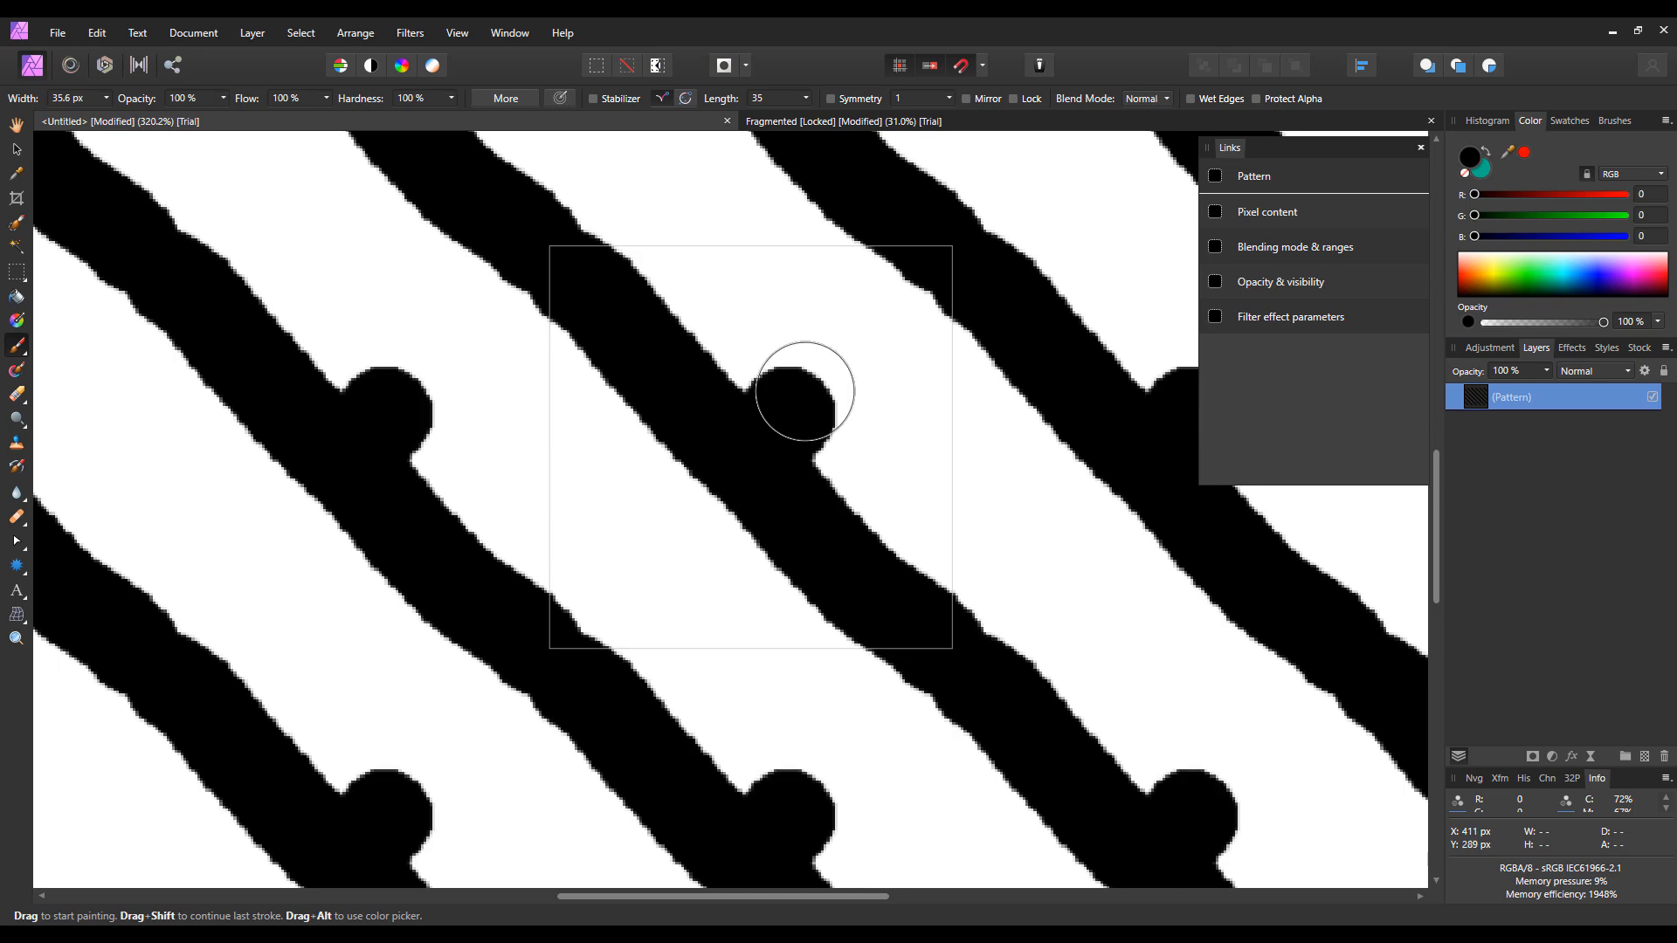
Move the outer corner node of the right-hand linked triangle inward and down, level with its lower node
{"action": "key", "text": "ctrl+0"}
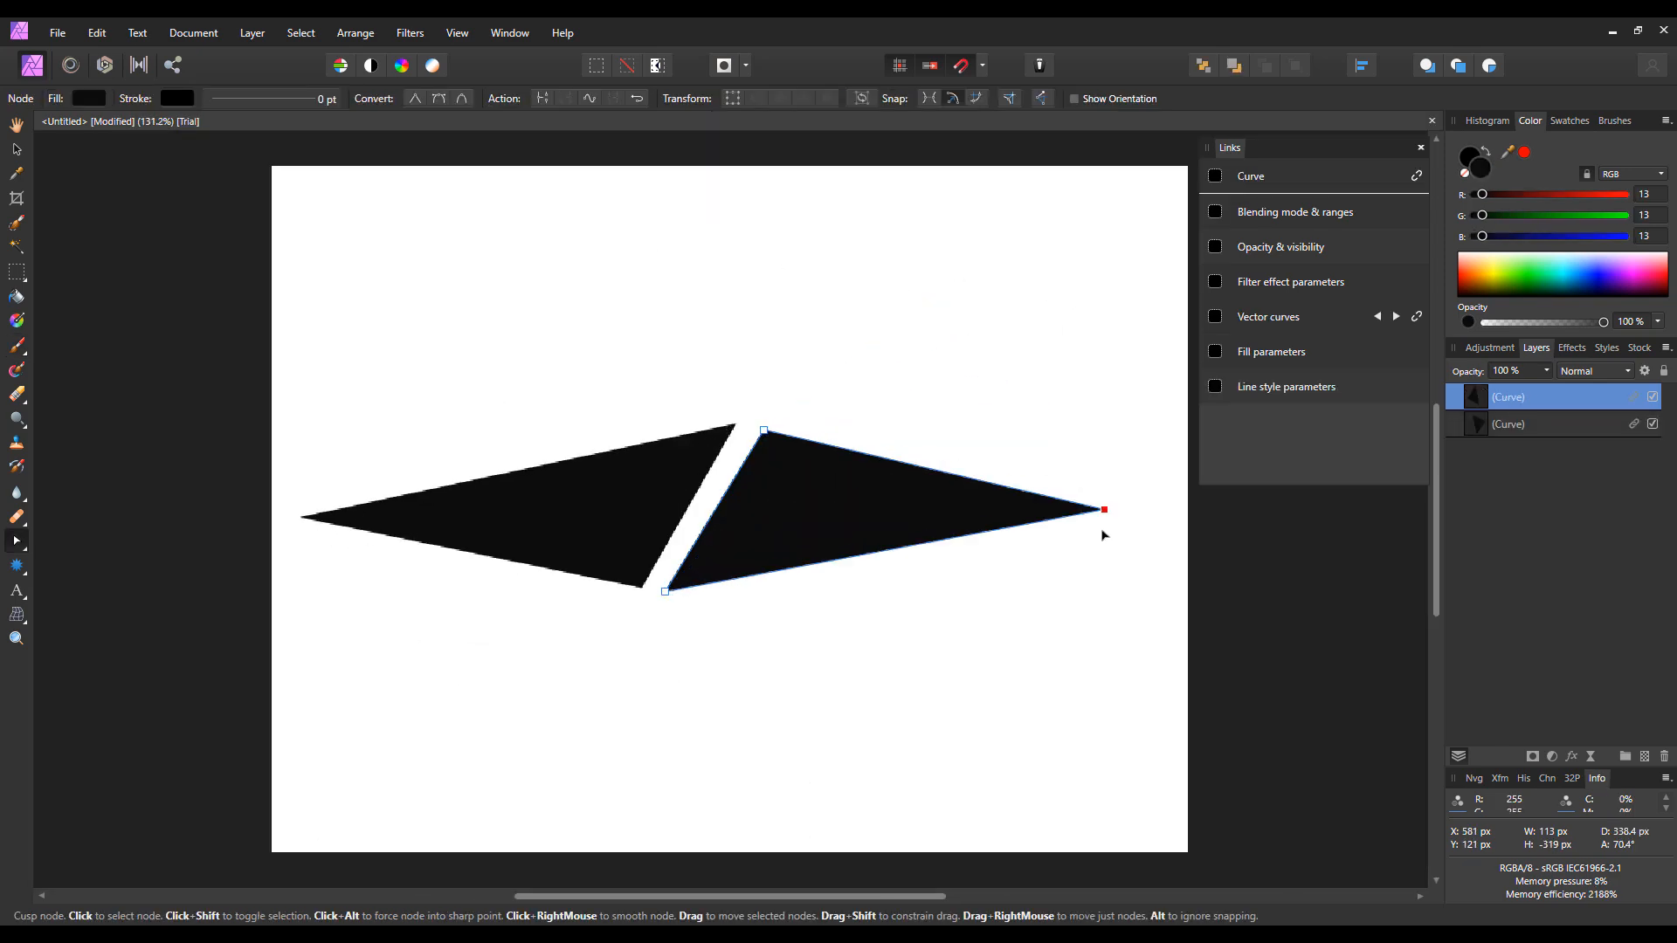
{"action": "left_click_drag", "start_coordinate": [1102, 534], "coordinate": [901, 589]}
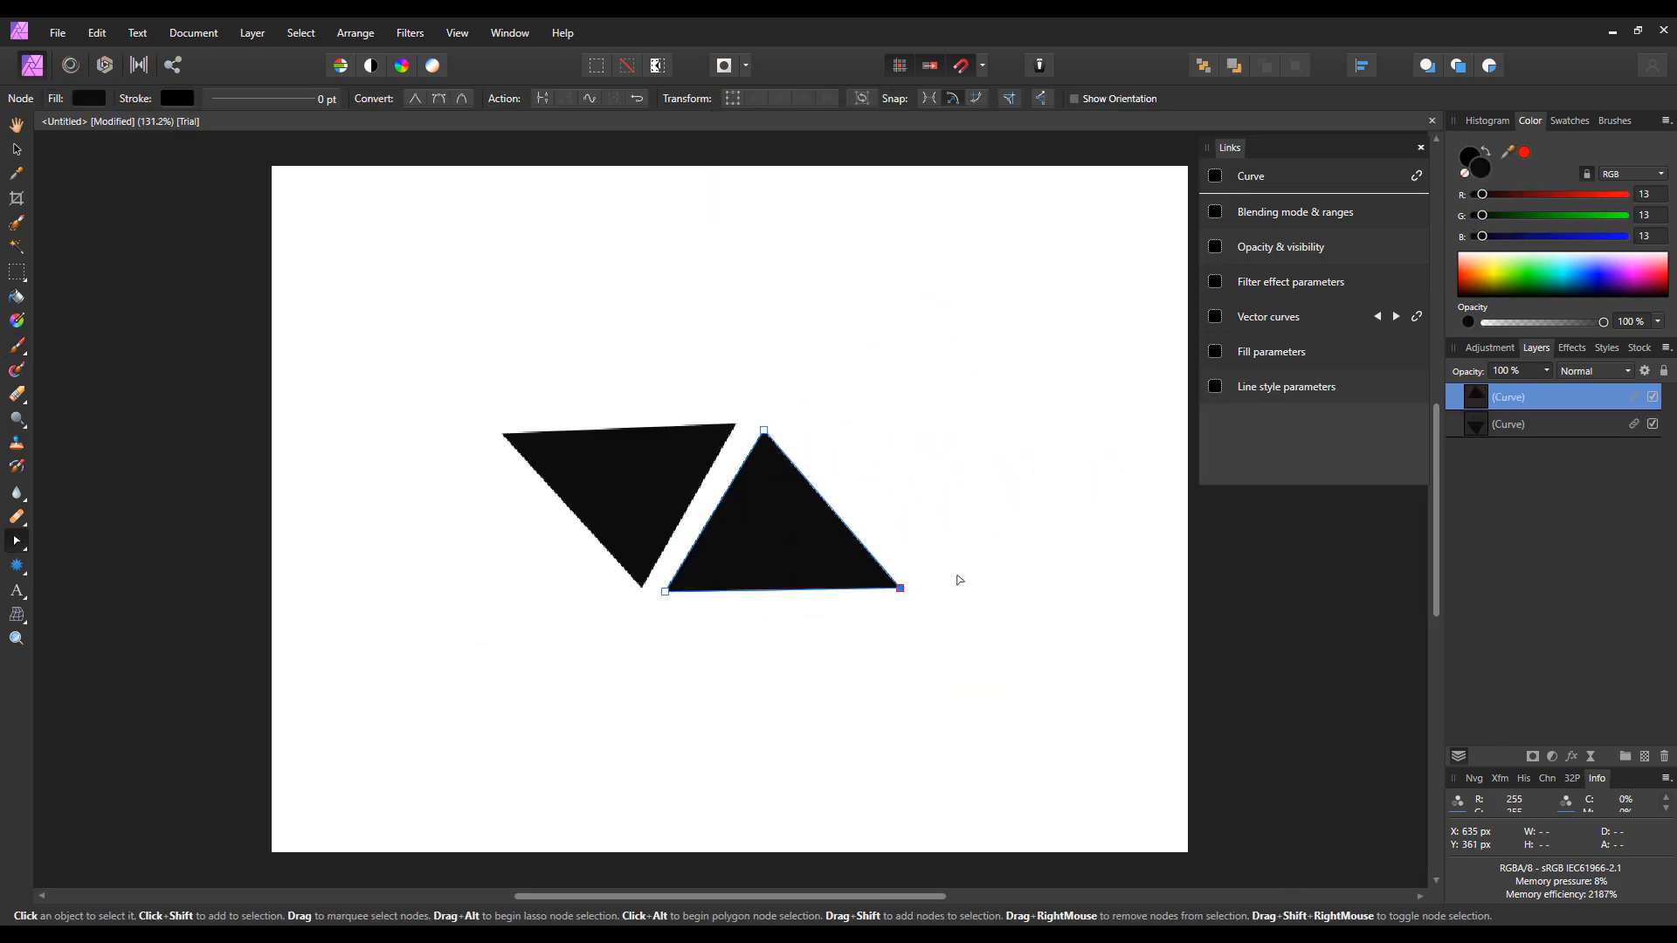
{"action": "left_click", "coordinate": [17, 149]}
{"action": "left_click", "coordinate": [60, 315]}
{"action": "left_click", "coordinate": [779, 557]}
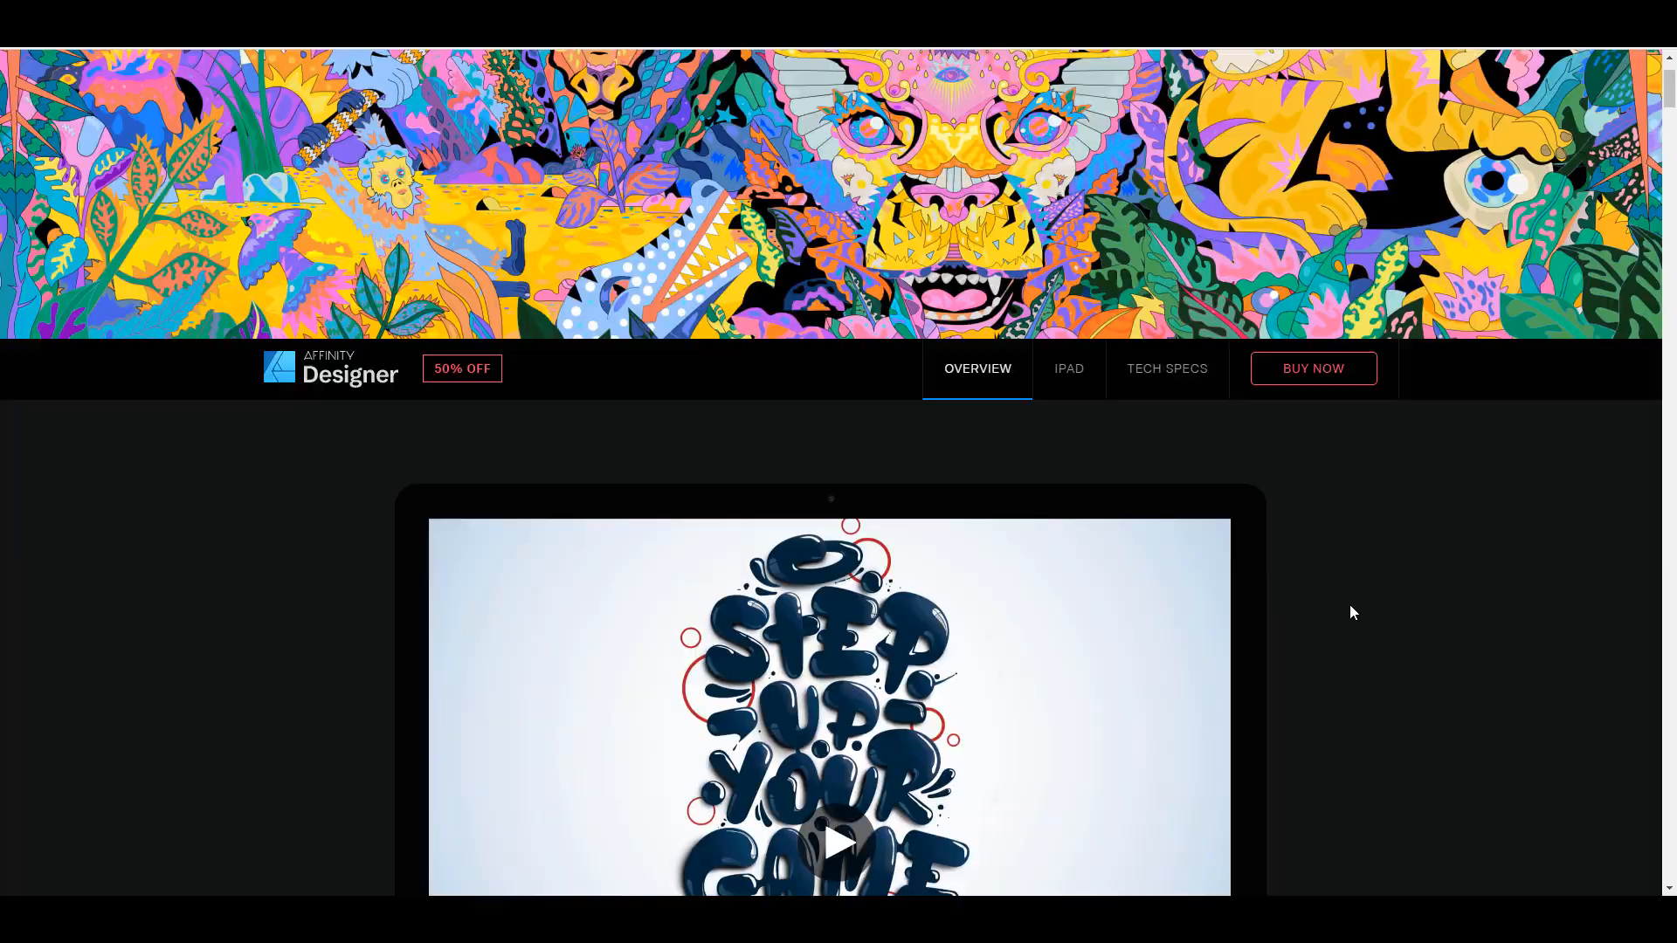
Switch to the browser and review the Affinity Designer overview page and Affinity's 90-day trial and discount offers
{"action": "scroll", "coordinate": [1351, 611], "scroll_direction": "down", "scroll_amount": 5}
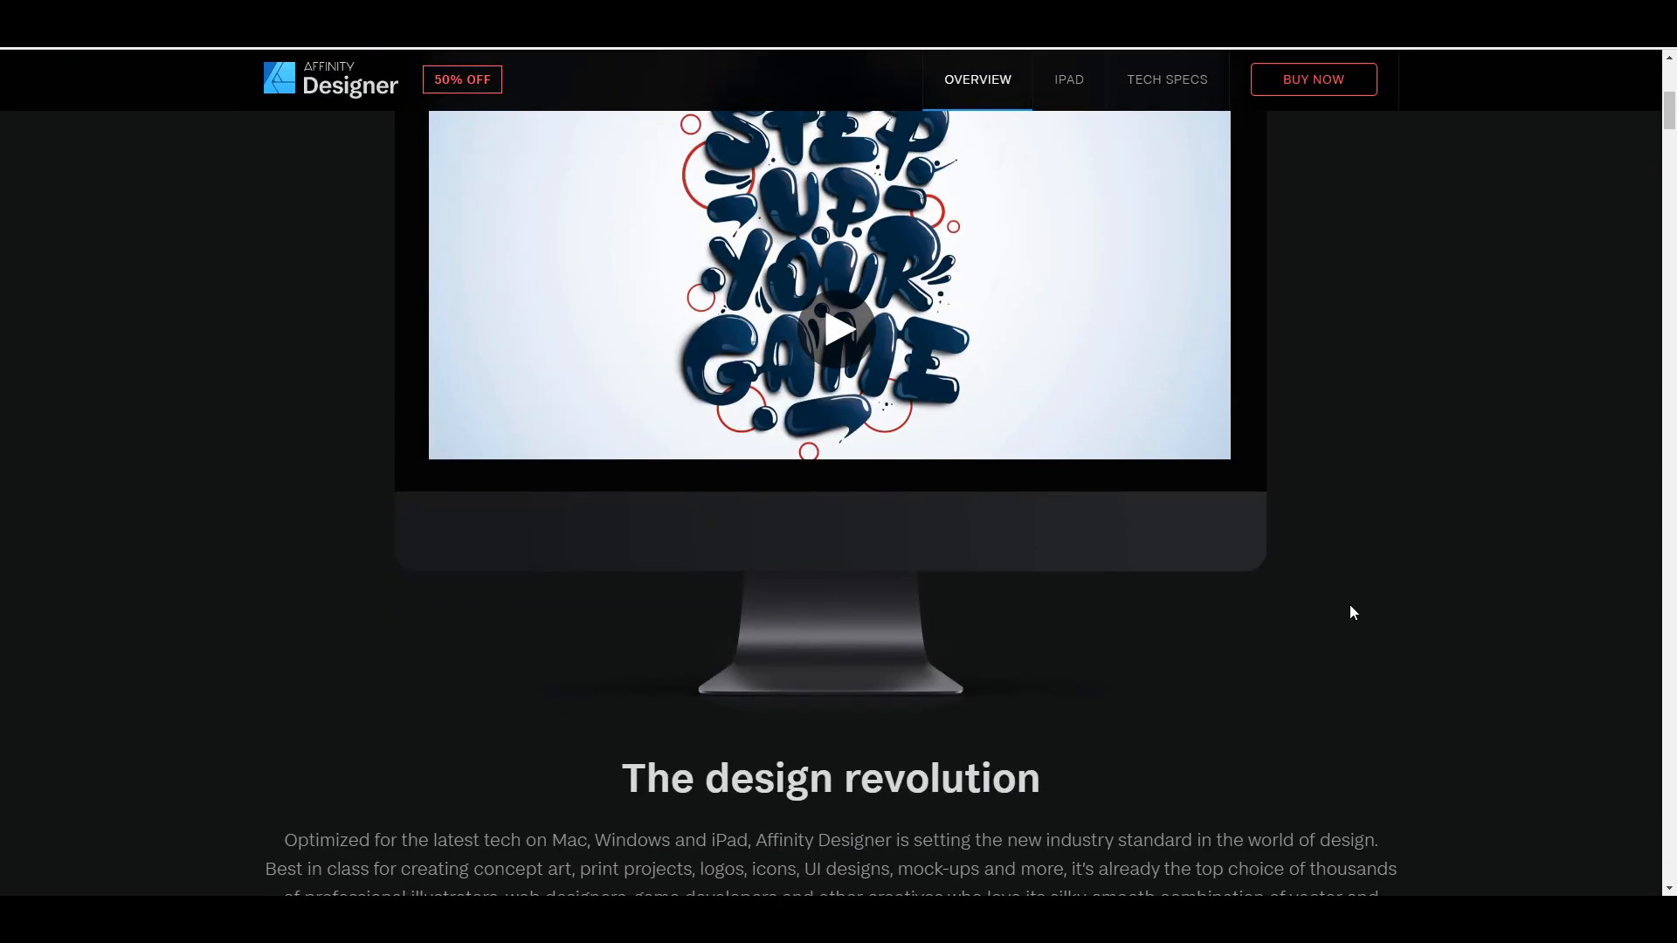
{"action": "scroll", "coordinate": [1351, 606], "scroll_direction": "down", "scroll_amount": 5}
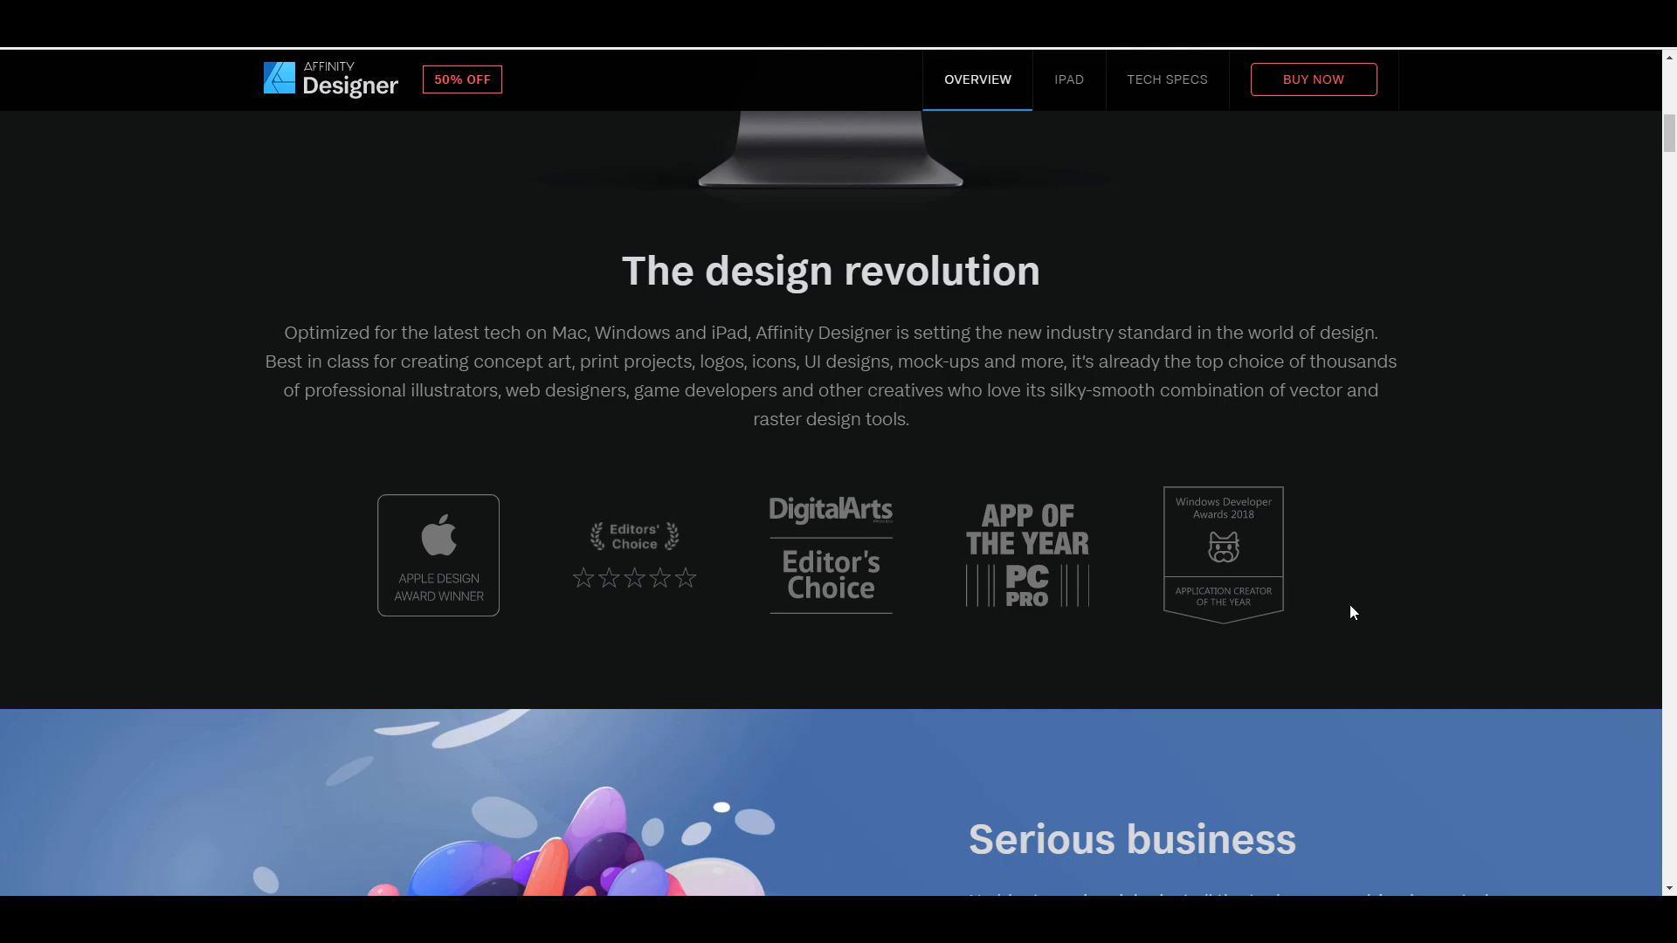
{"action": "scroll", "coordinate": [1350, 604], "scroll_direction": "down", "scroll_amount": 12}
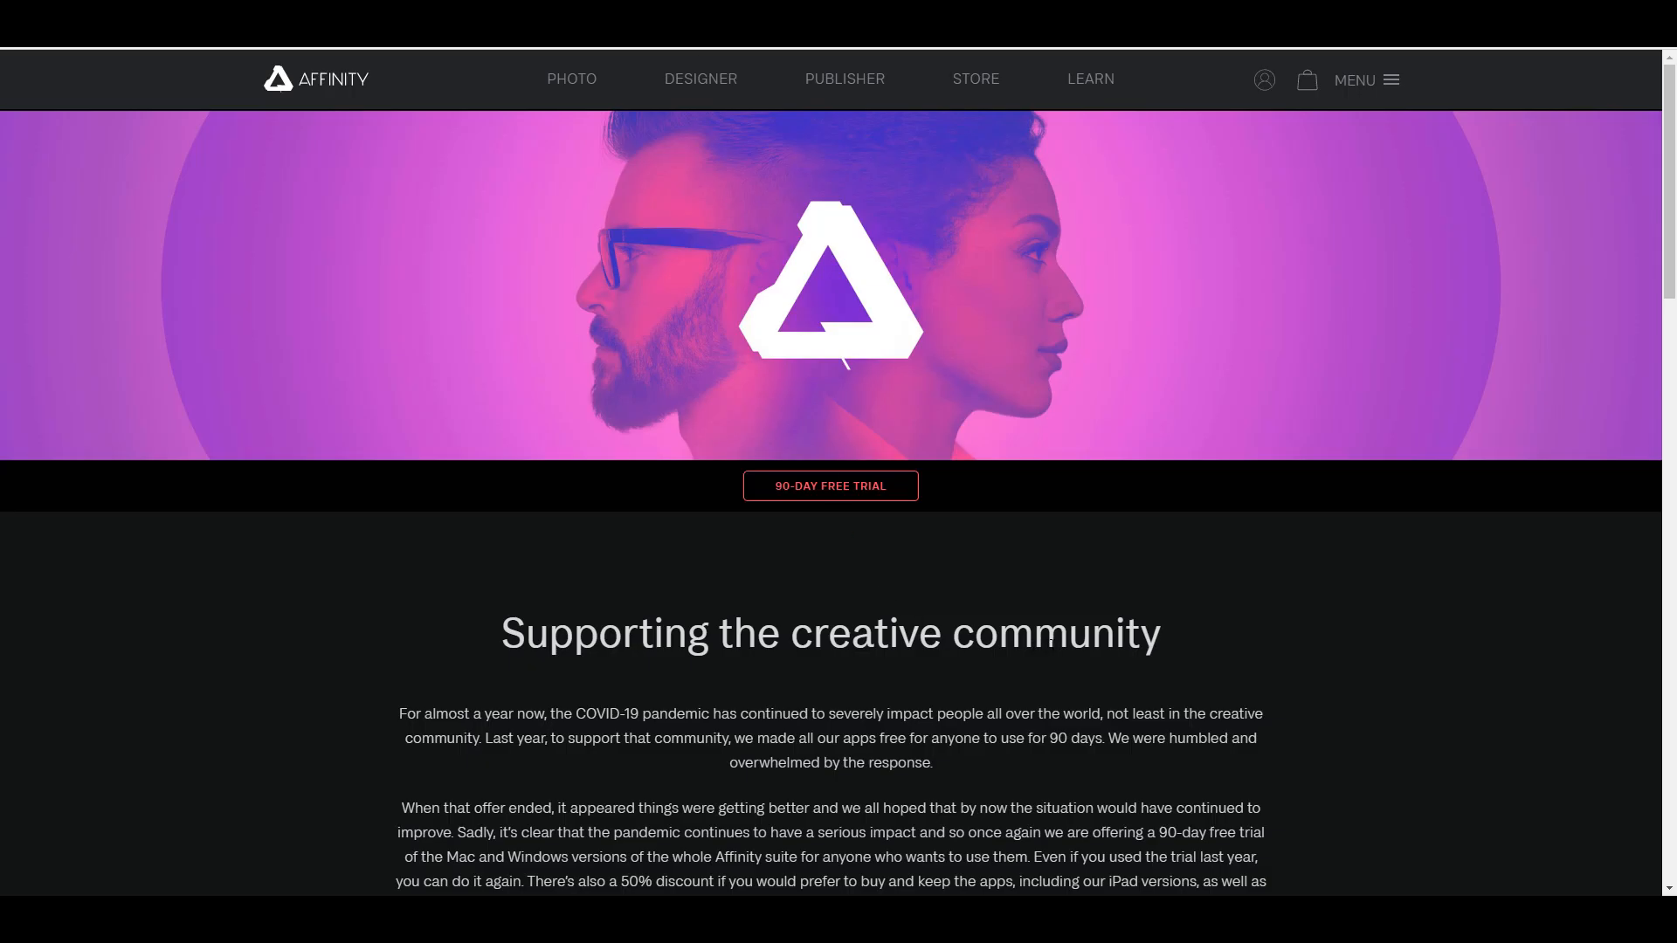
{"action": "scroll", "coordinate": [1051, 646], "scroll_direction": "down", "scroll_amount": 15}
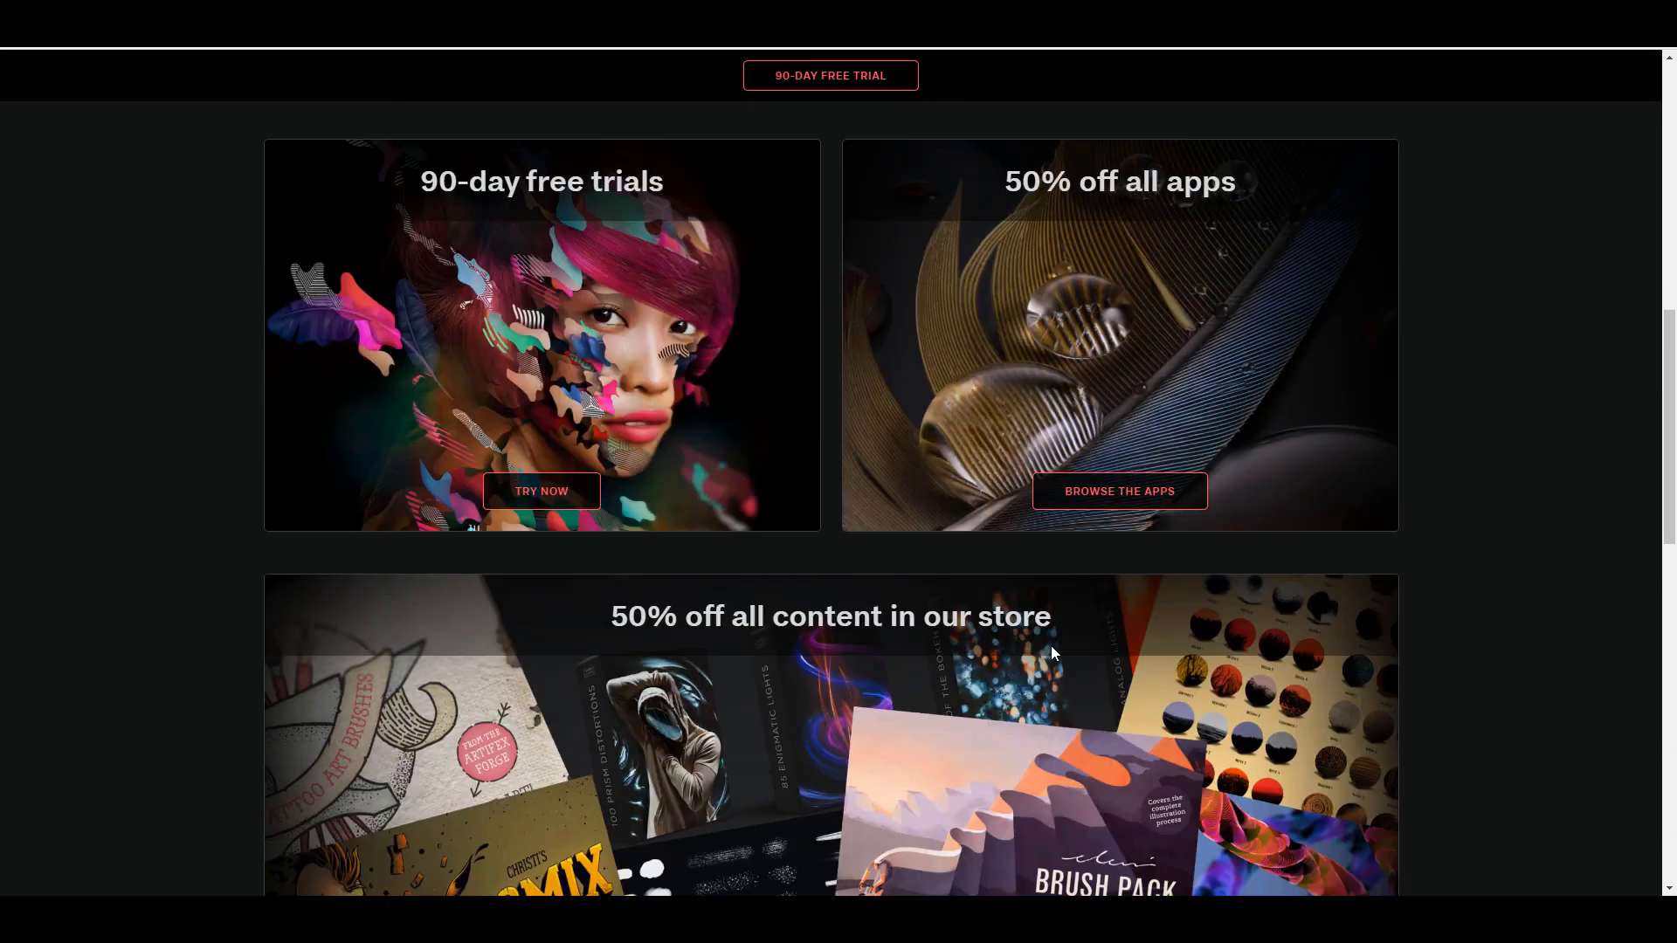
{"action": "scroll", "coordinate": [1051, 646], "scroll_direction": "down", "scroll_amount": 2}
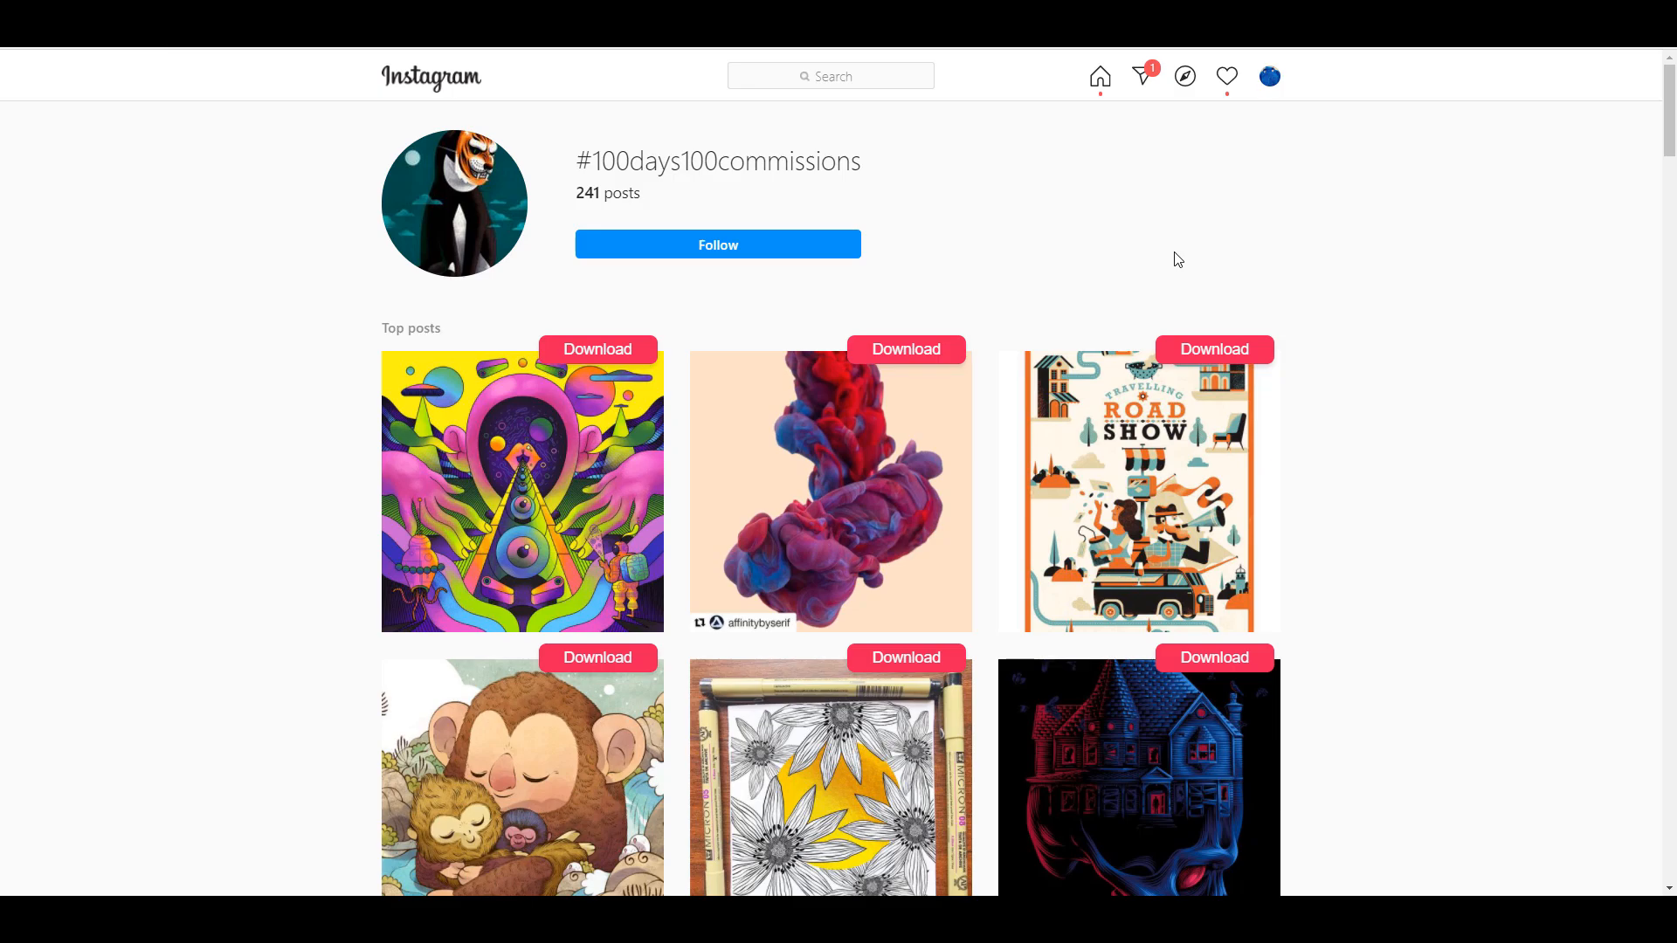
Browse the top and most recent artwork posts under #100days100commissions on Instagram
{"action": "scroll", "coordinate": [1175, 297], "scroll_direction": "down", "scroll_amount": 20}
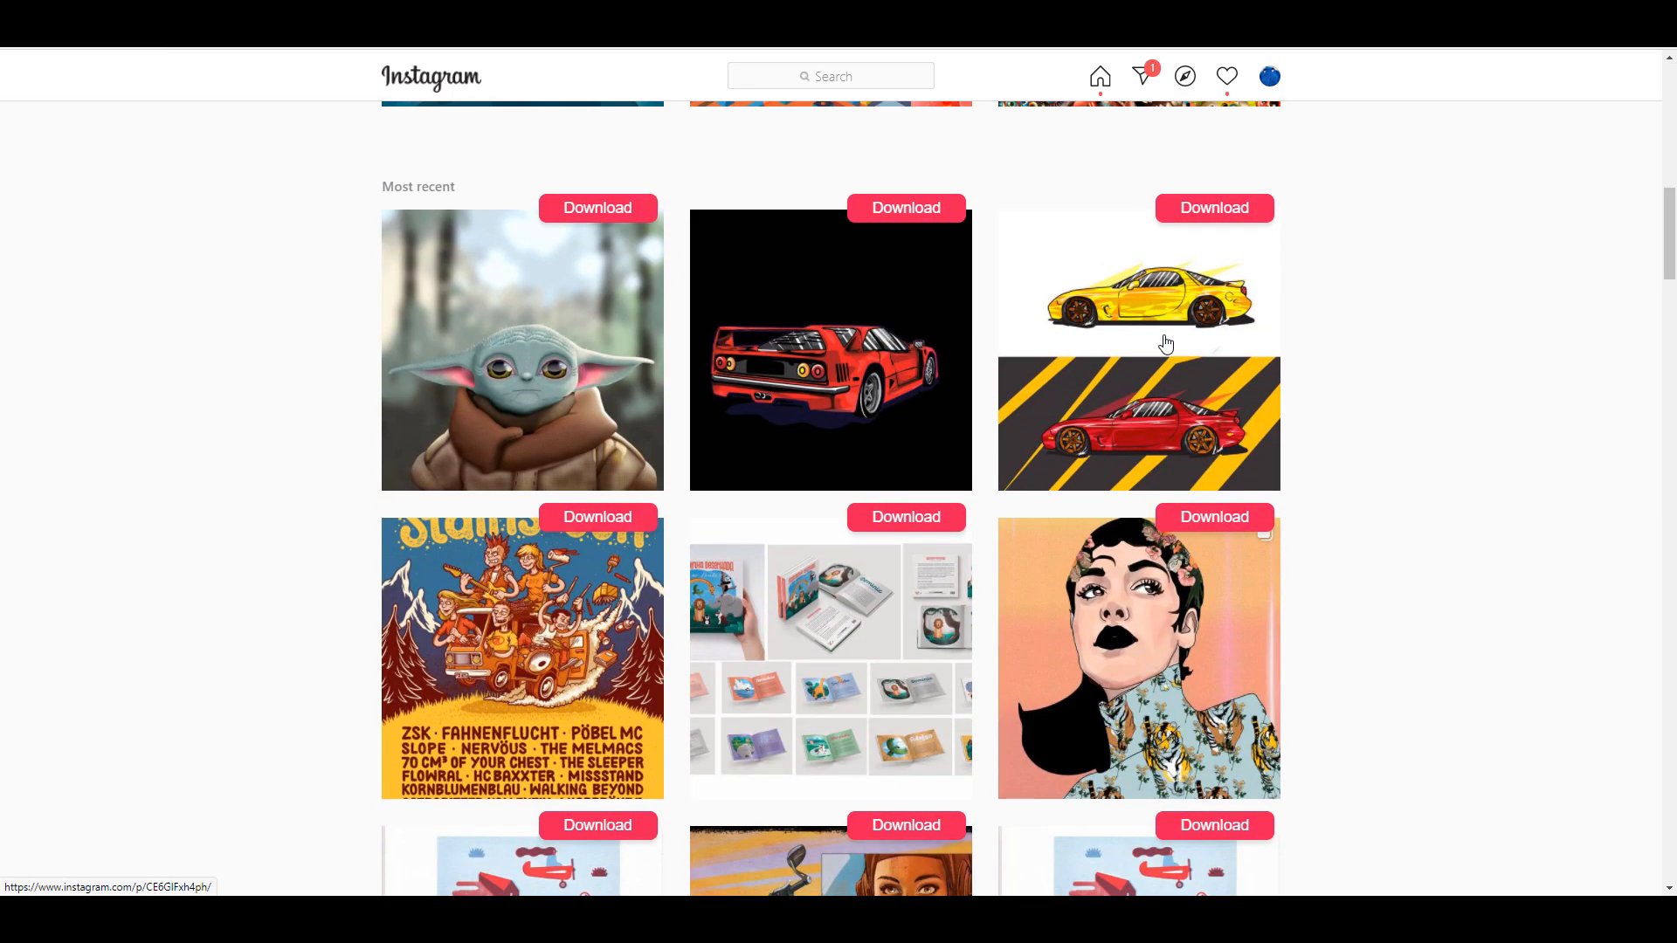
{"action": "scroll", "coordinate": [1166, 343], "scroll_direction": "down", "scroll_amount": 20}
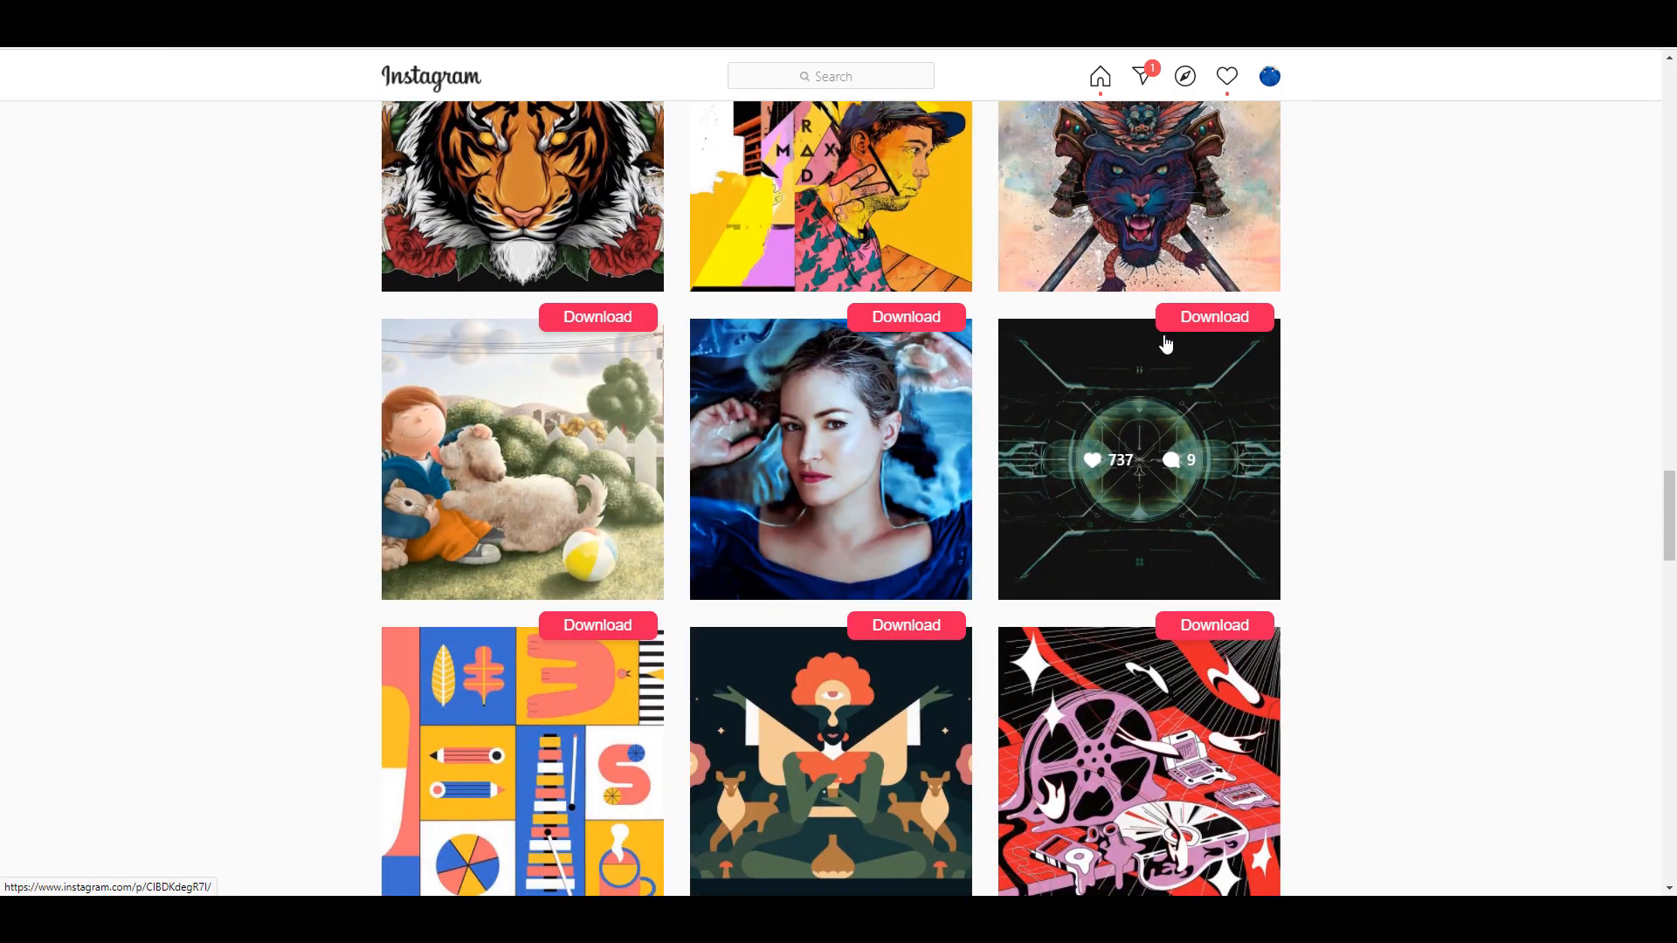
{"action": "scroll", "coordinate": [1166, 344], "scroll_direction": "down", "scroll_amount": 20}
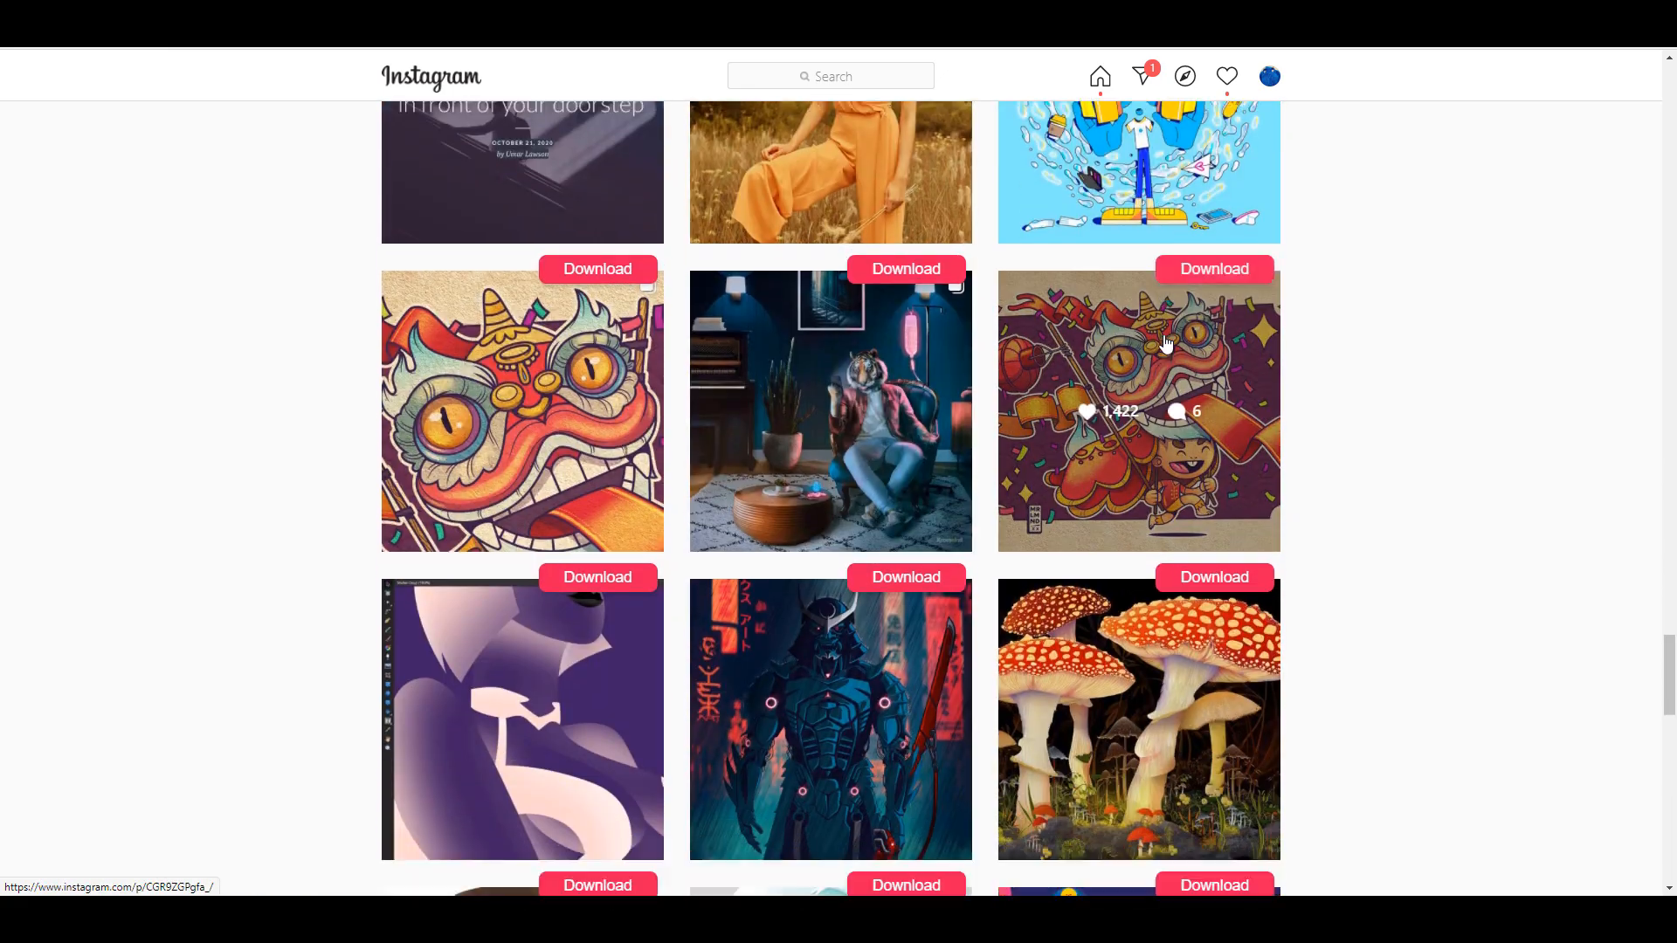
{"action": "scroll", "coordinate": [1166, 343], "scroll_direction": "down", "scroll_amount": 5}
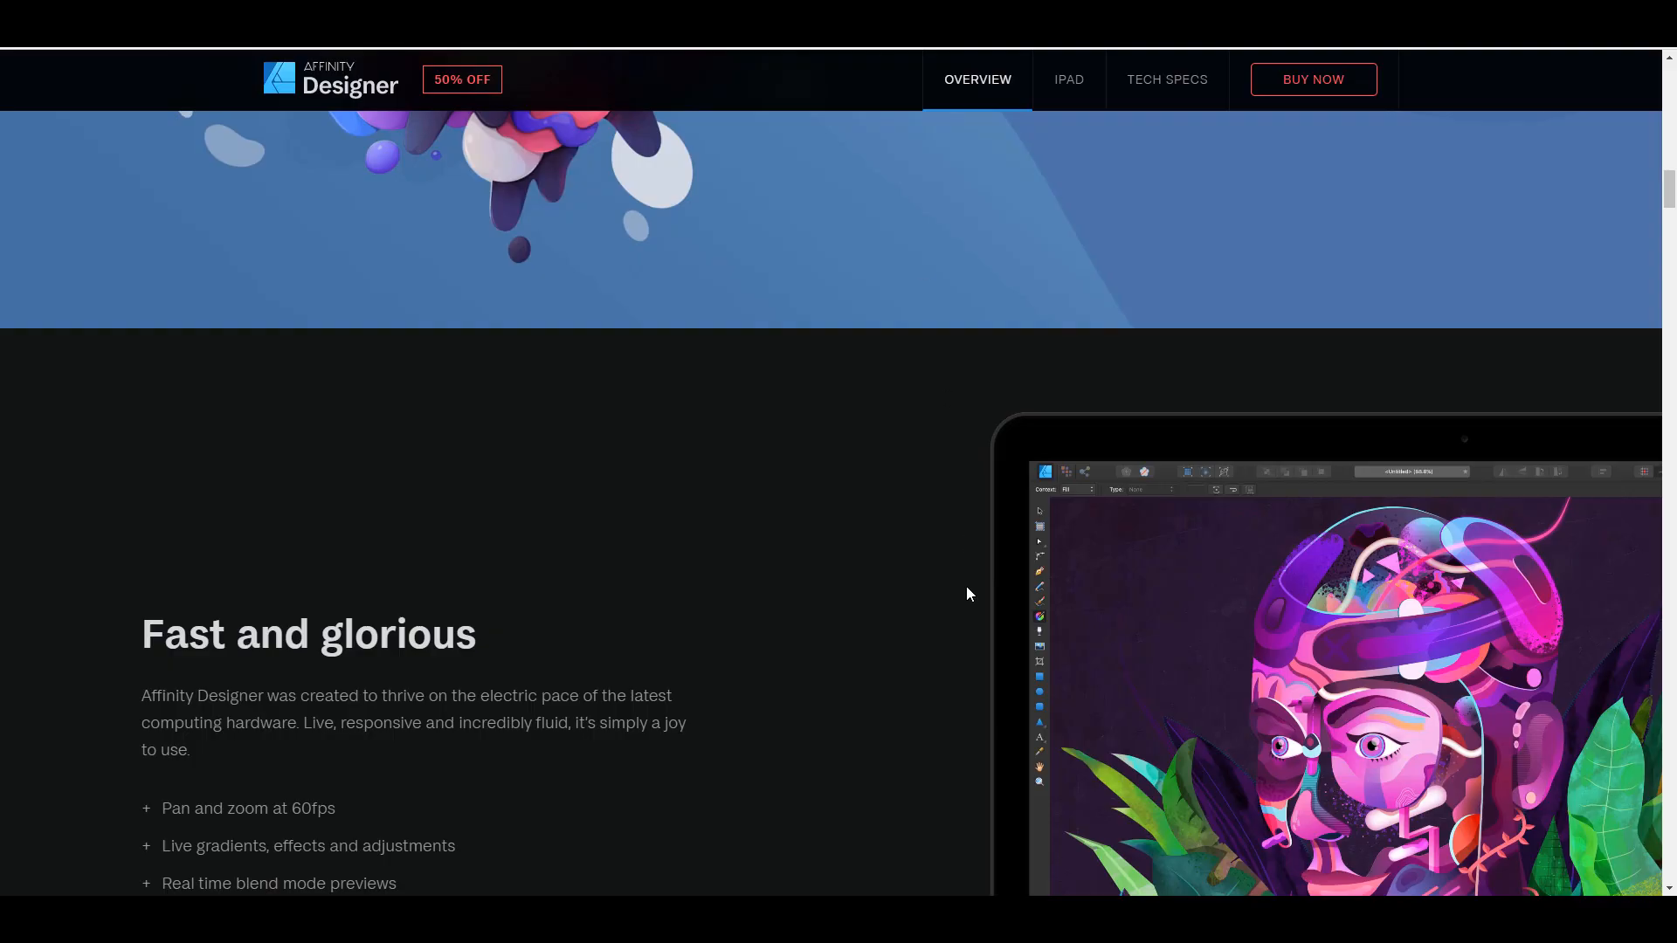
Examine Affinity's creative community support page for its free trial terms and discounts on apps and store content
{"action": "scroll", "coordinate": [966, 585], "scroll_direction": "up", "scroll_amount": 8}
{"action": "scroll", "coordinate": [966, 585], "scroll_direction": "up", "scroll_amount": 12}
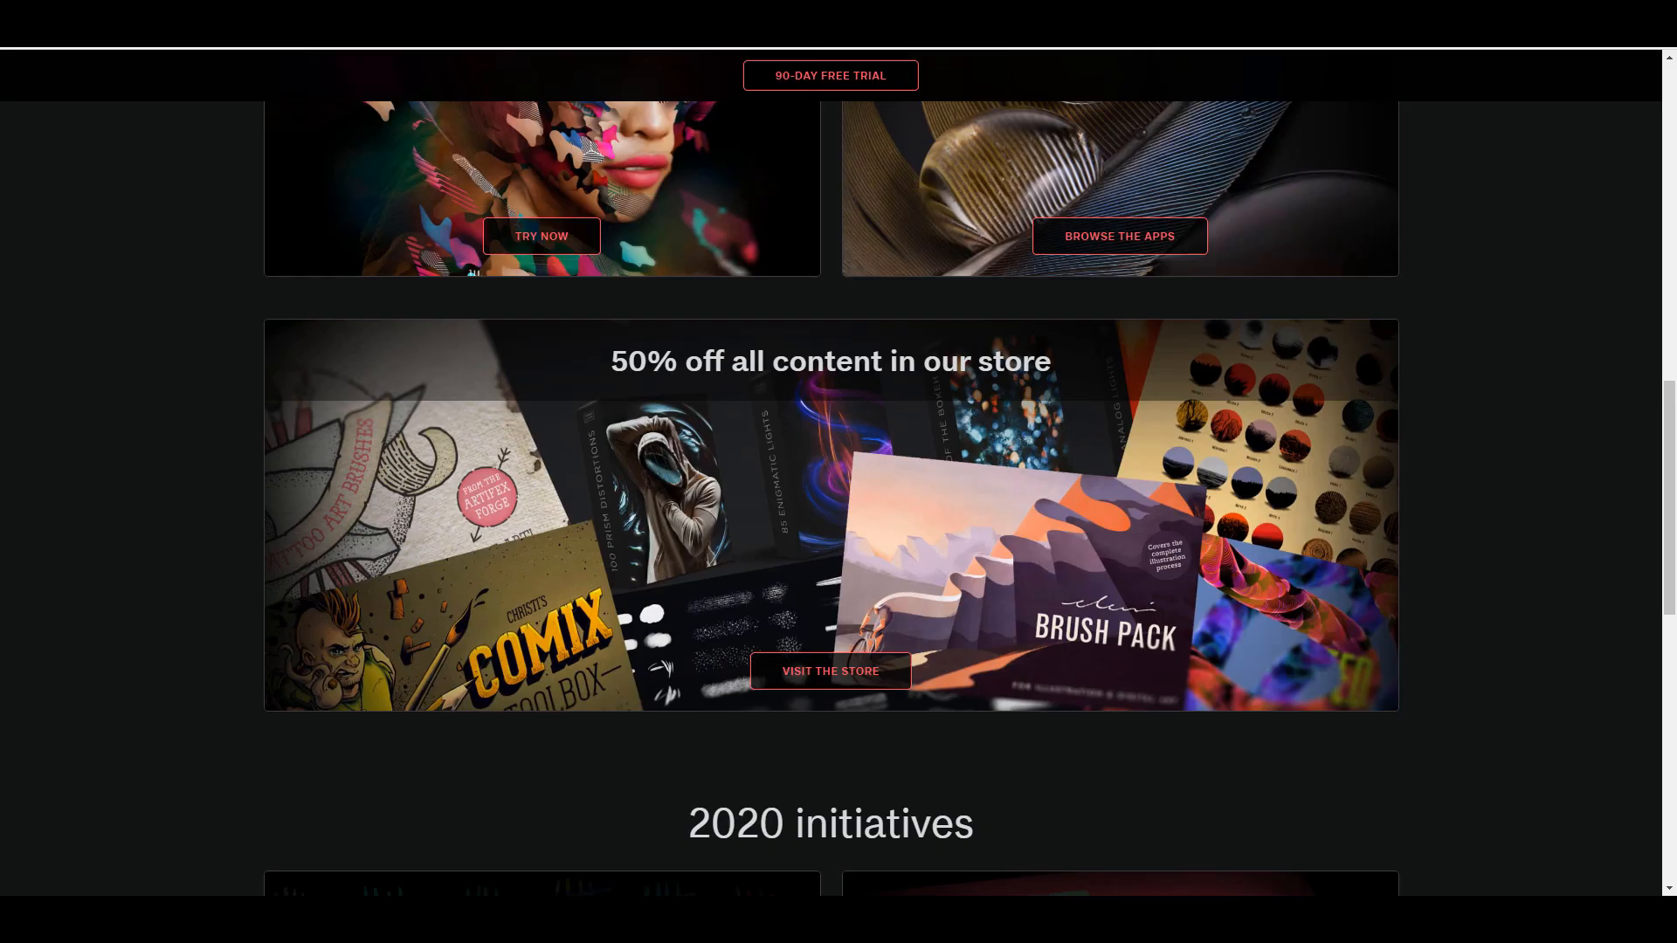
{"action": "scroll", "coordinate": [1068, 547], "scroll_direction": "up", "scroll_amount": 5}
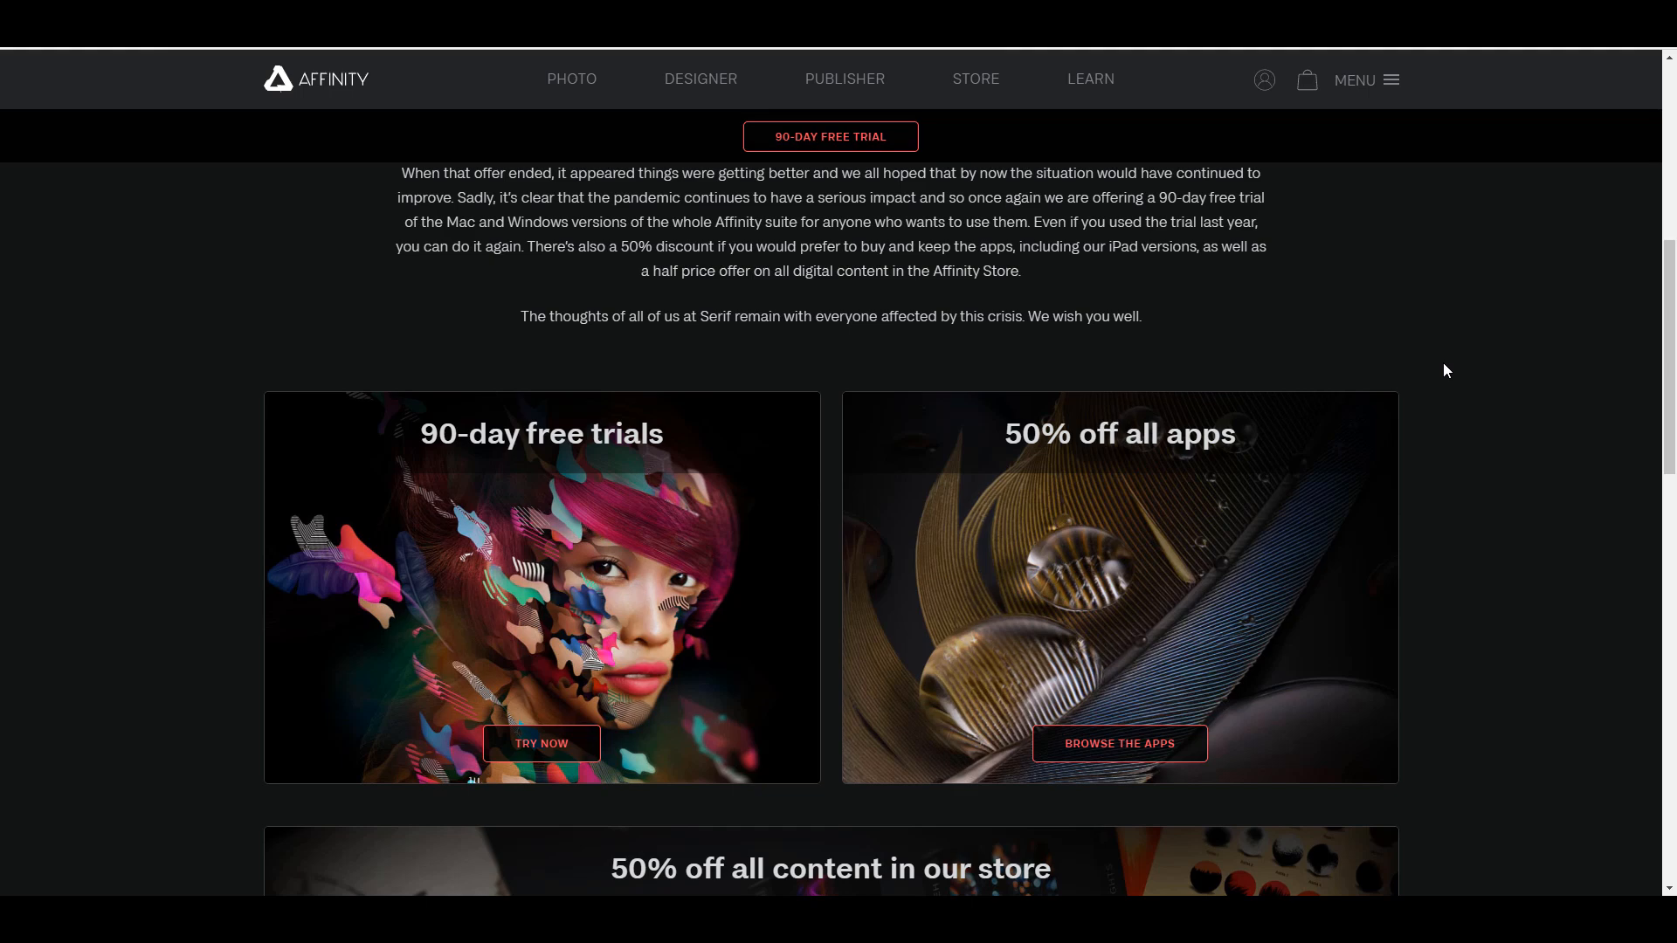
{"action": "scroll", "coordinate": [1444, 371], "scroll_direction": "down", "scroll_amount": 5}
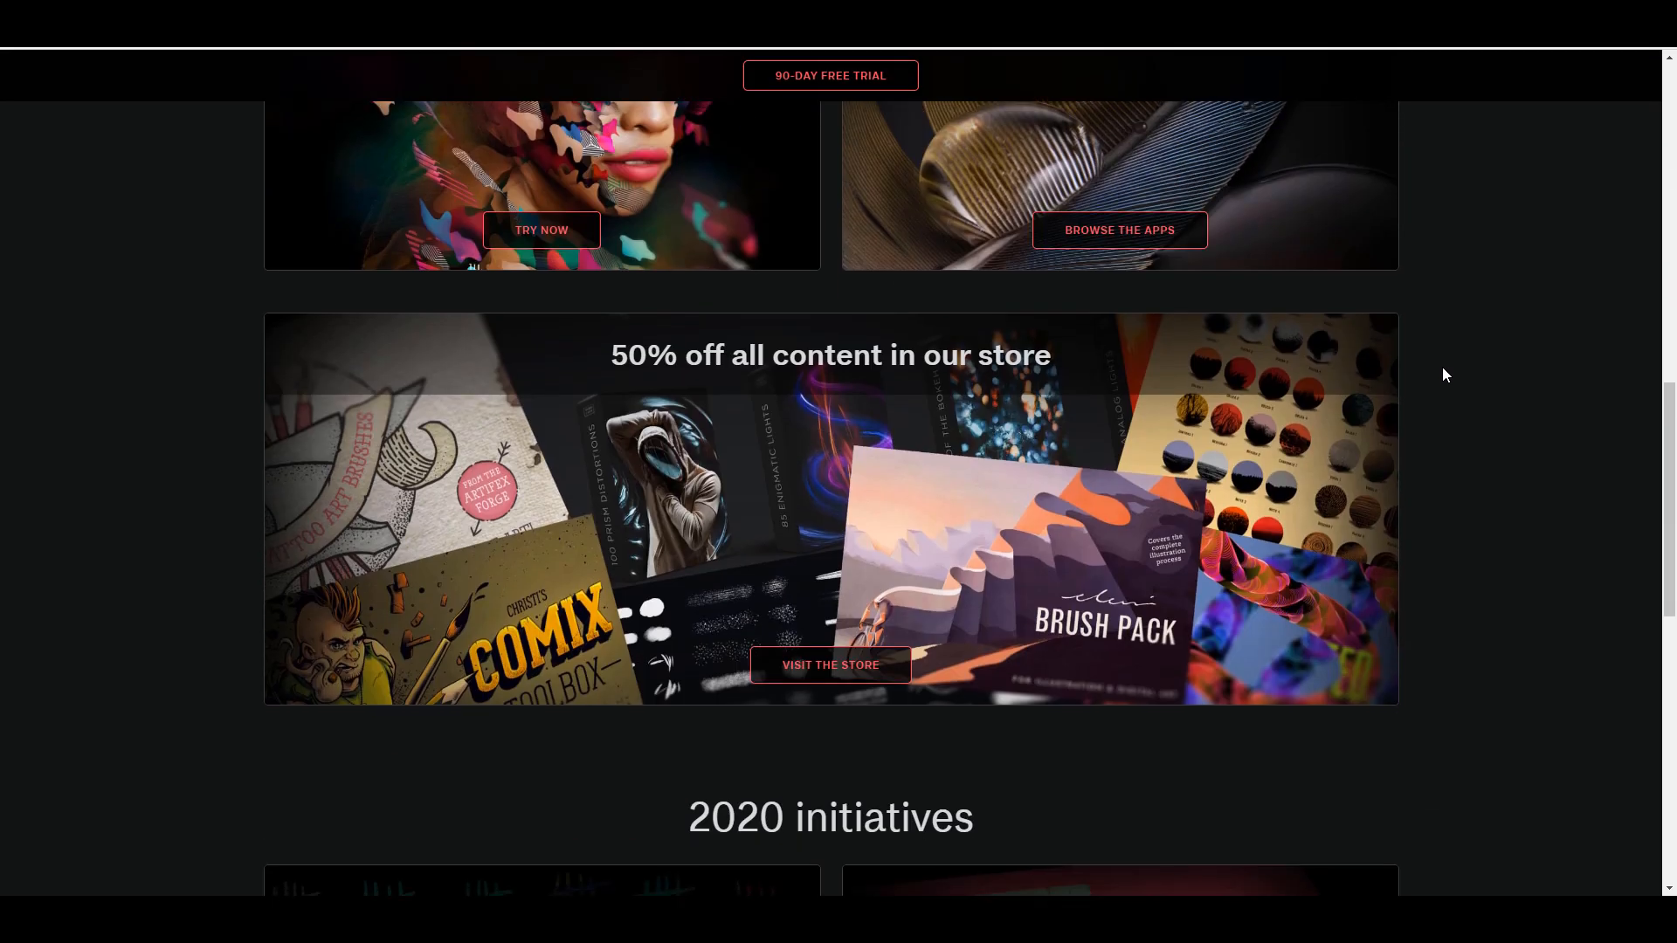
{"action": "scroll", "coordinate": [1443, 375], "scroll_direction": "down", "scroll_amount": 4}
{"action": "scroll", "coordinate": [1443, 374], "scroll_direction": "up", "scroll_amount": 5}
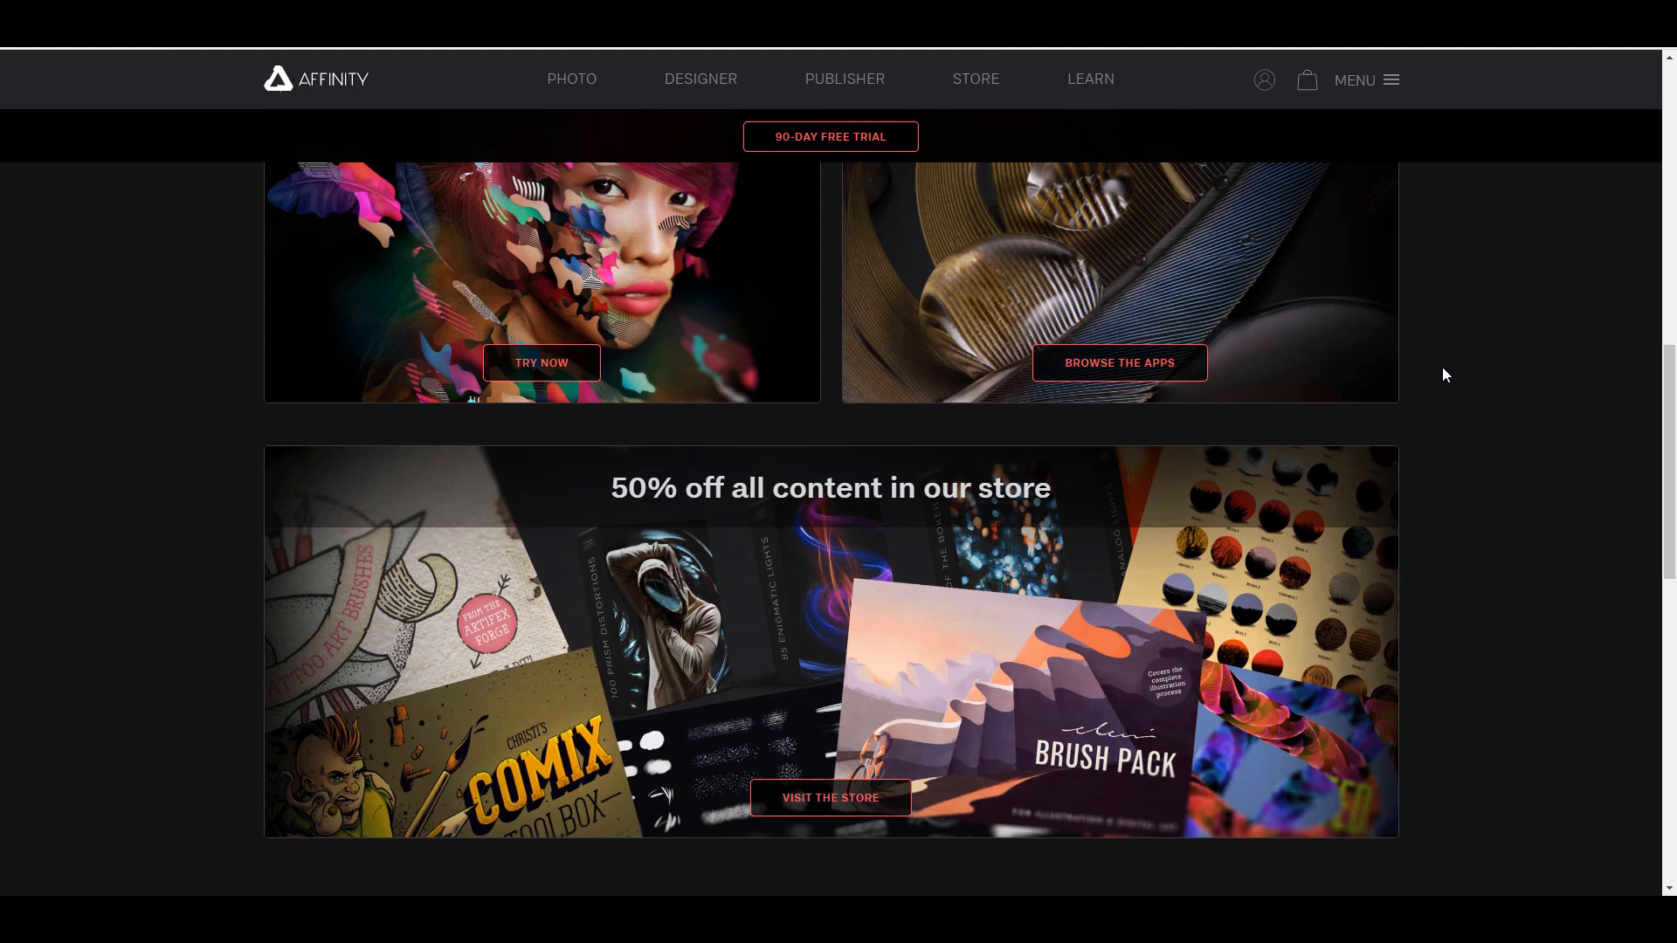
{"action": "scroll", "coordinate": [1443, 368], "scroll_direction": "up", "scroll_amount": 6}
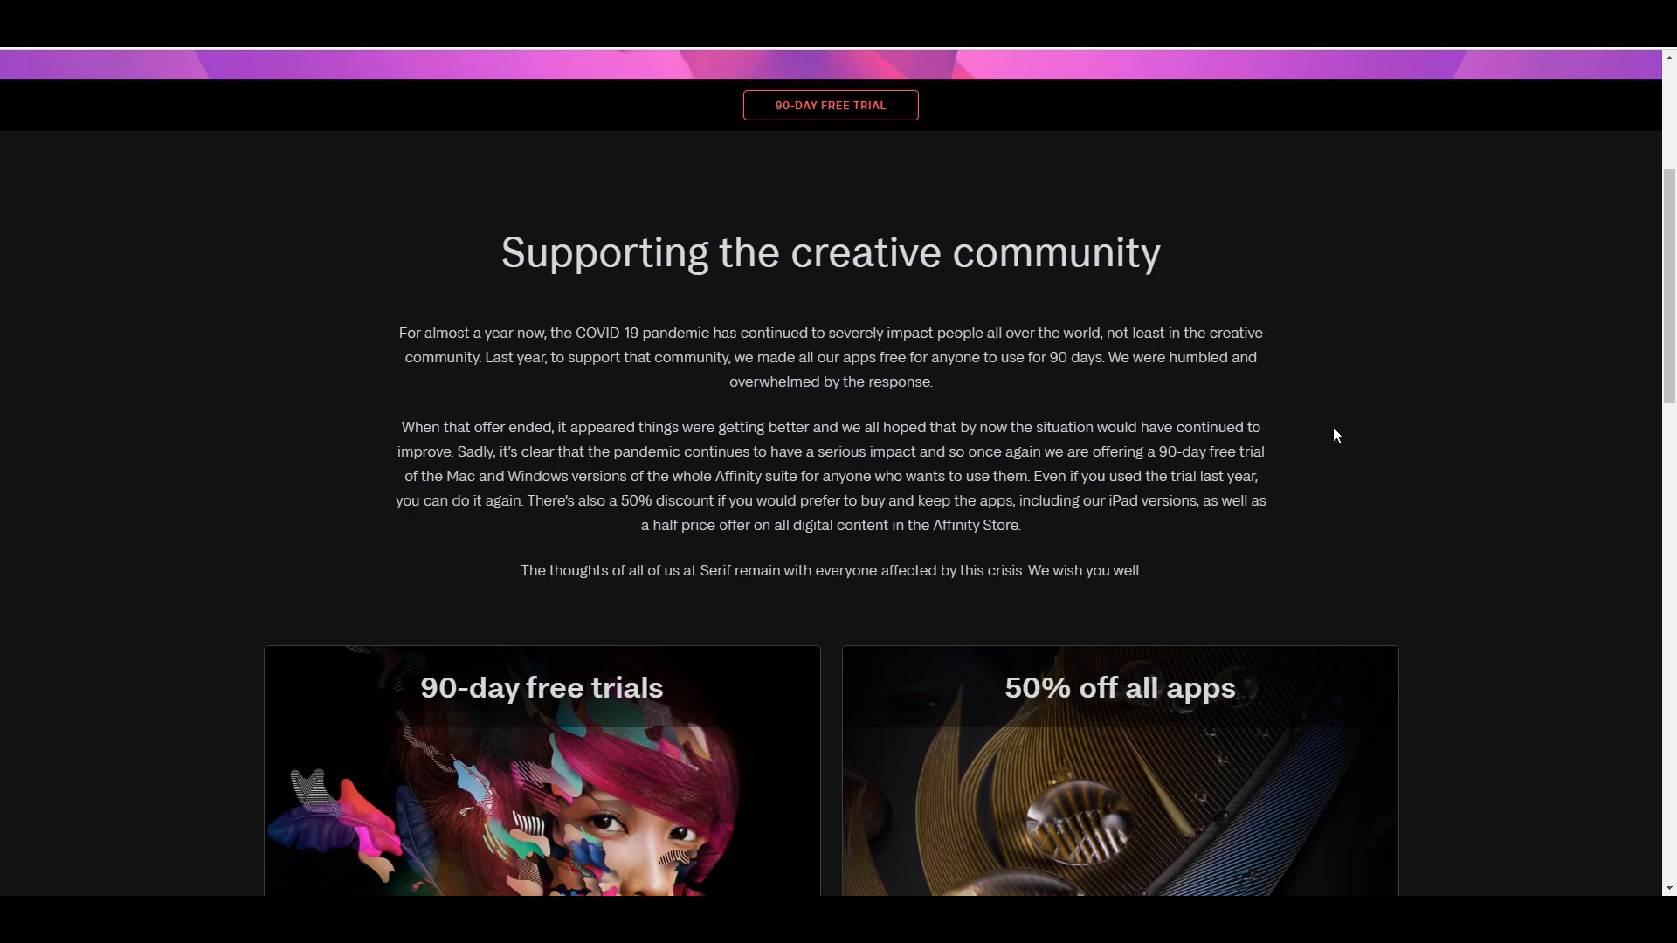
{"action": "scroll", "coordinate": [1221, 552], "scroll_direction": "up", "scroll_amount": 4}
{"action": "scroll", "coordinate": [1221, 552], "scroll_direction": "down", "scroll_amount": 3}
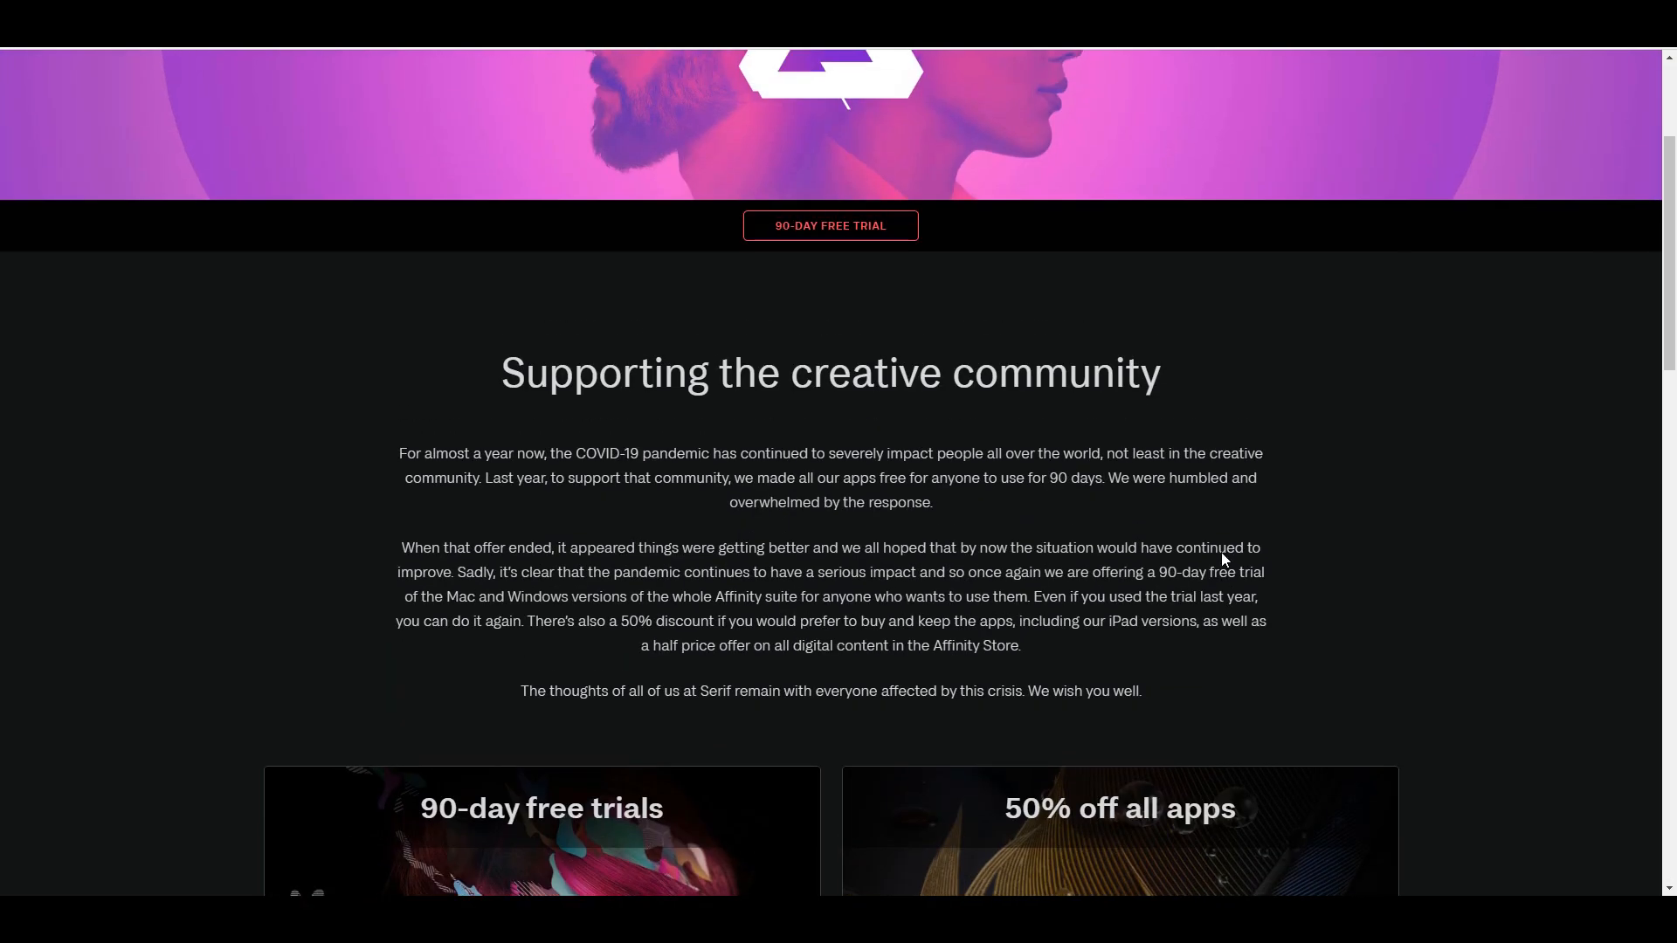
{"action": "scroll", "coordinate": [1221, 552], "scroll_direction": "up", "scroll_amount": 1}
{"action": "scroll", "coordinate": [1221, 552], "scroll_direction": "up", "scroll_amount": 2}
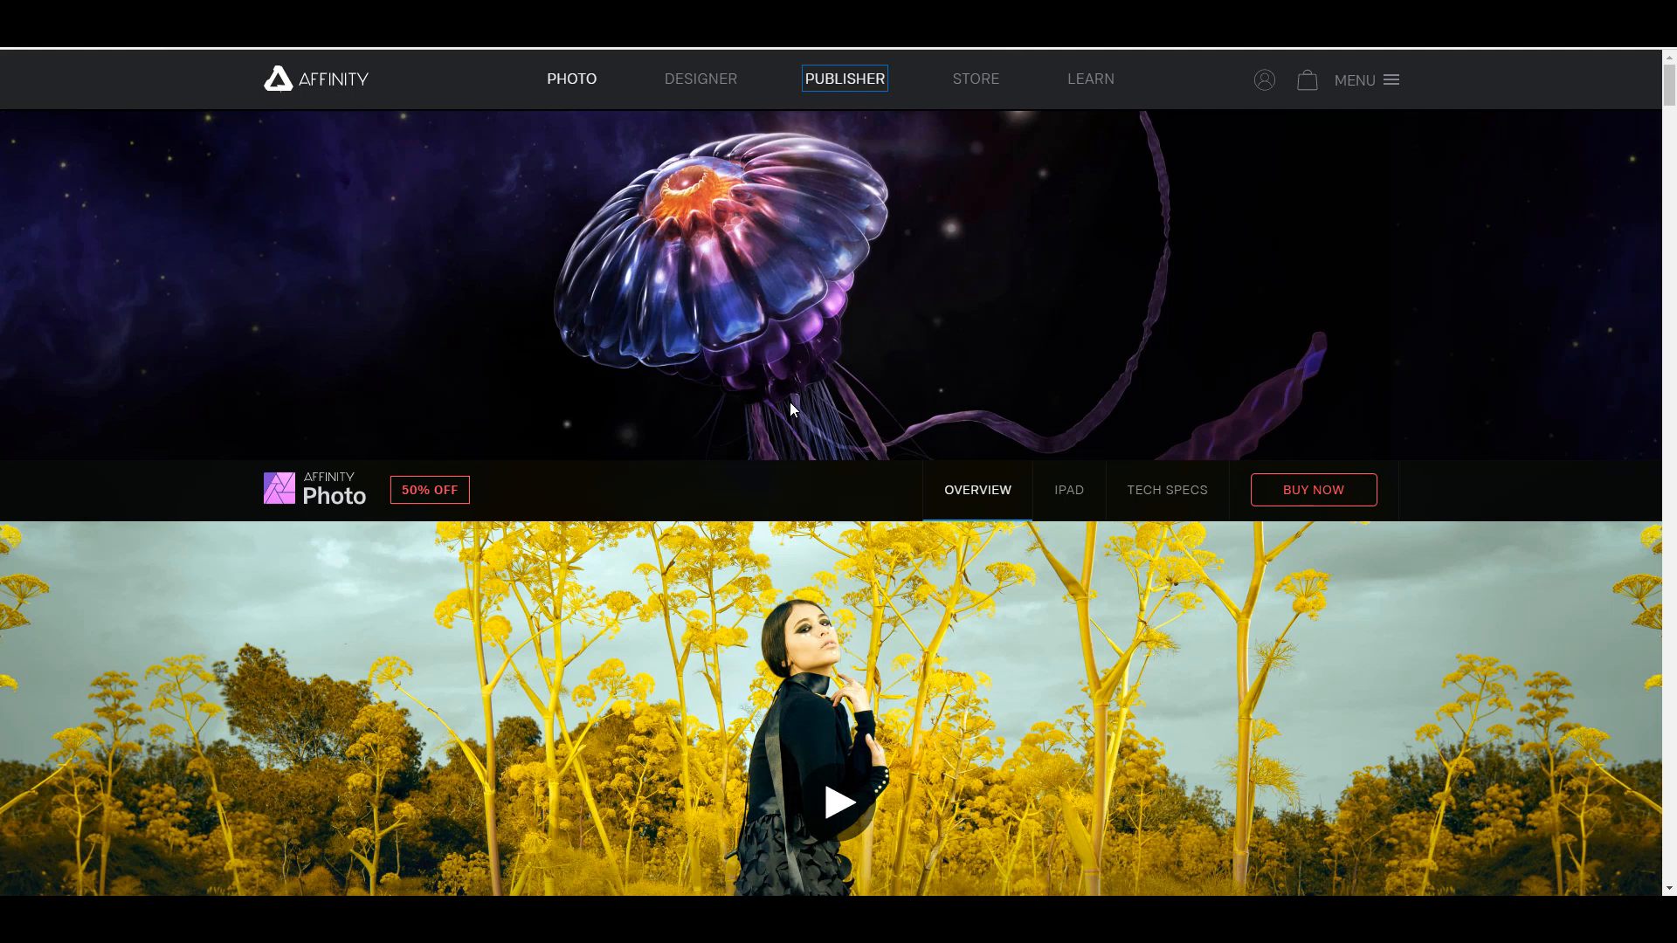
Review the feature sections on the Affinity Photo overview page, including performance, live filters and RAW development
{"action": "scroll", "coordinate": [791, 403], "scroll_direction": "down", "scroll_amount": 15}
{"action": "scroll", "coordinate": [790, 405], "scroll_direction": "down", "scroll_amount": 20}
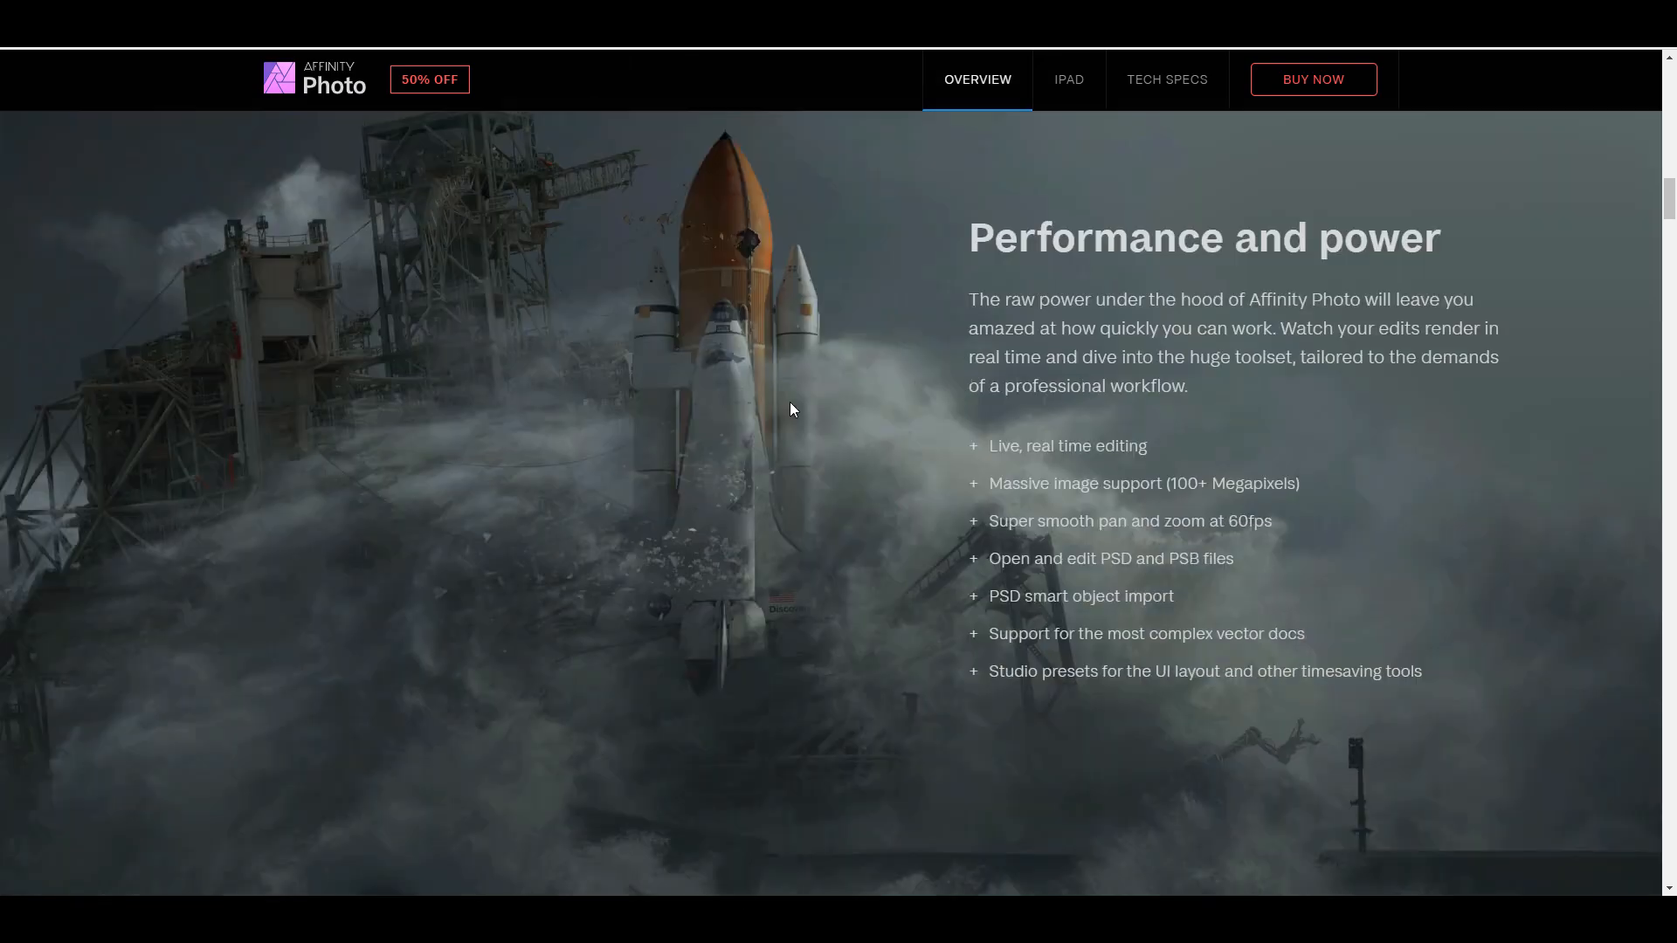
{"action": "scroll", "coordinate": [791, 404], "scroll_direction": "down", "scroll_amount": 7}
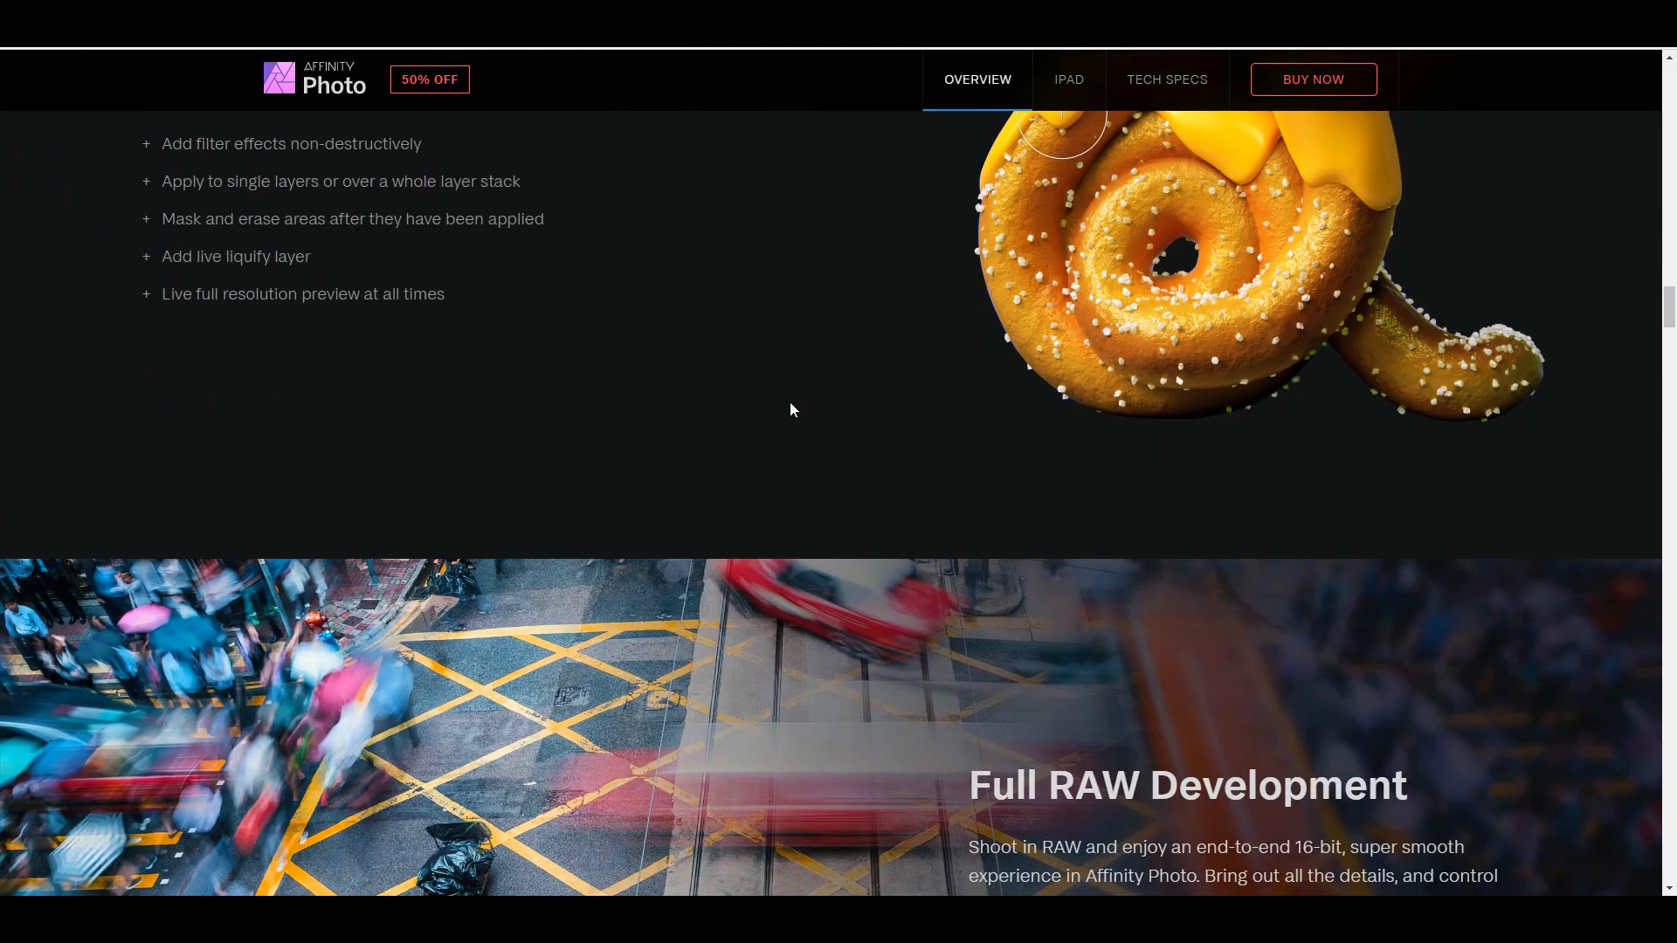
{"action": "scroll", "coordinate": [790, 405], "scroll_direction": "up", "scroll_amount": 15}
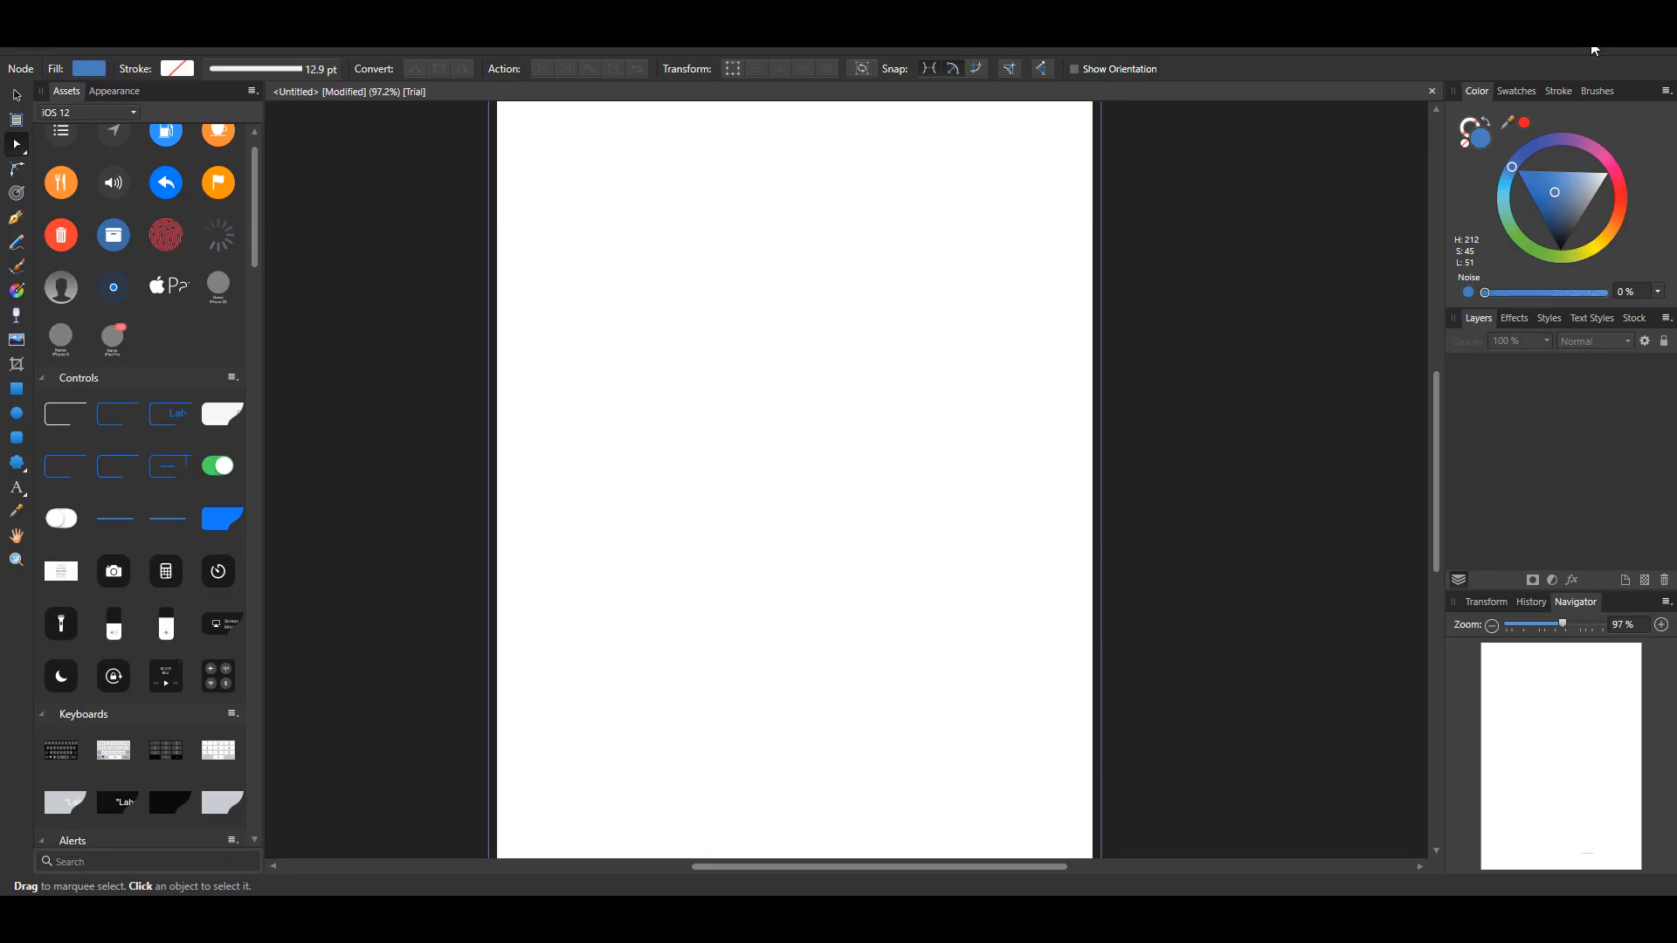
{"action": "scroll", "coordinate": [1039, 341], "scroll_direction": "up", "scroll_amount": 2}
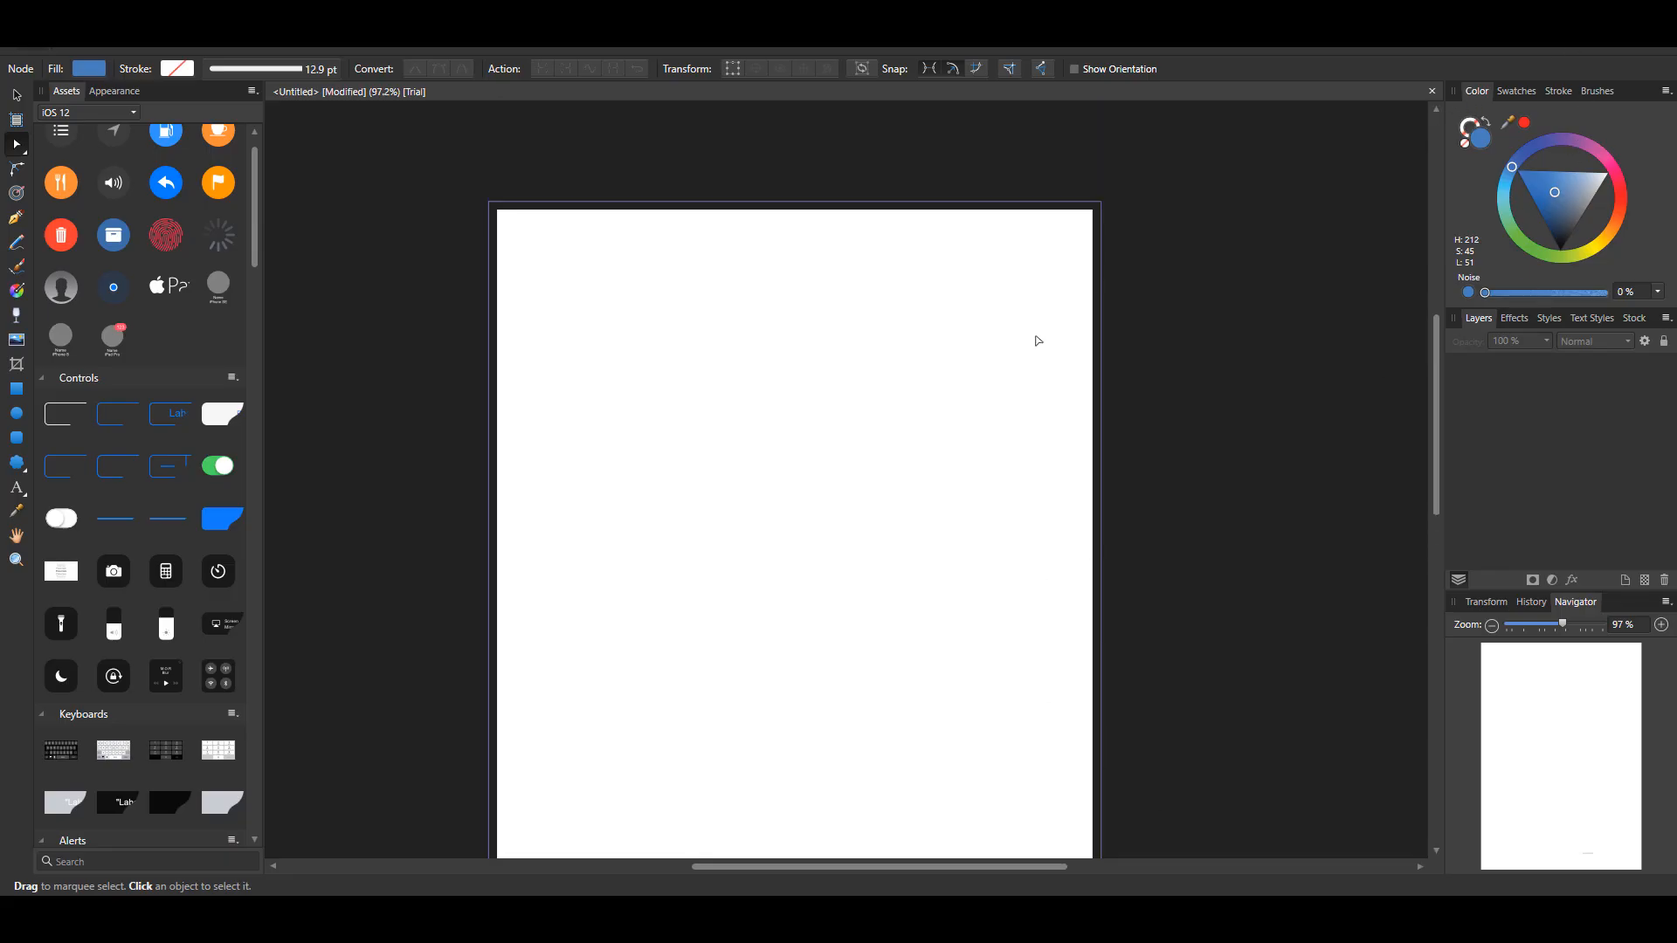
{"action": "scroll", "coordinate": [1038, 341], "scroll_direction": "down", "scroll_amount": 2}
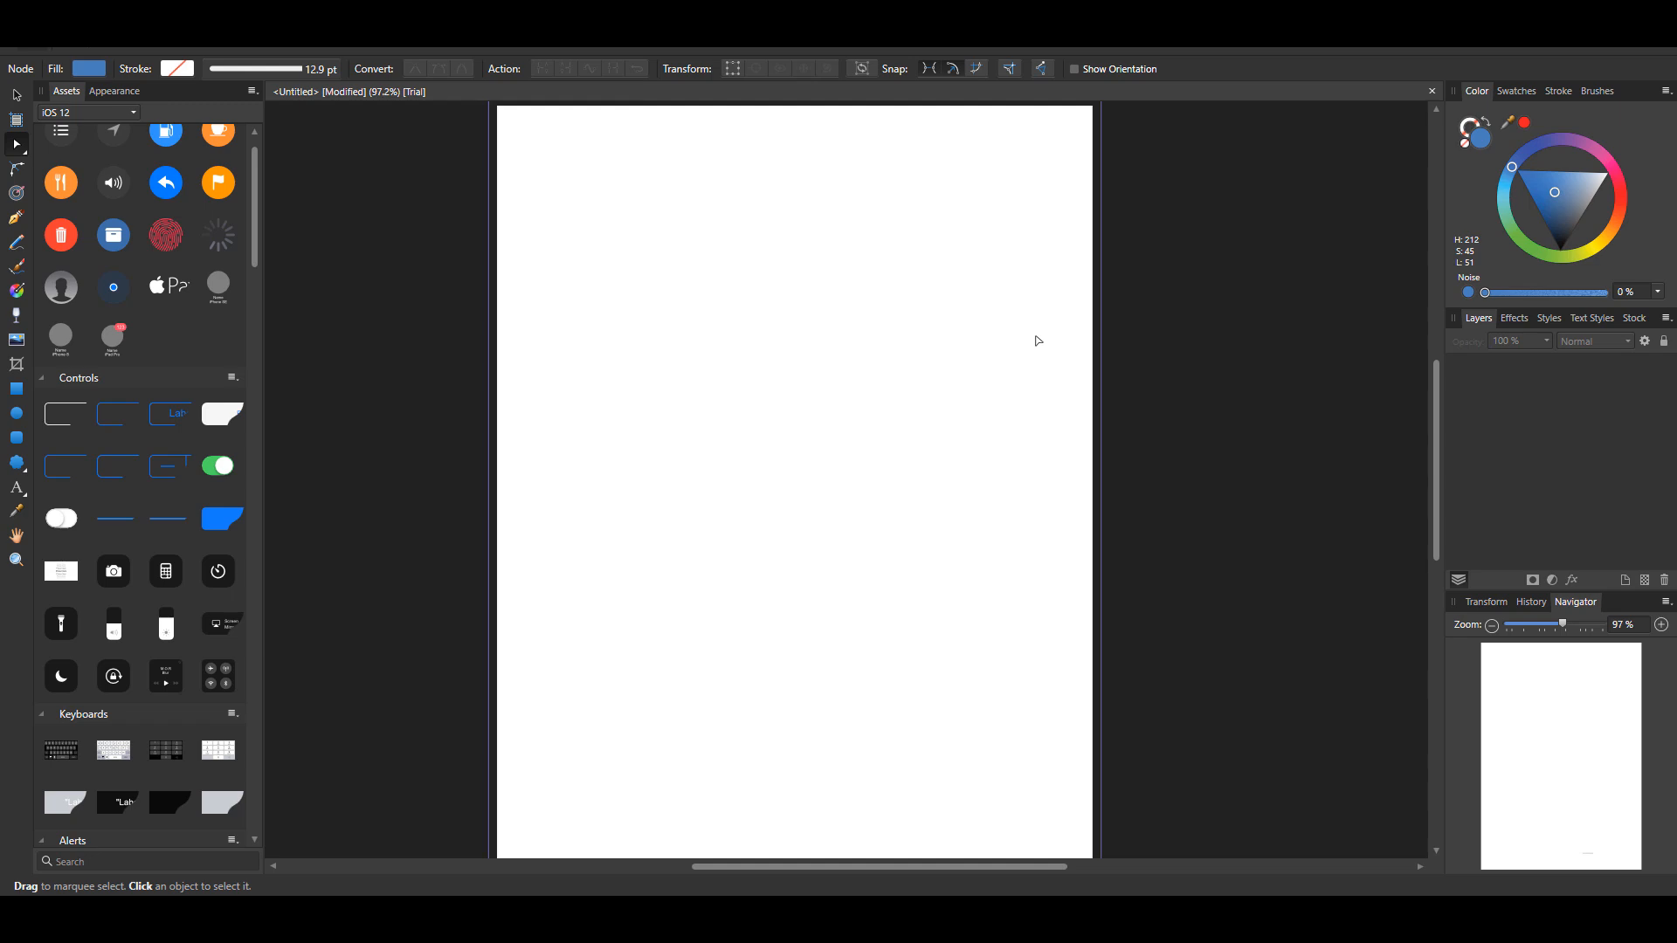
{"action": "scroll", "coordinate": [1038, 341], "scroll_direction": "up", "scroll_amount": 2}
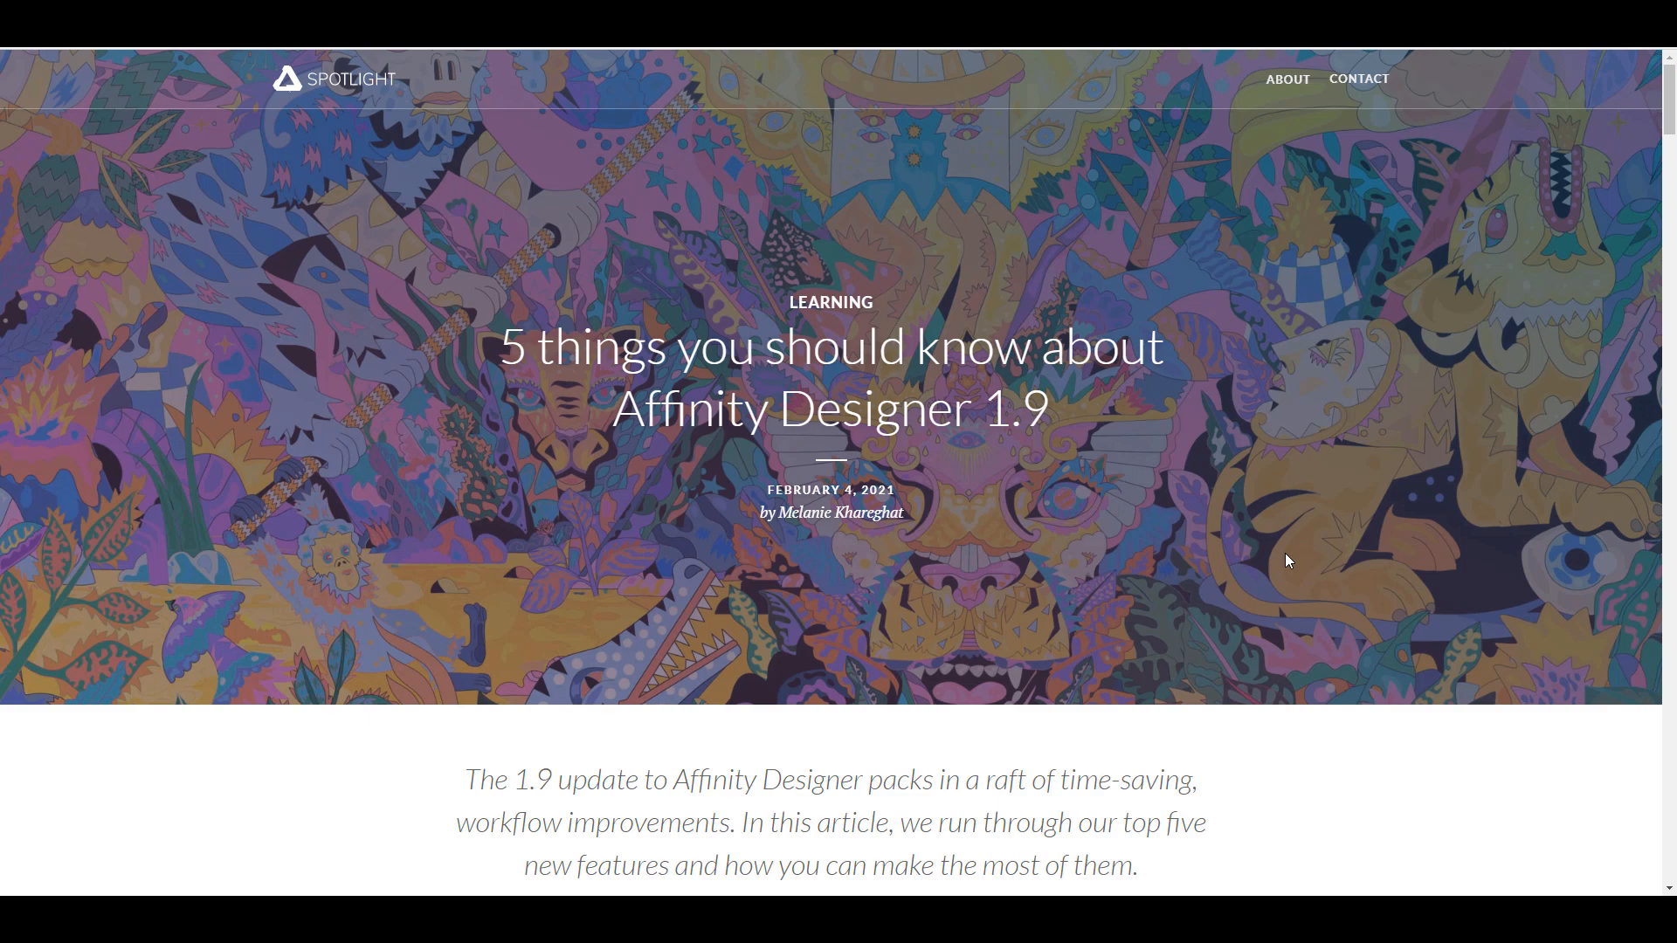
Read through the article "5 things you should know about Affinity Designer 1.9" to examine the new features
{"action": "scroll", "coordinate": [1286, 554], "scroll_direction": "down", "scroll_amount": 8}
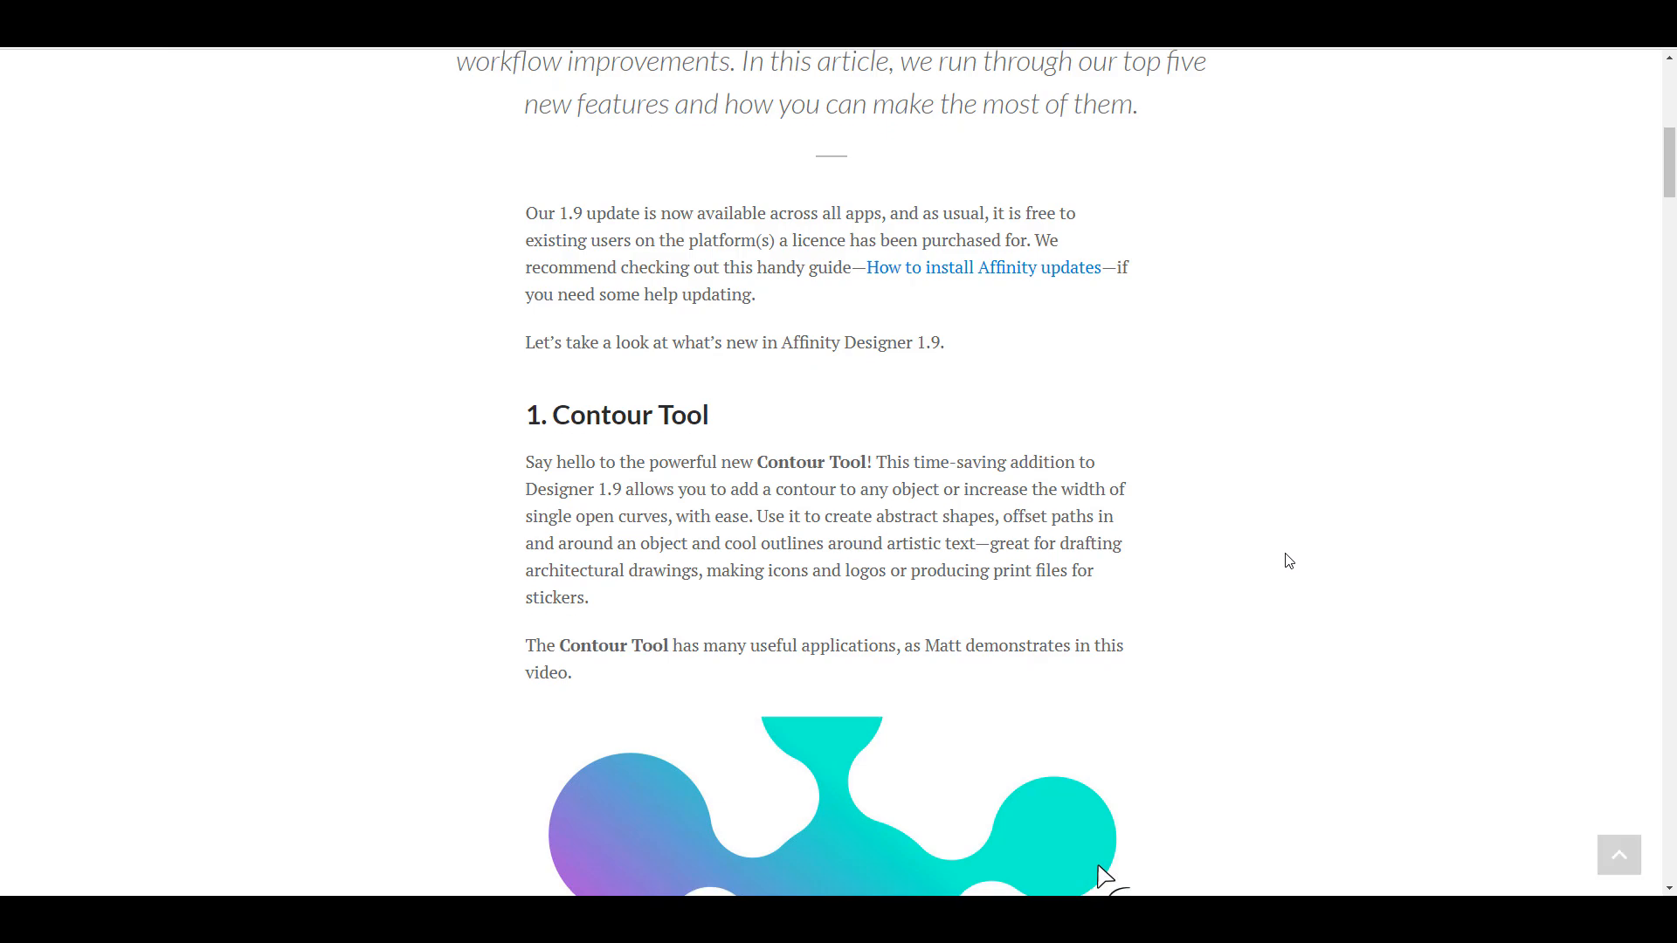
{"action": "scroll", "coordinate": [1286, 553], "scroll_direction": "down", "scroll_amount": 3}
{"action": "scroll", "coordinate": [1286, 554], "scroll_direction": "up", "scroll_amount": 9}
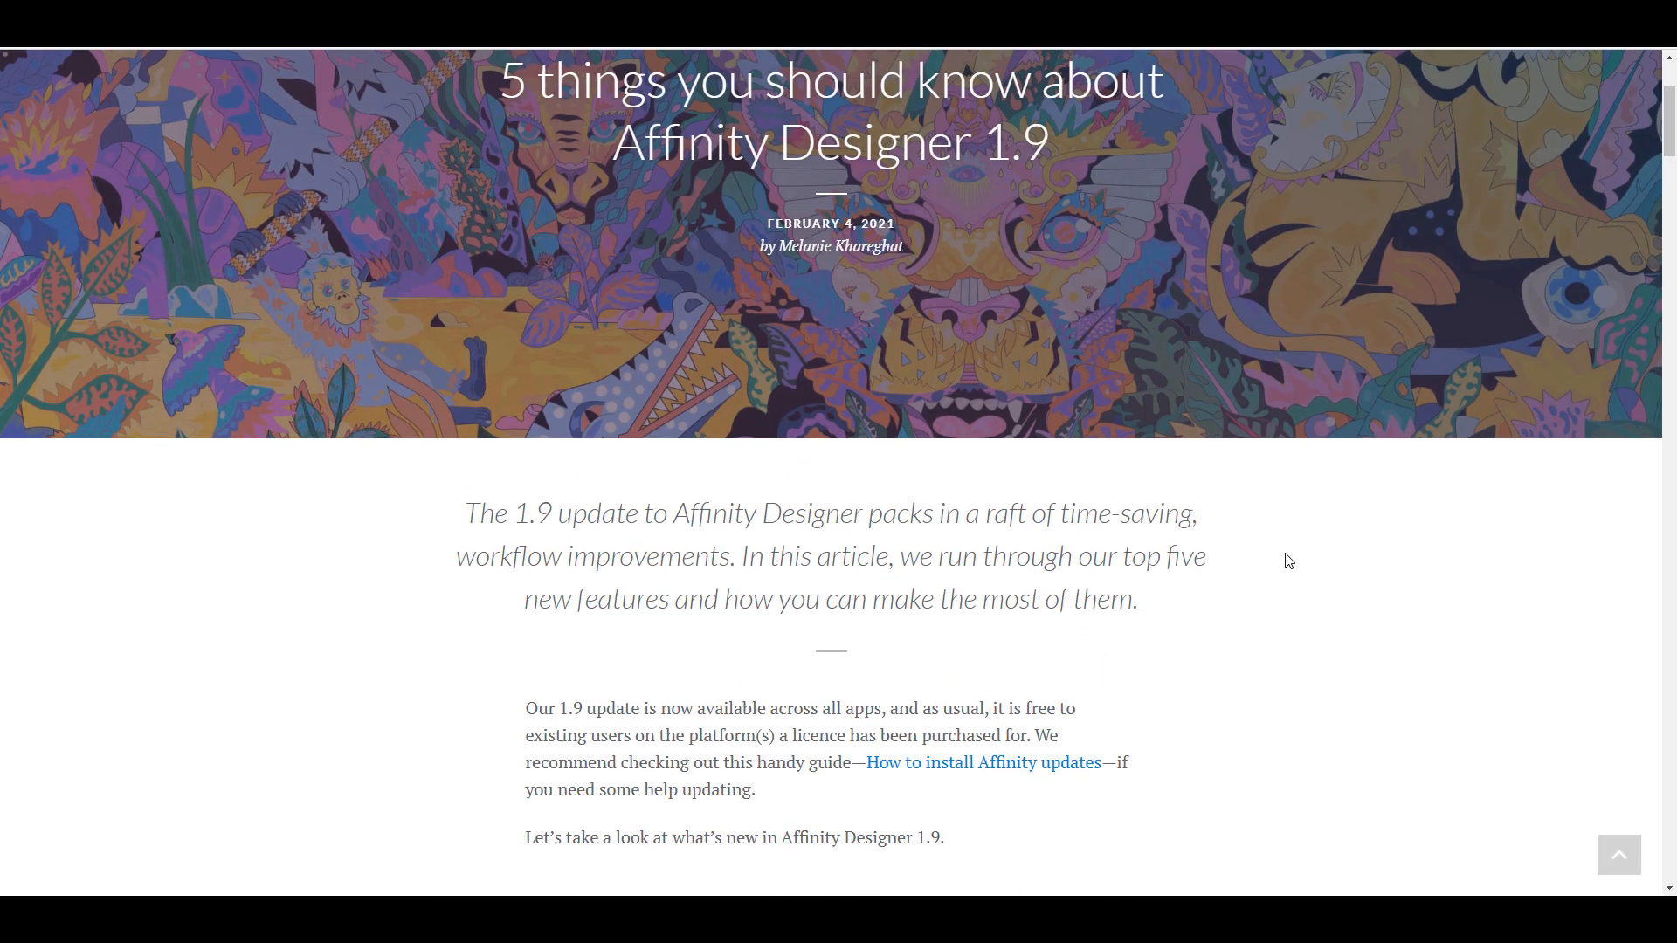
{"action": "scroll", "coordinate": [1285, 554], "scroll_direction": "down", "scroll_amount": 12}
{"action": "scroll", "coordinate": [1289, 560], "scroll_direction": "down", "scroll_amount": 3}
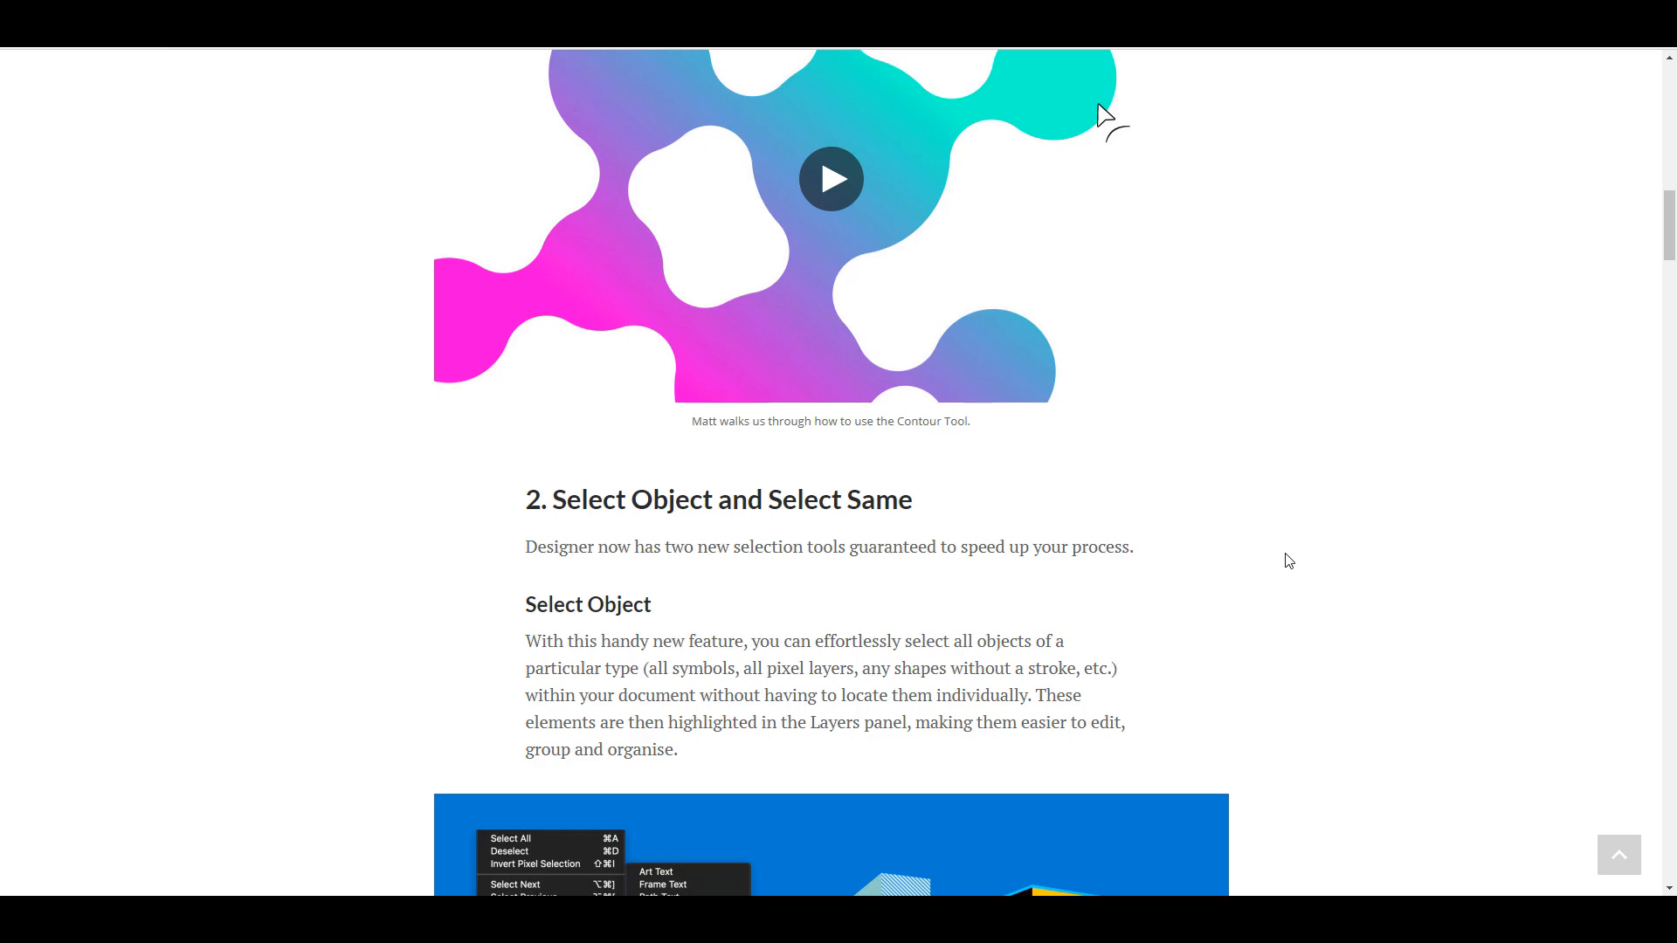
{"action": "scroll", "coordinate": [1288, 560], "scroll_direction": "down", "scroll_amount": 12}
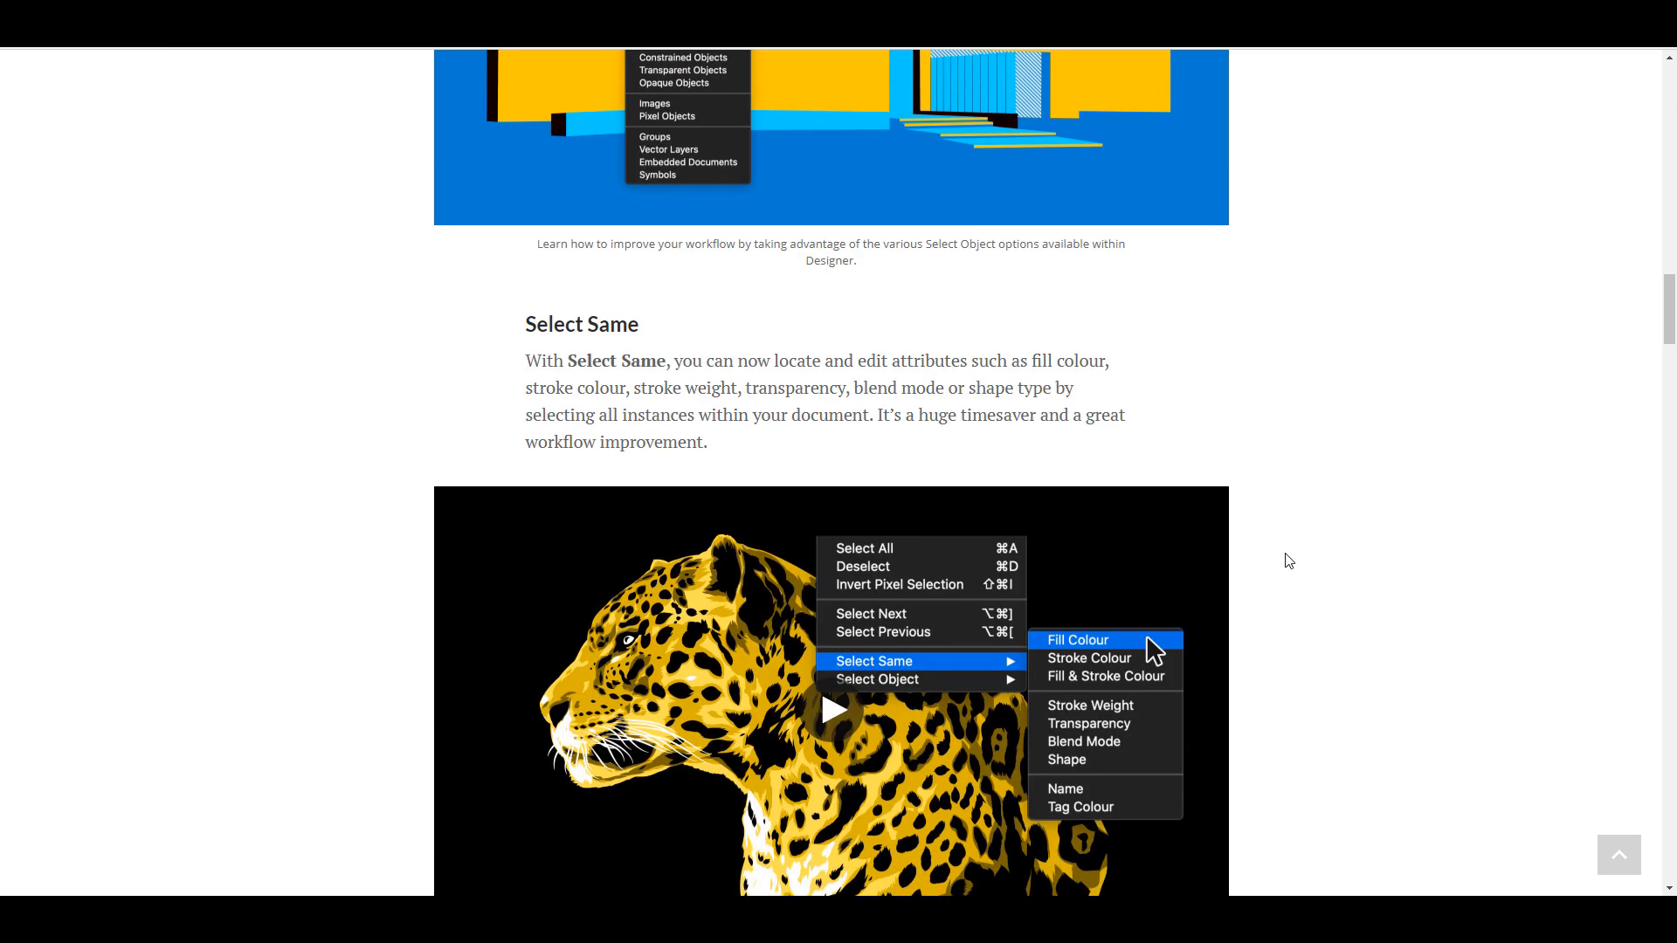
{"action": "scroll", "coordinate": [1288, 560], "scroll_direction": "down", "scroll_amount": 7}
{"action": "scroll", "coordinate": [1289, 560], "scroll_direction": "down", "scroll_amount": 10}
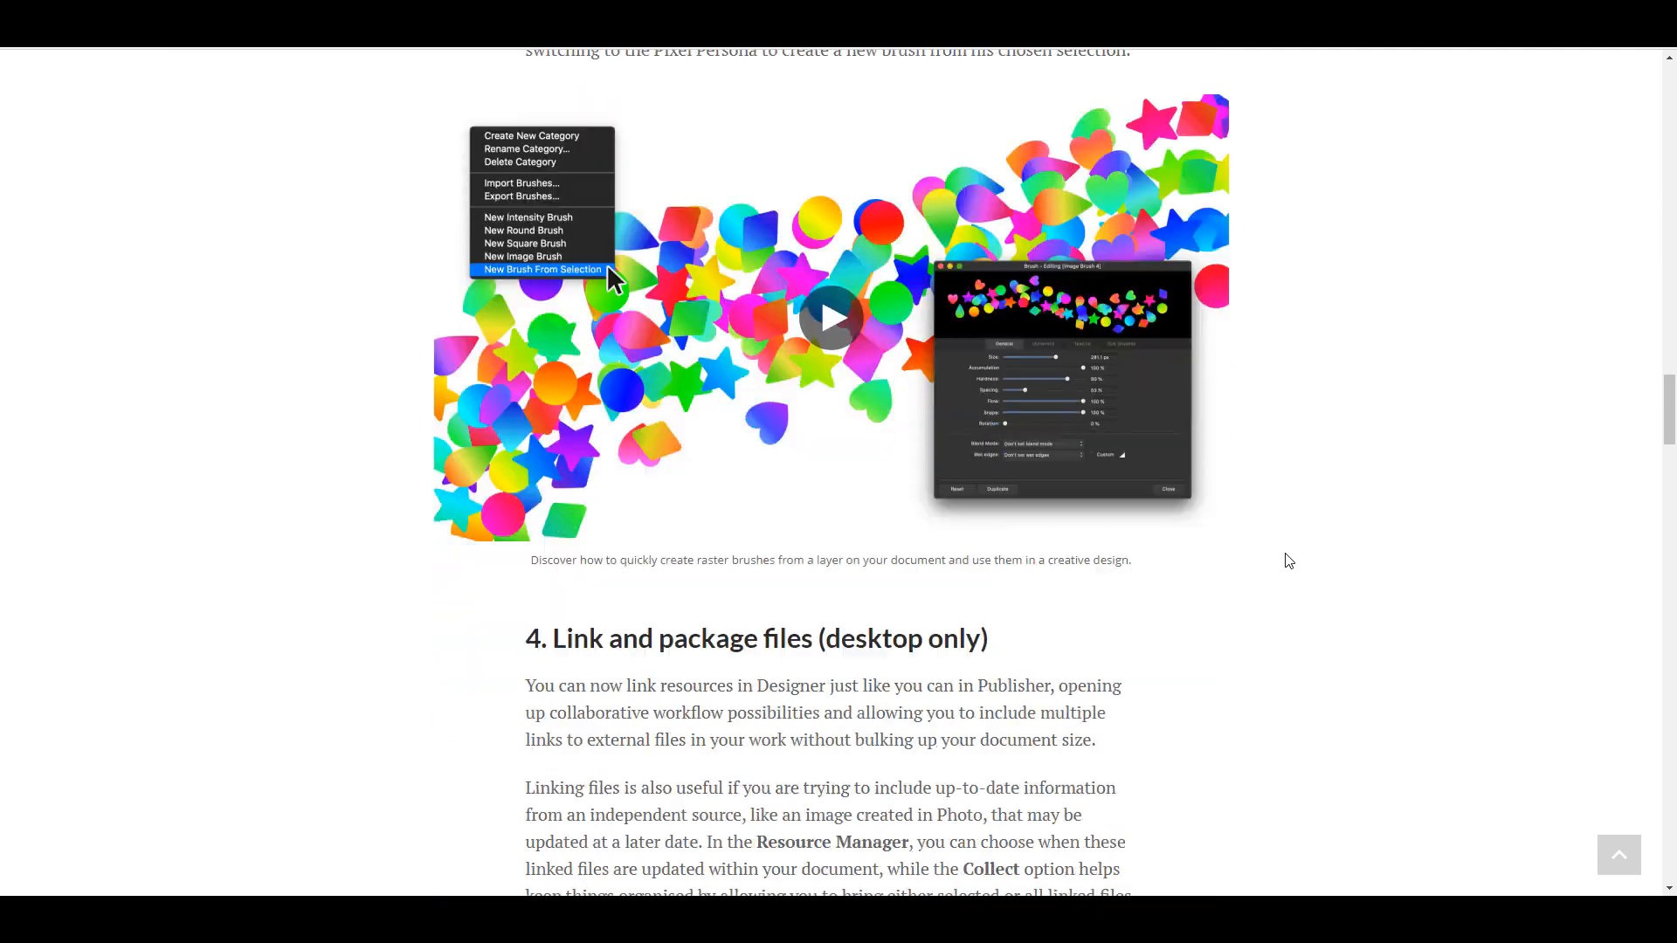
{"action": "scroll", "coordinate": [1289, 560], "scroll_direction": "down", "scroll_amount": 2}
{"action": "scroll", "coordinate": [1289, 560], "scroll_direction": "down", "scroll_amount": 17}
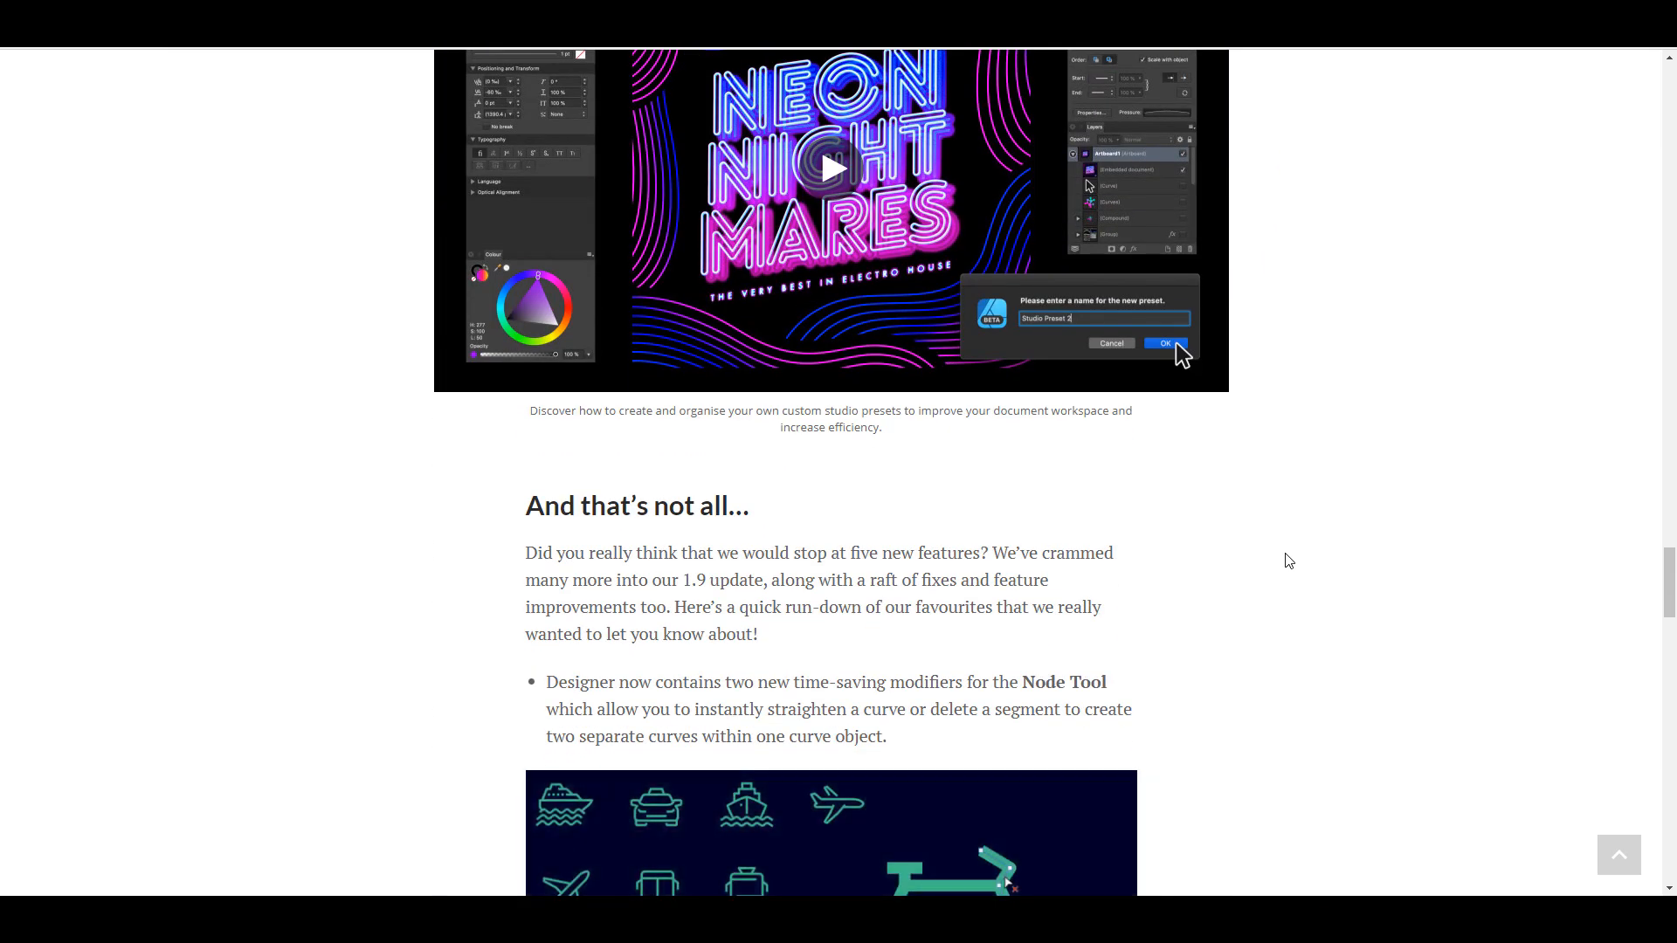
{"action": "scroll", "coordinate": [1289, 560], "scroll_direction": "down", "scroll_amount": 6}
{"action": "scroll", "coordinate": [1288, 560], "scroll_direction": "up", "scroll_amount": 10}
{"action": "scroll", "coordinate": [1288, 560], "scroll_direction": "up", "scroll_amount": 5}
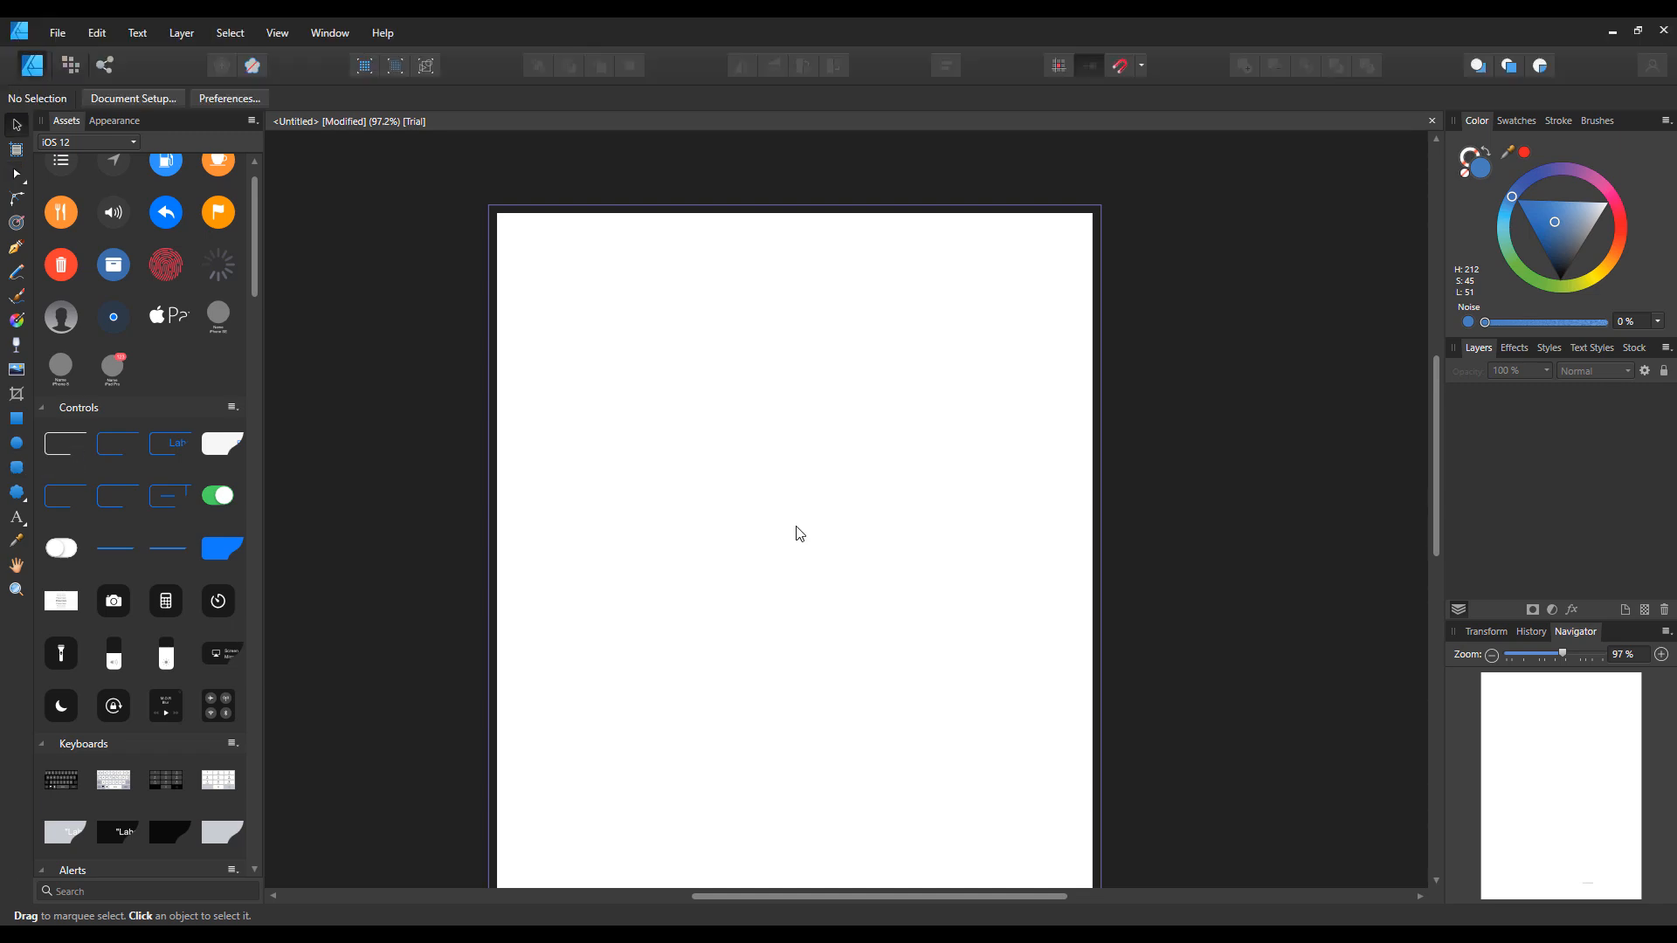
Draw a large cog shape on the blank page with the Cog Tool
{"action": "scroll", "coordinate": [854, 539], "scroll_direction": "up", "scroll_amount": 3}
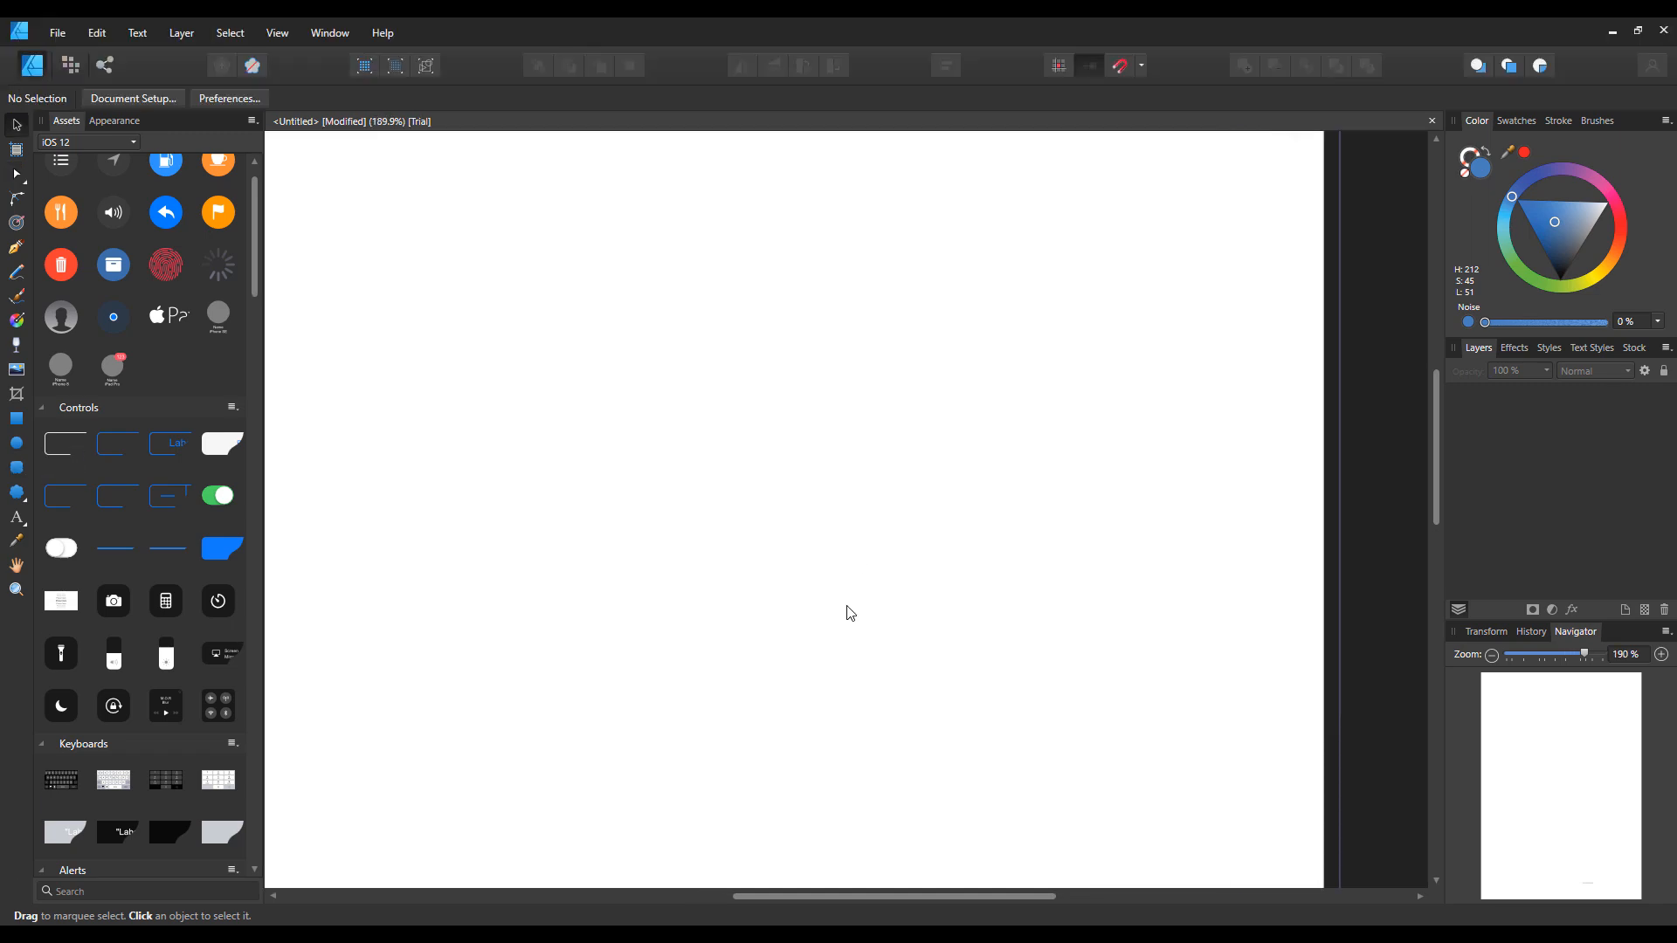
{"action": "key", "text": "space"}
{"action": "left_click_drag", "start_coordinate": [624, 537], "coordinate": [816, 580]}
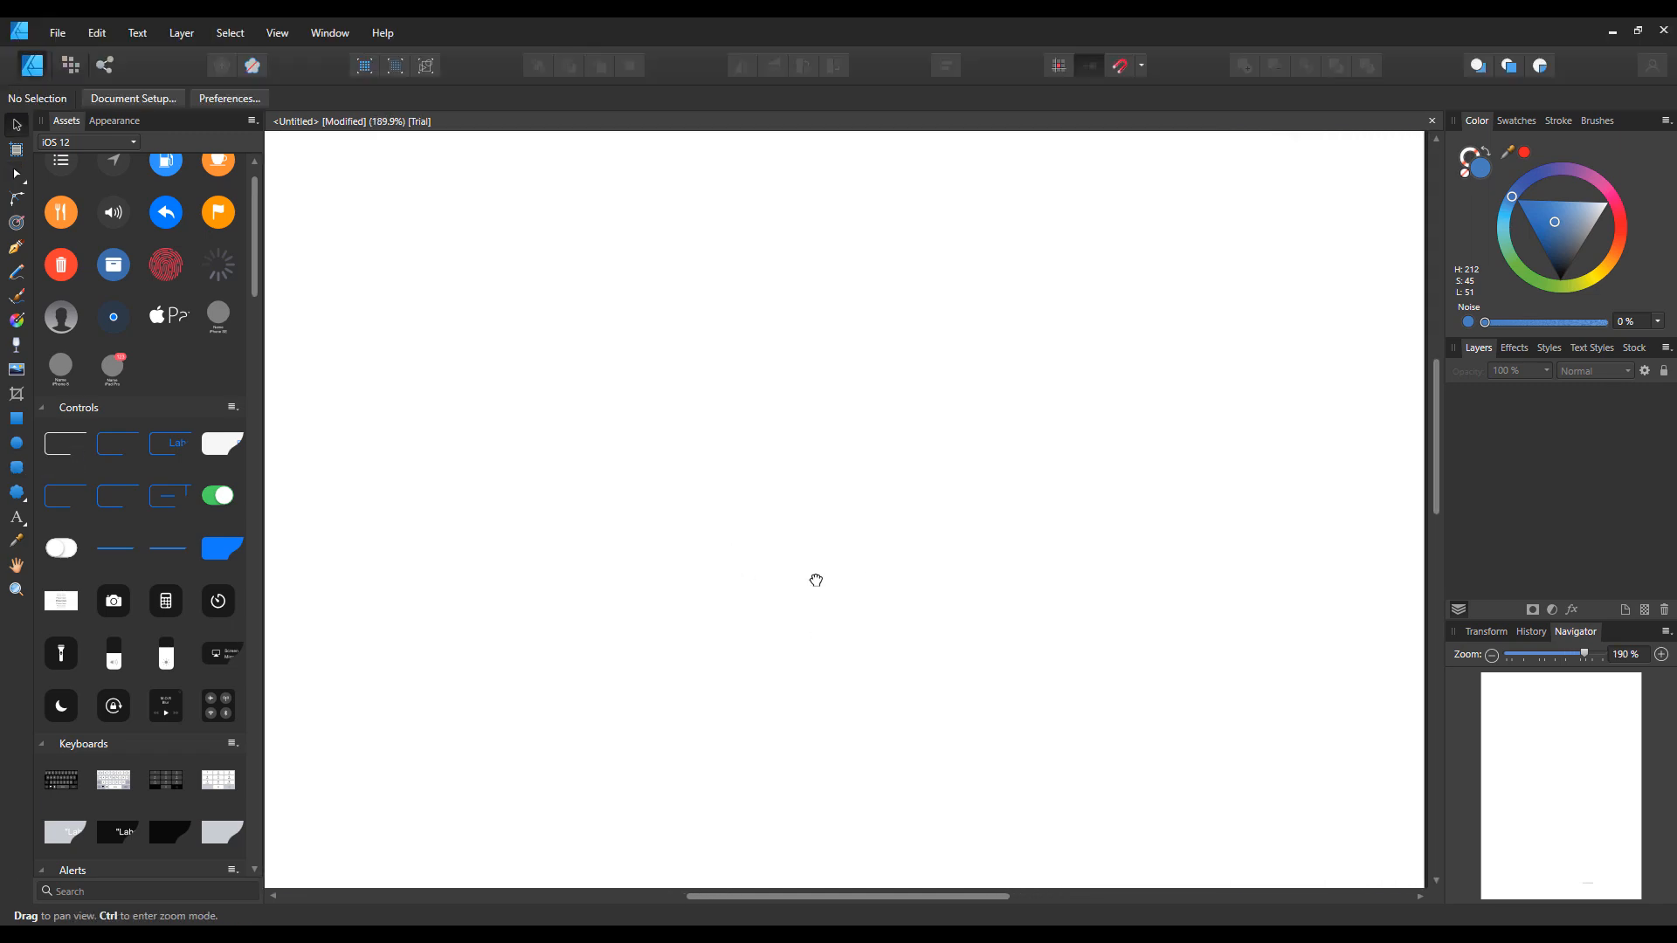
{"action": "left_click", "coordinate": [16, 492]}
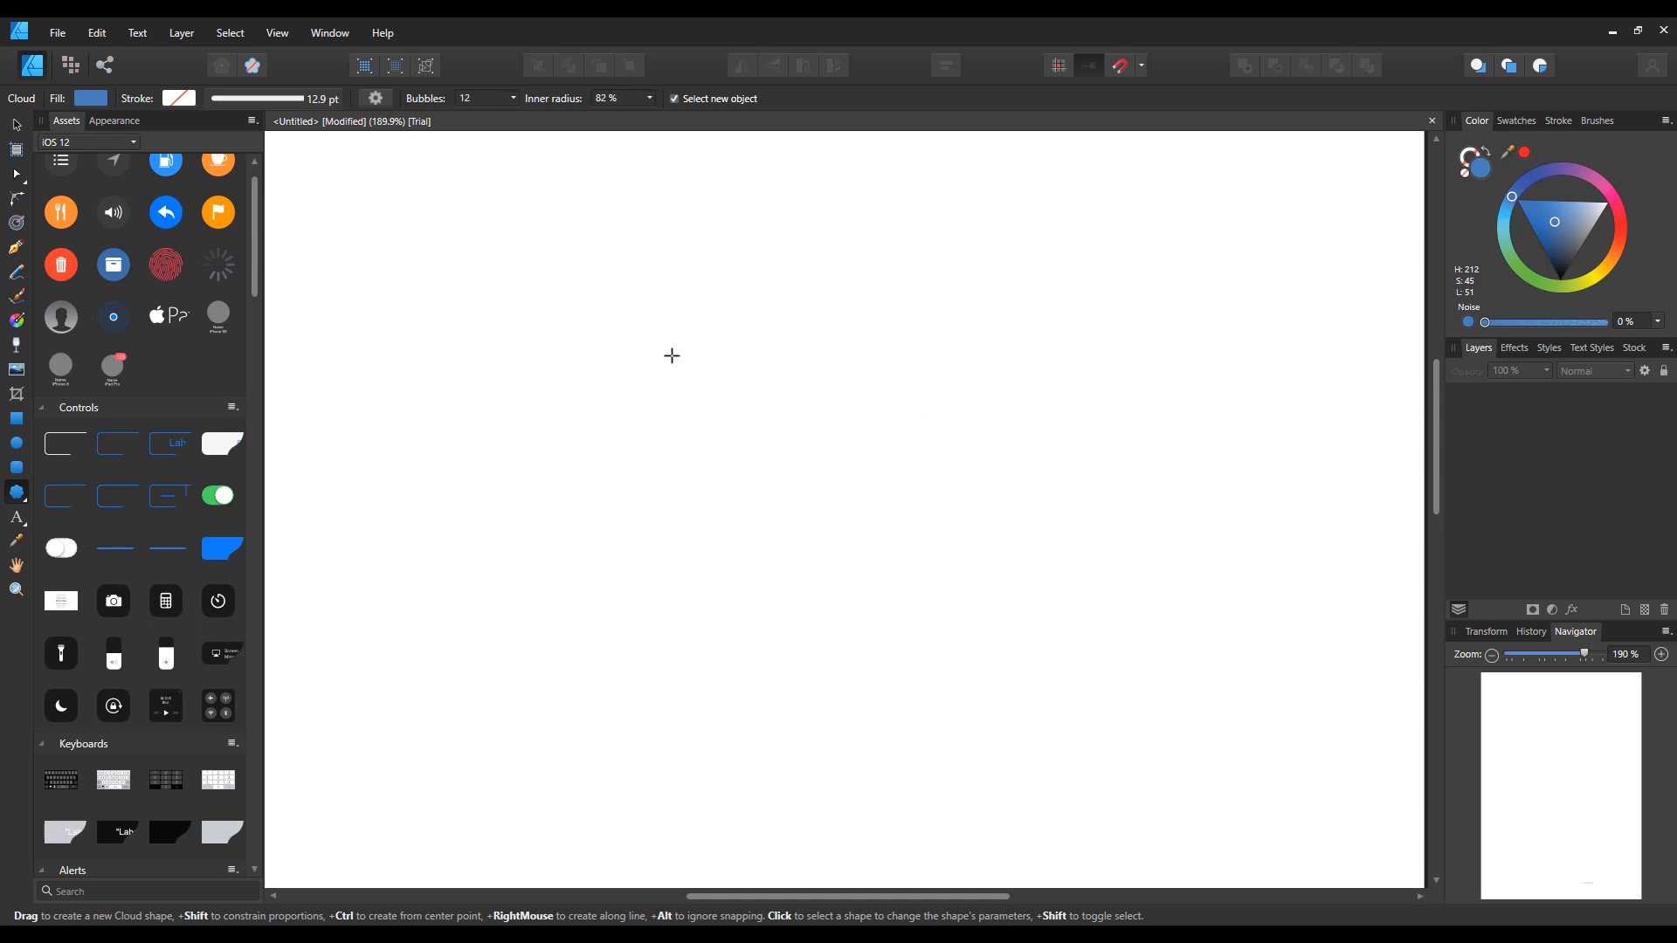
{"action": "left_click", "coordinate": [17, 494]}
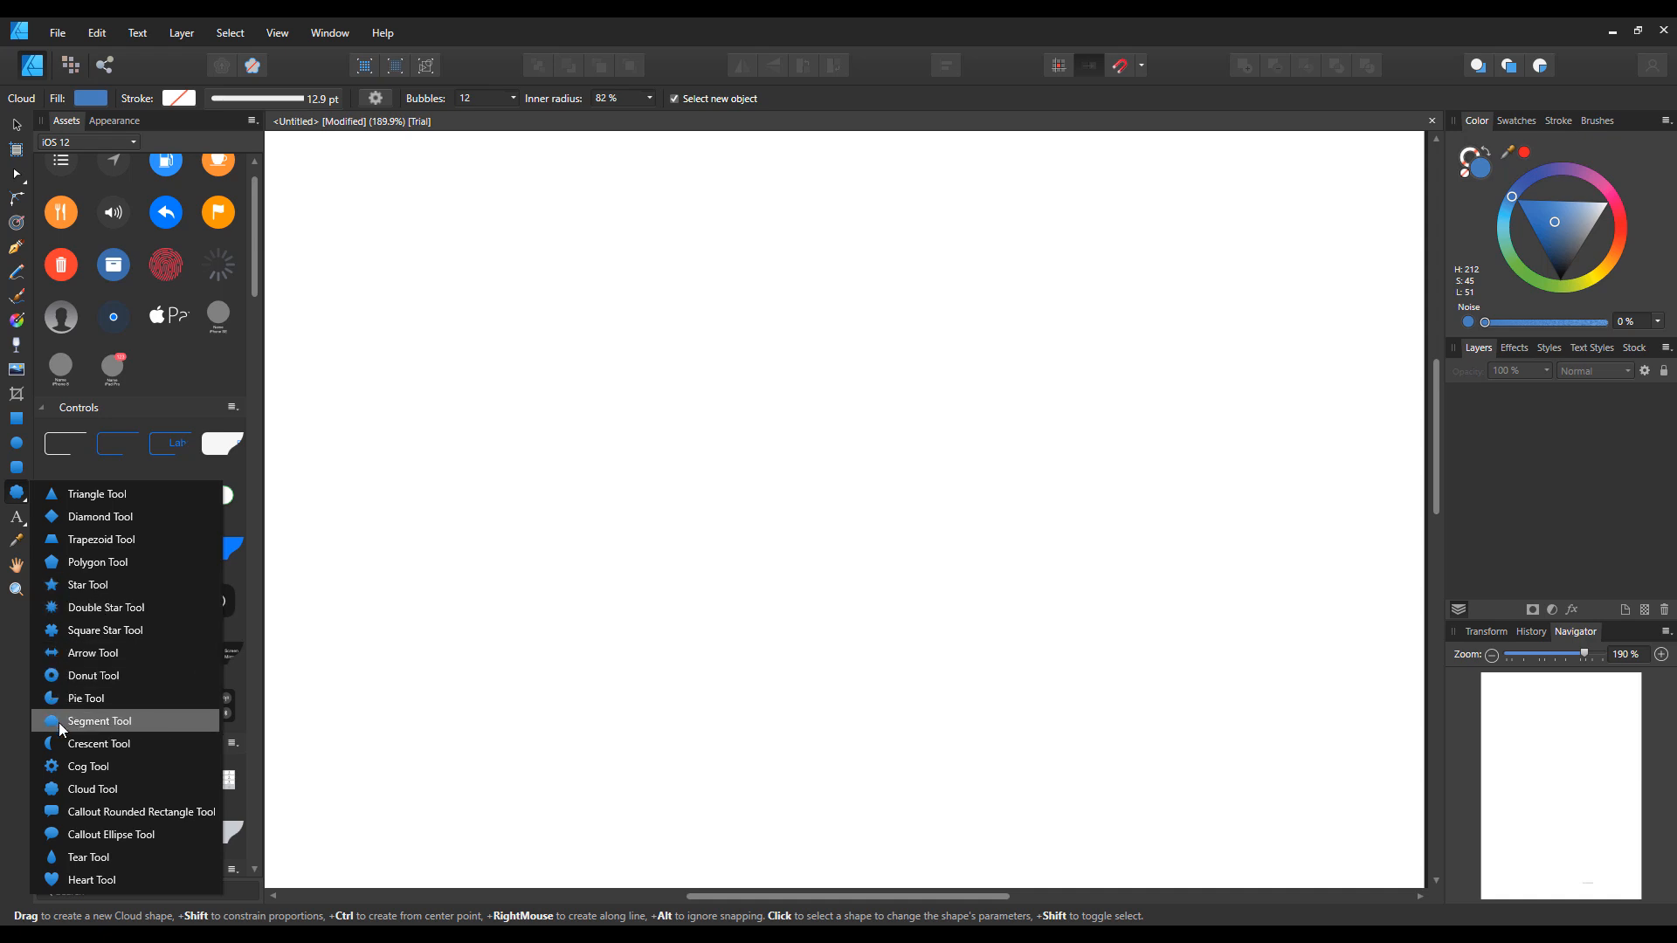
{"action": "left_click", "coordinate": [86, 767]}
{"action": "left_click_drag", "start_coordinate": [674, 375], "coordinate": [1080, 782]}
{"action": "left_click_drag", "start_coordinate": [858, 545], "coordinate": [812, 467]}
Reshape the cog's teeth on the canvas to 92% inner radius, 9% tooth size and 50% notch size
{"action": "left_click", "coordinate": [23, 500]}
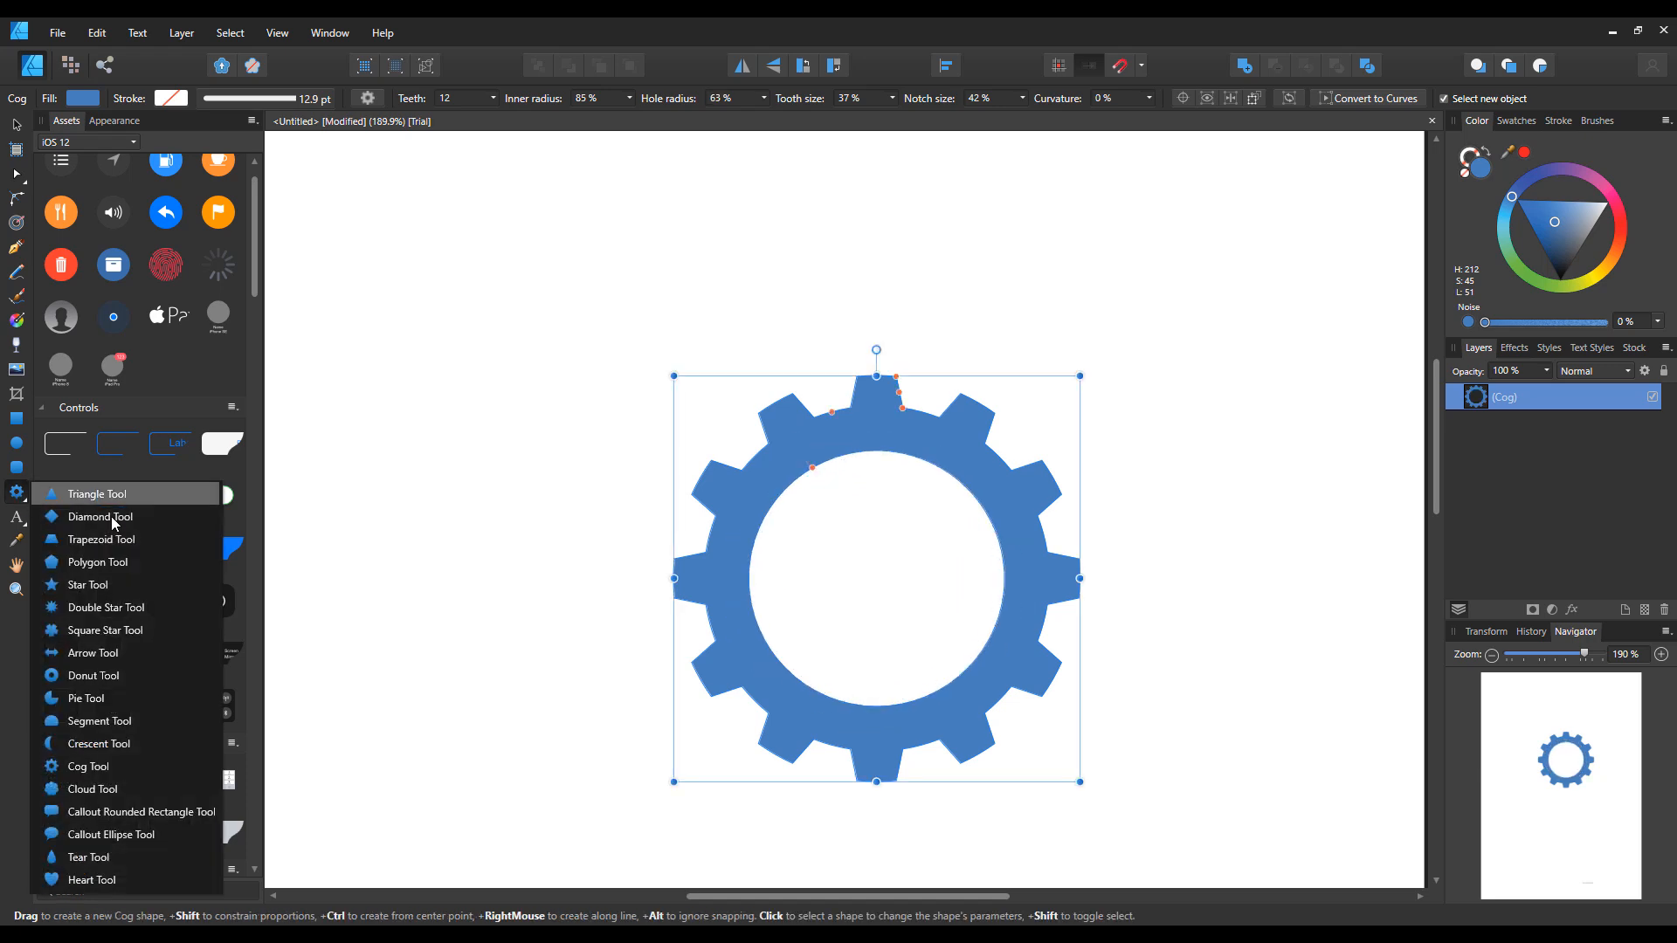
{"action": "left_click", "coordinate": [136, 720]}
{"action": "left_click", "coordinate": [23, 498]}
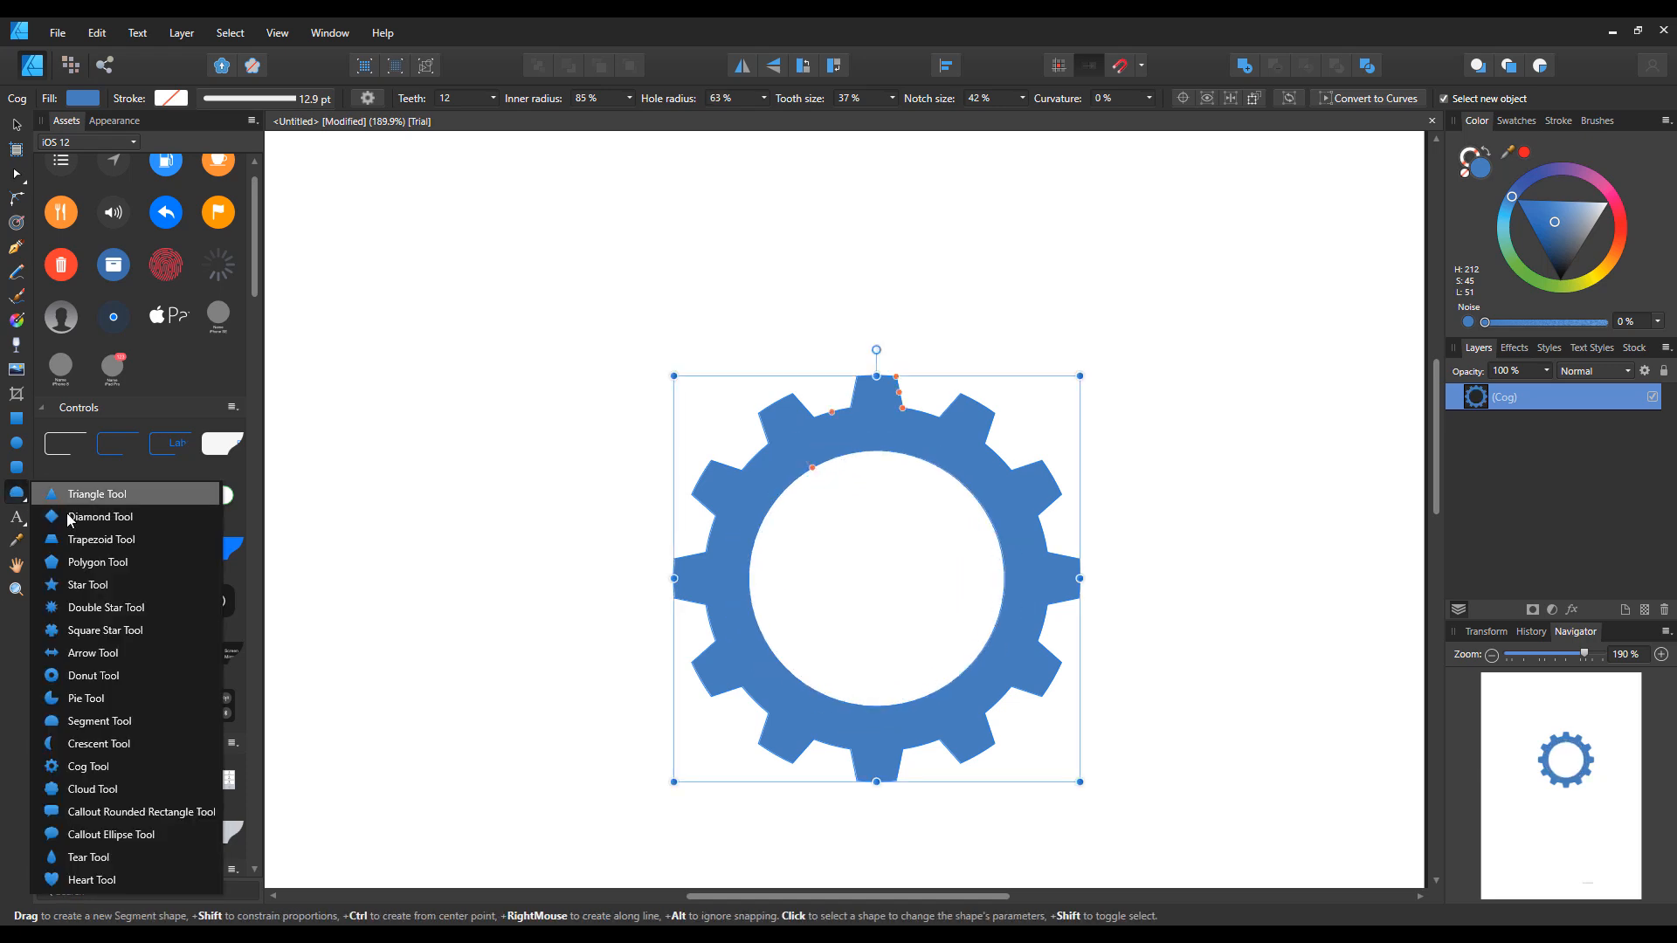
{"action": "left_click", "coordinate": [107, 767]}
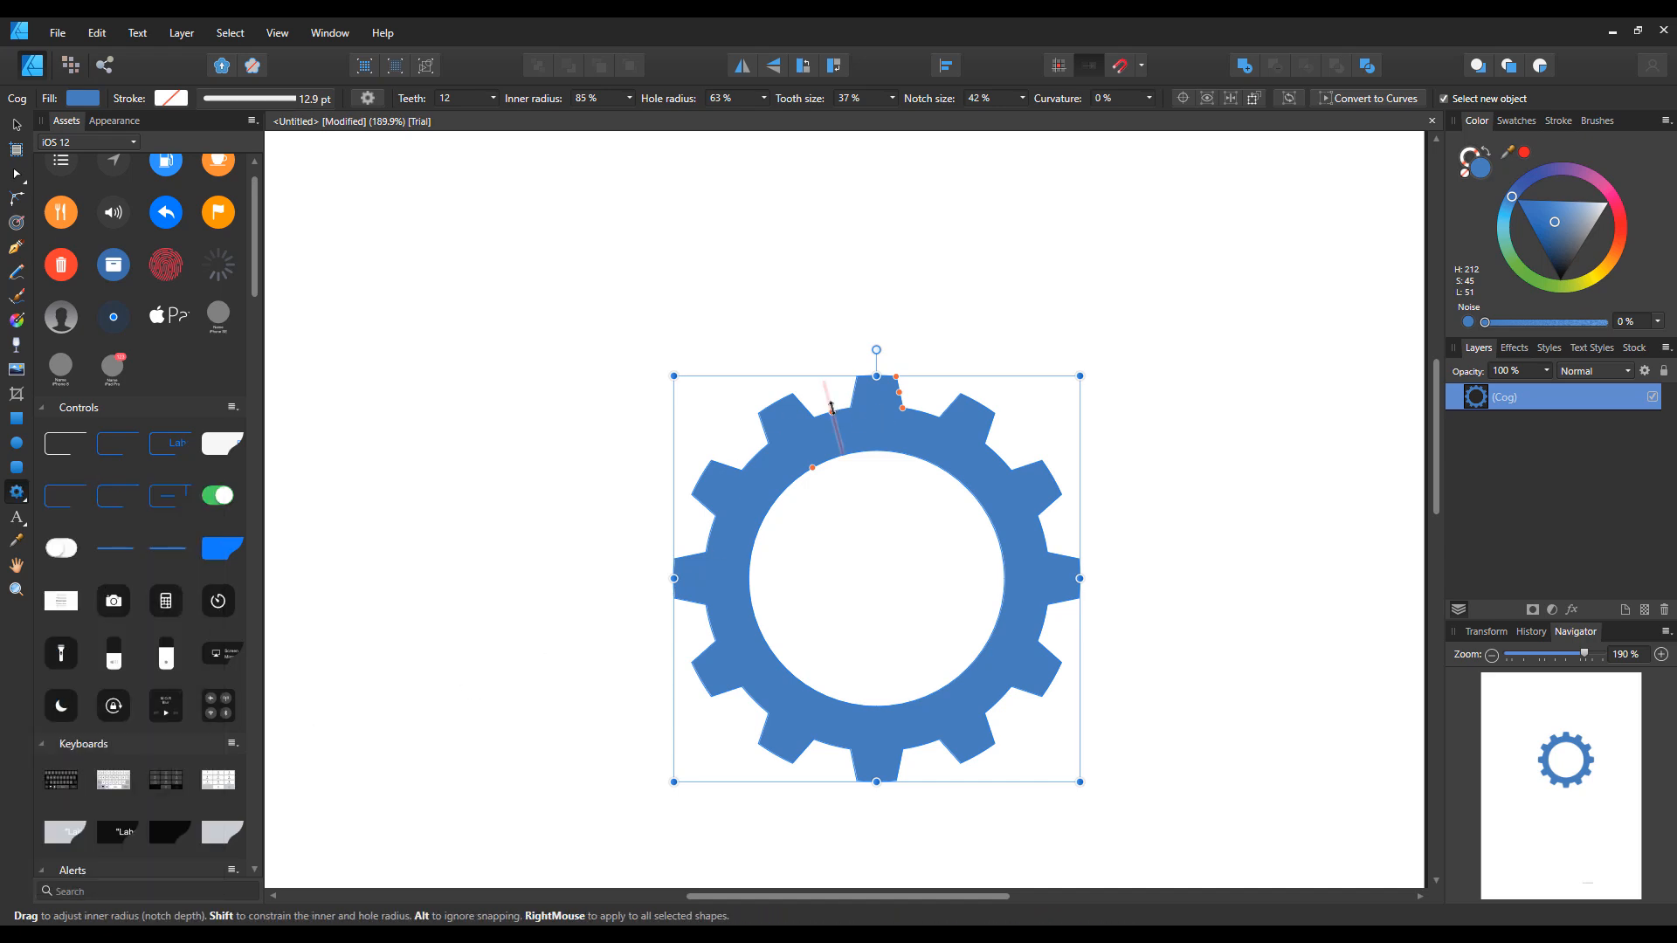
{"action": "left_click_drag", "start_coordinate": [832, 411], "coordinate": [893, 381]}
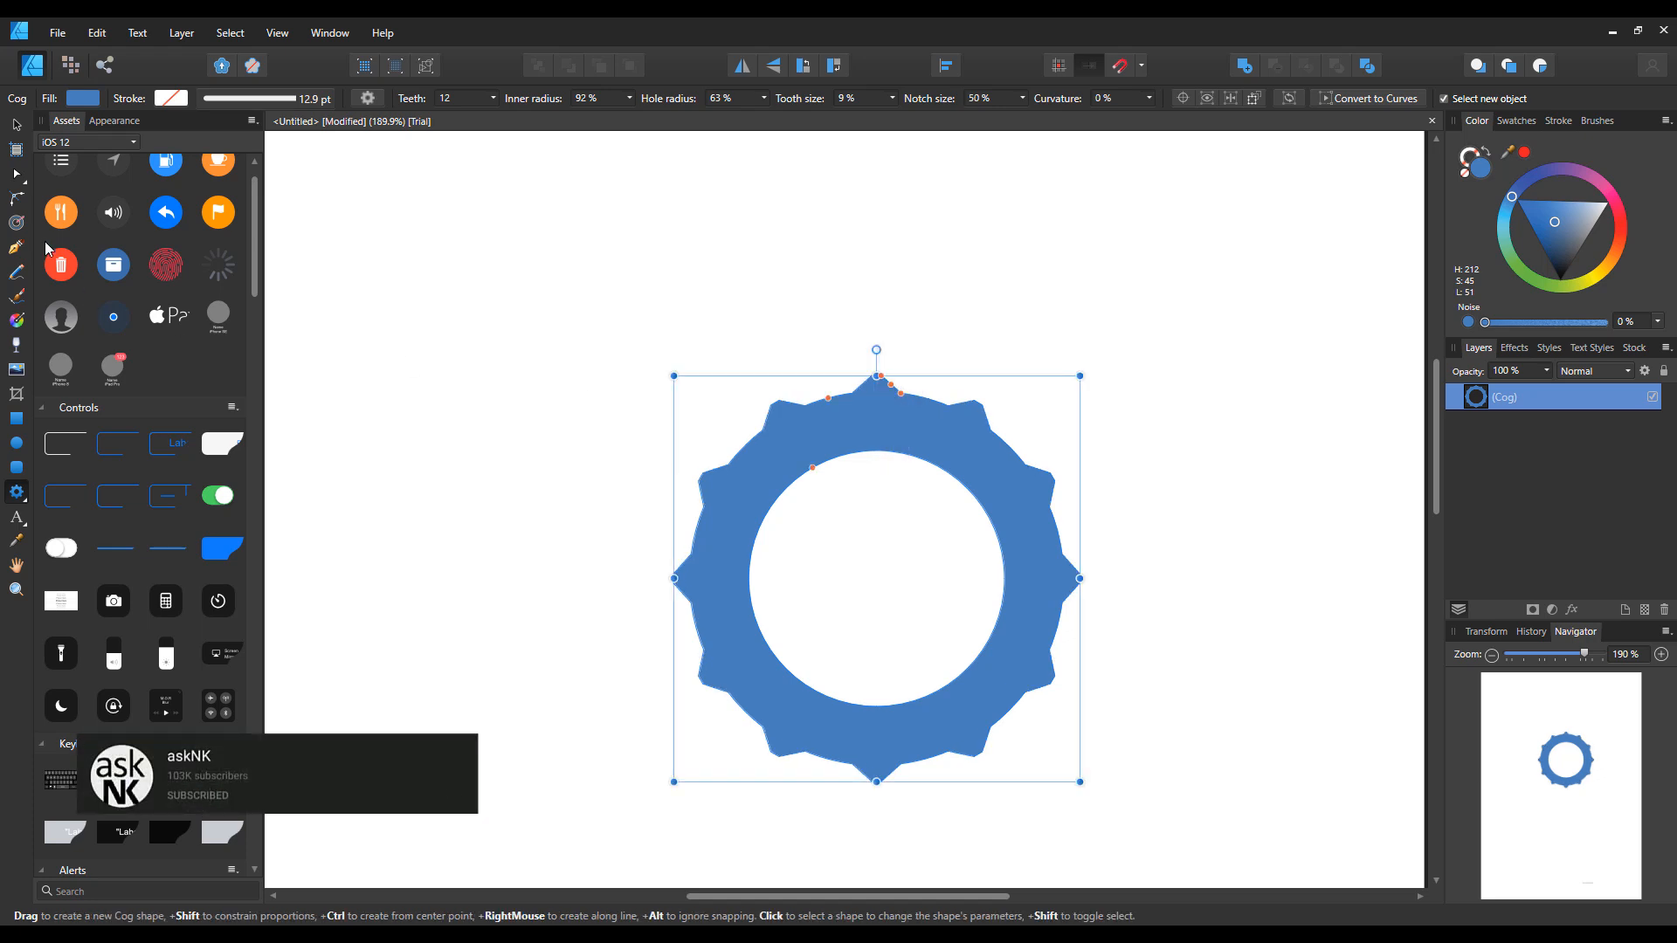
Apply a 17.5 mm outward contour to the cog with the Contour Tool, using the Bevel contour type
{"action": "left_click", "coordinate": [17, 223]}
{"action": "mouse_move", "coordinate": [810, 466]}
{"action": "left_mouse_down"}
{"action": "mouse_move", "coordinate": [853, 453]}
{"action": "mouse_move", "coordinate": [768, 476]}
{"action": "mouse_move", "coordinate": [839, 469]}
{"action": "mouse_move", "coordinate": [779, 487]}
{"action": "mouse_move", "coordinate": [798, 484]}
{"action": "left_mouse_up"}
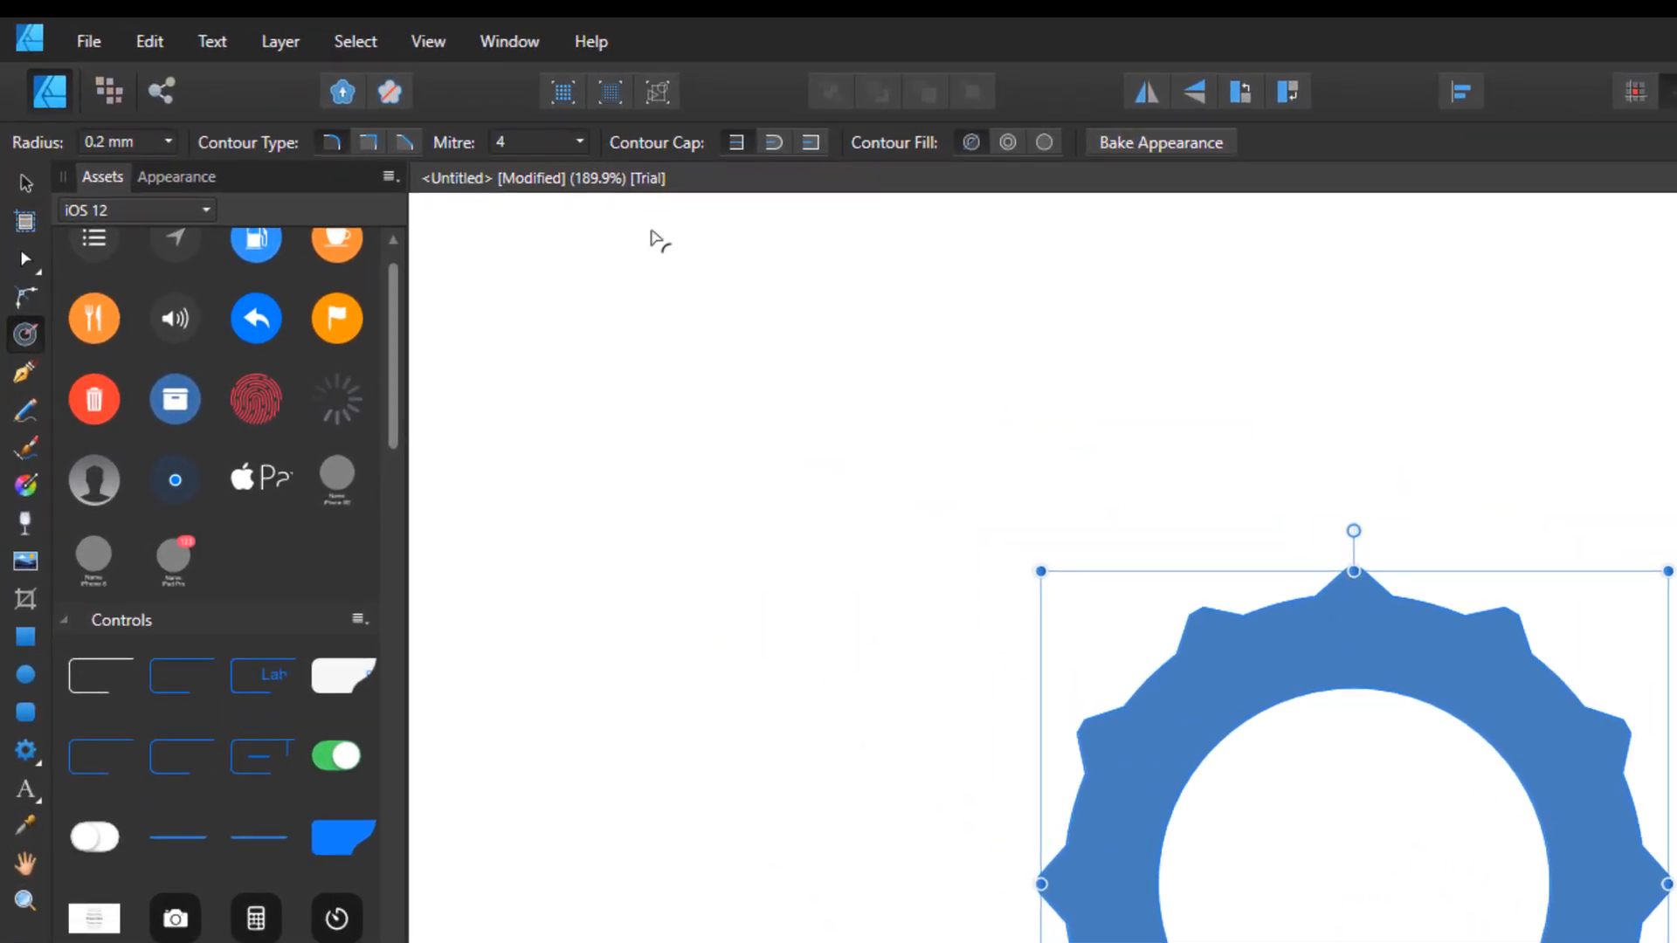
{"action": "left_click", "coordinate": [332, 143]}
{"action": "left_click_drag", "start_coordinate": [1360, 652], "coordinate": [1486, 606]}
{"action": "left_click", "coordinate": [368, 143]}
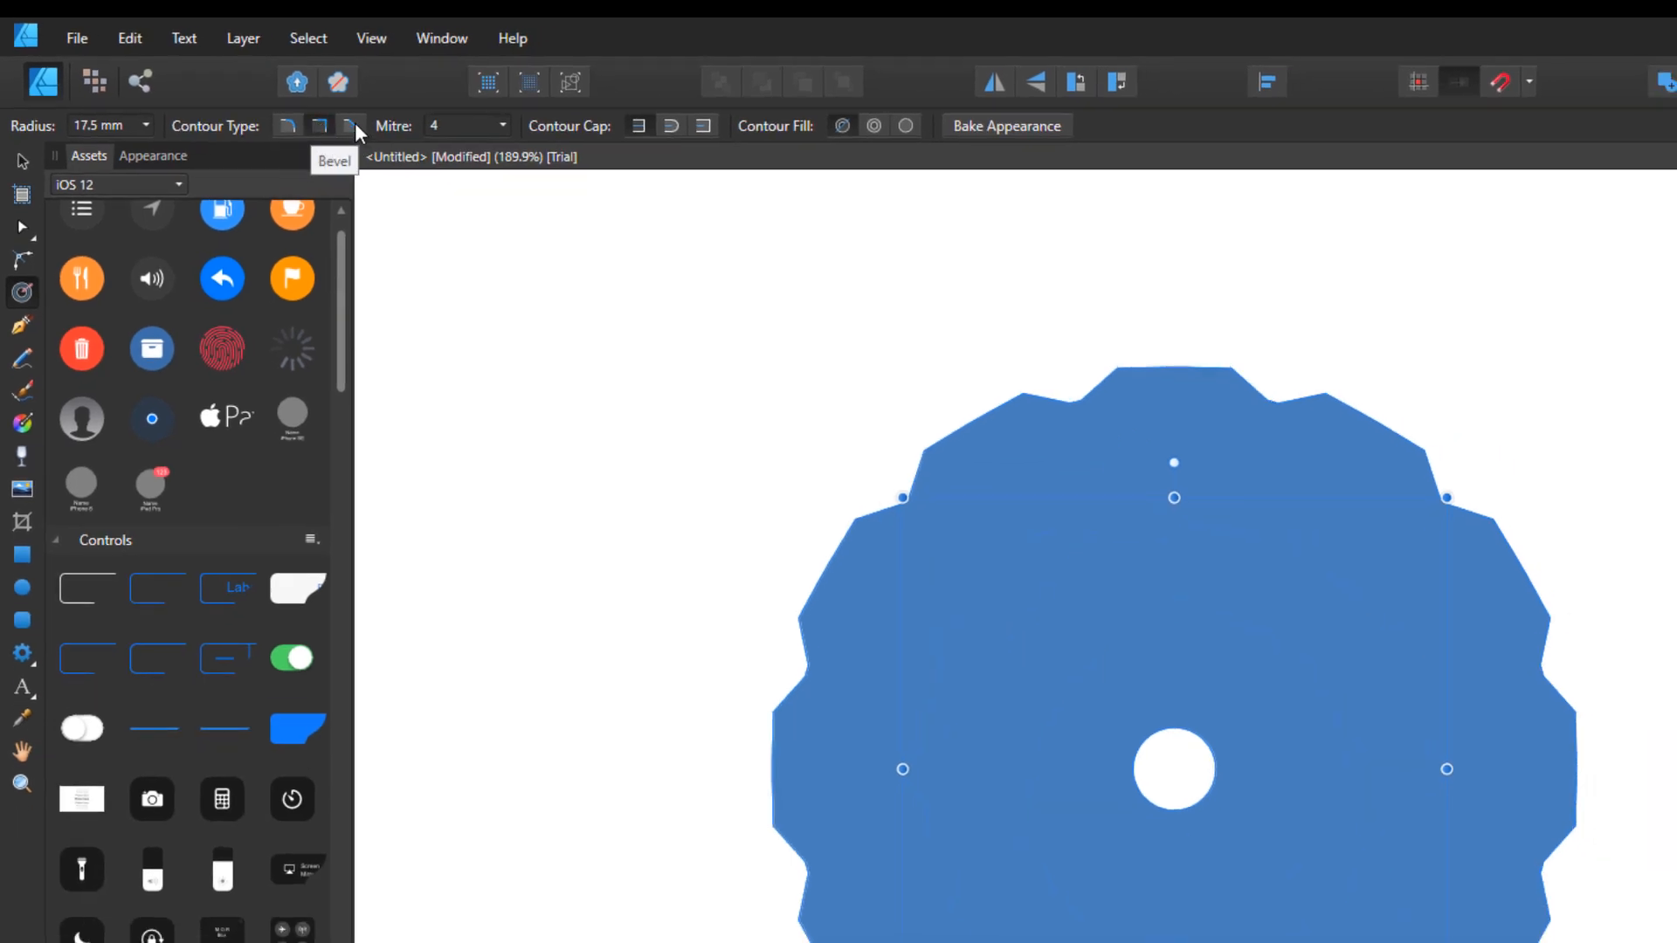
{"action": "left_click", "coordinate": [351, 125]}
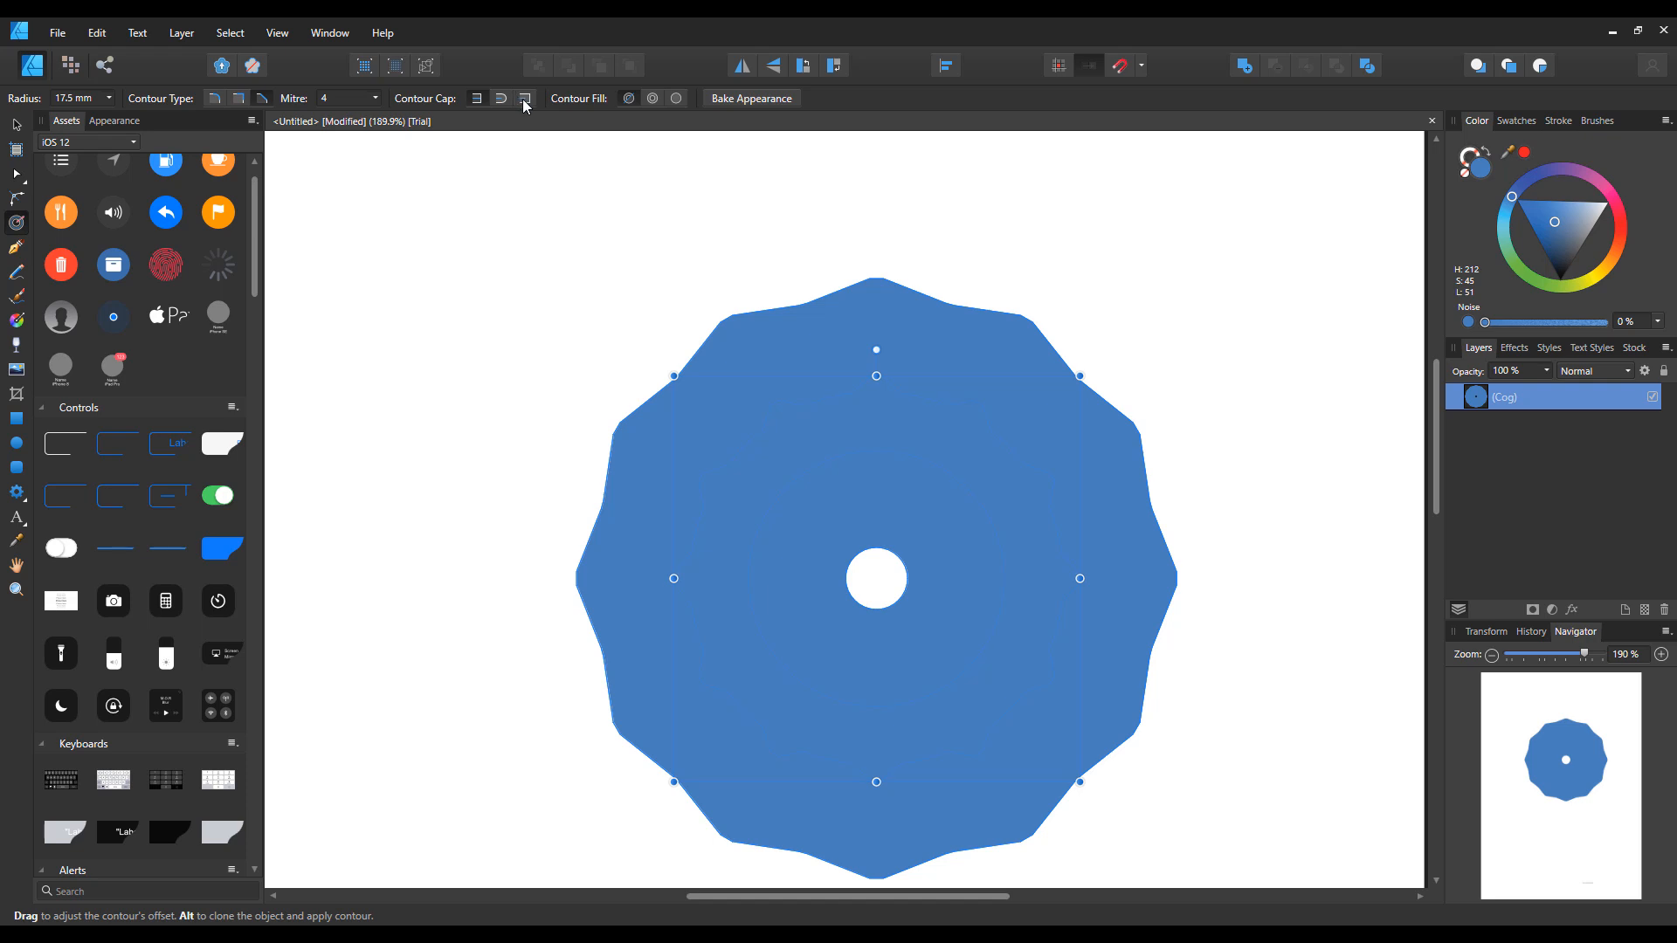
Try another contour cap and an inward contour radius of -1.7 mm on the cog, then delete it
{"action": "left_click", "coordinate": [526, 99]}
{"action": "left_click_drag", "start_coordinate": [998, 386], "coordinate": [778, 516]}
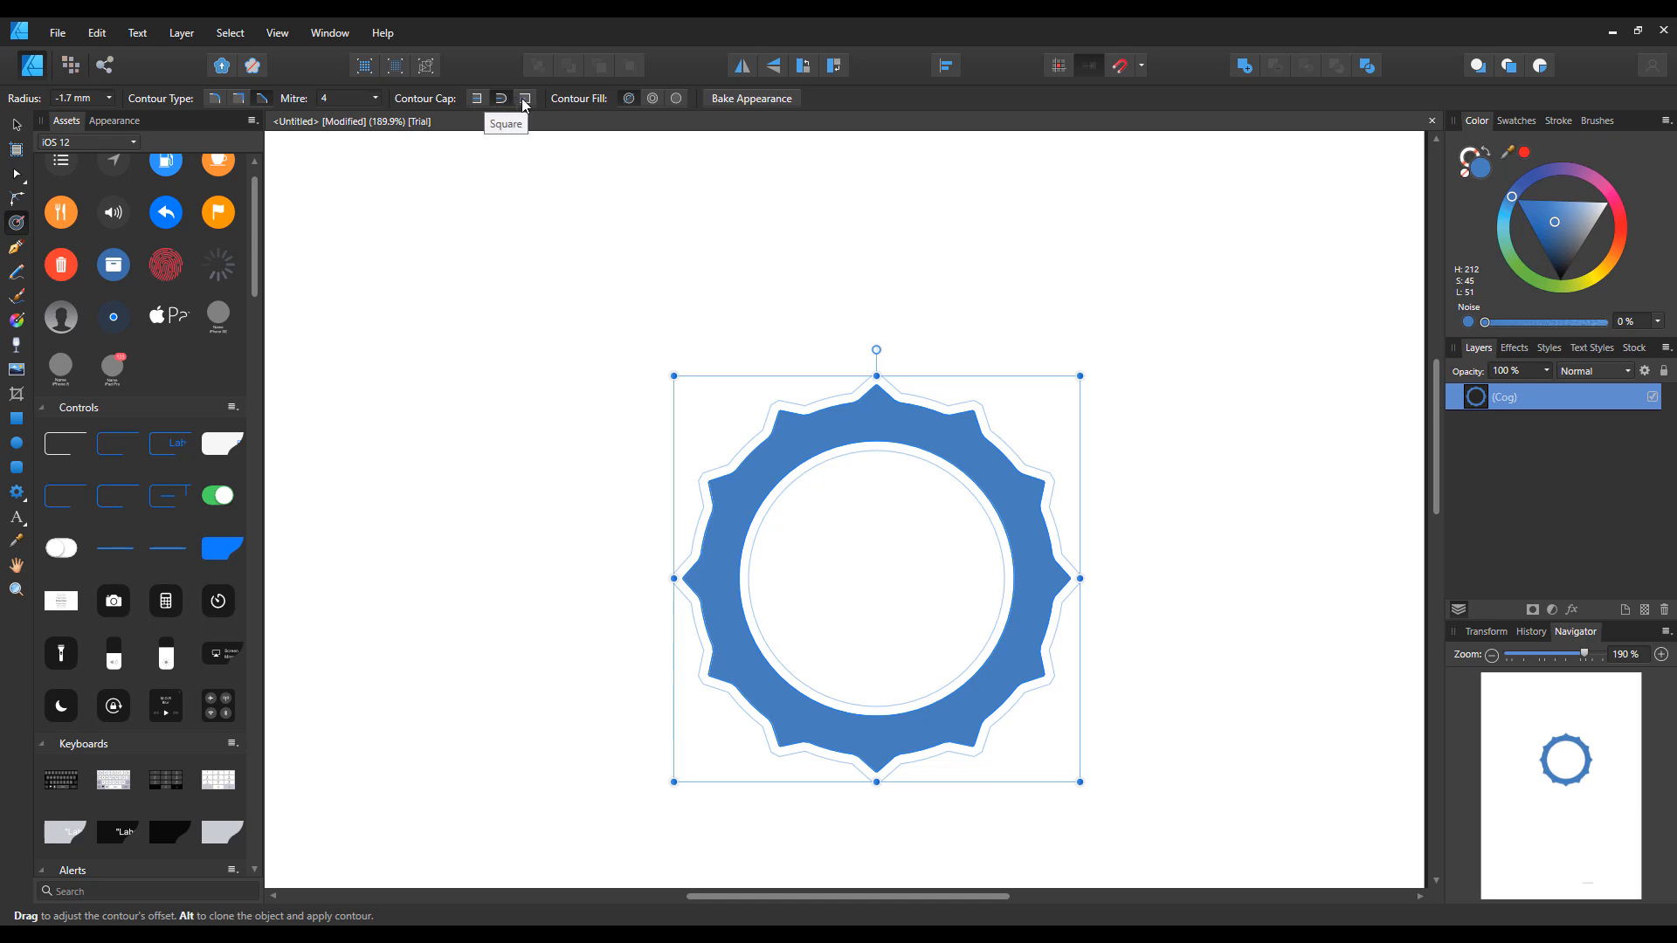
{"action": "key", "text": "v"}
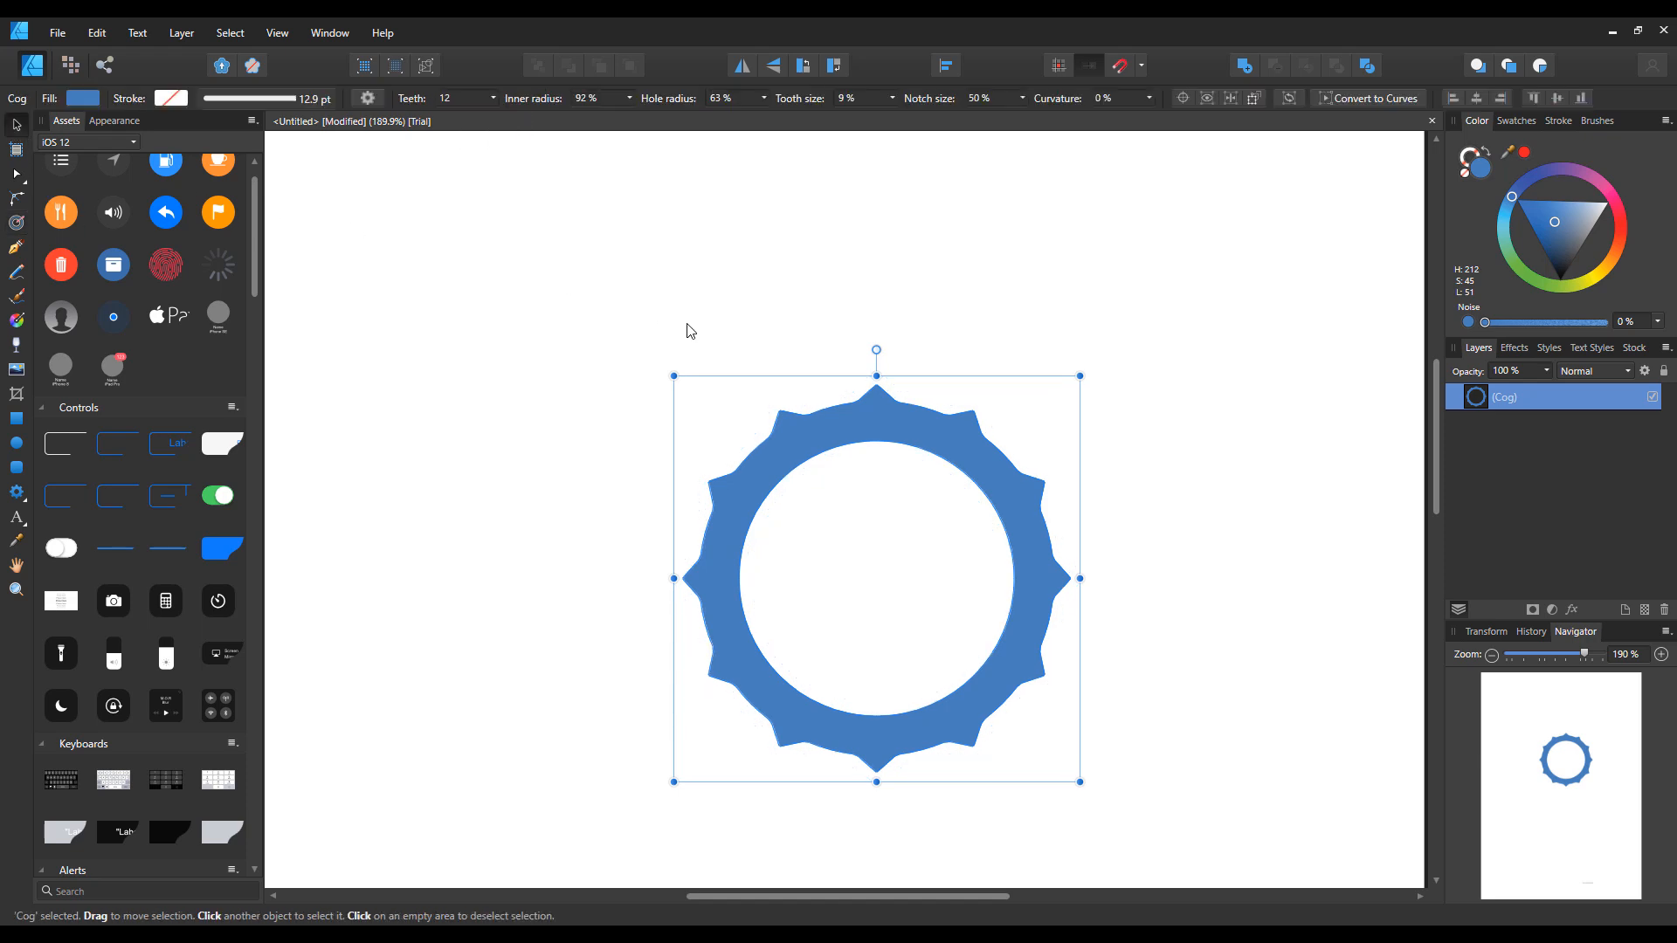
{"action": "key", "text": "Delete"}
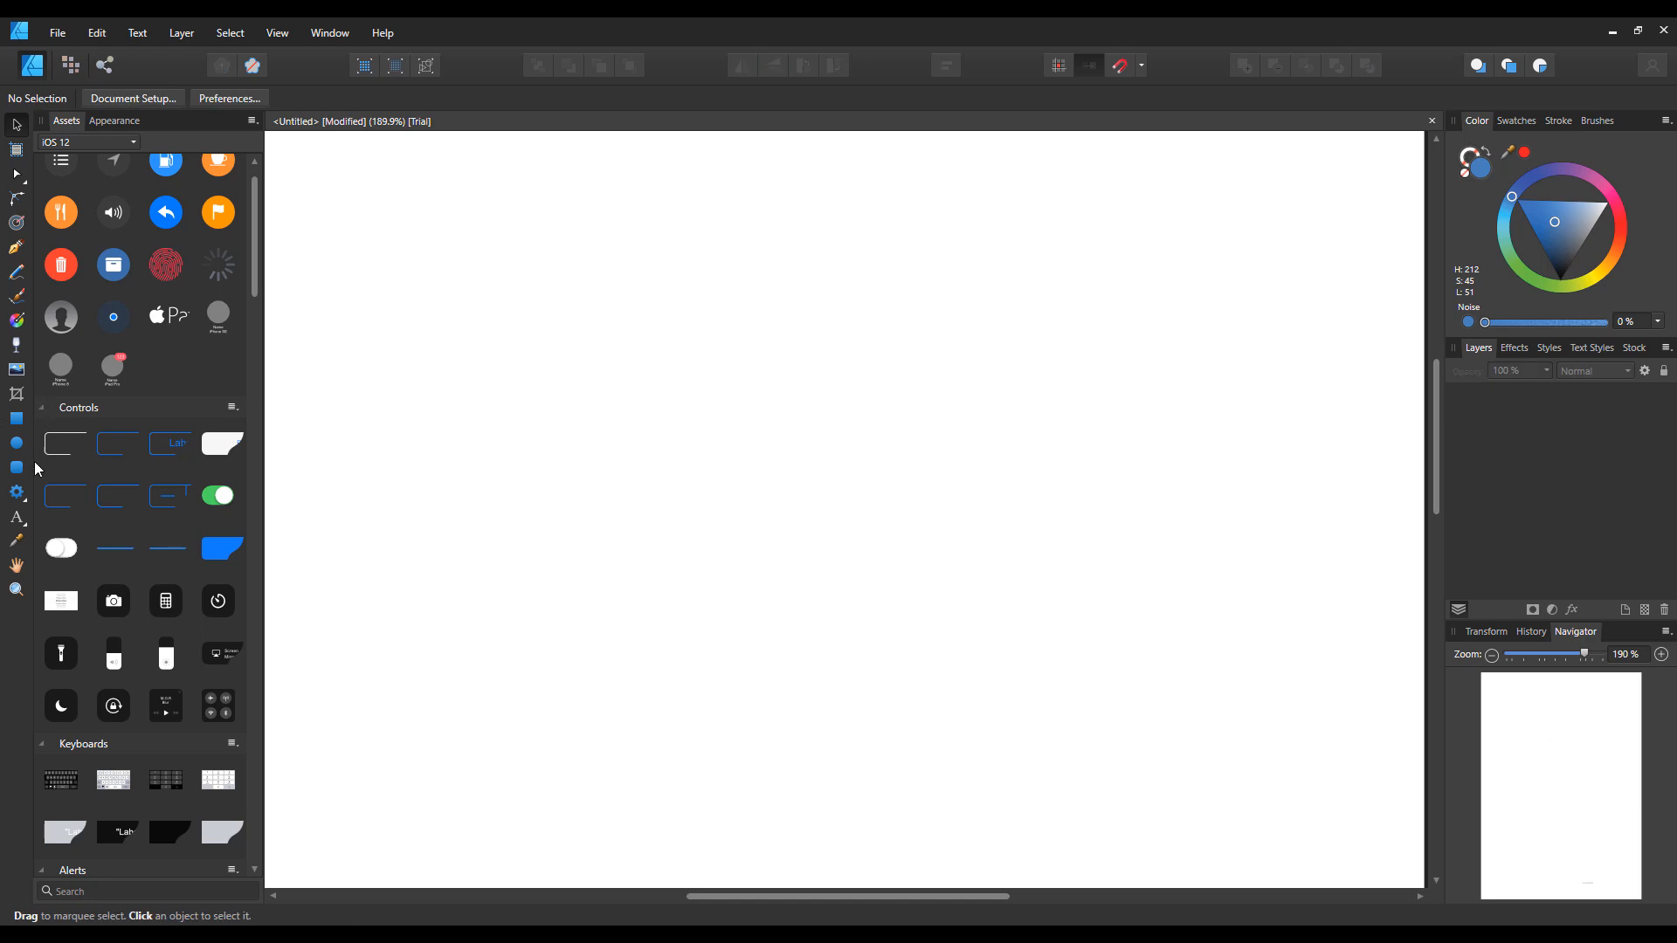
Draw a large circle and add two smaller circles overlapping its right side and lower-left edge
{"action": "left_click", "coordinate": [15, 443]}
{"action": "mouse_move", "coordinate": [583, 386]}
{"action": "left_mouse_down"}
{"action": "mouse_move", "coordinate": [749, 545]}
{"action": "mouse_move", "coordinate": [1054, 524]}
{"action": "mouse_move", "coordinate": [953, 515]}
{"action": "left_mouse_up"}
{"action": "left_click", "coordinate": [17, 128]}
{"action": "scroll", "coordinate": [662, 487], "scroll_direction": "up", "scroll_amount": 3}
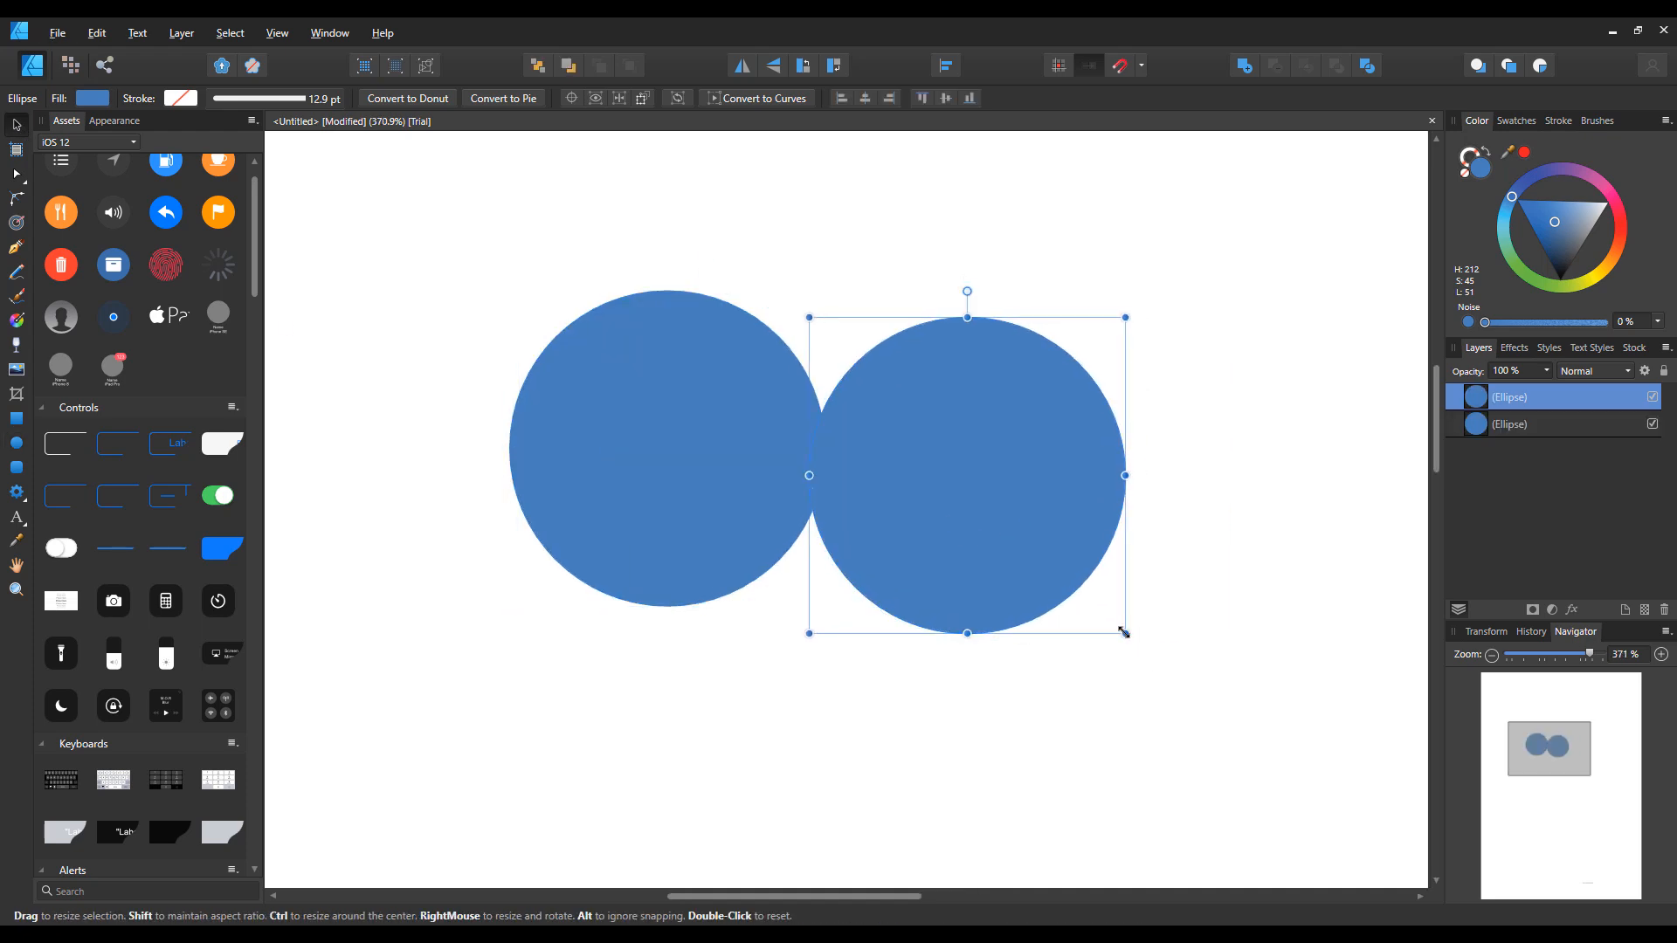
{"action": "mouse_move", "coordinate": [1123, 631]}
{"action": "left_mouse_down"}
{"action": "mouse_move", "coordinate": [981, 489]}
{"action": "mouse_move", "coordinate": [873, 491]}
{"action": "mouse_move", "coordinate": [738, 674]}
{"action": "mouse_move", "coordinate": [593, 649]}
{"action": "left_mouse_up"}
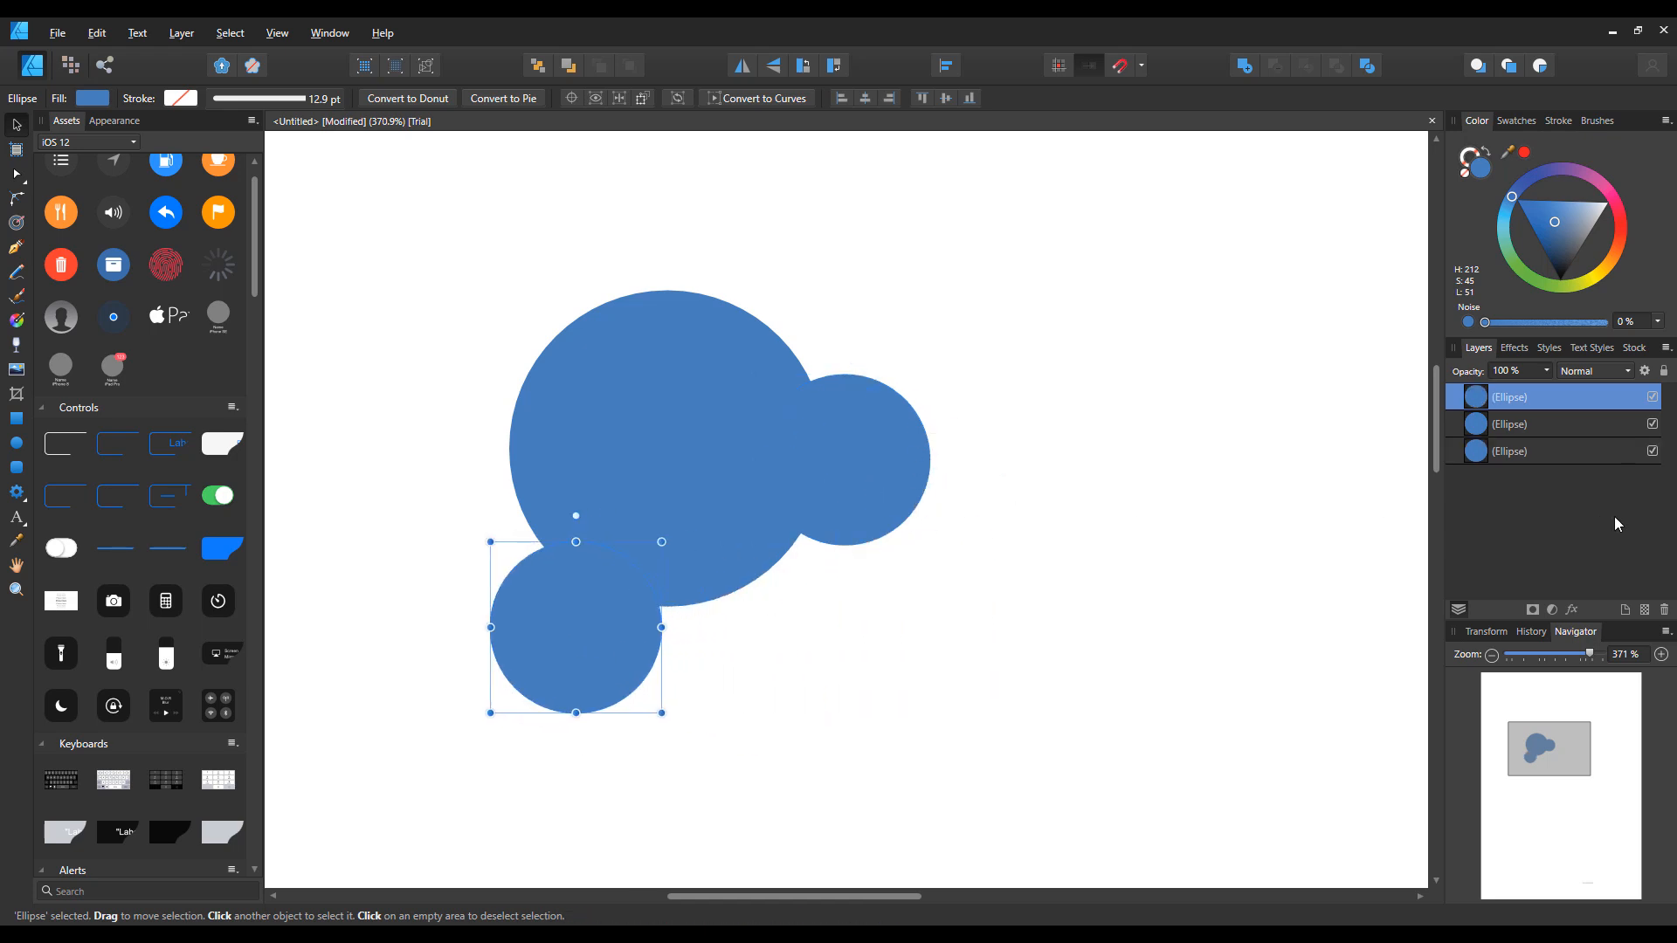
Combine all three circles into a compound
{"action": "left_click", "coordinate": [1525, 454]}
{"action": "left_click", "coordinate": [1524, 422], "text": "shift"}
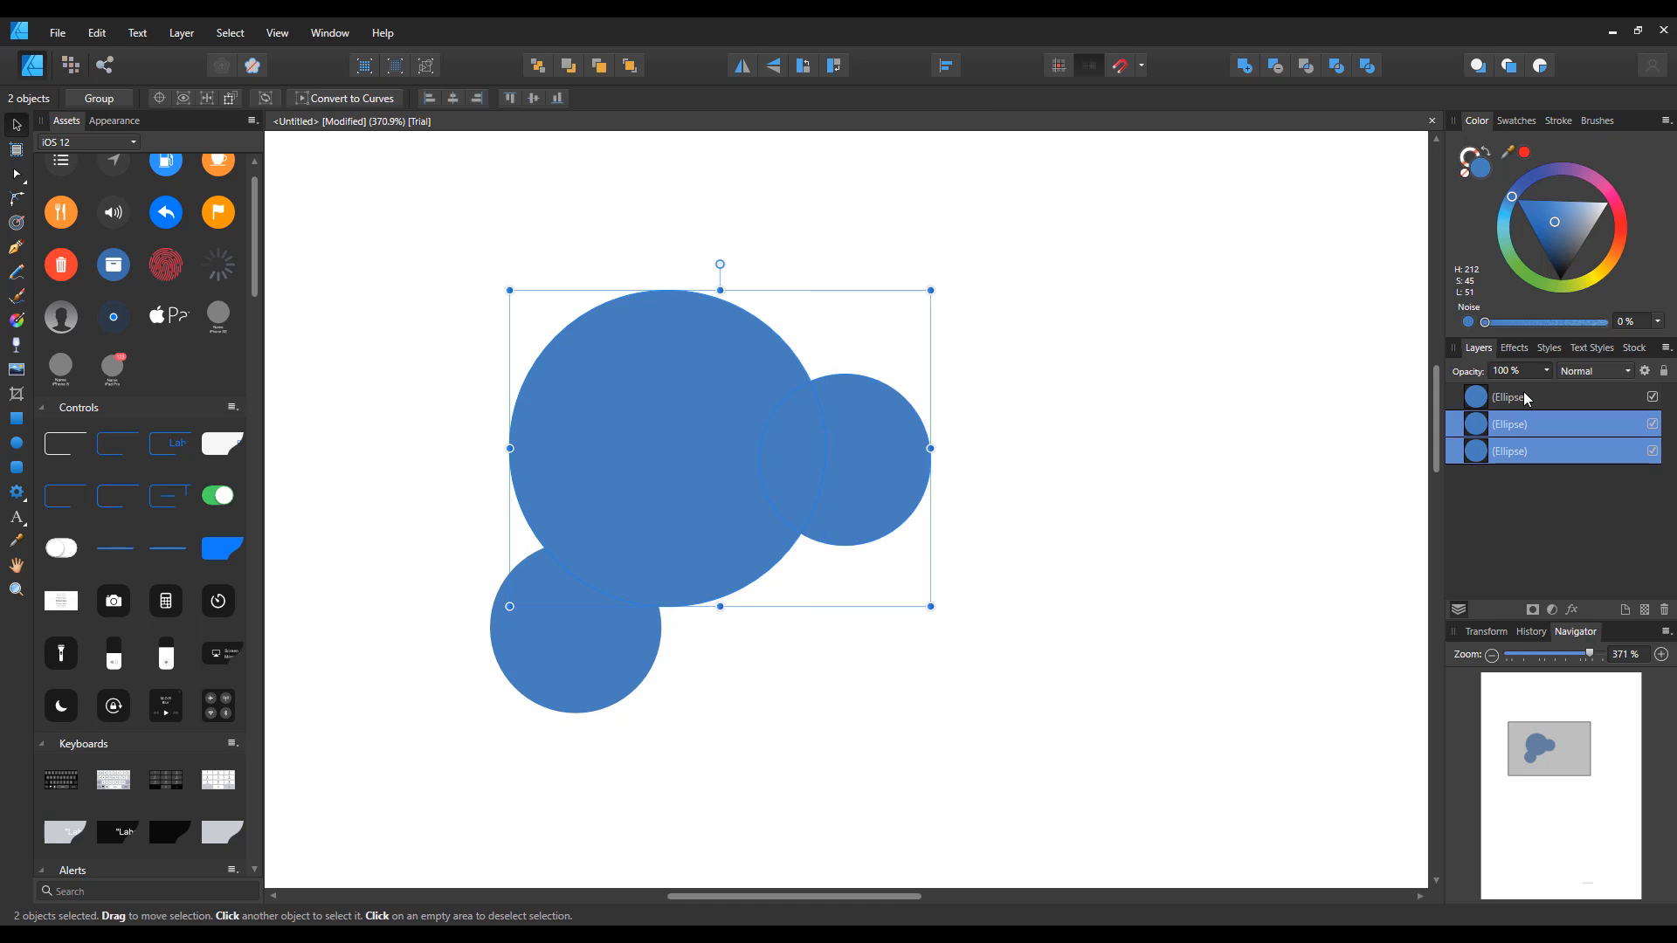
{"action": "left_click", "coordinate": [1523, 394], "text": "shift"}
{"action": "left_click", "coordinate": [180, 34]}
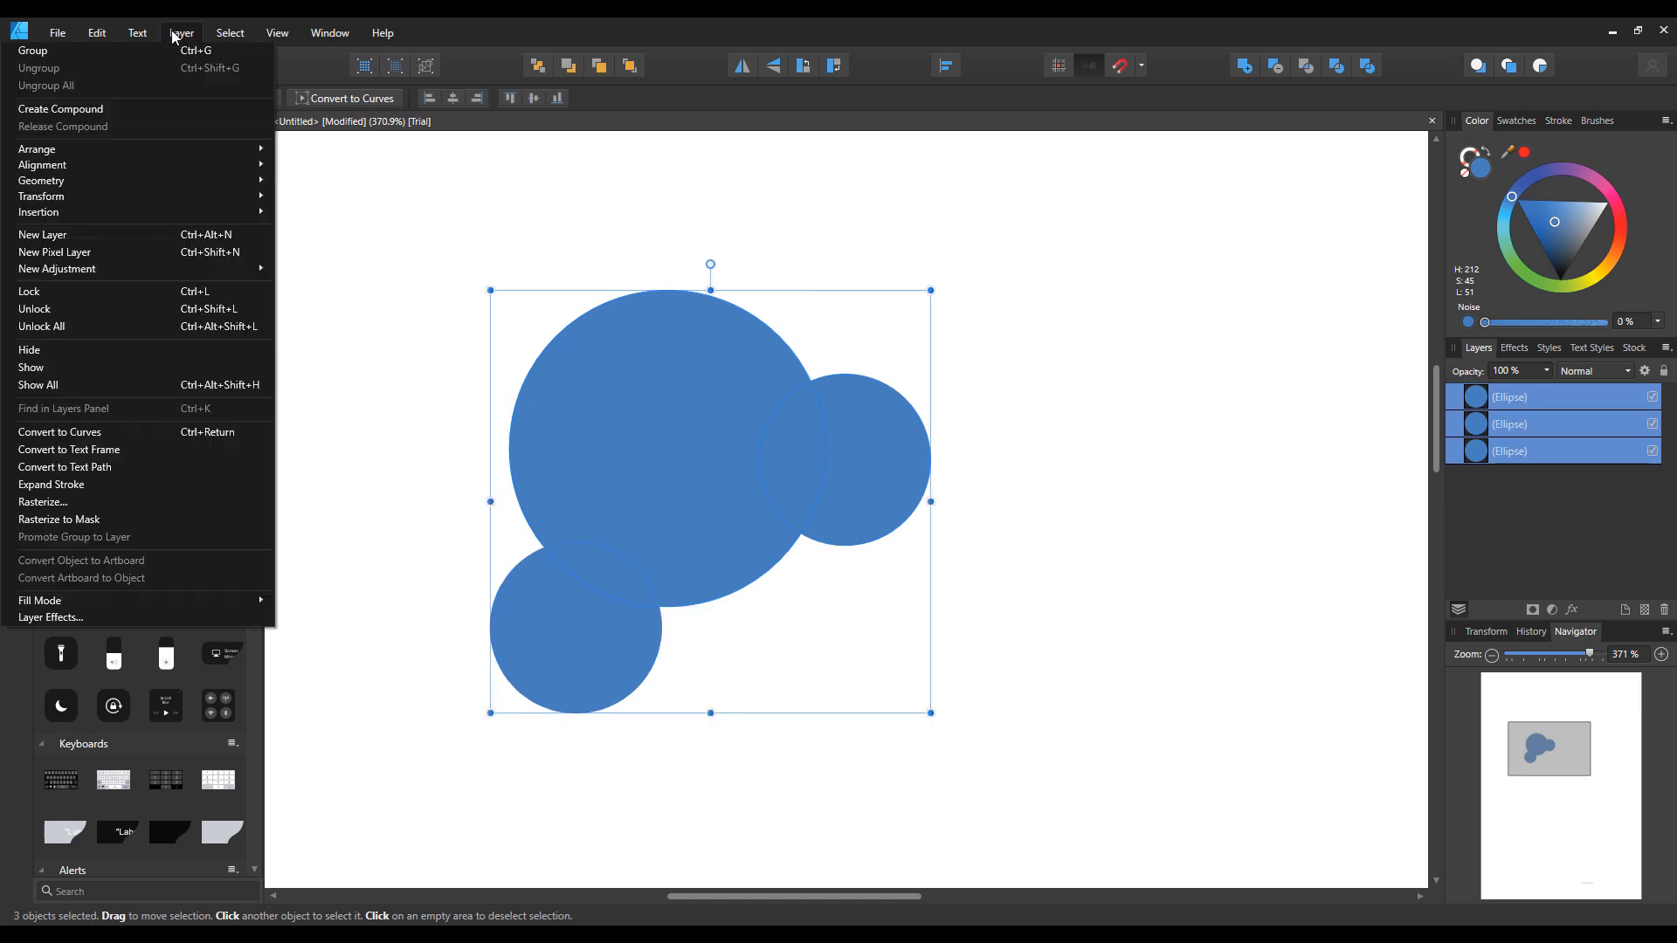
{"action": "left_click", "coordinate": [164, 107]}
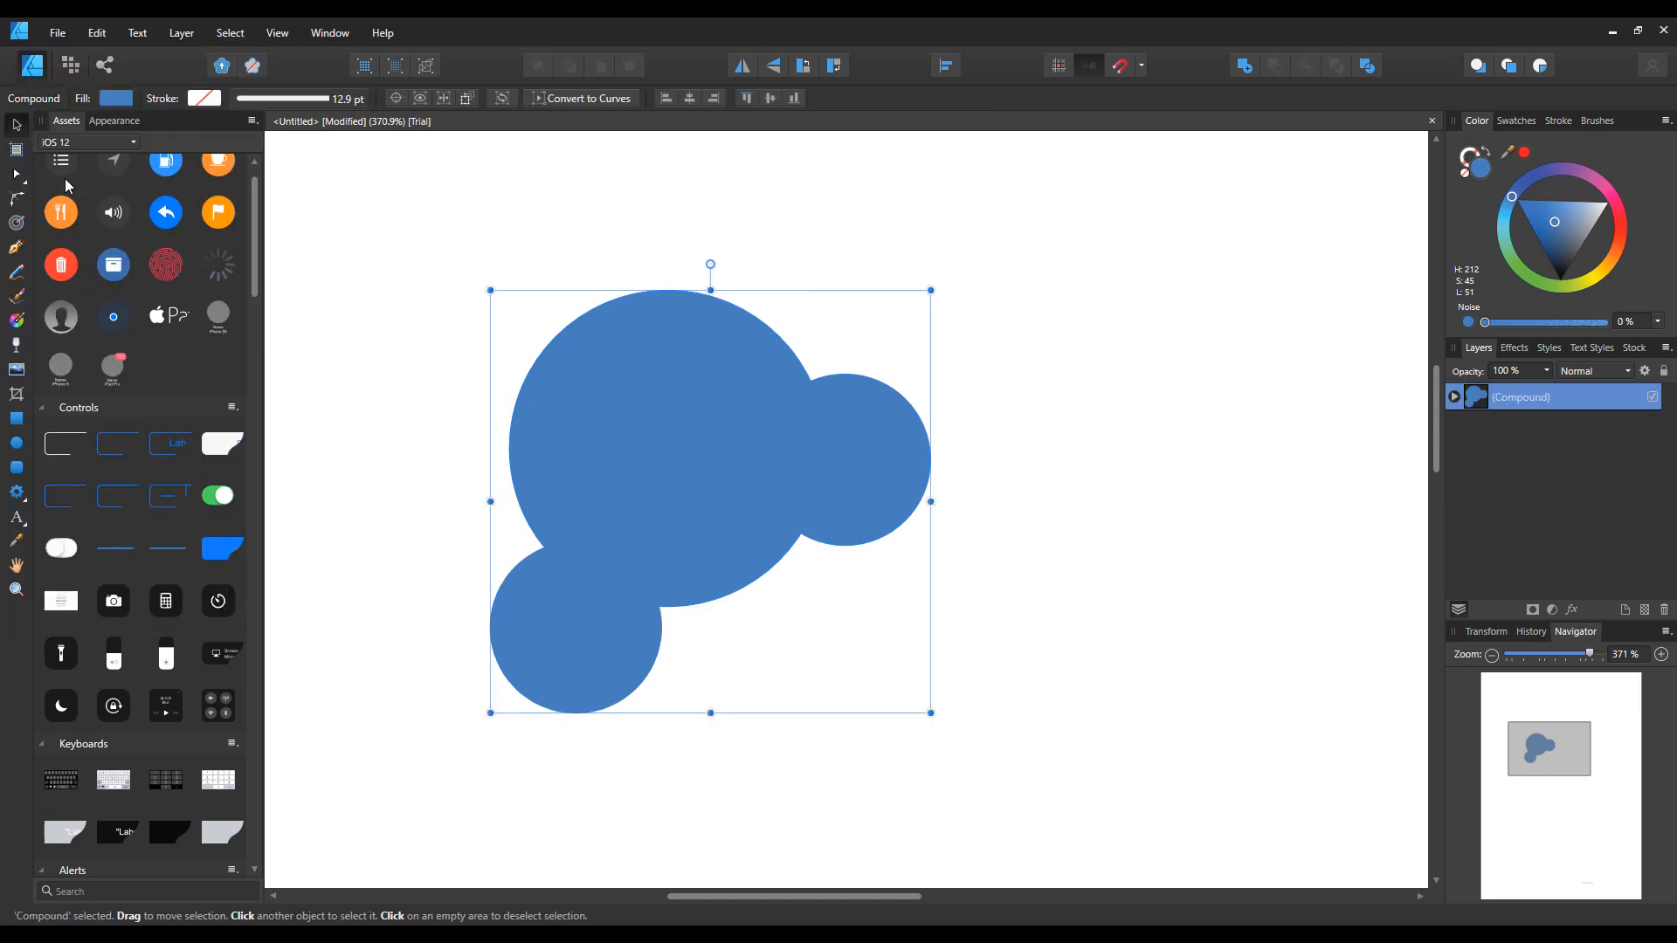
Contour the compound inwards by -2 mm to round the junctions between the circles
{"action": "left_click", "coordinate": [16, 223]}
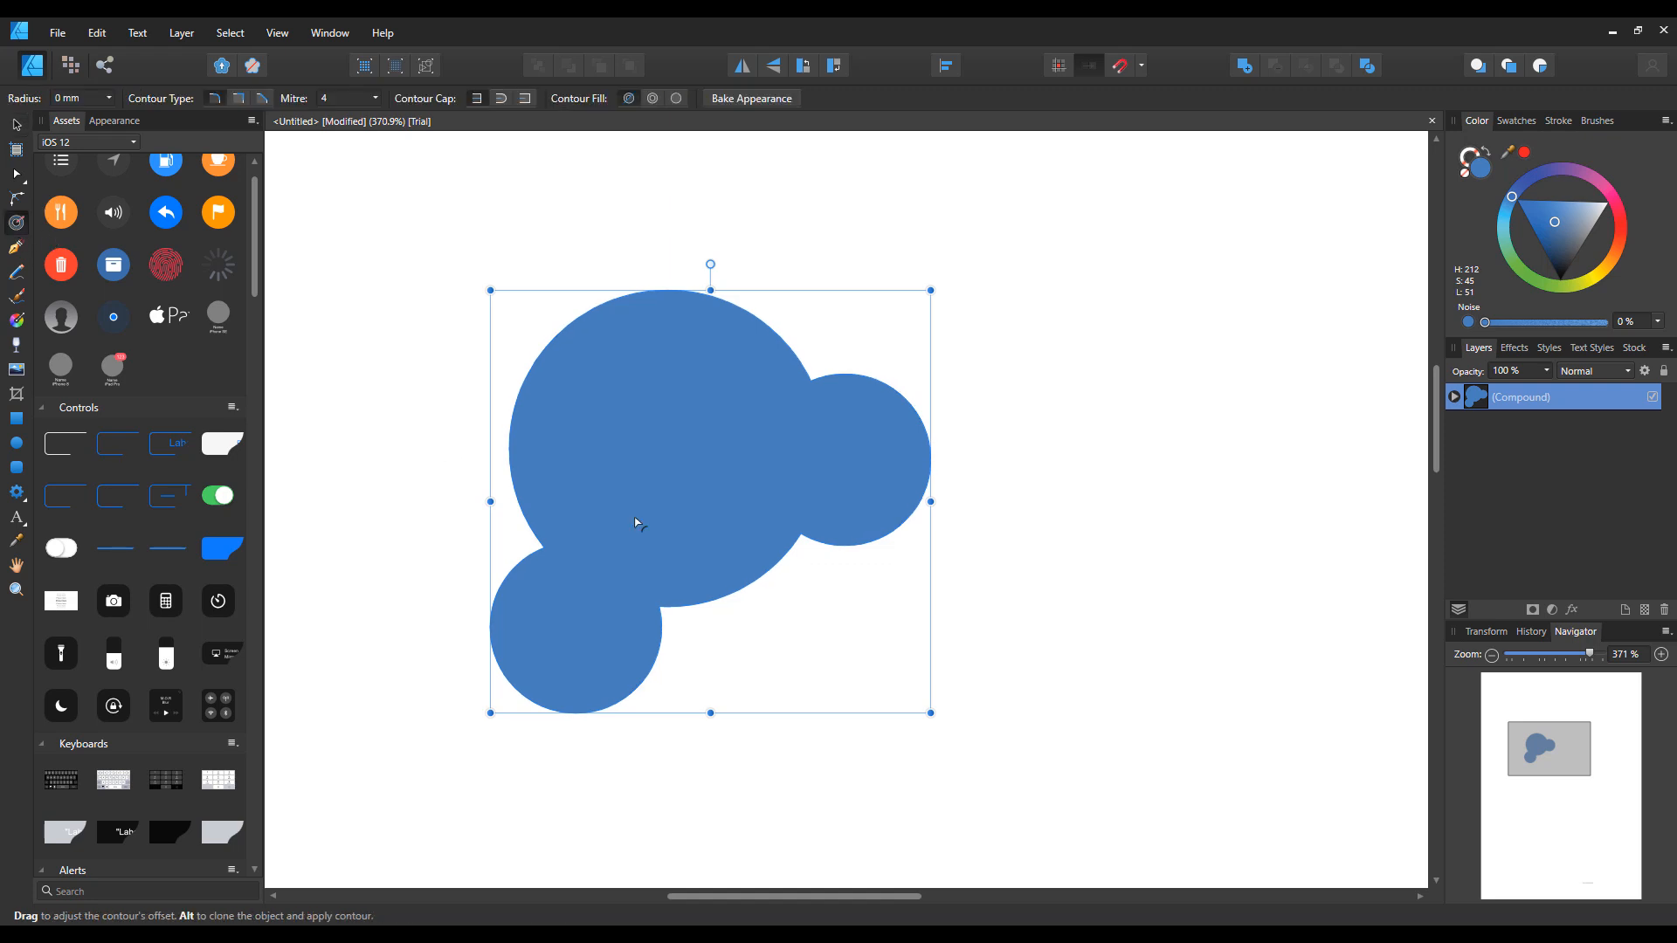
{"action": "left_click_drag", "start_coordinate": [715, 499], "coordinate": [757, 595]}
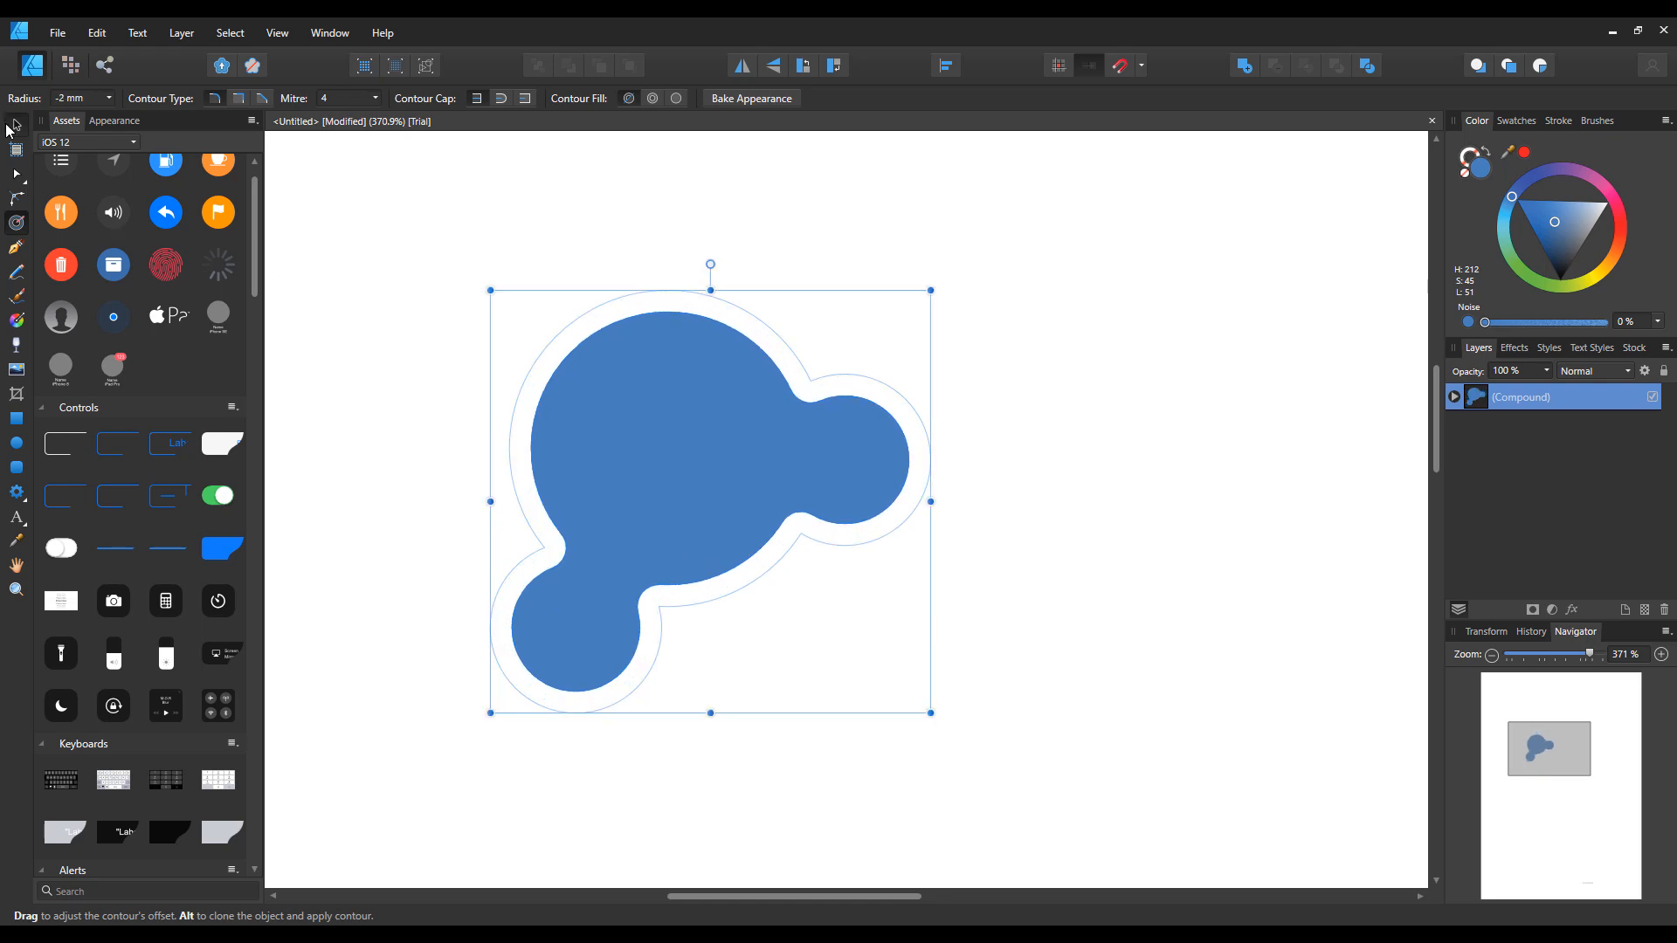
{"action": "left_click", "coordinate": [16, 127]}
{"action": "left_click", "coordinate": [1013, 520]}
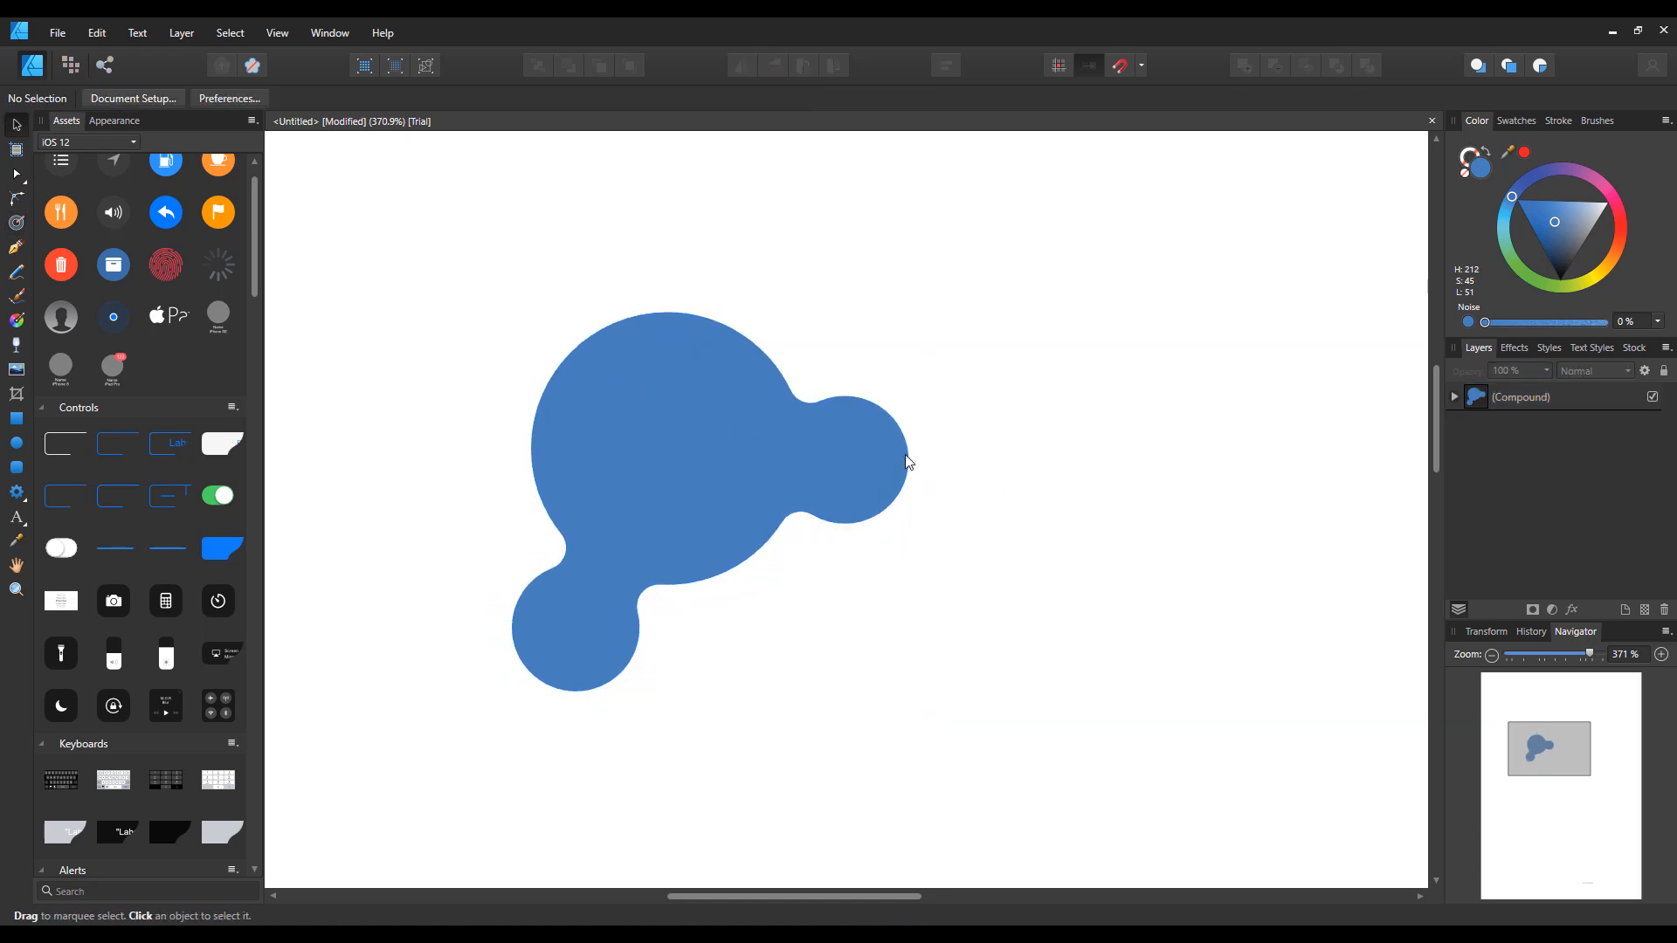
Duplicate the lower-left circle inside the compound, placing four copies as a bottom chain, an upper-right lobe and a top lobe
{"action": "left_click", "coordinate": [904, 456]}
{"action": "left_click", "coordinate": [1454, 398]}
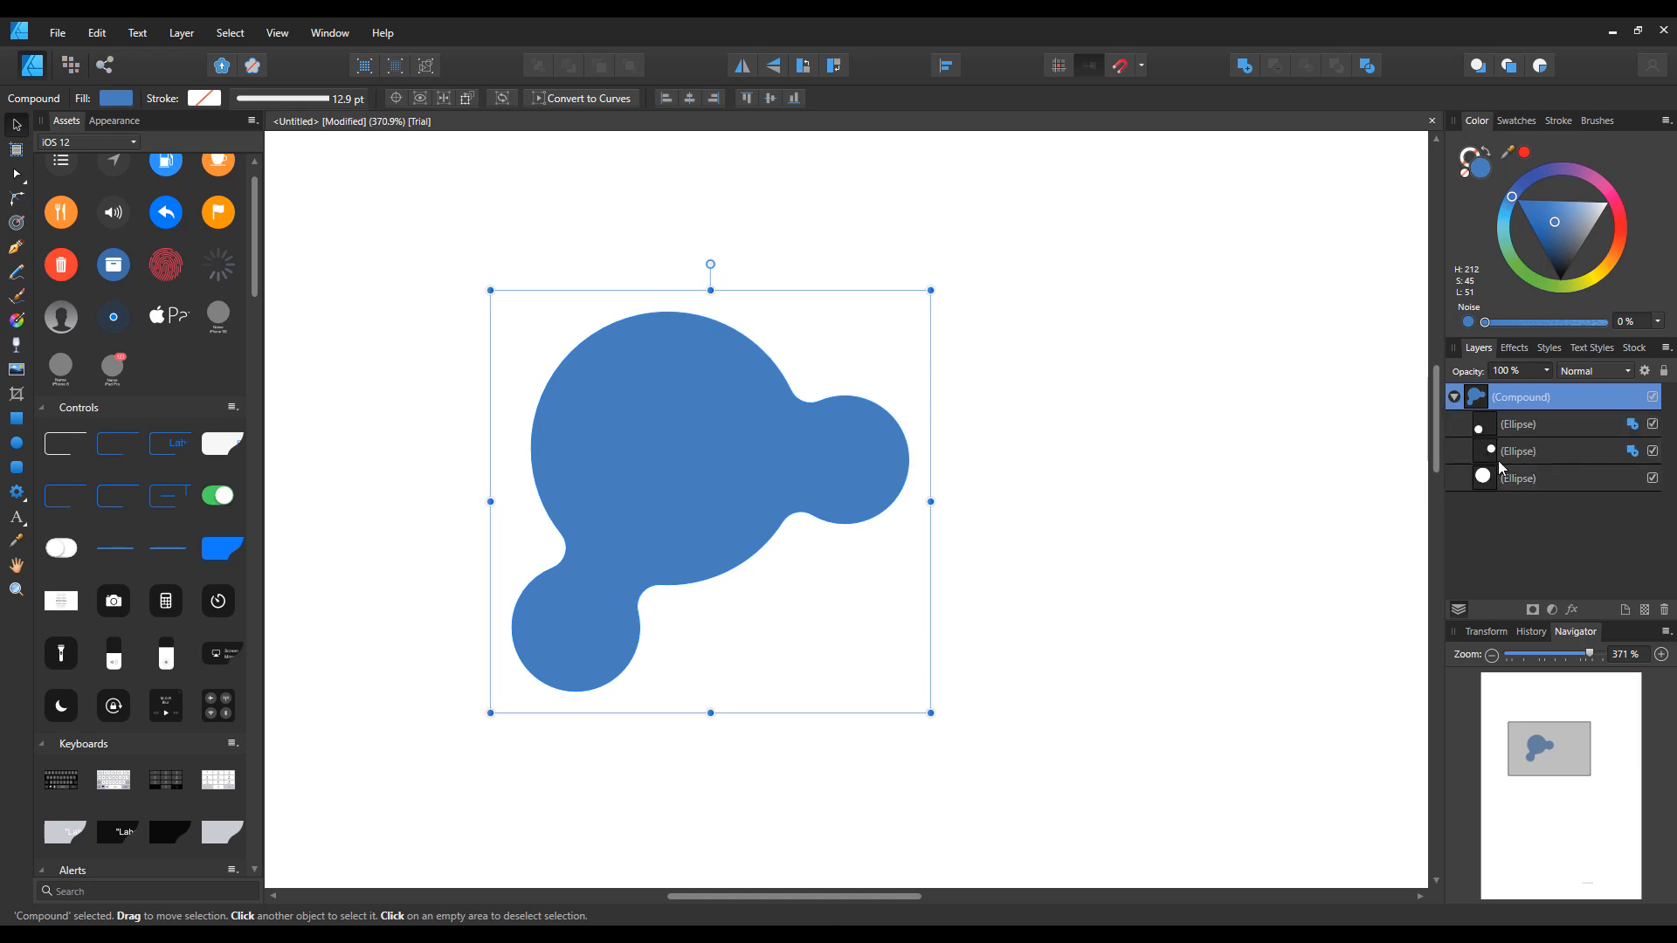
{"action": "left_click", "coordinate": [1518, 427]}
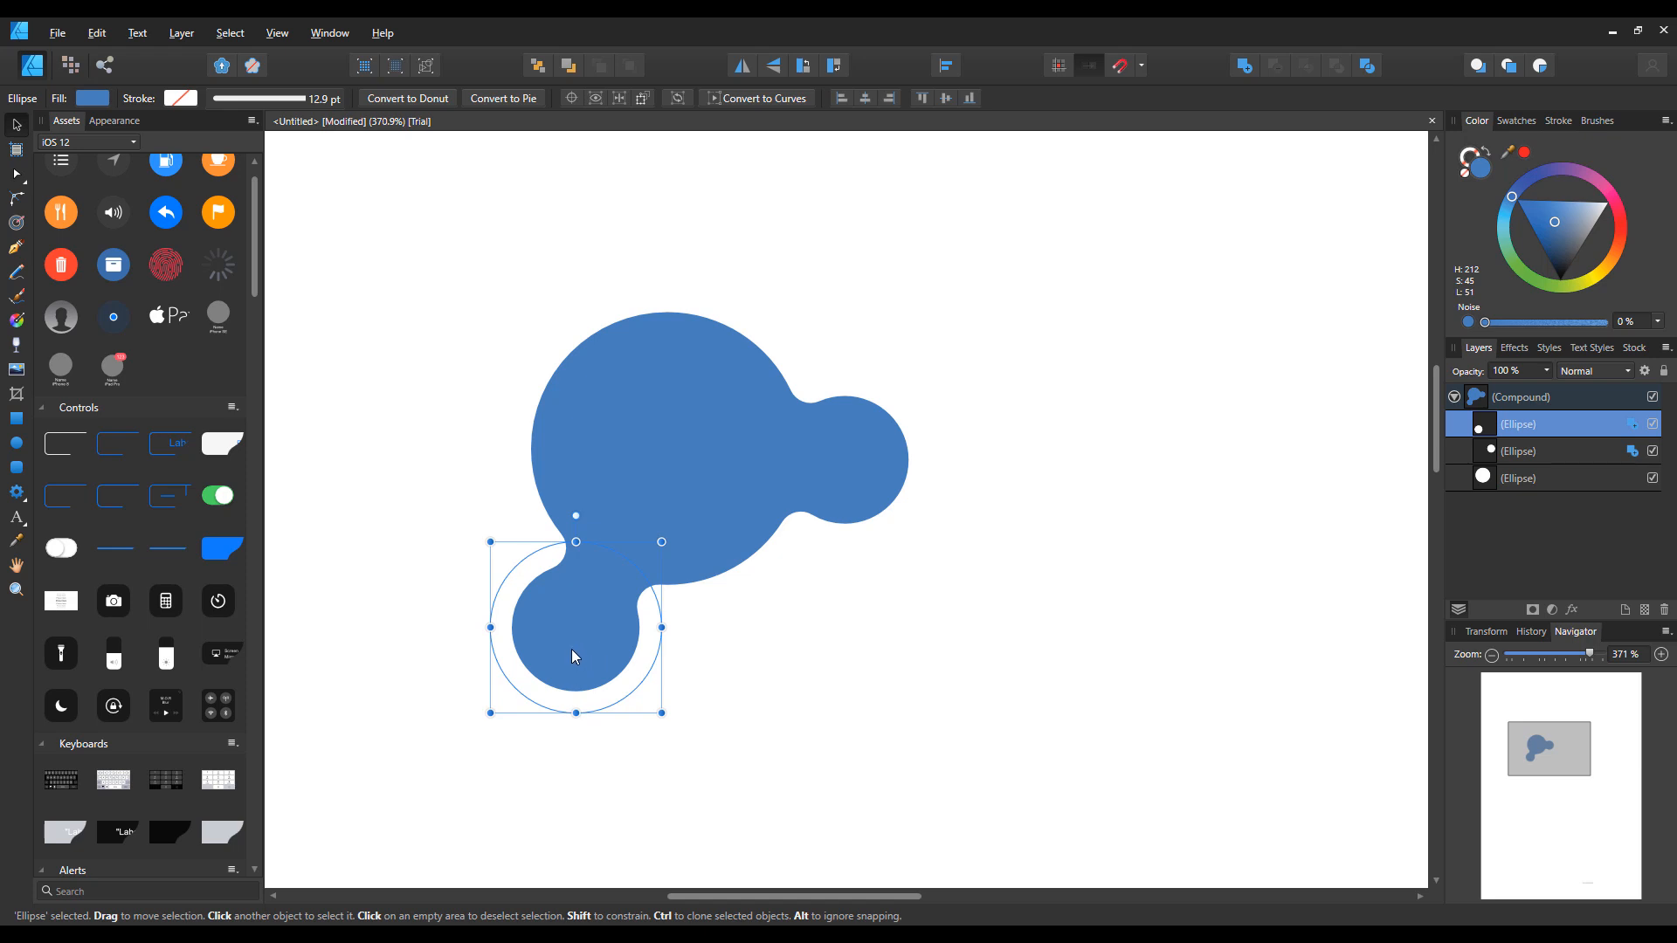
{"action": "mouse_move", "coordinate": [571, 649]}
{"action": "left_mouse_down"}
{"action": "mouse_move", "coordinate": [658, 679]}
{"action": "mouse_move", "coordinate": [704, 720]}
{"action": "mouse_move", "coordinate": [674, 710]}
{"action": "mouse_move", "coordinate": [720, 731]}
{"action": "mouse_move", "coordinate": [705, 727]}
{"action": "mouse_move", "coordinate": [840, 705]}
{"action": "mouse_move", "coordinate": [984, 440]}
{"action": "mouse_move", "coordinate": [931, 400]}
{"action": "mouse_move", "coordinate": [954, 372]}
{"action": "mouse_move", "coordinate": [647, 305]}
{"action": "left_mouse_up"}
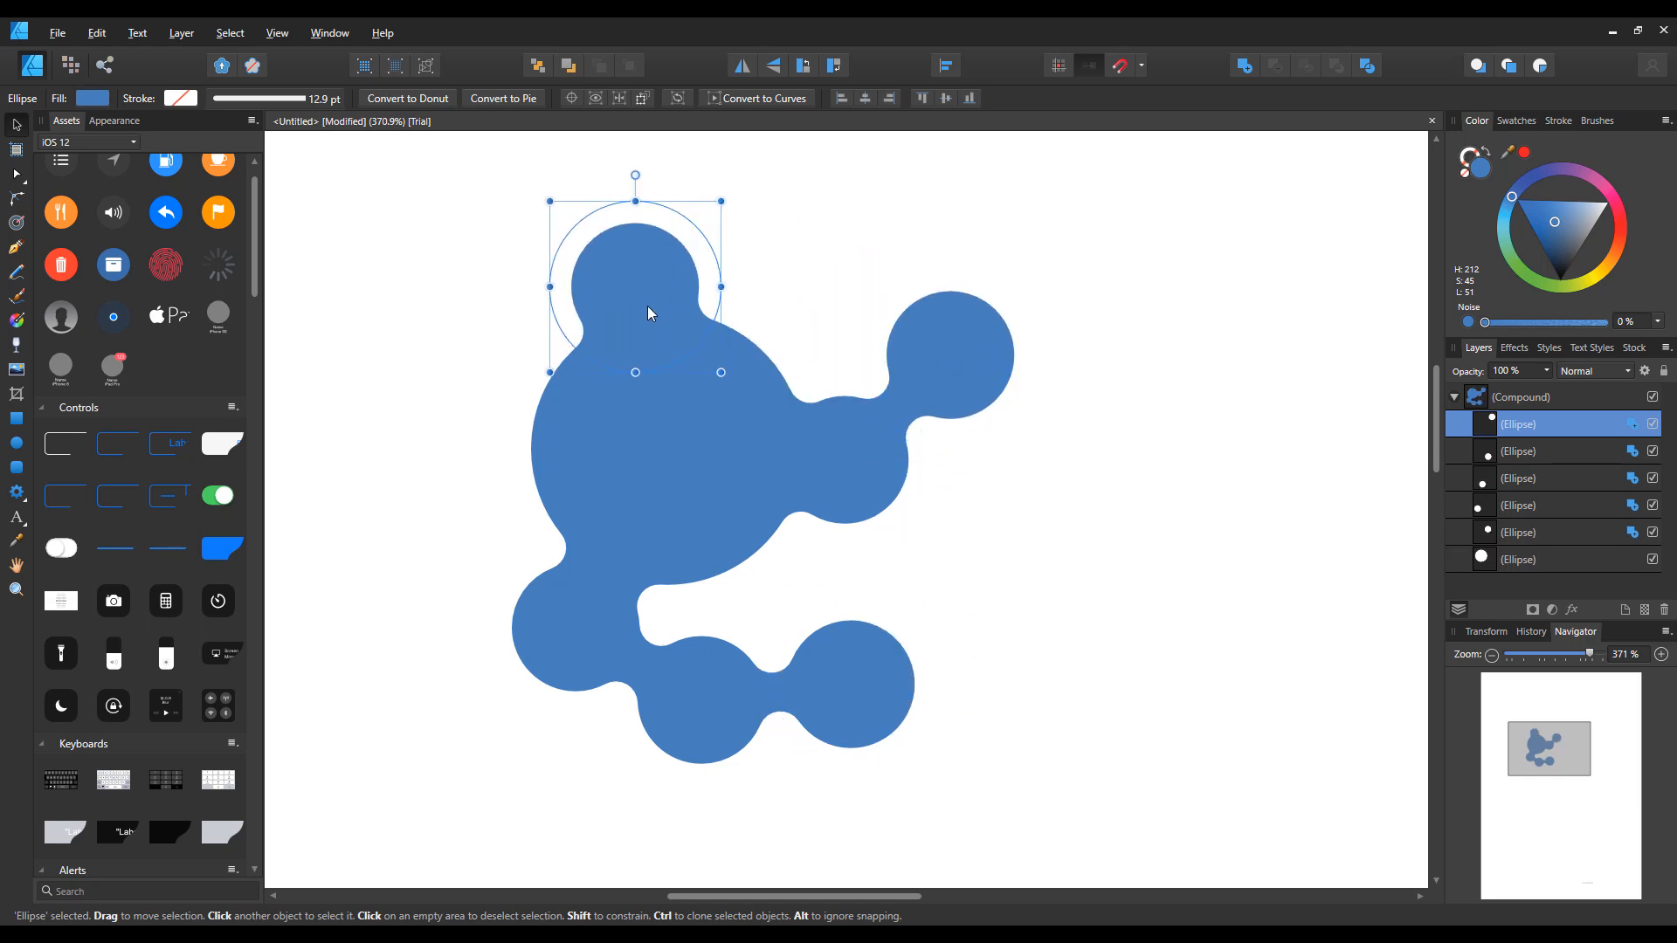
{"action": "scroll", "coordinate": [884, 497], "scroll_direction": "down", "scroll_amount": 1}
{"action": "scroll", "coordinate": [884, 497], "scroll_direction": "up", "scroll_amount": 2}
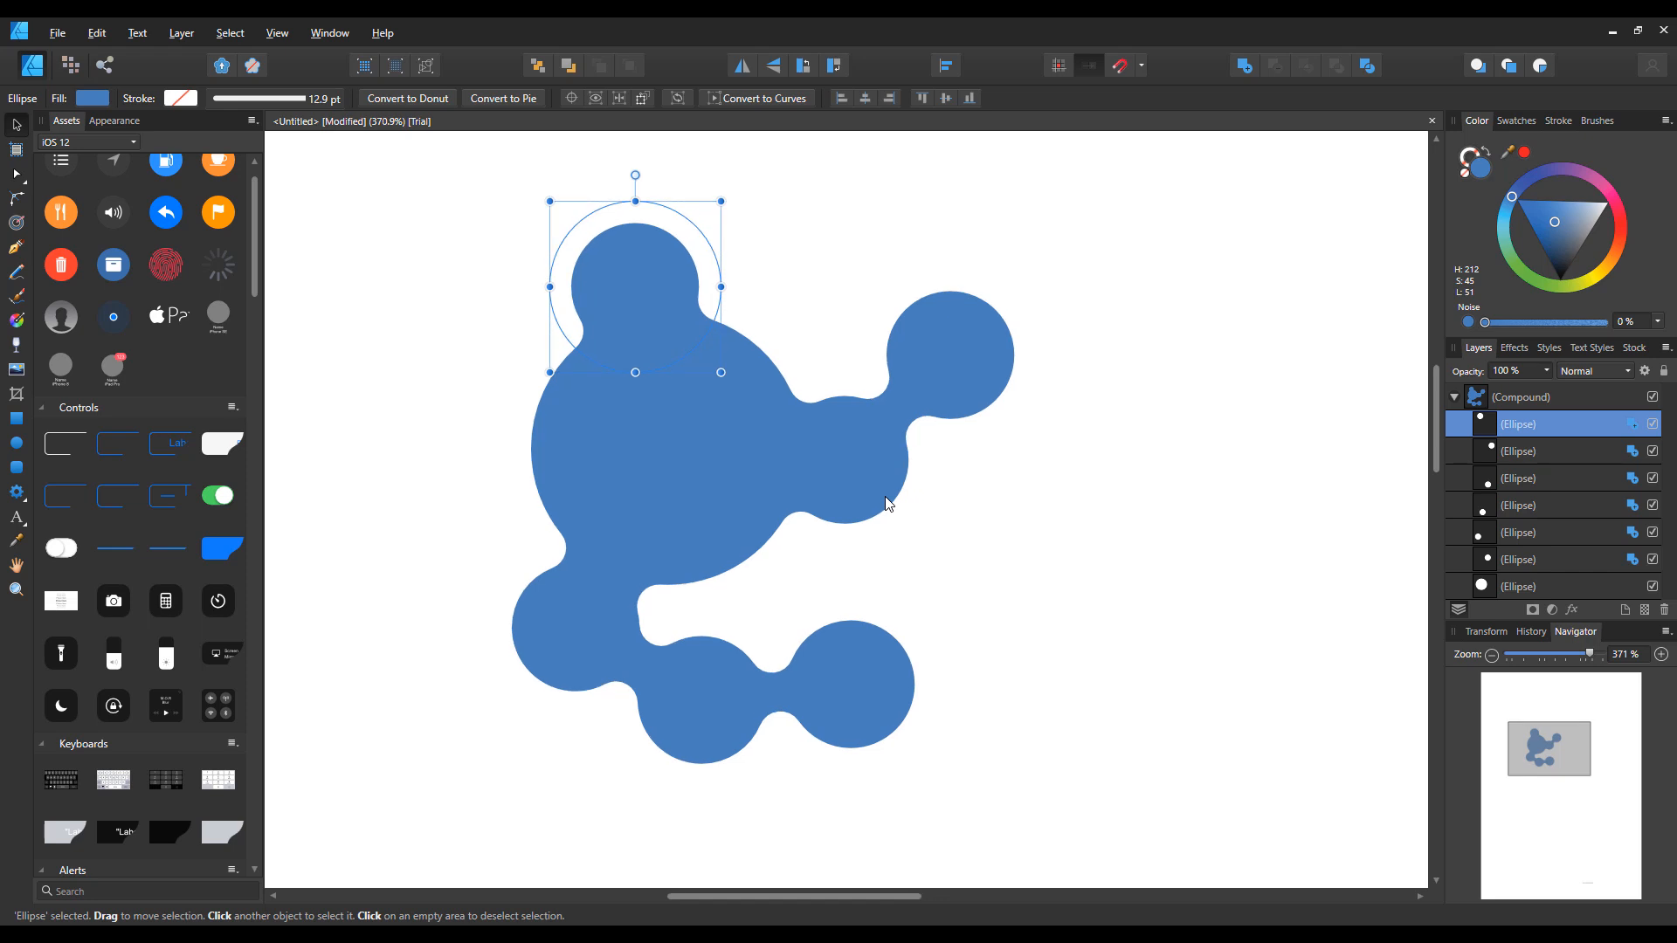
Add three more copies of the small circle, extending a chain from the top lobe to the upper right
{"action": "scroll", "coordinate": [884, 496], "scroll_direction": "down", "scroll_amount": 4}
{"action": "scroll", "coordinate": [884, 496], "scroll_direction": "up", "scroll_amount": 4}
{"action": "mouse_move", "coordinate": [688, 298]}
{"action": "left_mouse_down"}
{"action": "mouse_move", "coordinate": [816, 206]}
{"action": "mouse_move", "coordinate": [800, 208]}
{"action": "mouse_move", "coordinate": [883, 191]}
{"action": "mouse_move", "coordinate": [953, 182]}
{"action": "mouse_move", "coordinate": [959, 197]}
{"action": "mouse_move", "coordinate": [1104, 210]}
{"action": "mouse_move", "coordinate": [1092, 229]}
{"action": "left_mouse_up"}
{"action": "scroll", "coordinate": [943, 564], "scroll_direction": "down", "scroll_amount": 5}
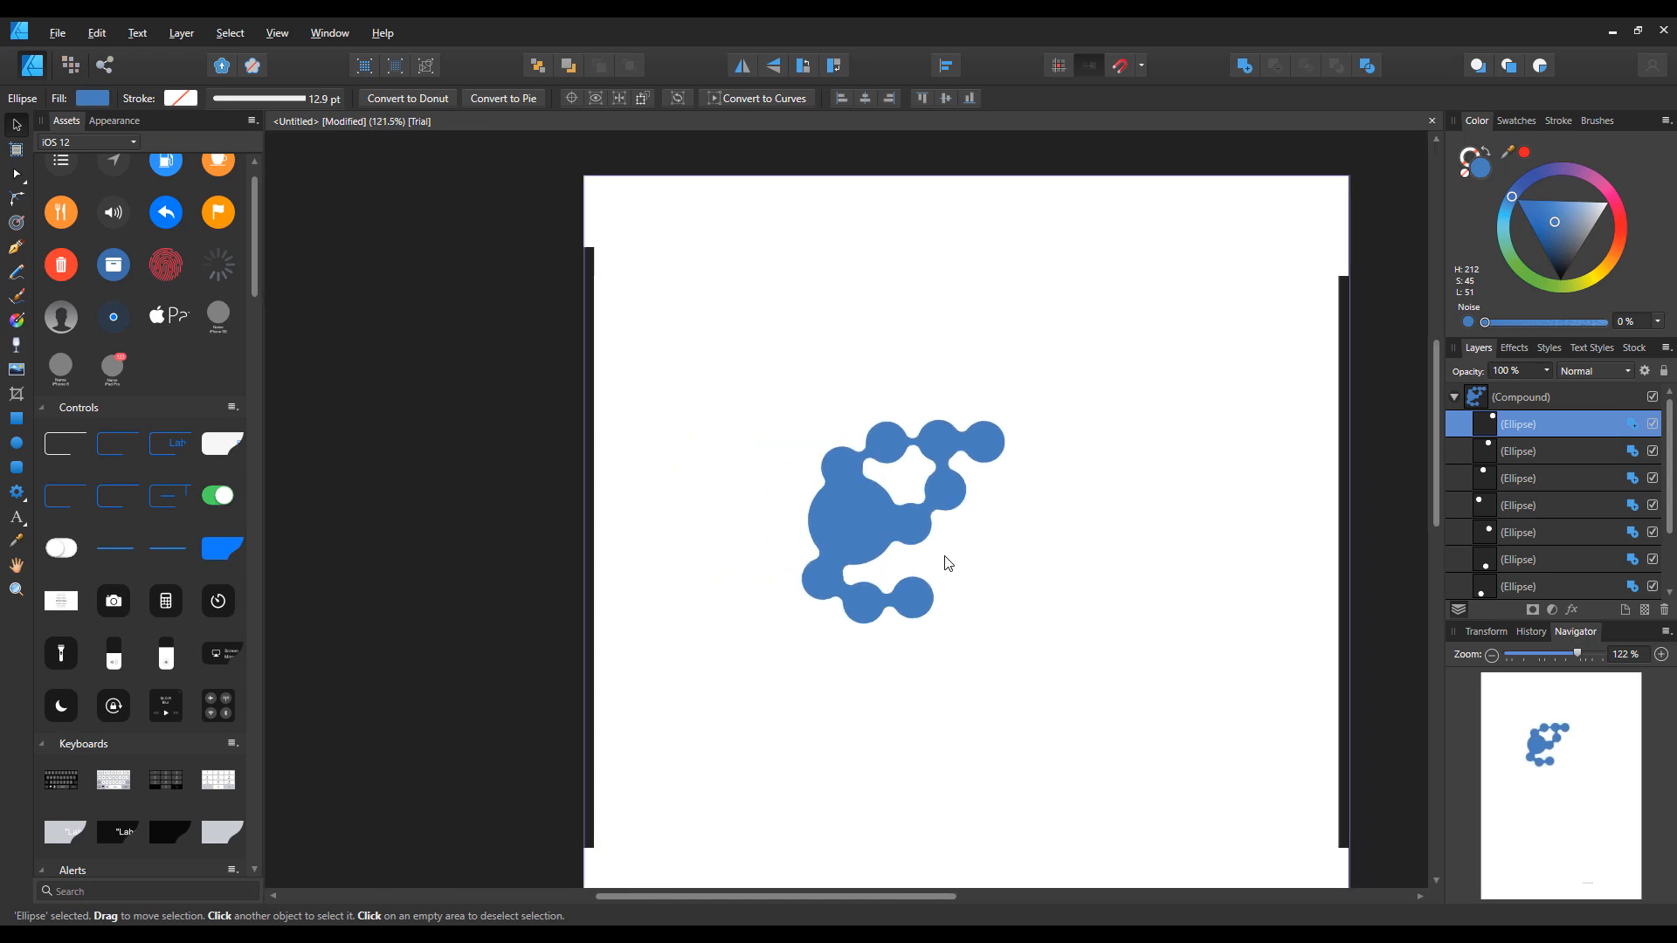
{"action": "scroll", "coordinate": [1005, 594], "scroll_direction": "up", "scroll_amount": 3}
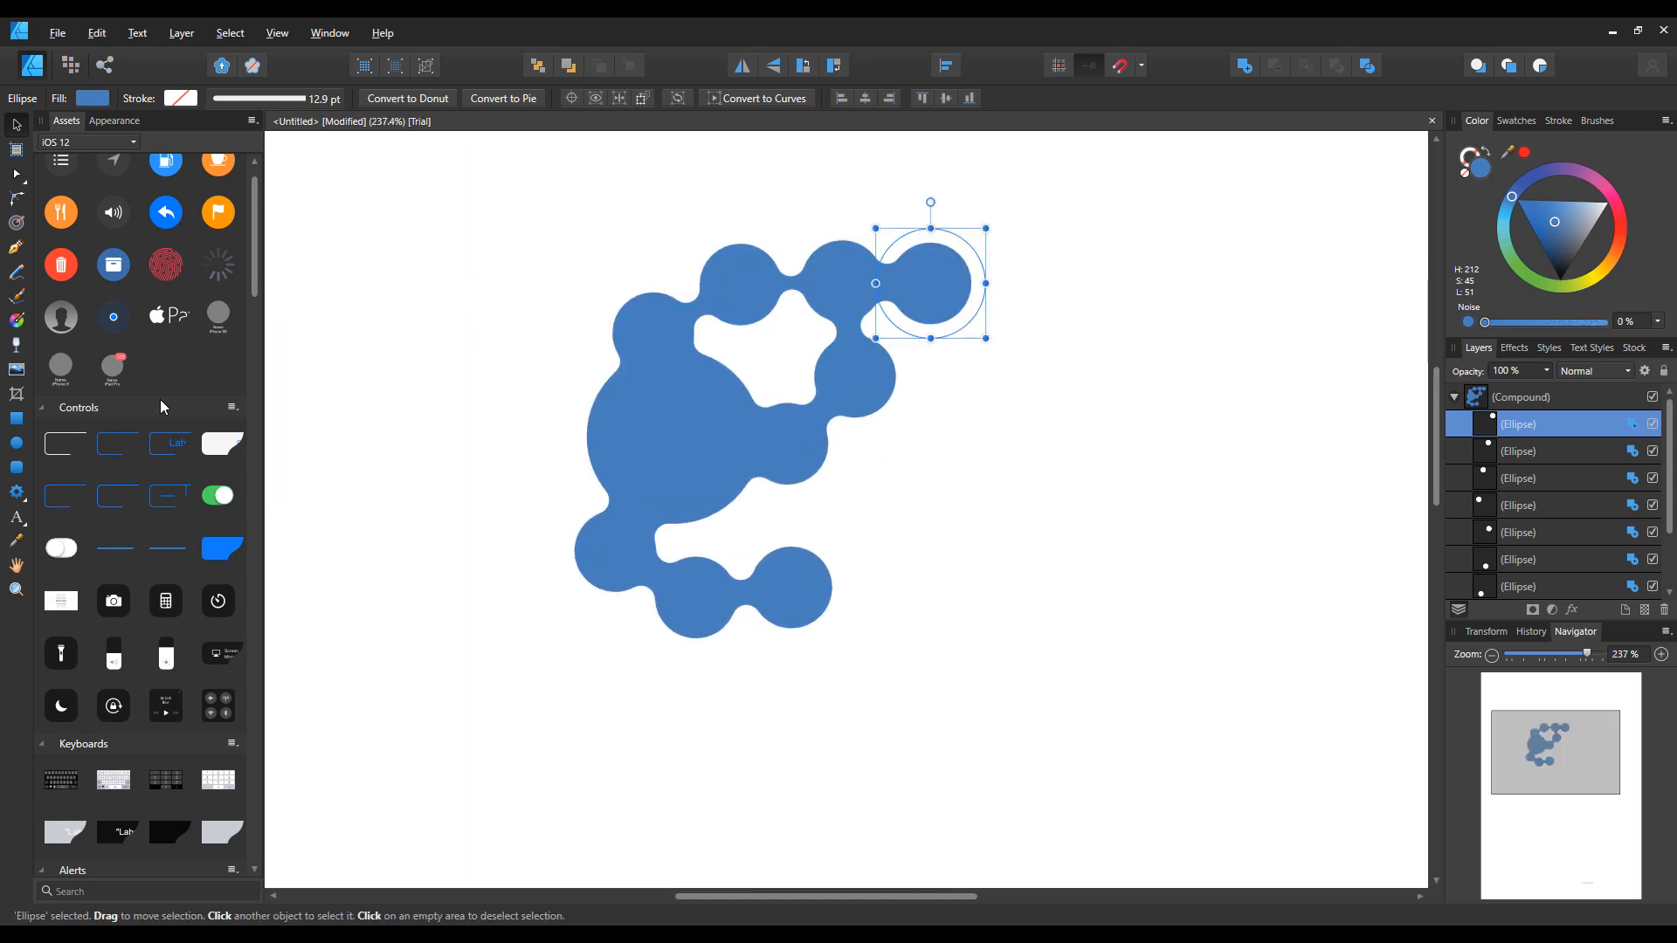
Add the art text "ok" inside the compound, to the right of the circle chain
{"action": "left_click", "coordinate": [17, 518]}
{"action": "left_click", "coordinate": [973, 588]}
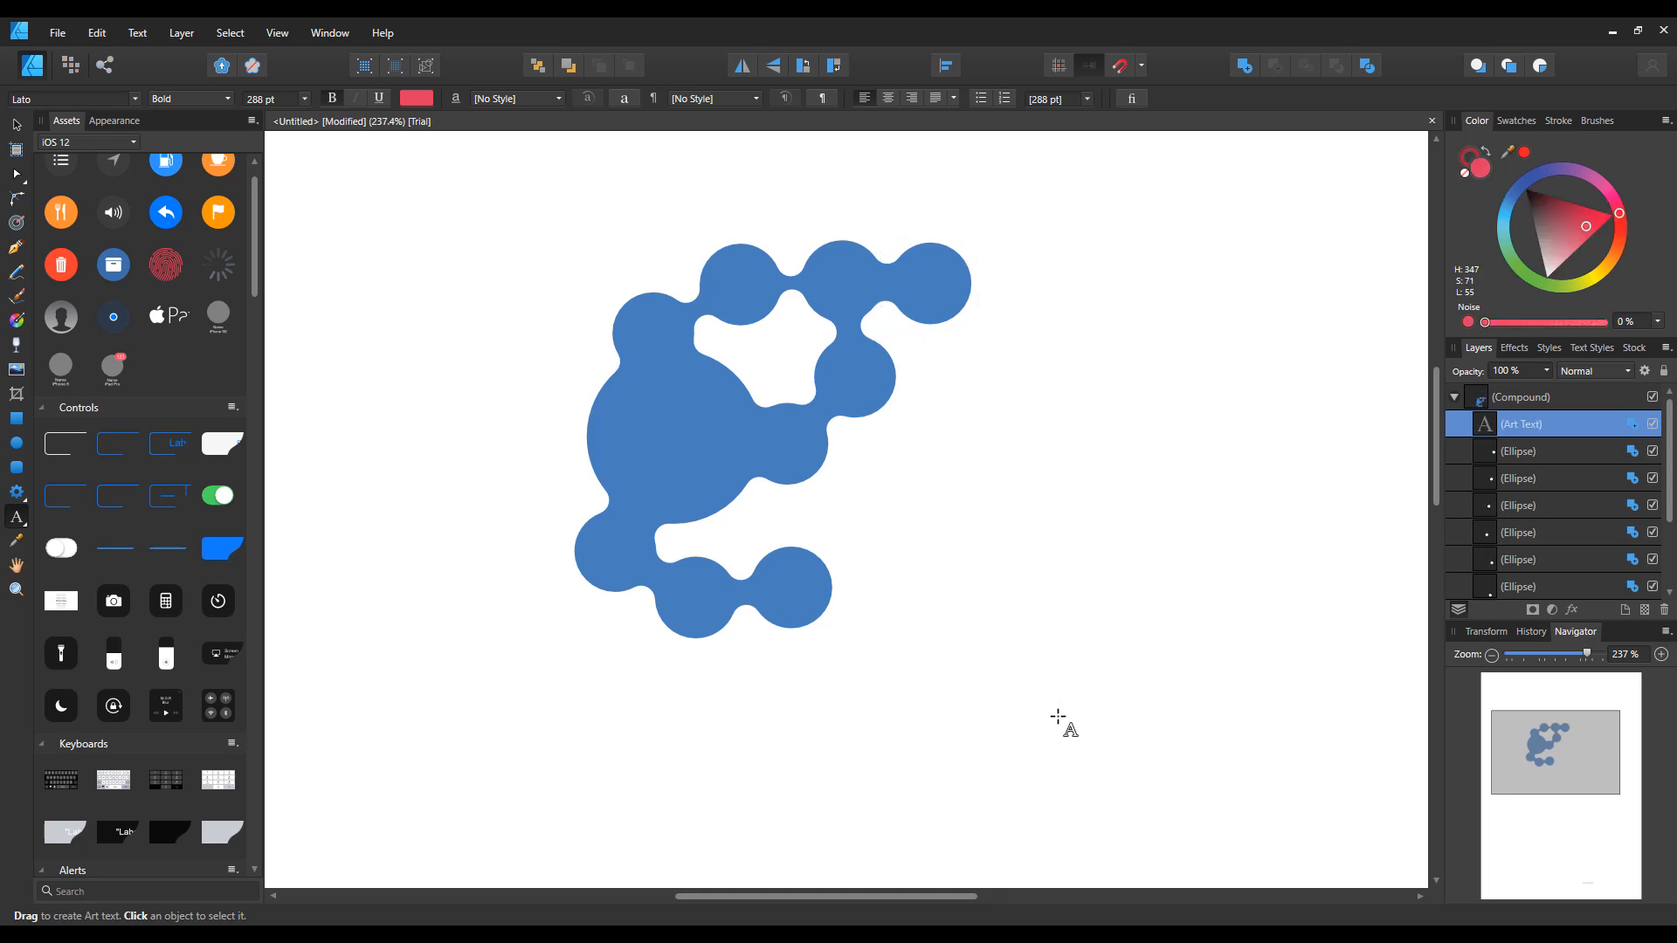
{"action": "scroll", "coordinate": [1039, 710], "scroll_direction": "down", "scroll_amount": 2}
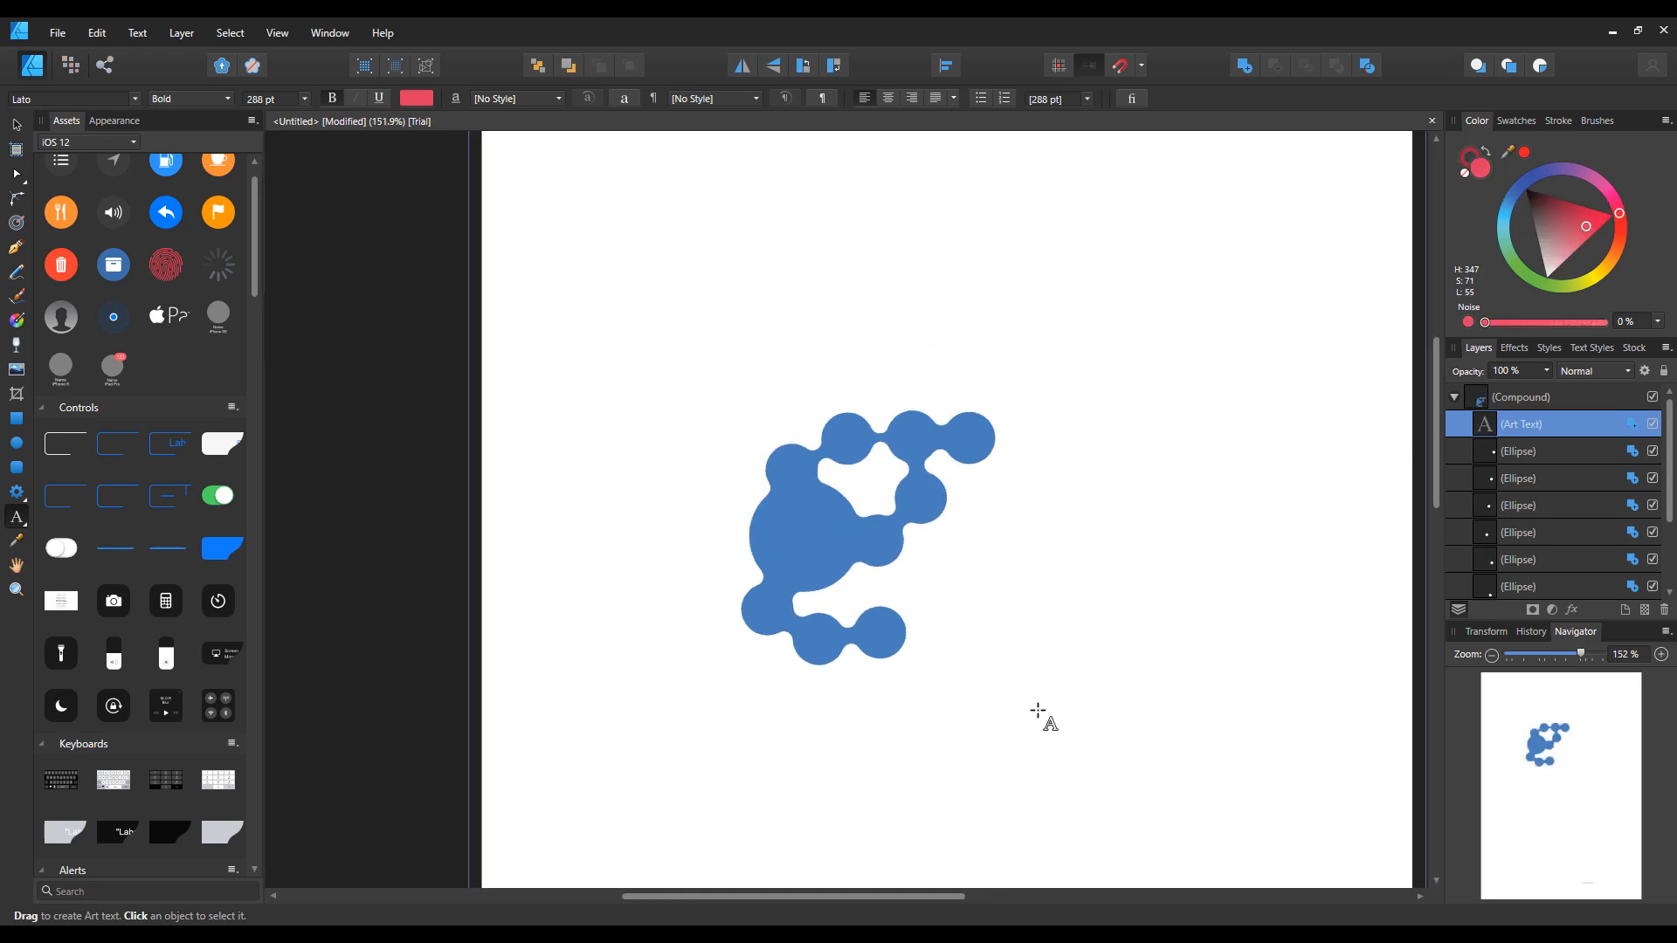
{"action": "scroll", "coordinate": [1039, 711], "scroll_direction": "down", "scroll_amount": 1}
{"action": "type", "text": "ok"}
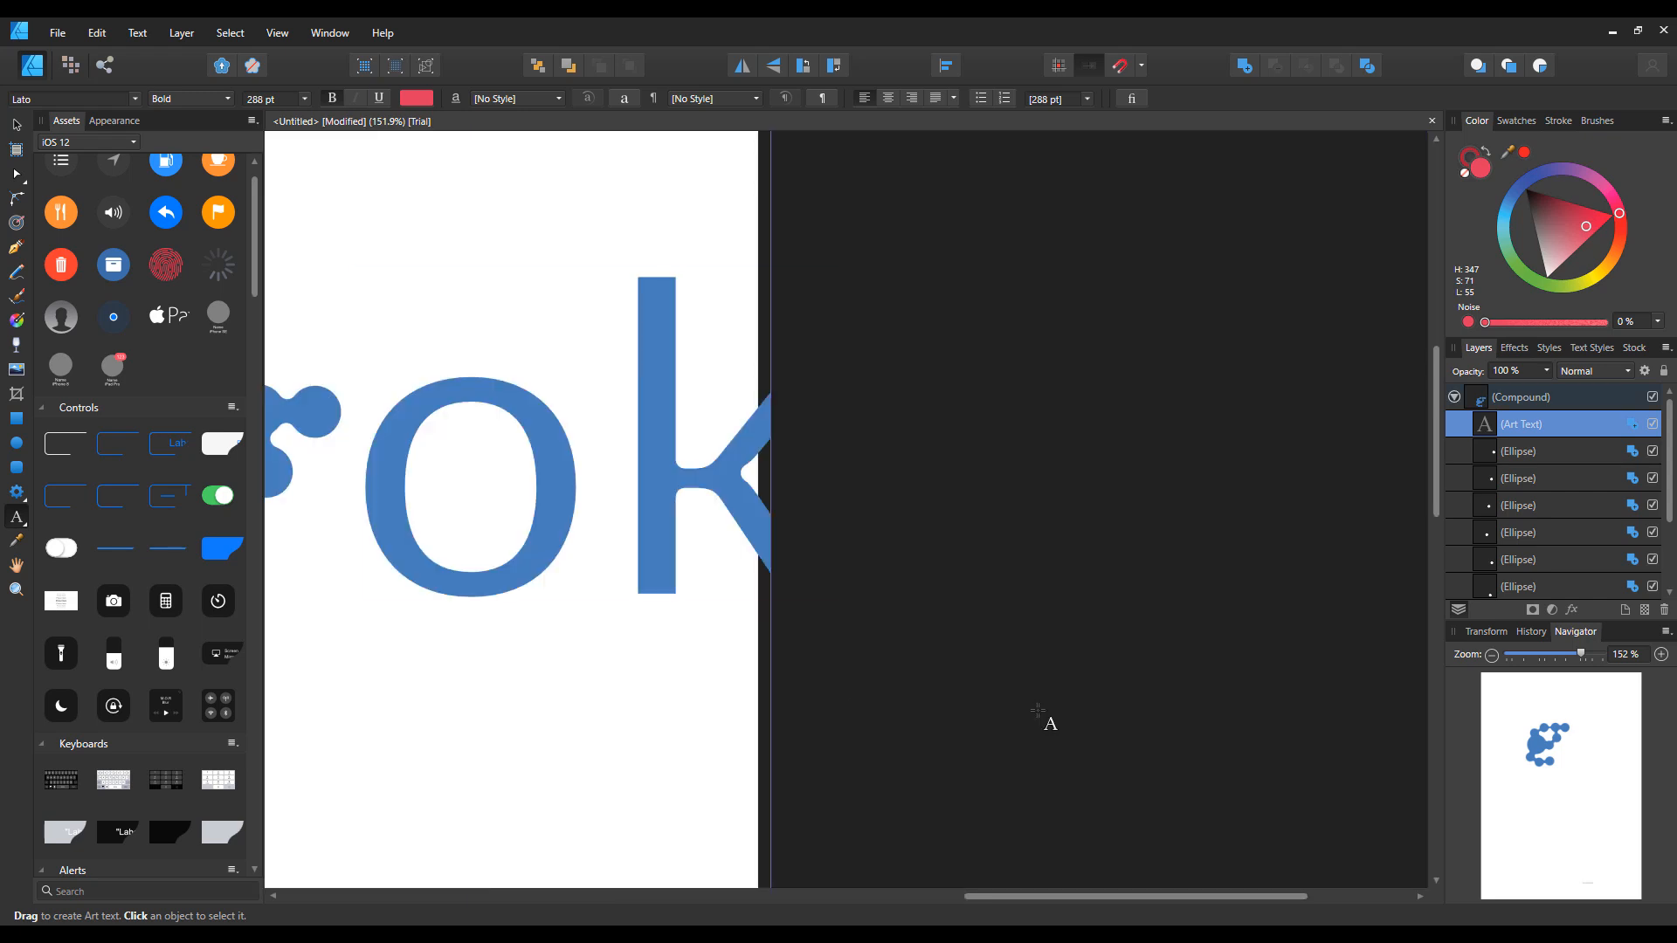
Set the "ok" text to the Impact font at 144 pt
{"action": "key", "text": "ctrl+a"}
{"action": "left_click", "coordinate": [70, 98]}
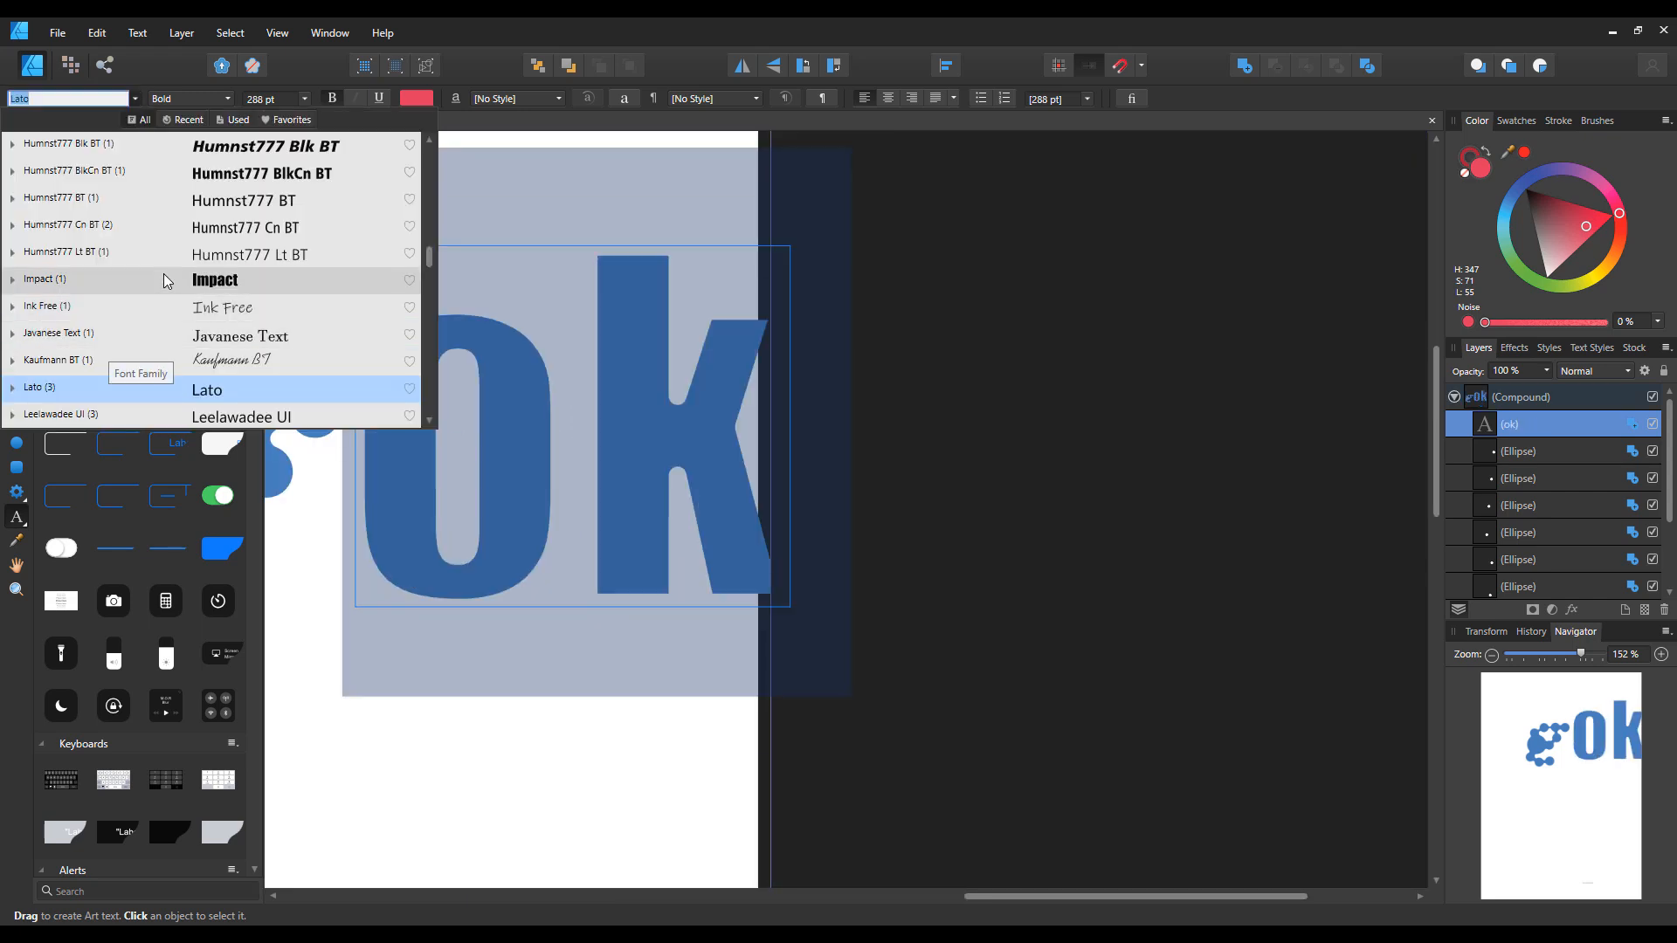
{"action": "left_click", "coordinate": [165, 278]}
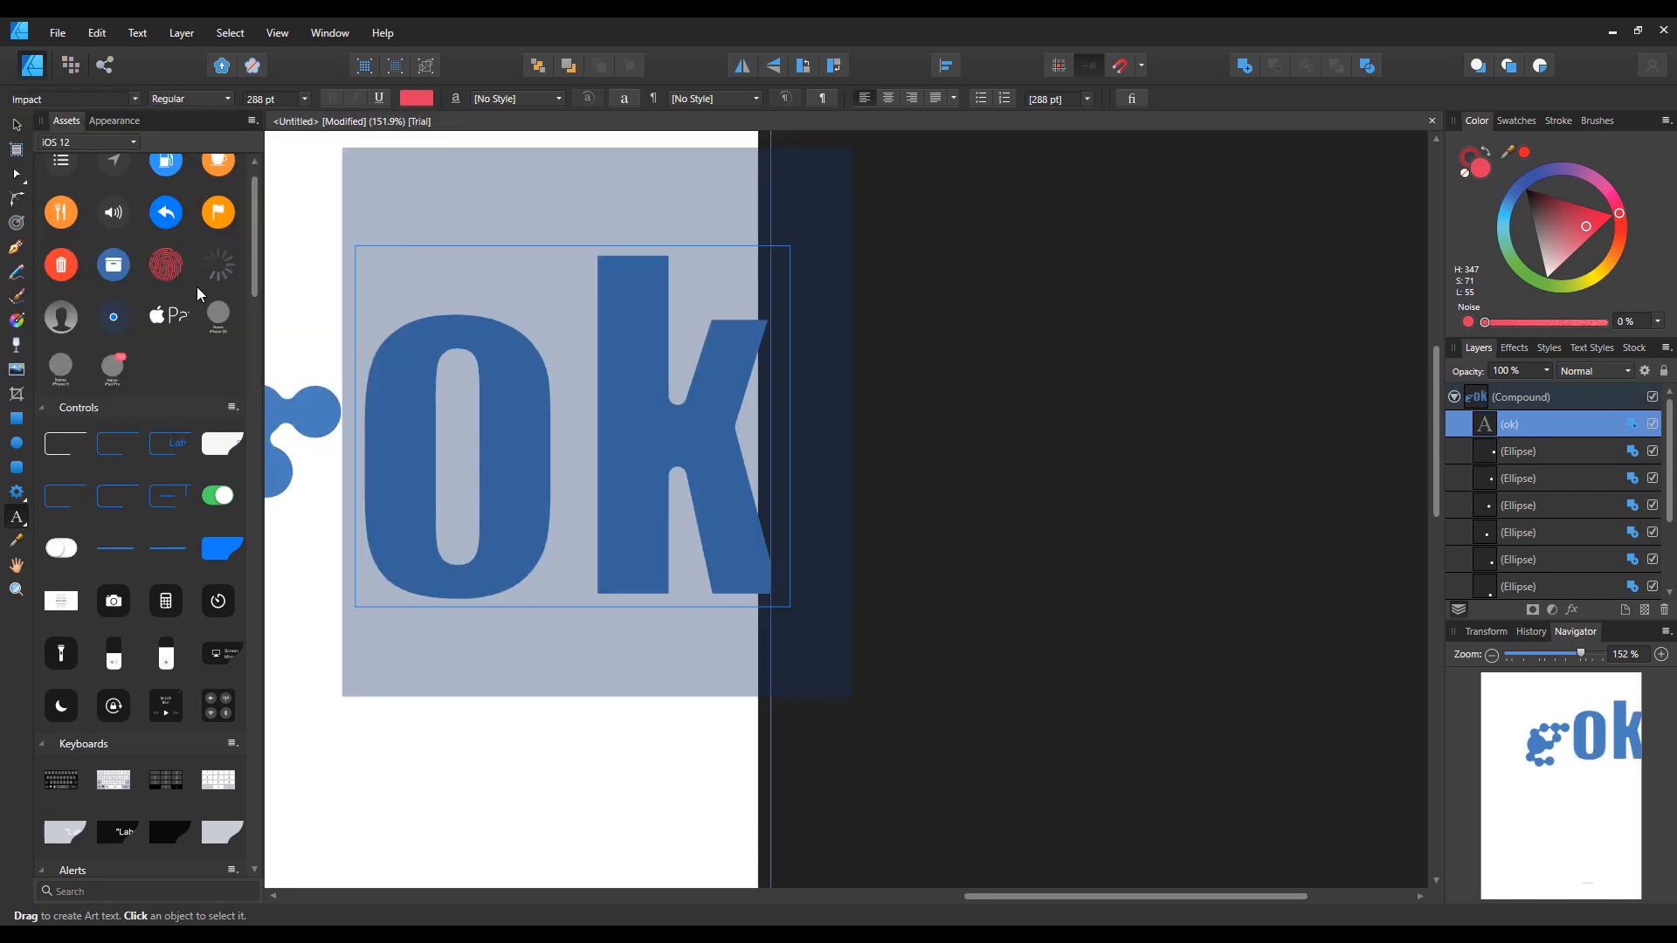
{"action": "left_click", "coordinate": [305, 98]}
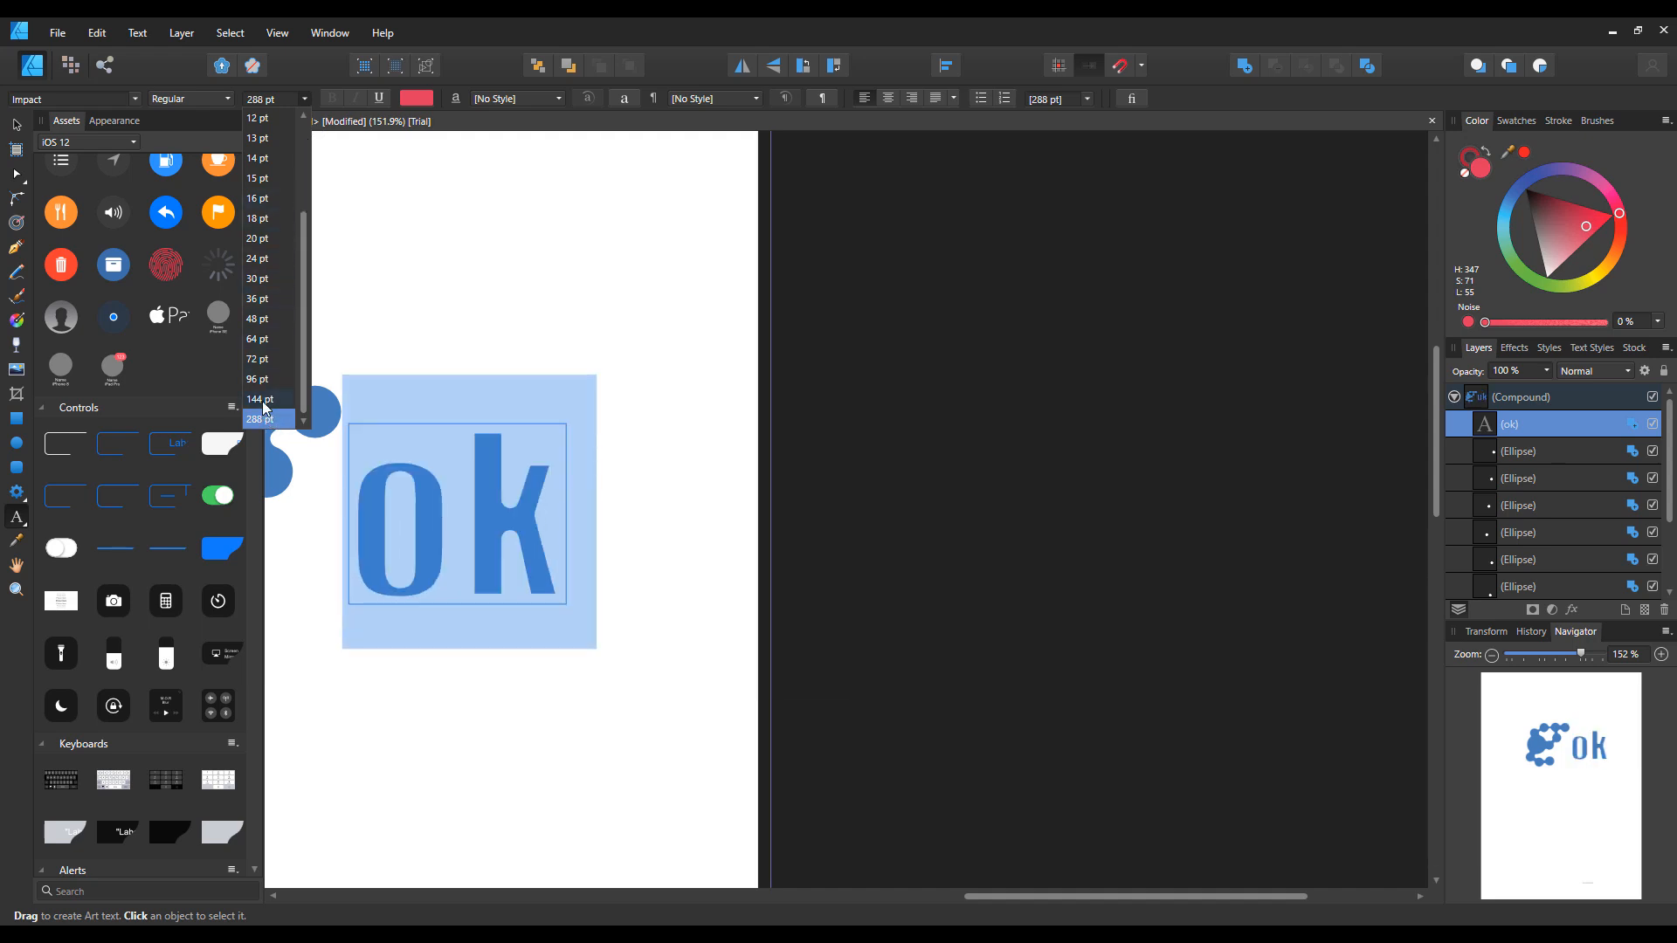
{"action": "left_click", "coordinate": [262, 400]}
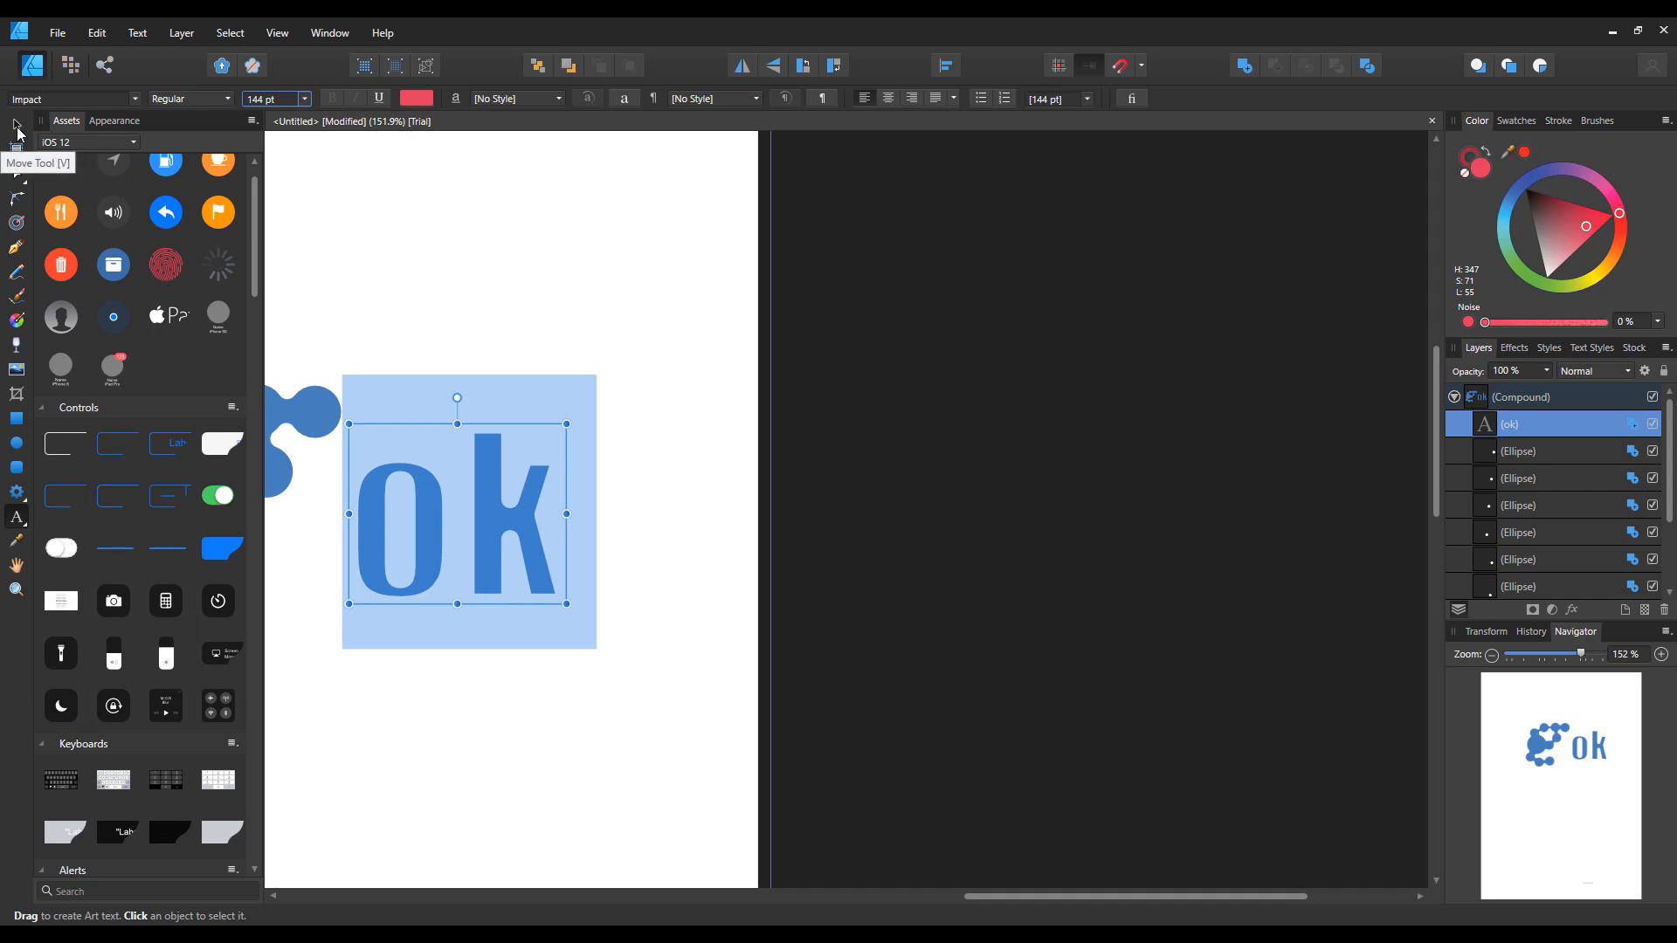
Take the "ok" text layer out of the compound, above it in the layer order, and reposition the text down and away from the circle chain
{"action": "left_click", "coordinate": [16, 126]}
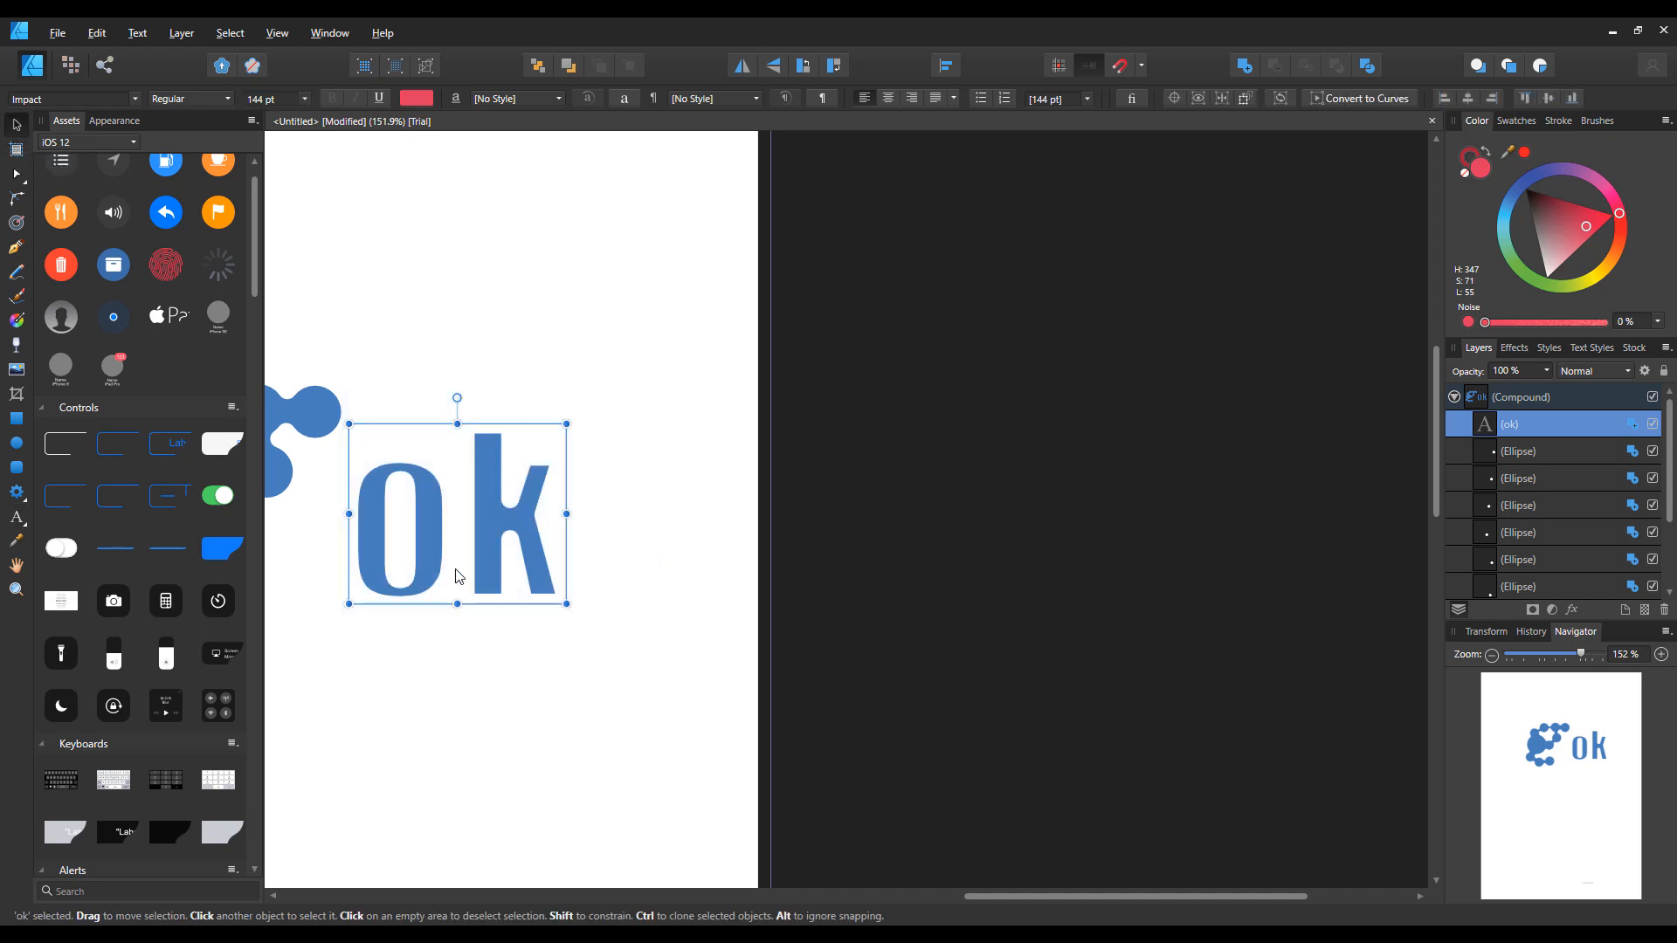
{"action": "scroll", "coordinate": [456, 570], "scroll_direction": "down", "scroll_amount": 3}
{"action": "scroll", "coordinate": [456, 569], "scroll_direction": "up", "scroll_amount": 3}
{"action": "scroll", "coordinate": [456, 576], "scroll_direction": "up", "scroll_amount": 5}
{"action": "left_click_drag", "start_coordinate": [486, 618], "coordinate": [929, 699]}
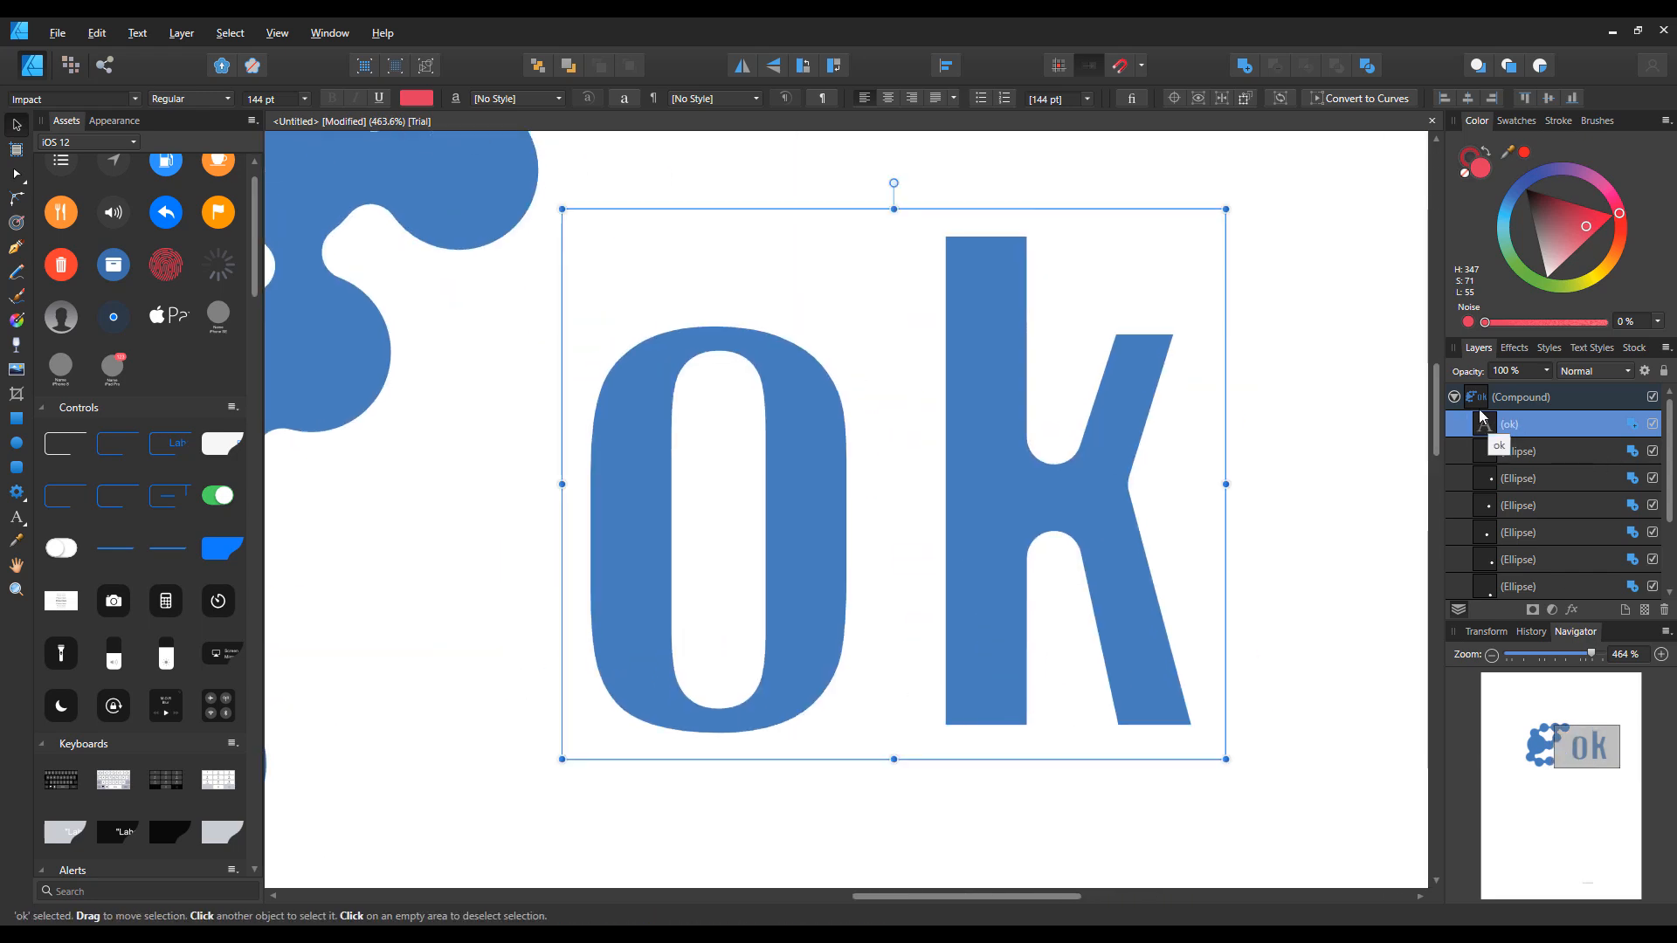
{"action": "mouse_move", "coordinate": [1533, 426]}
{"action": "left_mouse_down"}
{"action": "mouse_move", "coordinate": [1517, 379]}
{"action": "mouse_move", "coordinate": [1546, 434]}
{"action": "left_mouse_up"}
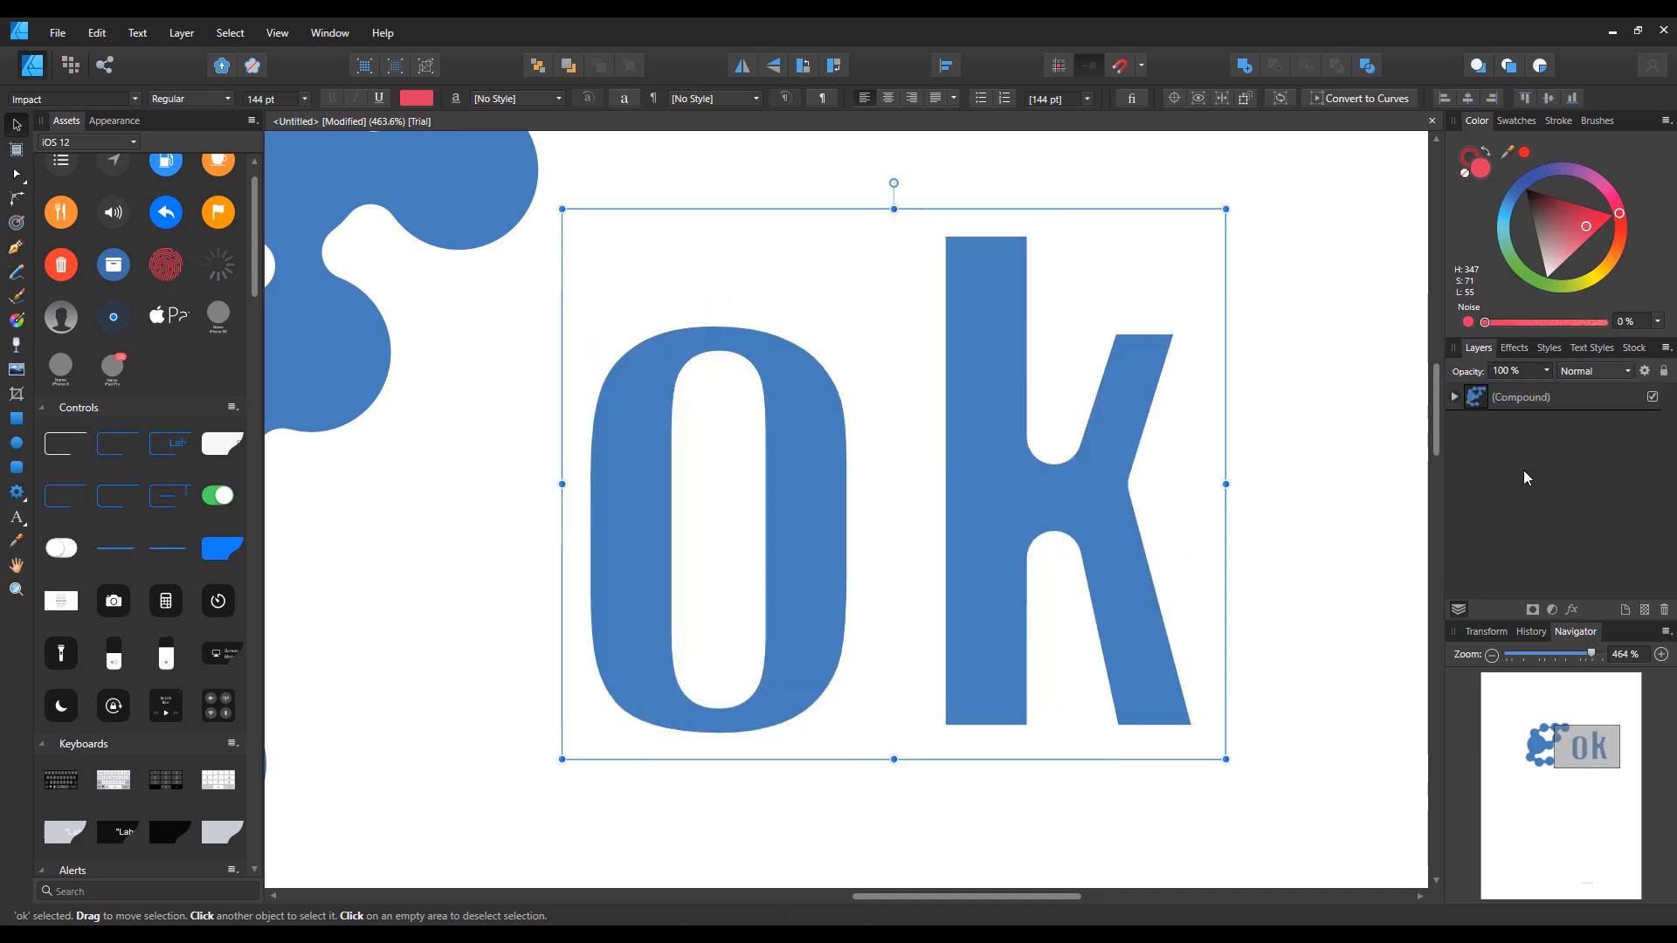
{"action": "left_click", "coordinate": [1454, 397]}
{"action": "left_click_drag", "start_coordinate": [1538, 416], "coordinate": [1546, 385]}
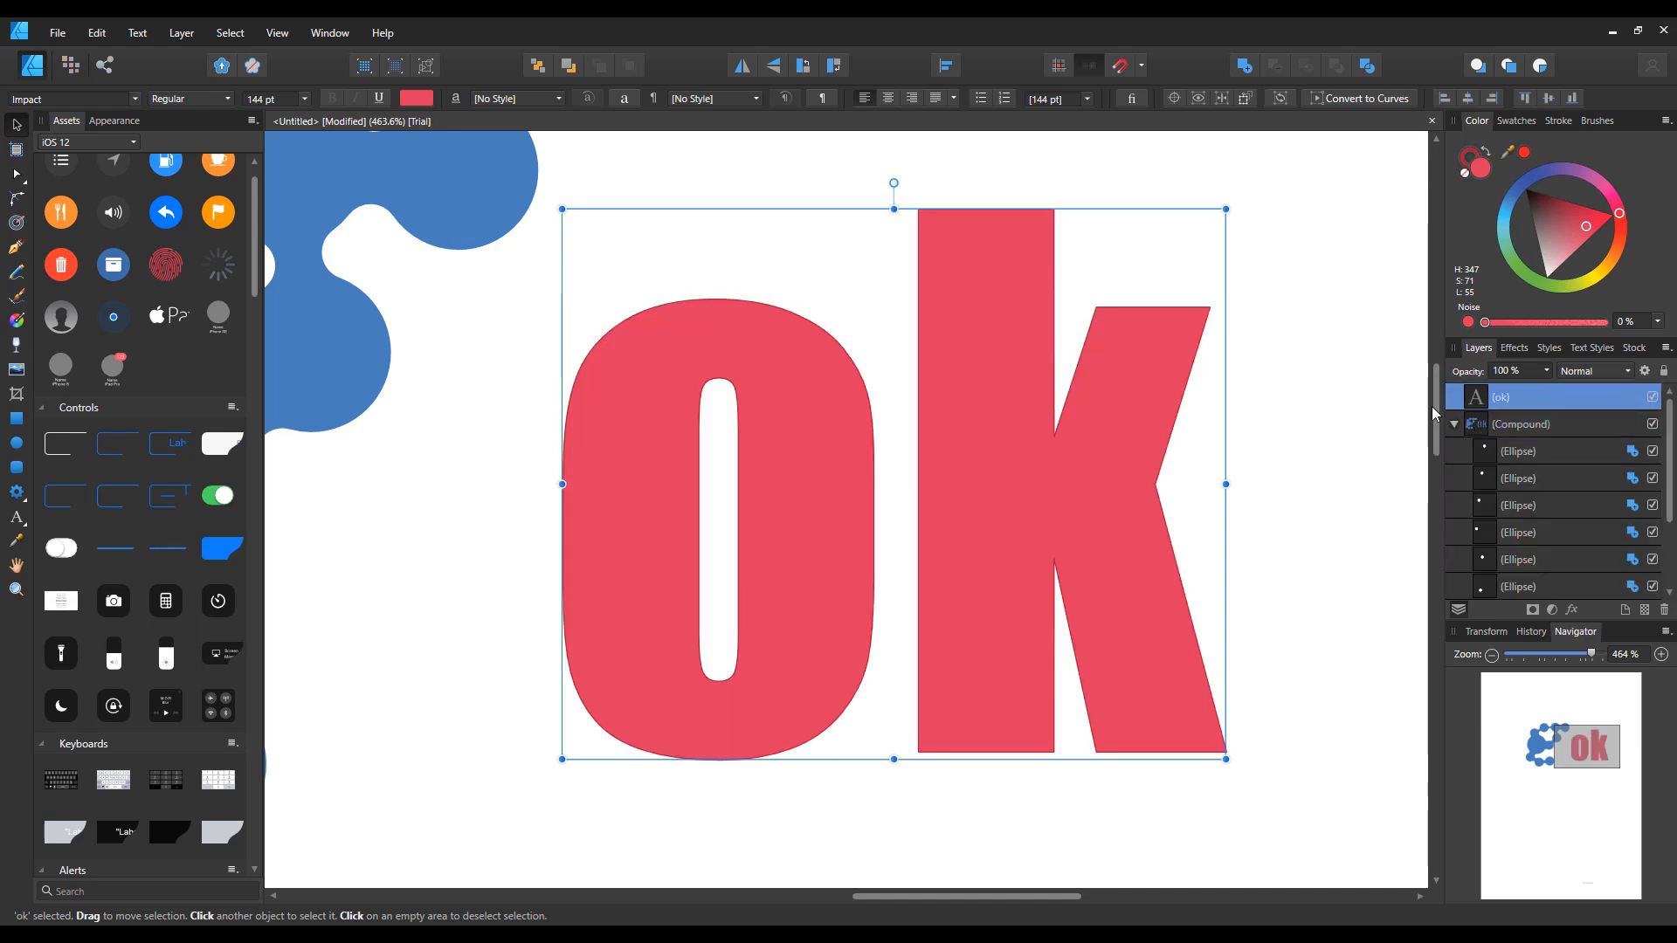
{"action": "scroll", "coordinate": [966, 458], "scroll_direction": "down", "scroll_amount": 5}
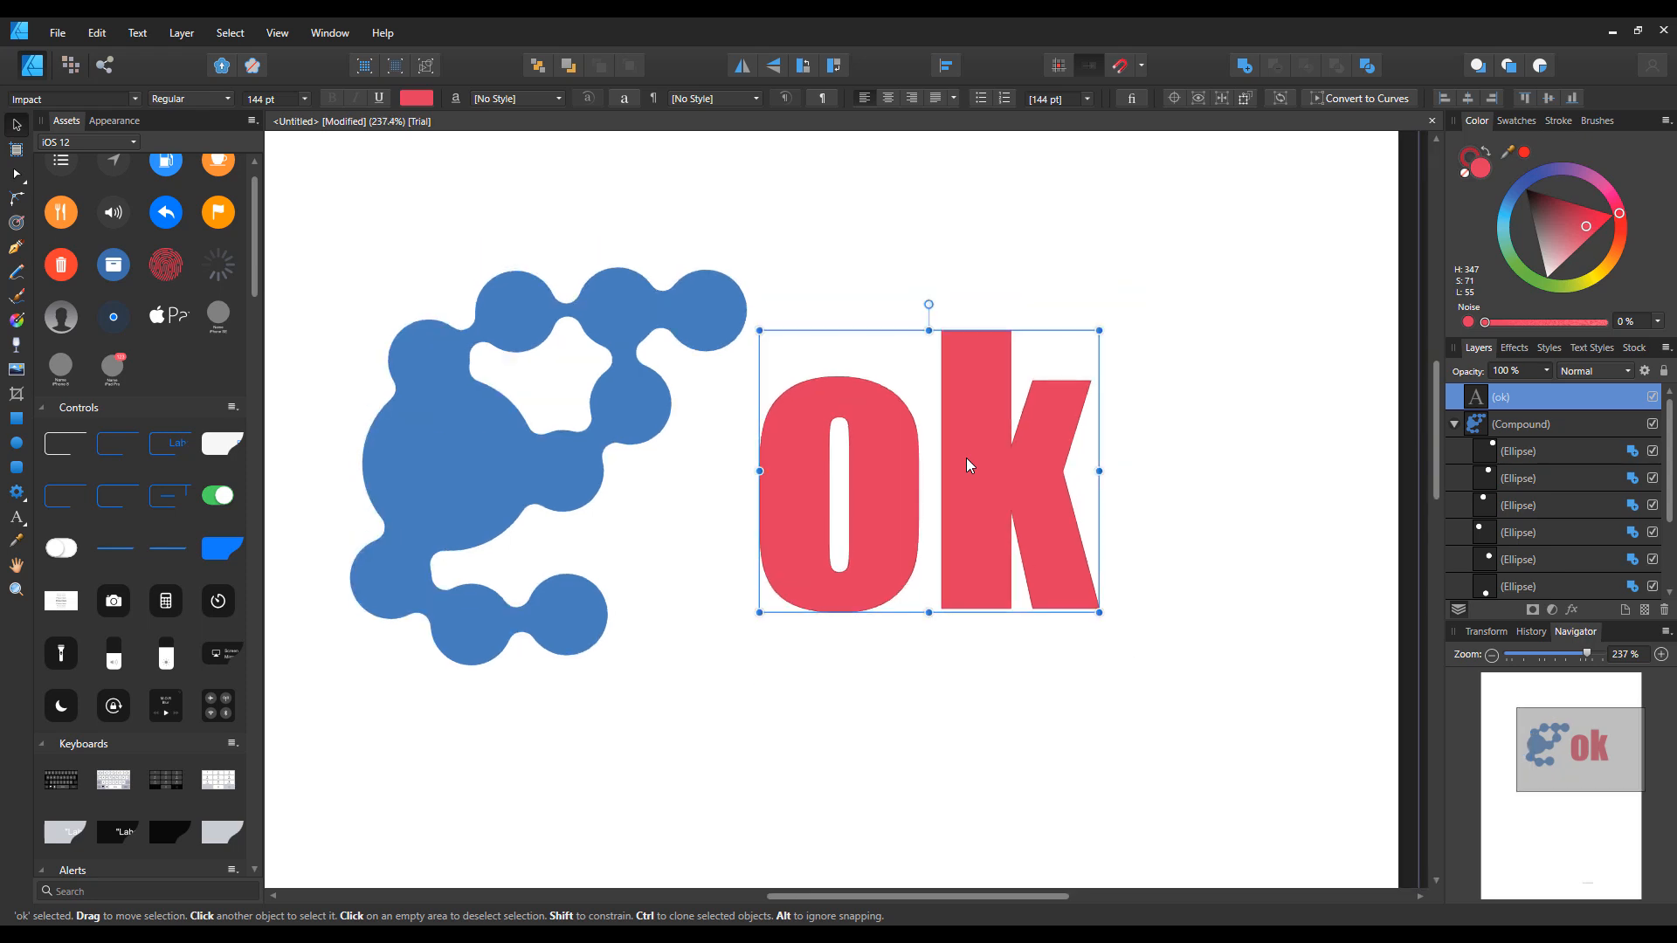
{"action": "left_click_drag", "start_coordinate": [983, 510], "coordinate": [1088, 574]}
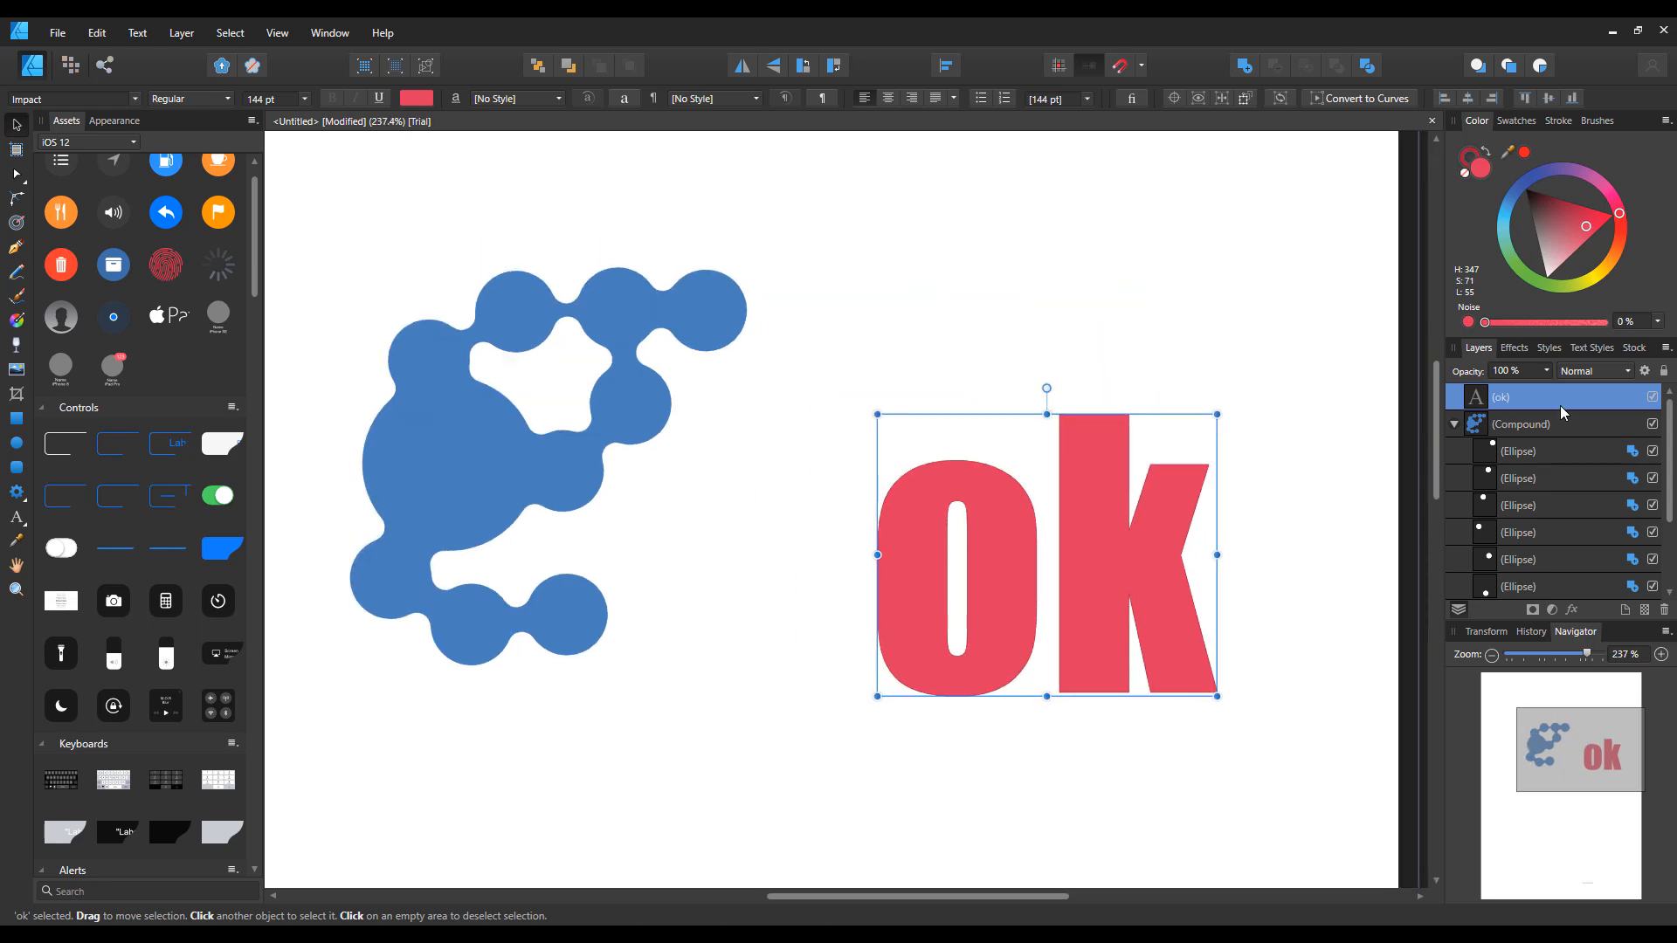
Duplicate the red "ok" text in place and recolour the upper copy's fill to near-black green, H 131, S 21, L 6
{"action": "key", "text": "ctrl+j"}
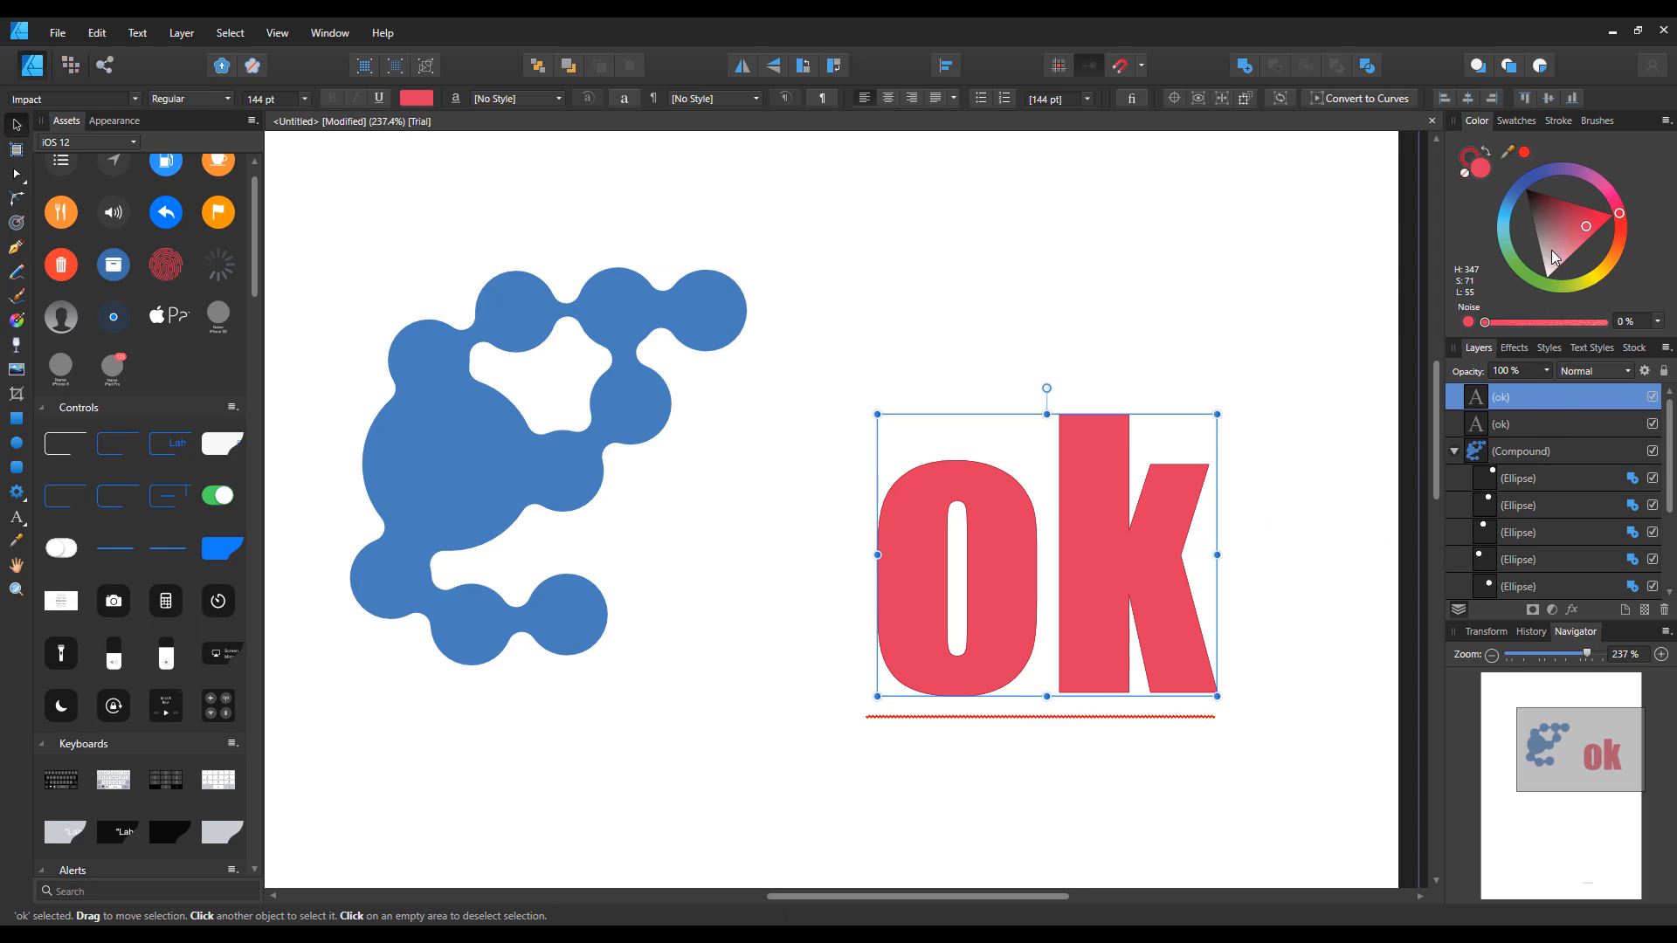
{"action": "left_click_drag", "start_coordinate": [1541, 172], "coordinate": [1534, 172]}
{"action": "left_click", "coordinate": [1517, 277]}
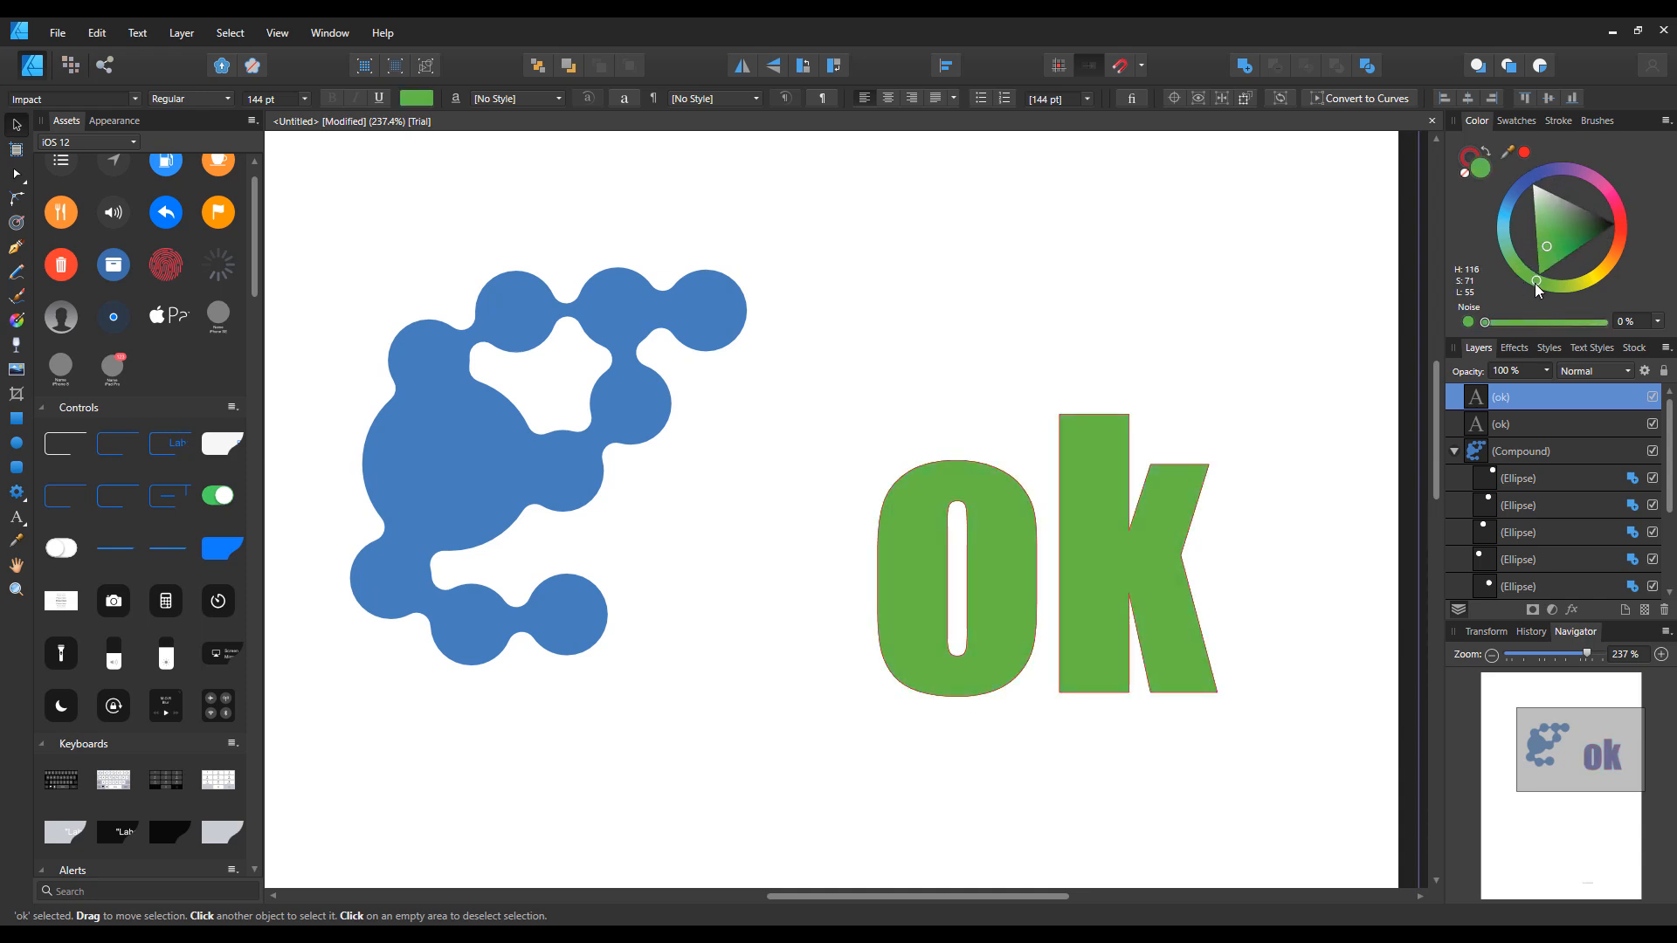
{"action": "mouse_move", "coordinate": [1538, 265]}
{"action": "left_mouse_down"}
{"action": "mouse_move", "coordinate": [1557, 201]}
{"action": "mouse_move", "coordinate": [1609, 234]}
{"action": "left_mouse_up"}
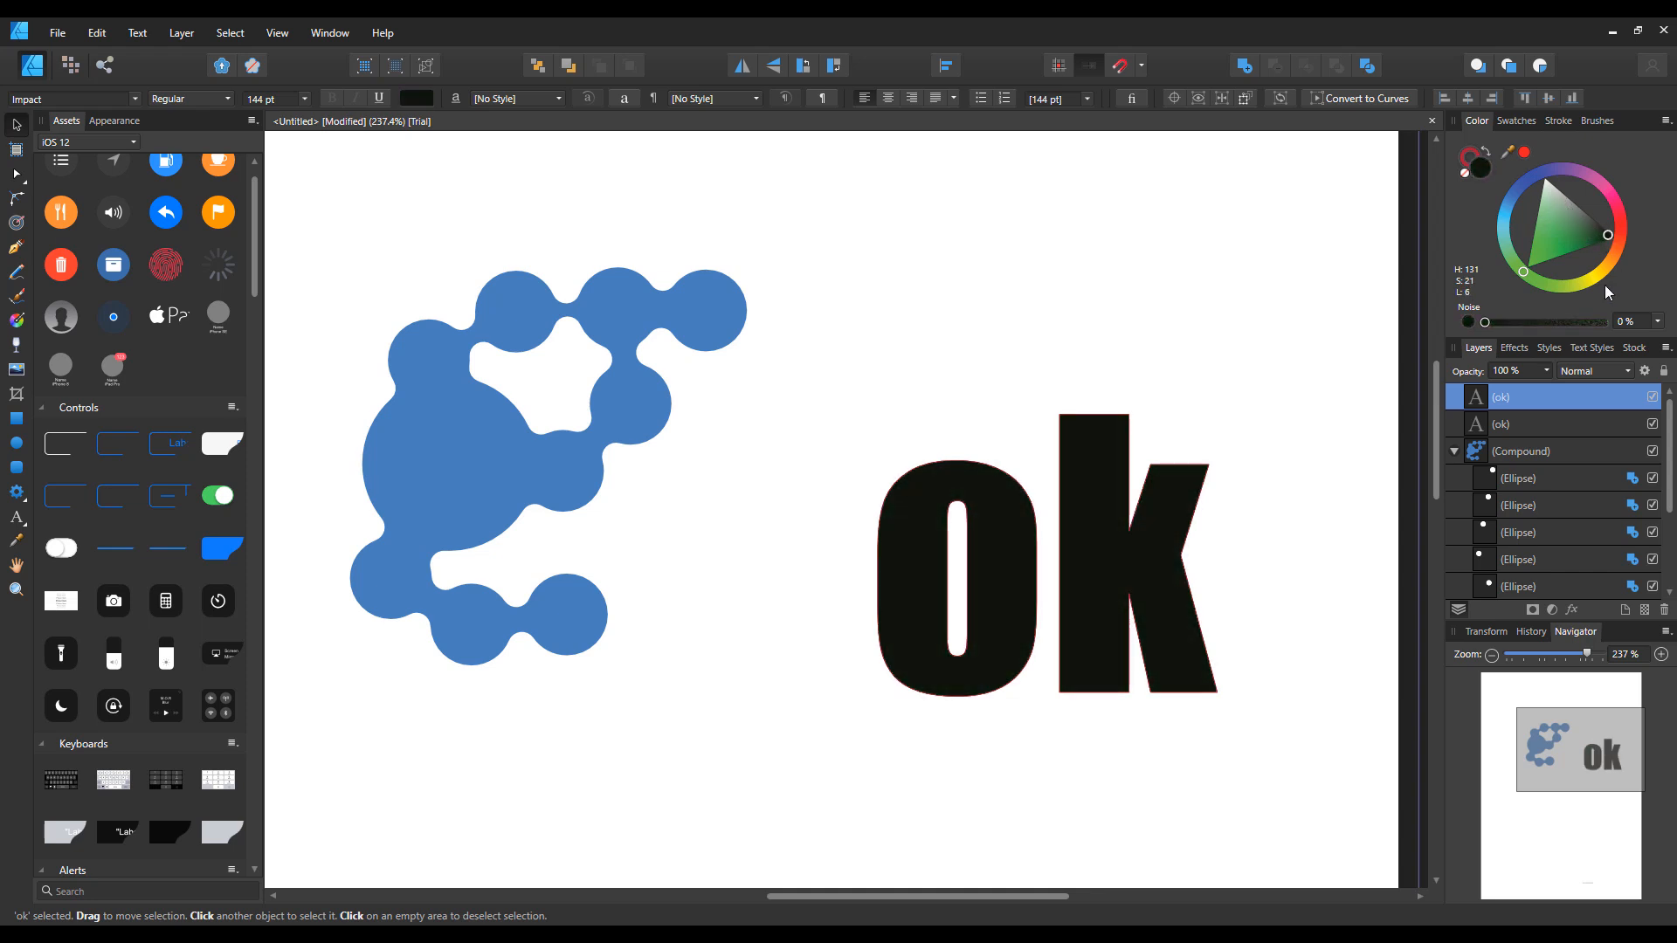
Apply an outward contour with a radius of about 2.9 mm to the red "ok" copy behind the black text
{"action": "left_click", "coordinate": [1555, 430]}
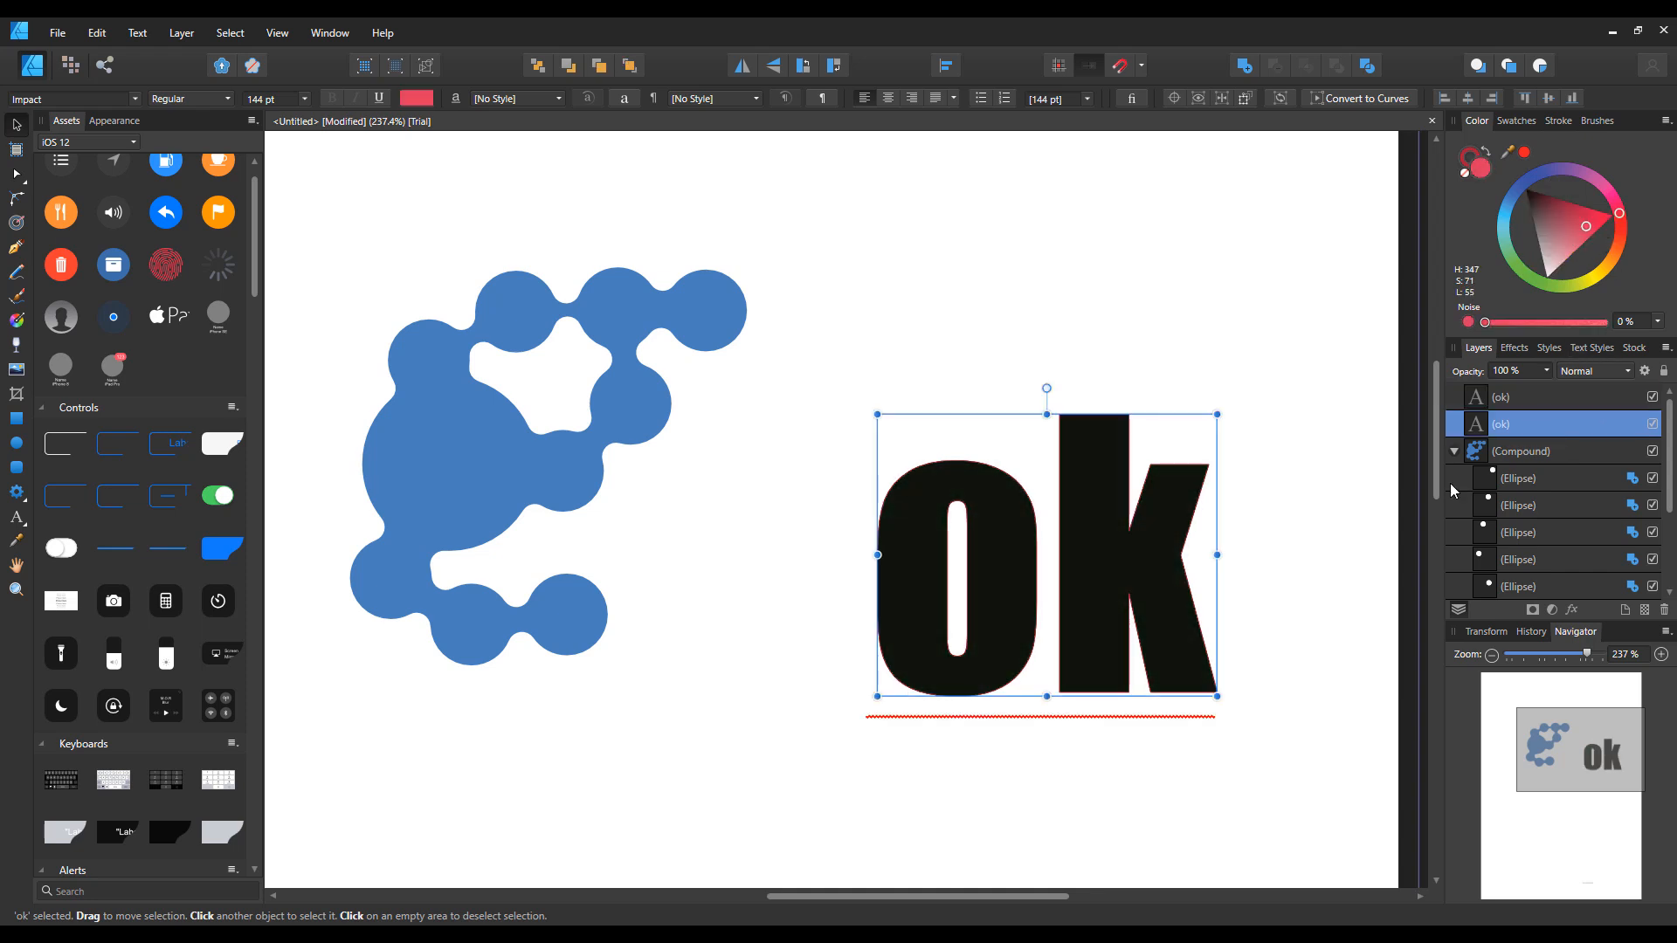
{"action": "left_click", "coordinate": [16, 225]}
{"action": "left_click_drag", "start_coordinate": [1068, 687], "coordinate": [1069, 689]}
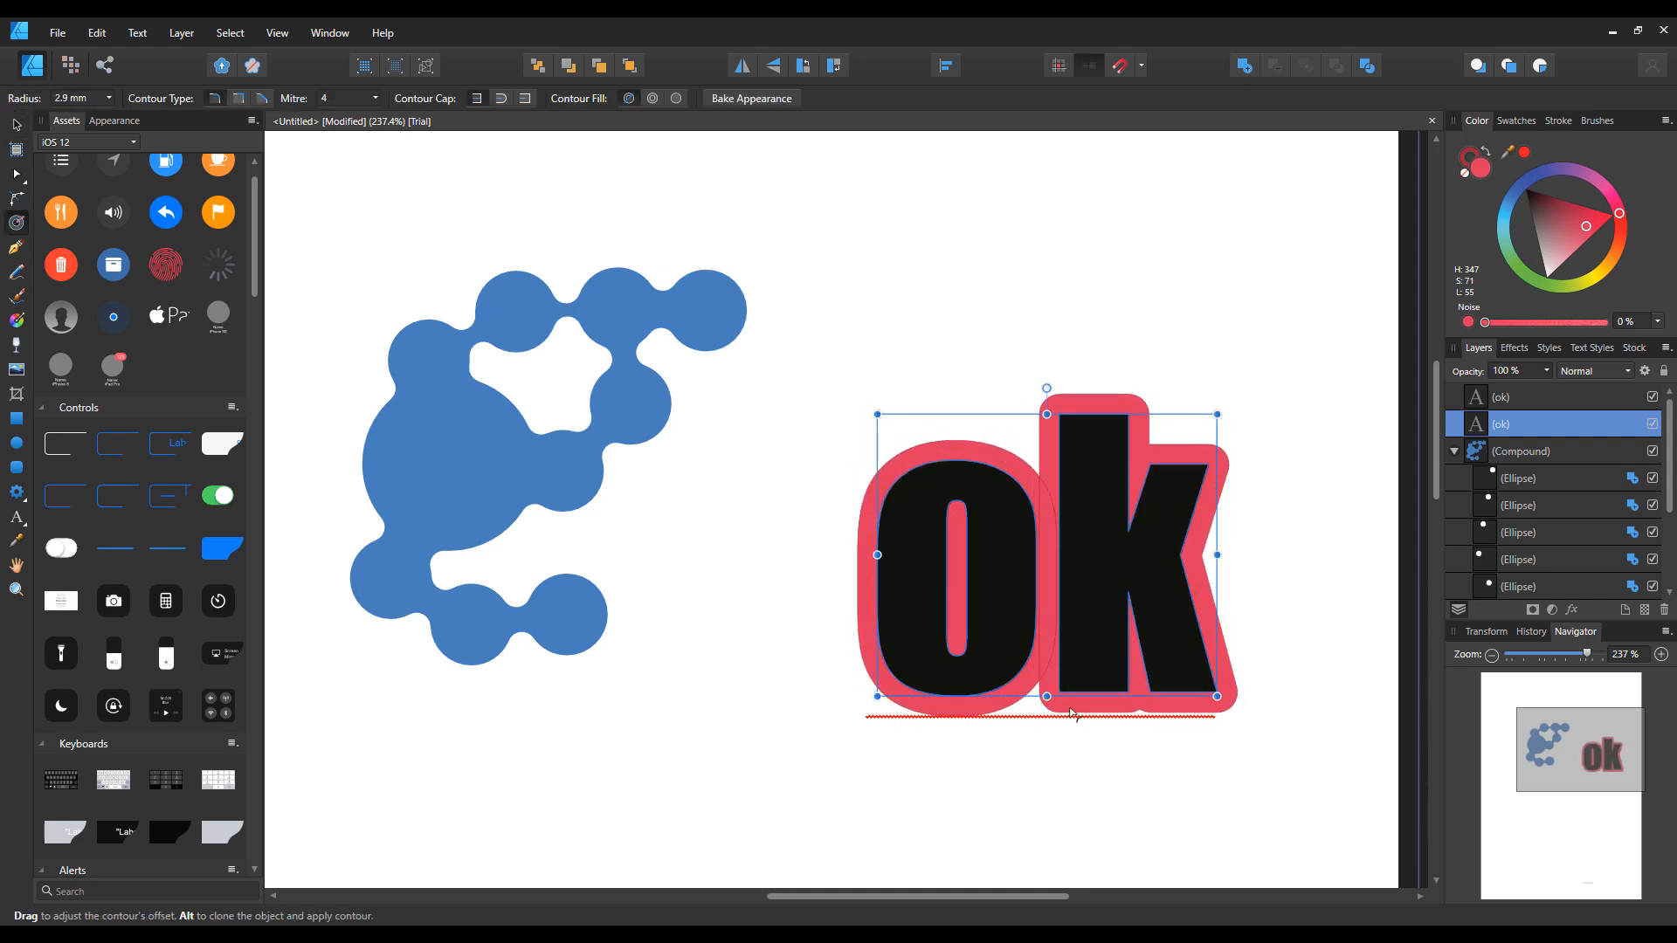
{"action": "left_click", "coordinate": [17, 125]}
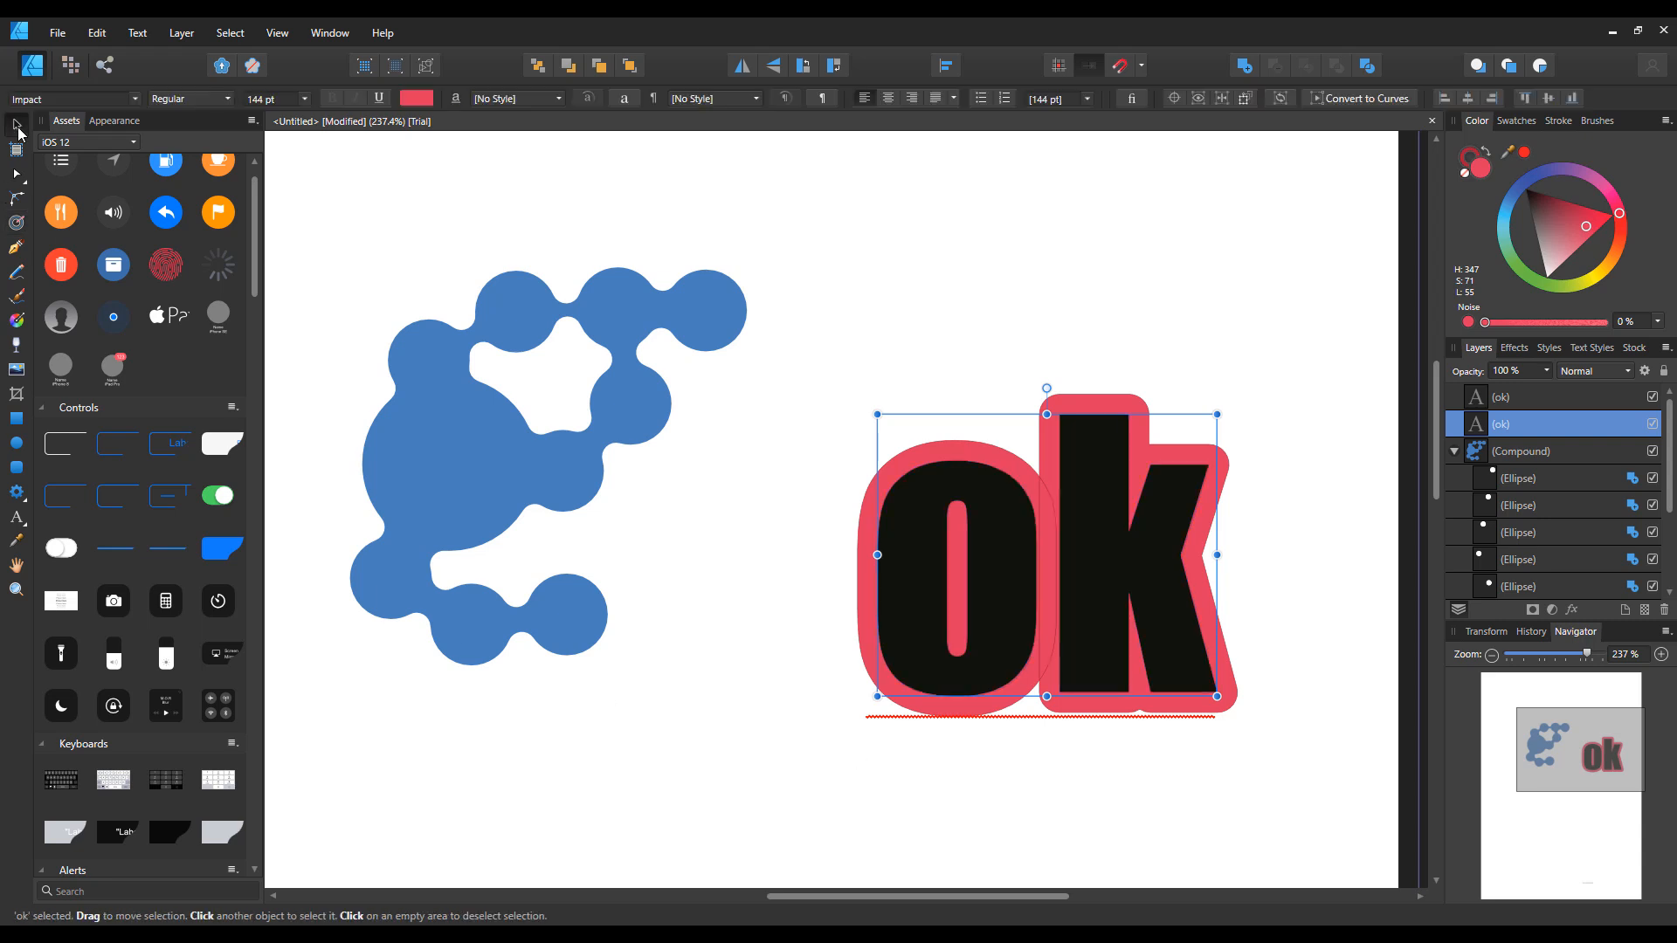
{"action": "left_click", "coordinate": [18, 222]}
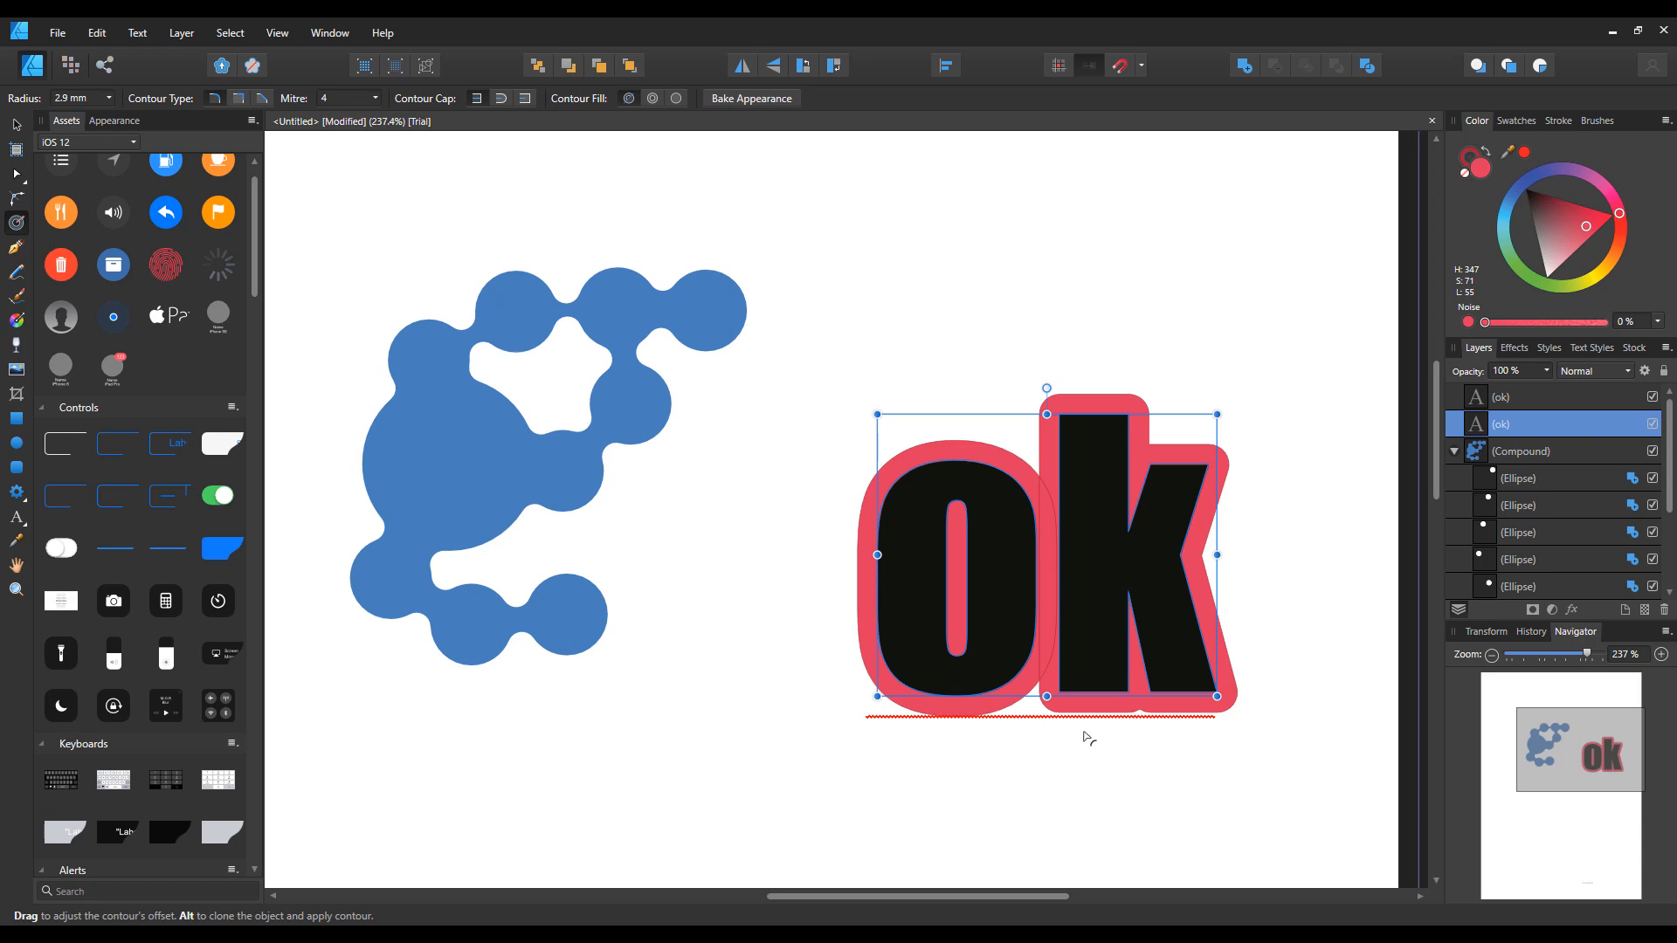
Bake the appearance of the contoured red "ok" text and deselect it
{"action": "left_click", "coordinate": [734, 100]}
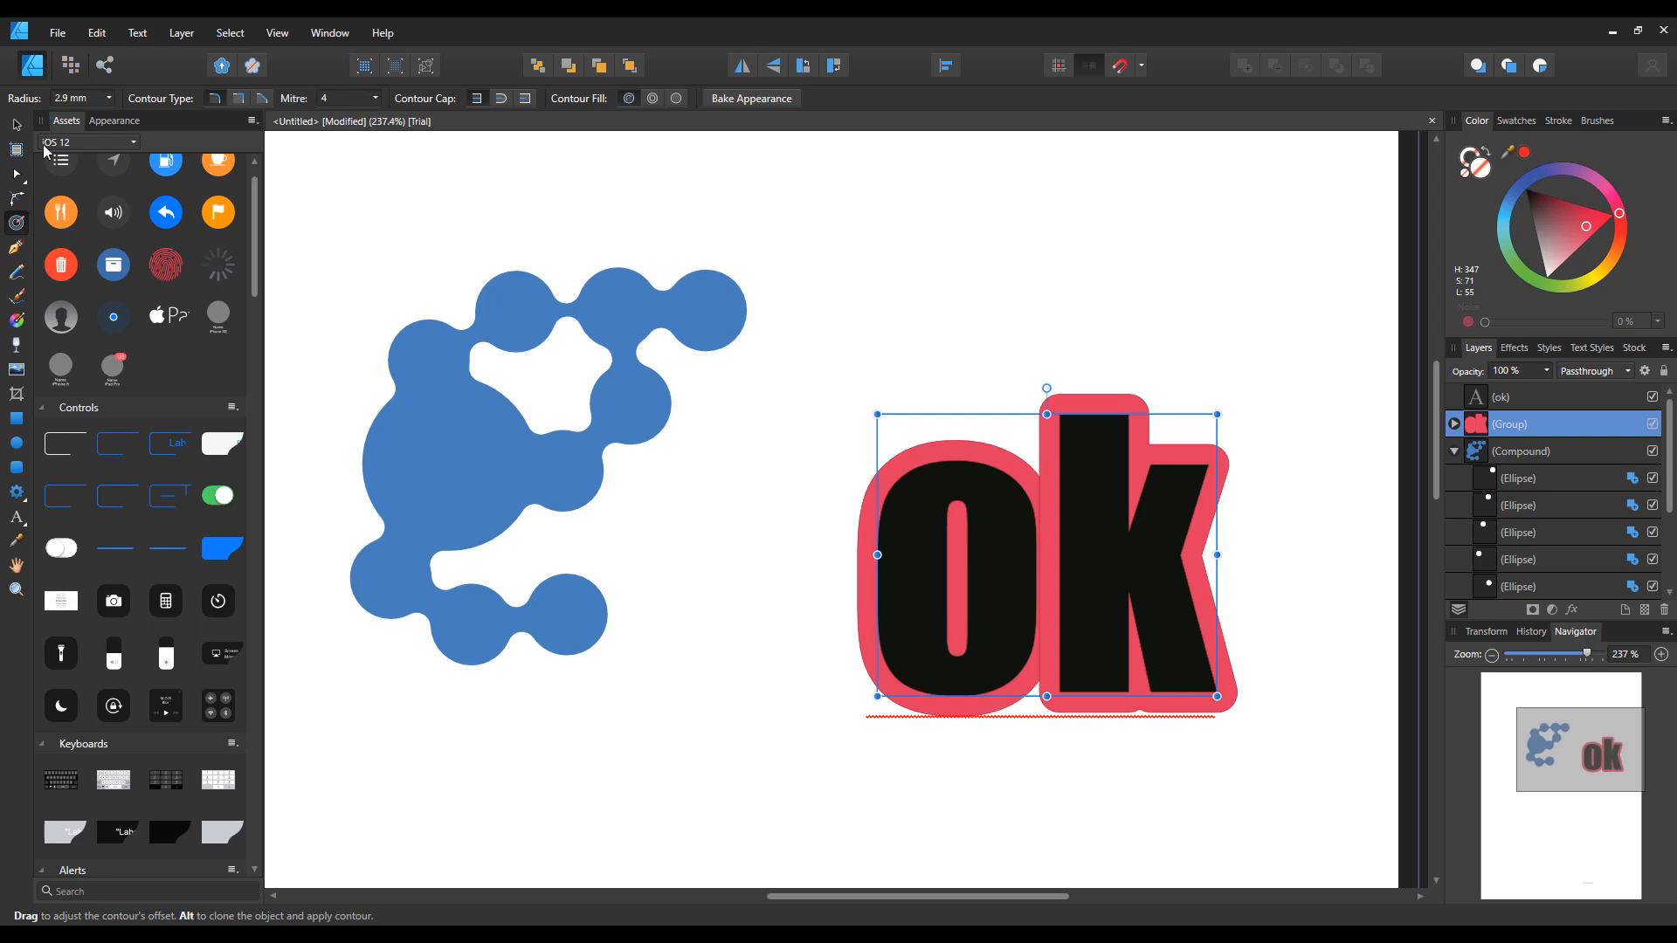
{"action": "left_click", "coordinate": [17, 127]}
{"action": "left_click", "coordinate": [345, 237]}
{"action": "scroll", "coordinate": [346, 236], "scroll_direction": "up", "scroll_amount": 3}
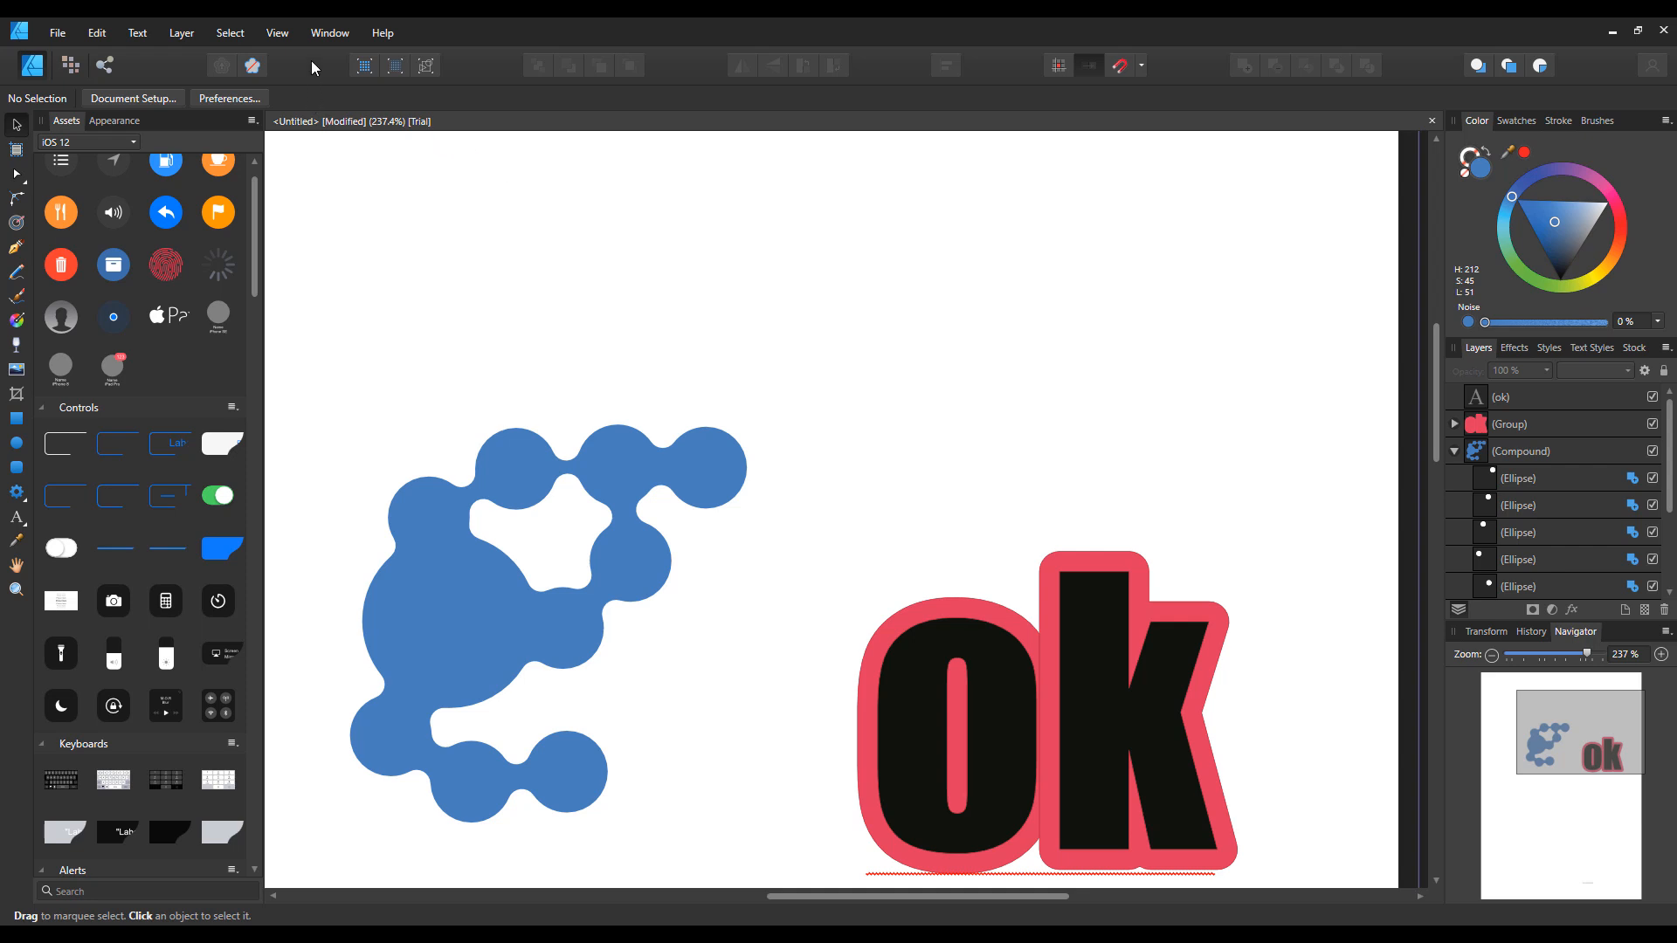
Show the Character studio panel and float it over the upper-right part of the canvas
{"action": "left_click", "coordinate": [276, 37]}
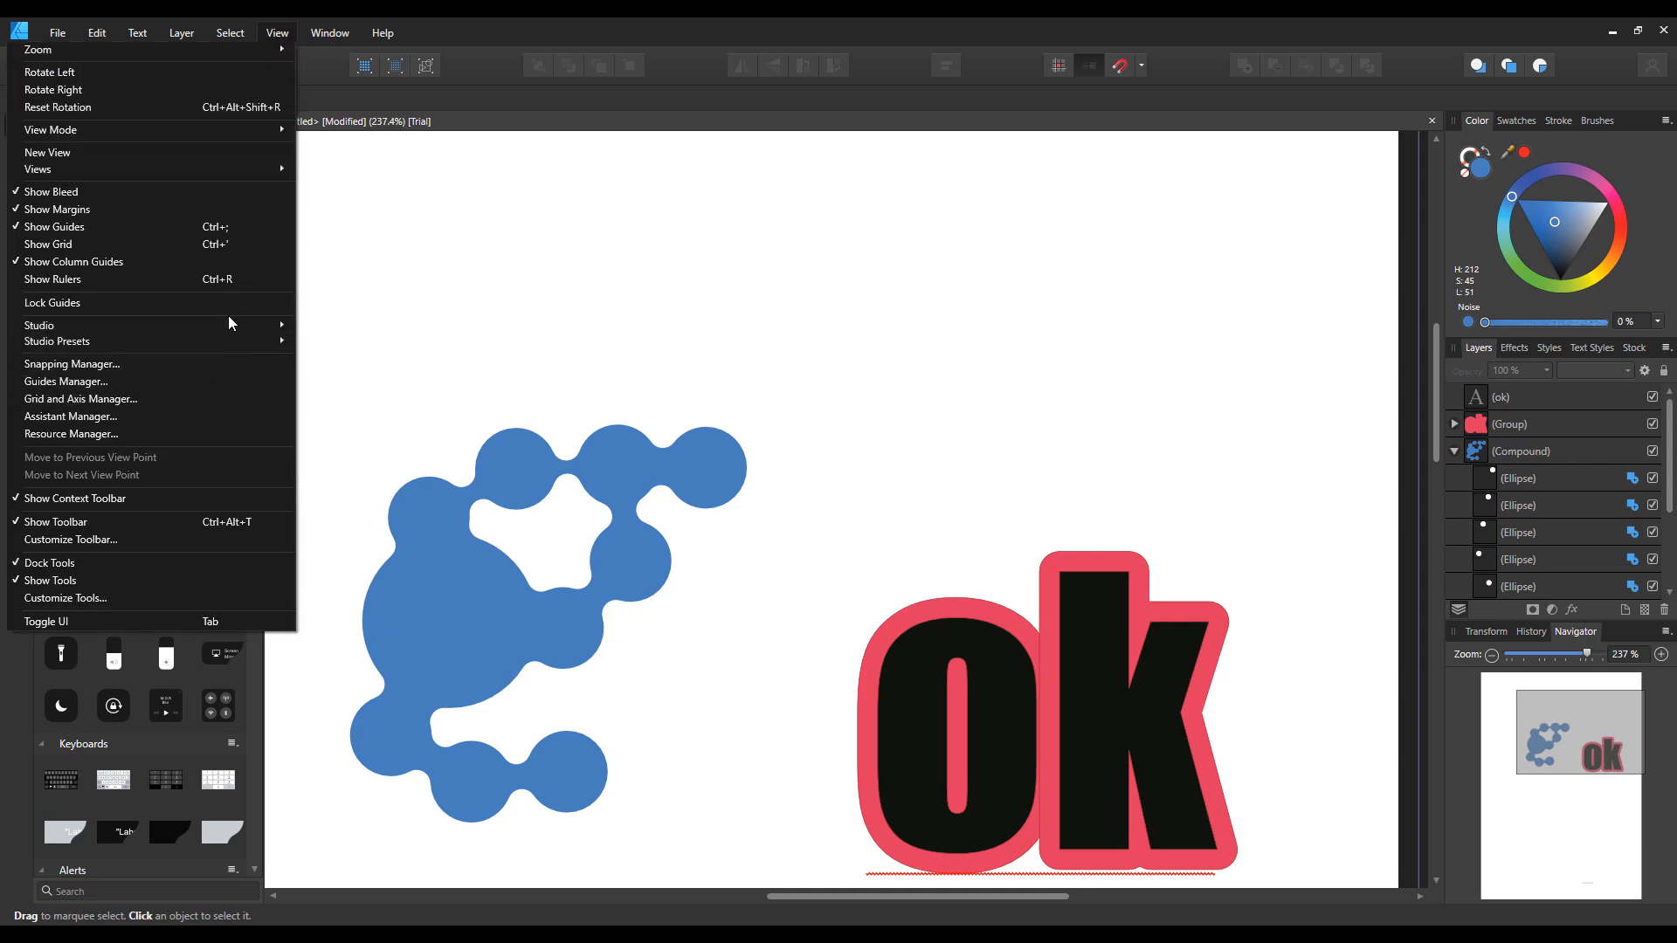
{"action": "mouse_move", "coordinate": [259, 328]}
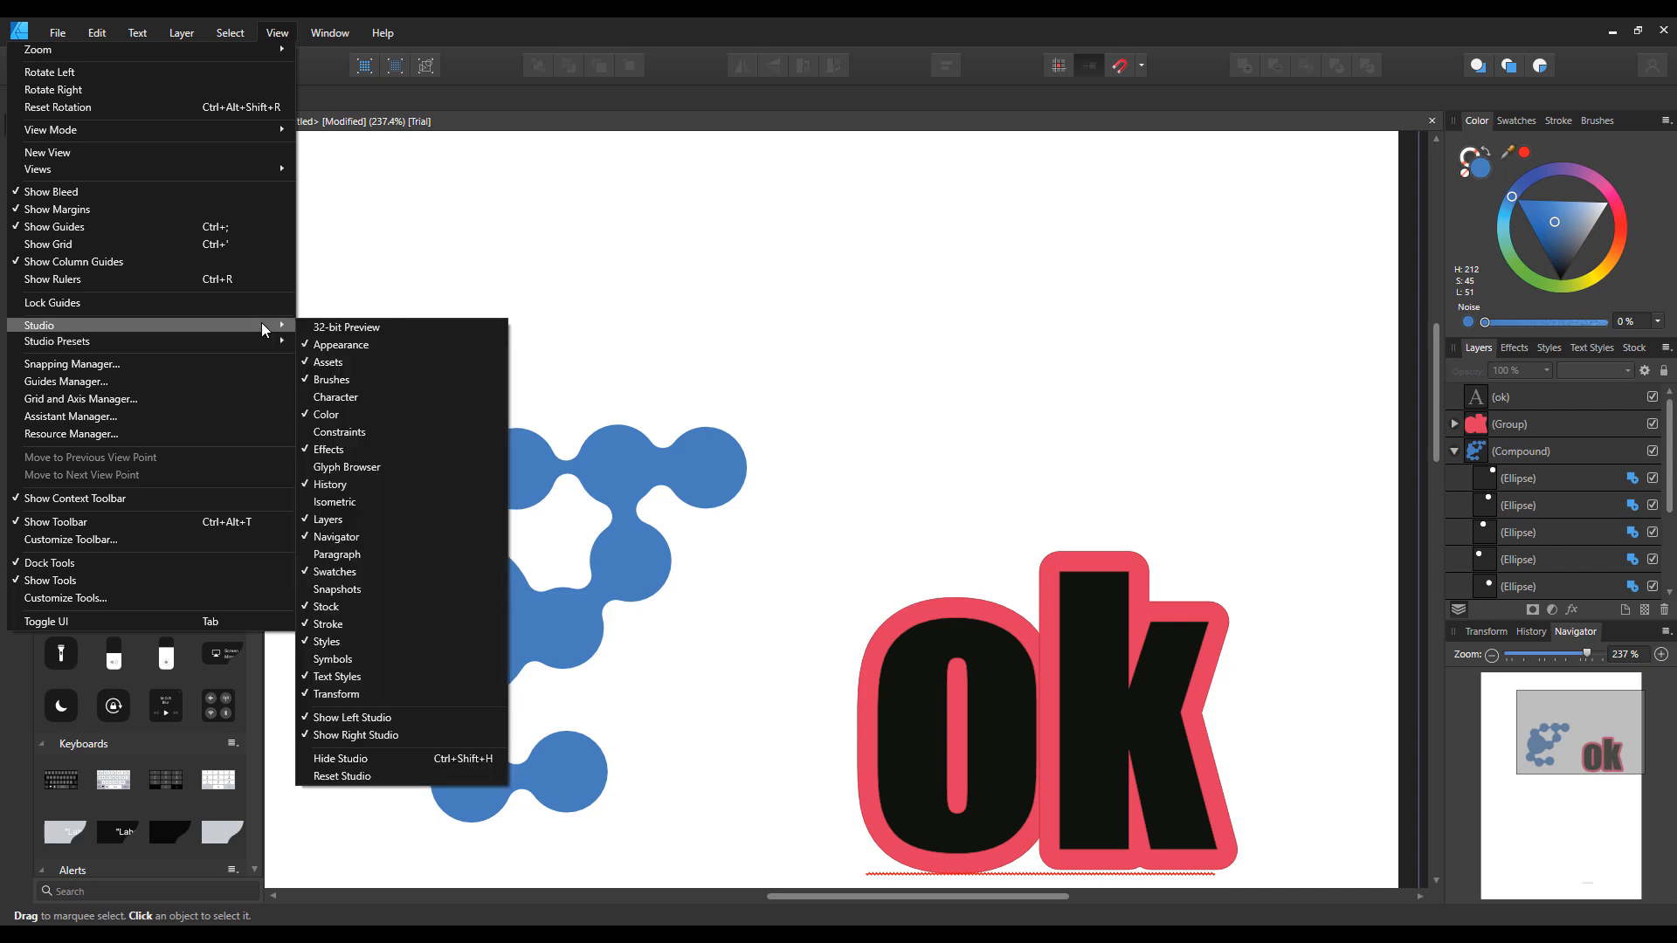
{"action": "left_click", "coordinate": [376, 395]}
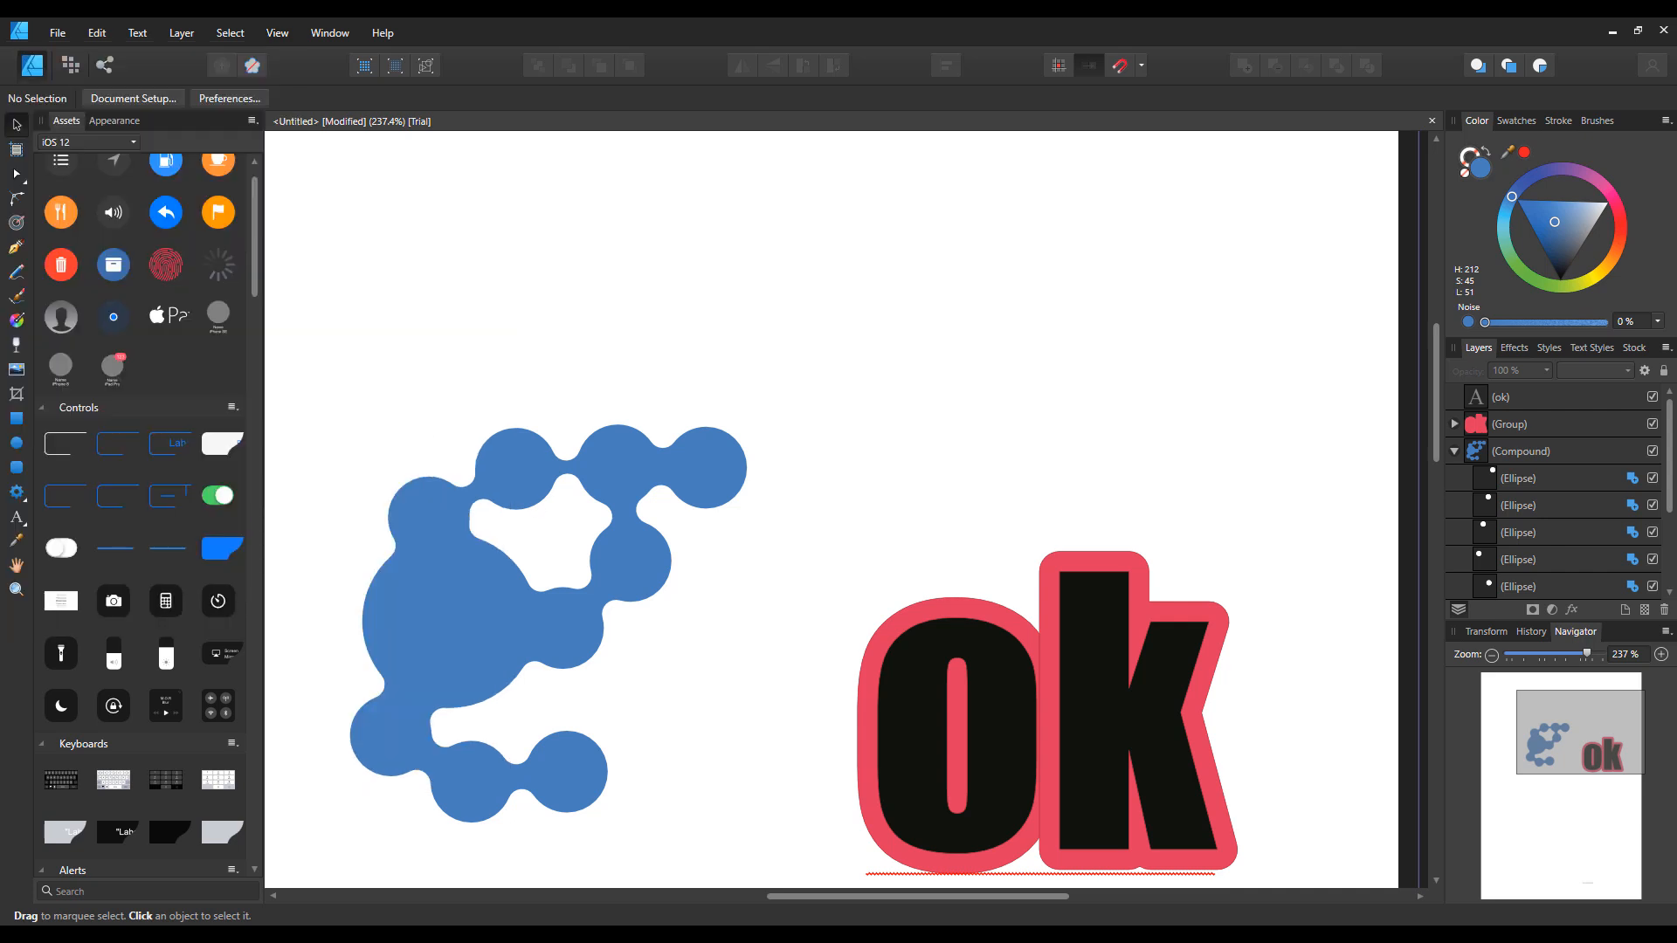
{"action": "left_click_drag", "start_coordinate": [1116, 244], "coordinate": [1277, 154]}
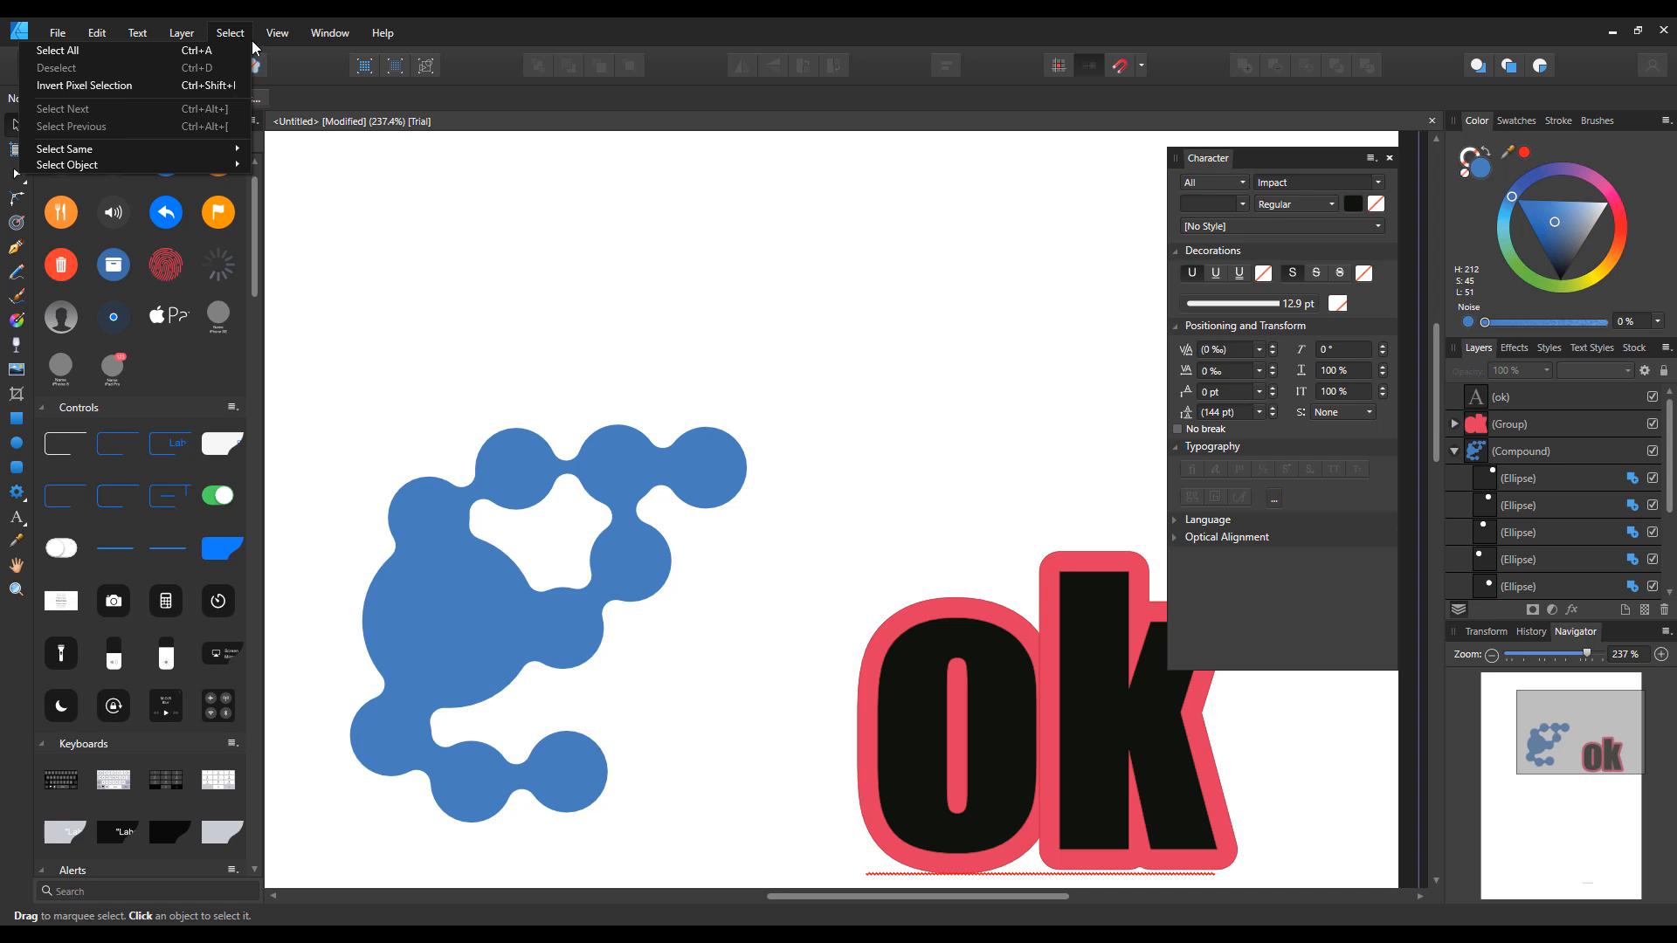
Show the Snapshots studio panel, attach it beneath the Character panel and shift the combined panels toward the canvas edge
{"action": "mouse_move", "coordinate": [276, 35]}
{"action": "mouse_move", "coordinate": [215, 327]}
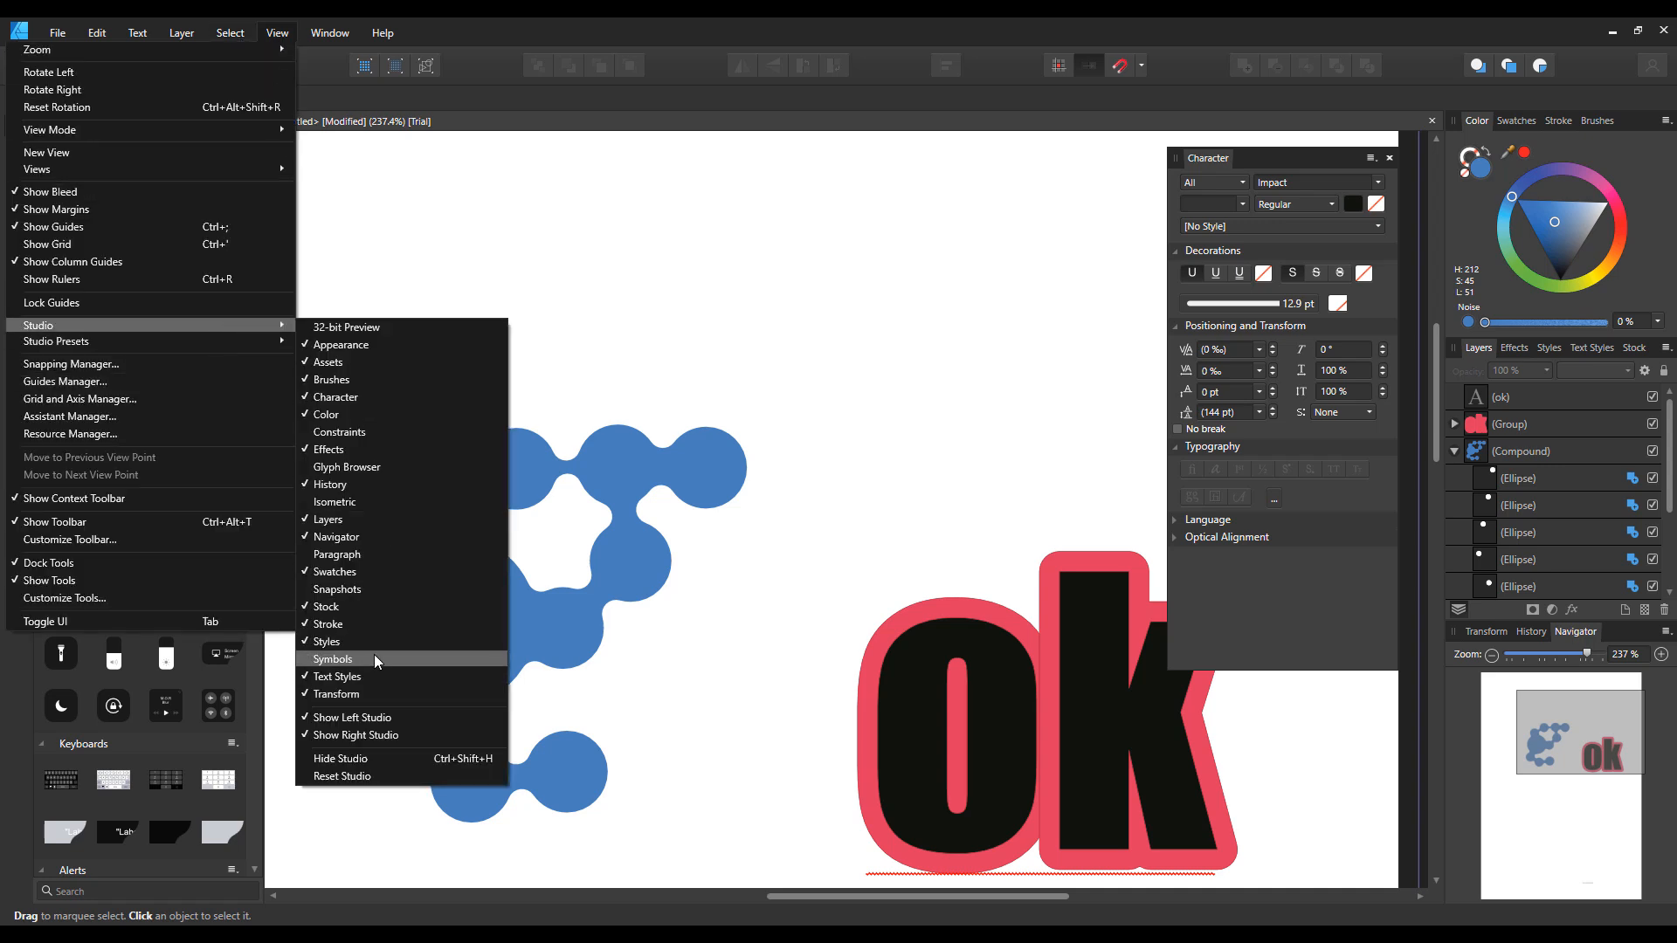
{"action": "left_click", "coordinate": [375, 589]}
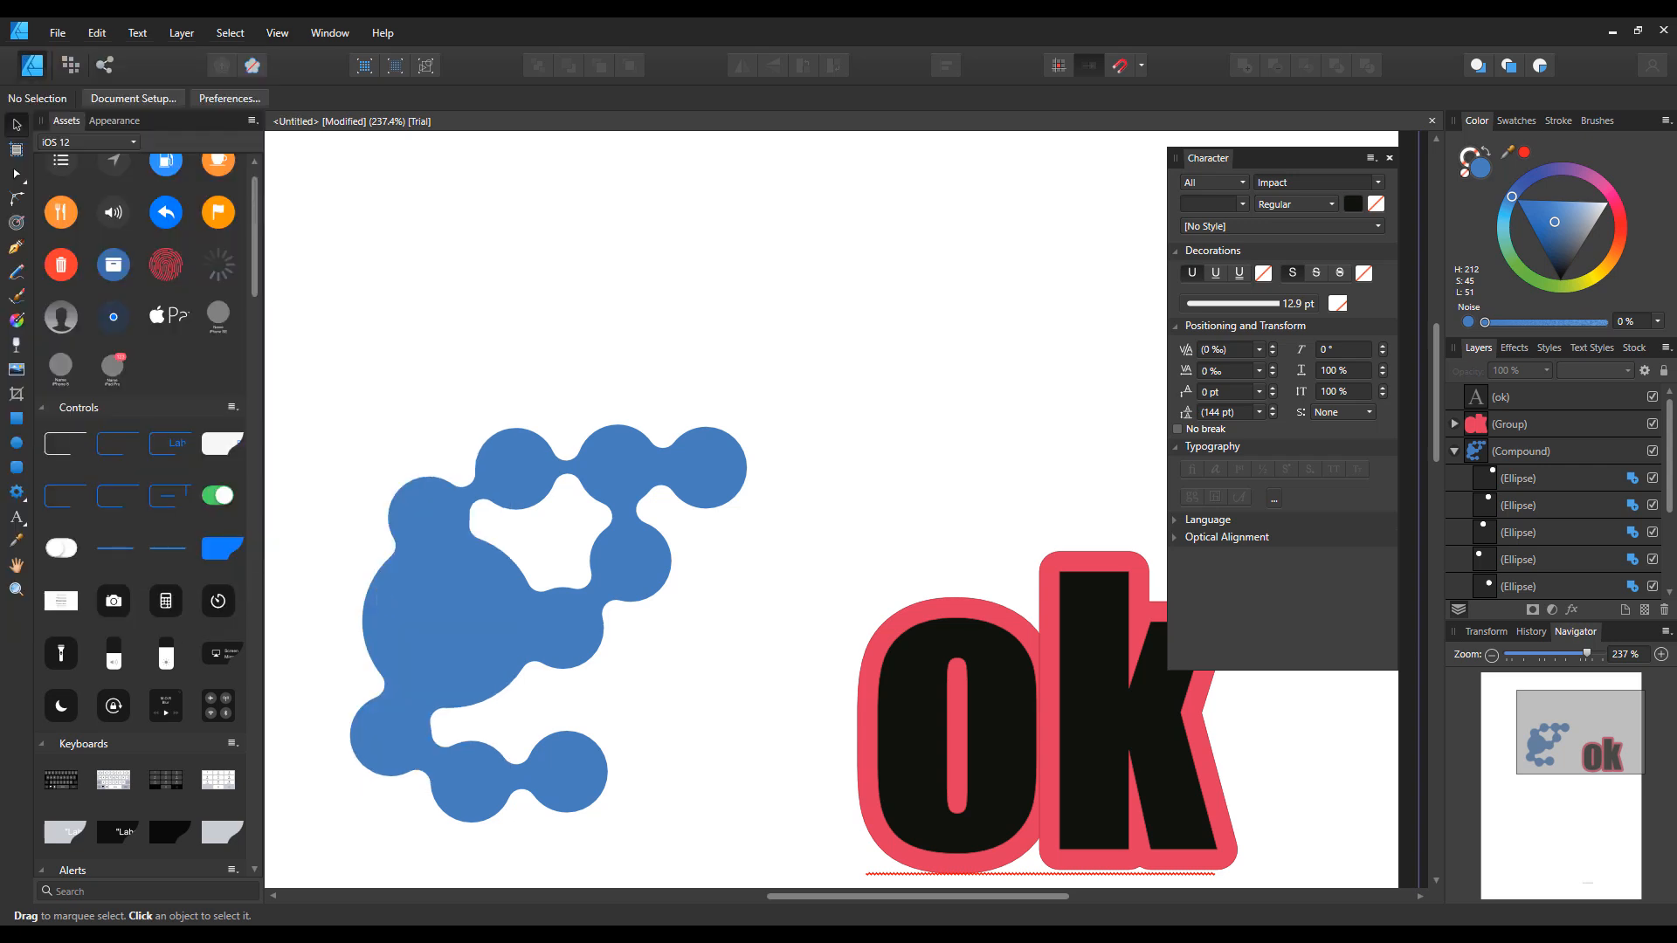
{"action": "left_click_drag", "start_coordinate": [1180, 619], "coordinate": [1292, 691]}
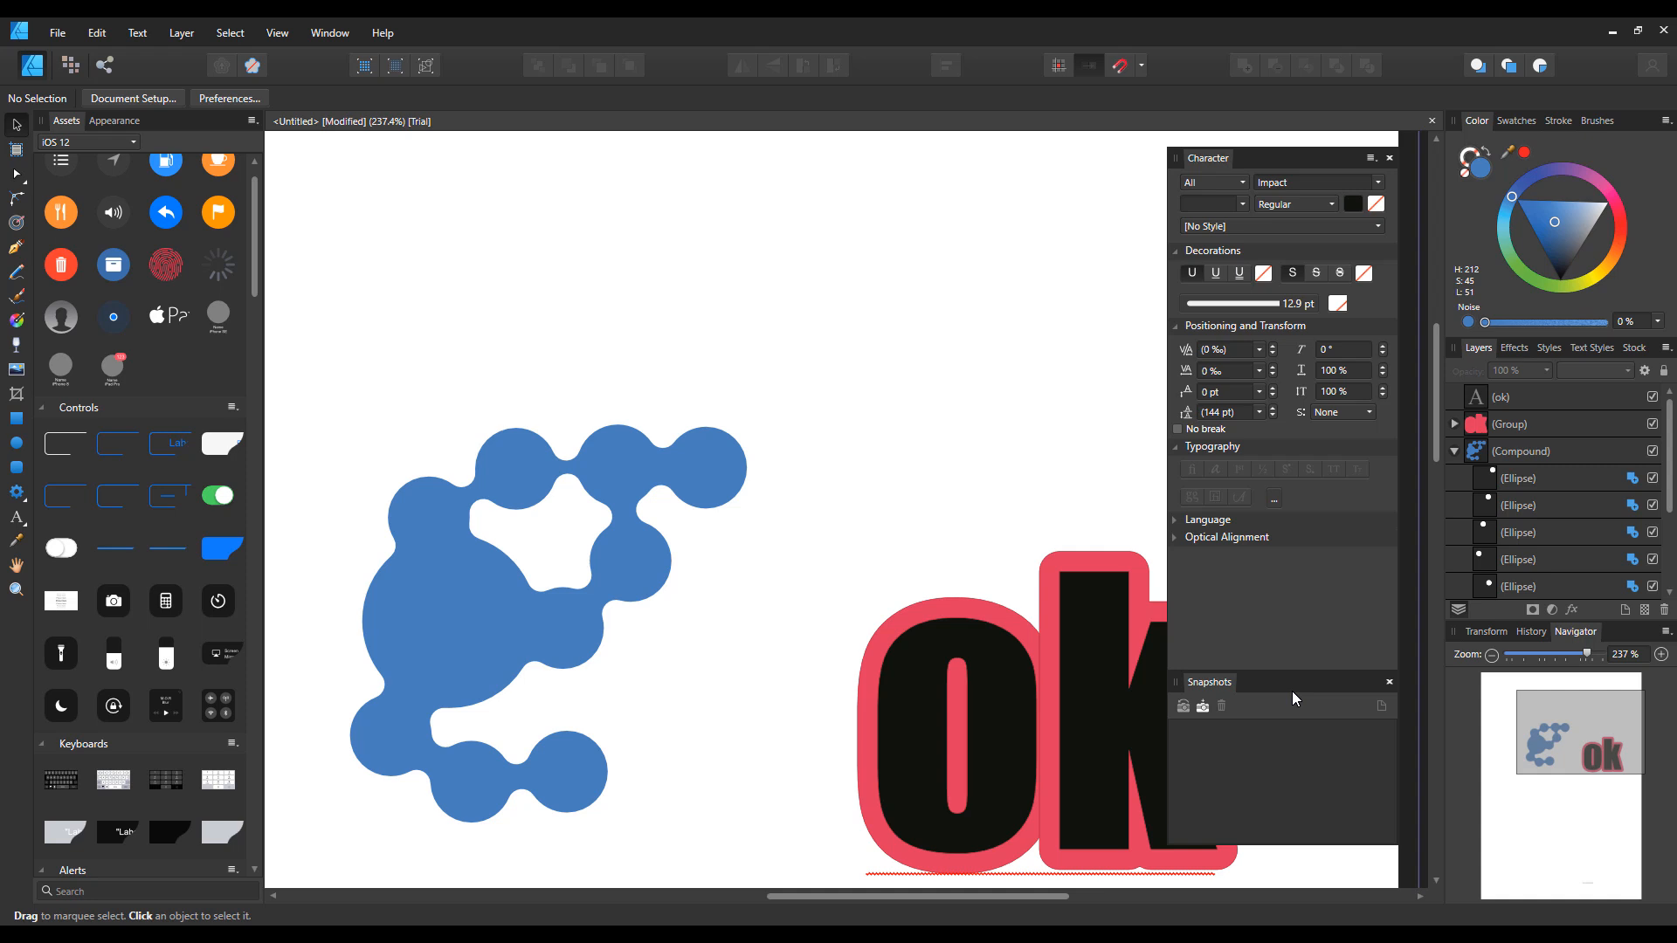
{"action": "left_click_drag", "start_coordinate": [1335, 159], "coordinate": [1361, 144]}
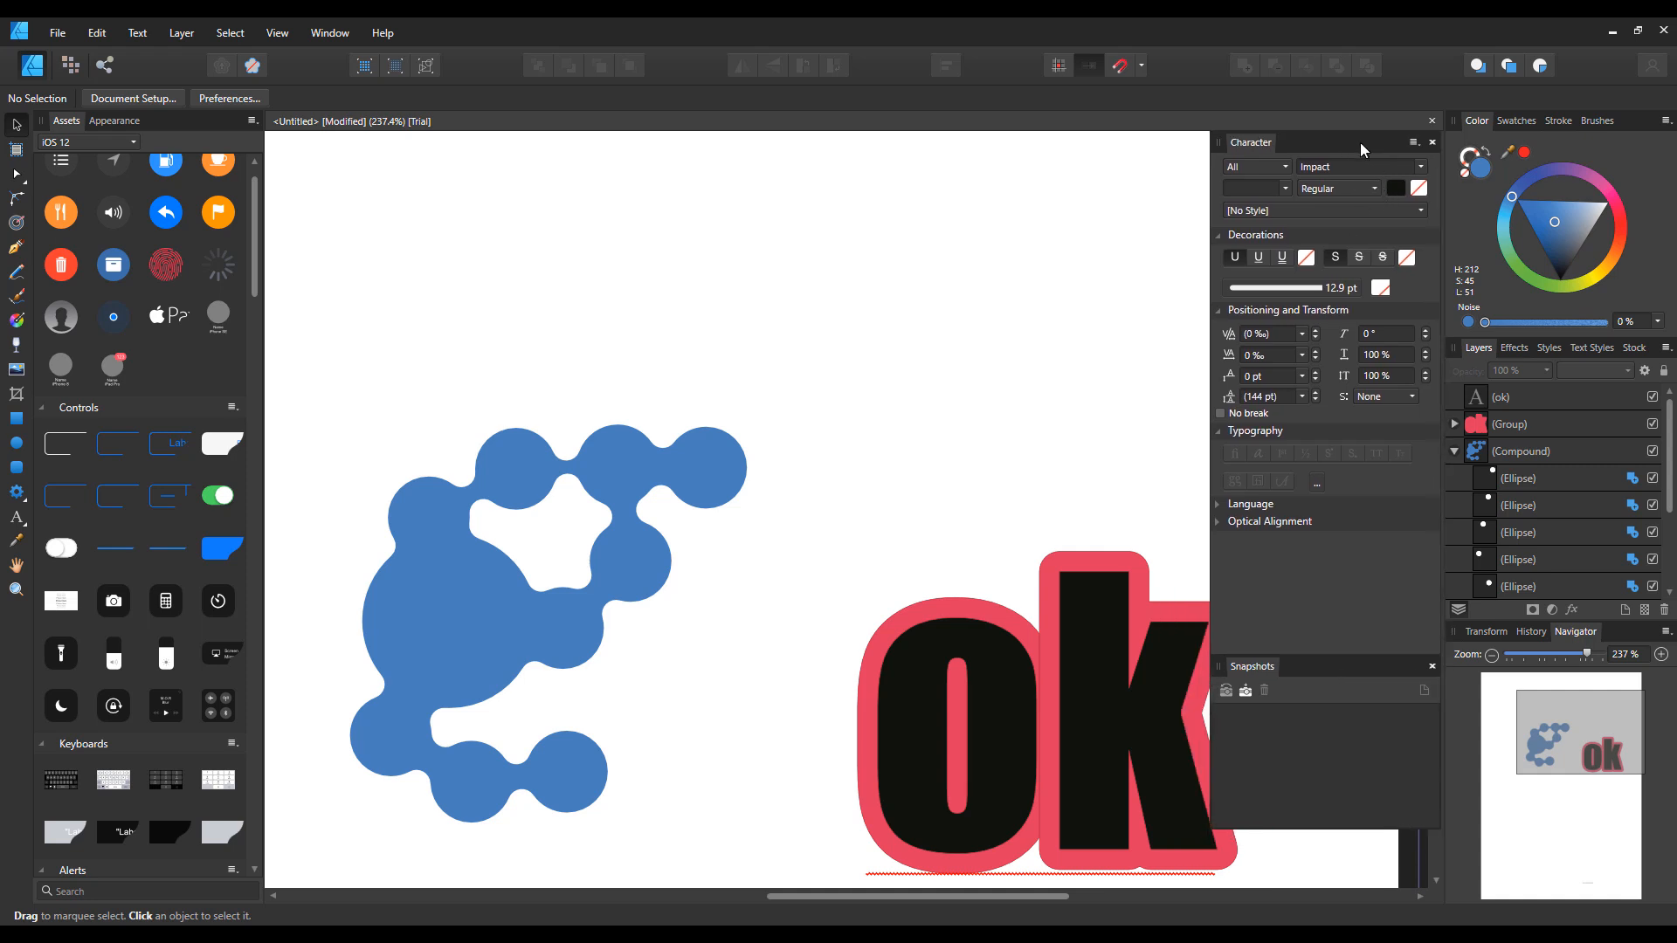
Save the current panel layout as a studio preset named "new"
{"action": "left_click", "coordinate": [227, 39]}
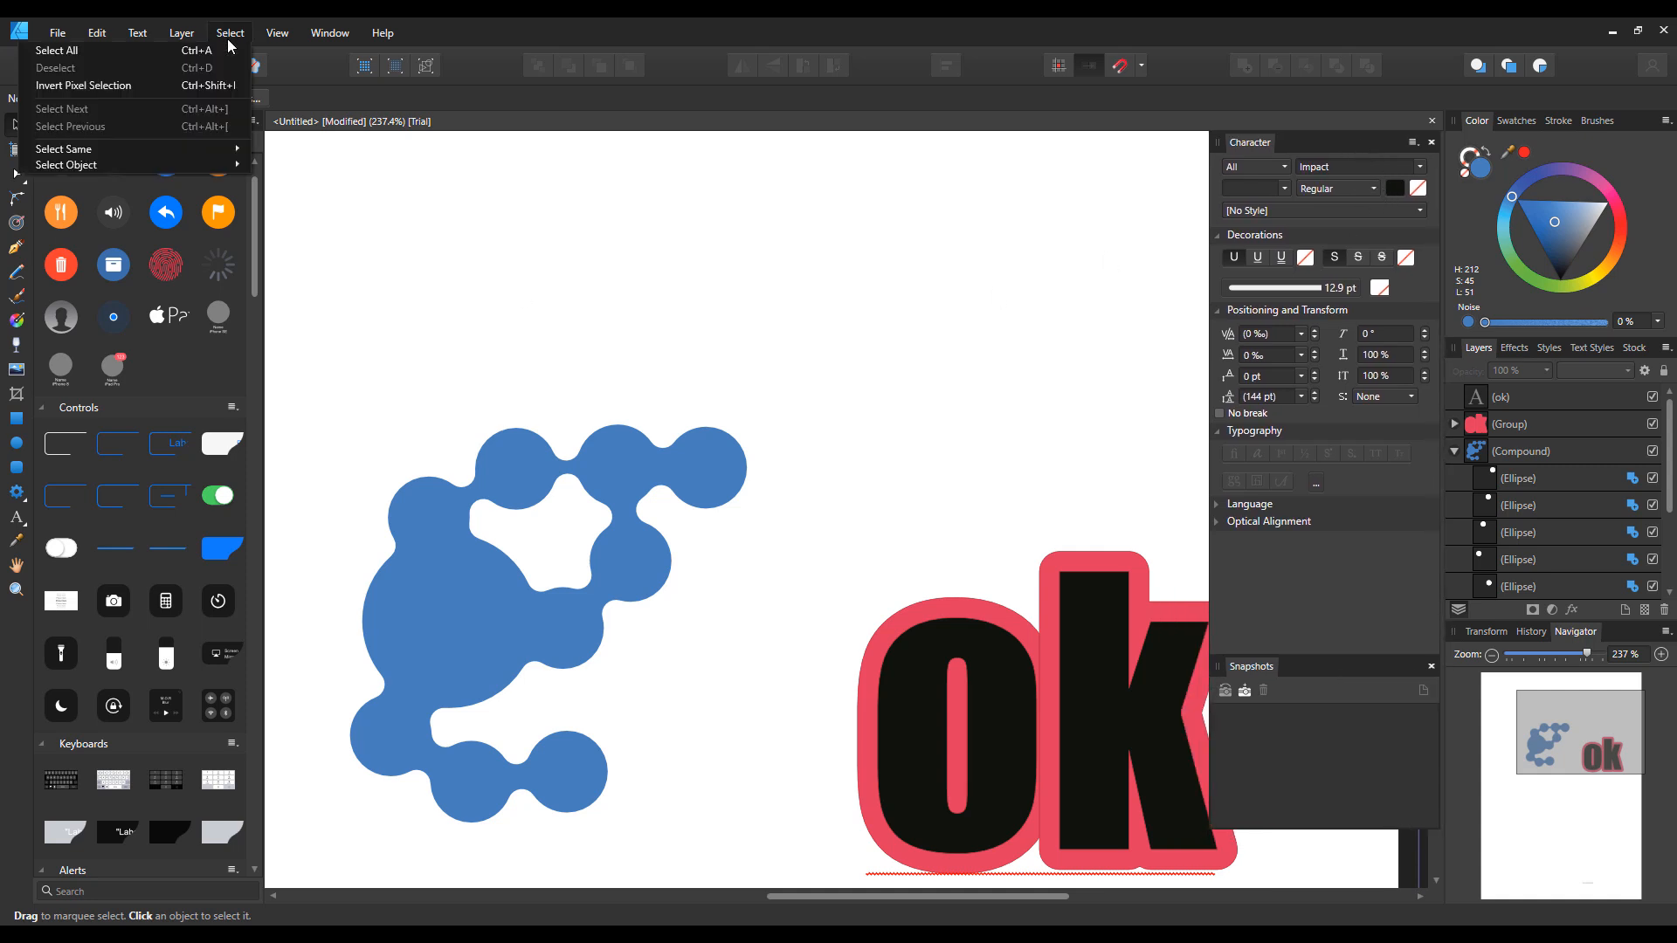
{"action": "mouse_move", "coordinate": [277, 33]}
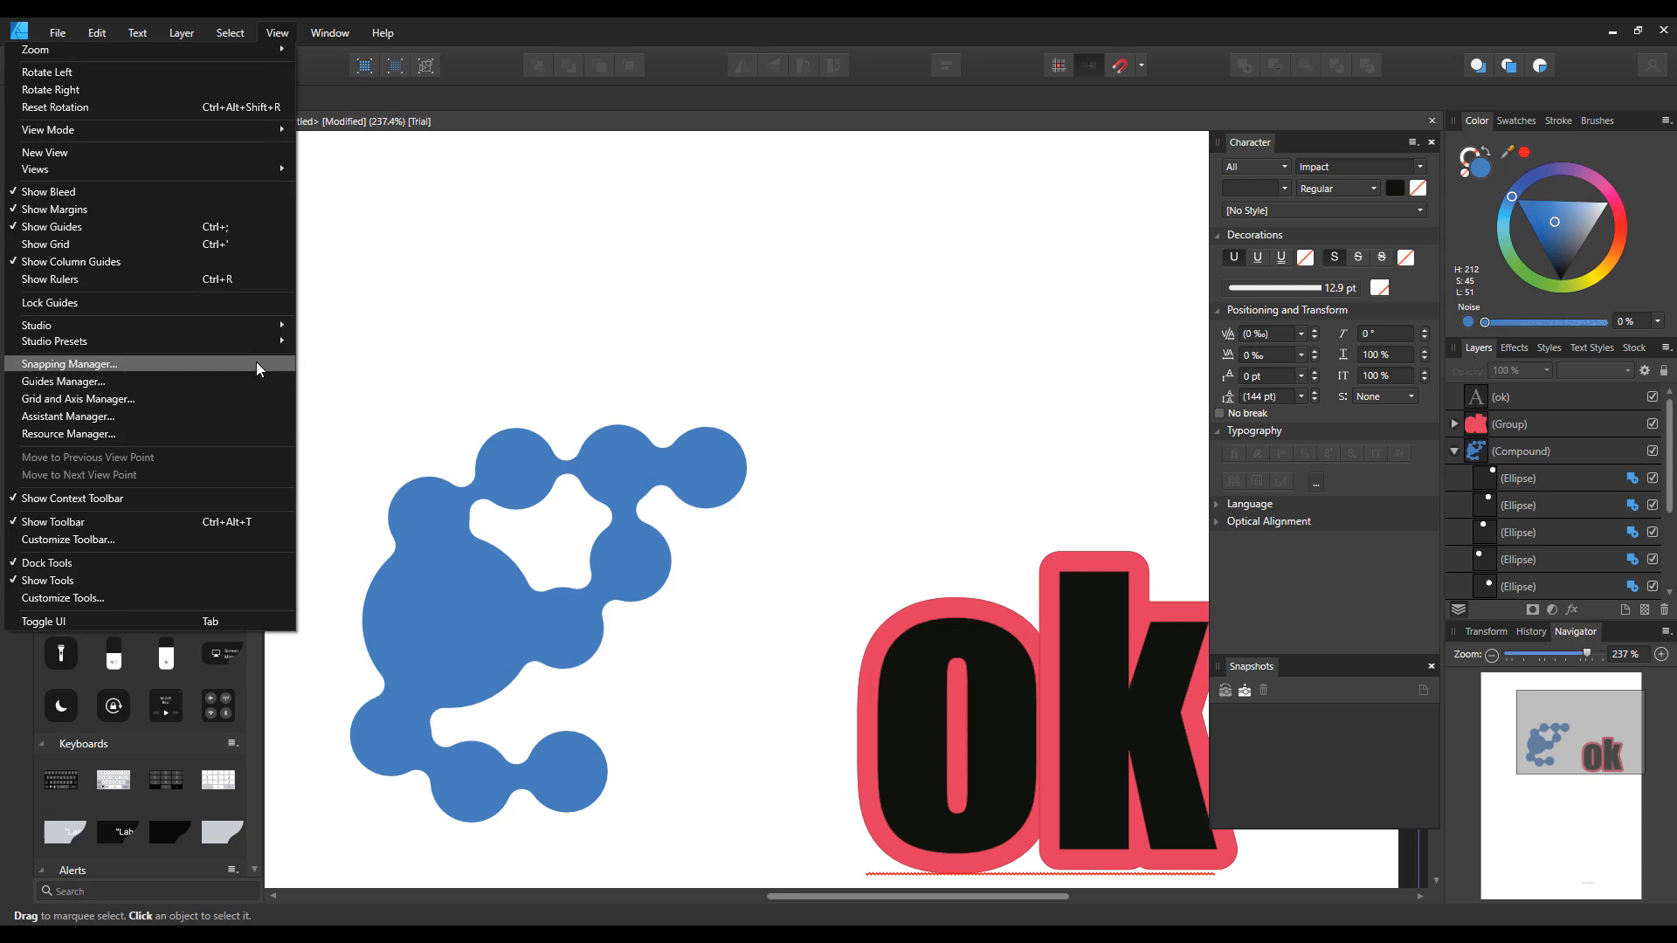
{"action": "mouse_move", "coordinate": [250, 340]}
{"action": "left_click", "coordinate": [361, 343]}
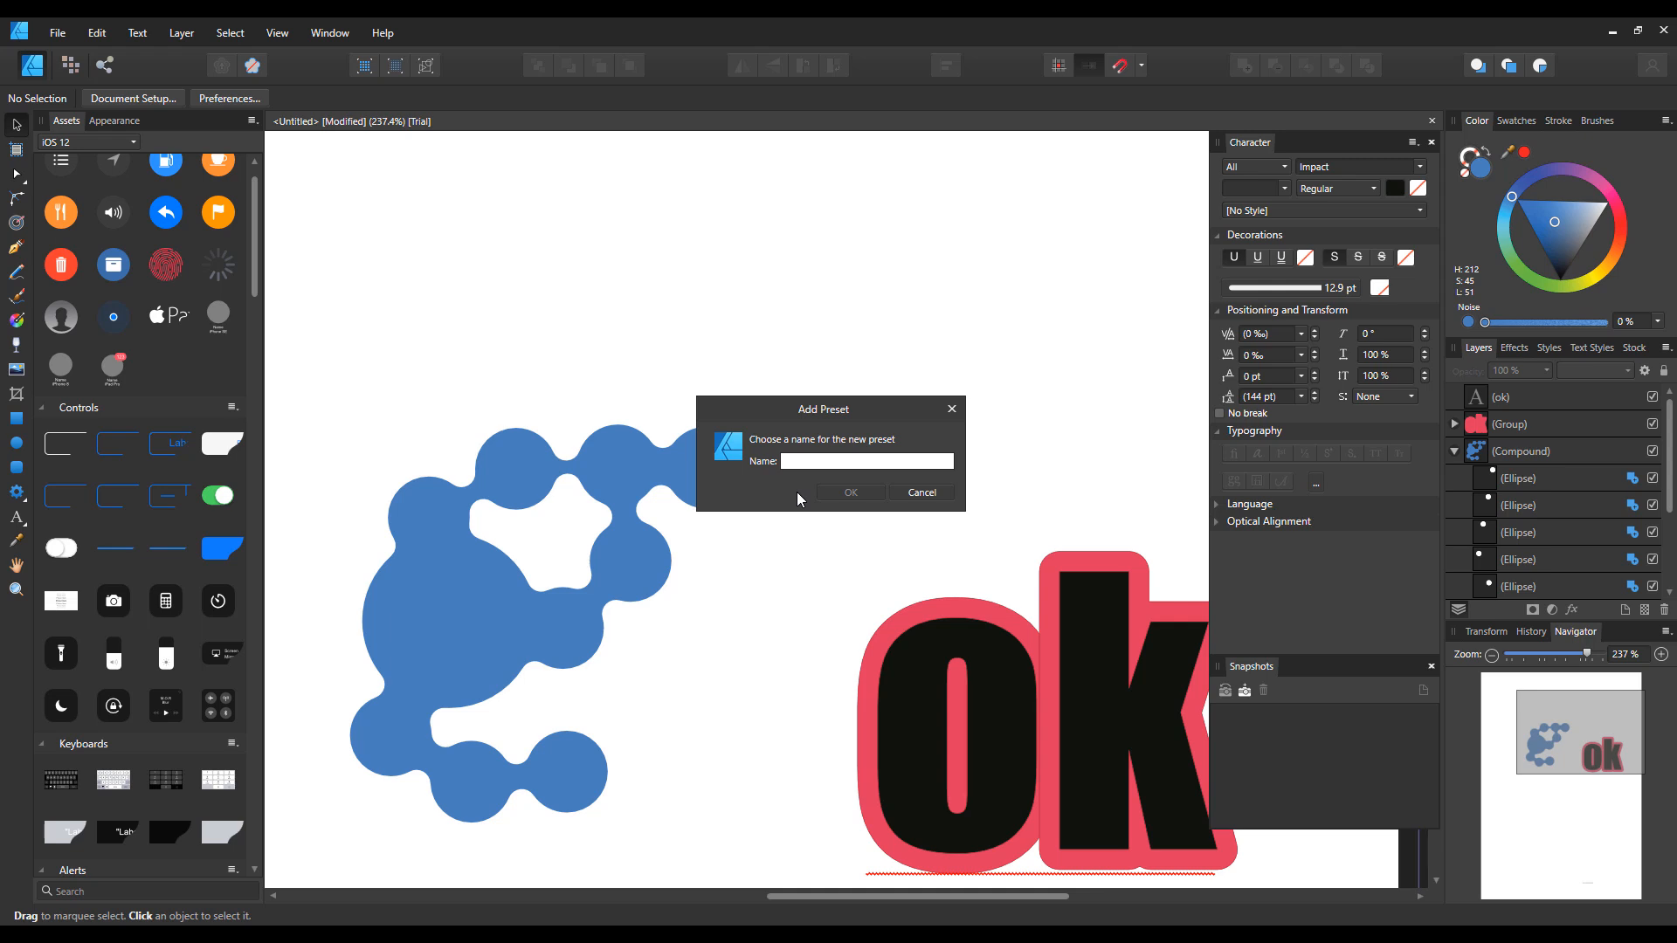
{"action": "type", "text": "r"}
{"action": "left_click", "coordinate": [872, 489]}
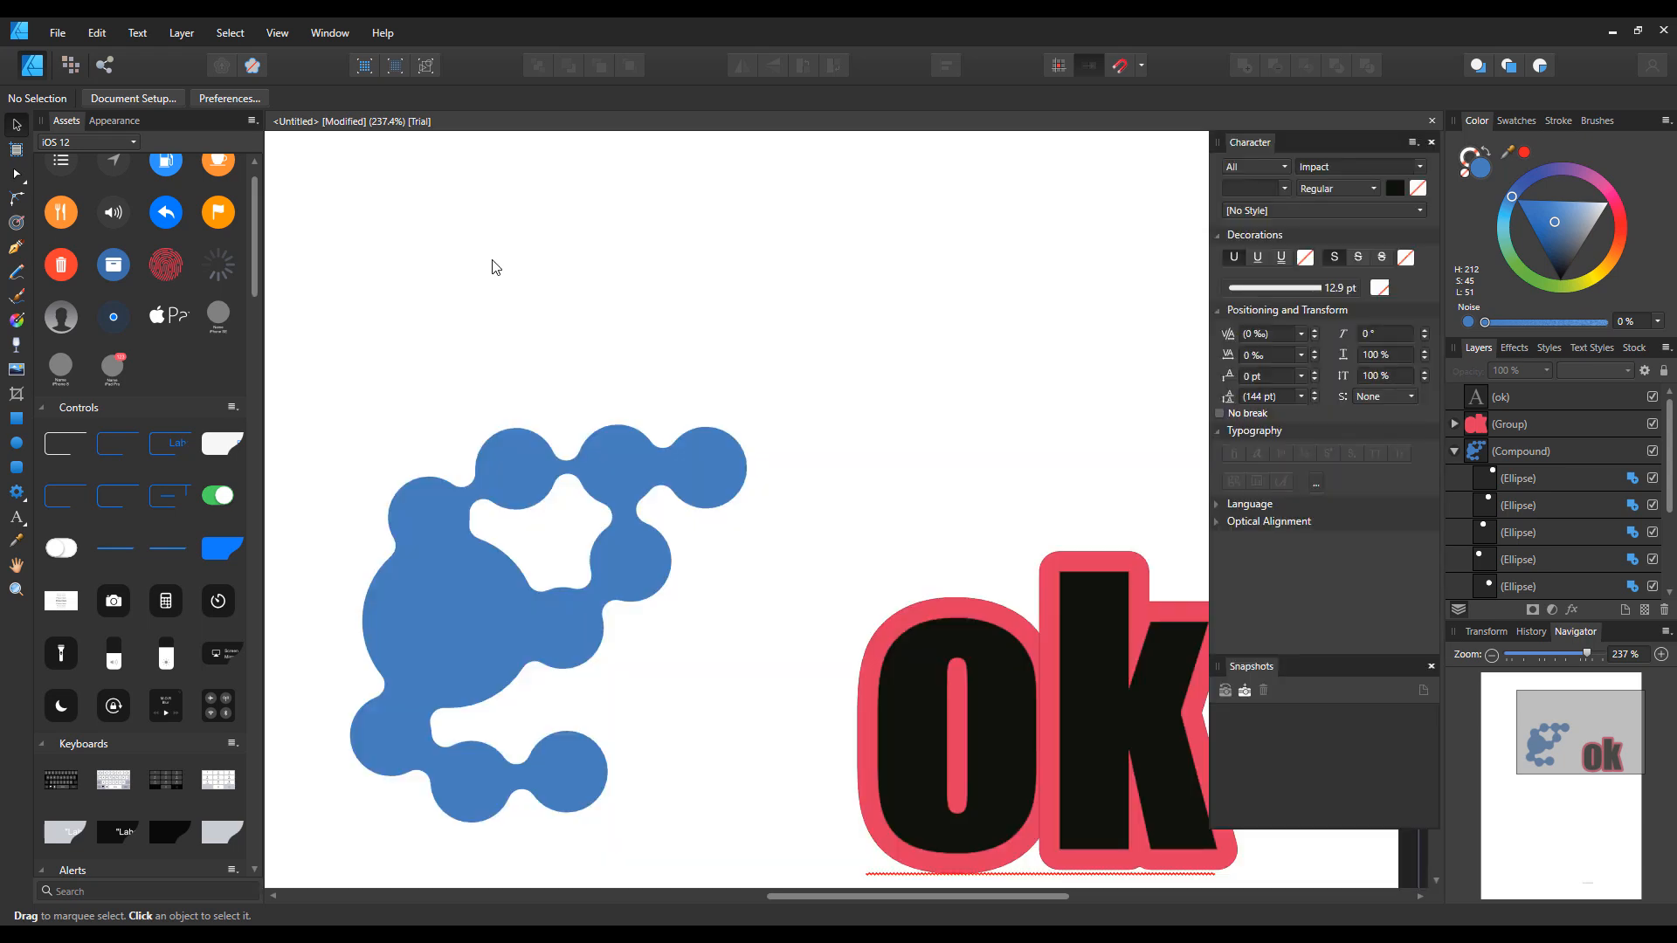
Apply the "new" studio preset to the workspace
{"action": "left_click", "coordinate": [277, 32]}
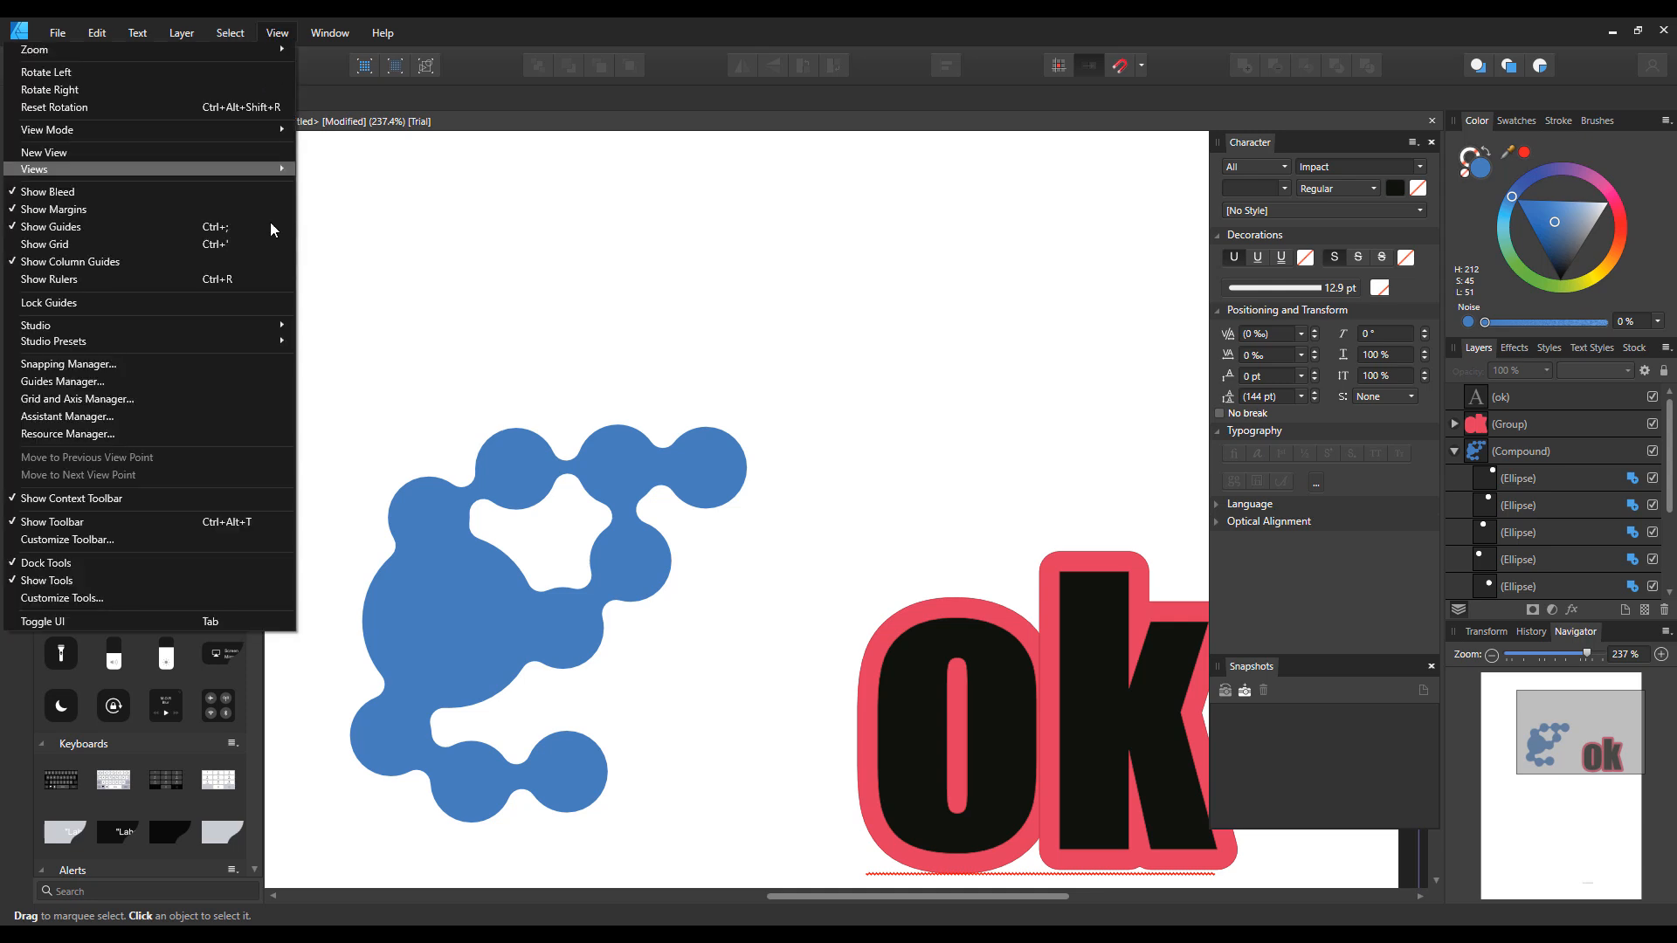
{"action": "mouse_move", "coordinate": [251, 333]}
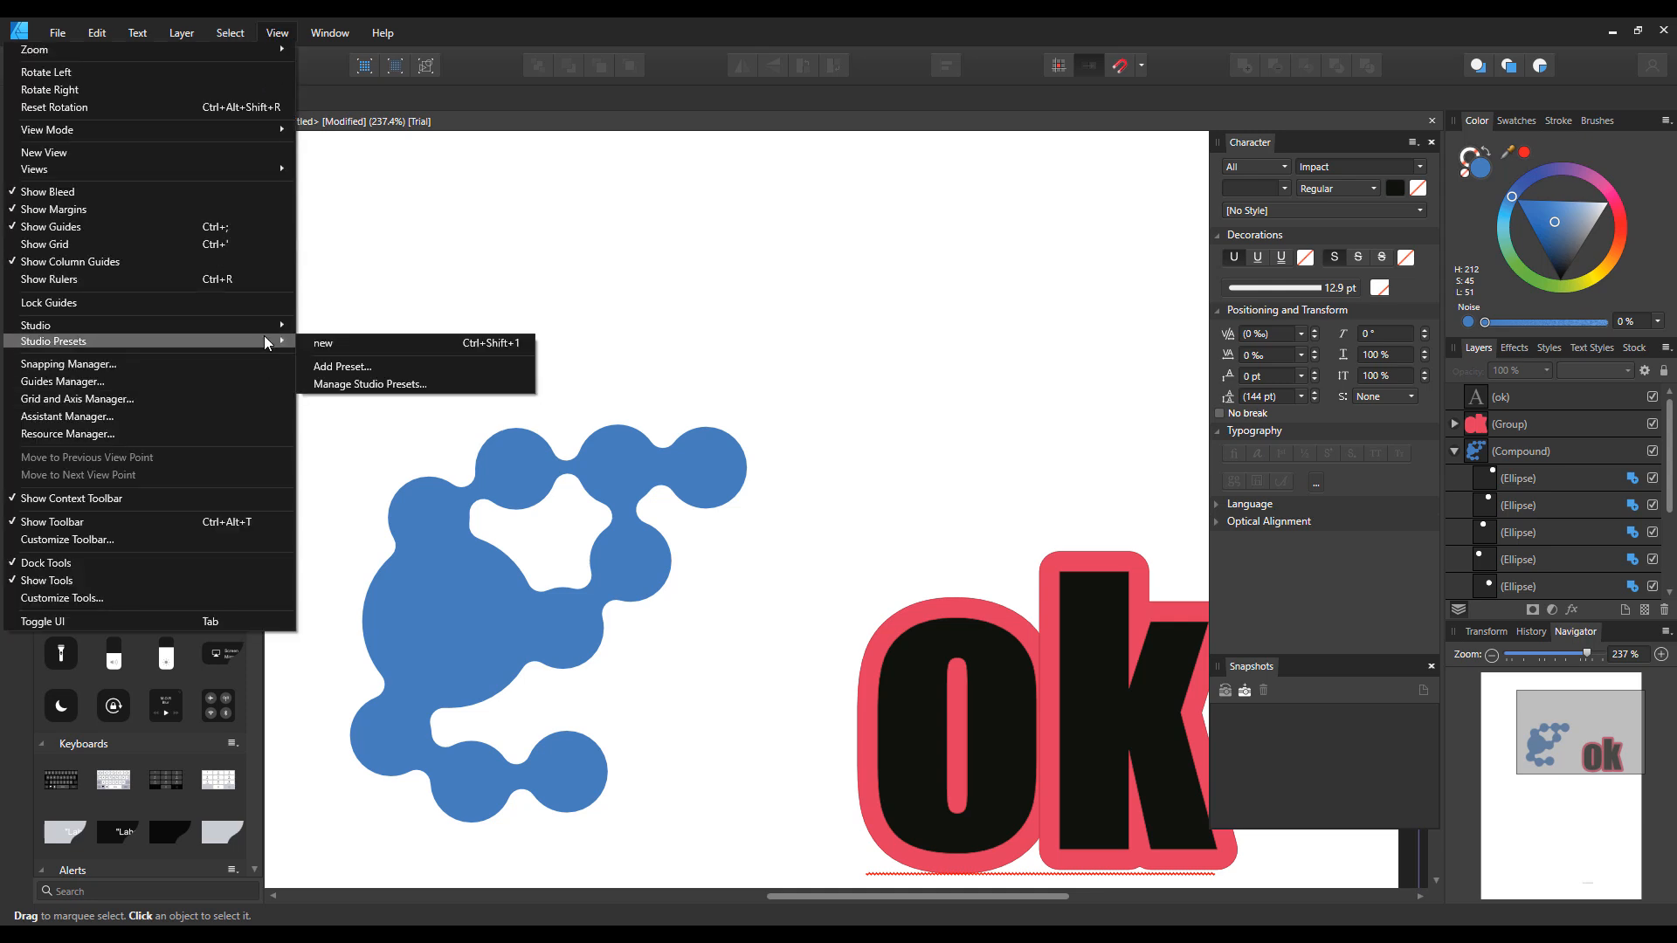
{"action": "left_click", "coordinate": [428, 342]}
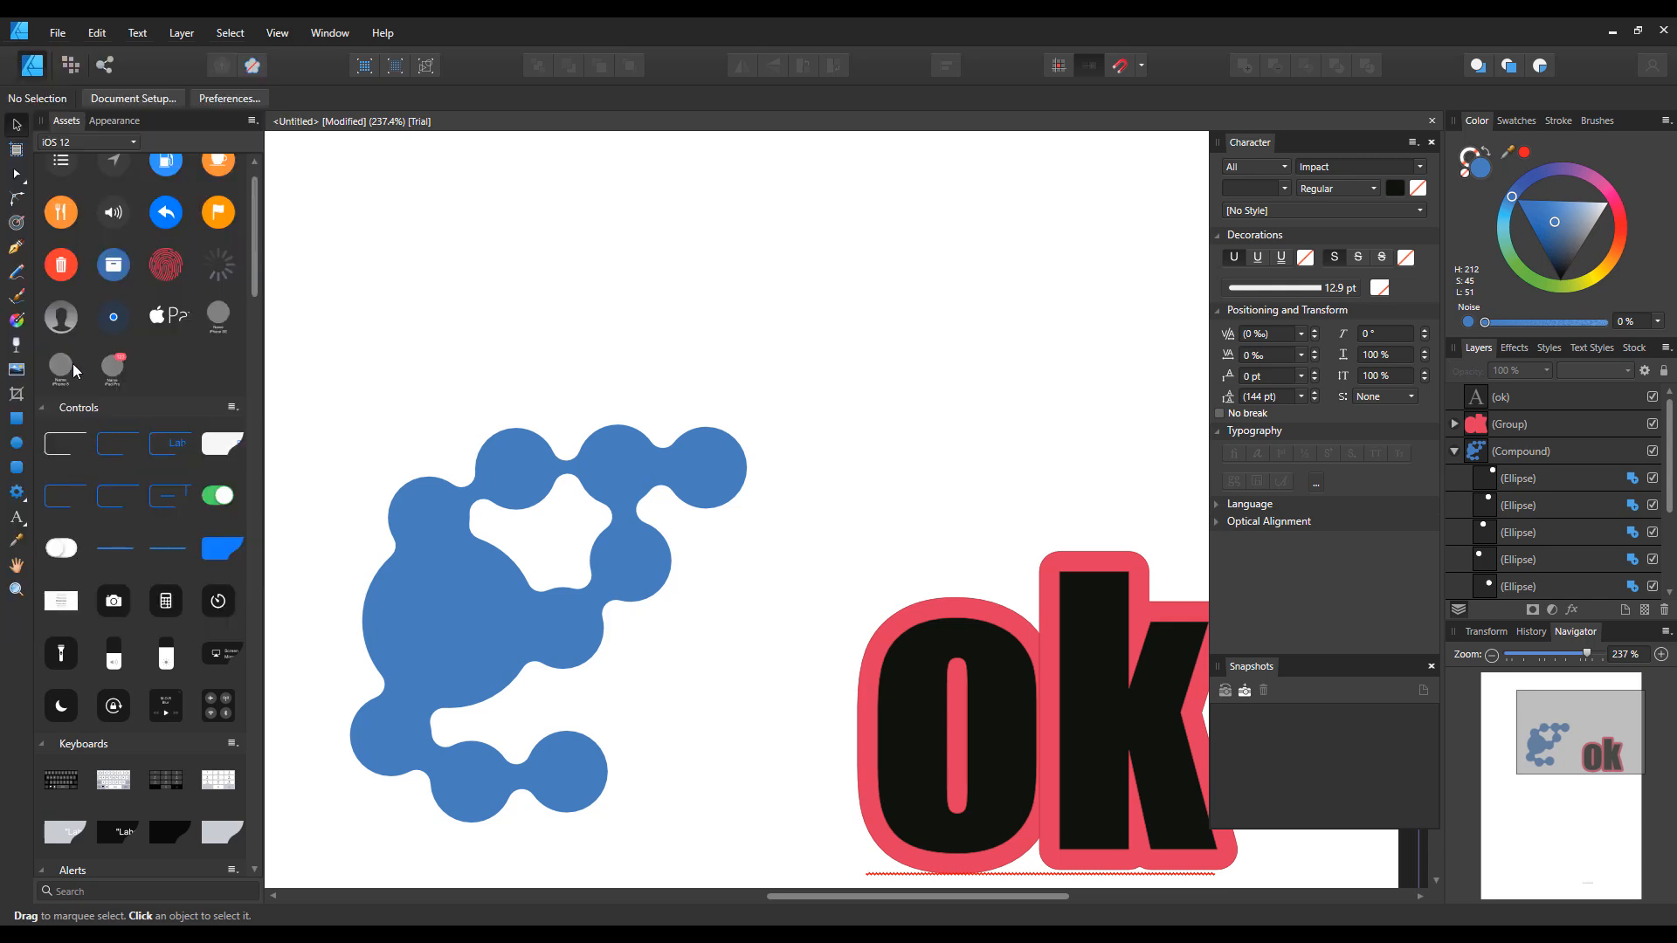
Draw a blue rounded rectangle in the empty area above the "ok" text
{"action": "left_click", "coordinate": [17, 470]}
{"action": "left_click_drag", "start_coordinate": [809, 288], "coordinate": [991, 456]}
{"action": "scroll", "coordinate": [169, 305], "scroll_direction": "up", "scroll_amount": 1}
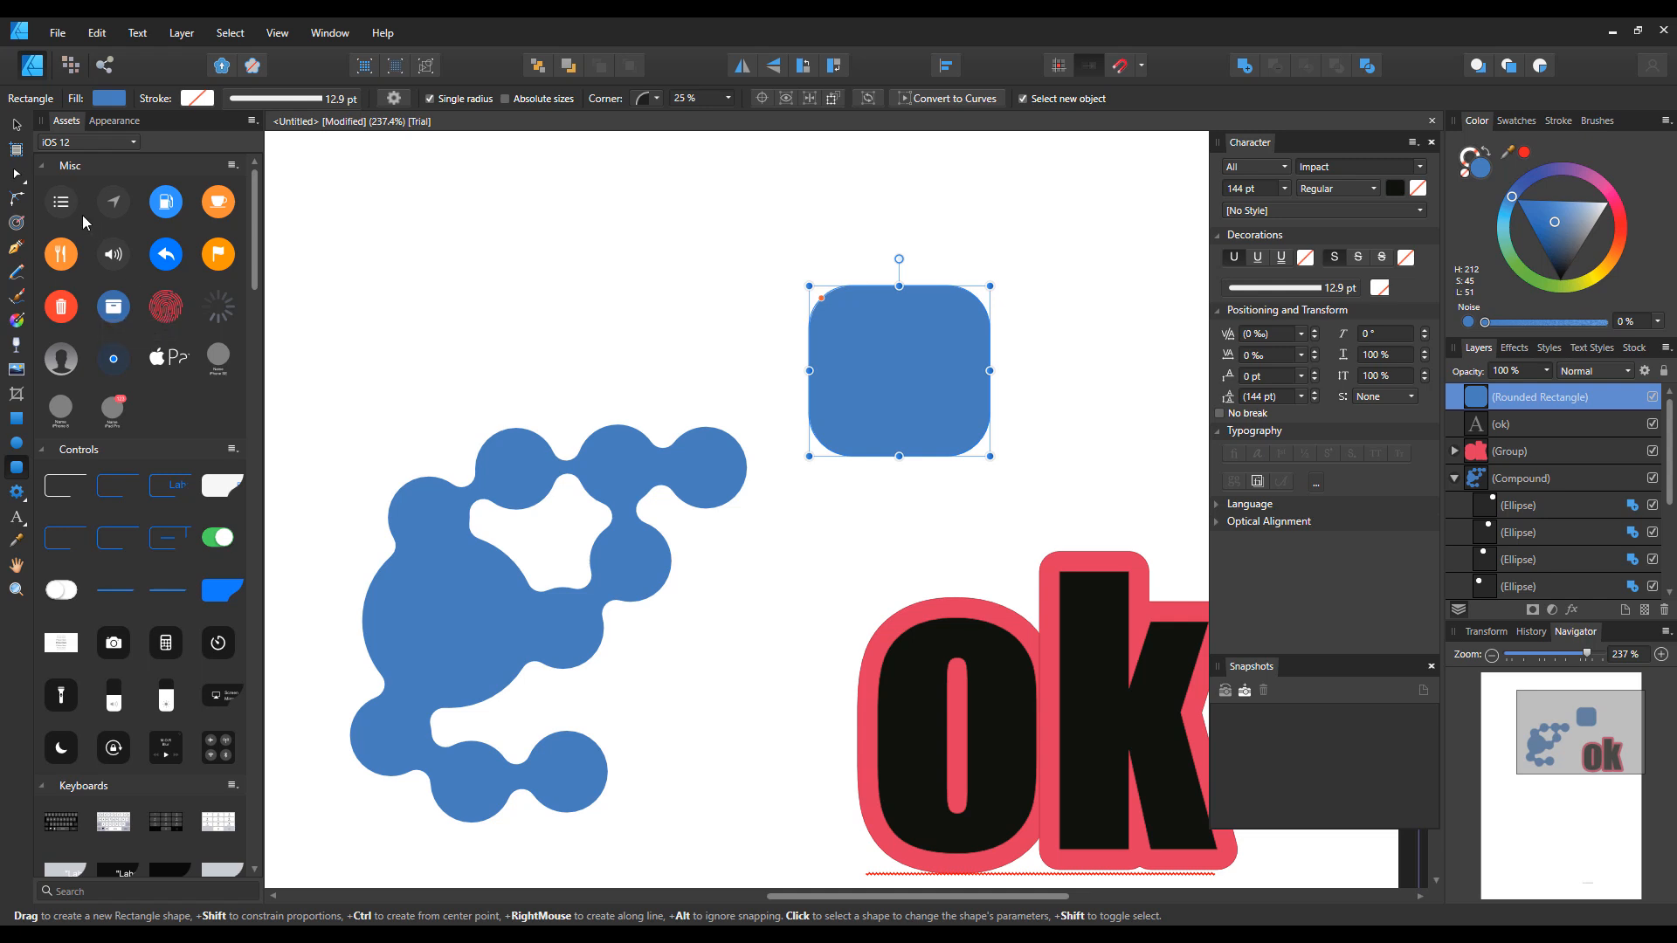
Draw an open S-shaped wavy curve with four nodes above the circle chain using the Pen tool
{"action": "left_click", "coordinate": [16, 247]}
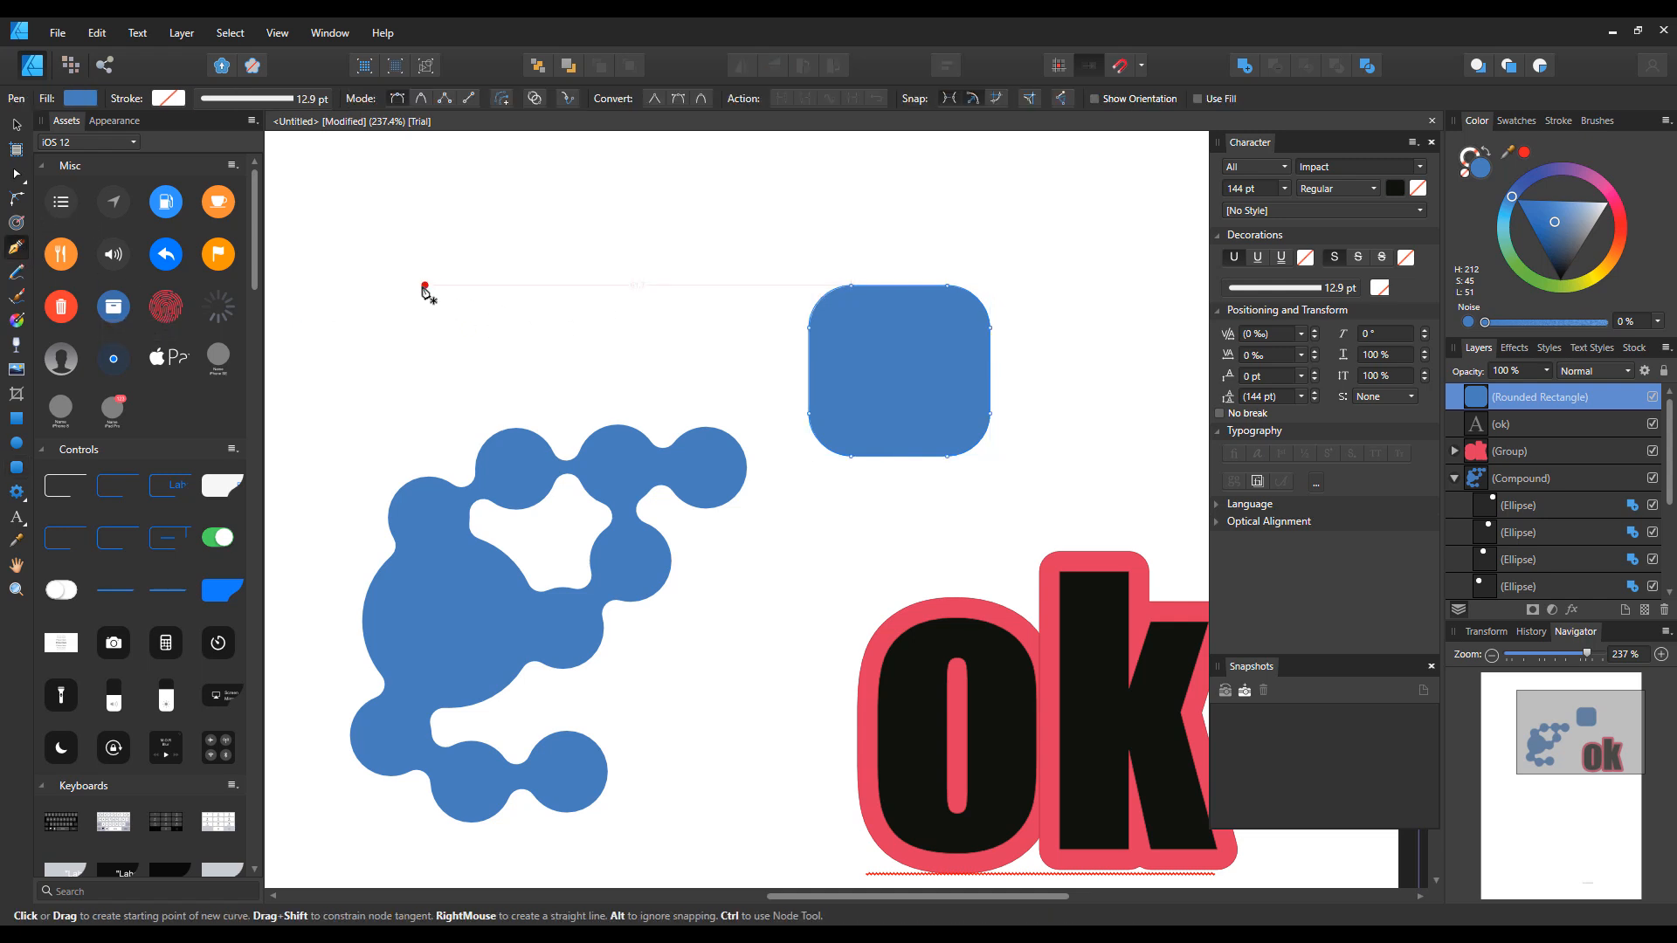
{"action": "left_click", "coordinate": [423, 285]}
{"action": "left_click_drag", "start_coordinate": [573, 236], "coordinate": [658, 265]}
{"action": "left_click_drag", "start_coordinate": [668, 343], "coordinate": [736, 358]}
{"action": "left_click_drag", "start_coordinate": [814, 256], "coordinate": [888, 250]}
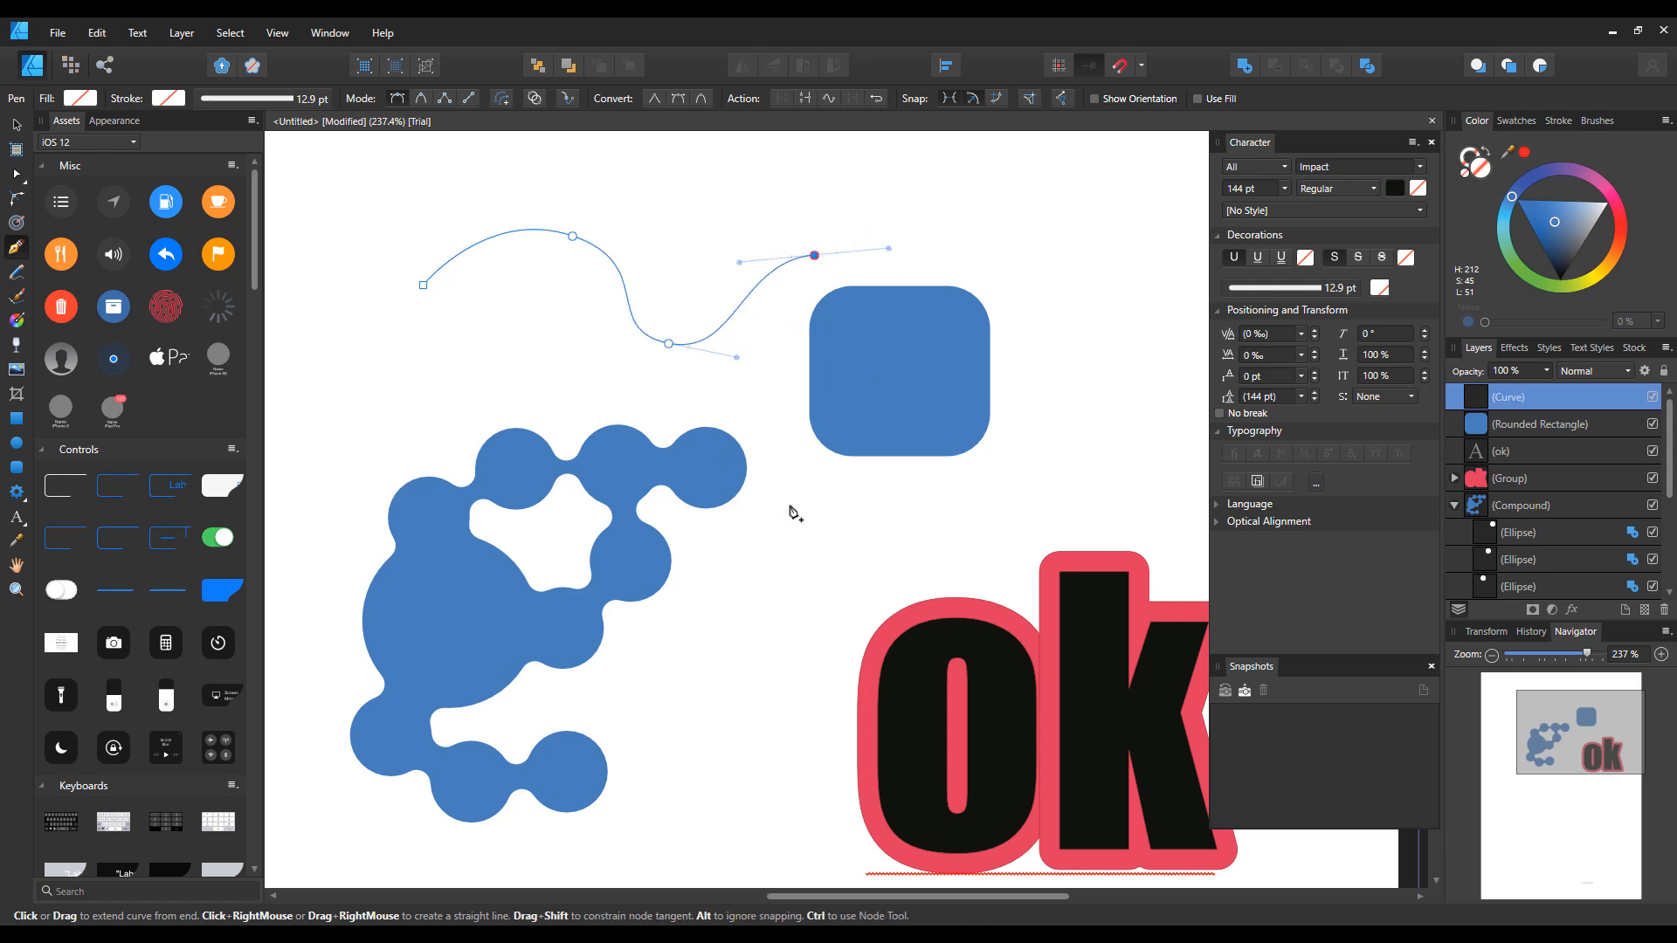
Add the art text "0001" at 20 pt above the blue rounded rectangle
{"action": "left_click", "coordinate": [15, 516]}
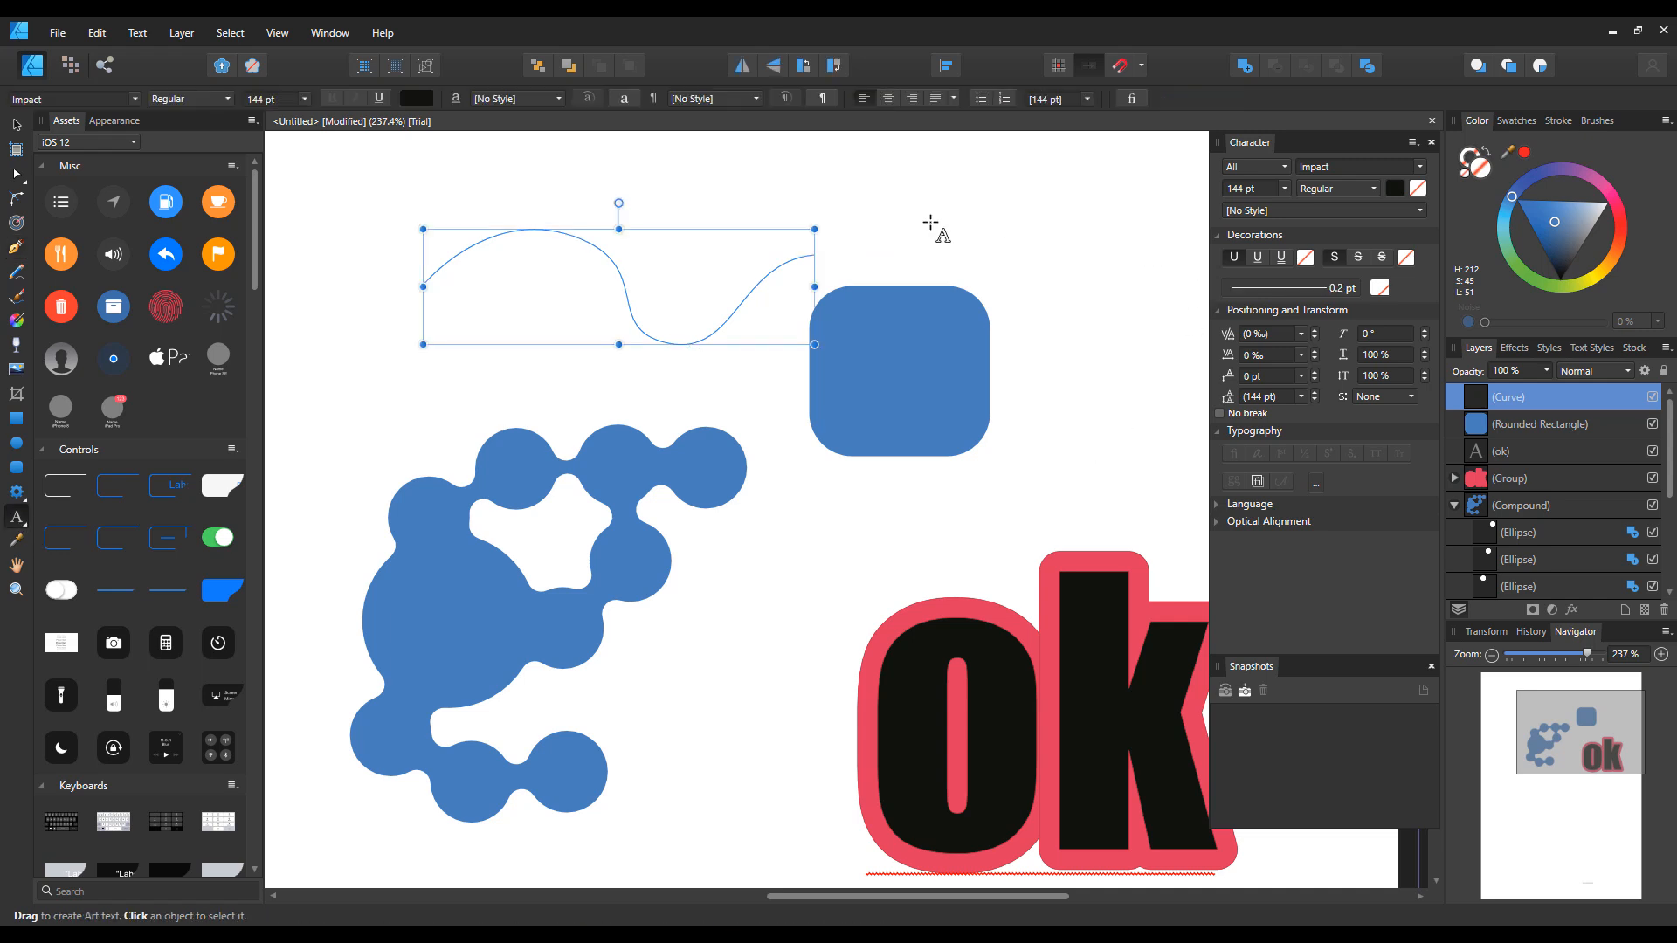
{"action": "left_click", "coordinate": [304, 99]}
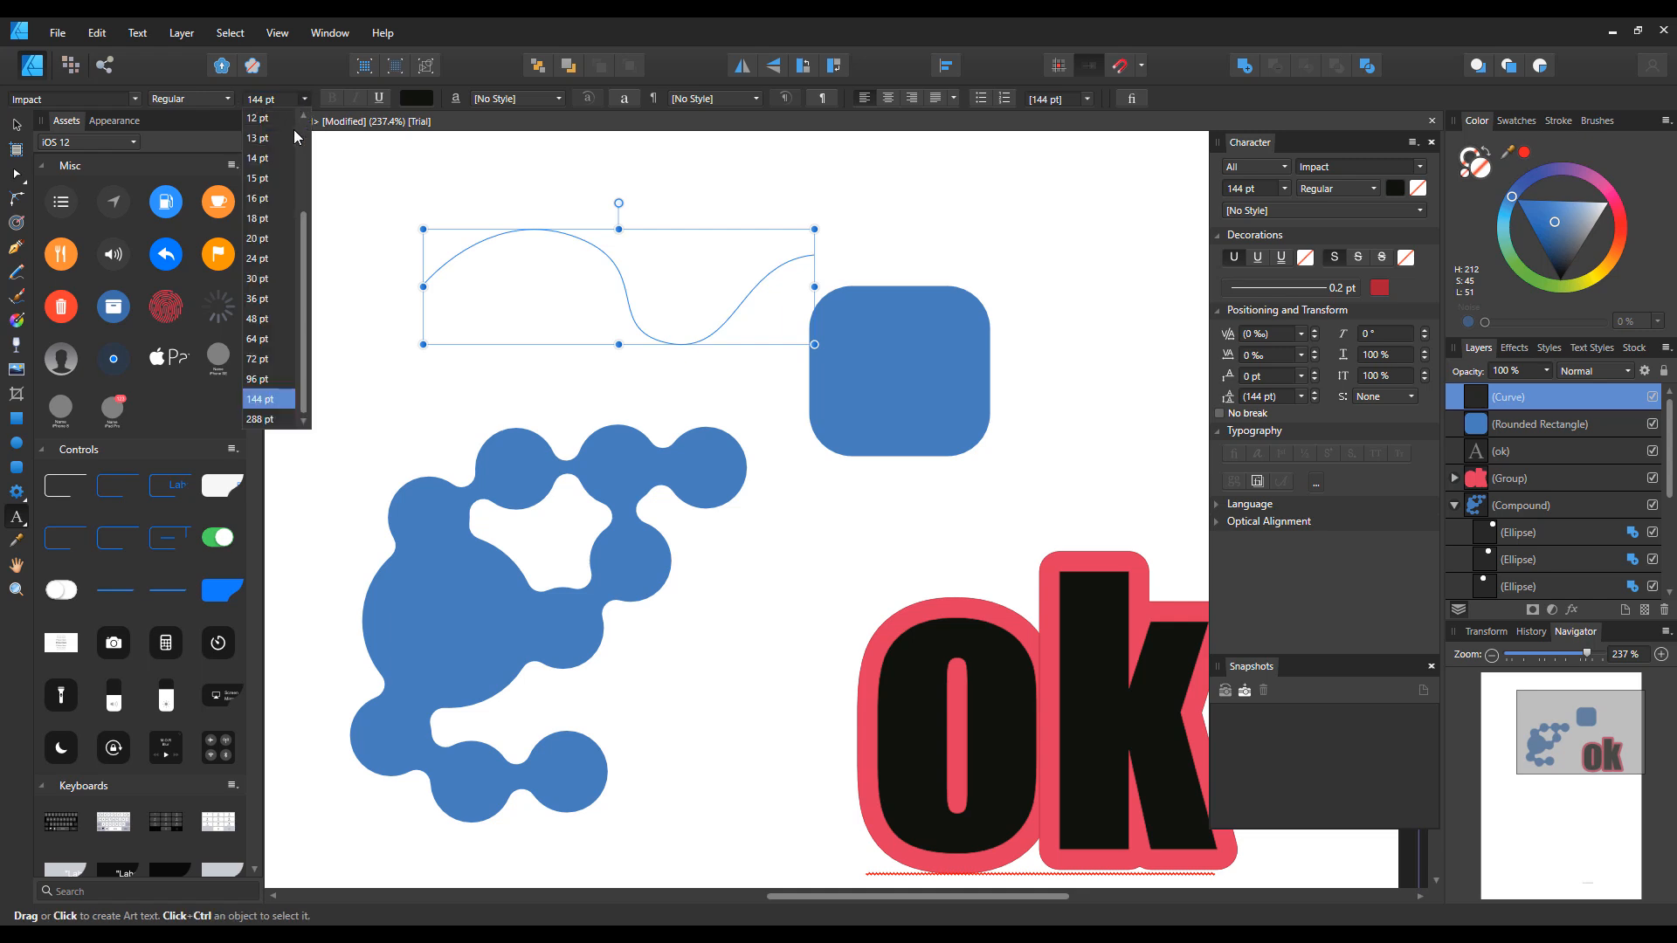
{"action": "left_click", "coordinate": [269, 238]}
{"action": "left_click", "coordinate": [874, 220]}
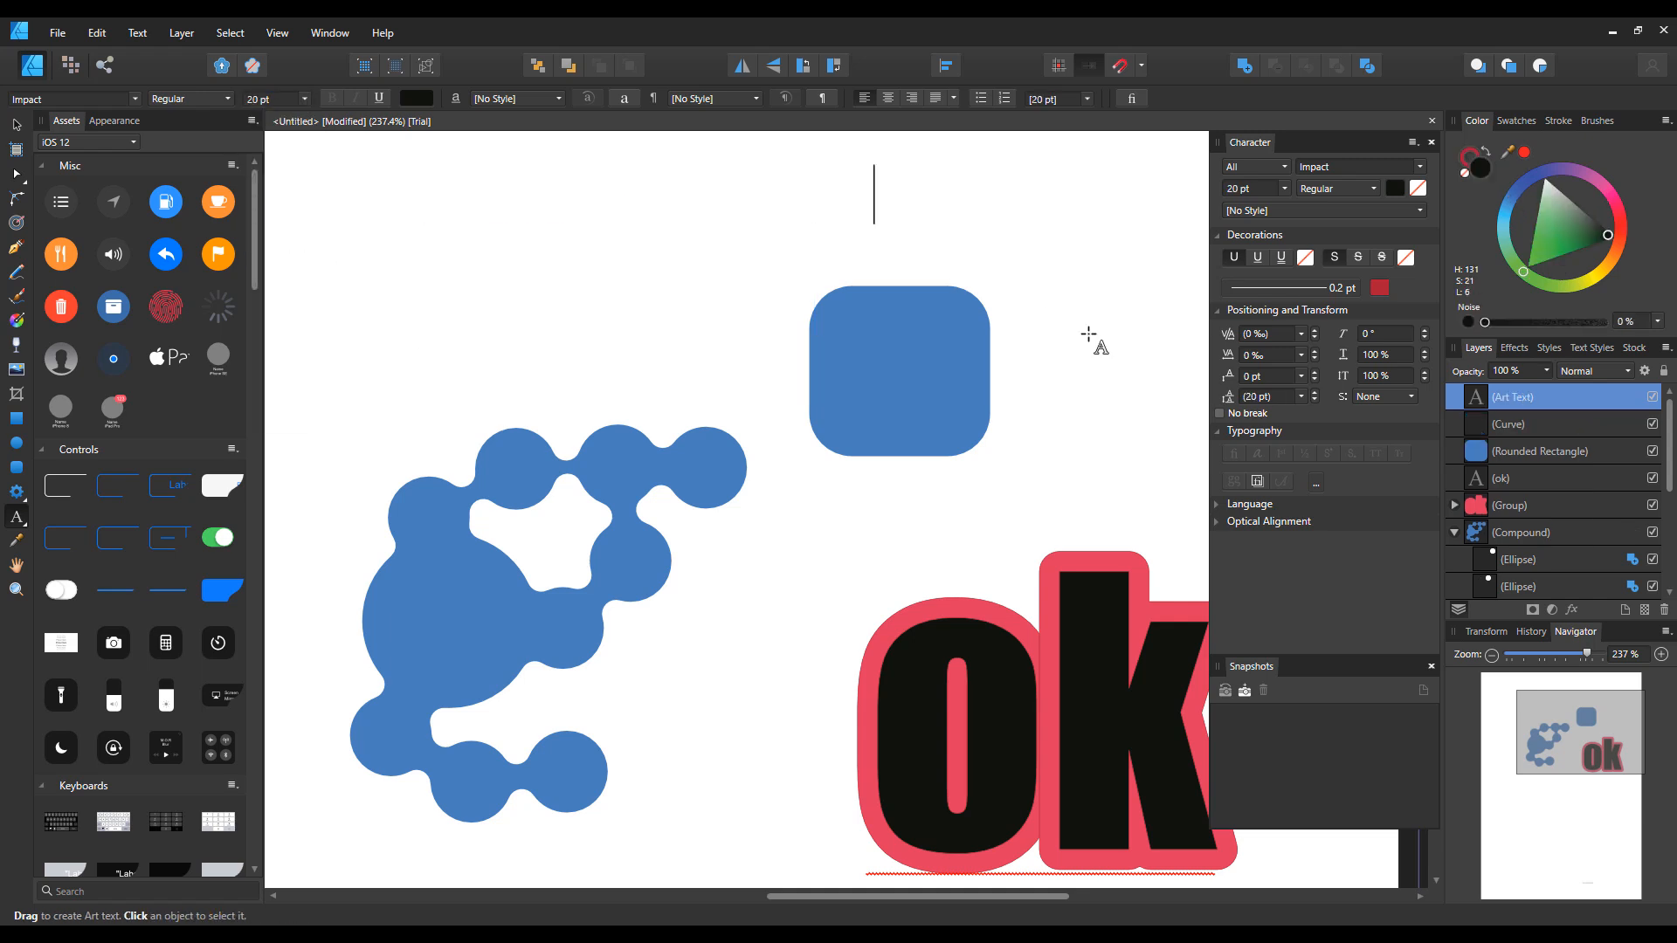
{"action": "type", "text": "0001"}
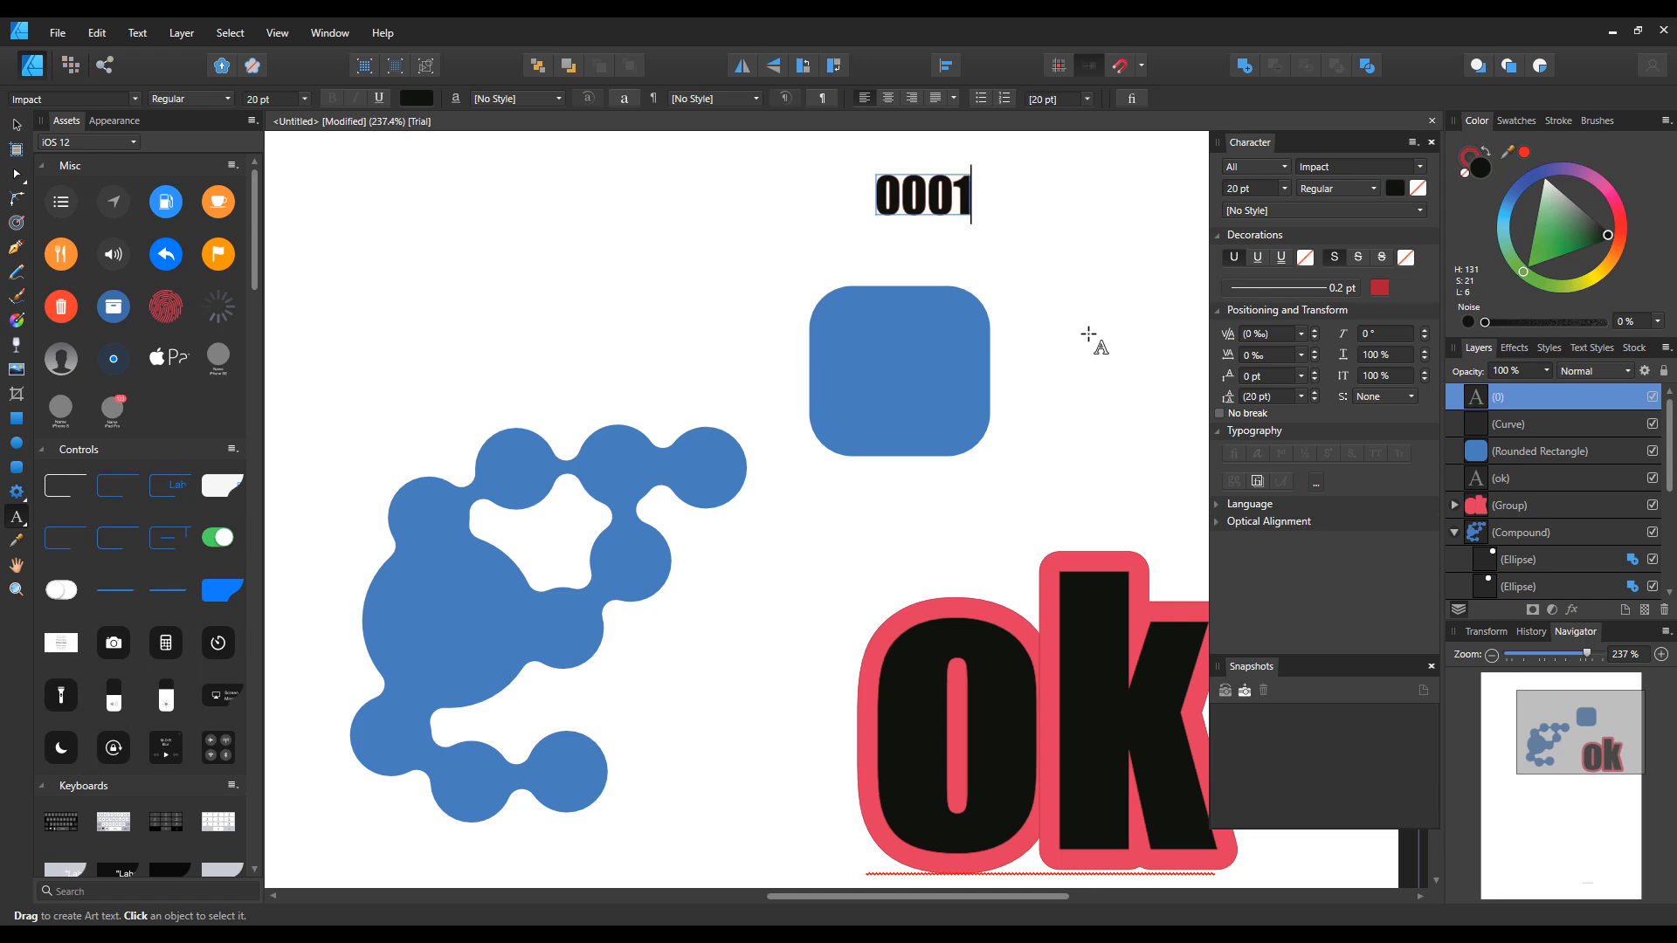
{"action": "key", "text": "Escape"}
{"action": "left_click", "coordinate": [17, 125]}
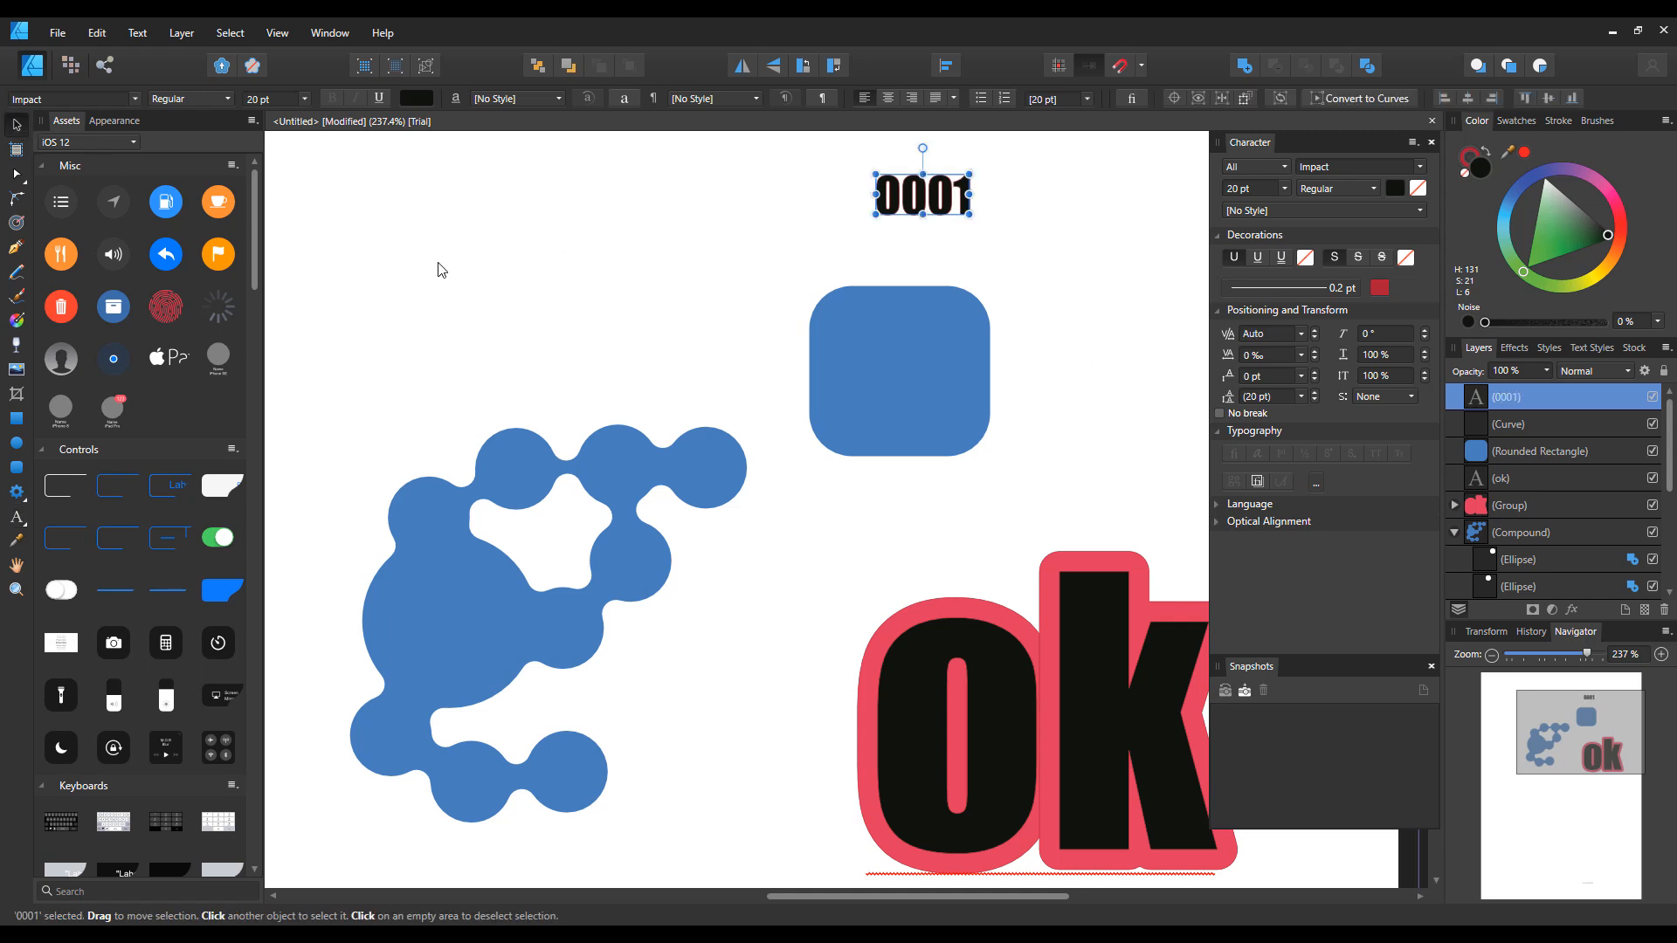
Clear the selection and select all objects of type Curves in the document
{"action": "left_click", "coordinate": [461, 307]}
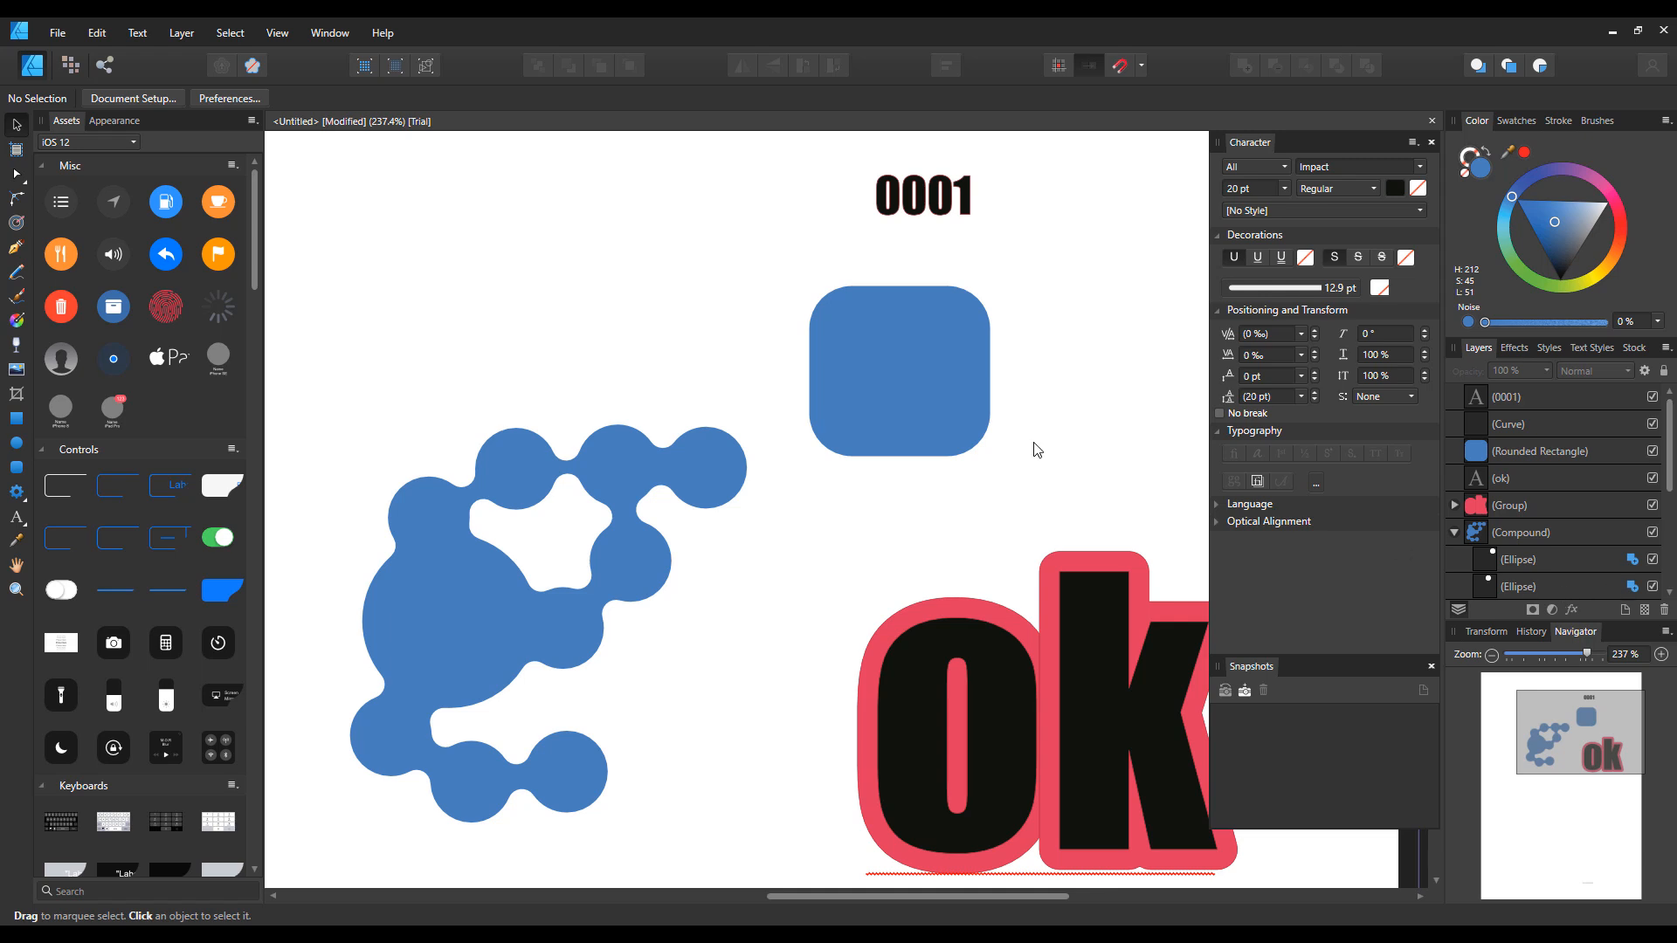
{"action": "left_click", "coordinate": [252, 38]}
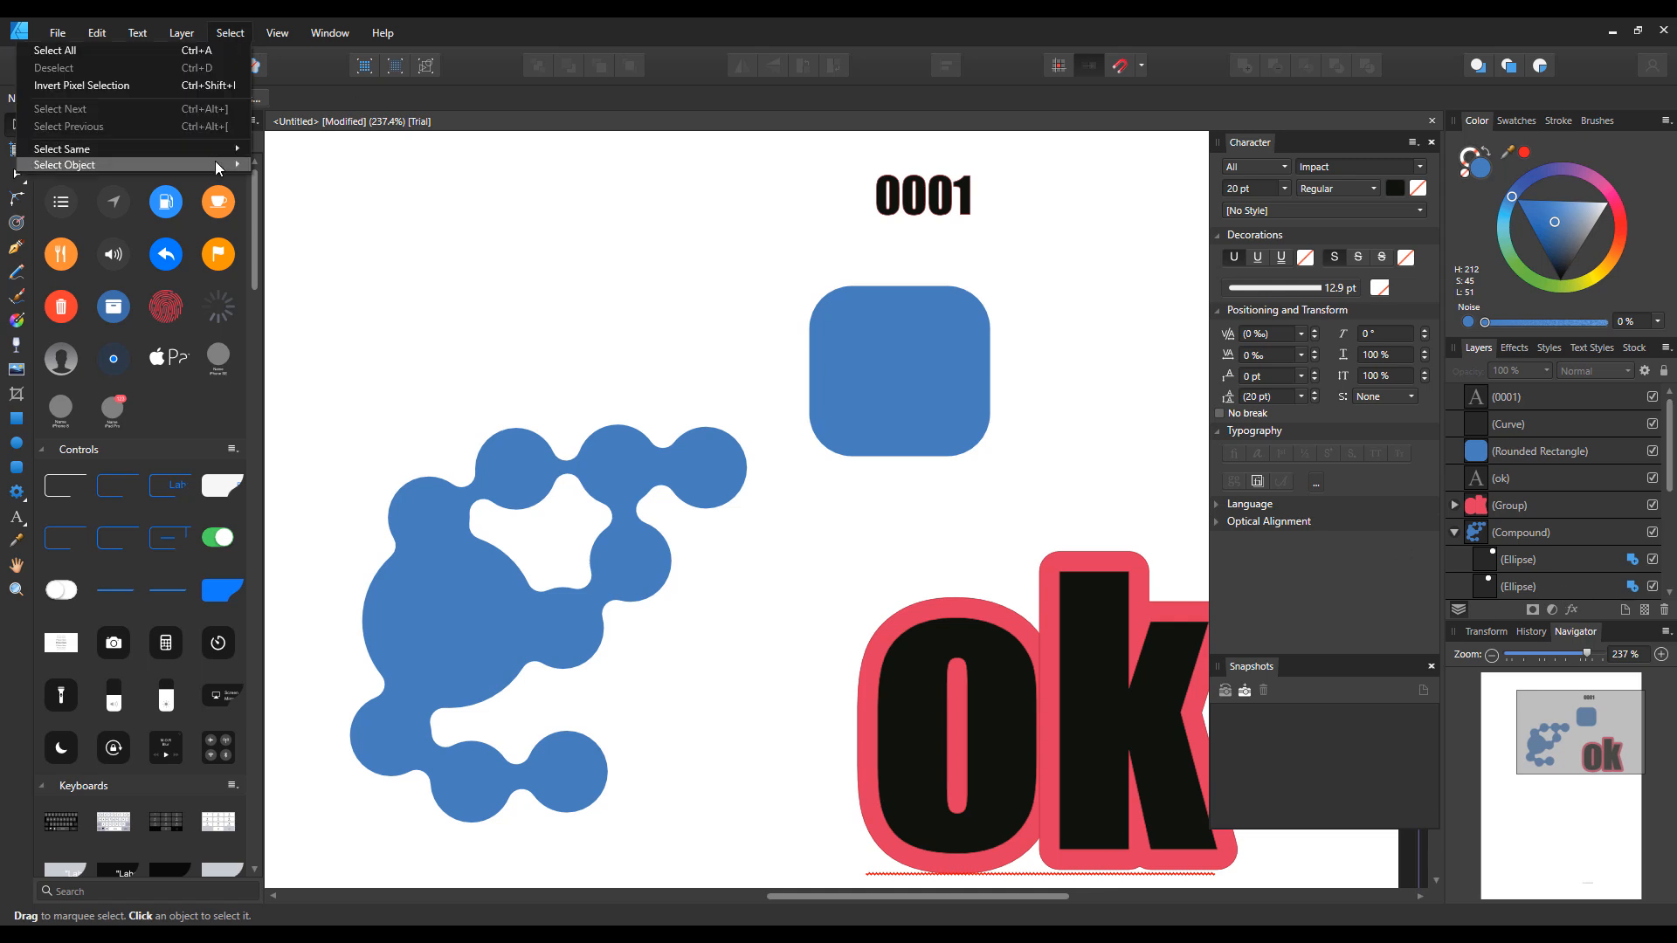
{"action": "mouse_move", "coordinate": [215, 161]}
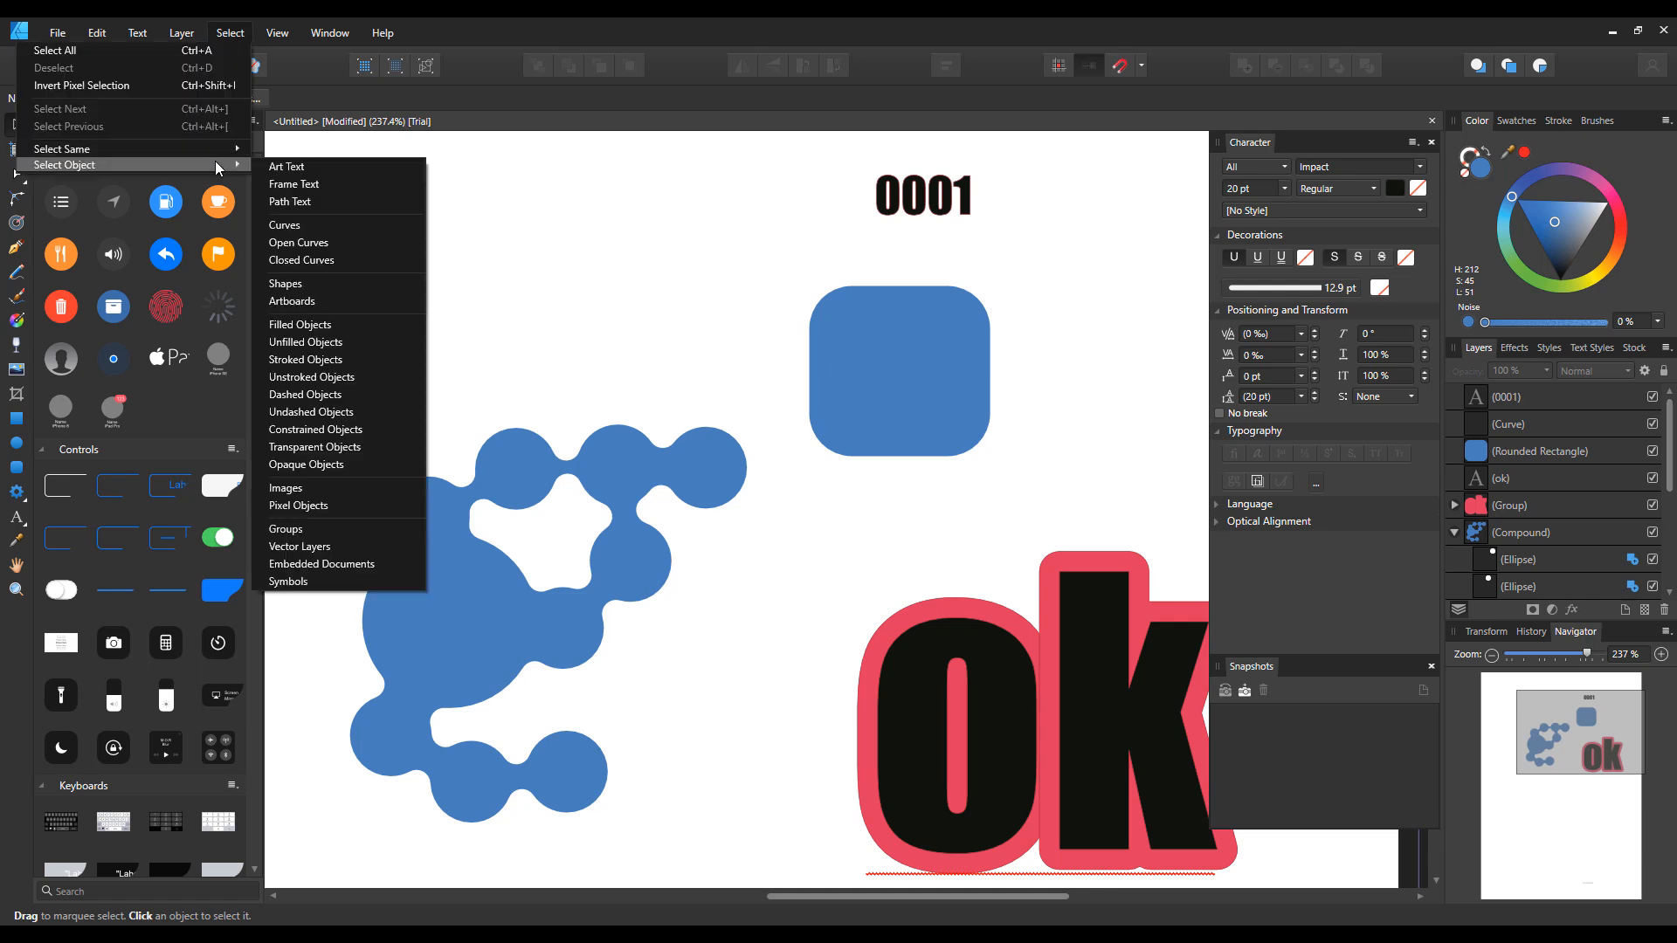
{"action": "left_click", "coordinate": [330, 225]}
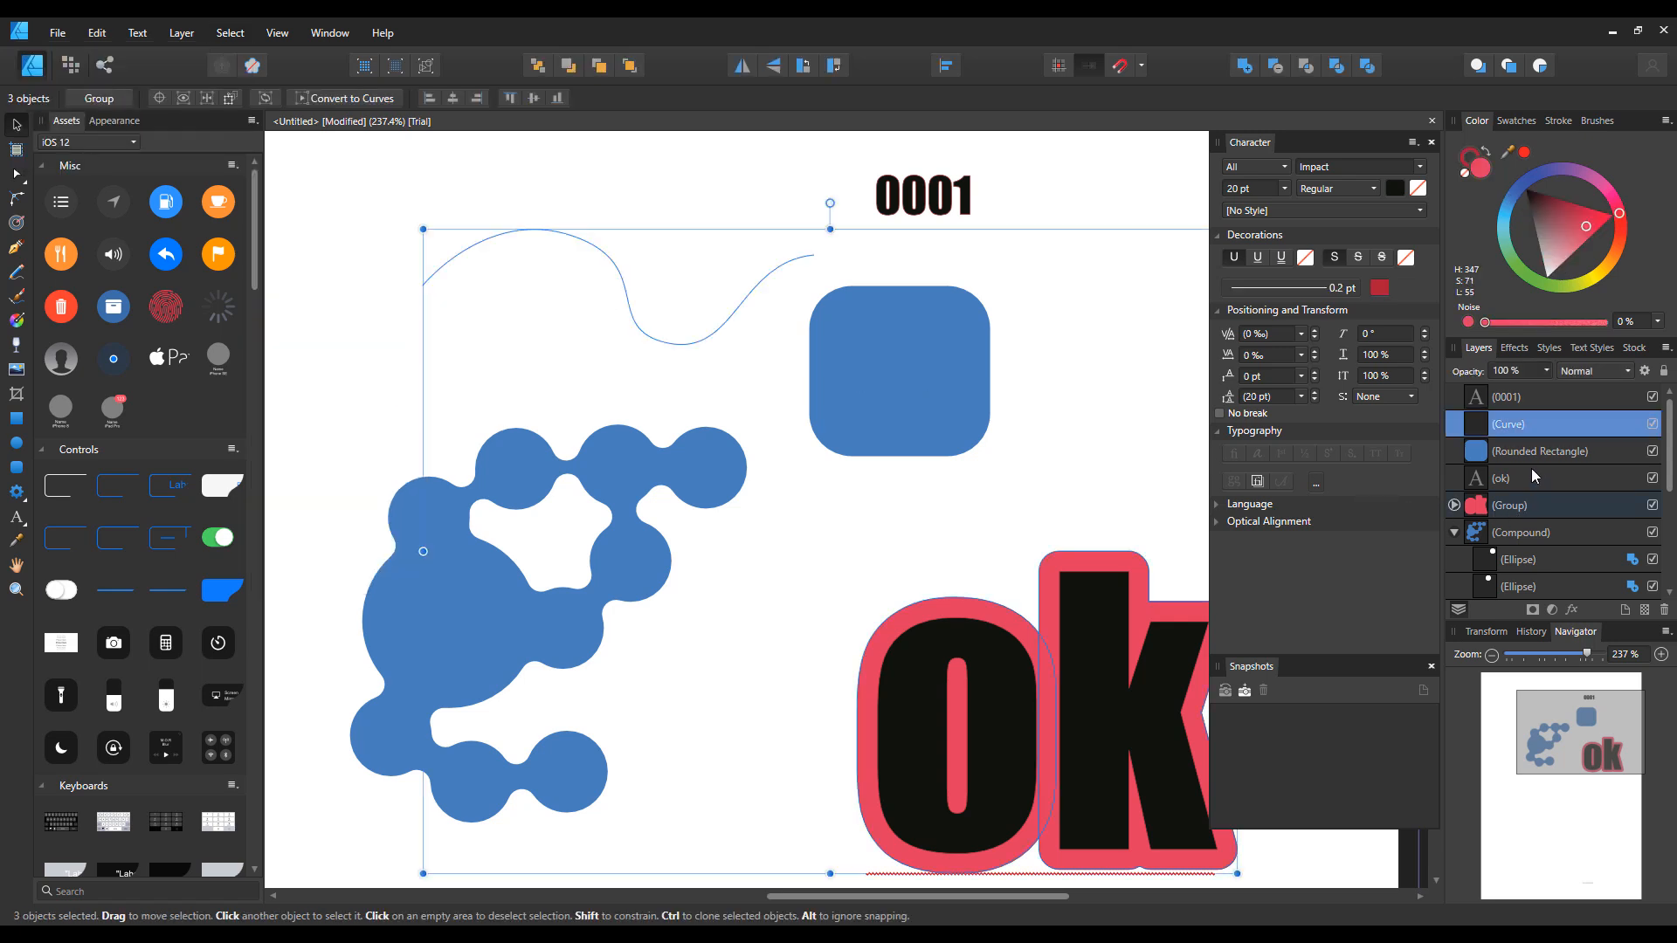
Give the wavy curve a dark maroon stroke from the recent colours and deselect it
{"action": "left_click", "coordinate": [640, 335]}
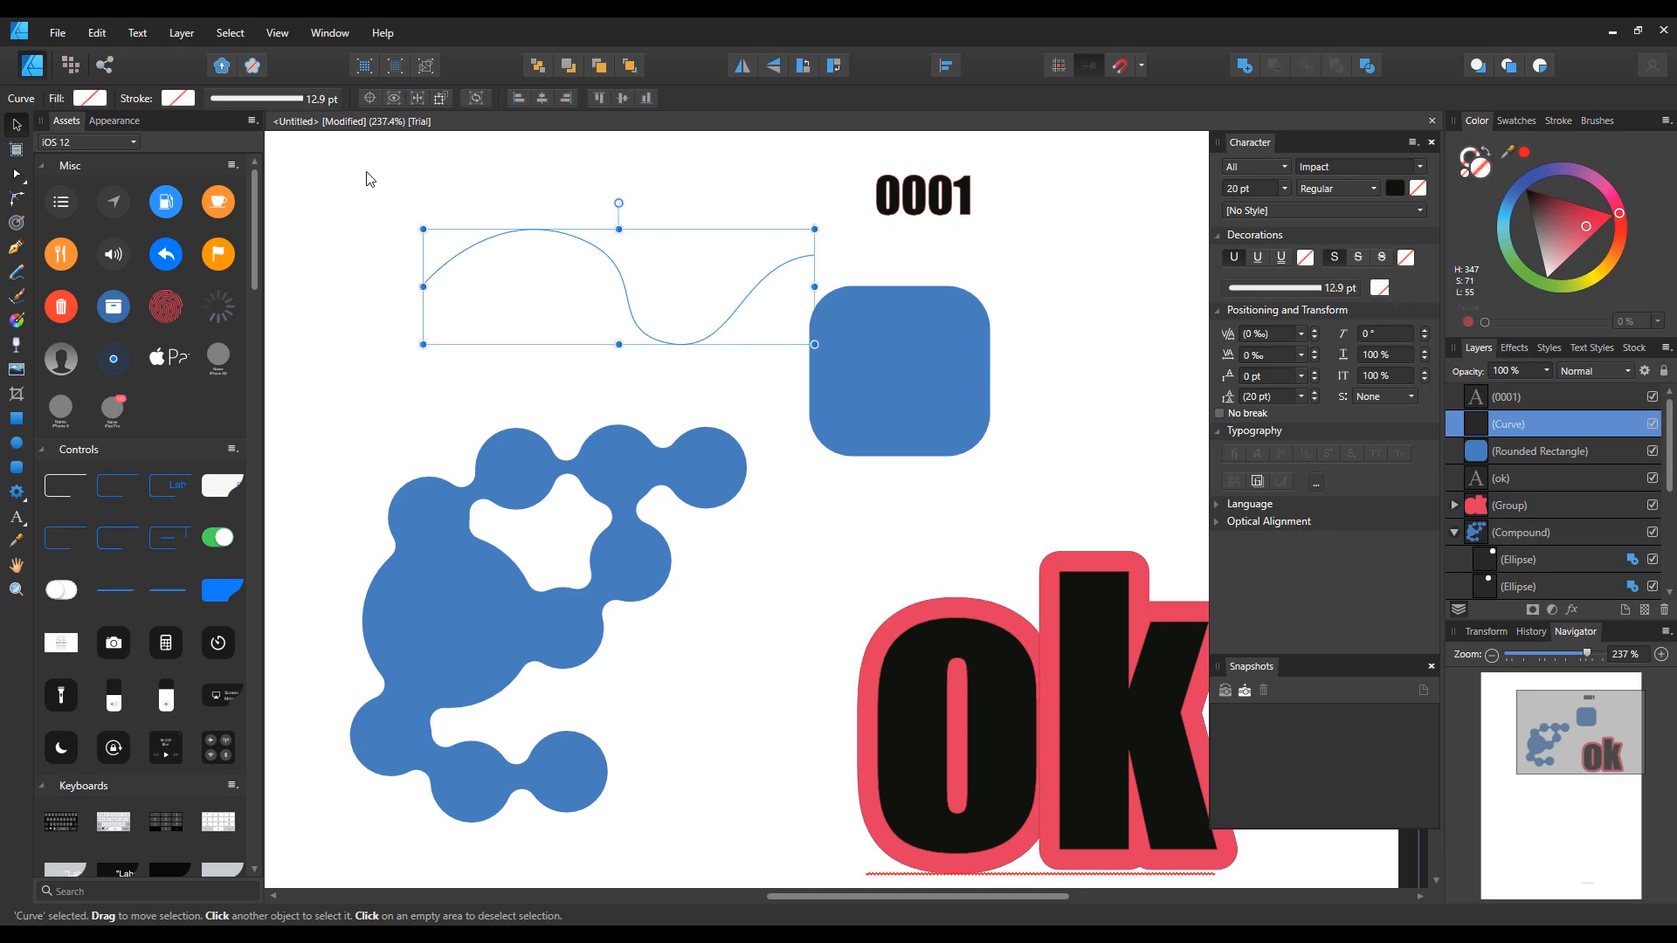
{"action": "left_click", "coordinate": [191, 103]}
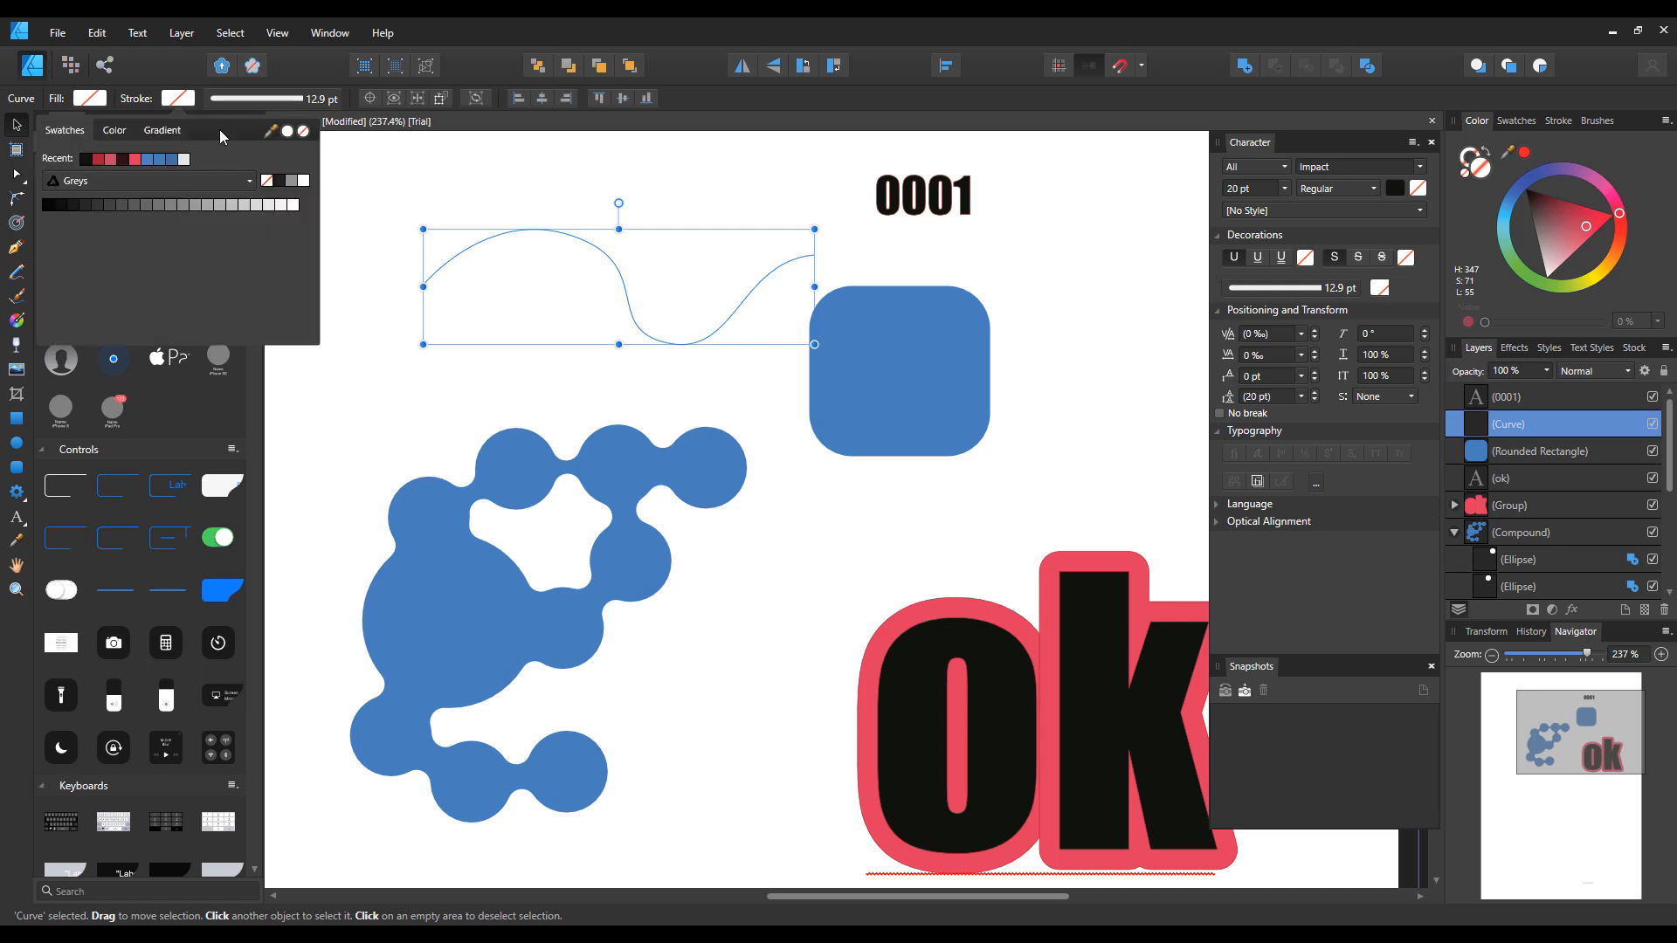
{"action": "left_click", "coordinate": [127, 159]}
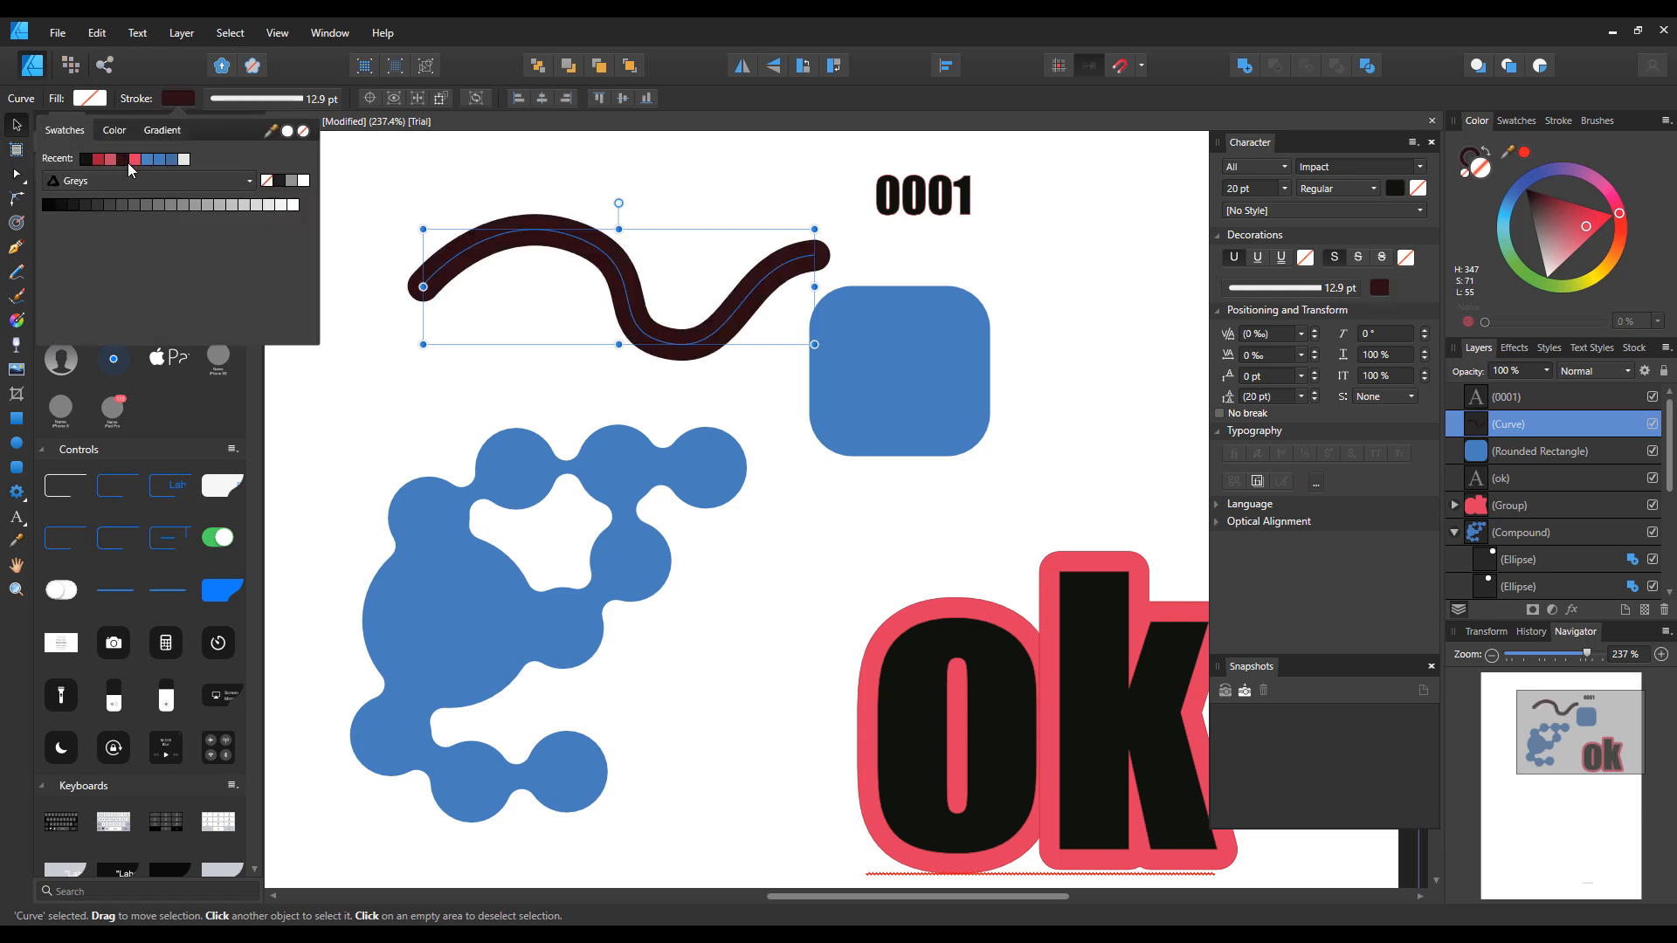
{"action": "left_click", "coordinate": [666, 288]}
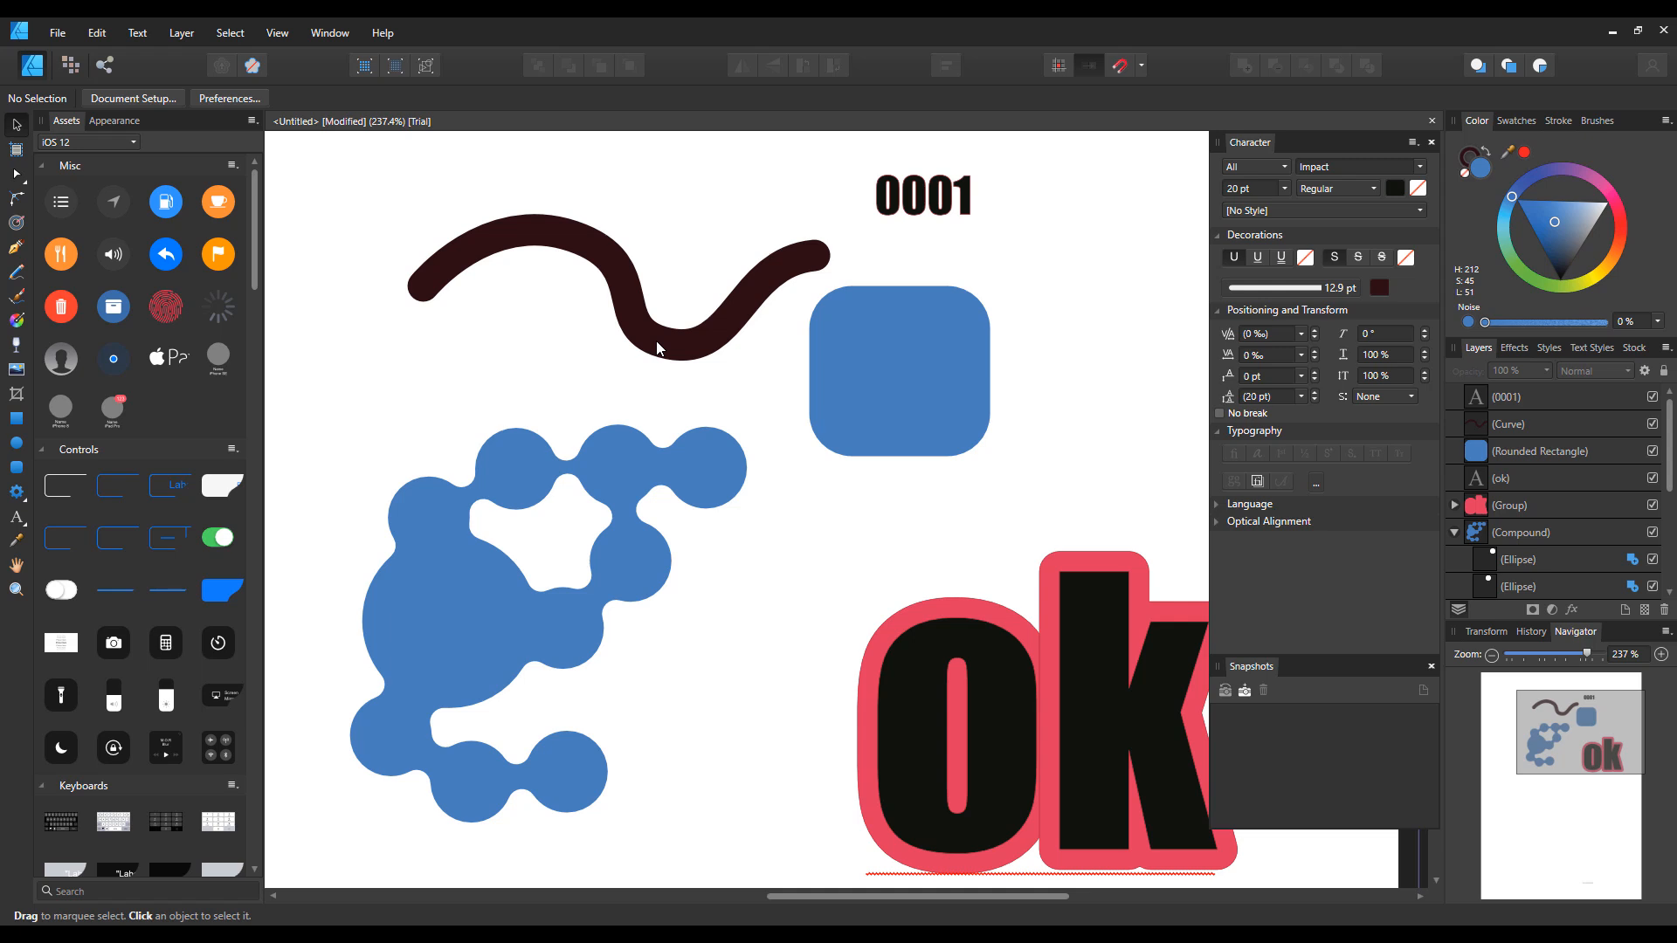
{"action": "left_click", "coordinate": [657, 340]}
{"action": "left_click", "coordinate": [699, 407]}
Select all objects of type Shapes in the document, then clear the selection
{"action": "left_click", "coordinate": [224, 38]}
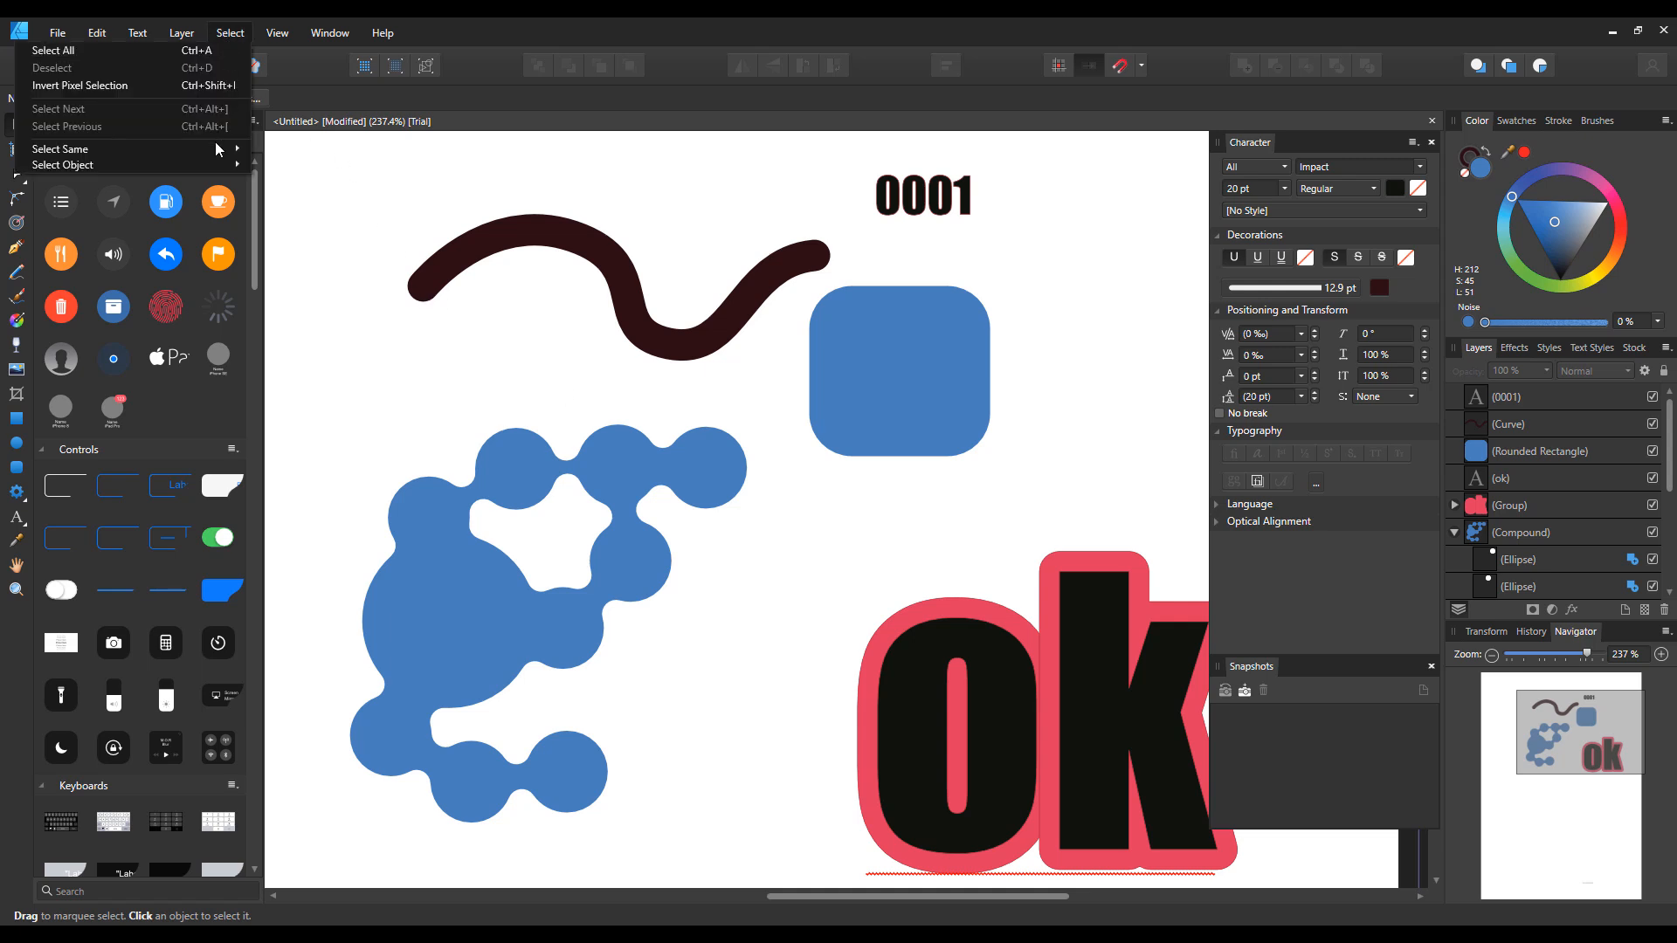
{"action": "mouse_move", "coordinate": [209, 164]}
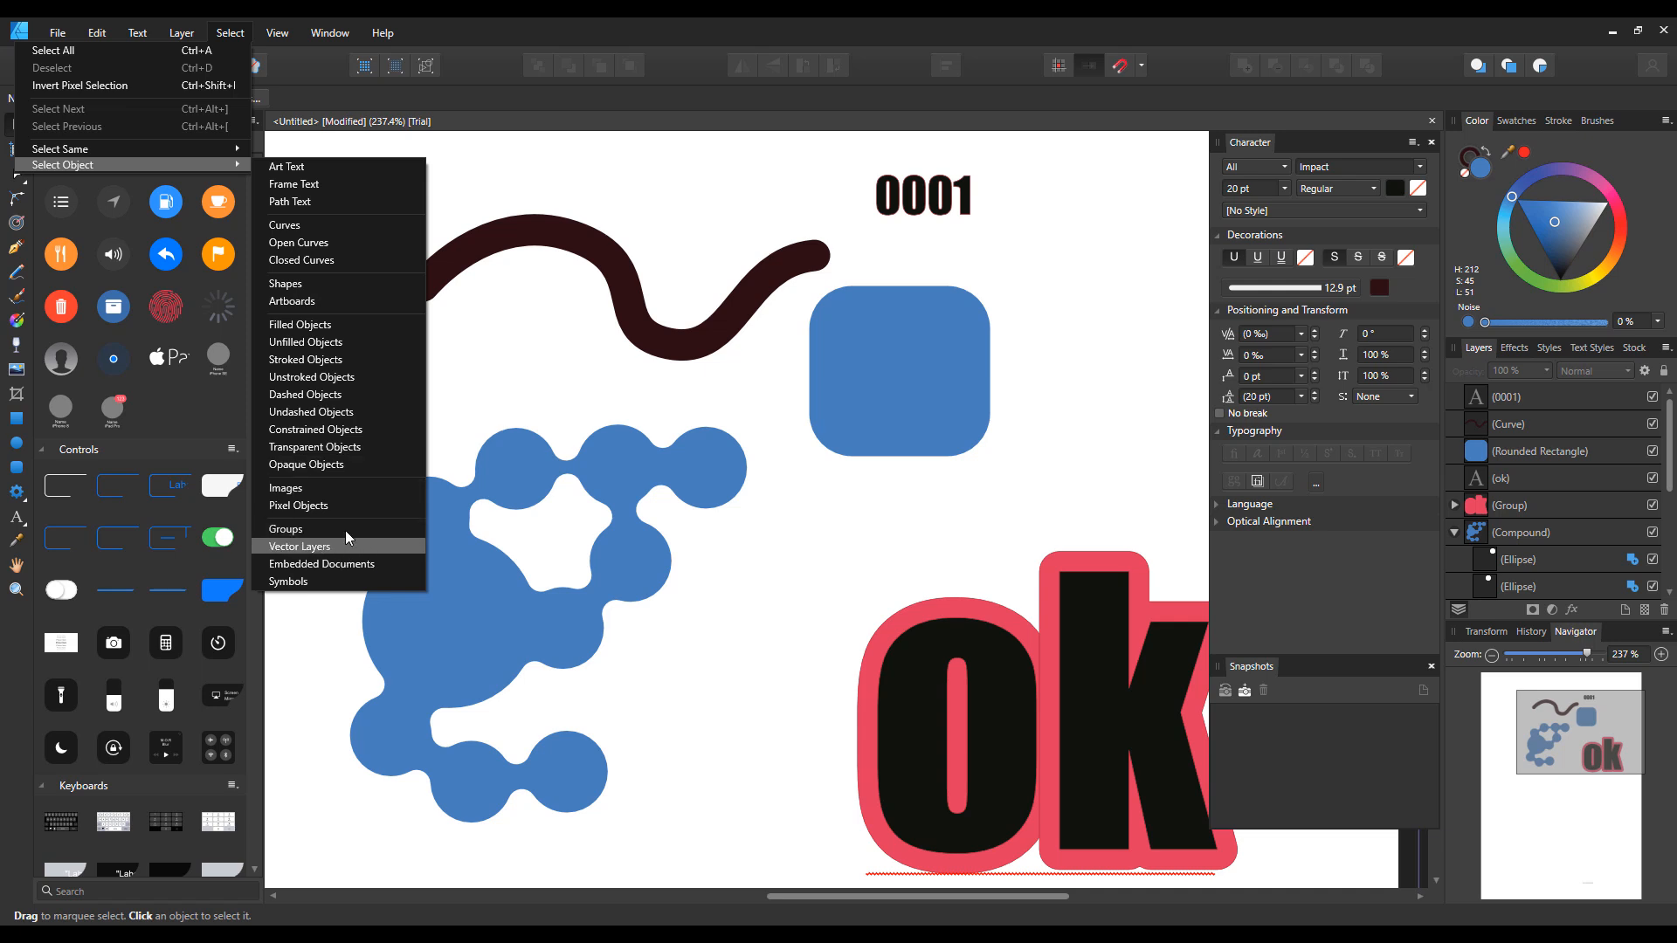
{"action": "left_click", "coordinate": [330, 286]}
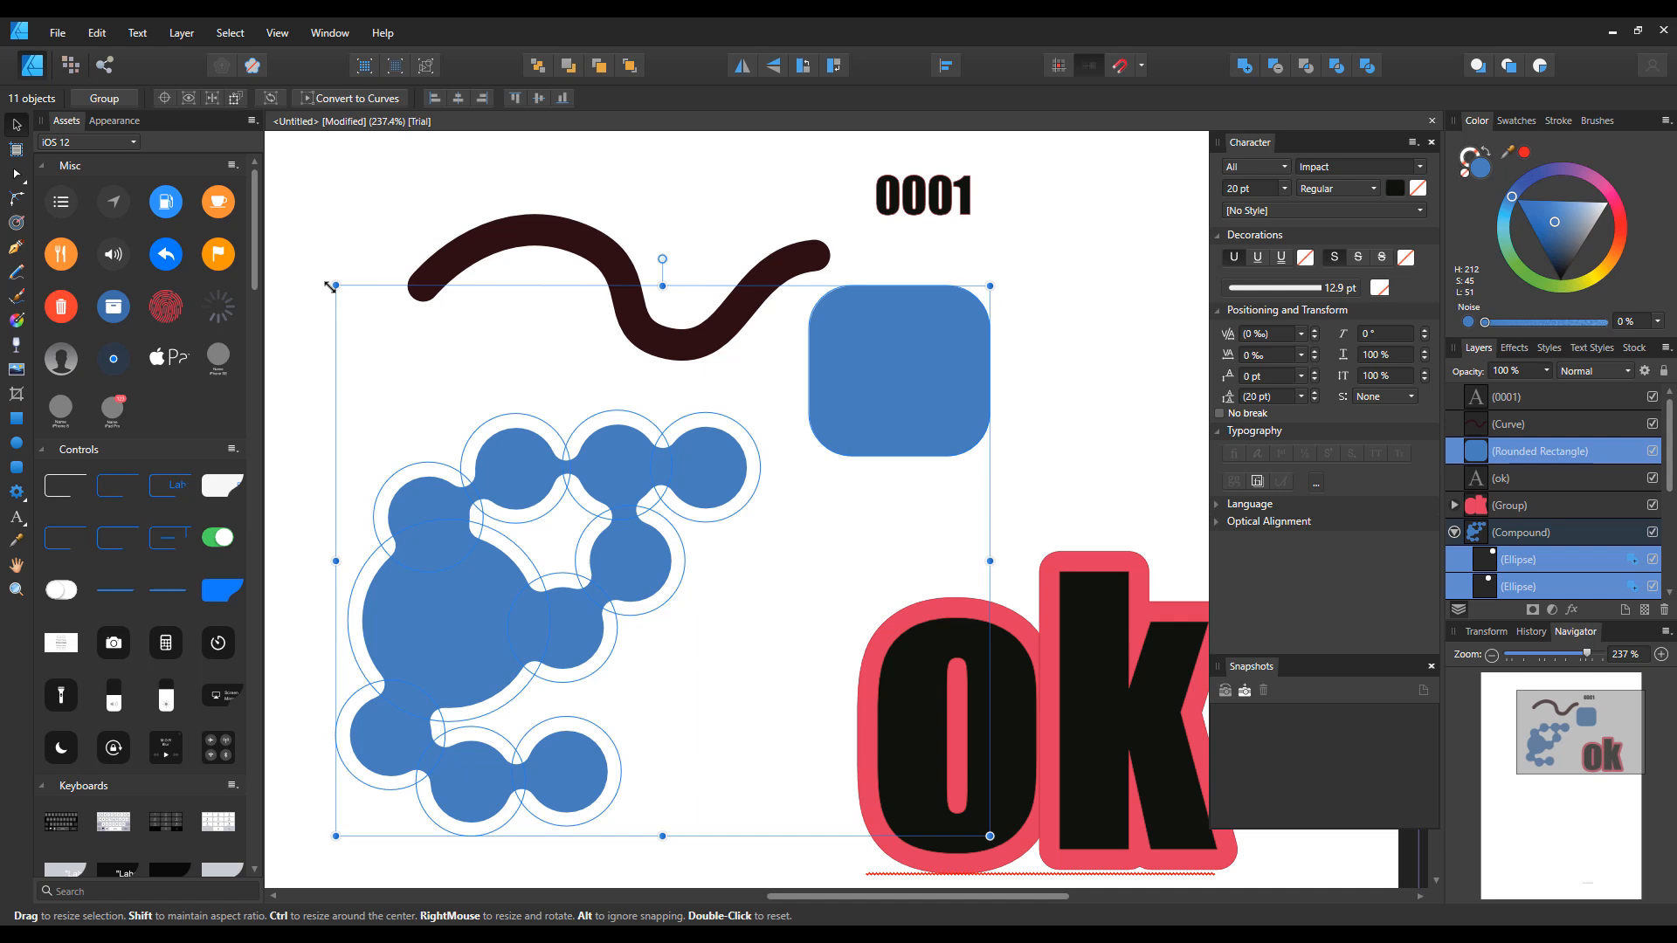
{"action": "left_click", "coordinate": [354, 192]}
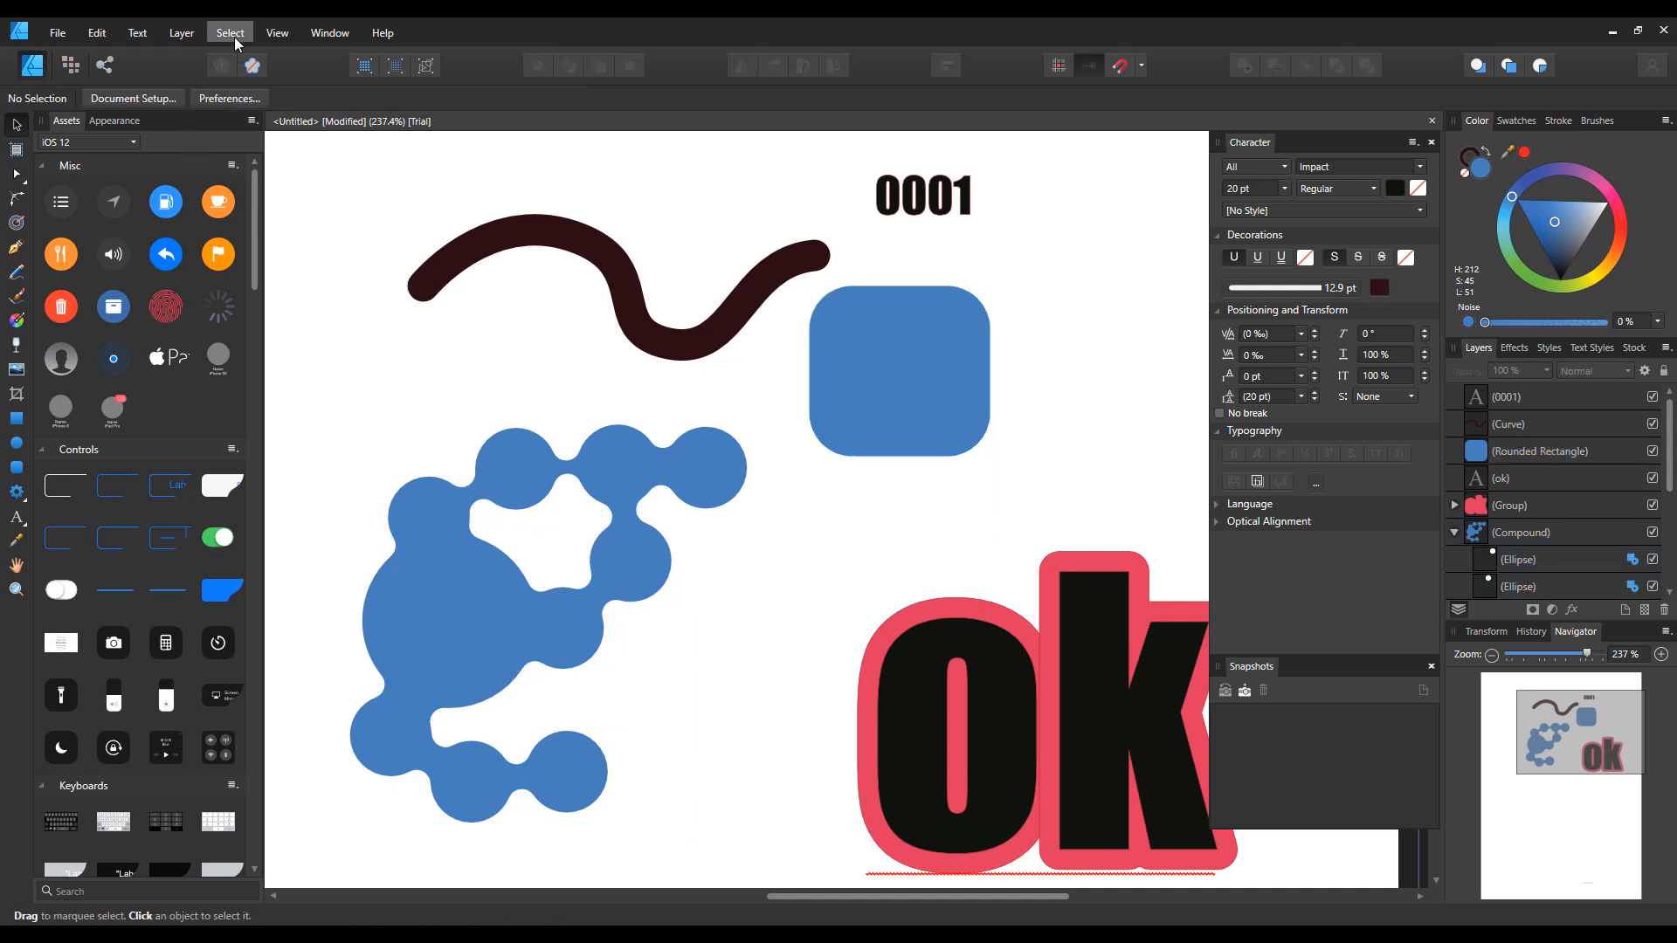
{"action": "left_click", "coordinate": [234, 37]}
{"action": "mouse_move", "coordinate": [227, 160]}
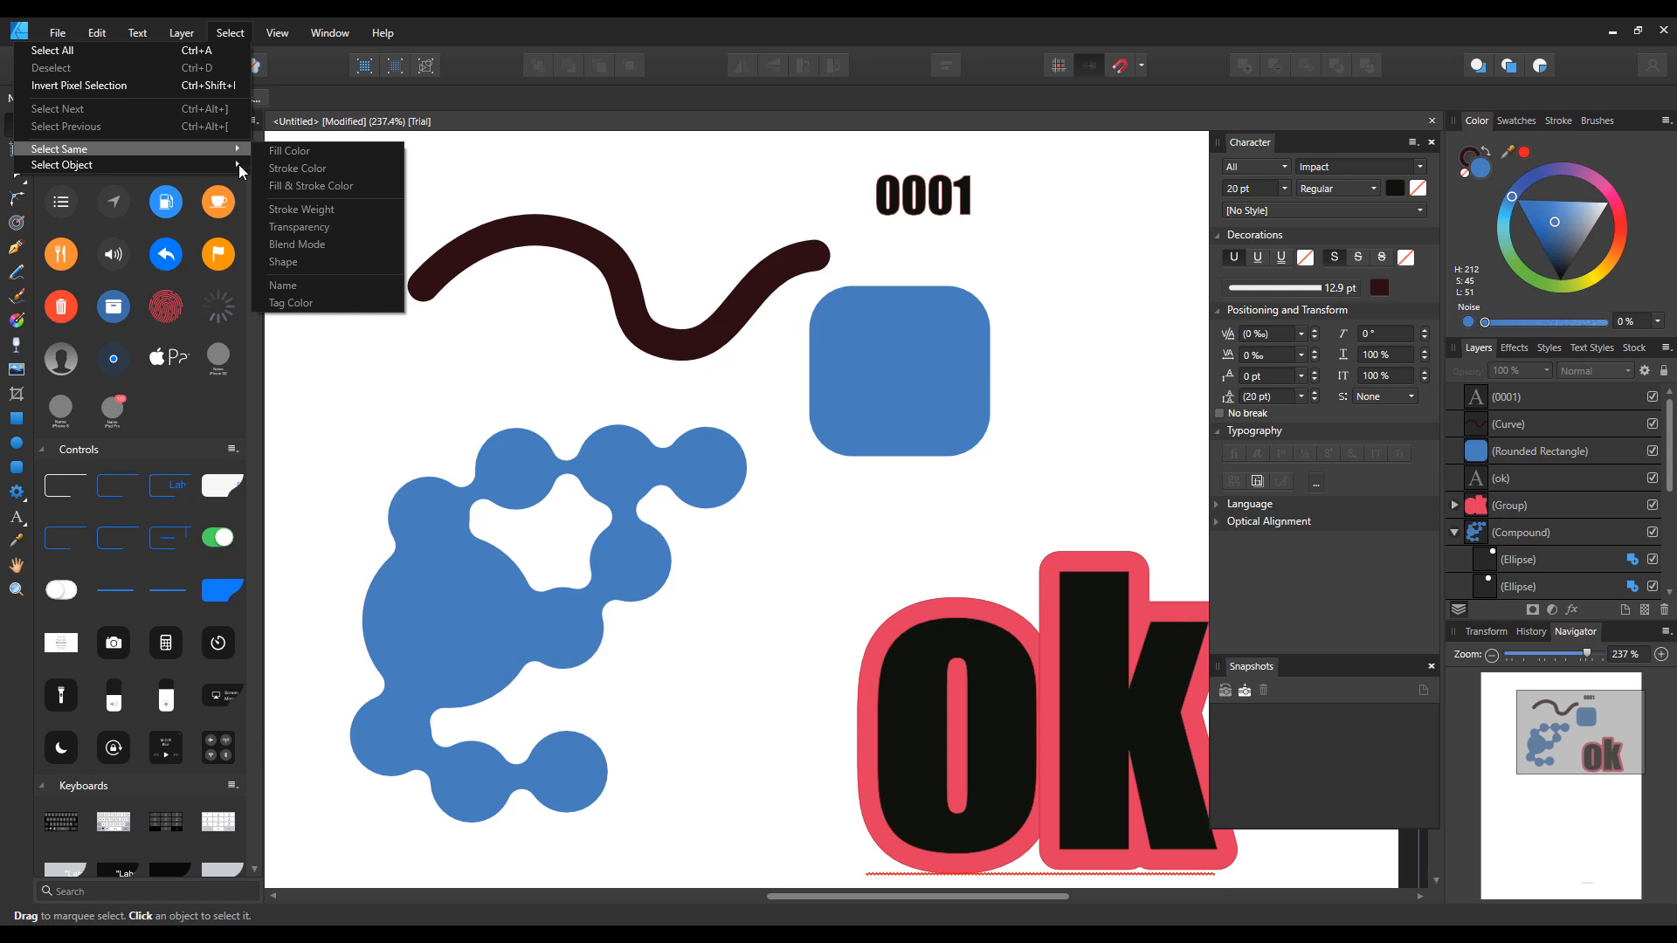
{"action": "left_click", "coordinate": [726, 439]}
{"action": "scroll", "coordinate": [727, 439], "scroll_direction": "down", "scroll_amount": 5}
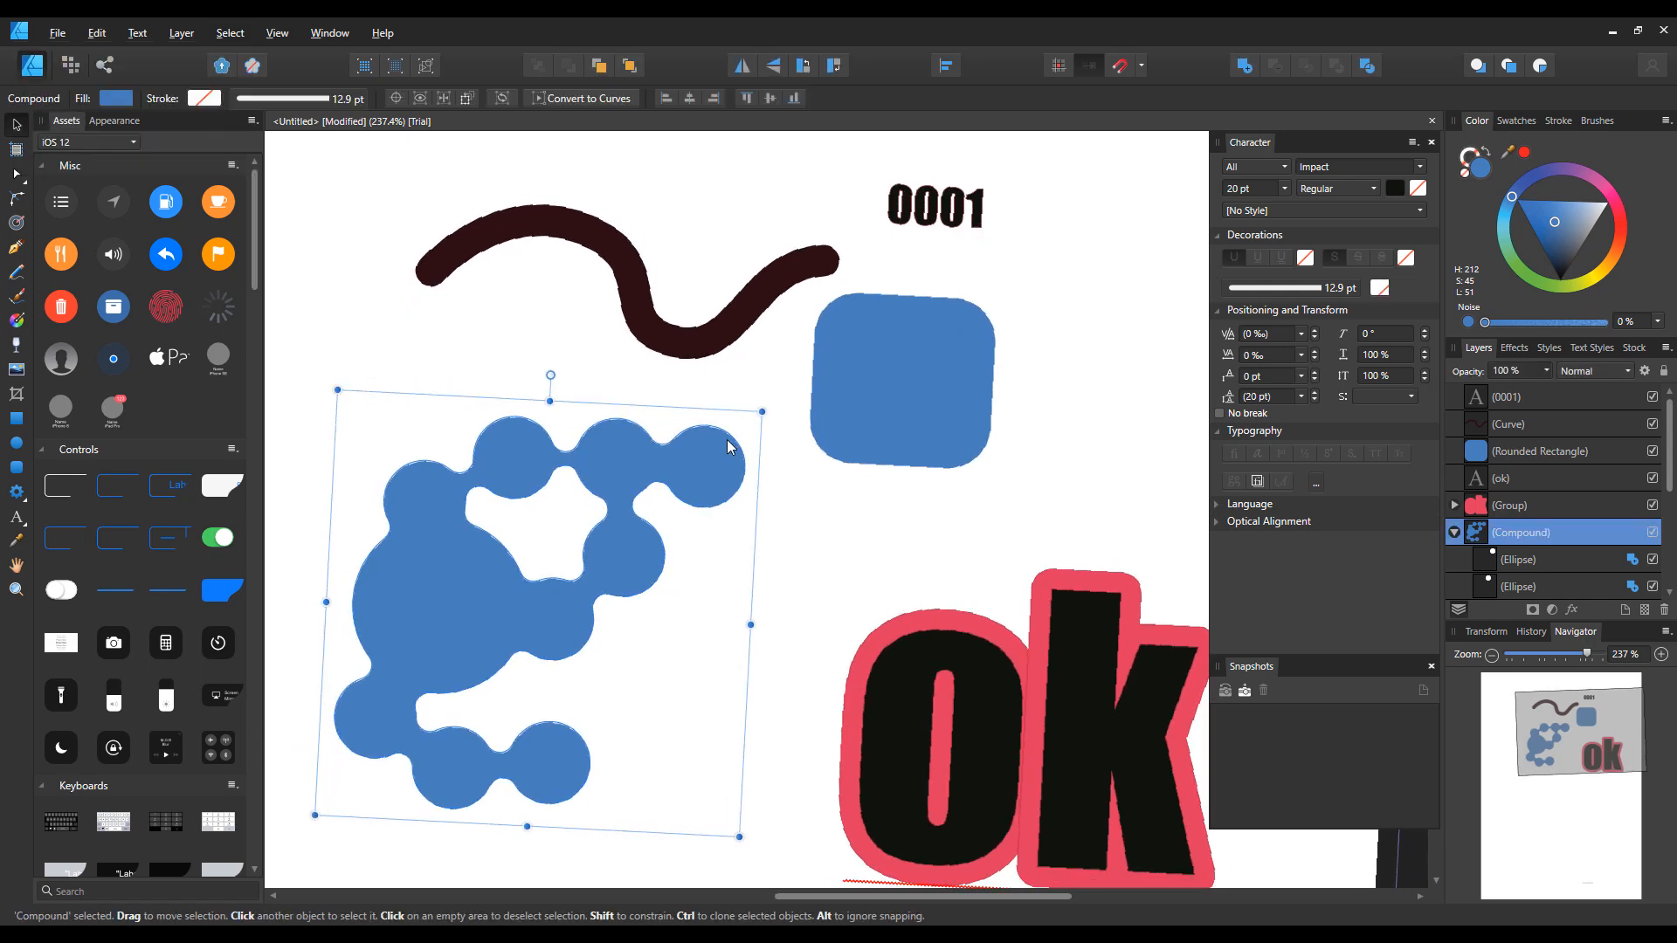
{"action": "scroll", "coordinate": [730, 448], "scroll_direction": "down", "scroll_amount": 3}
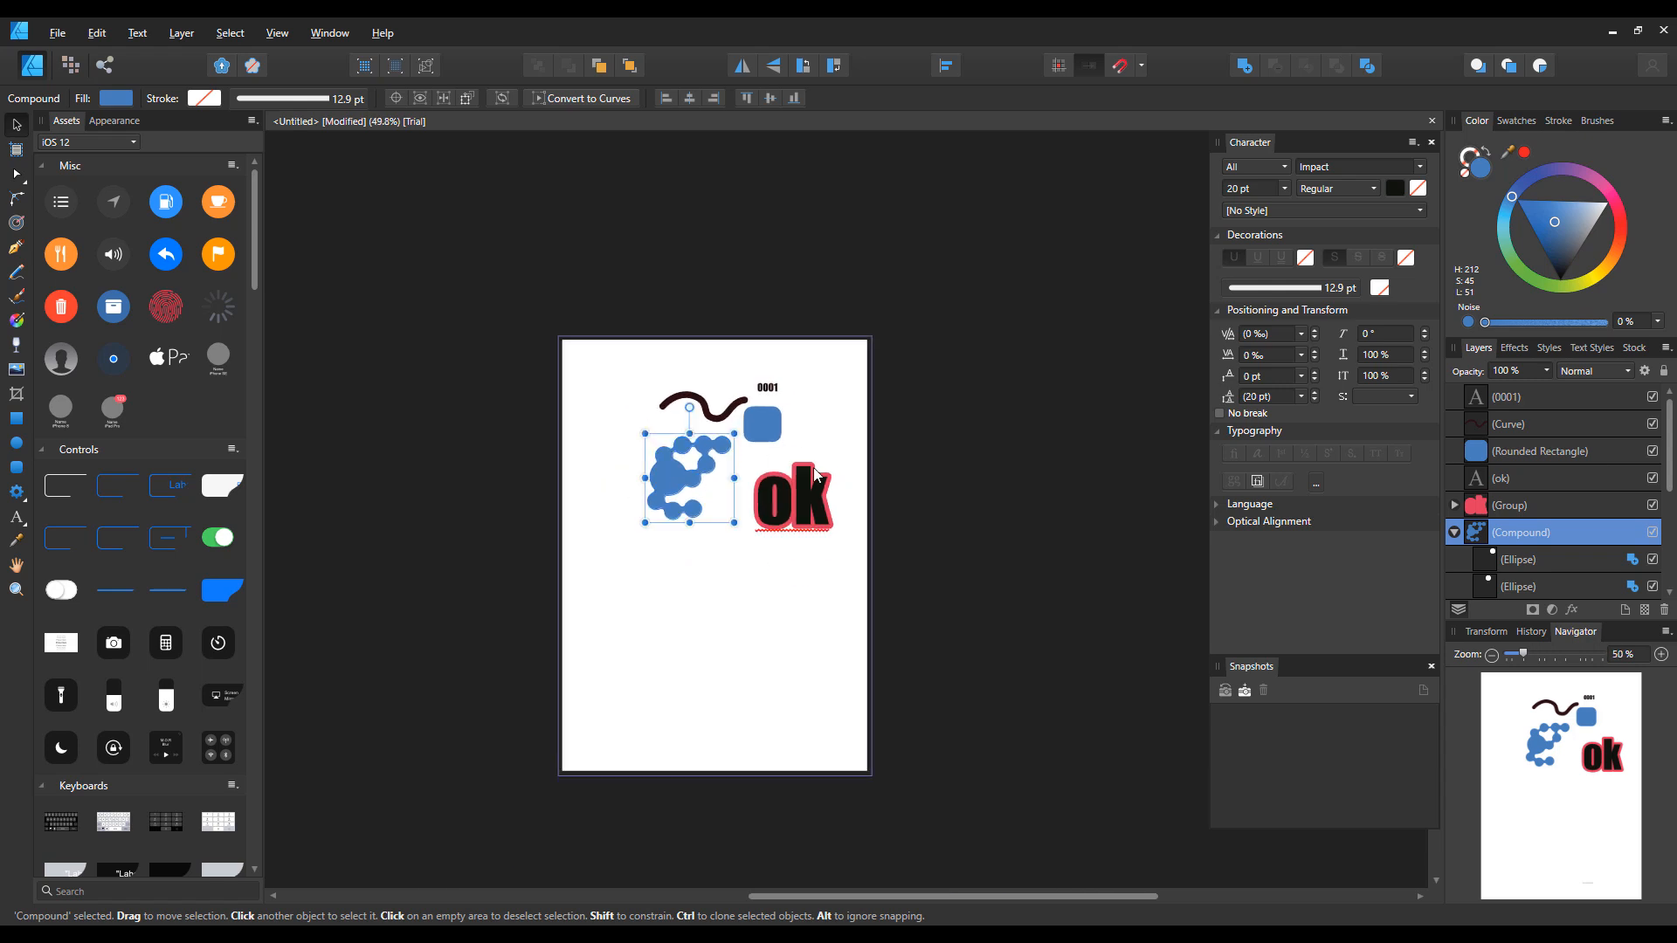
{"action": "left_click_drag", "start_coordinate": [1124, 268], "coordinate": [489, 622]}
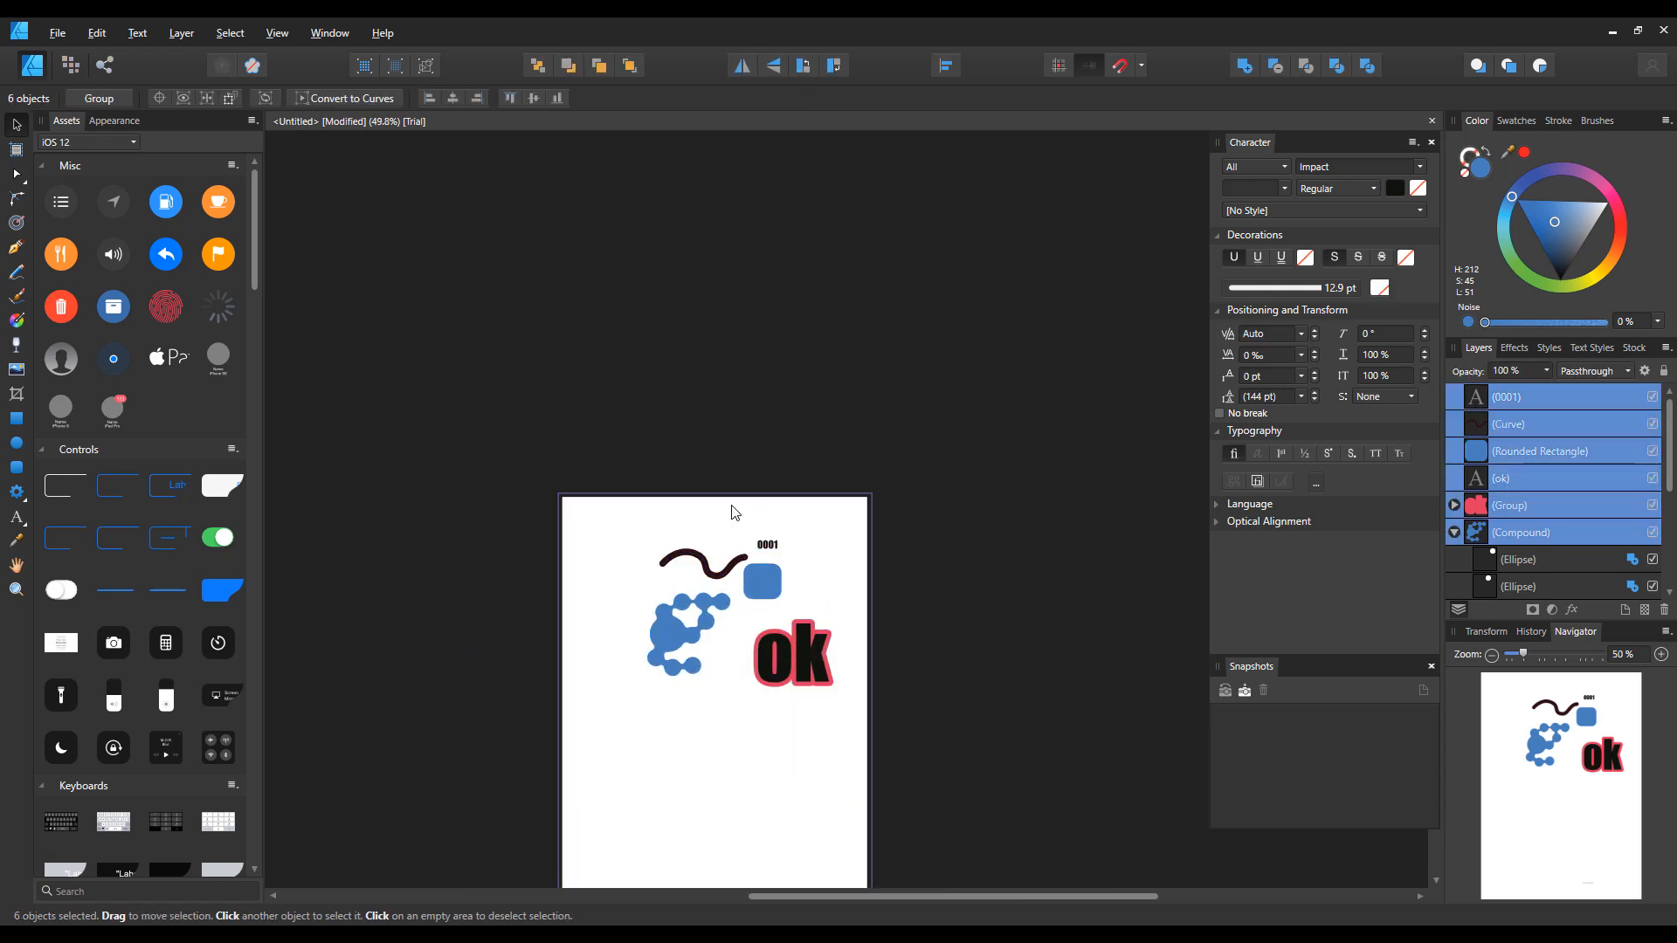
{"action": "scroll", "coordinate": [738, 531], "scroll_direction": "up", "scroll_amount": 8}
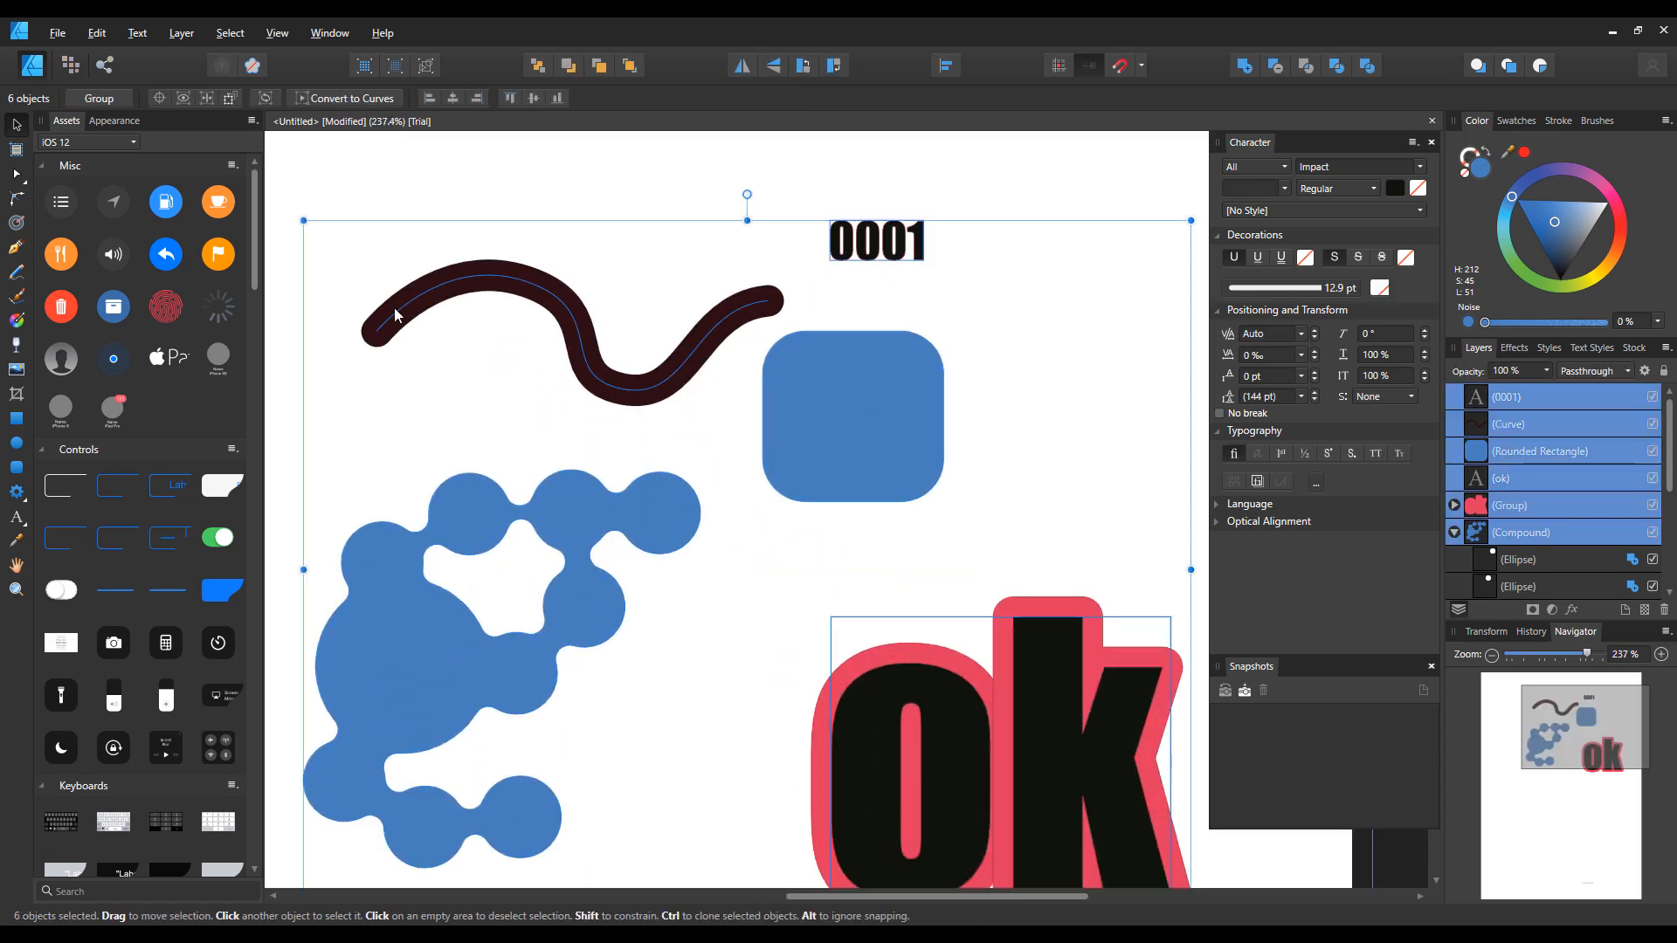
{"action": "left_click", "coordinate": [229, 34]}
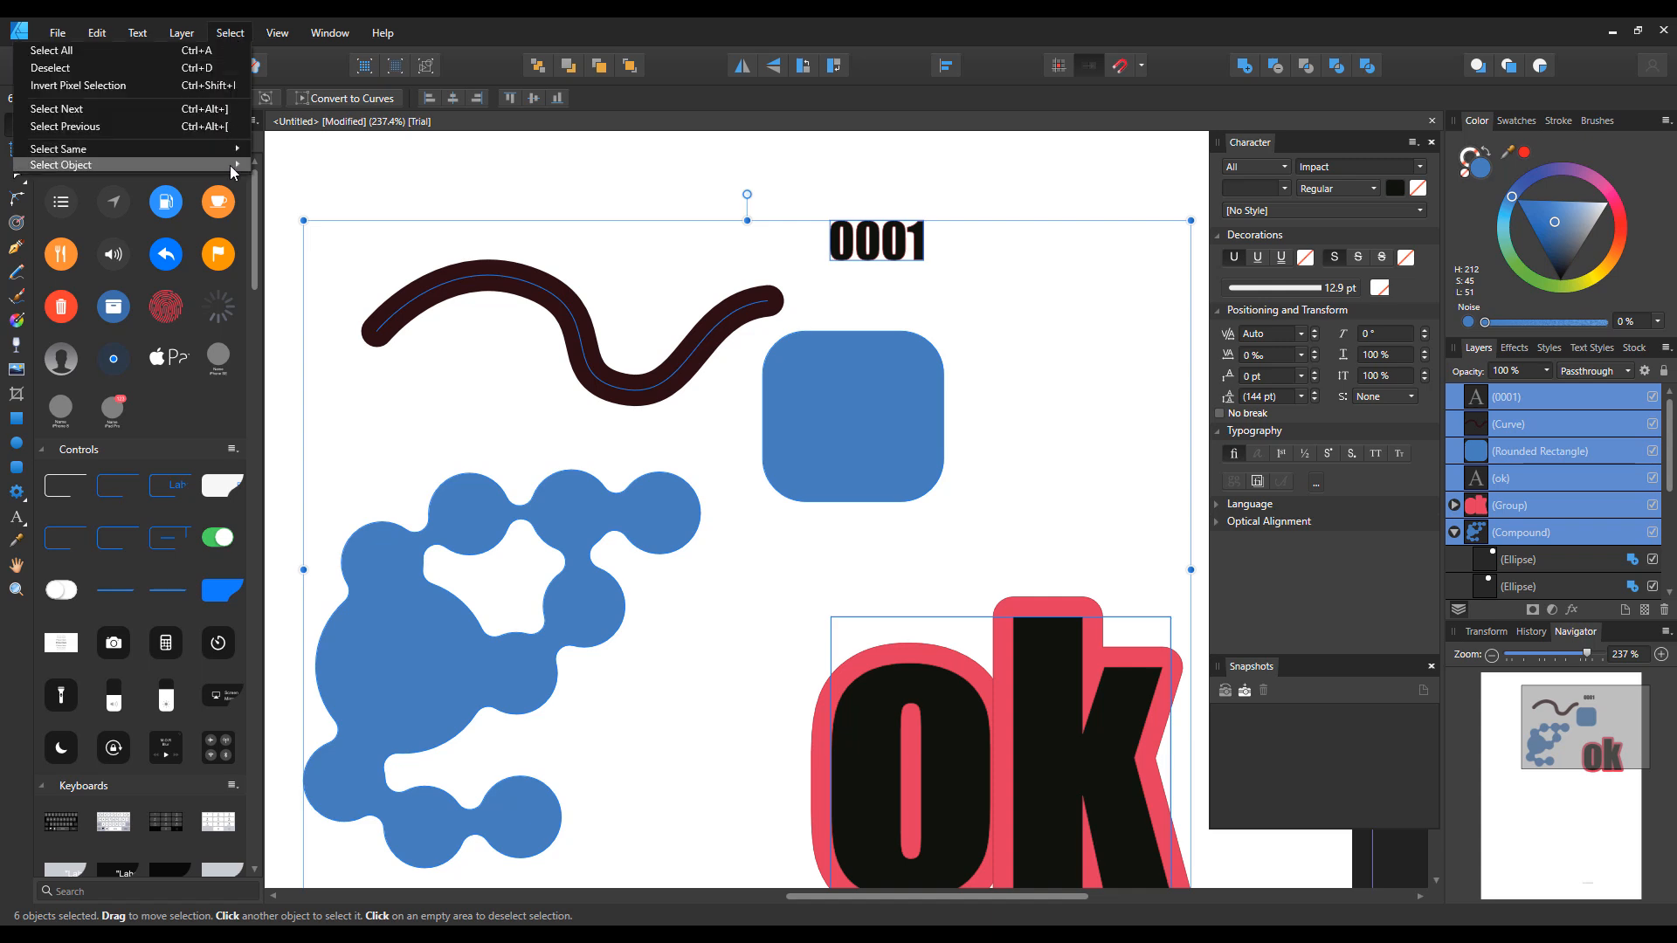
{"action": "mouse_move", "coordinate": [223, 154]}
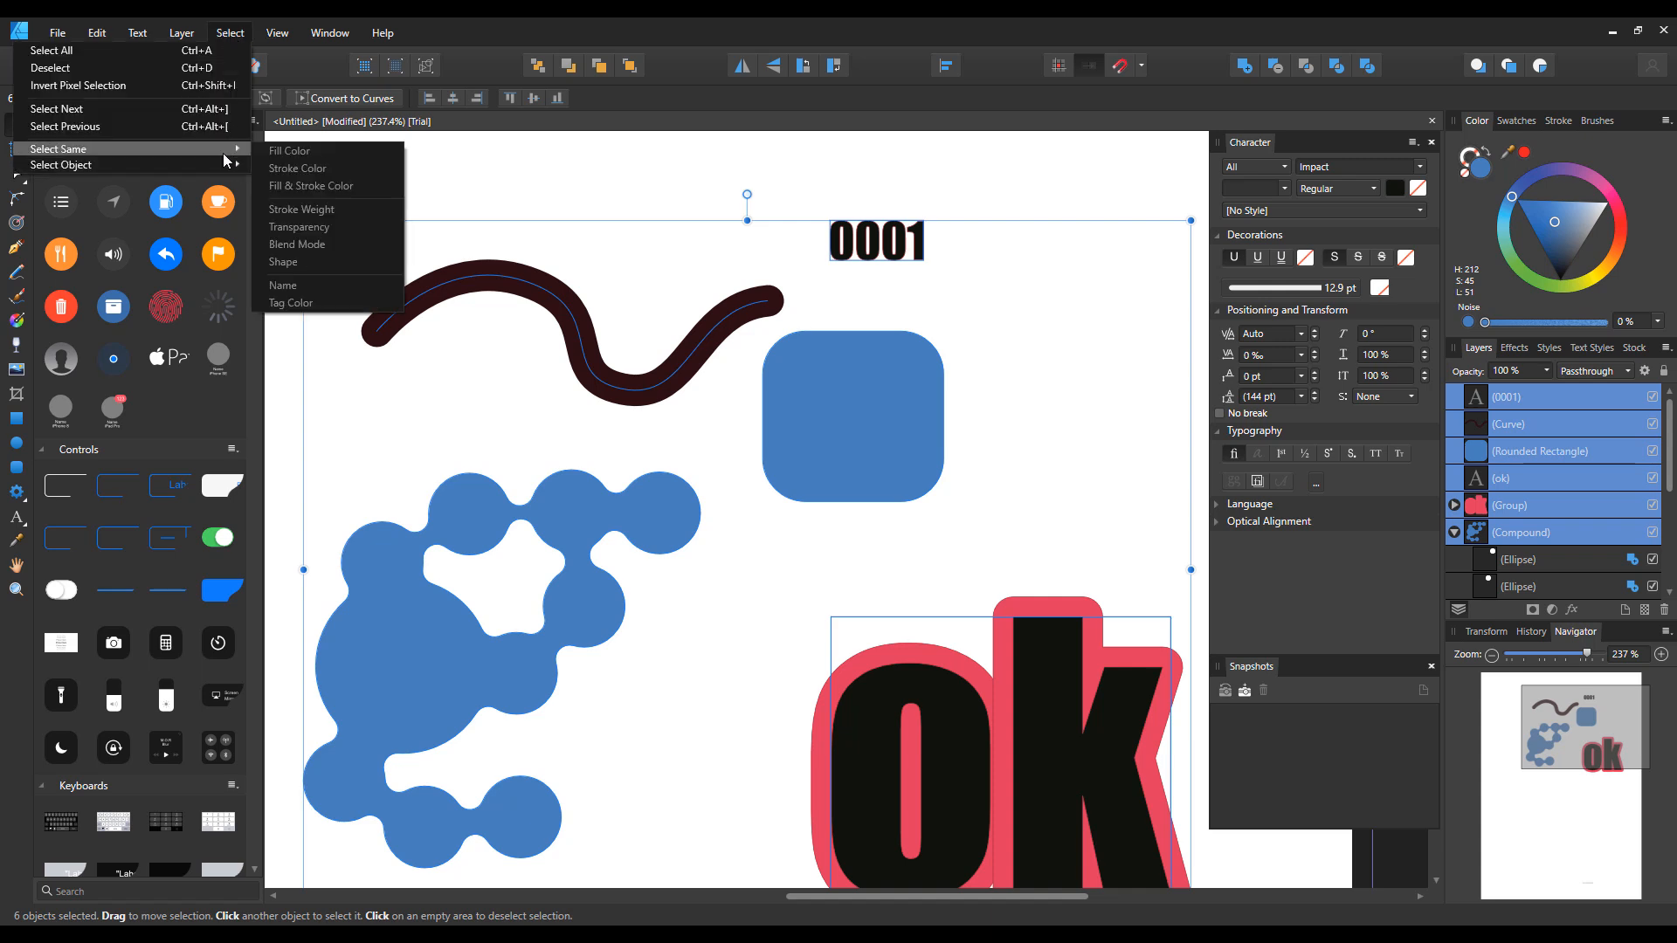
{"action": "left_click", "coordinate": [804, 459]}
{"action": "left_click", "coordinate": [818, 614]}
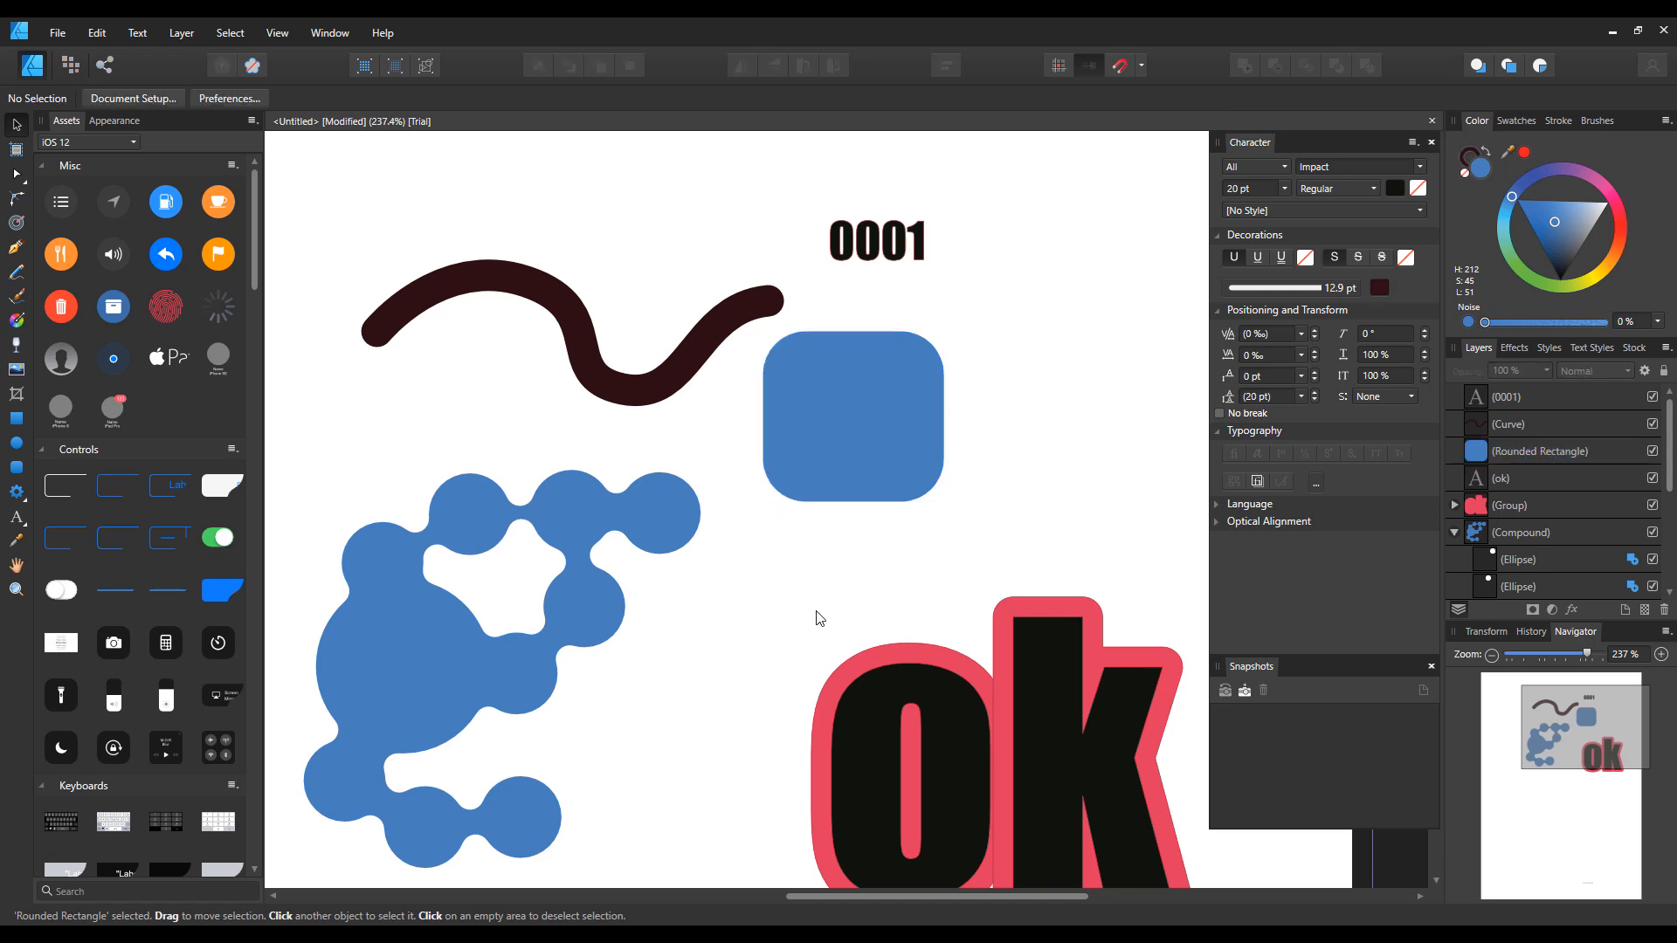
Select every object that has the same fill color as the blue rounded rectangle
{"action": "left_click", "coordinate": [861, 432]}
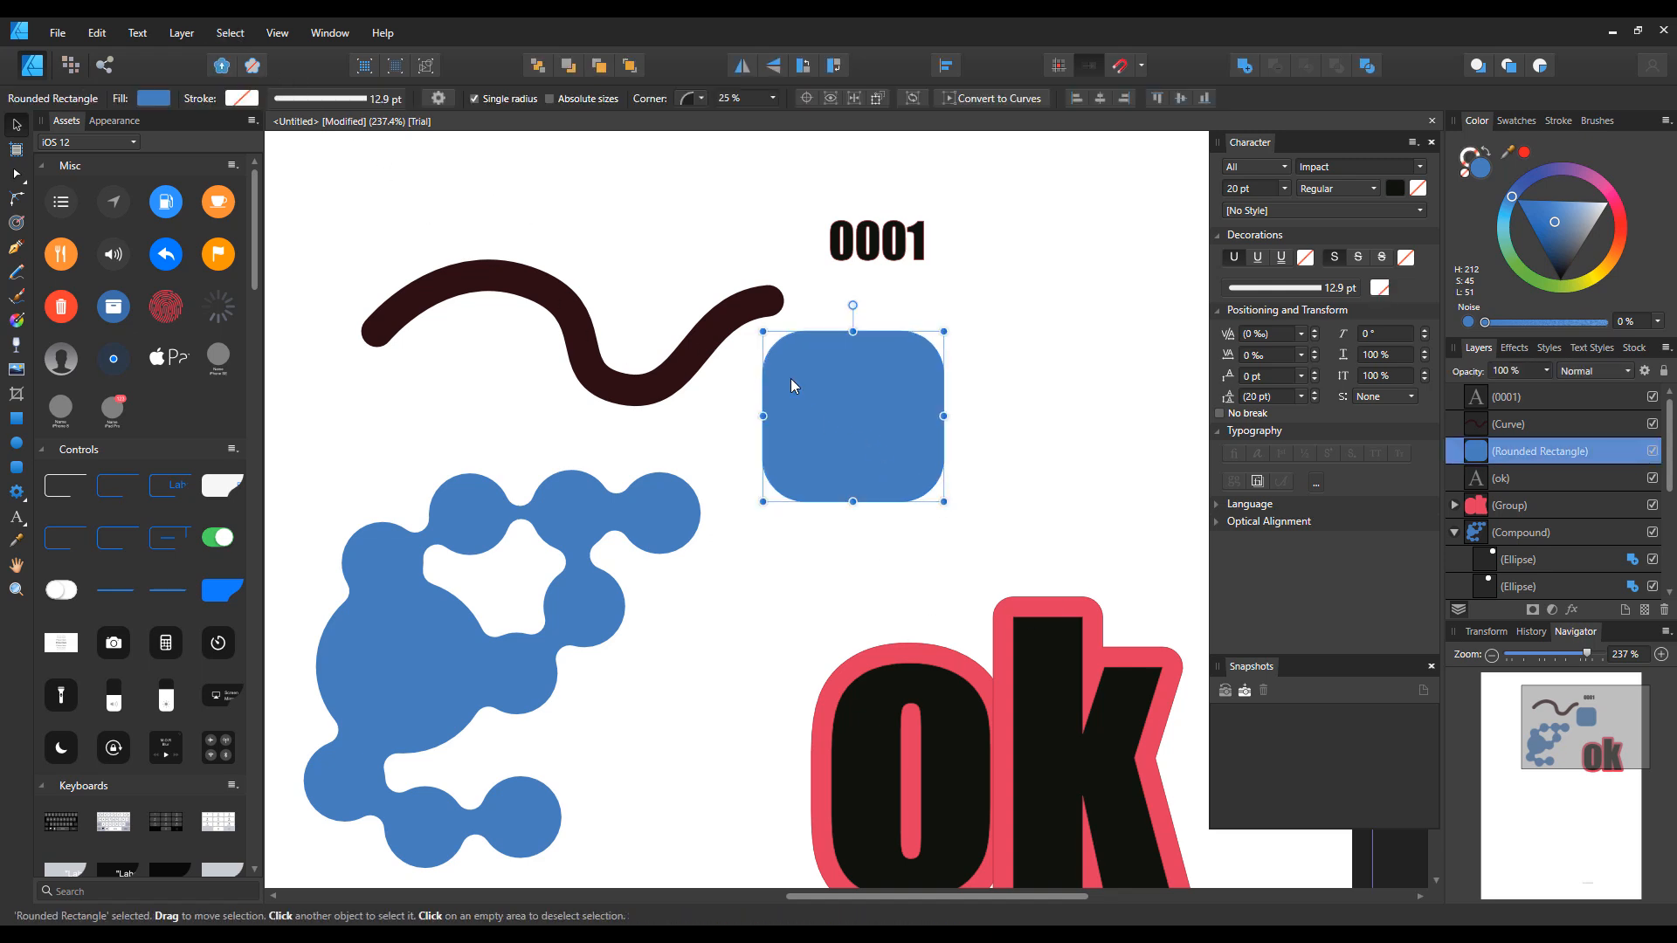
{"action": "left_click", "coordinate": [230, 32]}
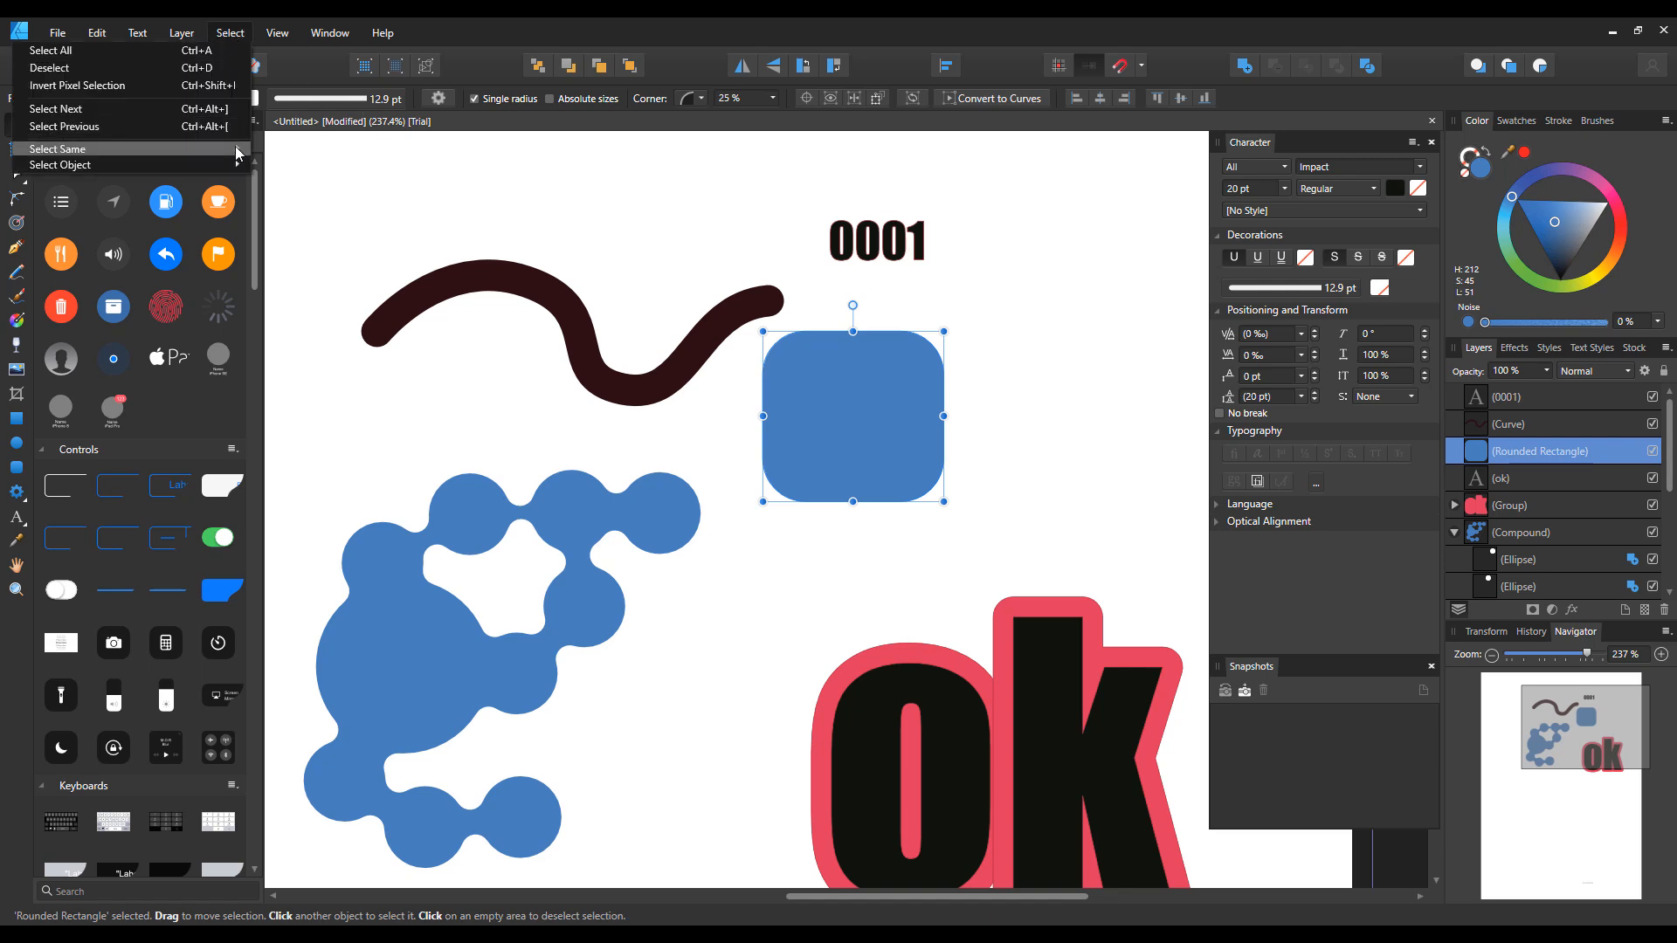
{"action": "mouse_move", "coordinate": [232, 156]}
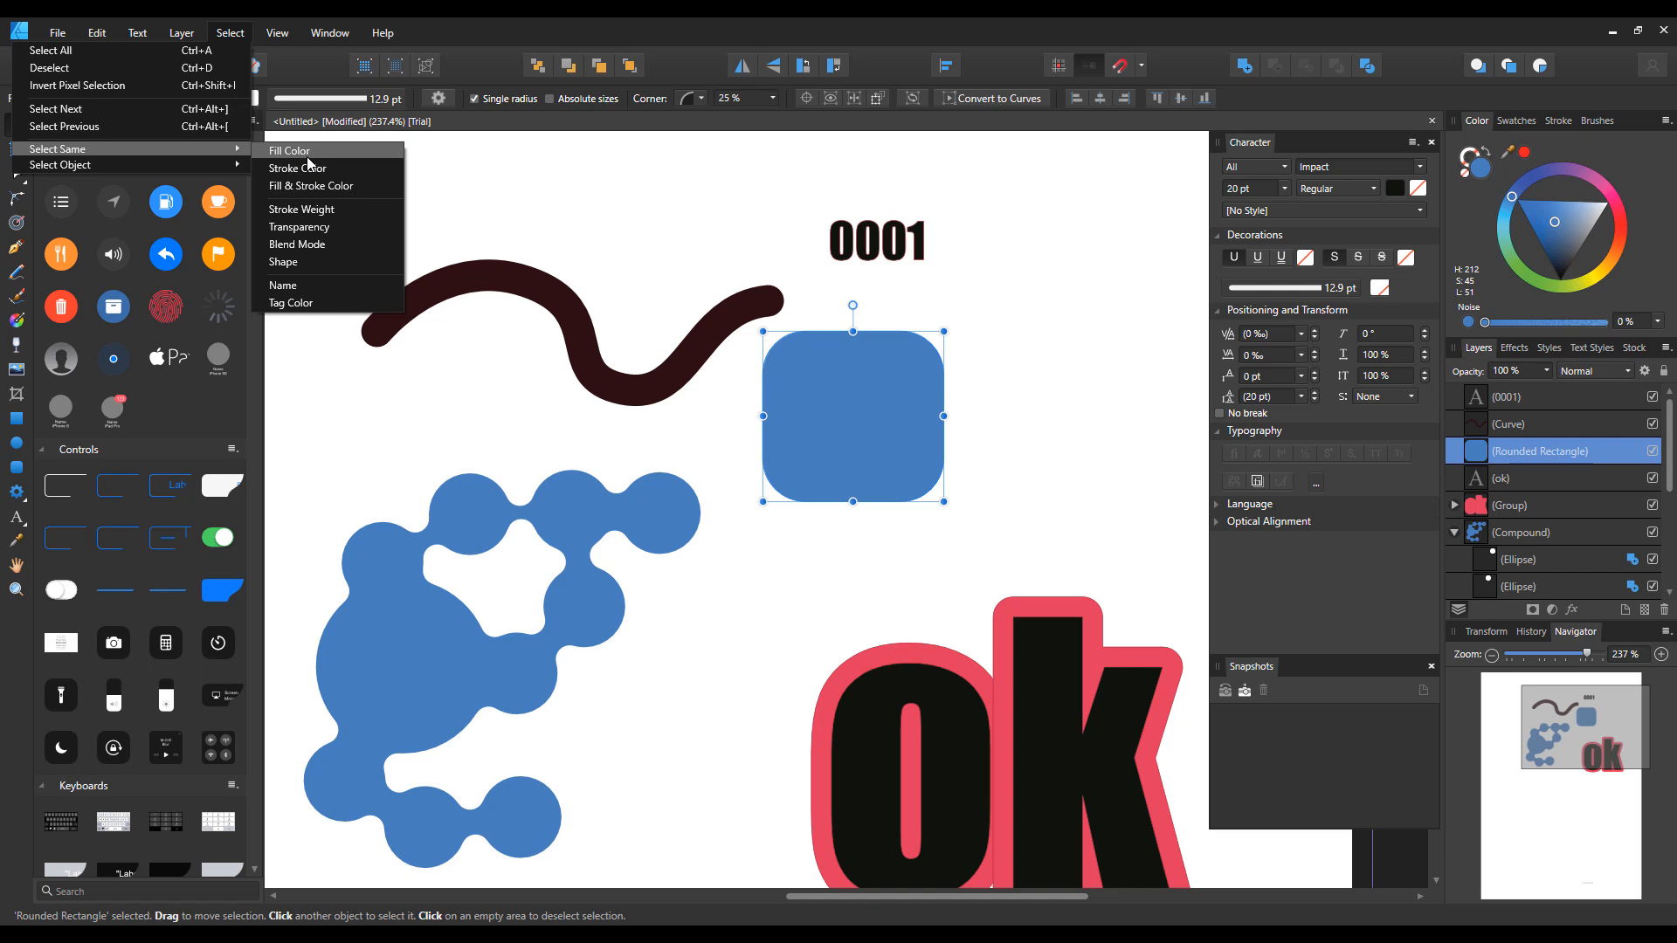
{"action": "left_click", "coordinate": [306, 156]}
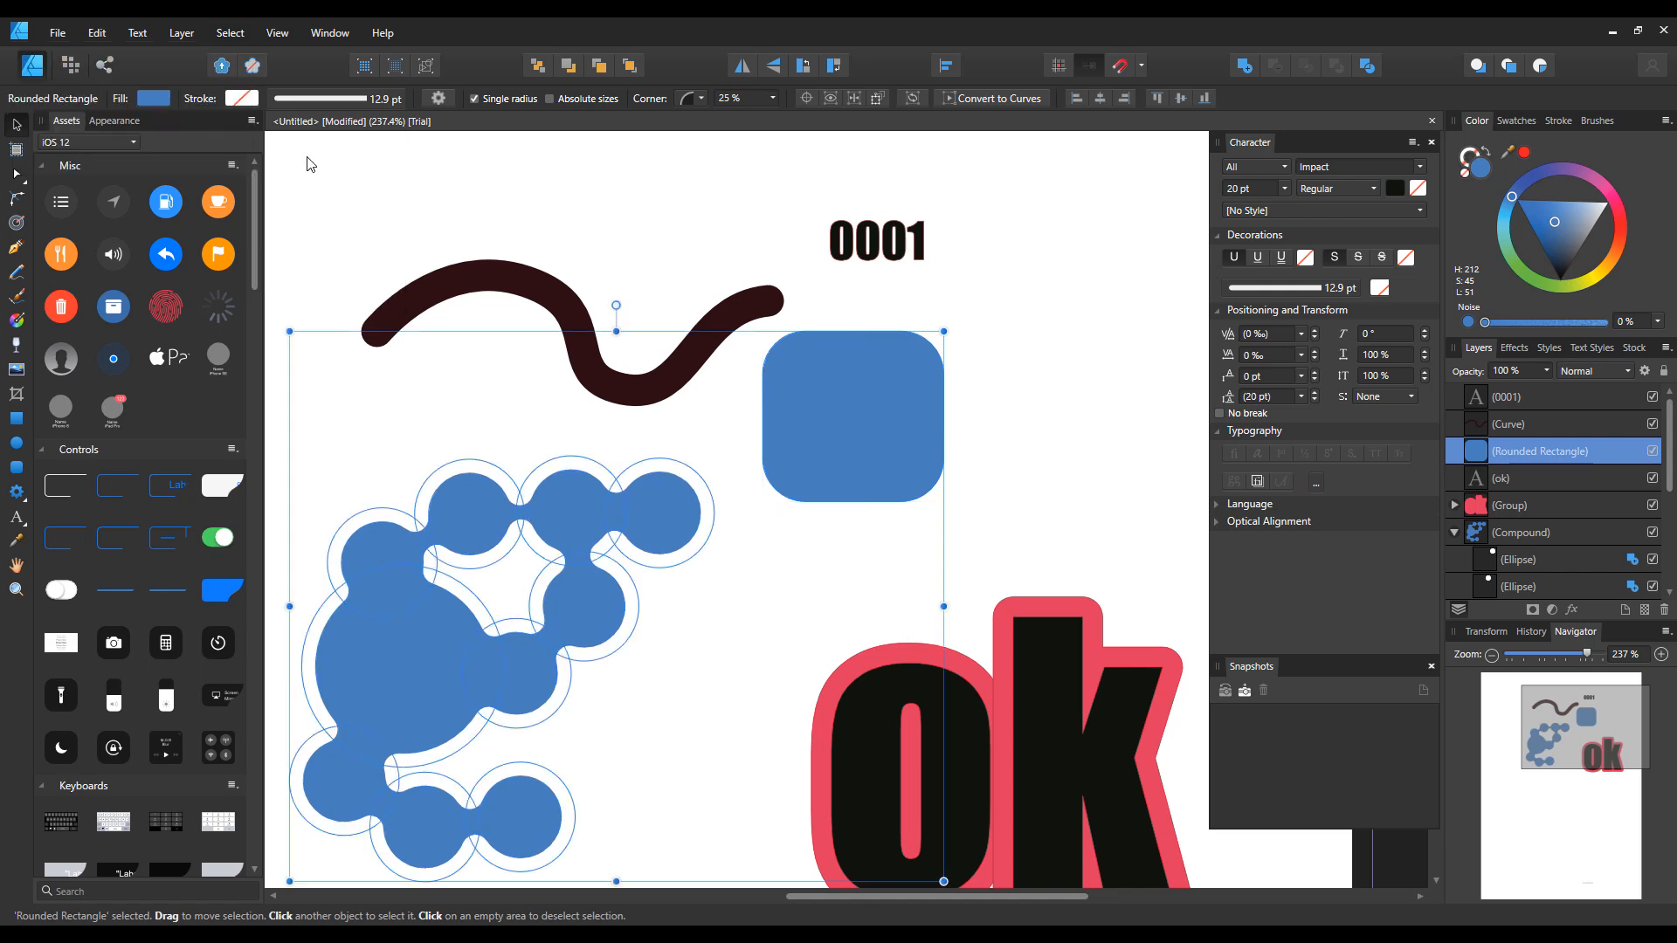
Select every object sharing the fill color of the "0001" text, then clear the selection
{"action": "left_click", "coordinate": [896, 252]}
{"action": "left_click", "coordinate": [225, 41]}
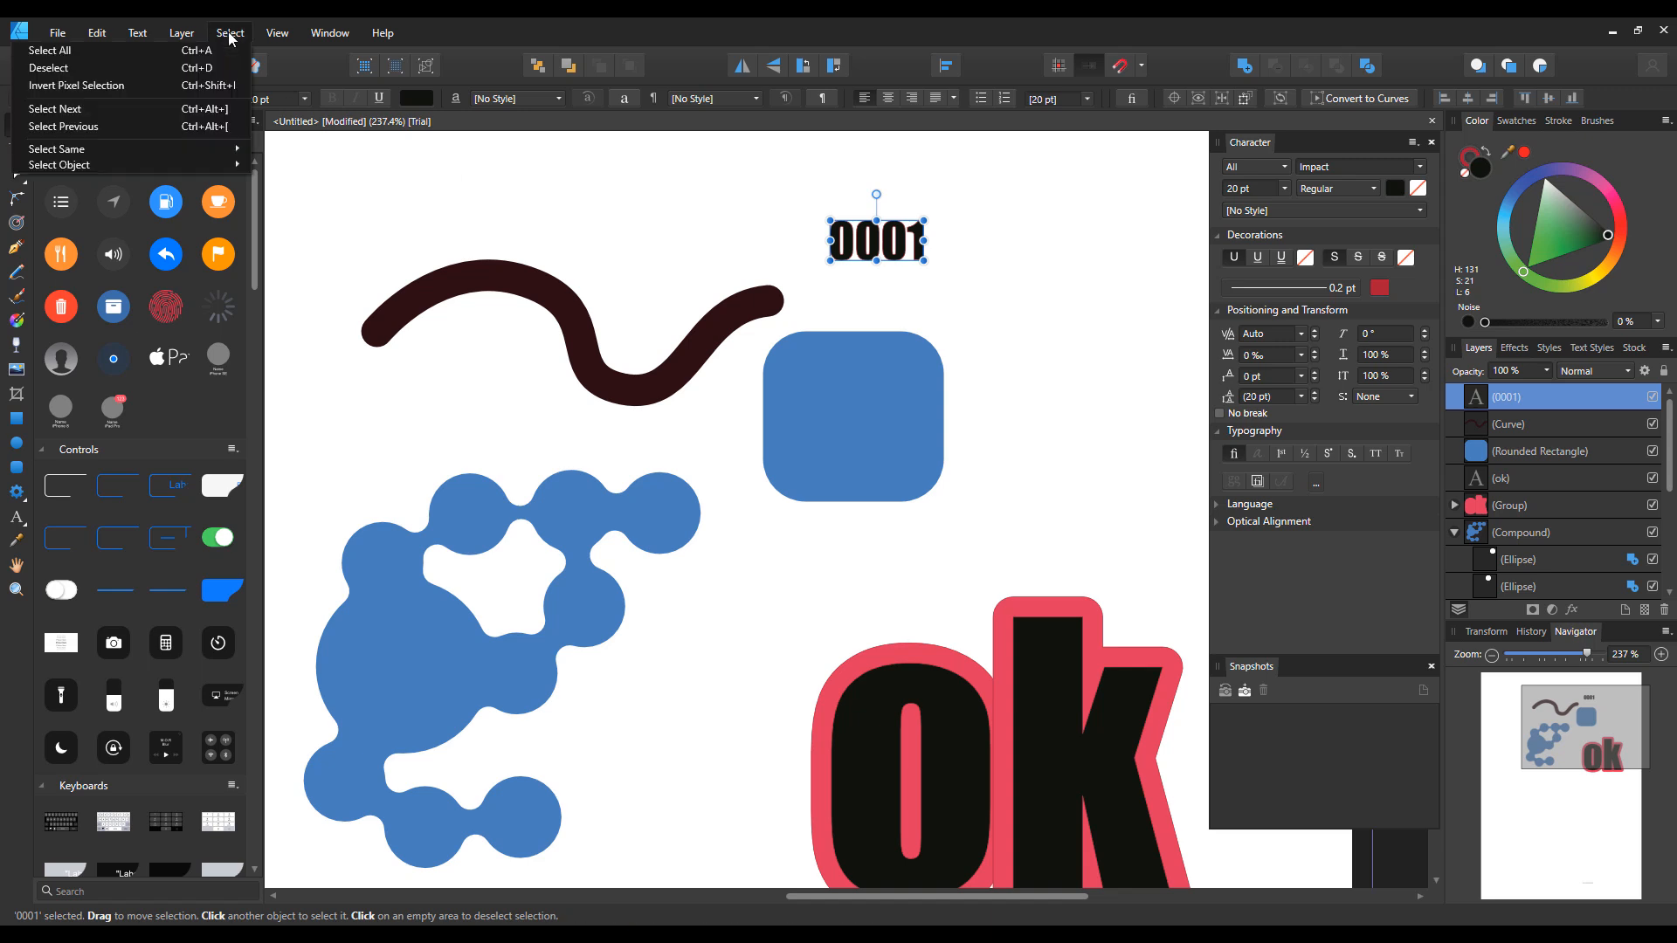
{"action": "mouse_move", "coordinate": [233, 149]}
{"action": "left_click", "coordinate": [288, 154]}
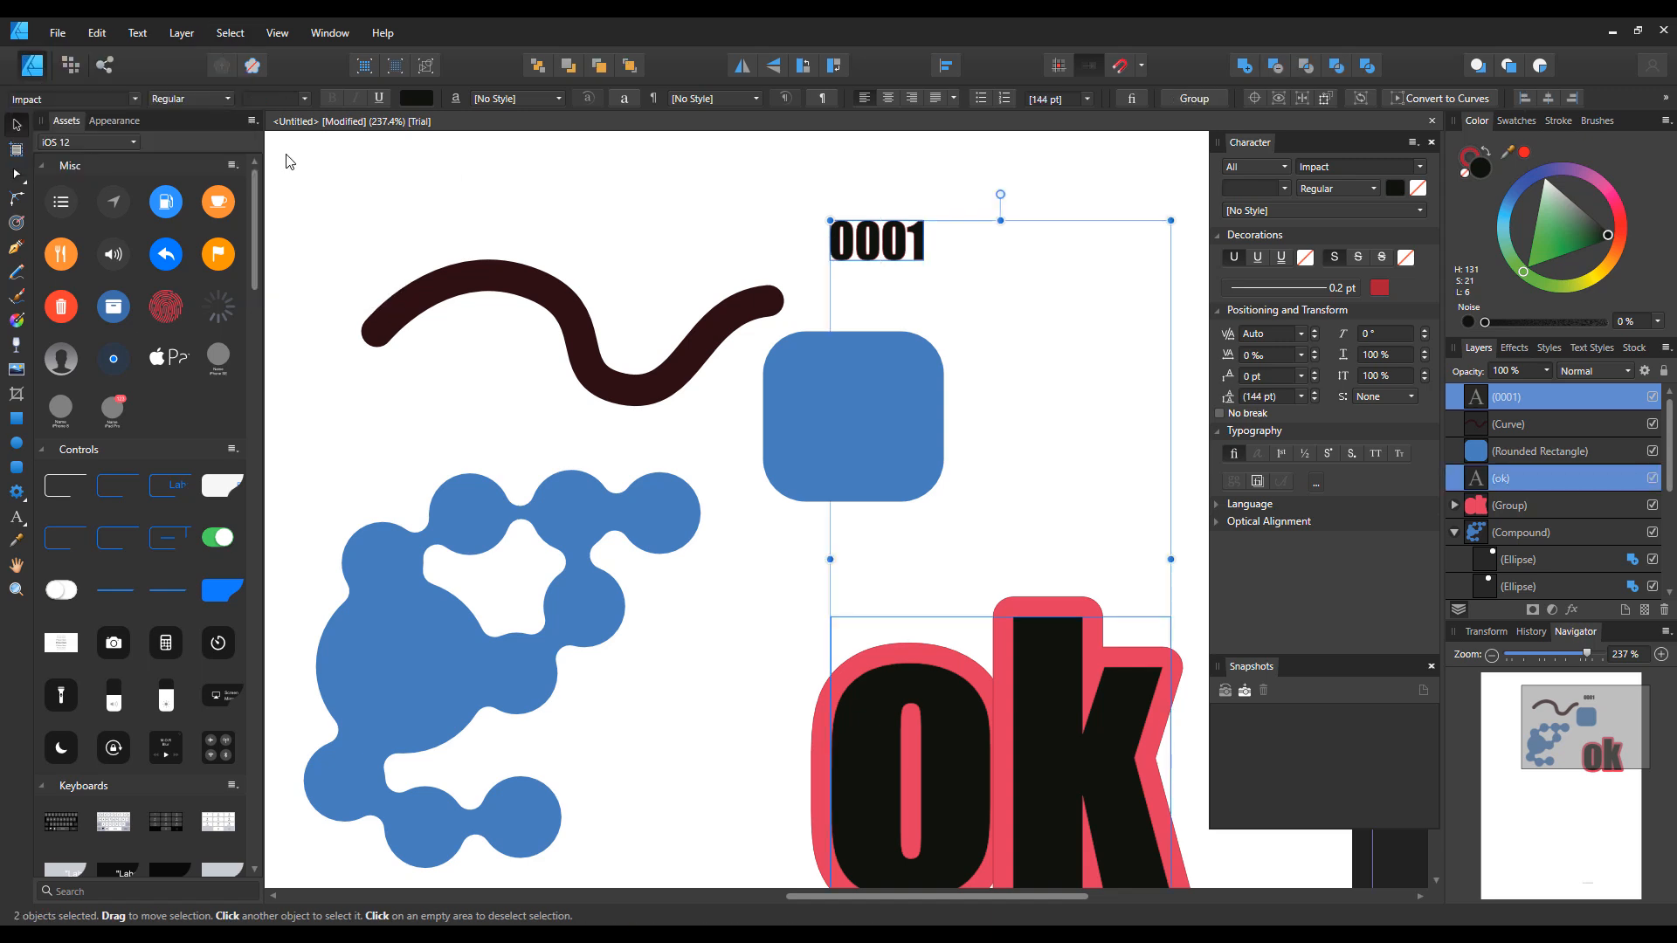
{"action": "left_click", "coordinate": [731, 624]}
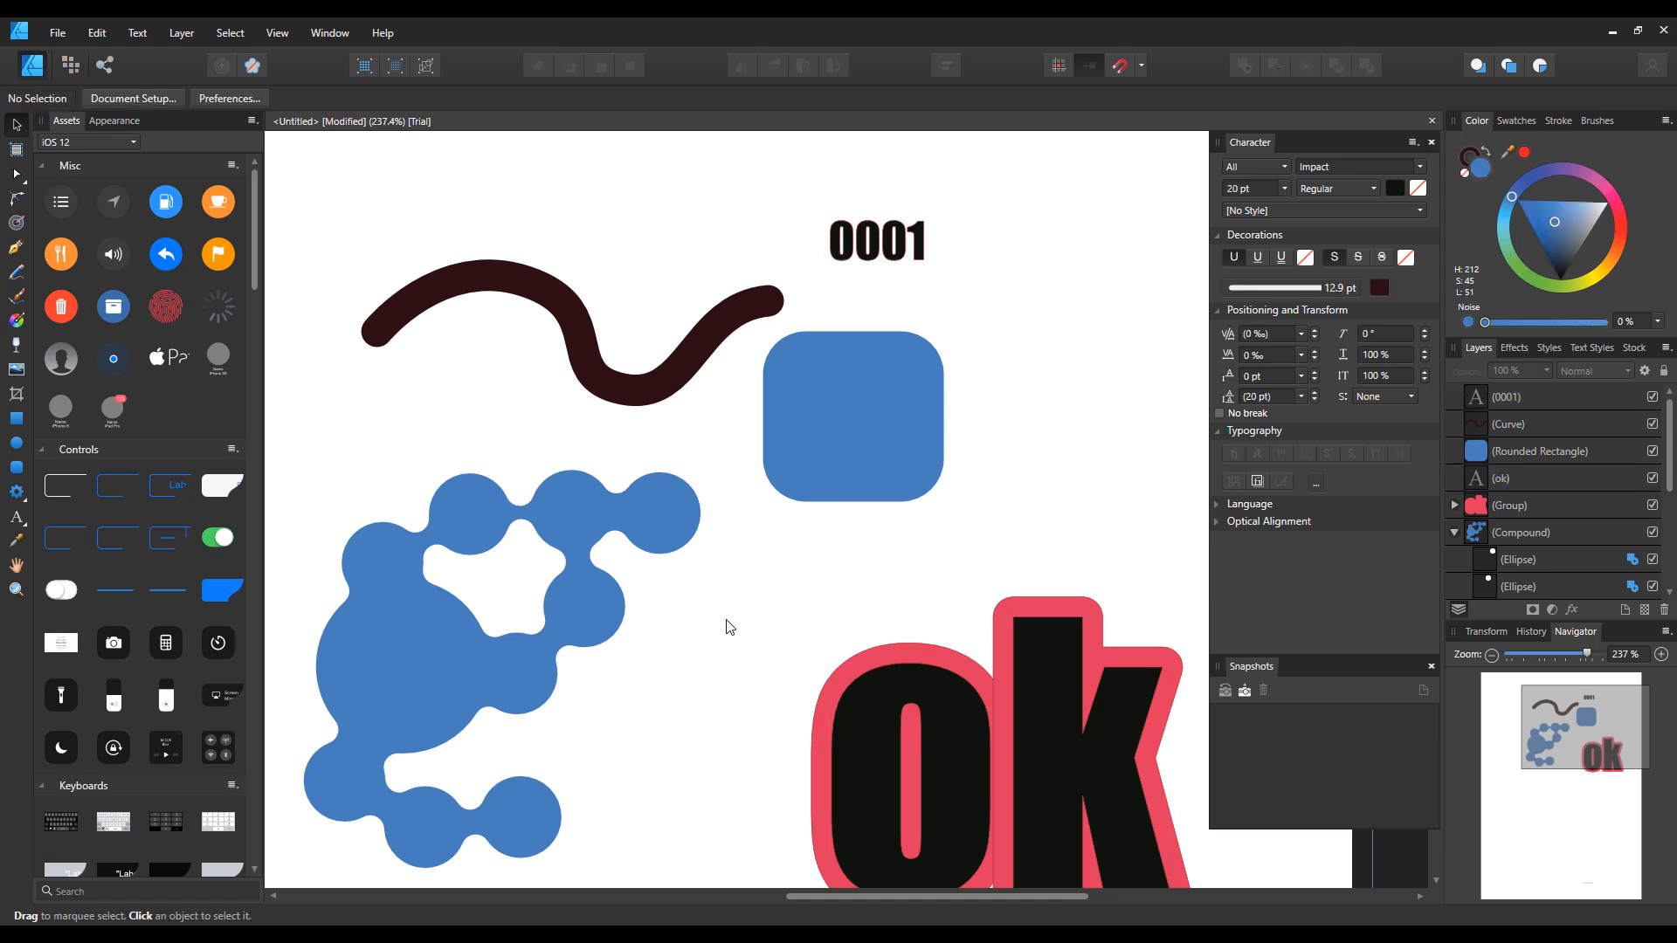
Reselect all objects matching the blue rounded rectangle's fill color
{"action": "left_click", "coordinate": [787, 494]}
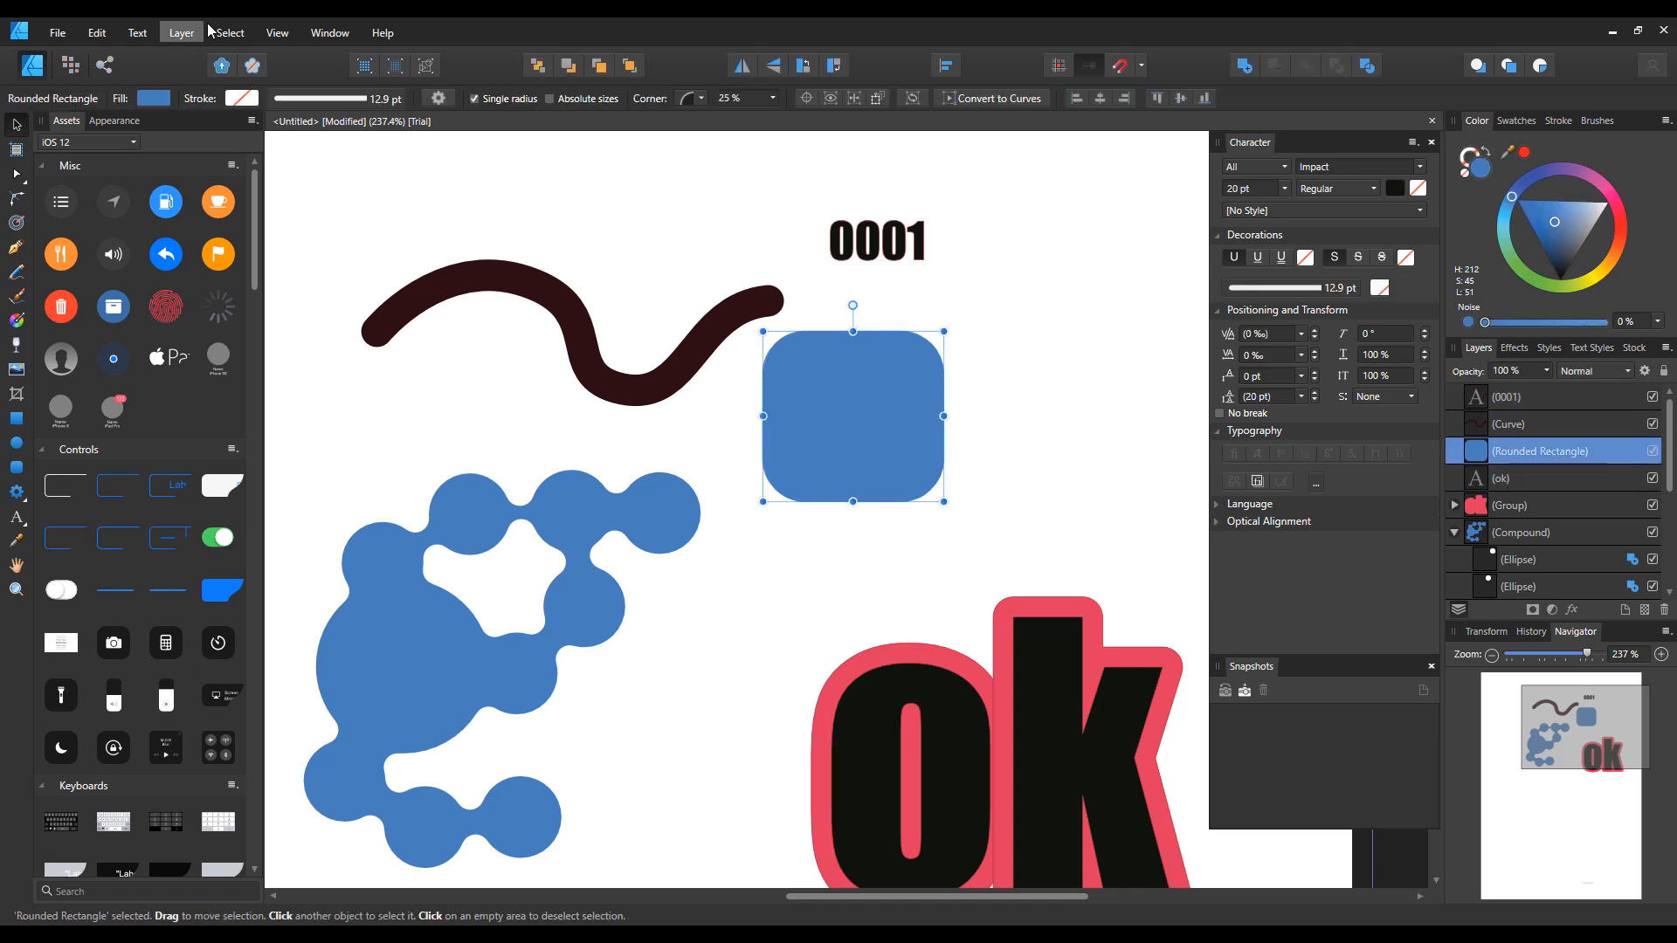
{"action": "left_click", "coordinate": [235, 35]}
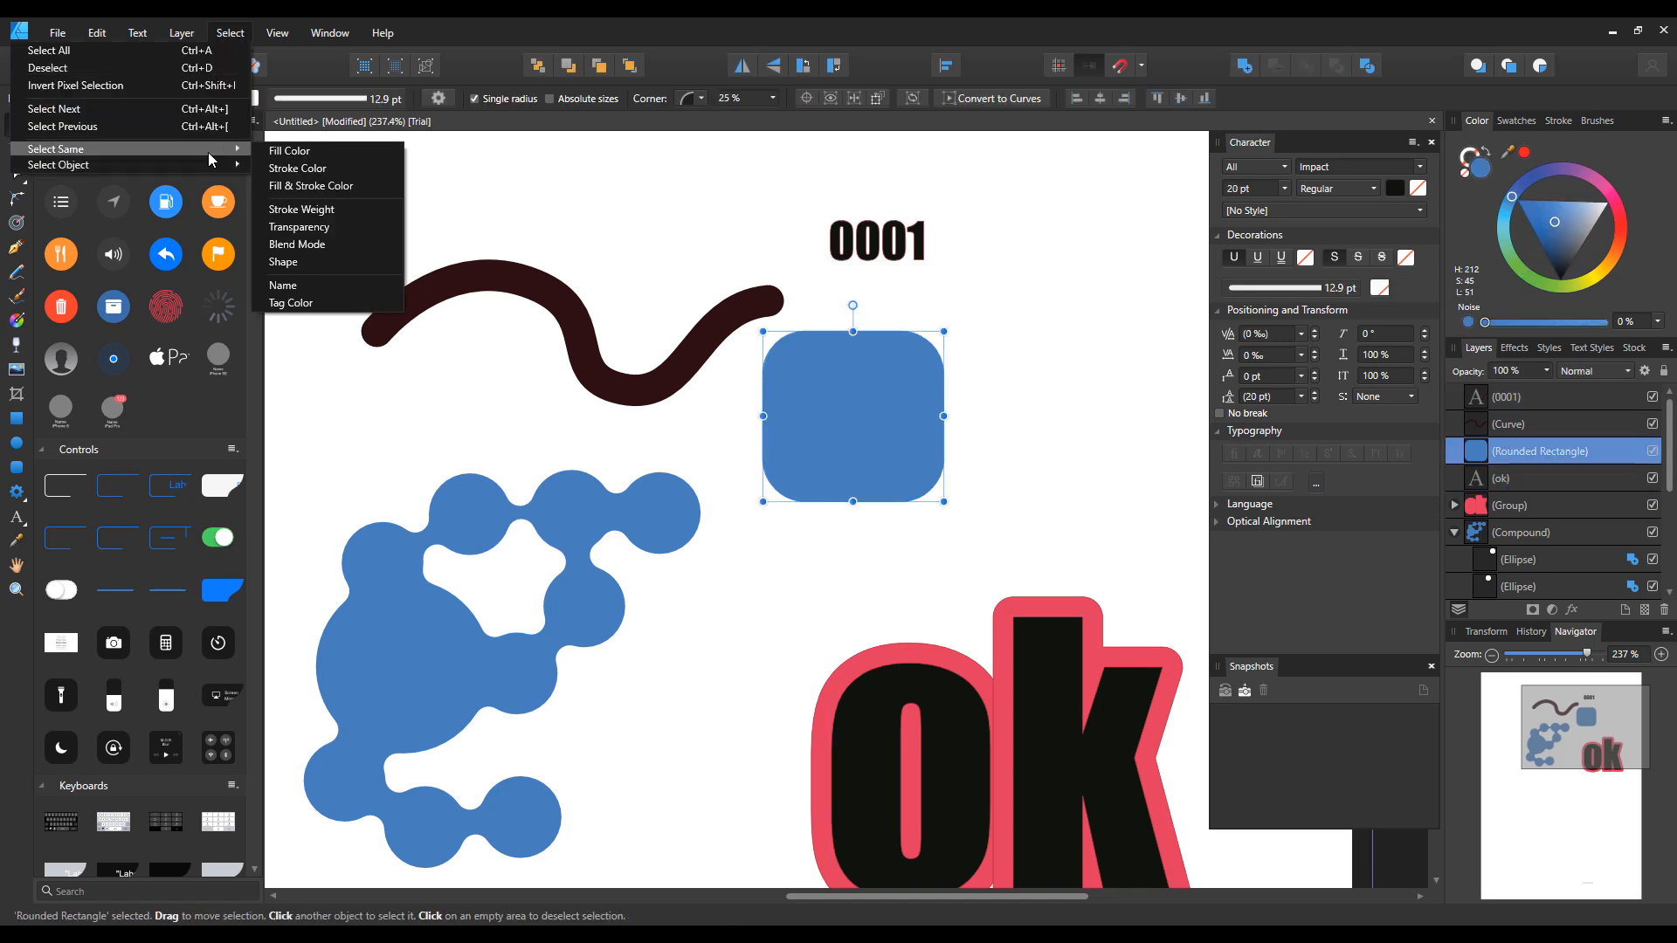
{"action": "mouse_move", "coordinate": [218, 164]}
{"action": "left_click", "coordinate": [307, 150]}
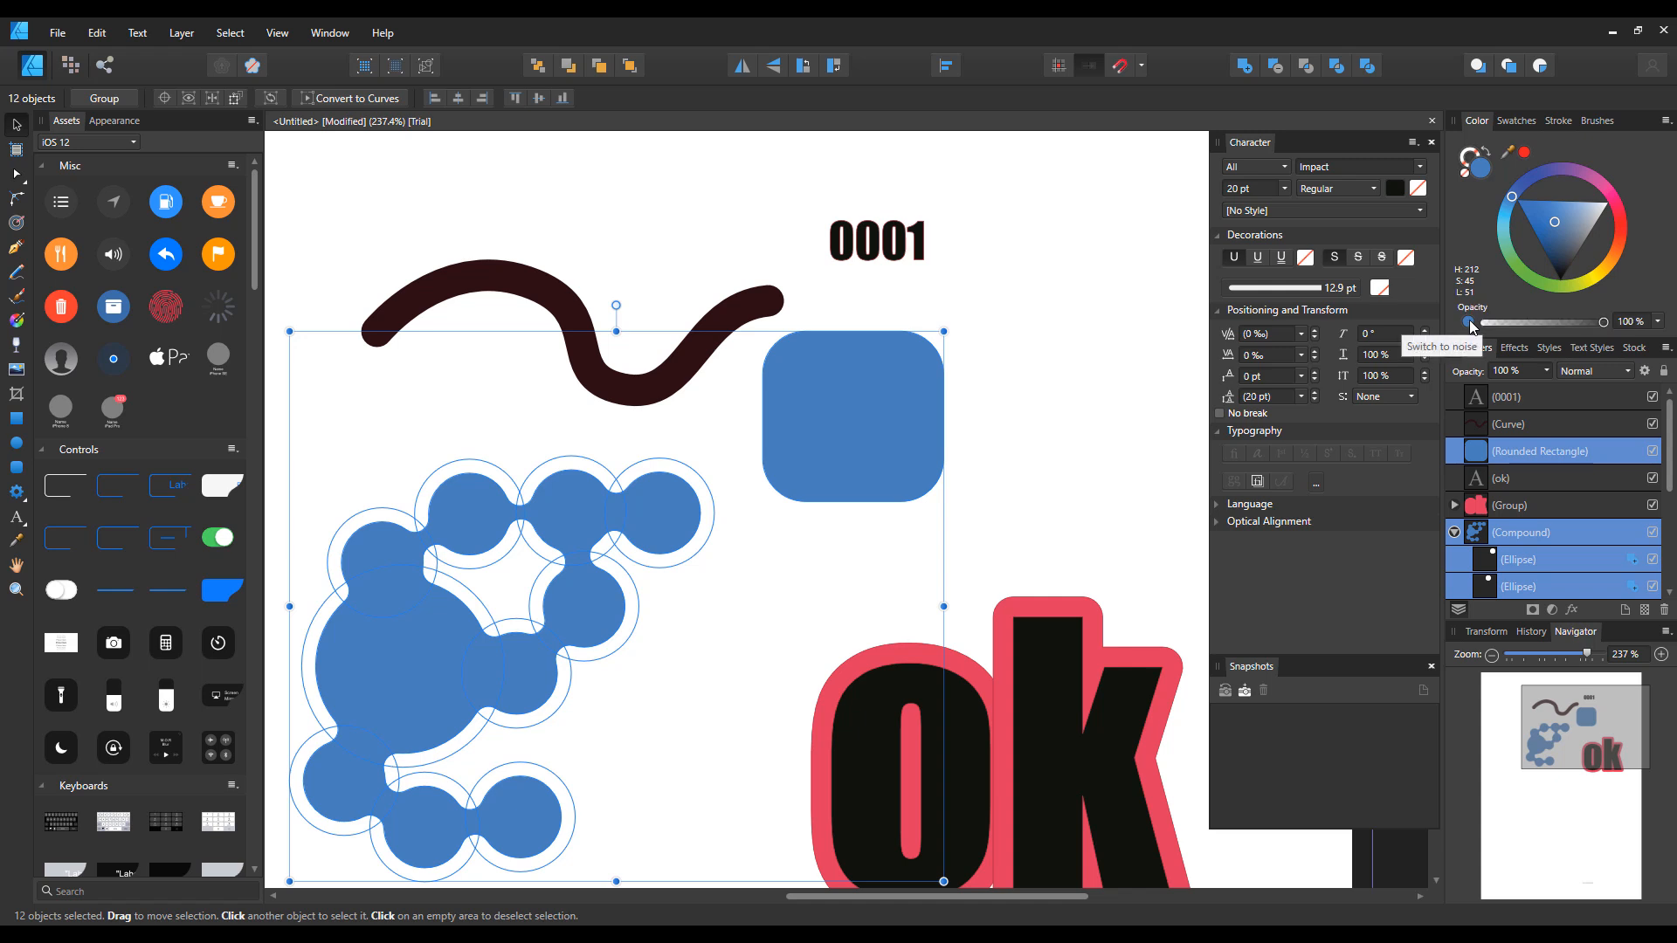
Add 49% noise to the fill of the selected blue objects and give them a dark reddish-brown stroke
{"action": "left_click_drag", "start_coordinate": [1488, 325], "coordinate": [1551, 325]}
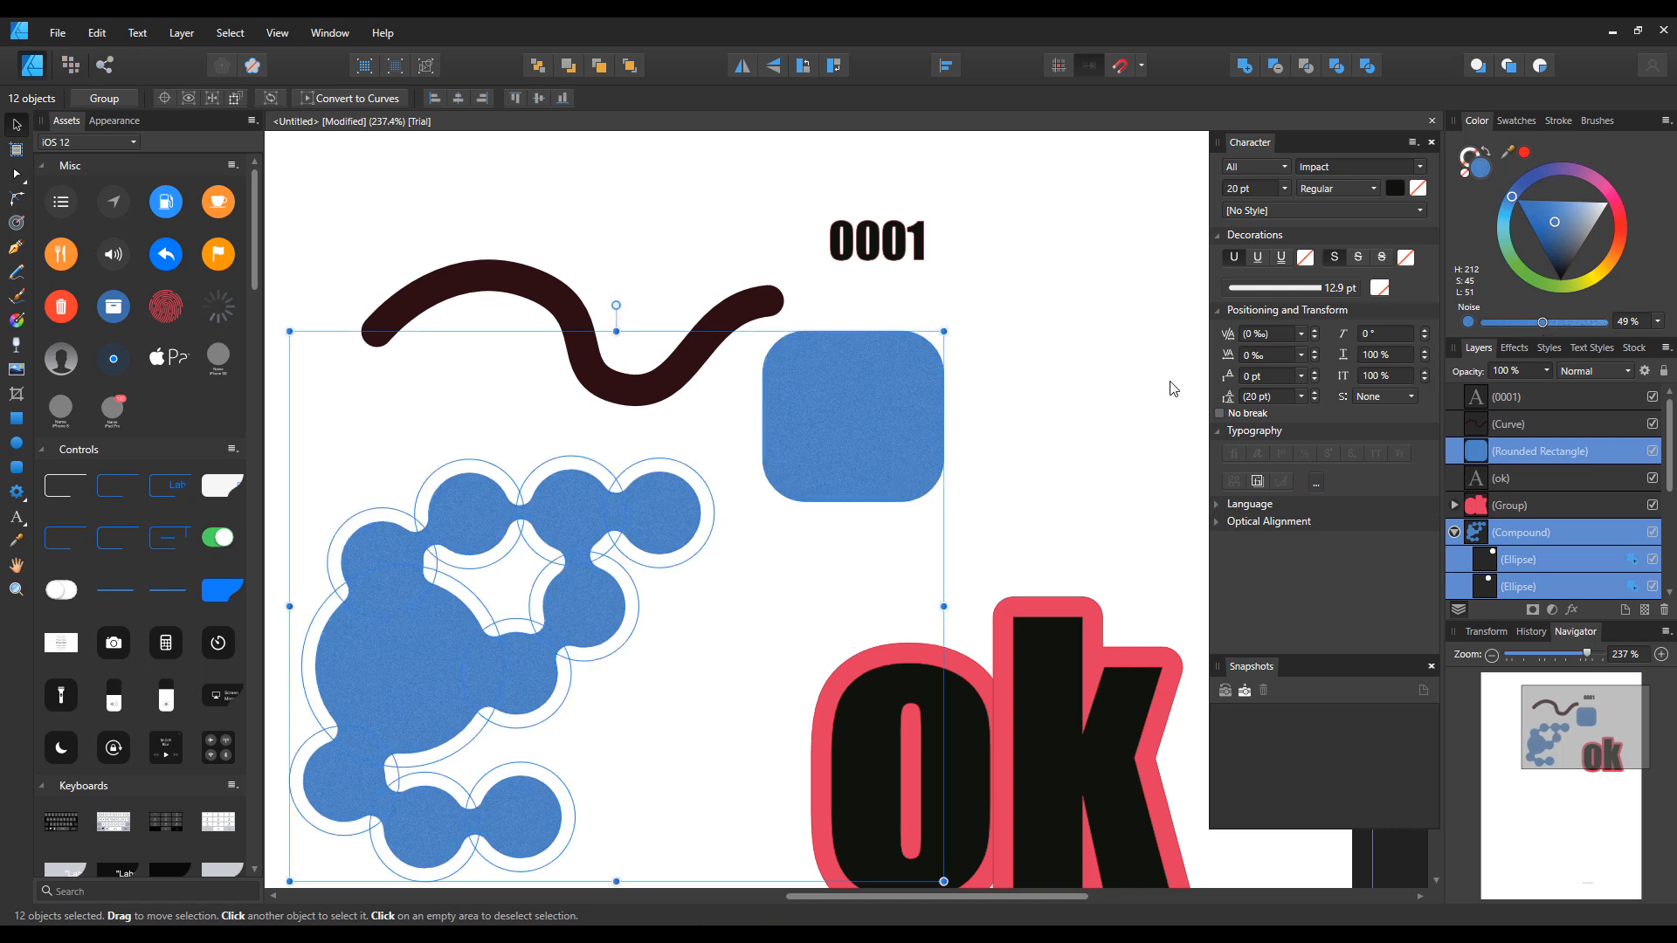
{"action": "left_click", "coordinate": [1465, 165]}
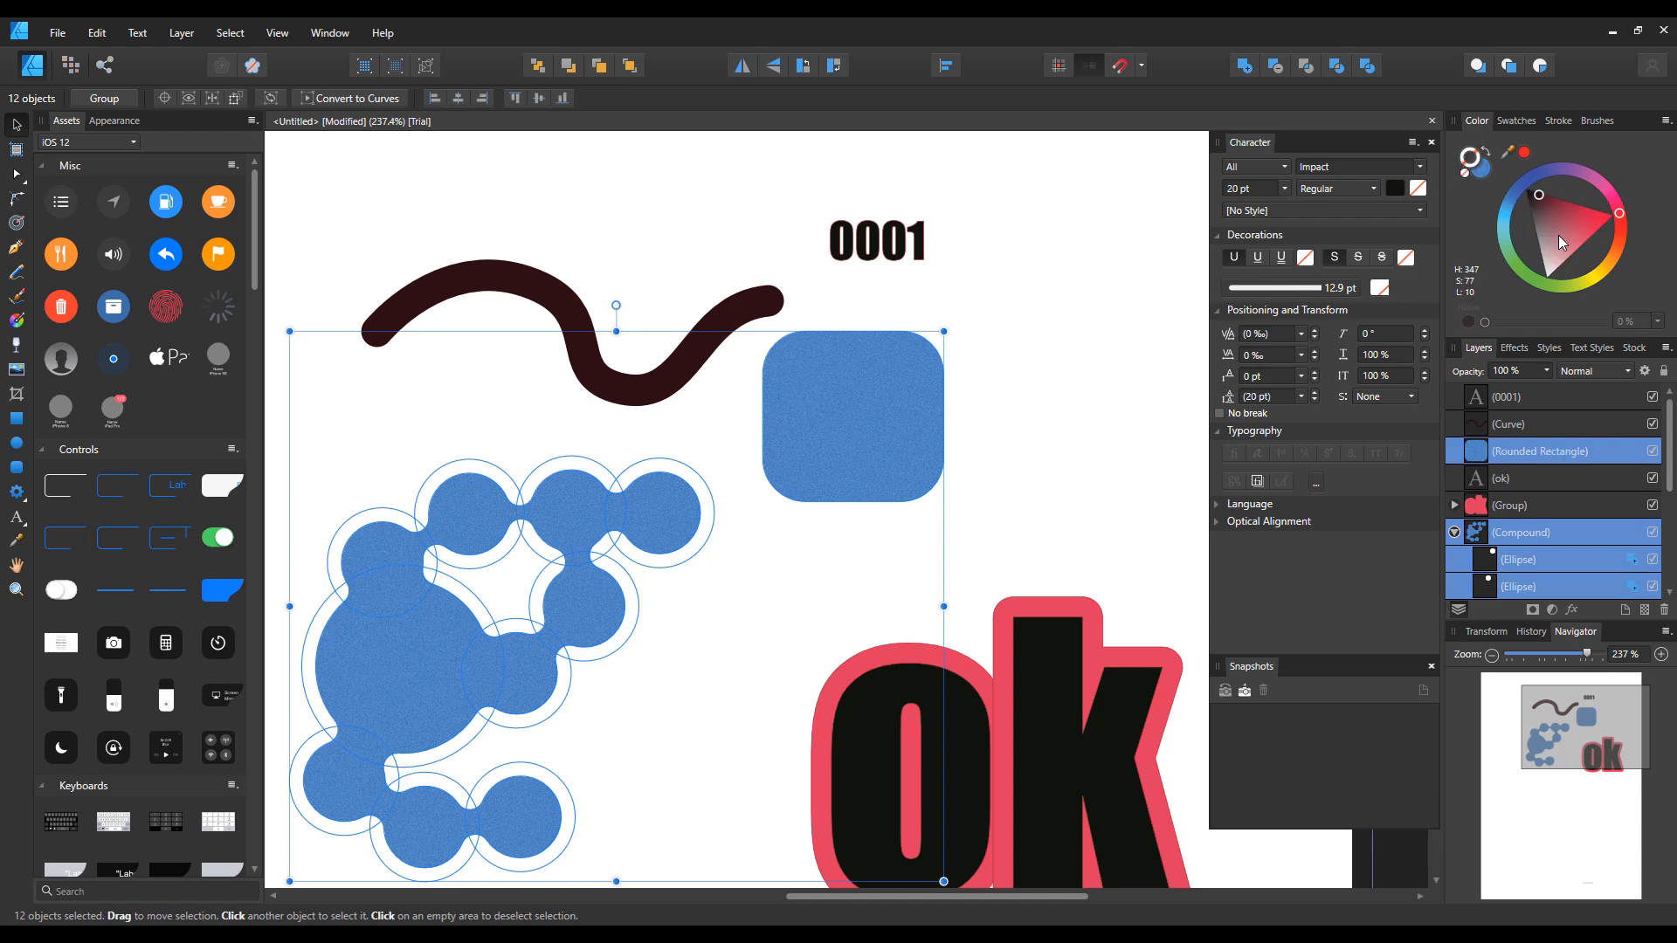
{"action": "mouse_move", "coordinate": [1546, 205]}
{"action": "left_mouse_down"}
{"action": "mouse_move", "coordinate": [1545, 243]}
{"action": "mouse_move", "coordinate": [1538, 208]}
{"action": "left_mouse_up"}
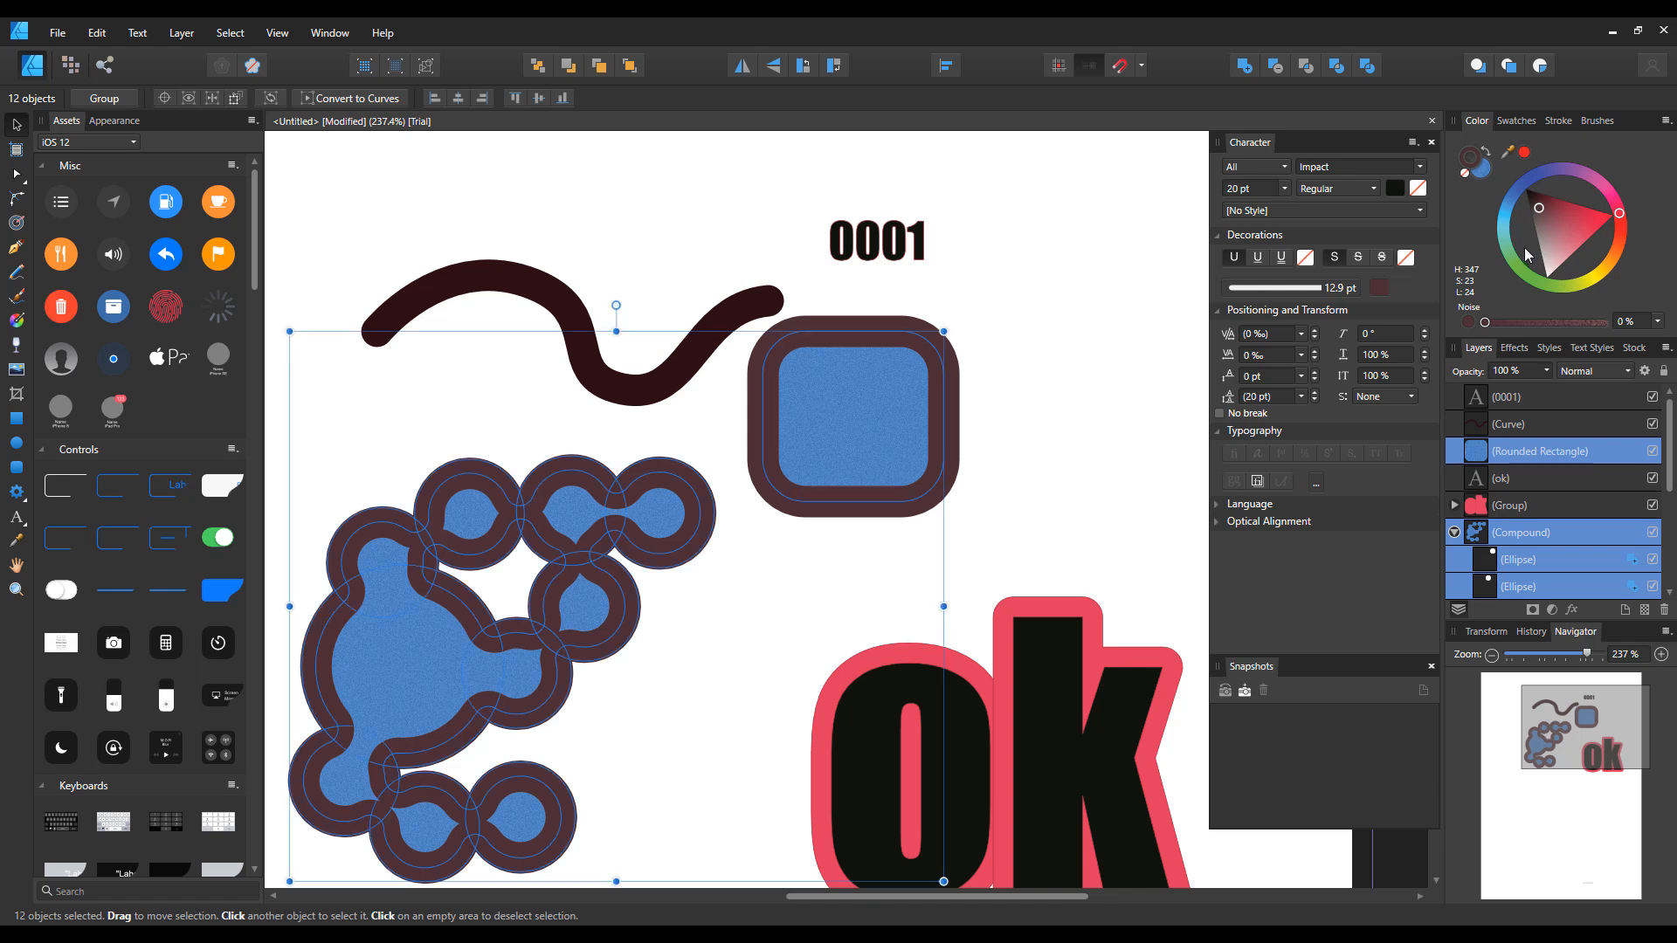
Set the stroke width of the selected blue objects to 0 pt, then clear the selection
{"action": "left_click", "coordinate": [1558, 122]}
{"action": "left_click_drag", "start_coordinate": [1549, 171], "coordinate": [1520, 168]}
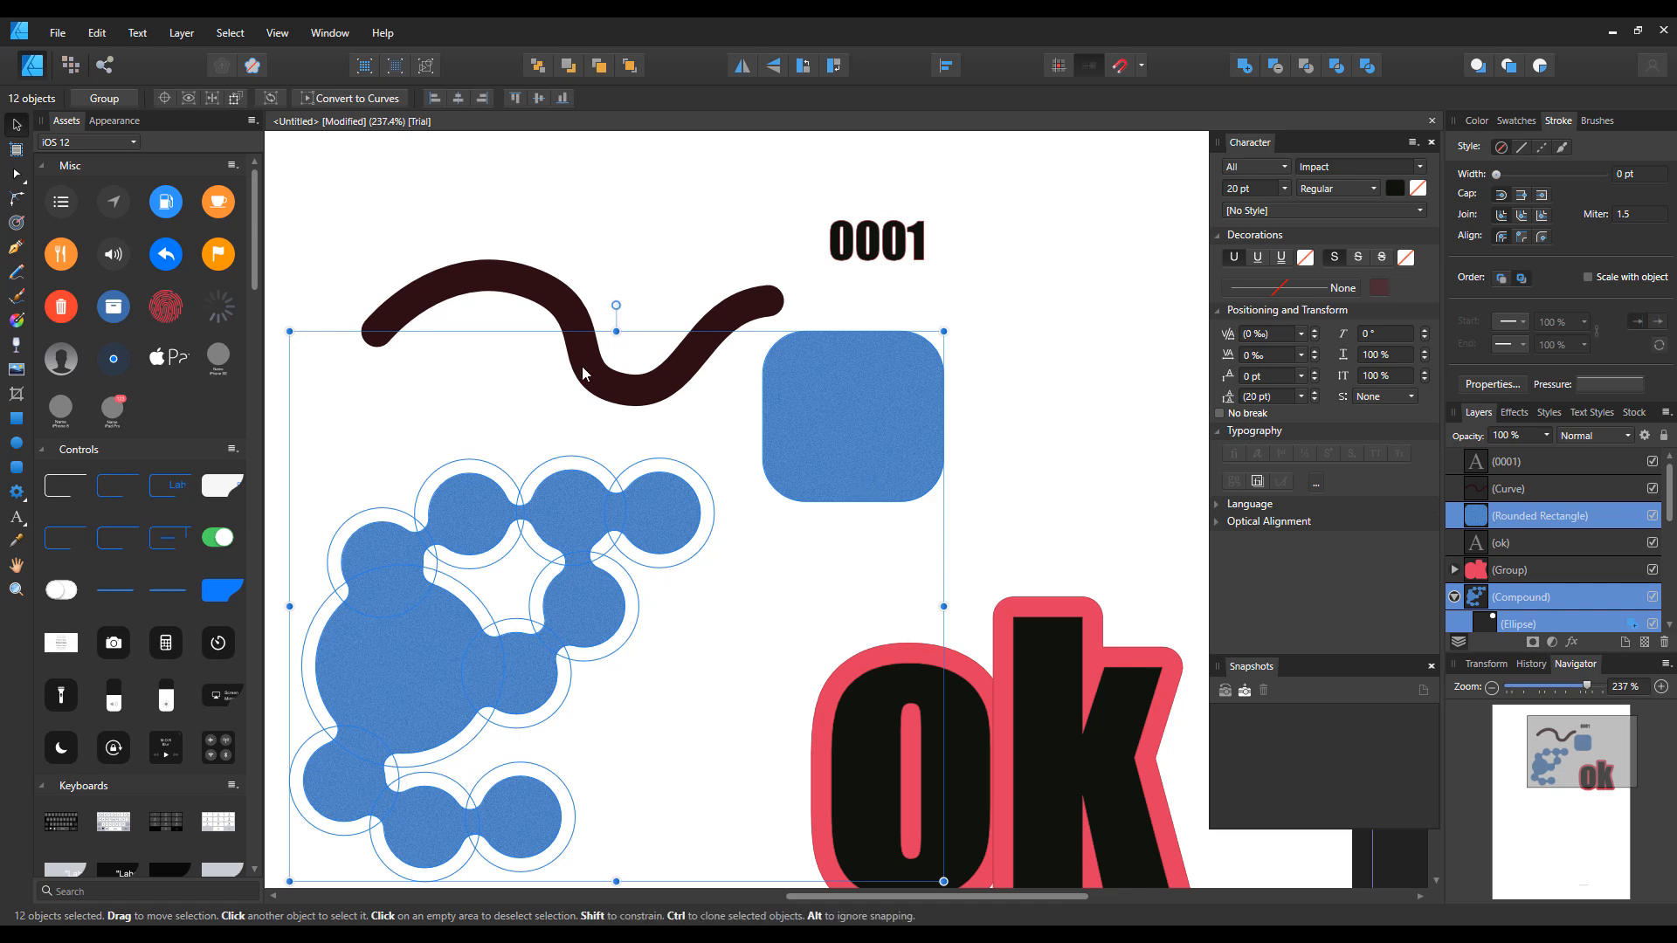
{"action": "left_click", "coordinate": [737, 554]}
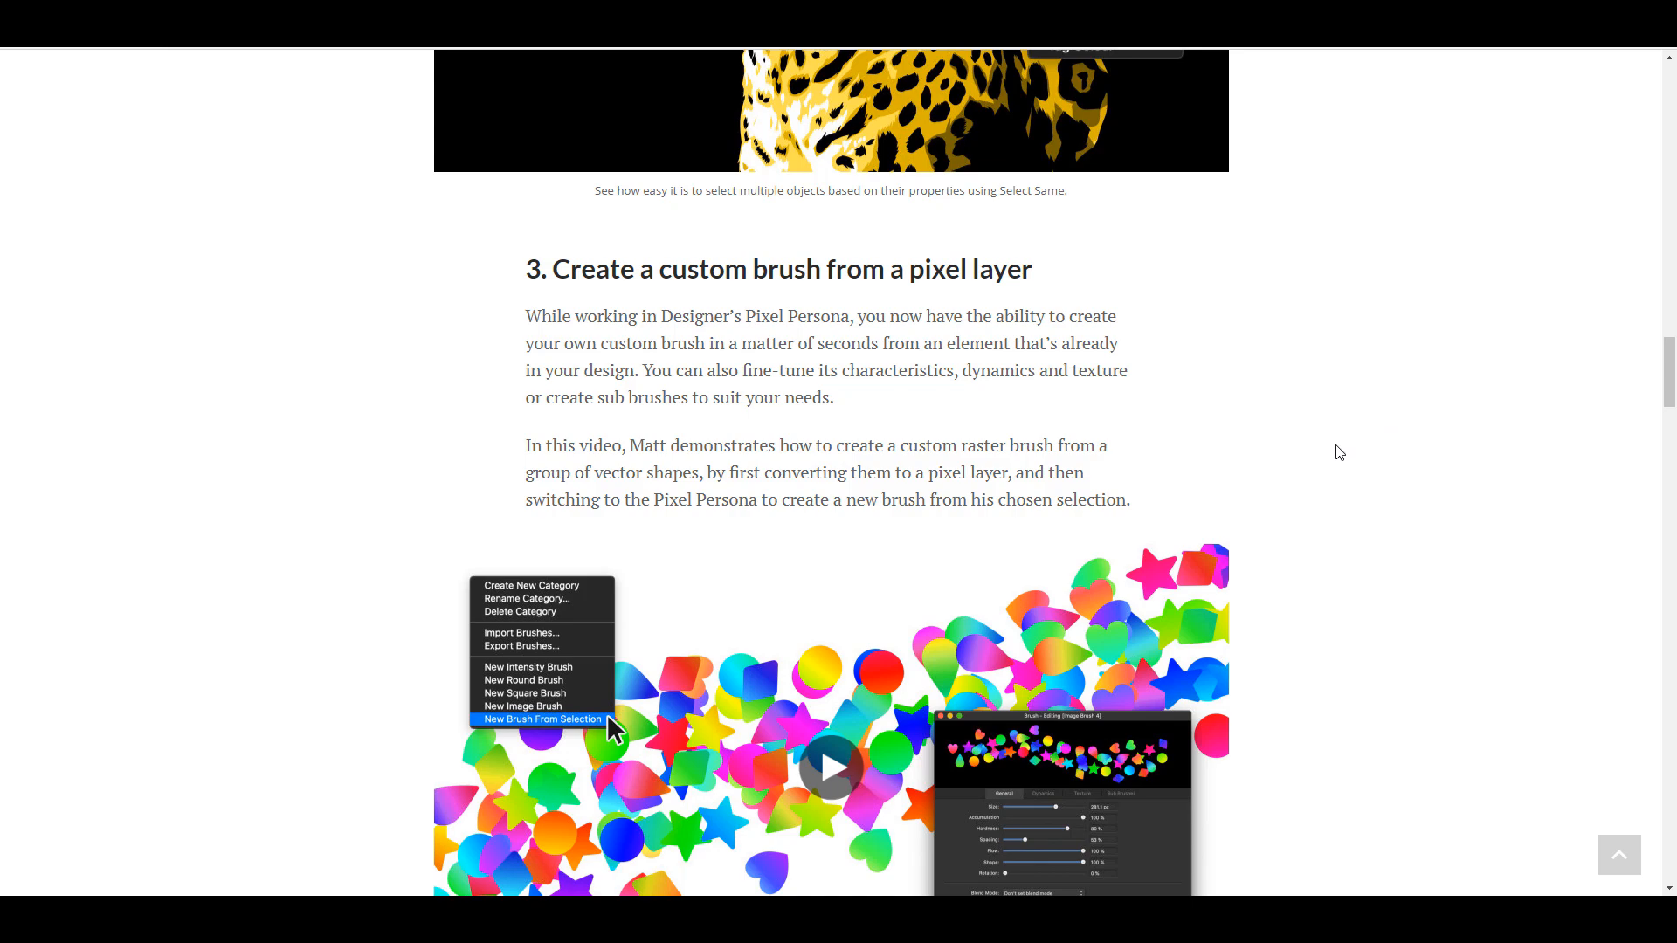
Switch to the browser and review the Designer 1.9 article's sections on custom brushes, linked files, studio presets and additional features
{"action": "scroll", "coordinate": [1340, 453], "scroll_direction": "down", "scroll_amount": 10}
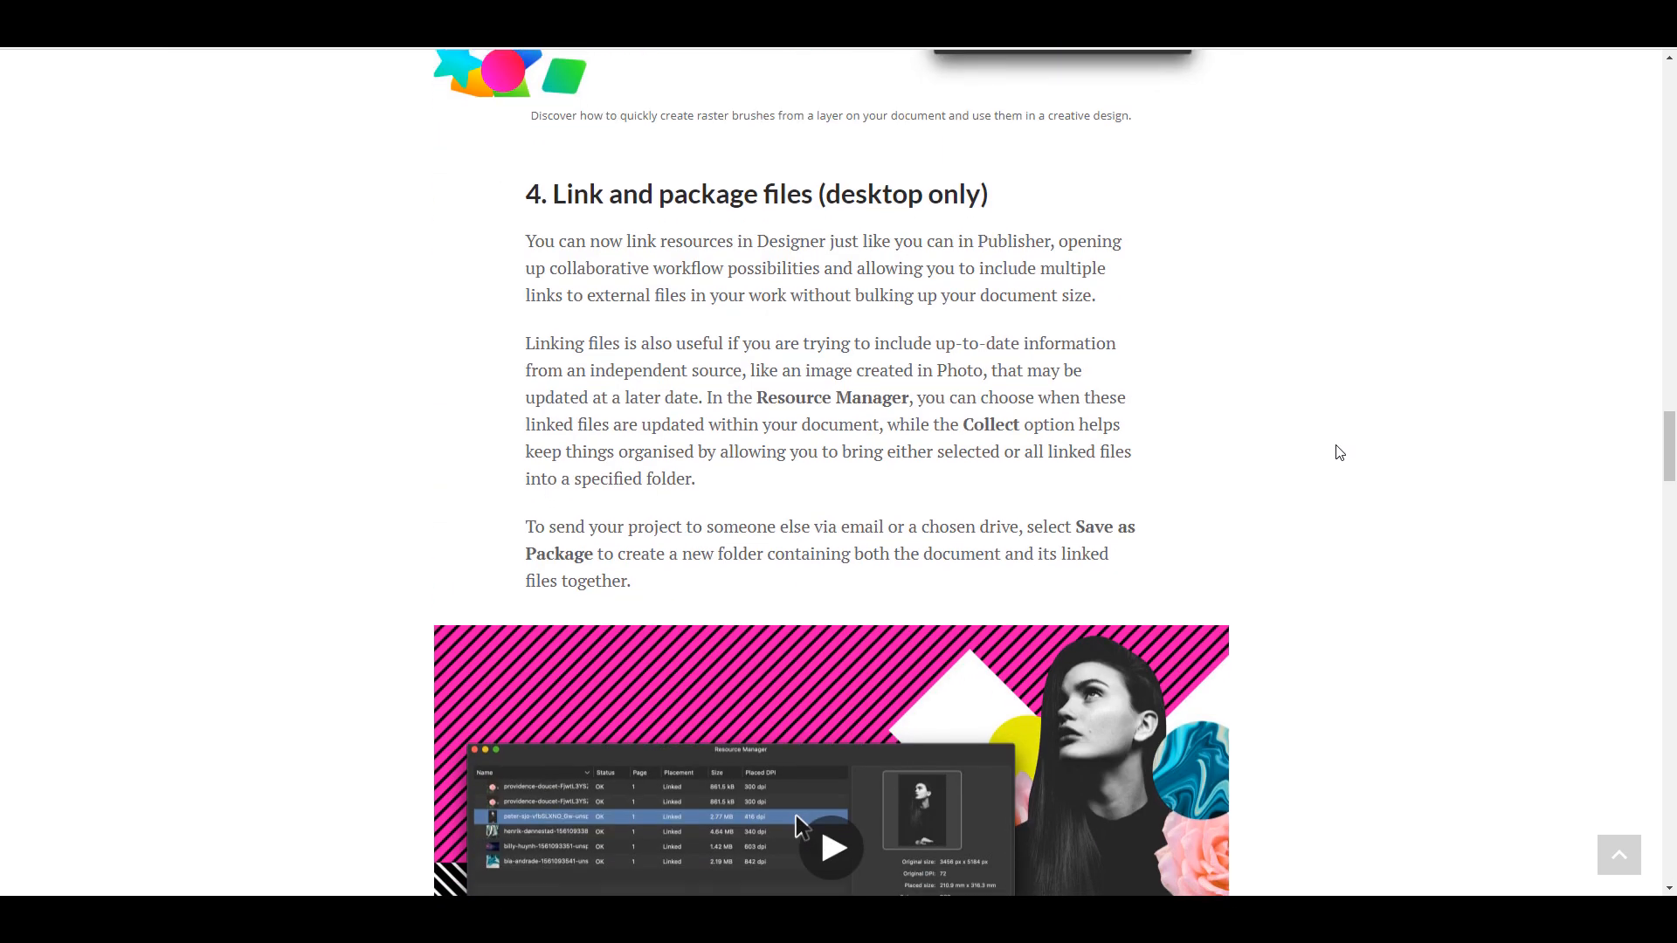
{"action": "scroll", "coordinate": [1339, 452], "scroll_direction": "down", "scroll_amount": 10}
{"action": "scroll", "coordinate": [1339, 452], "scroll_direction": "down", "scroll_amount": 11}
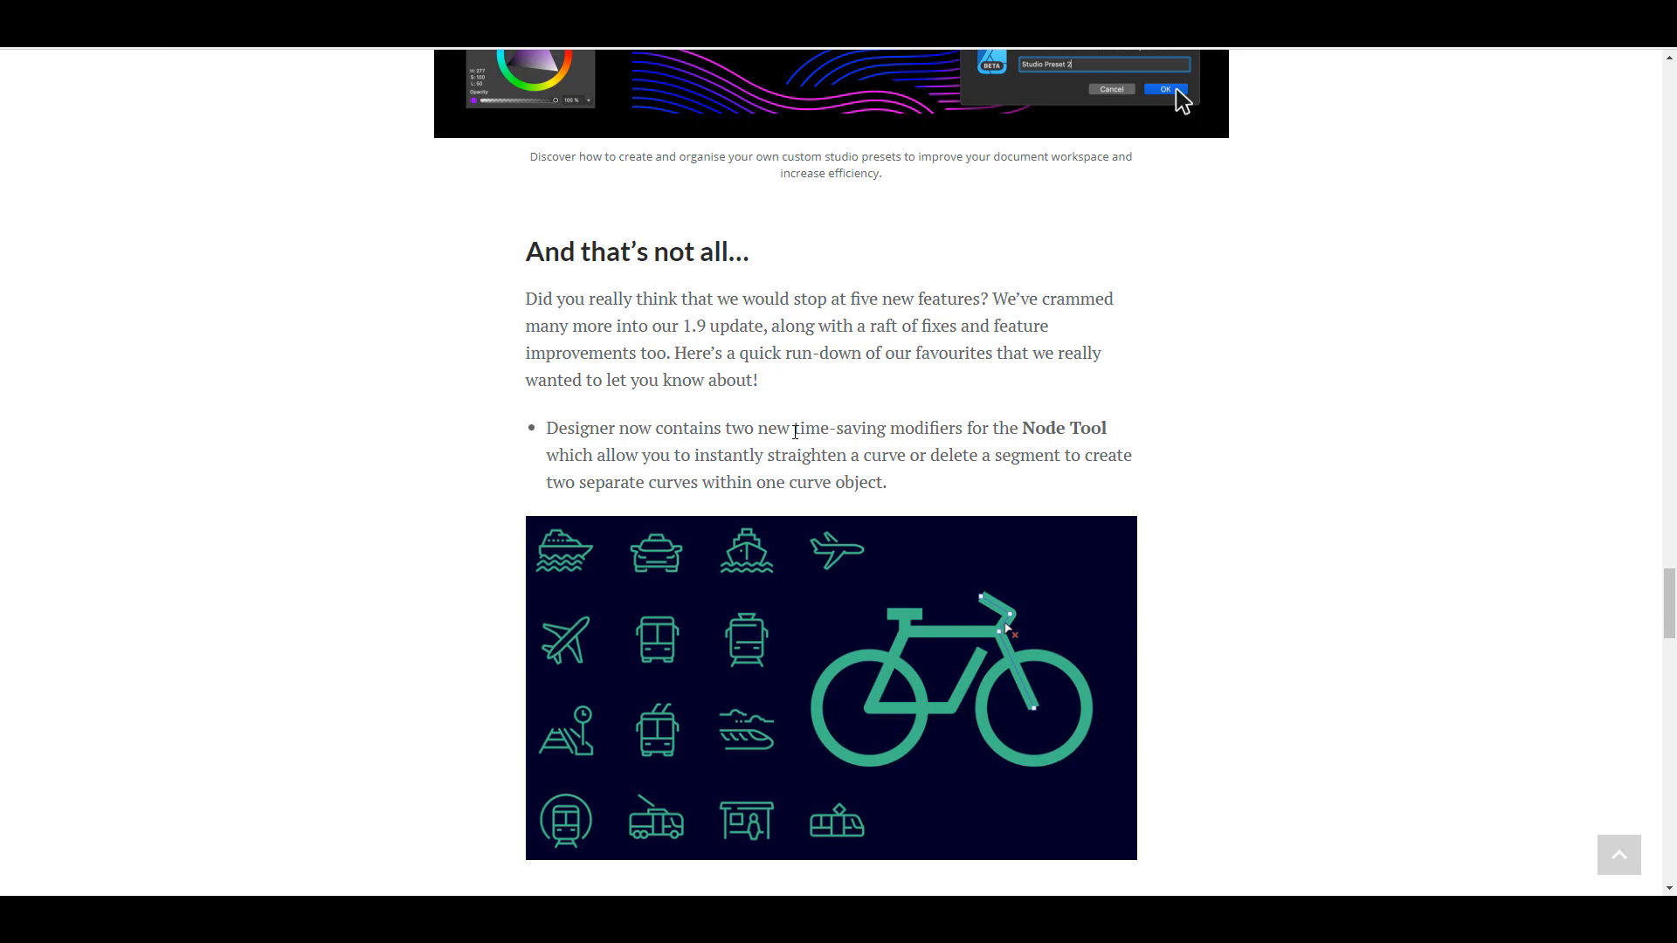
{"action": "scroll", "coordinate": [795, 432], "scroll_direction": "down", "scroll_amount": 11}
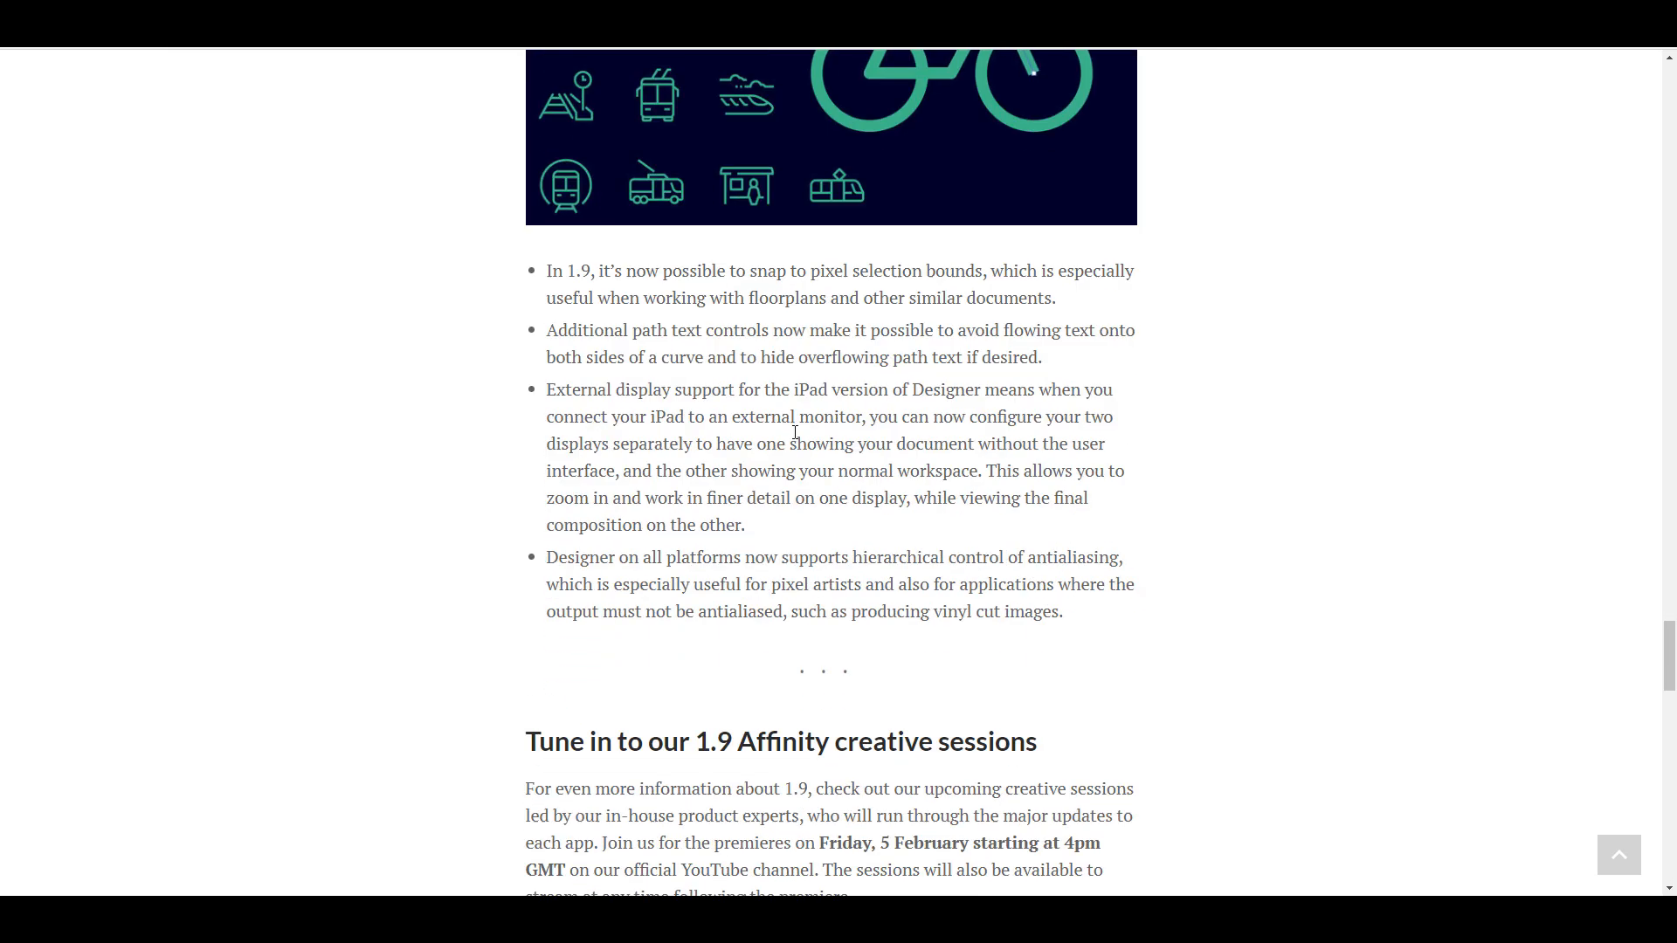
{"action": "scroll", "coordinate": [795, 431], "scroll_direction": "up", "scroll_amount": 11}
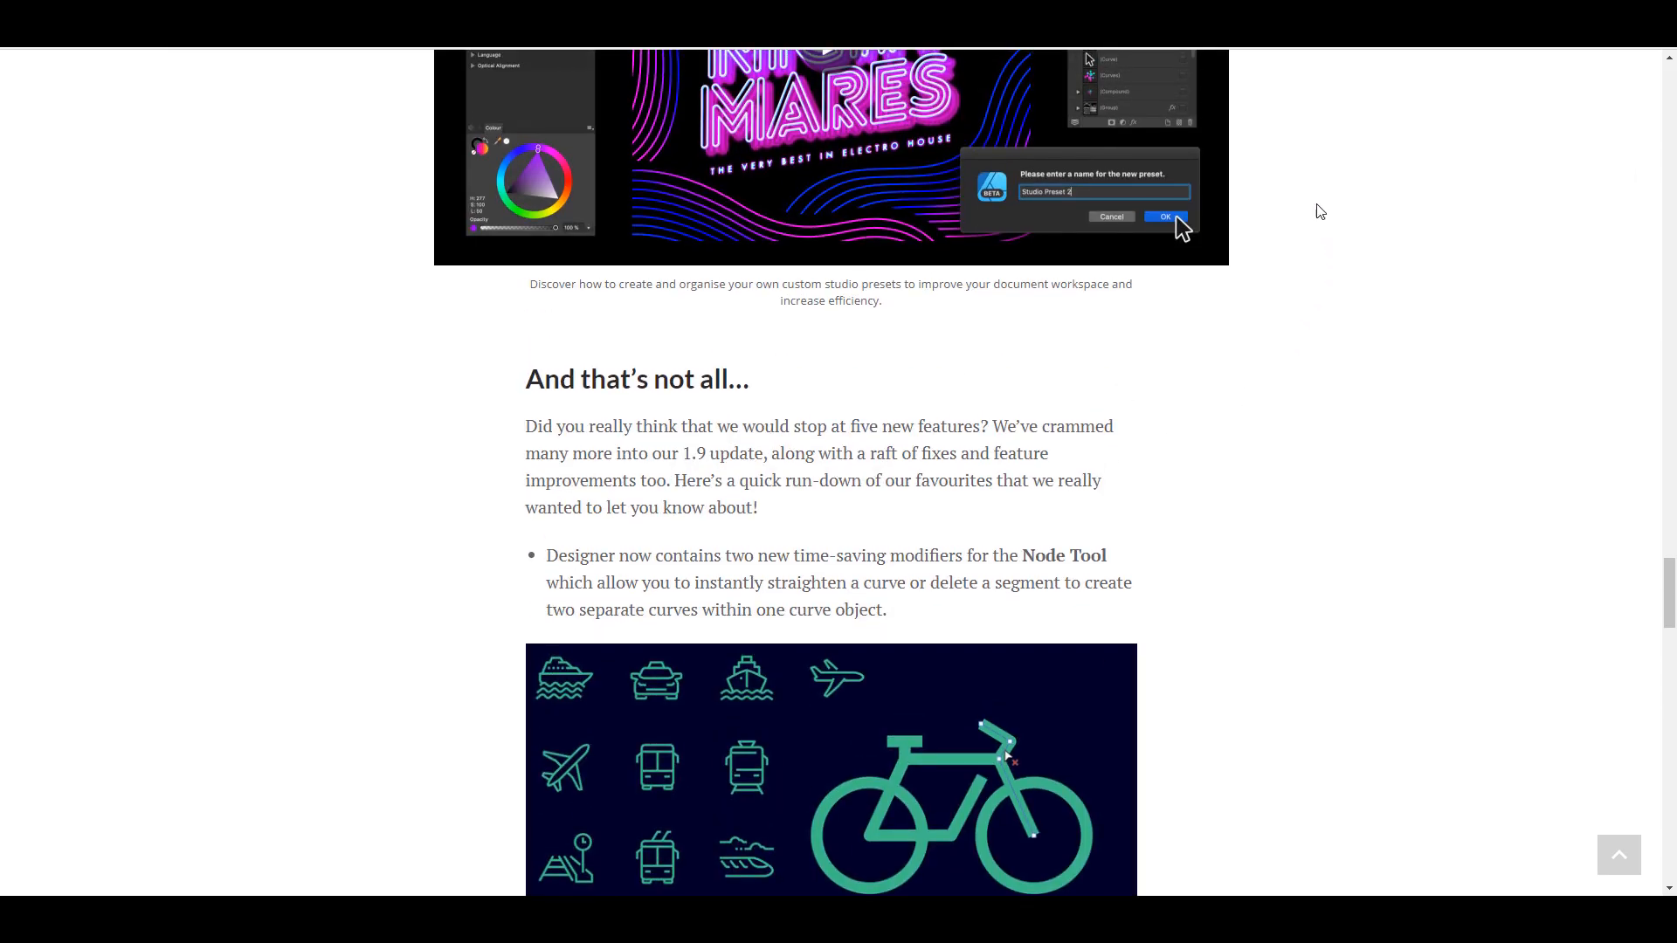
{"action": "scroll", "coordinate": [830, 472], "scroll_direction": "down", "scroll_amount": 10}
{"action": "scroll", "coordinate": [1124, 451], "scroll_direction": "up", "scroll_amount": 20}
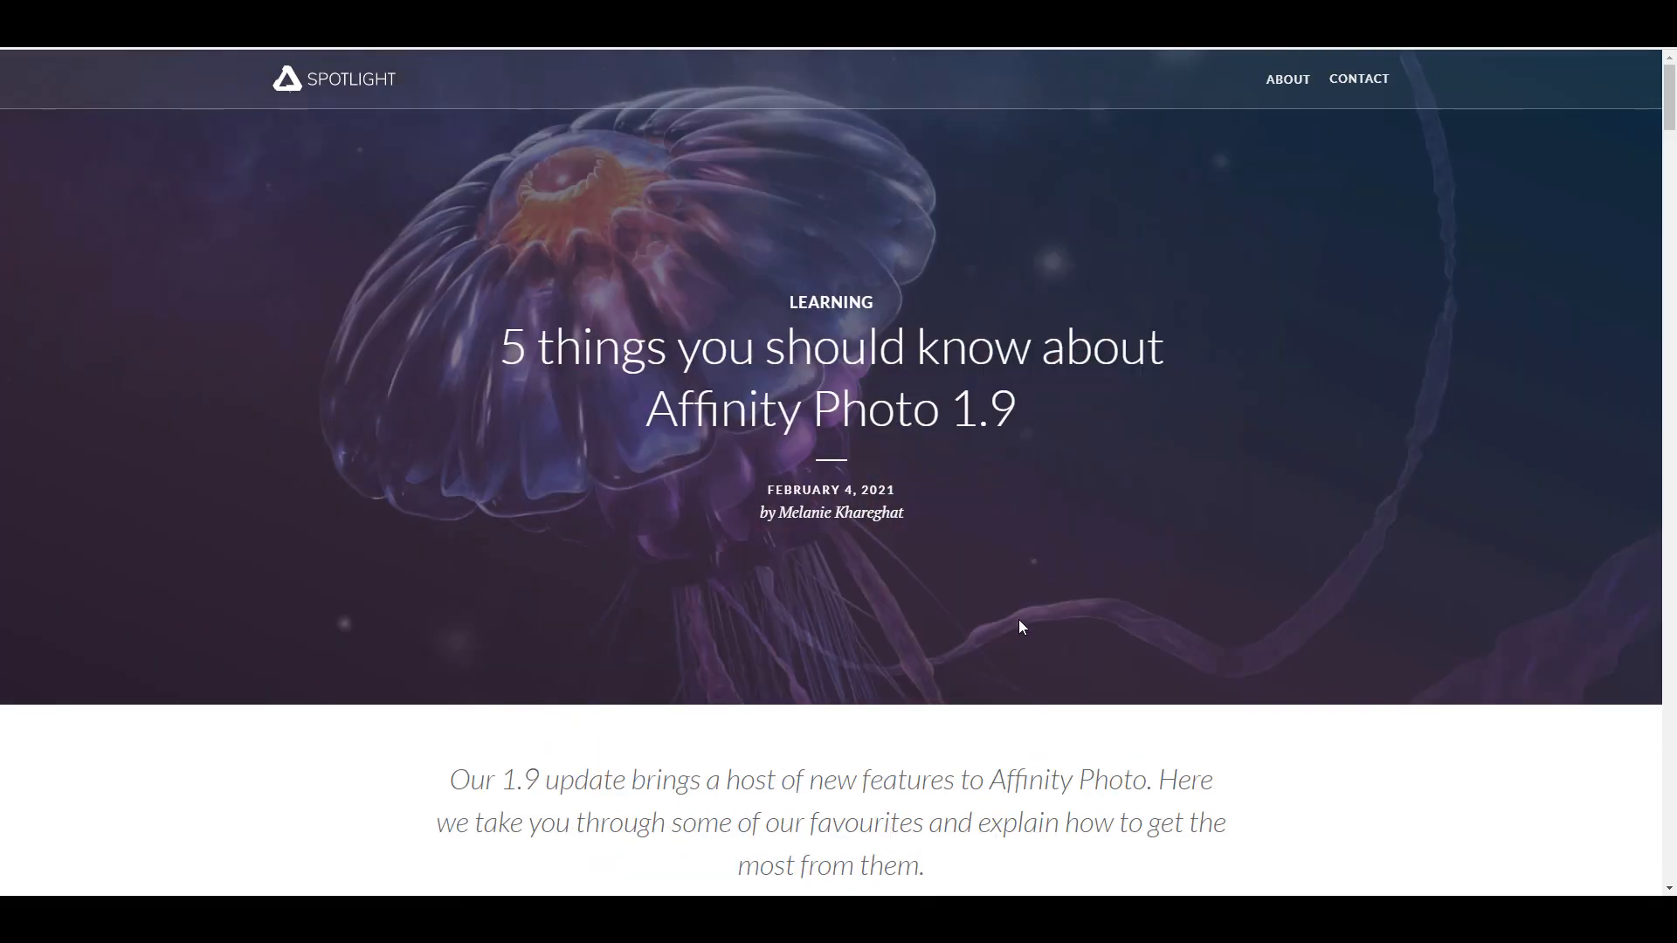
Review the Affinity Photo 1.9 article's sections on linked layers, astrophotography stacking and hardware acceleration
{"action": "scroll", "coordinate": [1019, 620], "scroll_direction": "down", "scroll_amount": 15}
{"action": "scroll", "coordinate": [1020, 620], "scroll_direction": "up", "scroll_amount": 5}
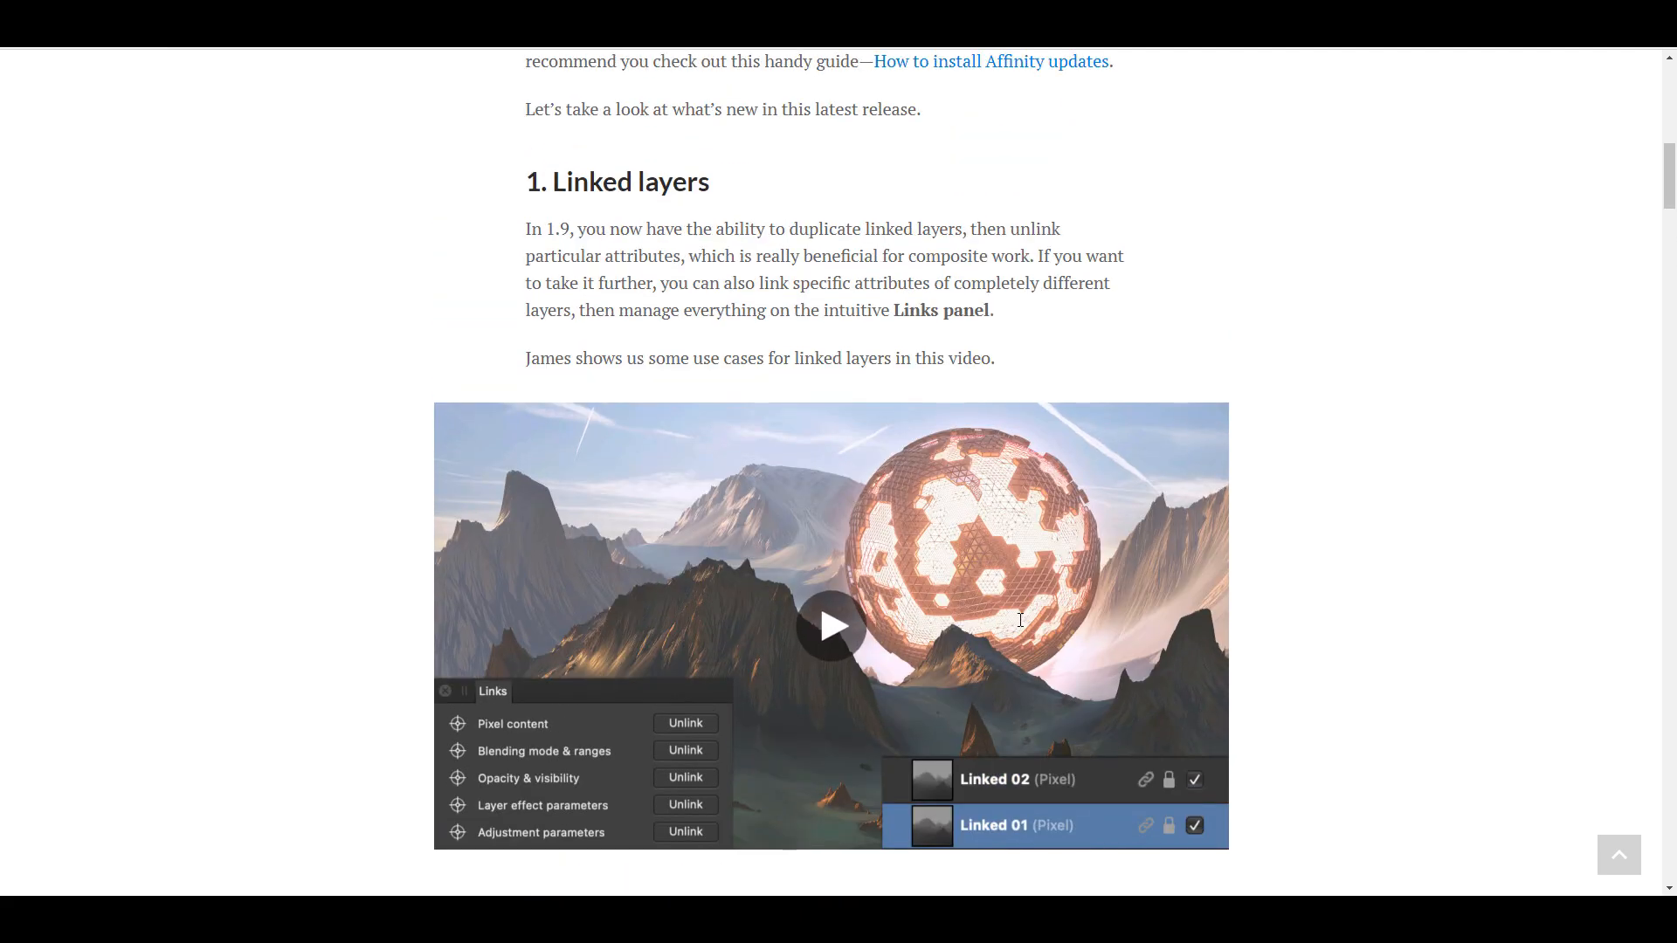
{"action": "scroll", "coordinate": [1020, 620], "scroll_direction": "down", "scroll_amount": 2}
{"action": "scroll", "coordinate": [1022, 626], "scroll_direction": "up", "scroll_amount": 3}
{"action": "scroll", "coordinate": [1021, 627], "scroll_direction": "down", "scroll_amount": 15}
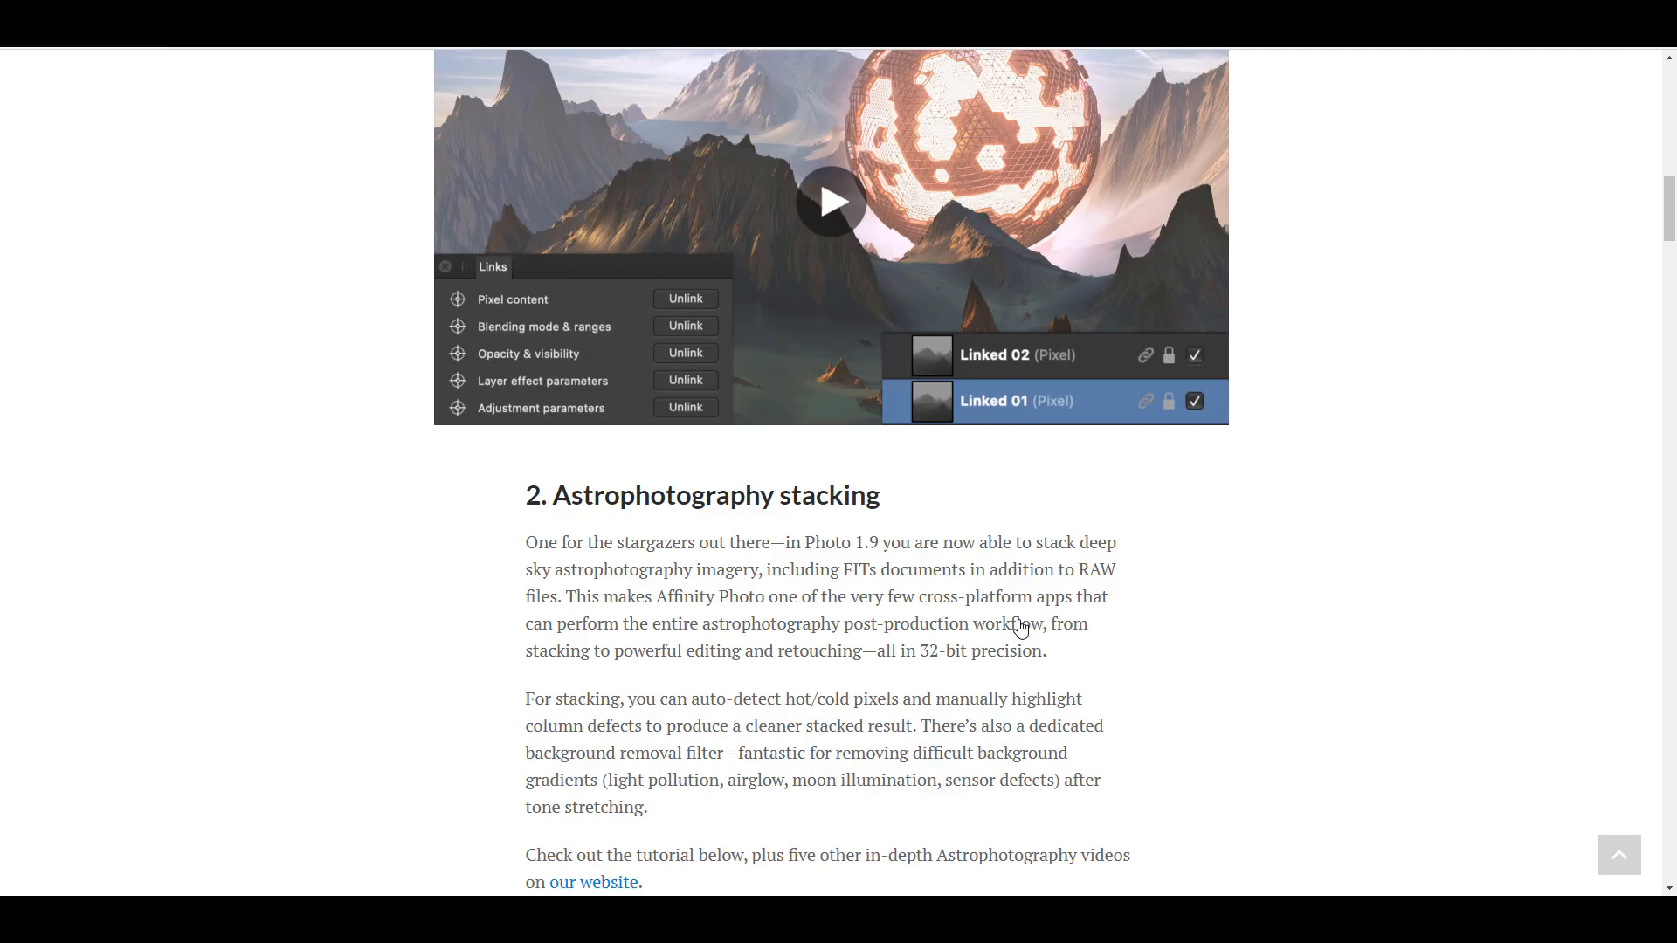
{"action": "scroll", "coordinate": [1020, 628], "scroll_direction": "up", "scroll_amount": 3}
{"action": "scroll", "coordinate": [1284, 463], "scroll_direction": "up", "scroll_amount": 5}
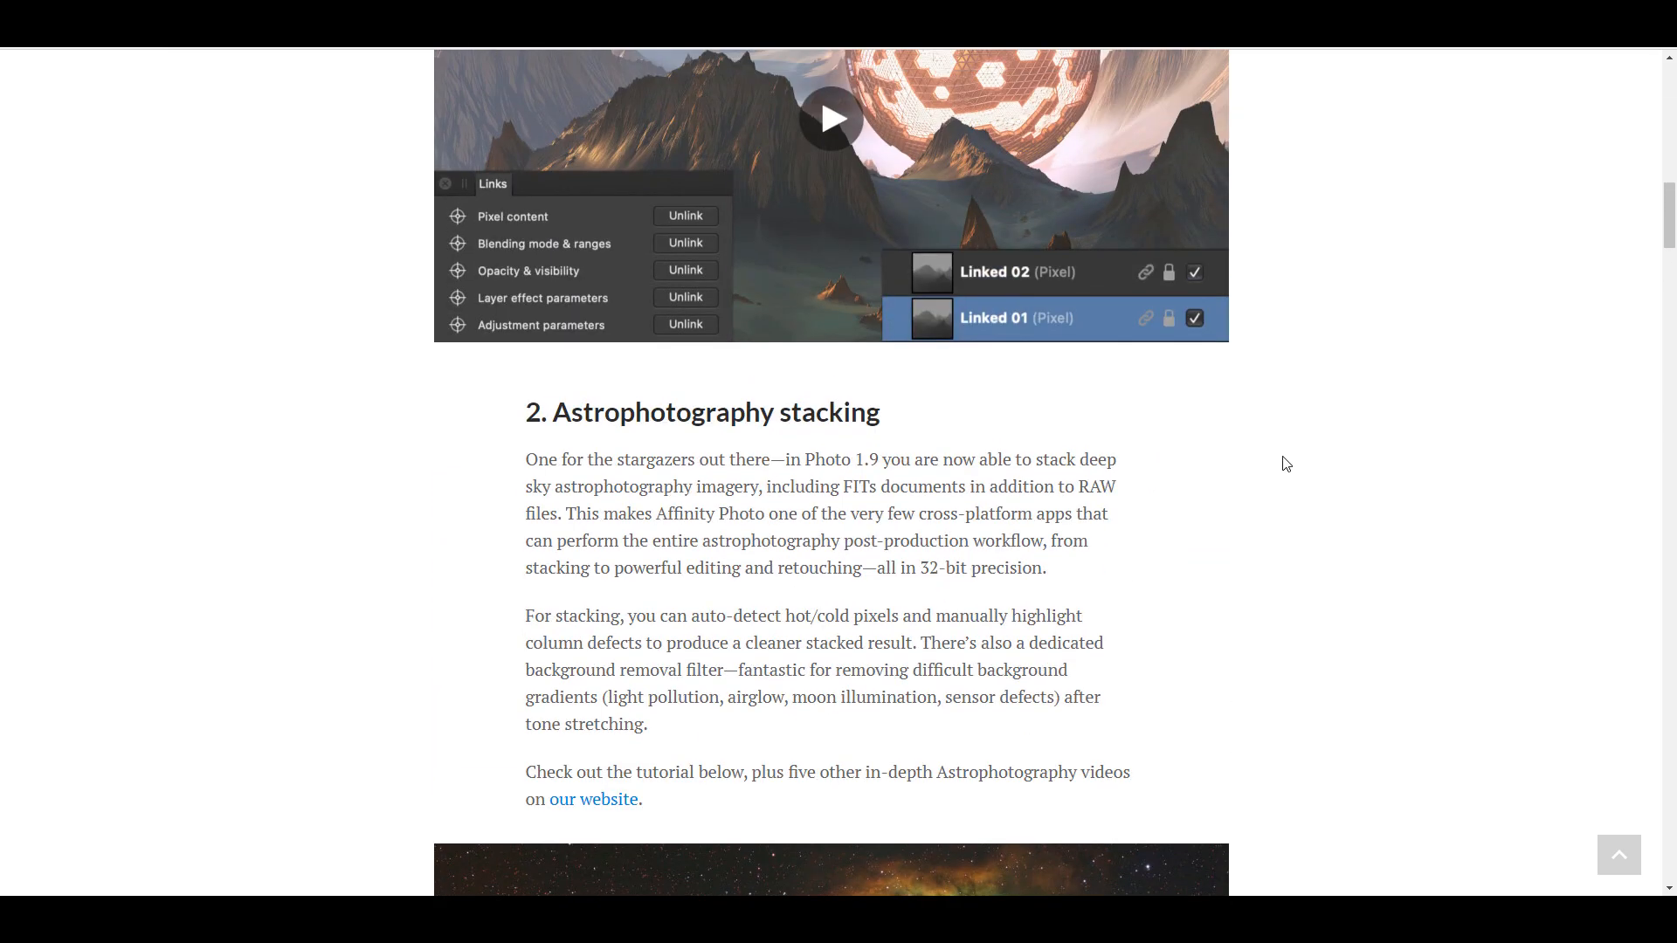
{"action": "scroll", "coordinate": [1286, 464], "scroll_direction": "down", "scroll_amount": 7}
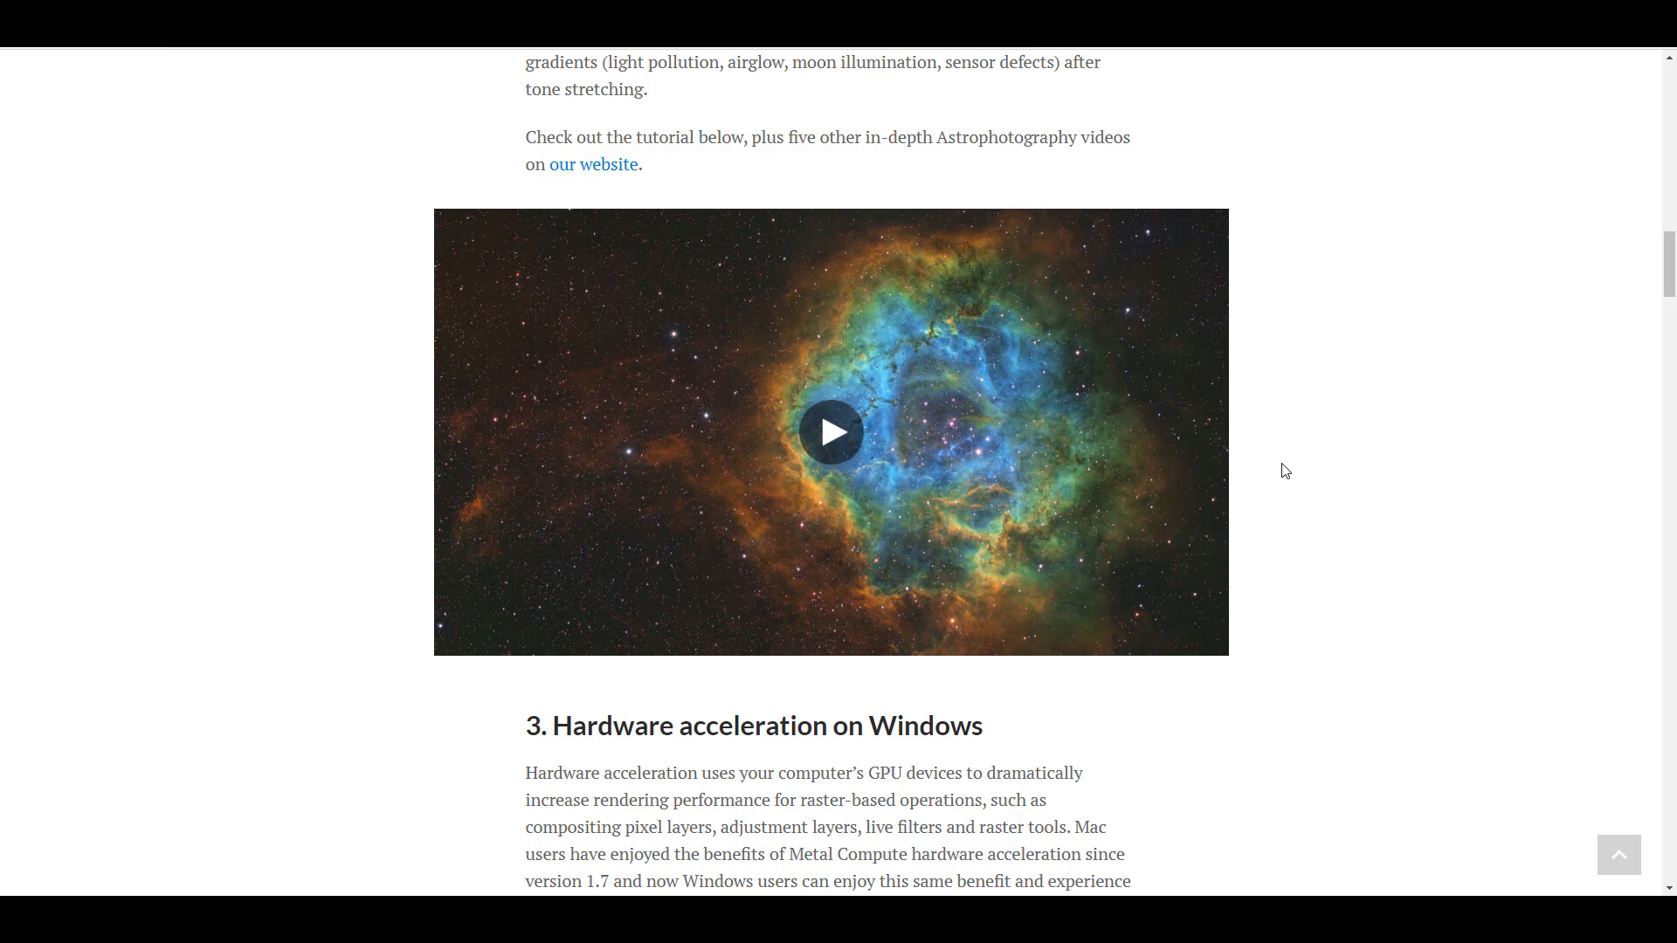
{"action": "scroll", "coordinate": [1285, 471], "scroll_direction": "down", "scroll_amount": 4}
Read about pattern layers, studio presets, Live Liquify, LUT improvements and external file linking in the Photo 1.9 article
{"action": "scroll", "coordinate": [1285, 471], "scroll_direction": "down", "scroll_amount": 7}
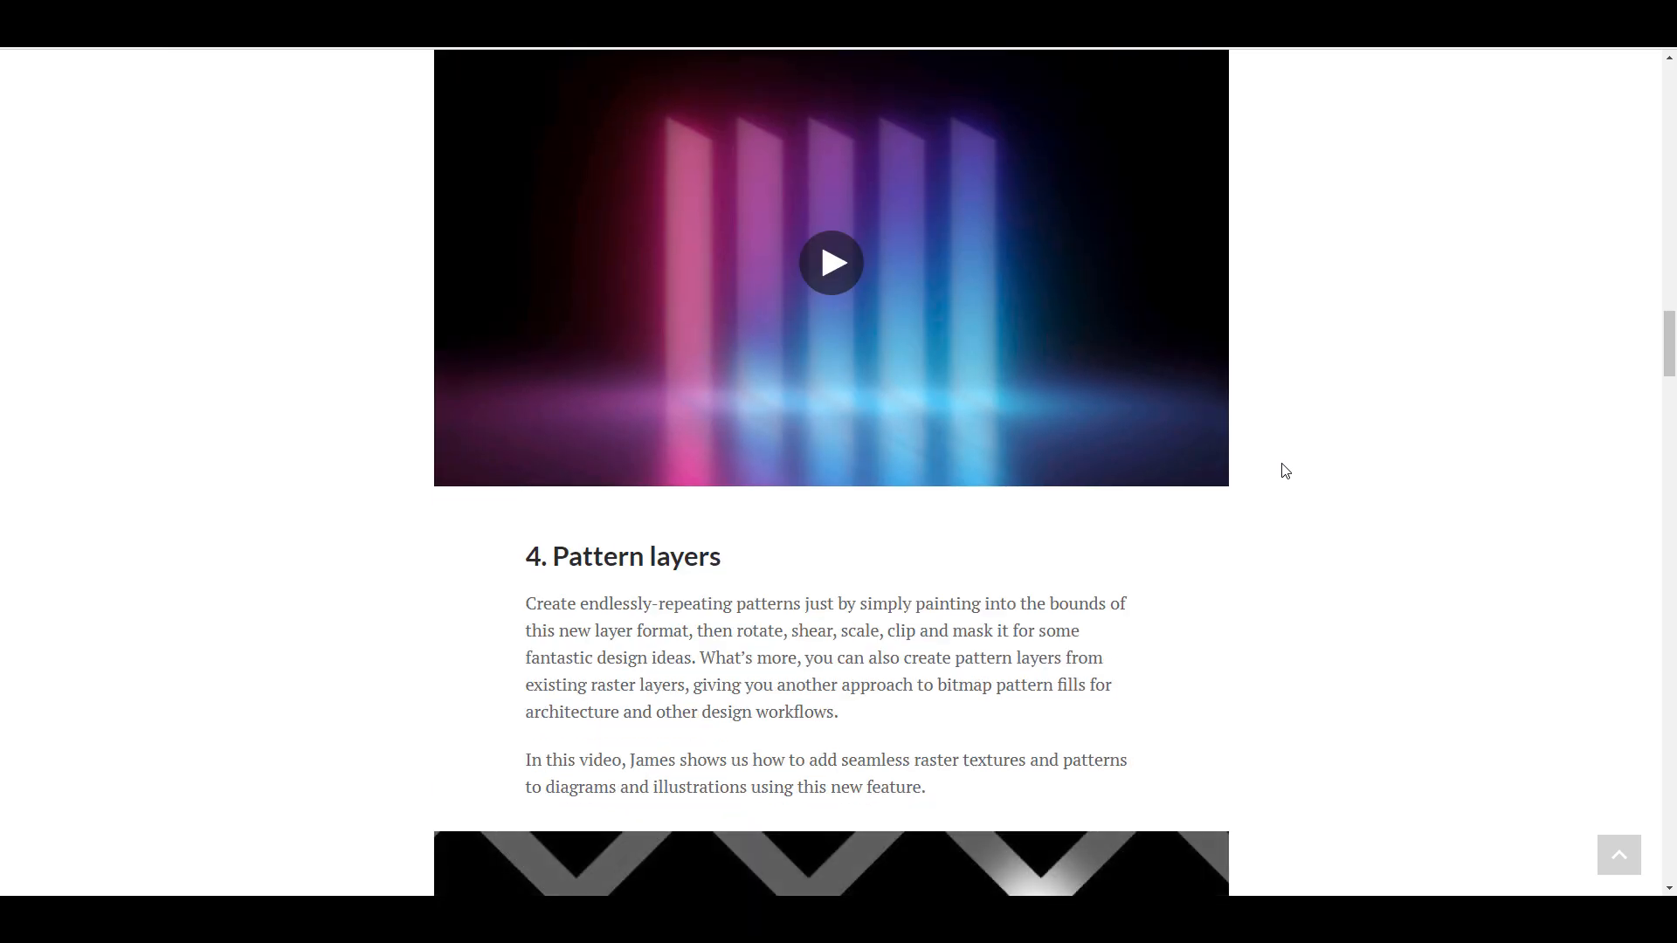
{"action": "scroll", "coordinate": [1285, 471], "scroll_direction": "down", "scroll_amount": 7}
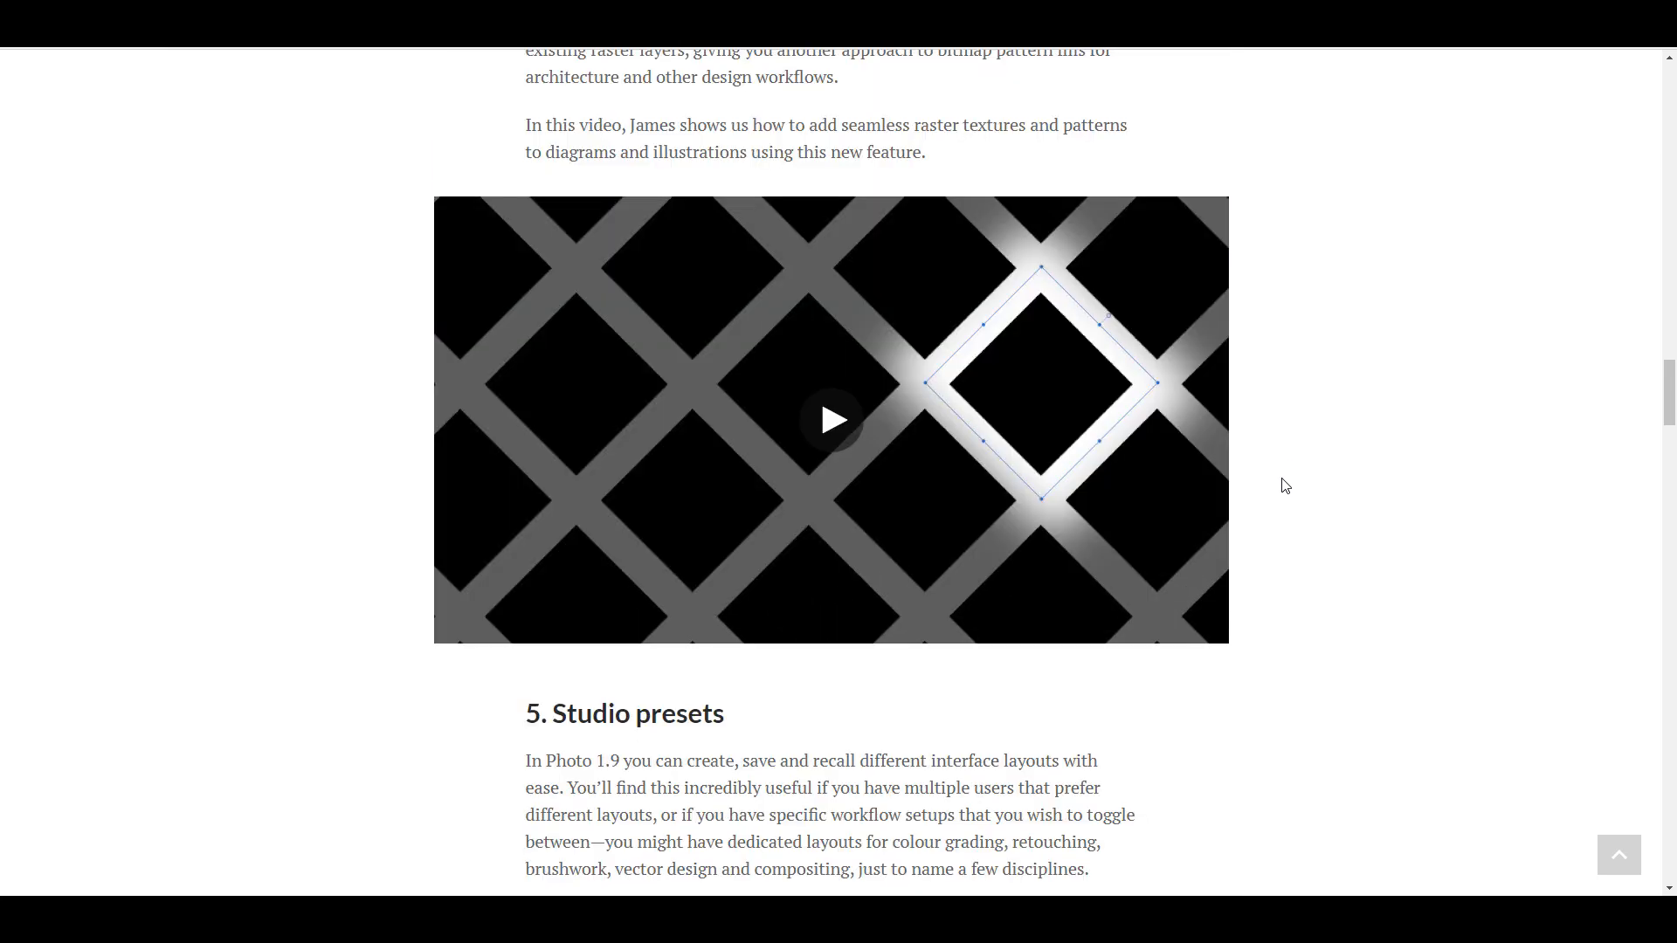
{"action": "scroll", "coordinate": [1285, 485], "scroll_direction": "down", "scroll_amount": 4}
{"action": "scroll", "coordinate": [1286, 486], "scroll_direction": "down", "scroll_amount": 7}
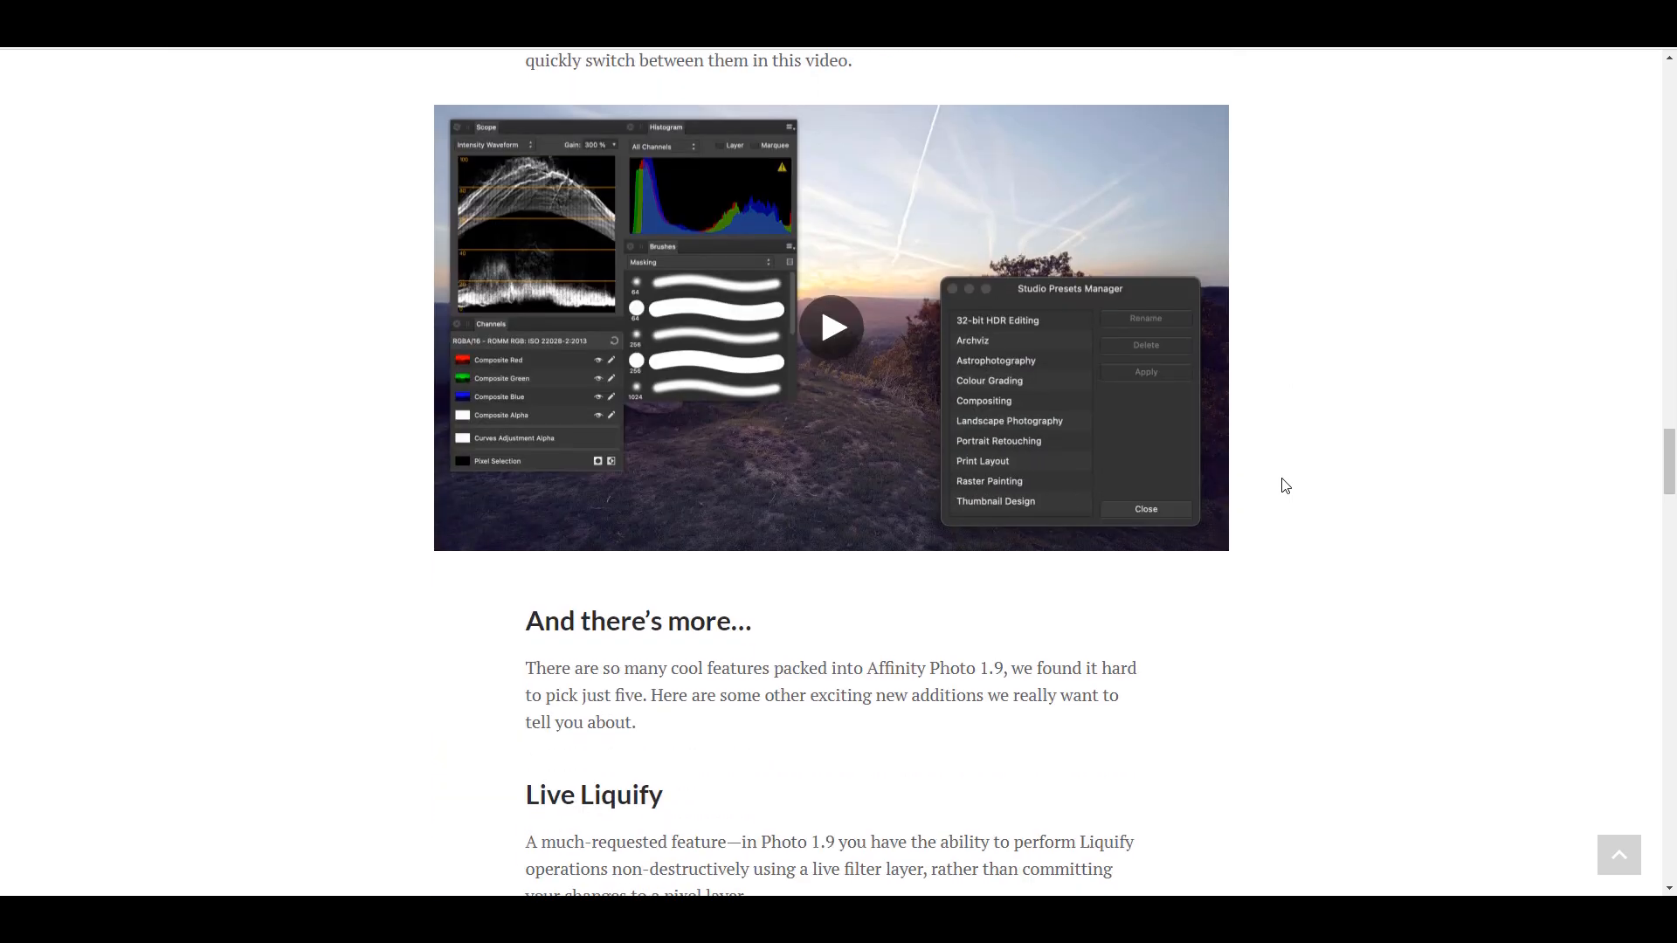
{"action": "scroll", "coordinate": [1285, 486], "scroll_direction": "up", "scroll_amount": 4}
{"action": "scroll", "coordinate": [1285, 486], "scroll_direction": "down", "scroll_amount": 8}
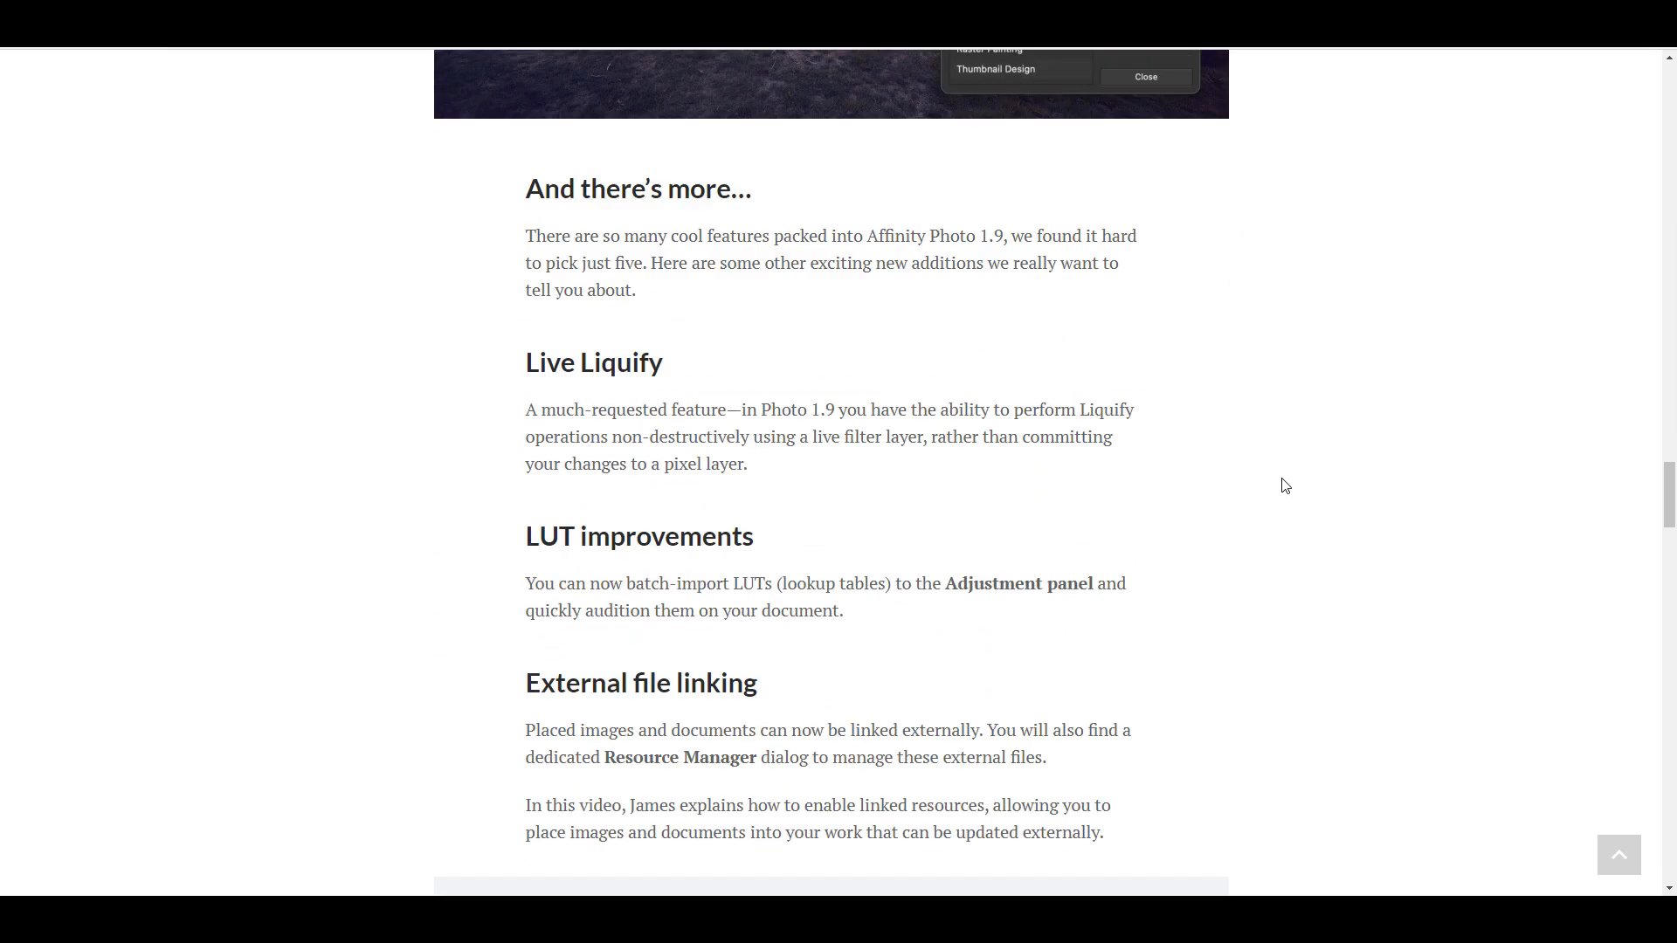
{"action": "scroll", "coordinate": [1285, 486], "scroll_direction": "up", "scroll_amount": 1}
{"action": "scroll", "coordinate": [1285, 486], "scroll_direction": "down", "scroll_amount": 4}
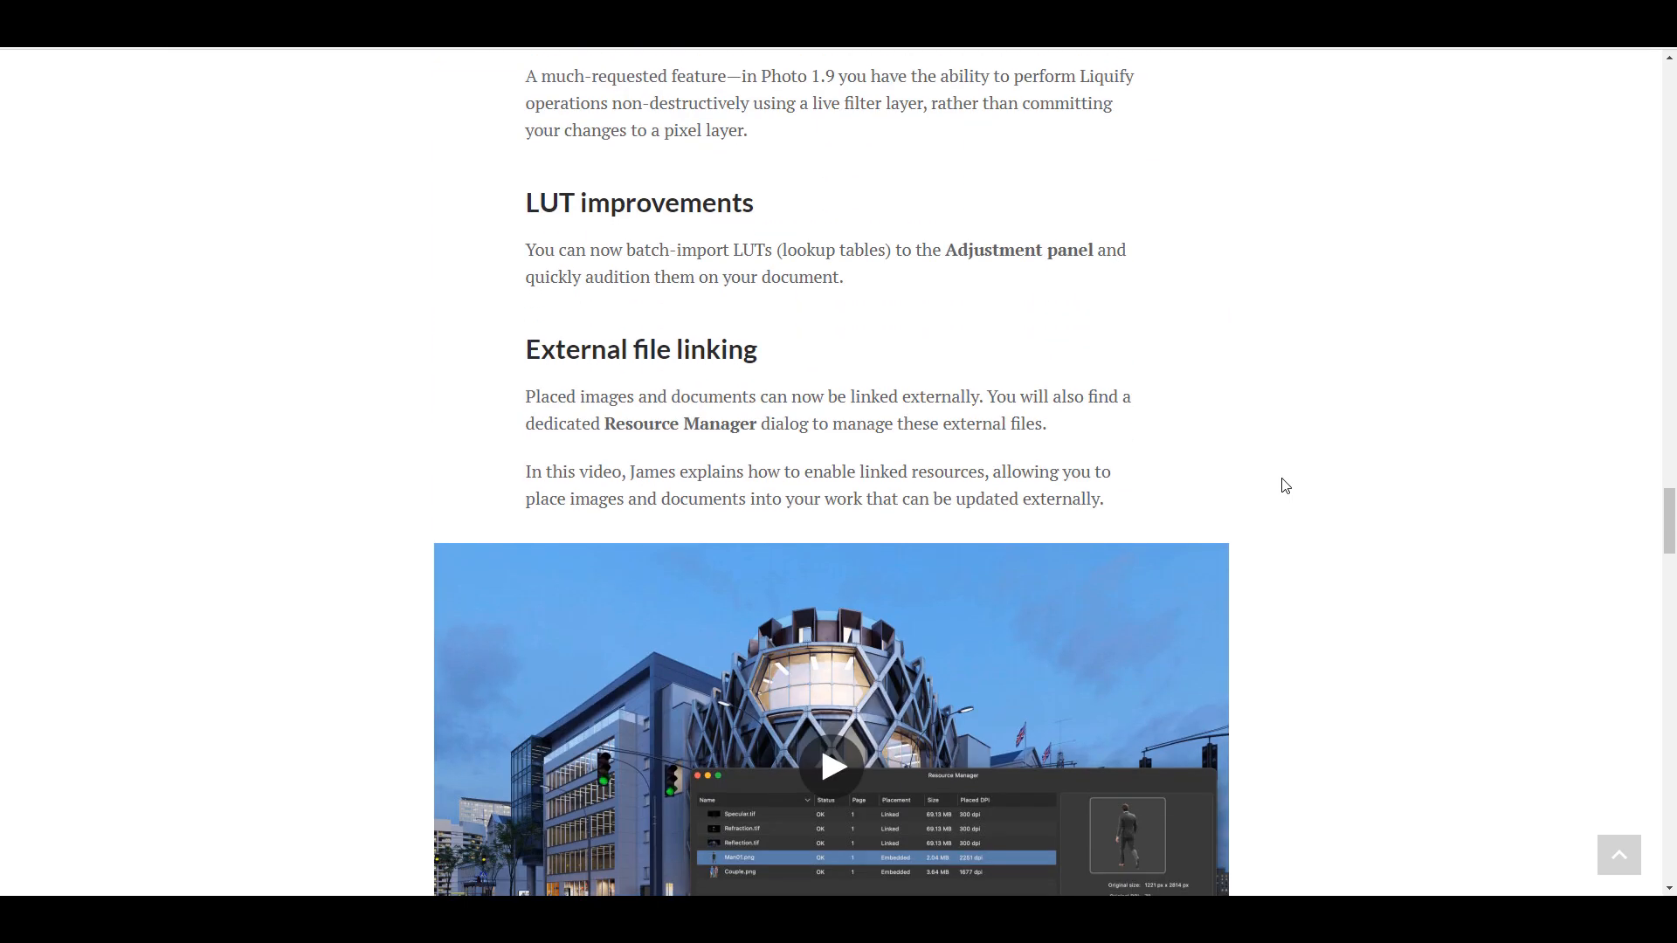
{"action": "scroll", "coordinate": [1285, 486], "scroll_direction": "down", "scroll_amount": 8}
{"action": "scroll", "coordinate": [1285, 486], "scroll_direction": "up", "scroll_amount": 8}
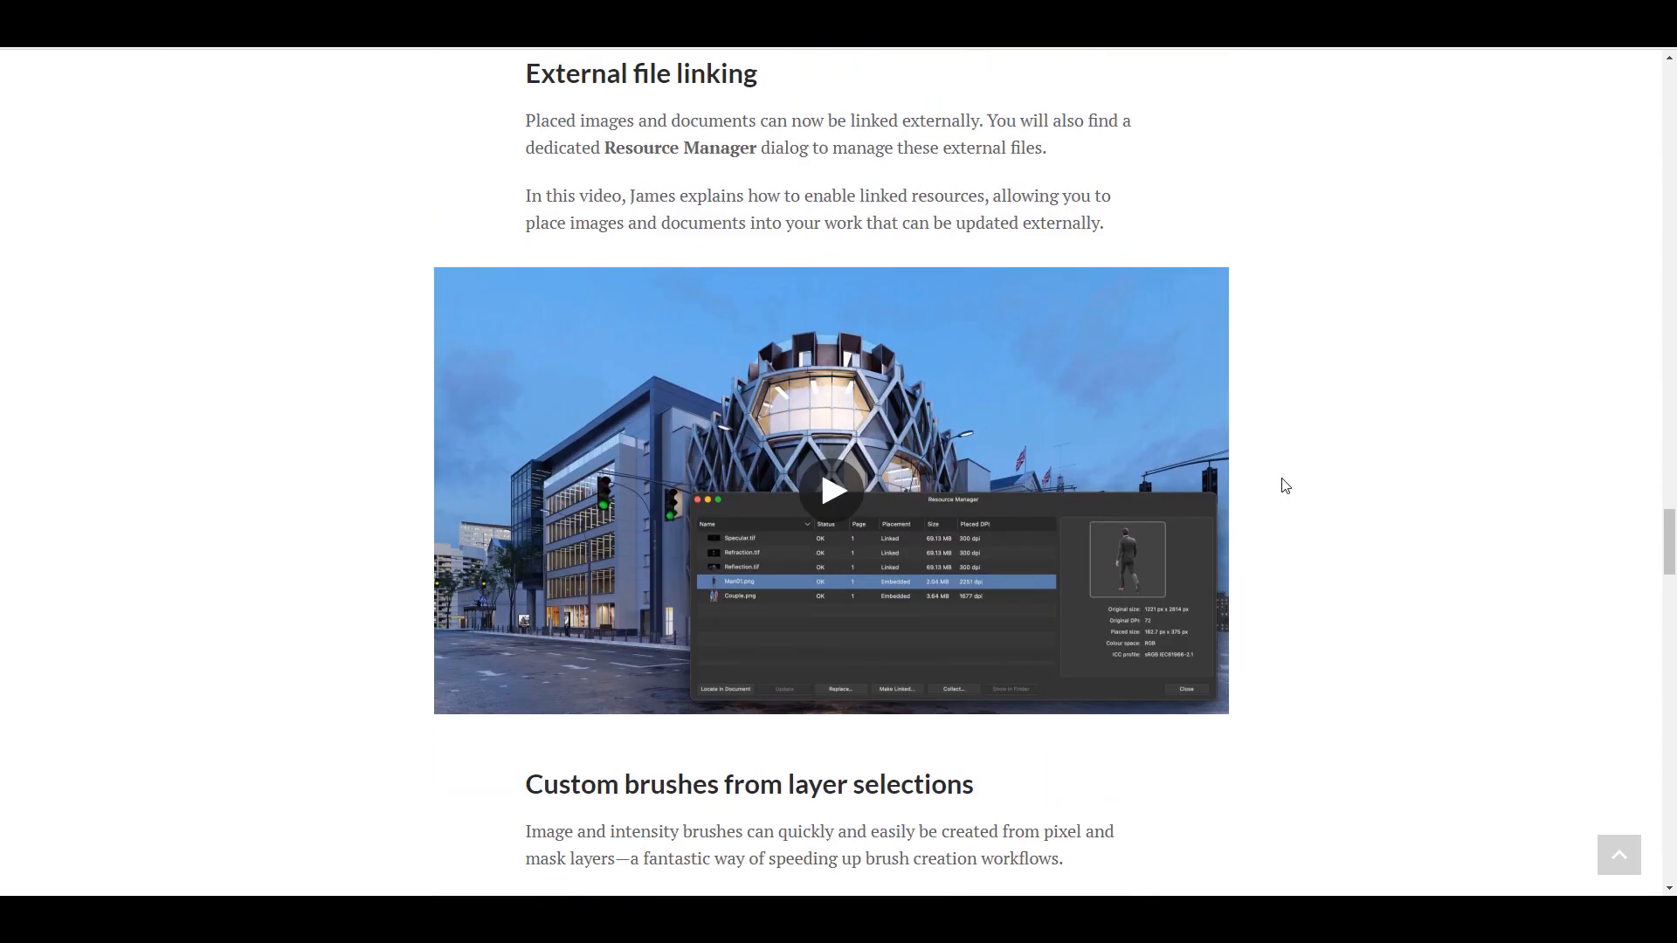
{"action": "scroll", "coordinate": [1285, 486], "scroll_direction": "up", "scroll_amount": 20}
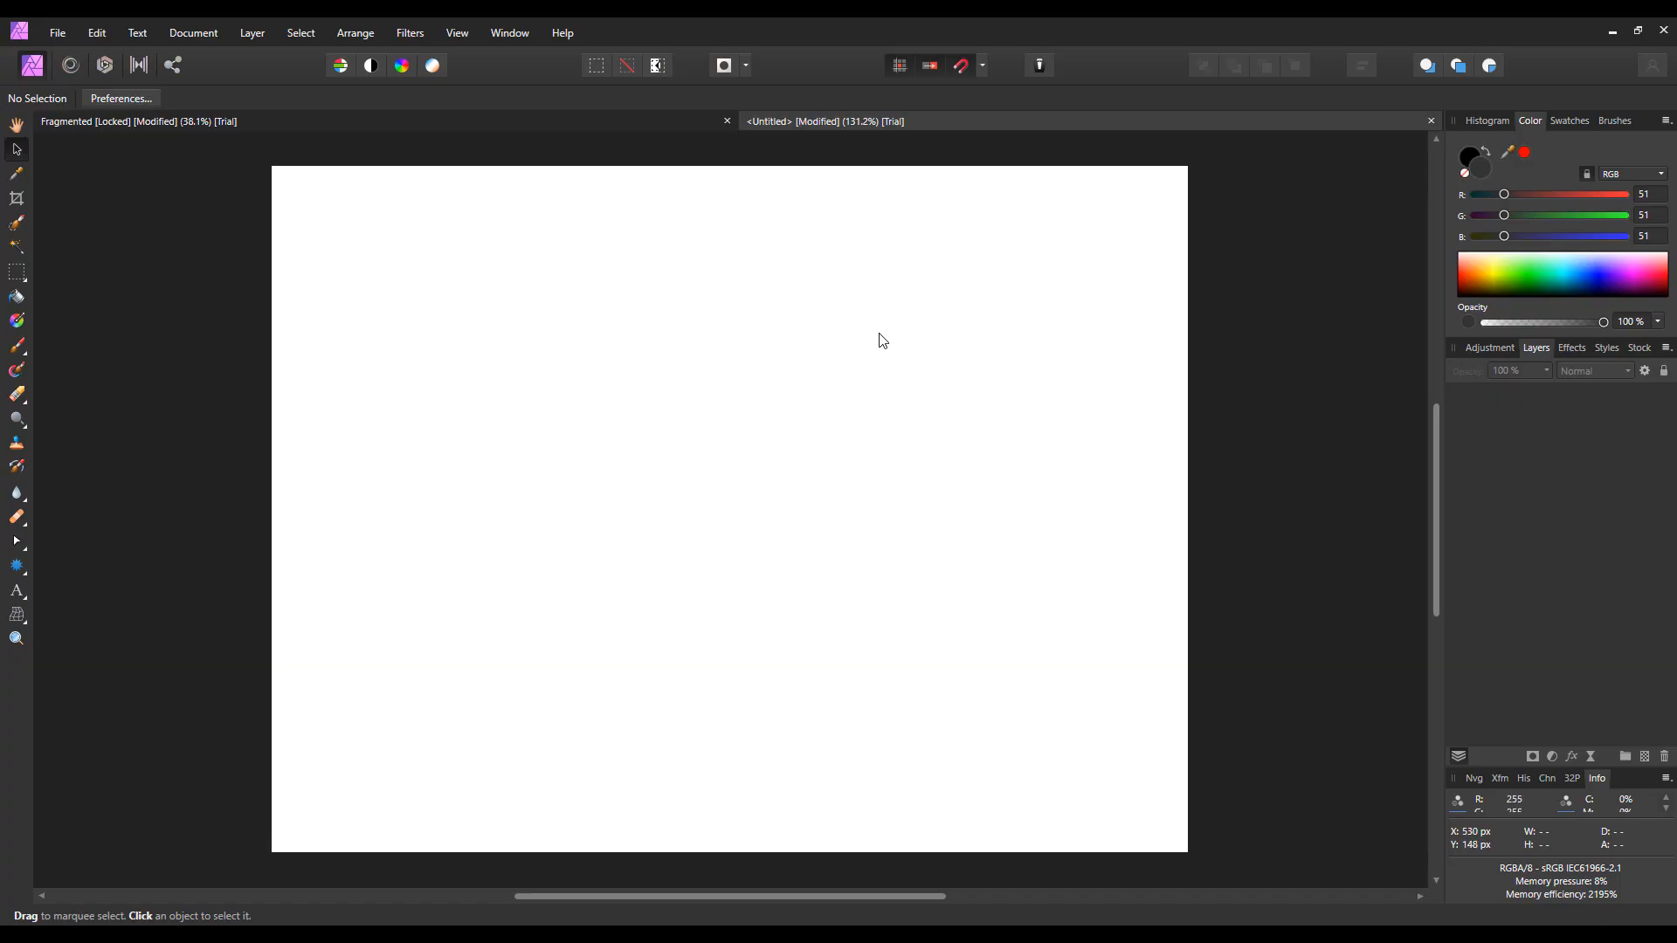
Switch to Affinity Photo, close the Fragmented document and look over the available adjustments before returning to the layers
{"action": "left_click", "coordinate": [727, 121]}
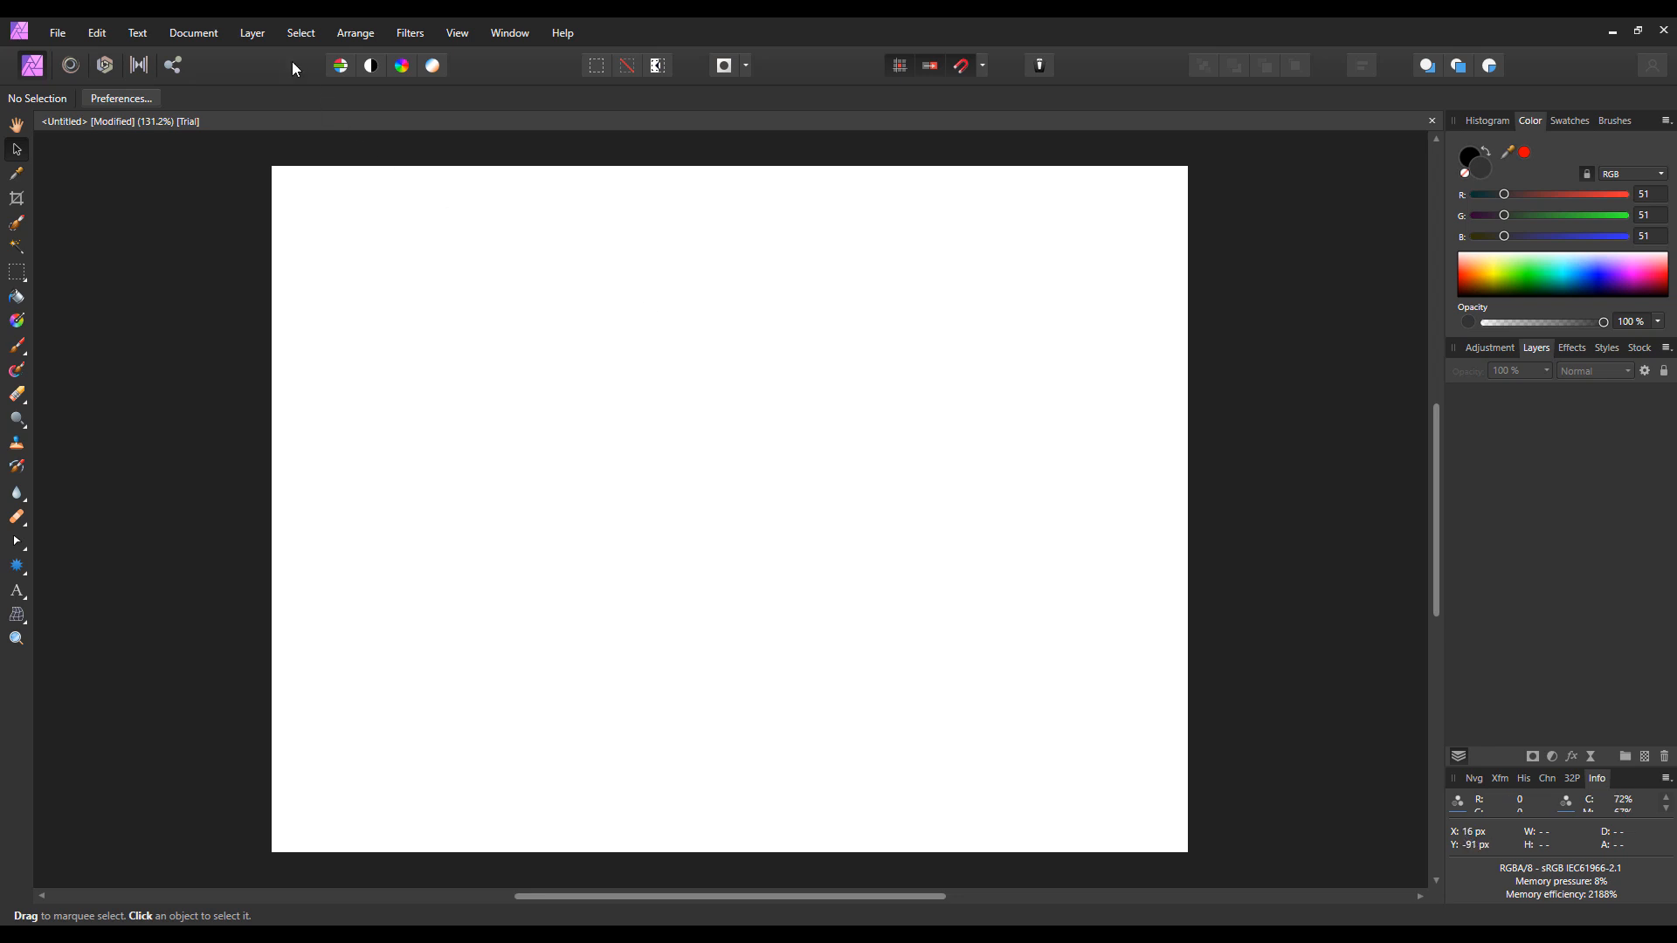
{"action": "left_click", "coordinate": [1487, 352]}
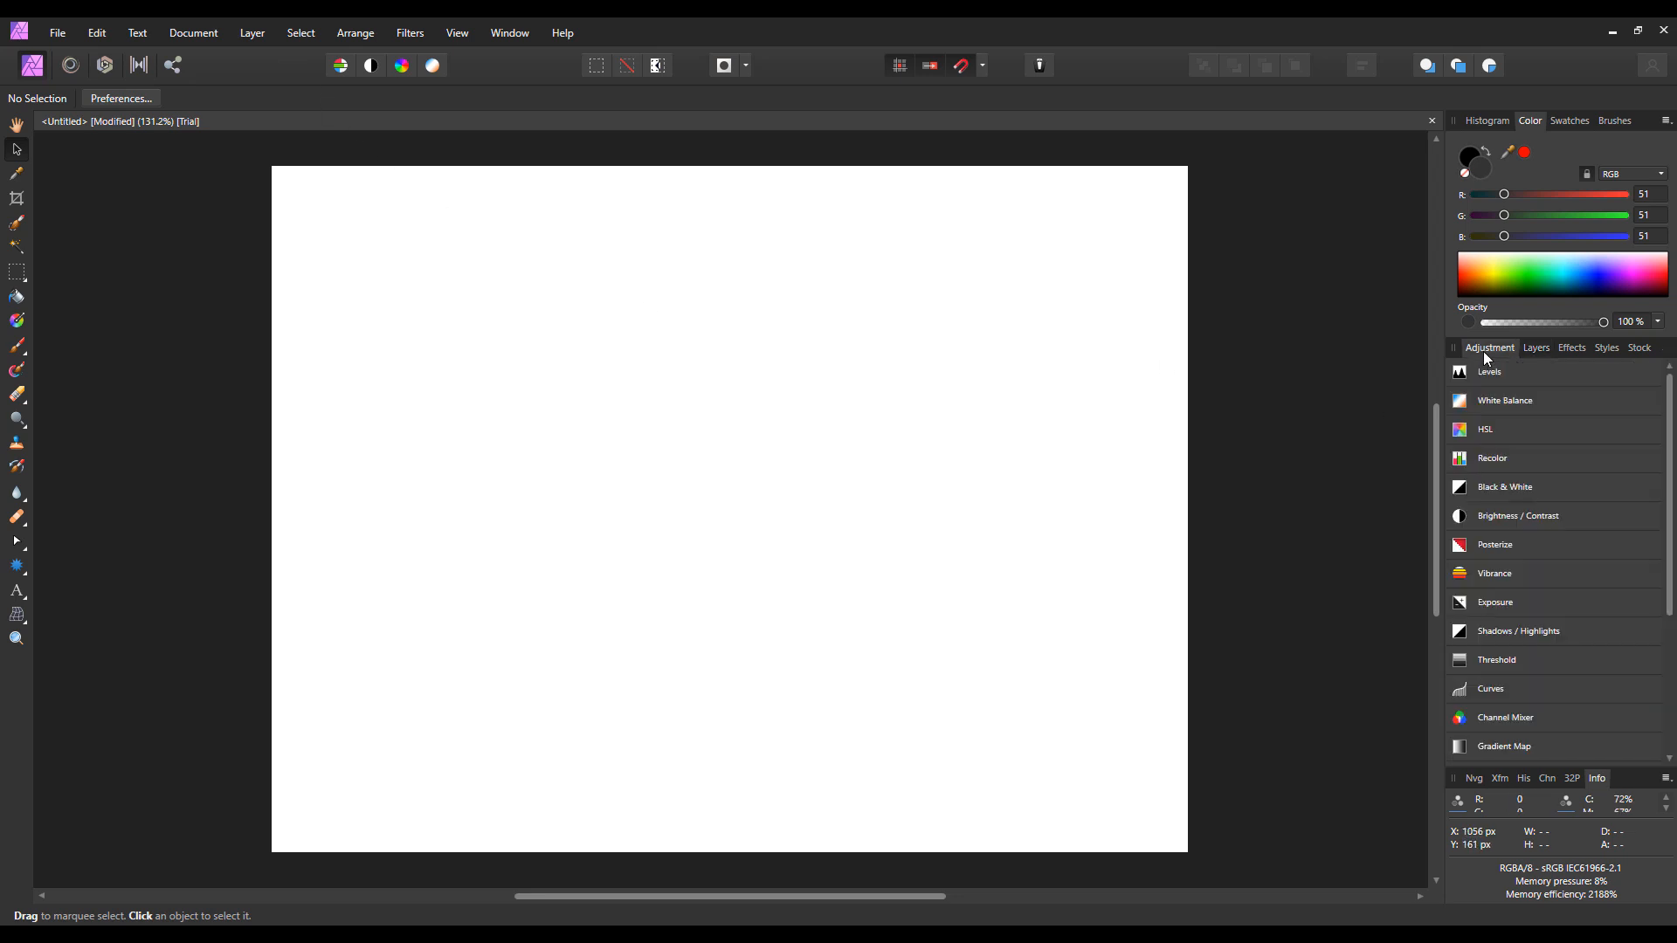
{"action": "left_click", "coordinate": [1542, 348]}
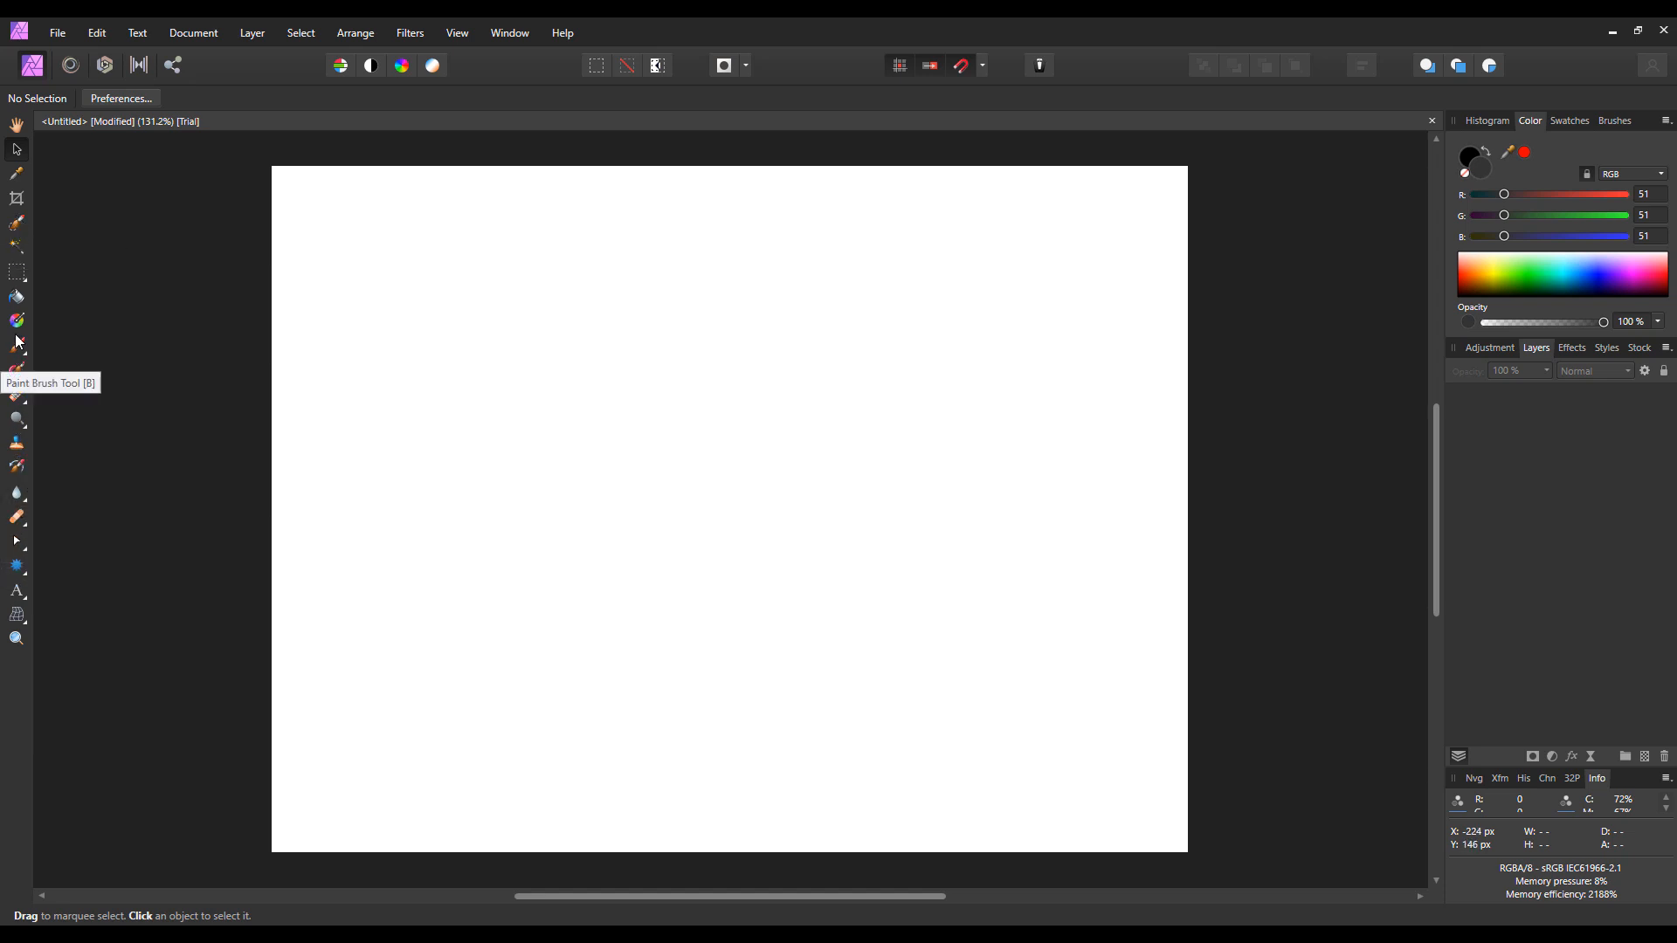
Draw a closed triangle with the Pen tool in the upper-left part of the blank page
{"action": "key", "text": "a"}
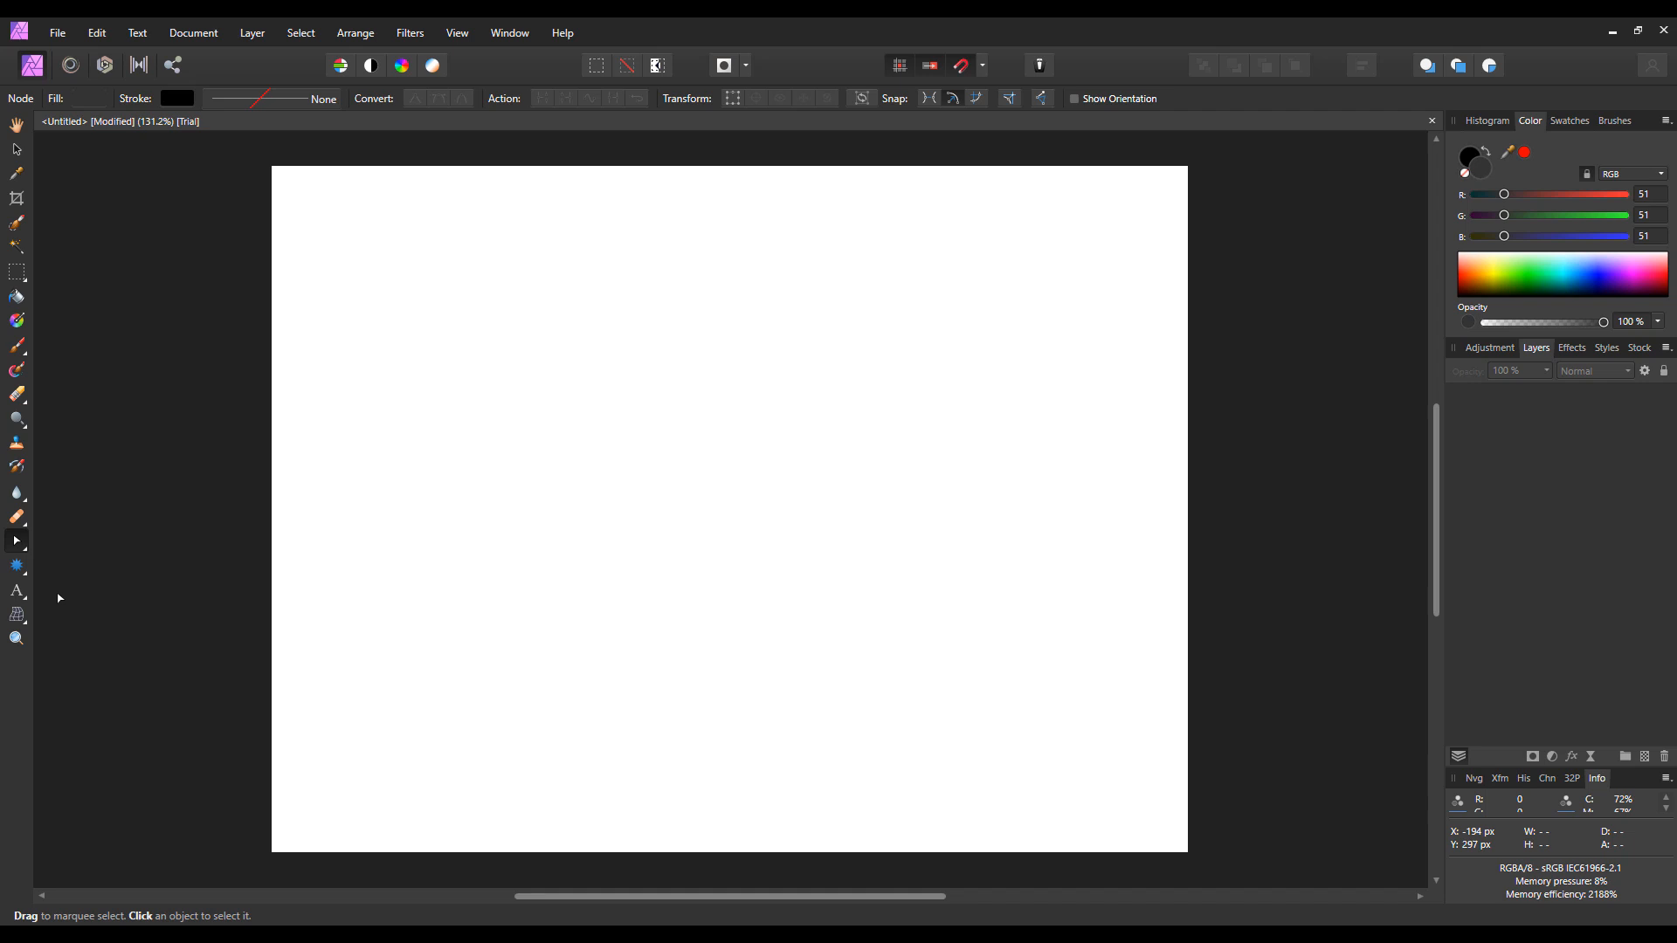
{"action": "left_click", "coordinate": [23, 546]}
{"action": "left_click", "coordinate": [65, 549]}
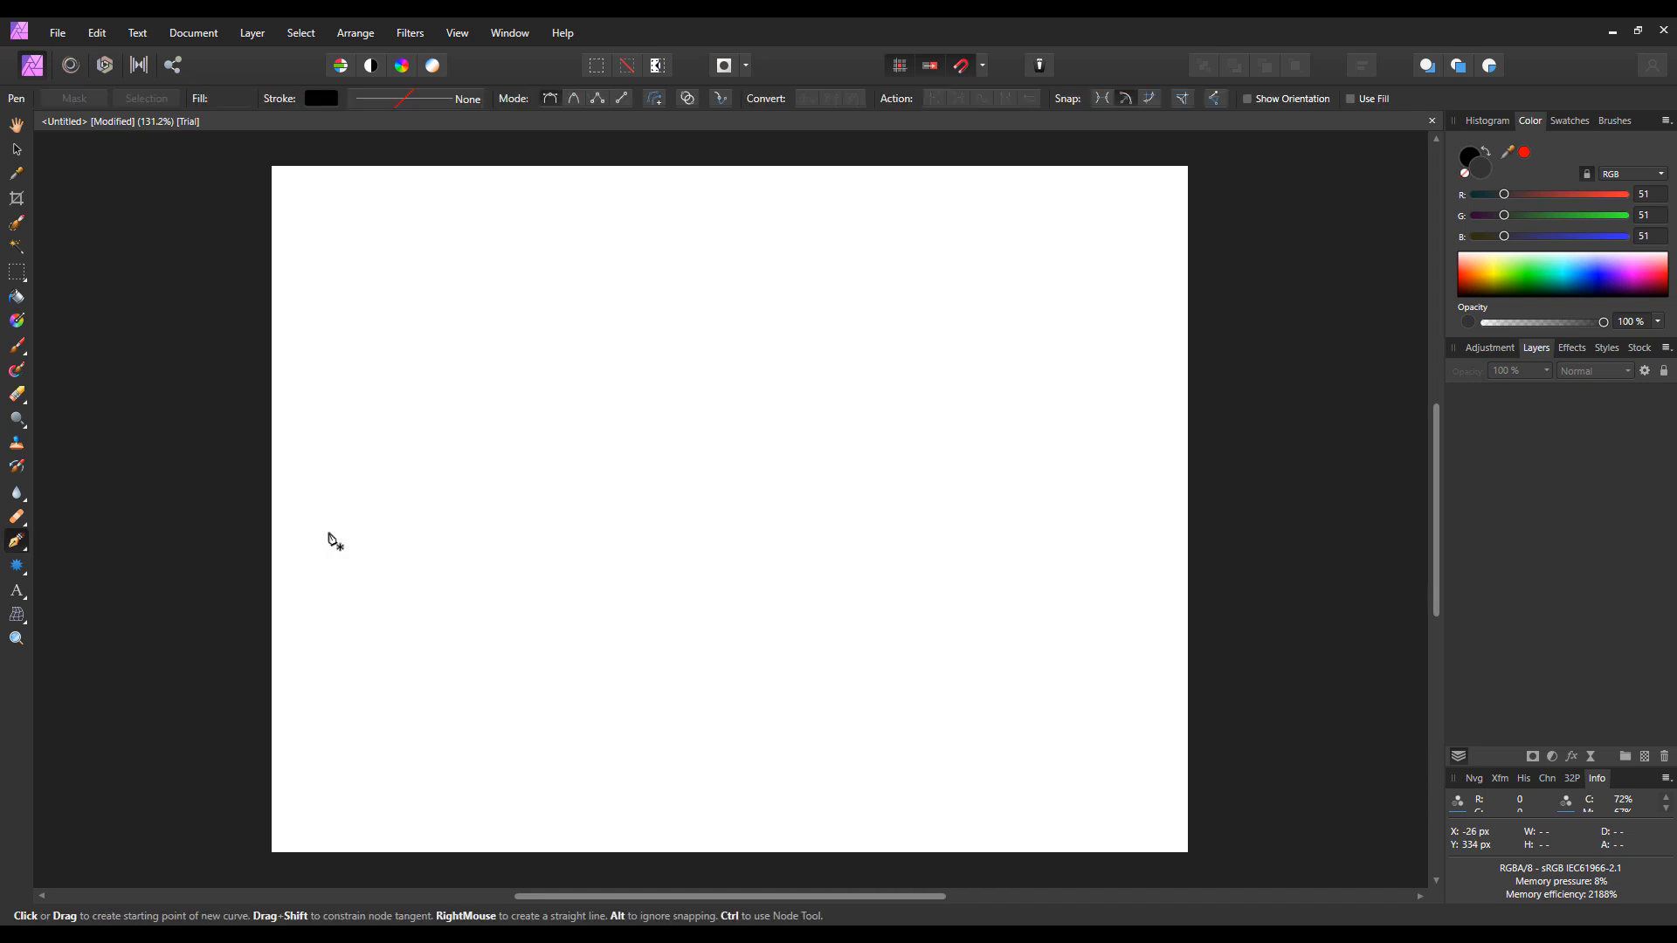
{"action": "left_click", "coordinate": [621, 322]}
{"action": "left_click", "coordinate": [484, 521]}
{"action": "left_click", "coordinate": [669, 476]}
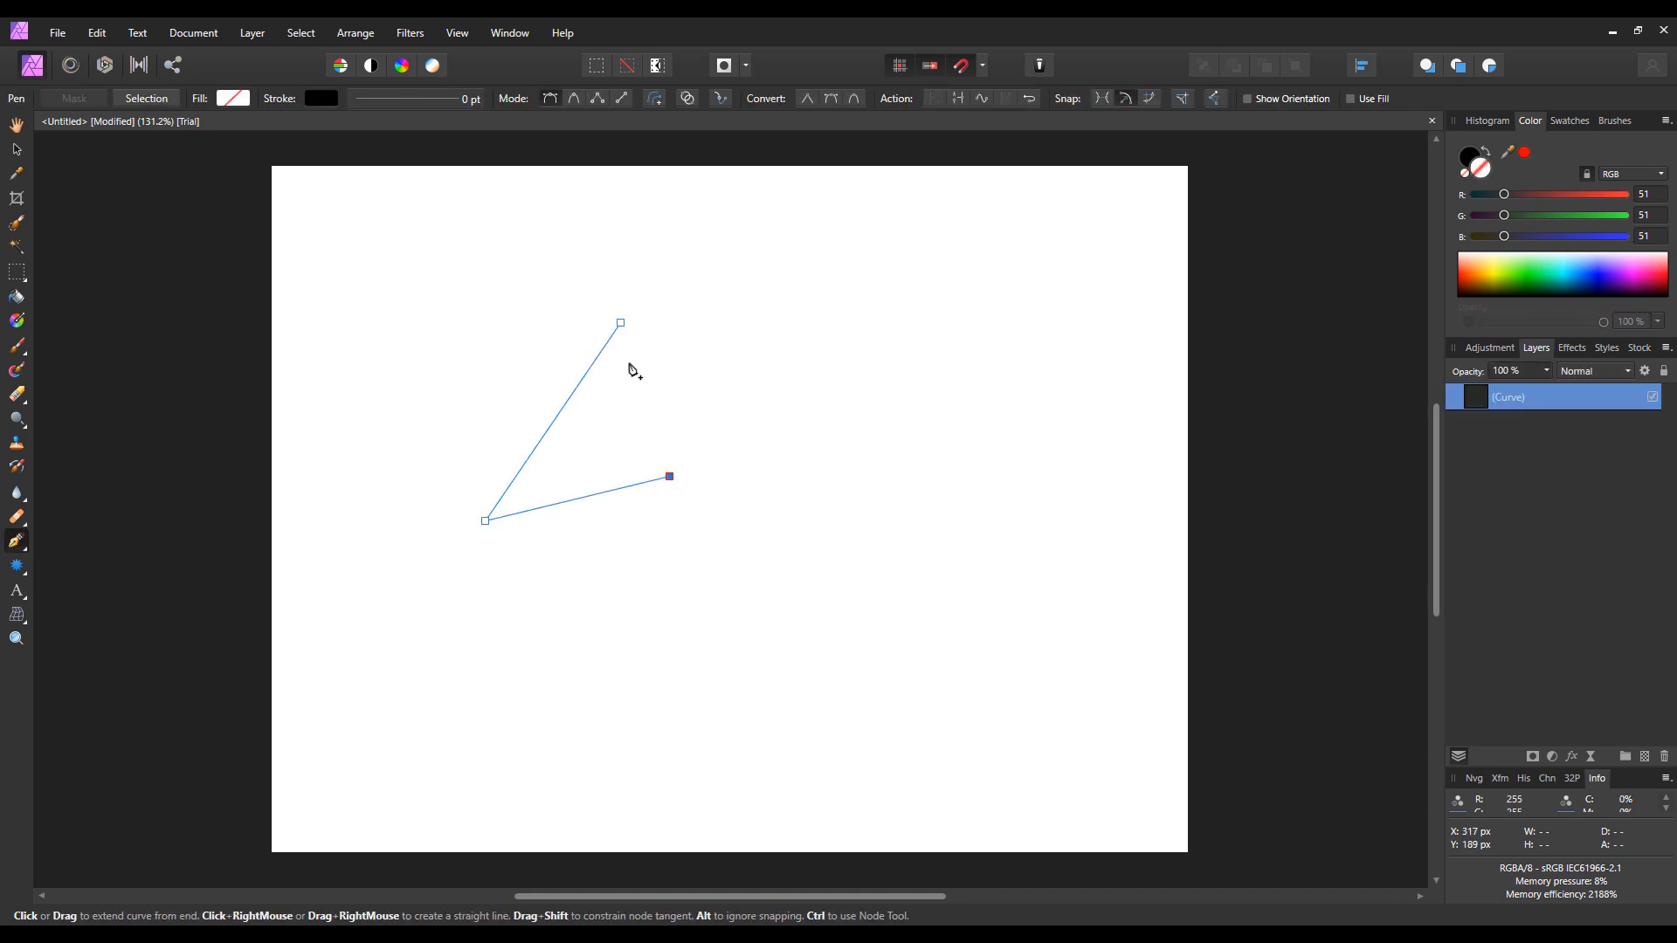
{"action": "left_click", "coordinate": [621, 322]}
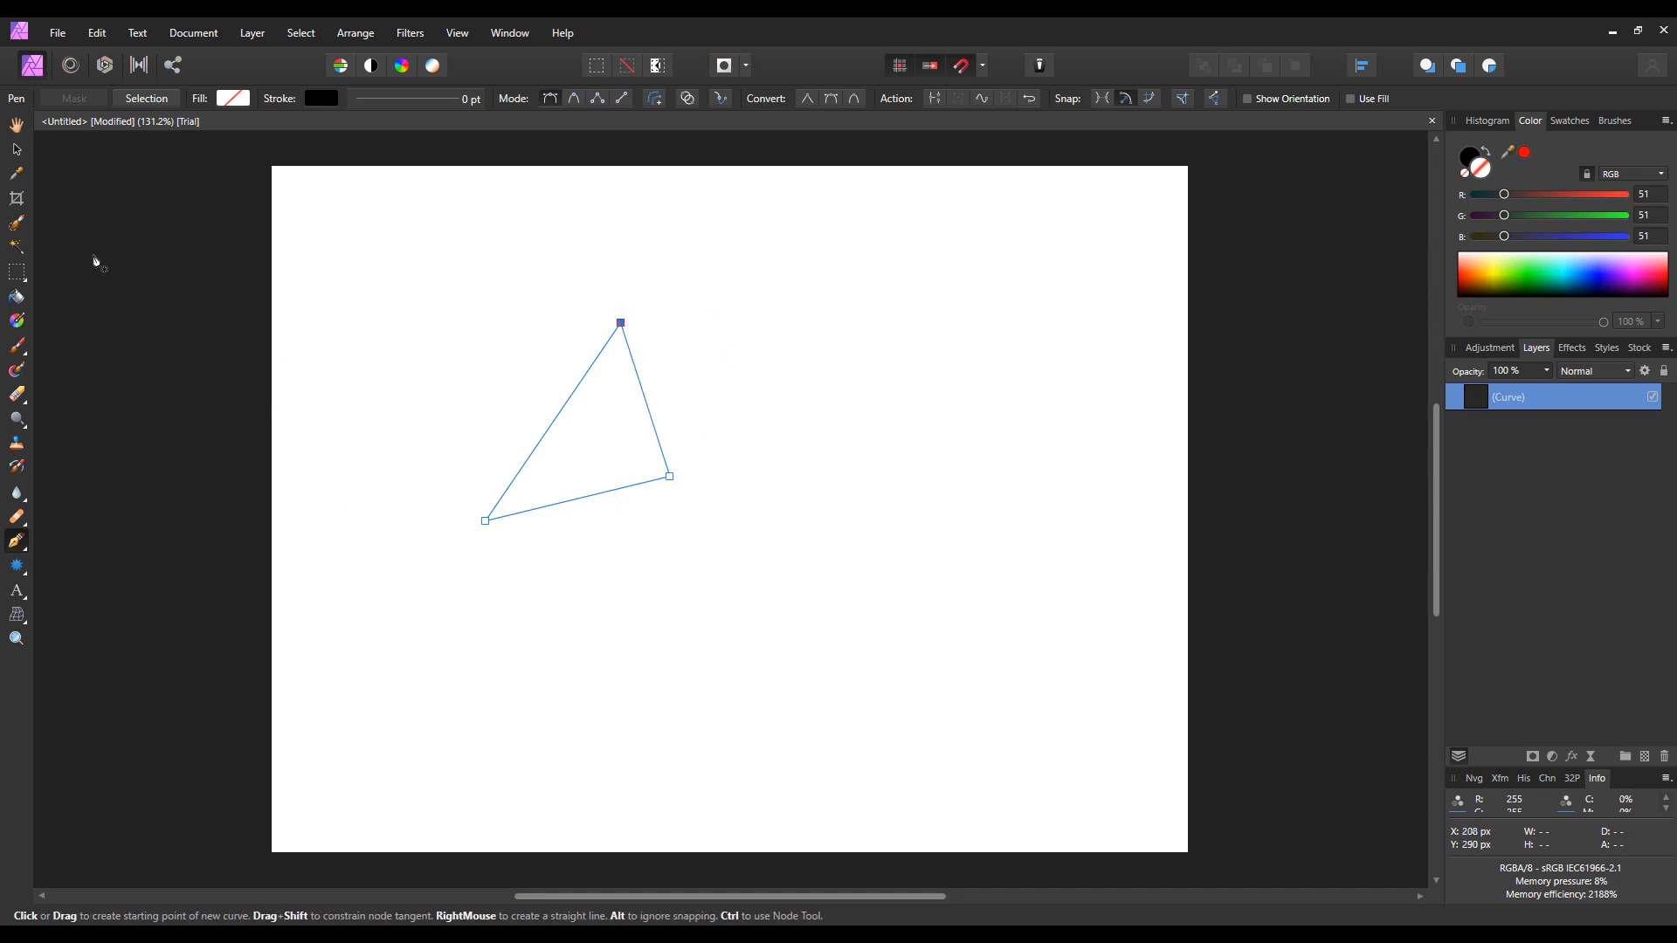
Fill the triangle with near-black (RGB 13, 13, 13) from the Greys palette
{"action": "left_click", "coordinate": [17, 151]}
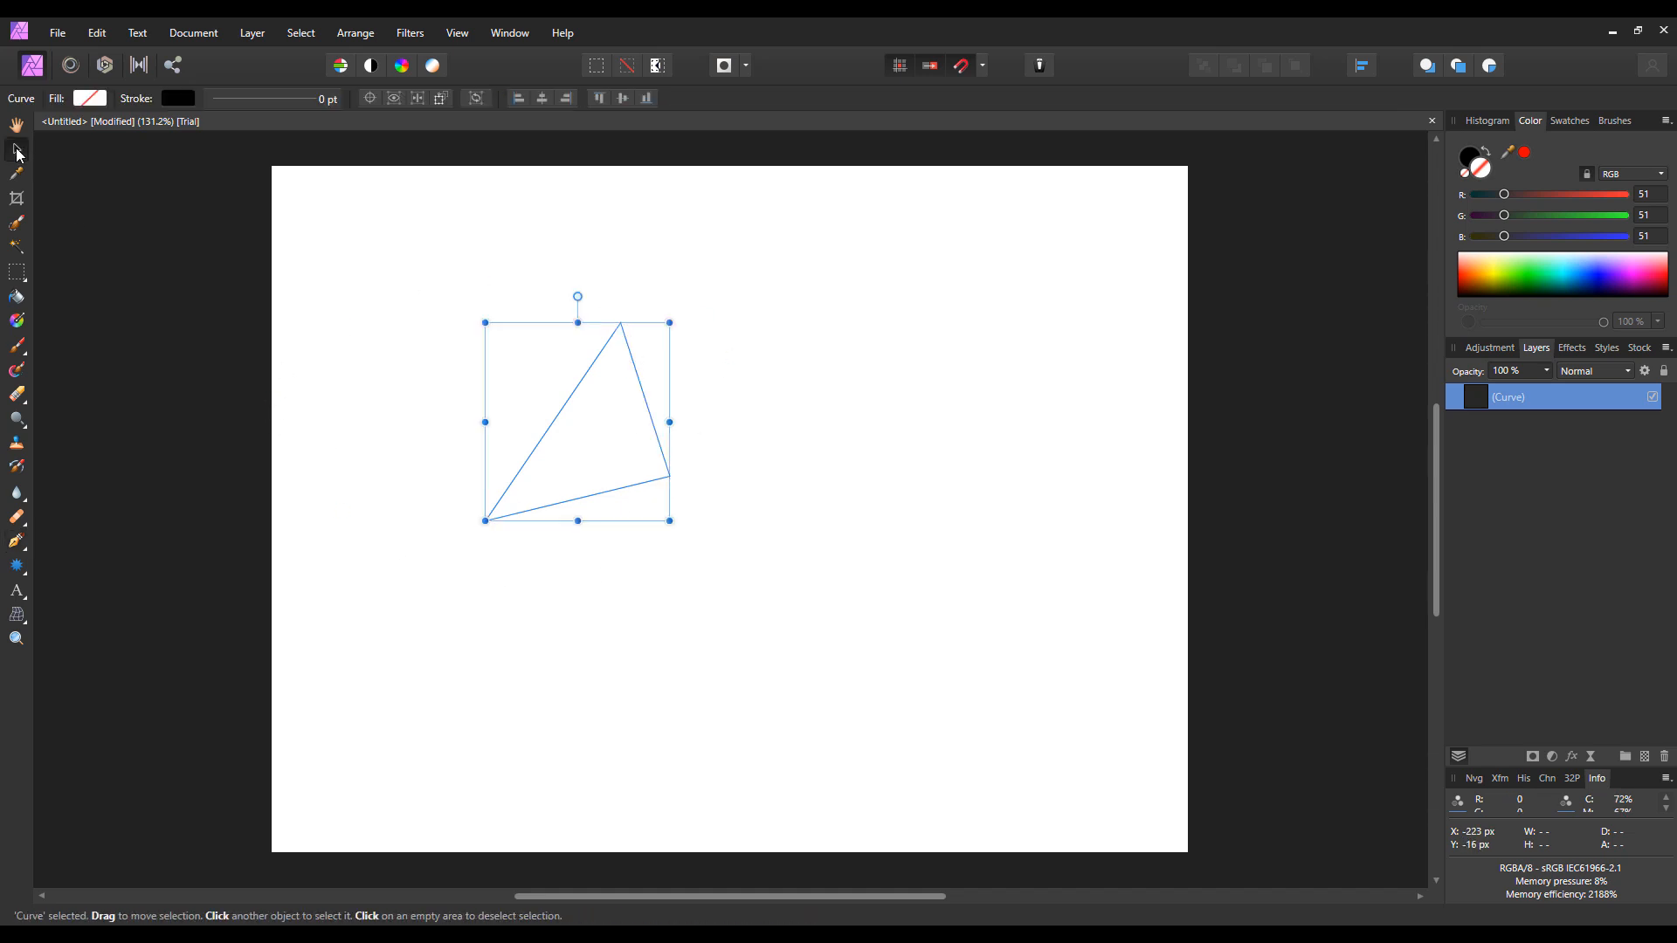
{"action": "left_click", "coordinate": [87, 98]}
{"action": "left_click", "coordinate": [35, 207]}
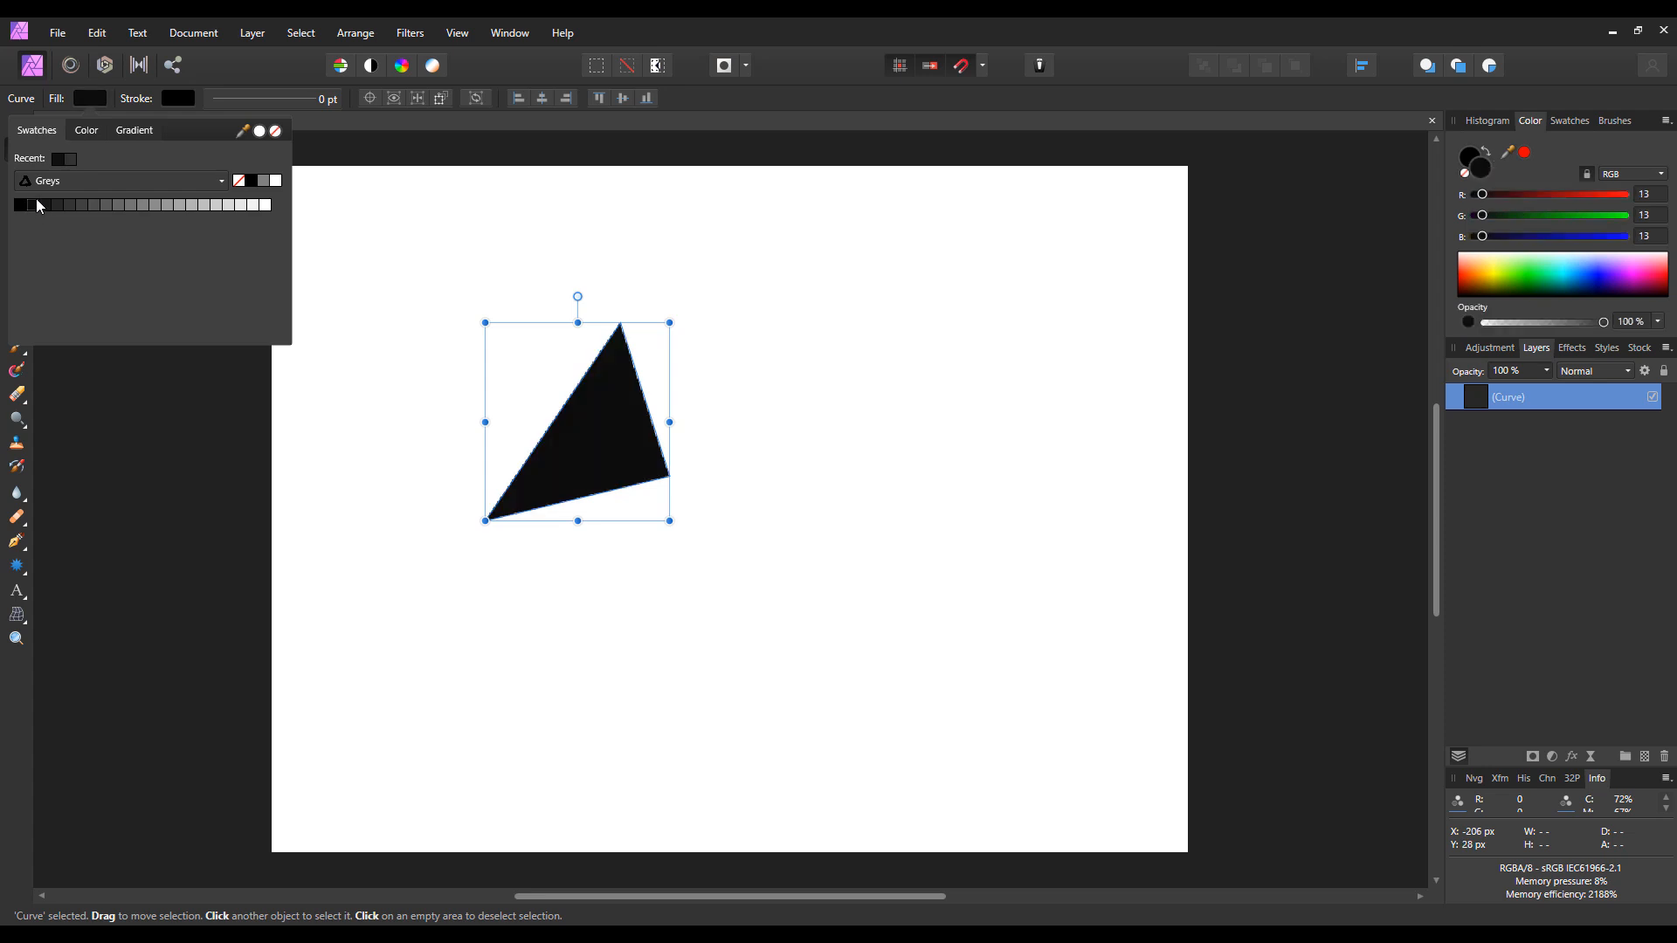
{"action": "left_click", "coordinate": [912, 109]}
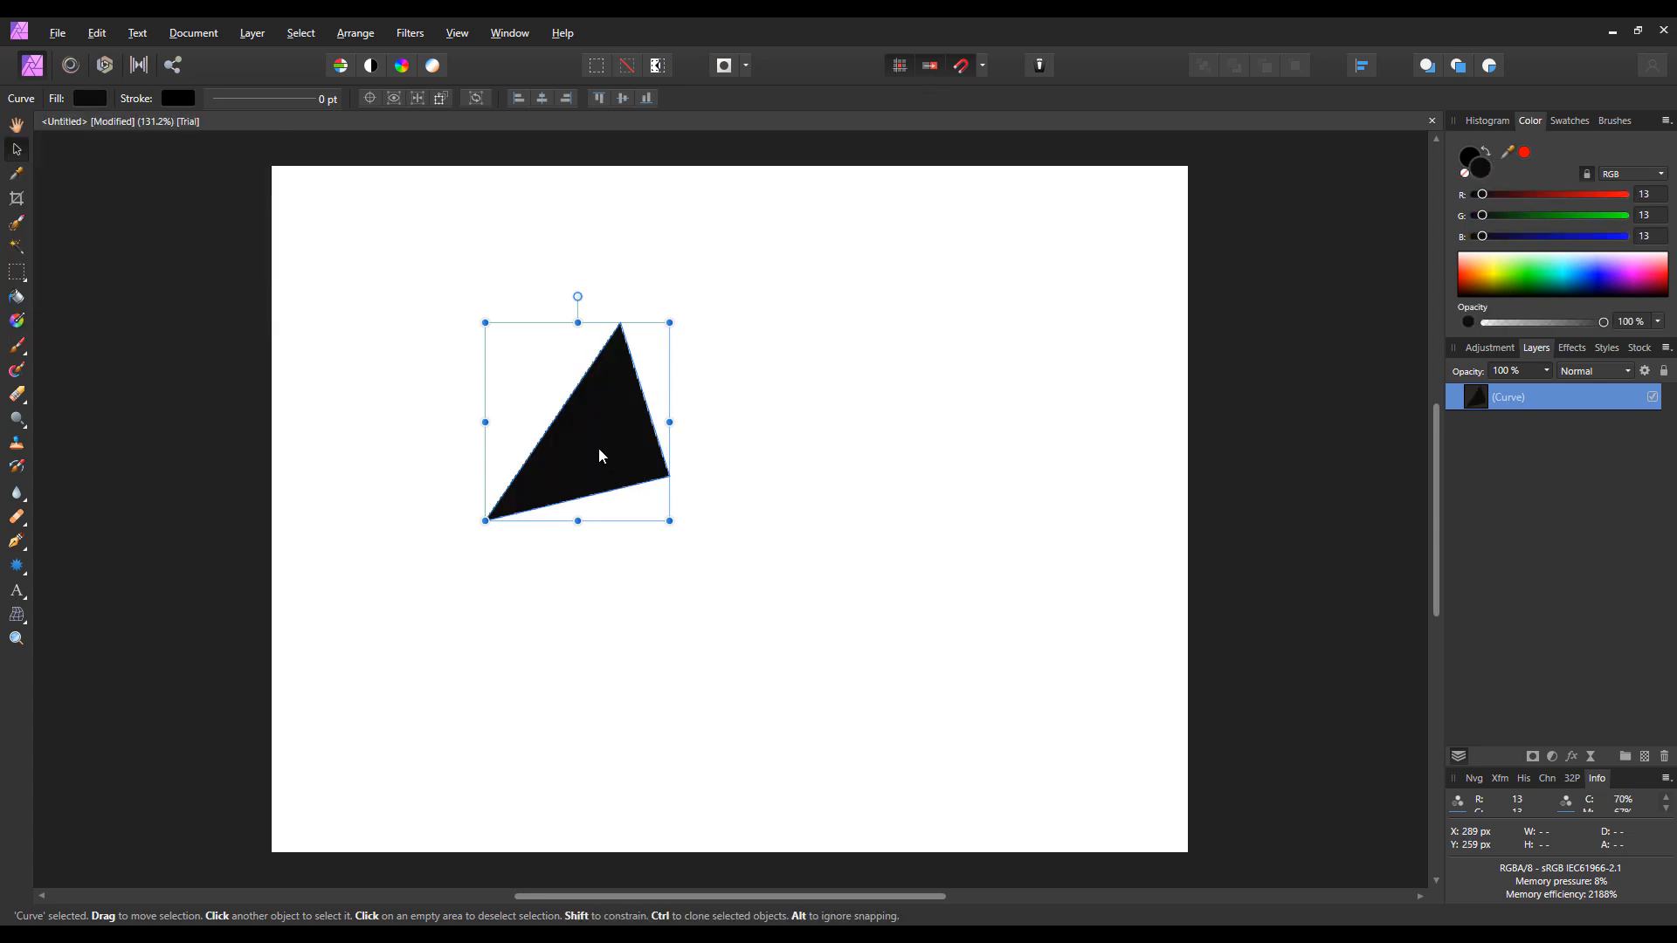
Duplicate the black triangle about 130 px to the right and 55 px down, and select each triangle in turn
{"action": "left_click_drag", "start_coordinate": [591, 455], "coordinate": [739, 519]}
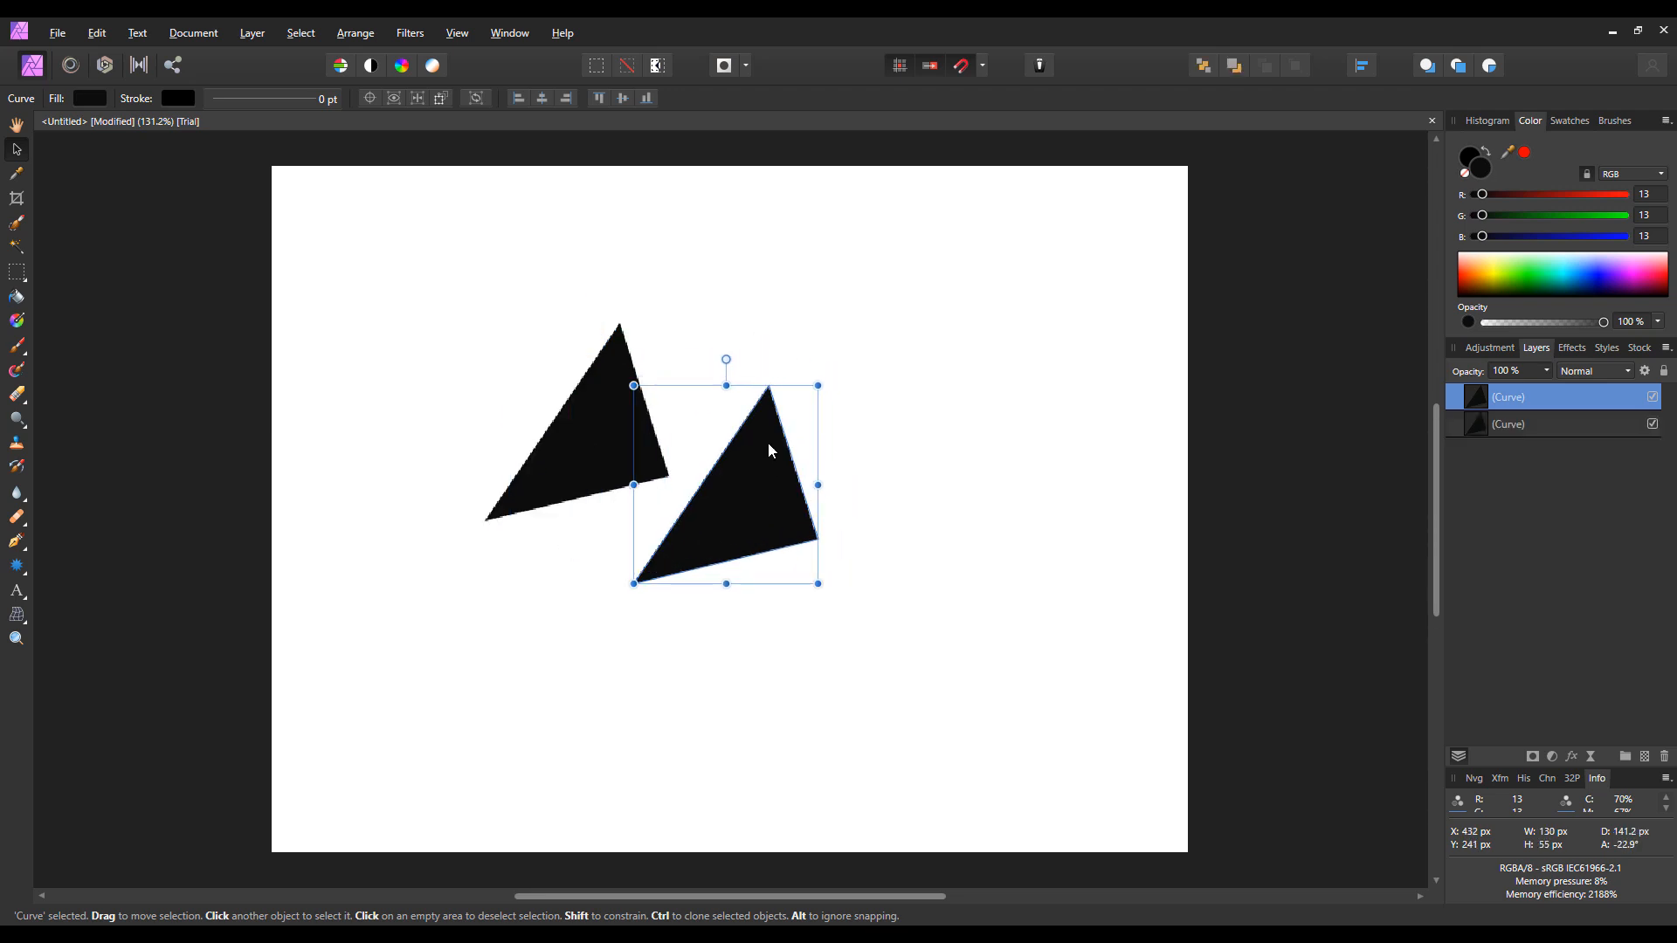
{"action": "left_click", "coordinate": [628, 464]}
{"action": "left_click", "coordinate": [739, 516]}
{"action": "left_click", "coordinate": [627, 458]}
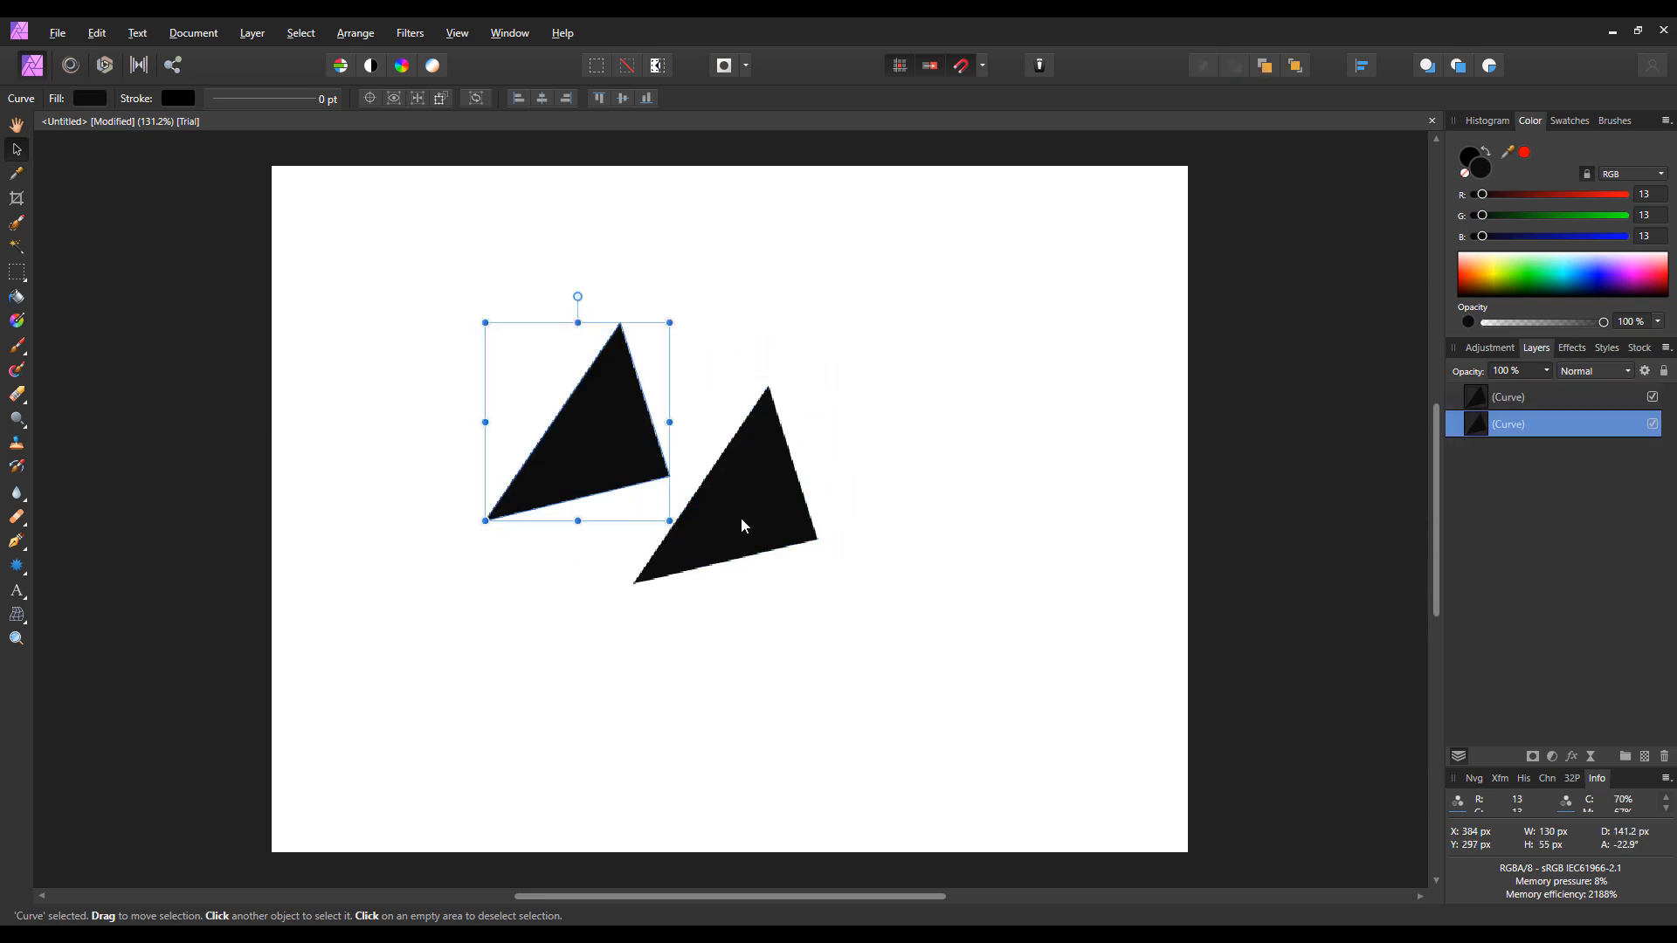
{"action": "left_click", "coordinate": [741, 517]}
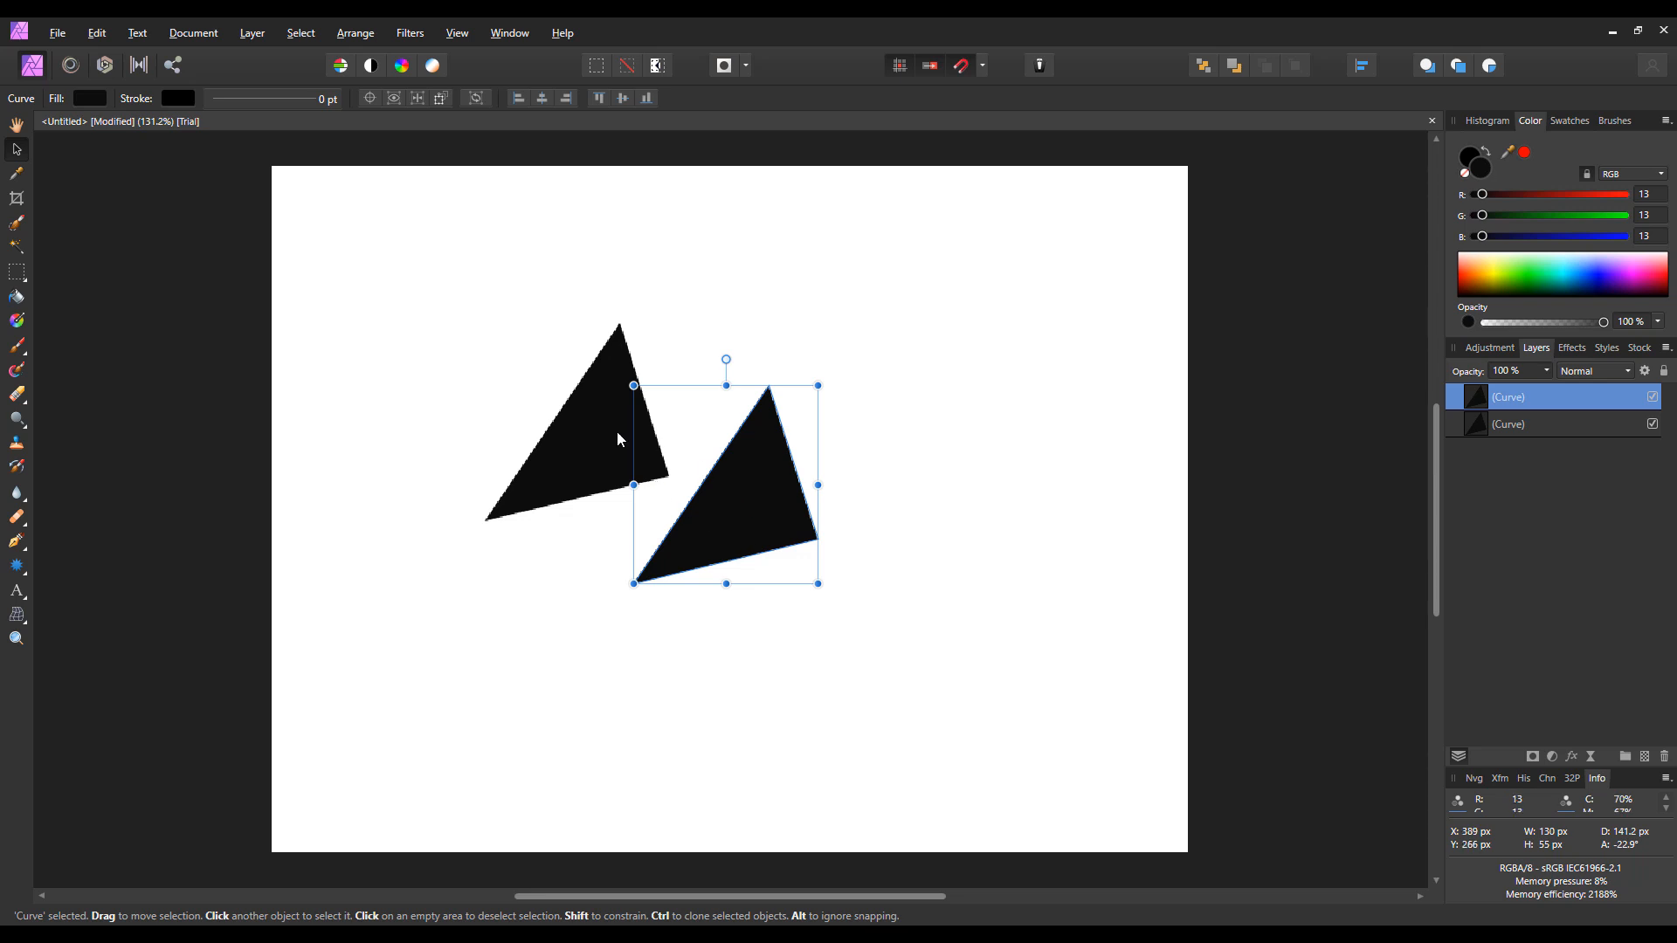
{"action": "left_click", "coordinate": [594, 424]}
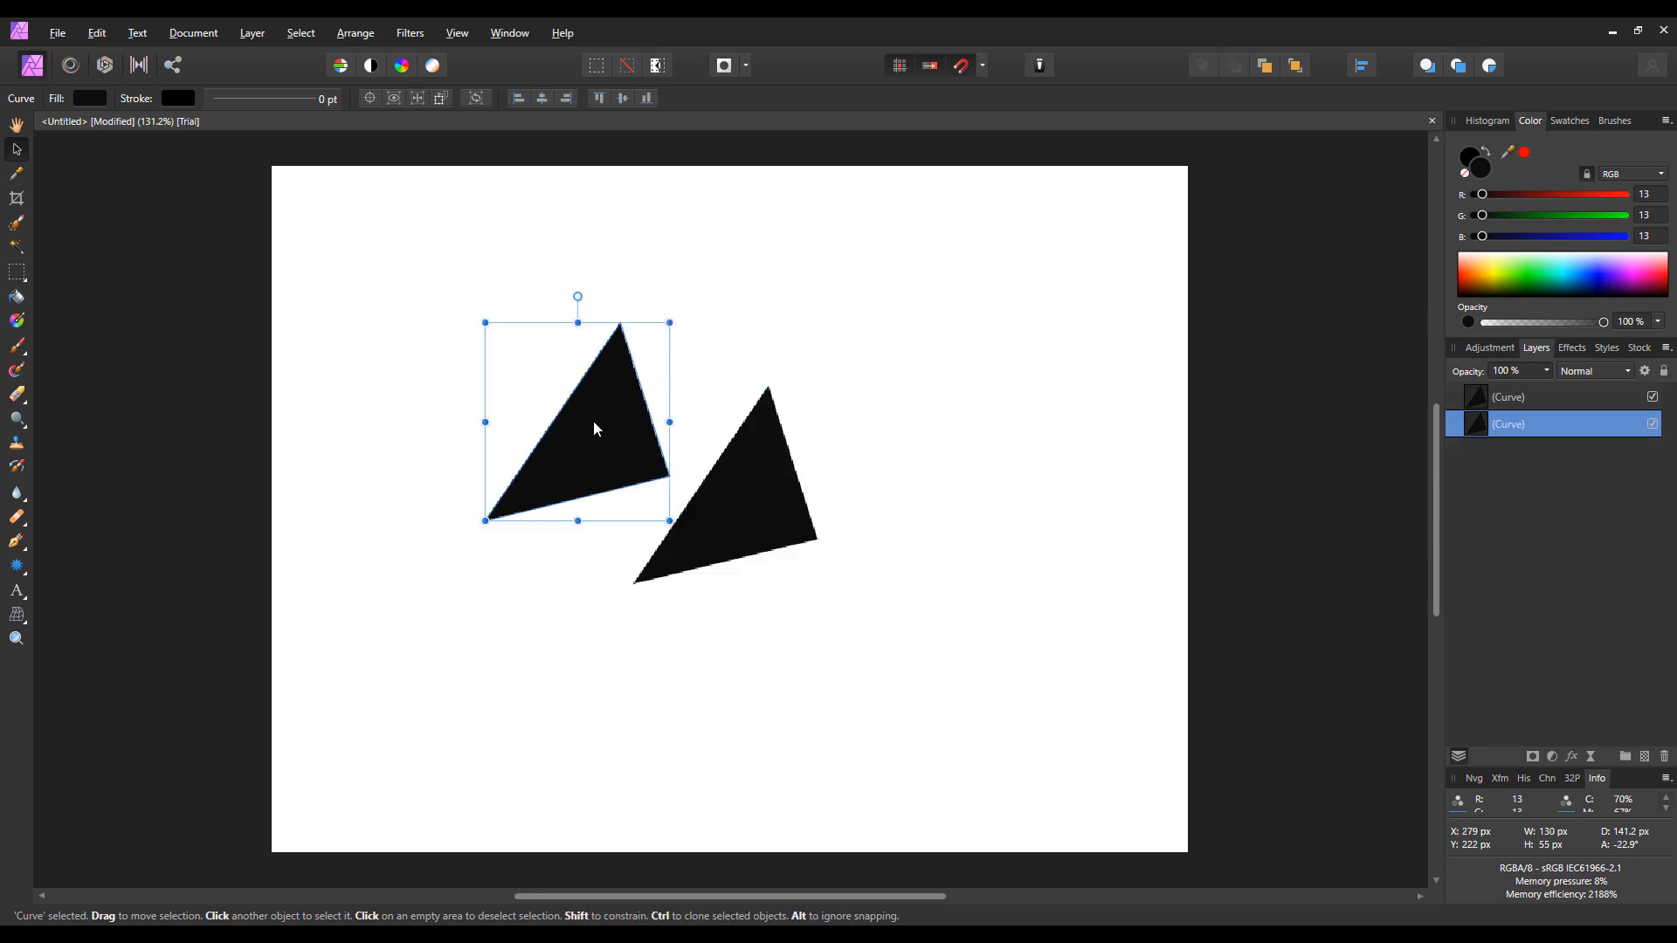
Try moving the top node of the left triangle slightly to the right, and undo the move
{"action": "left_click", "coordinate": [17, 541]}
{"action": "left_click", "coordinate": [79, 566]}
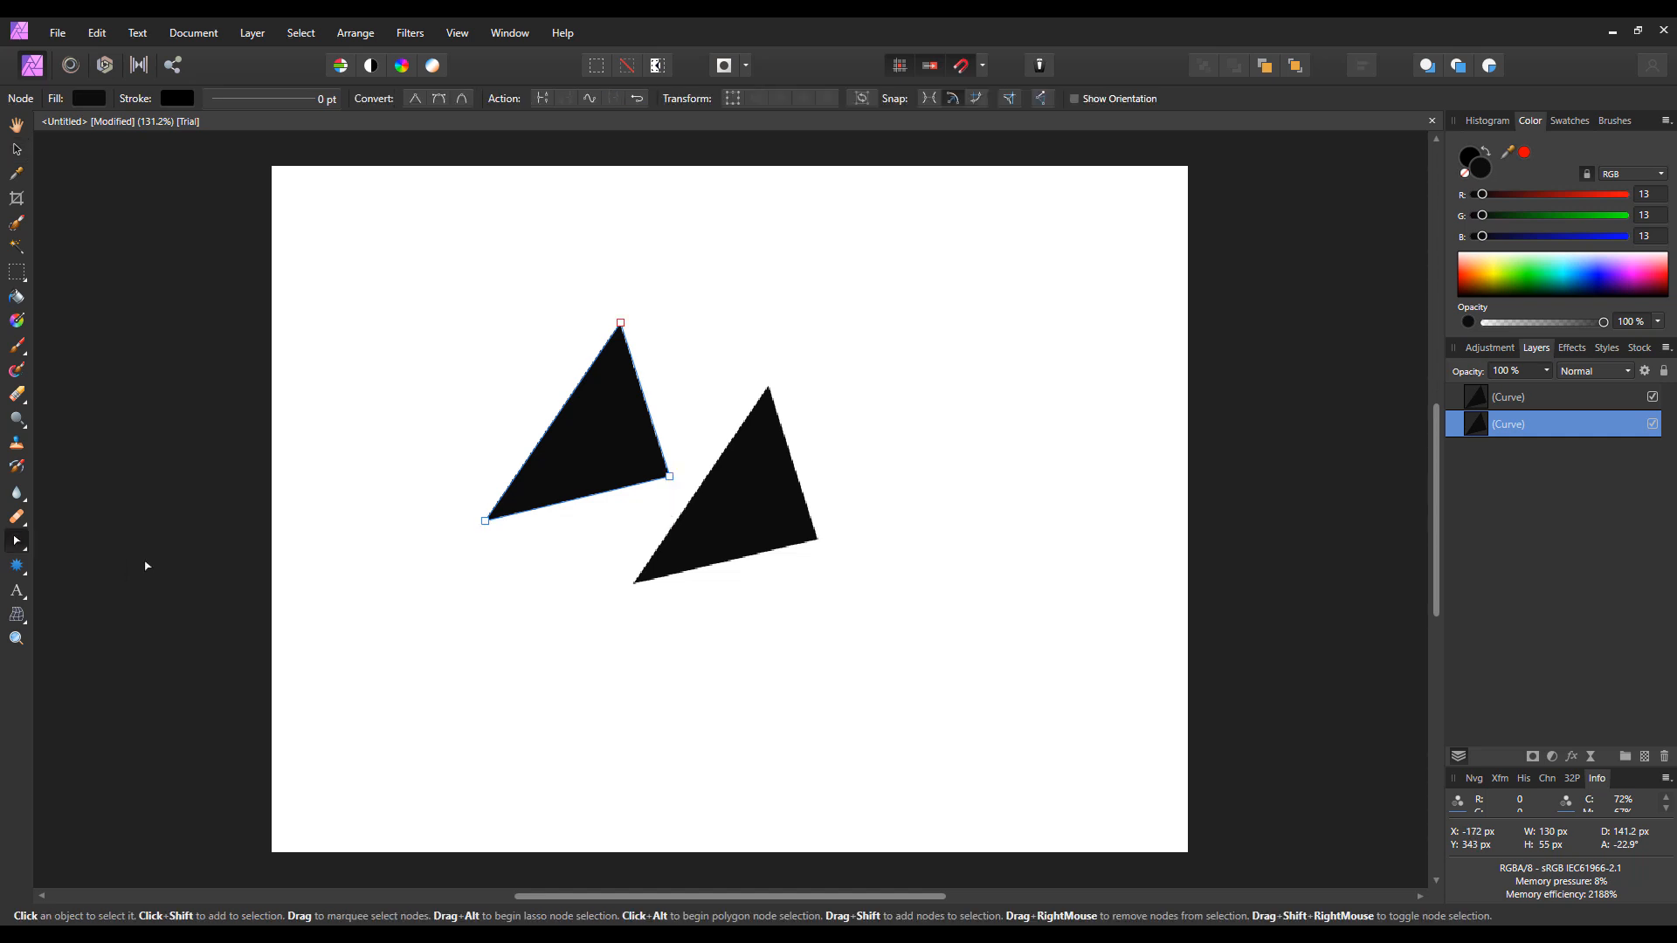
{"action": "mouse_move", "coordinate": [621, 322]}
{"action": "left_mouse_down"}
{"action": "mouse_move", "coordinate": [651, 311]}
{"action": "mouse_move", "coordinate": [575, 306]}
{"action": "mouse_move", "coordinate": [635, 326]}
{"action": "left_mouse_up"}
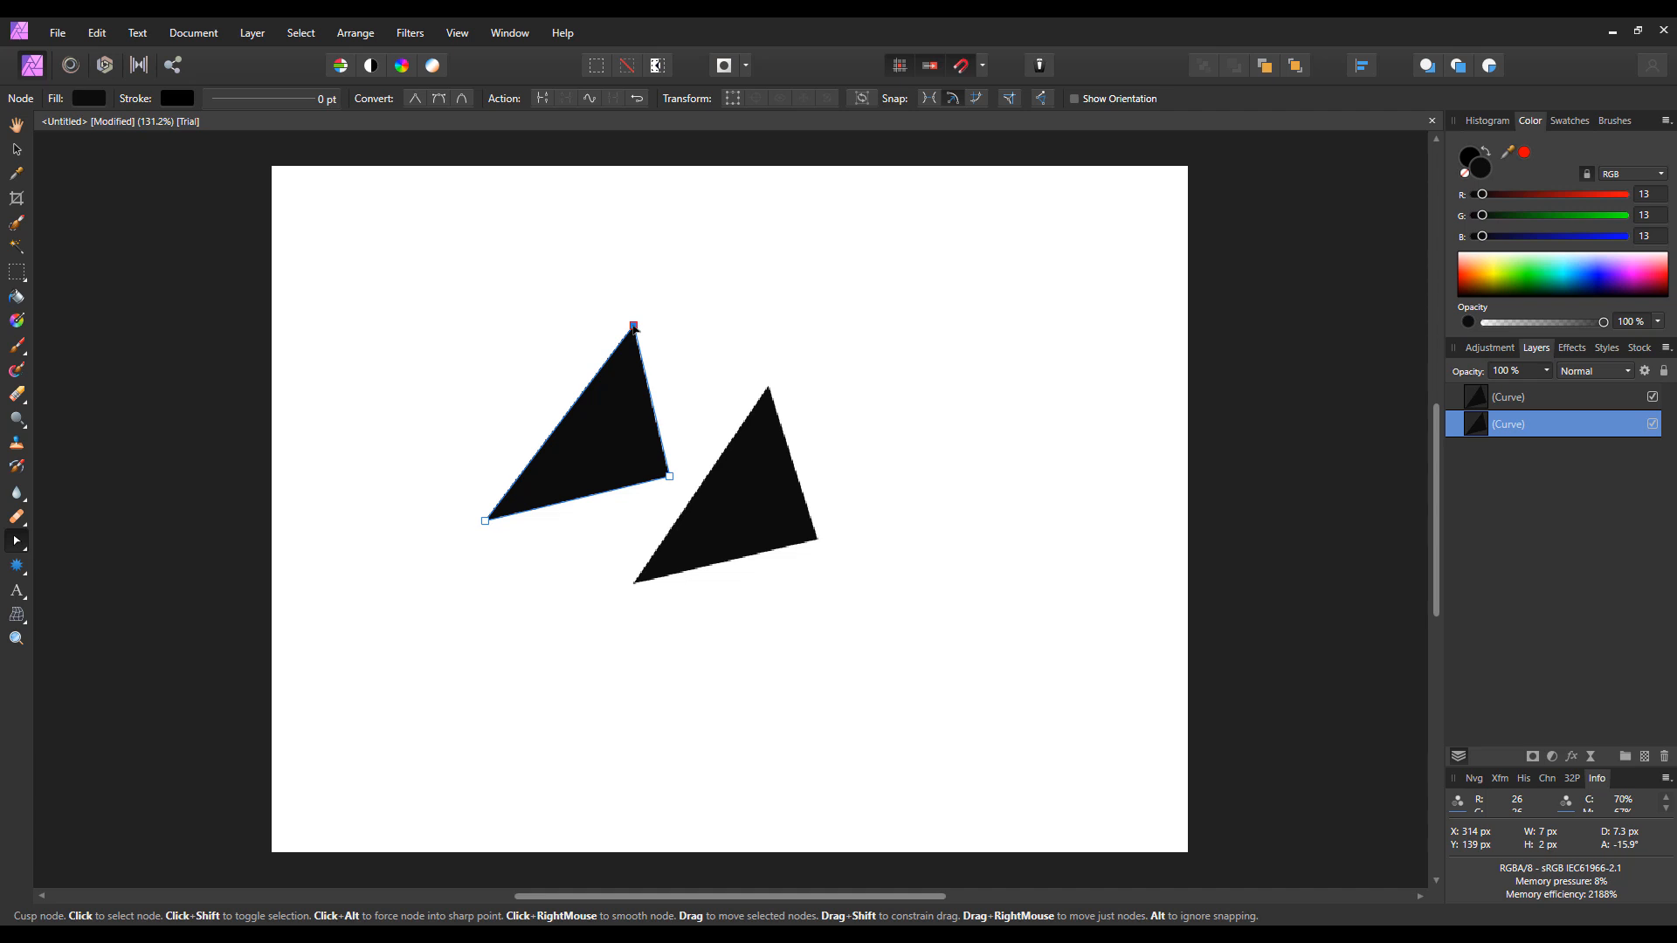
{"action": "key", "text": "ctrl+z"}
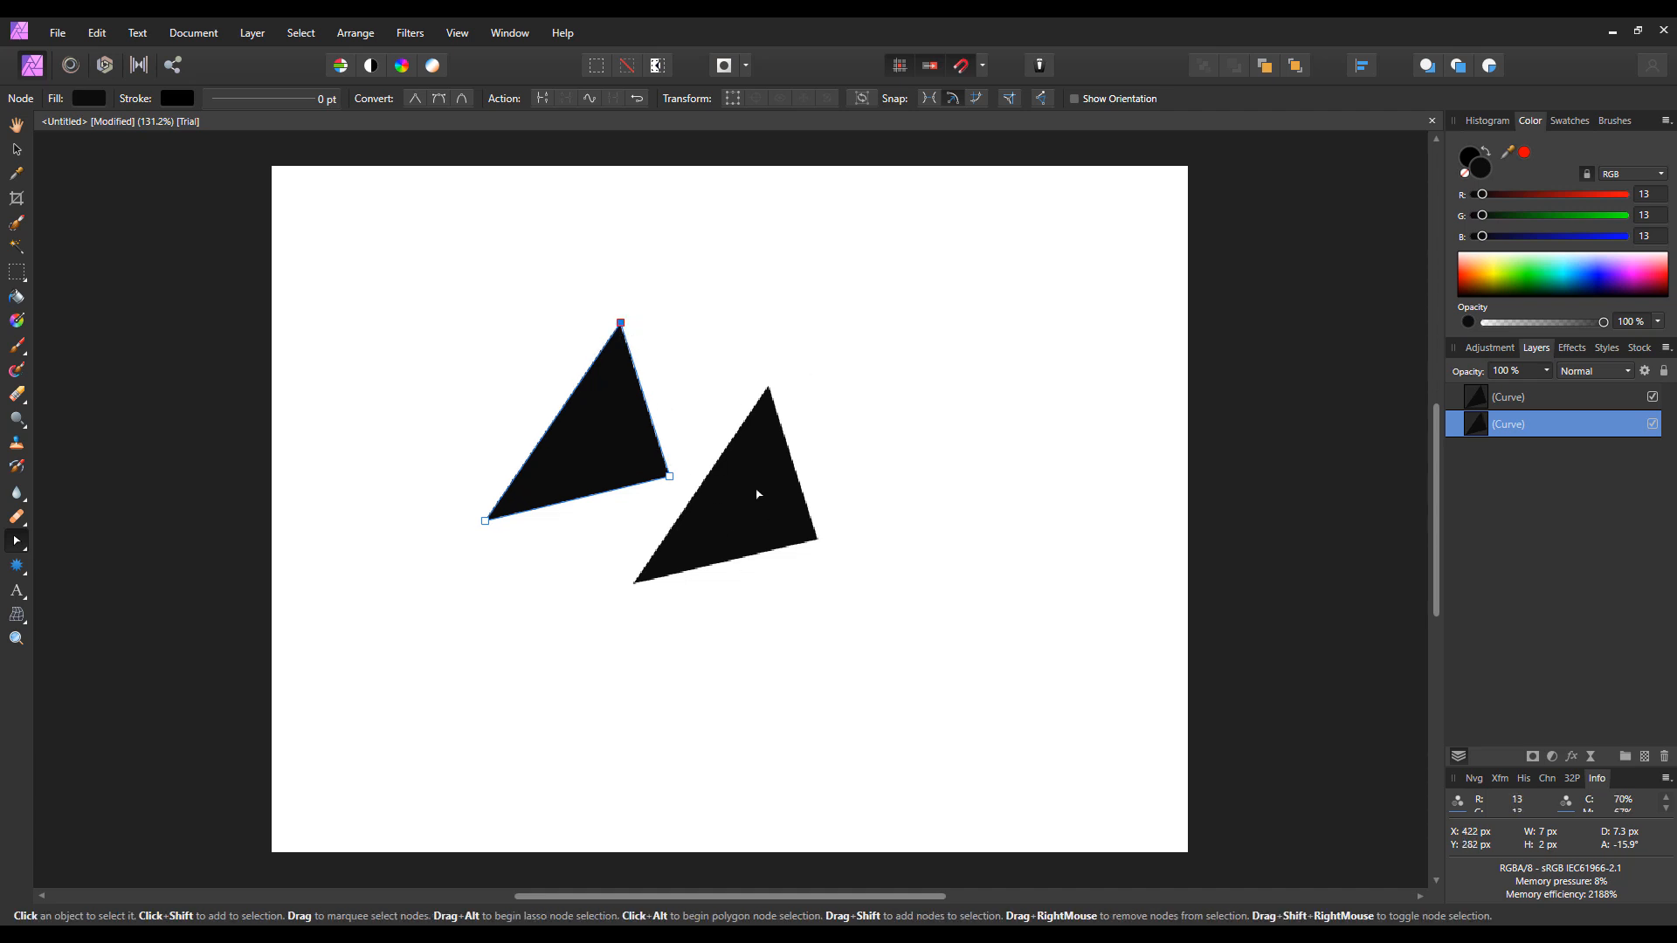
Rotate the right triangle clockwise well past a quarter turn and place it against the left triangle's right corner
{"action": "left_click", "coordinate": [767, 507]}
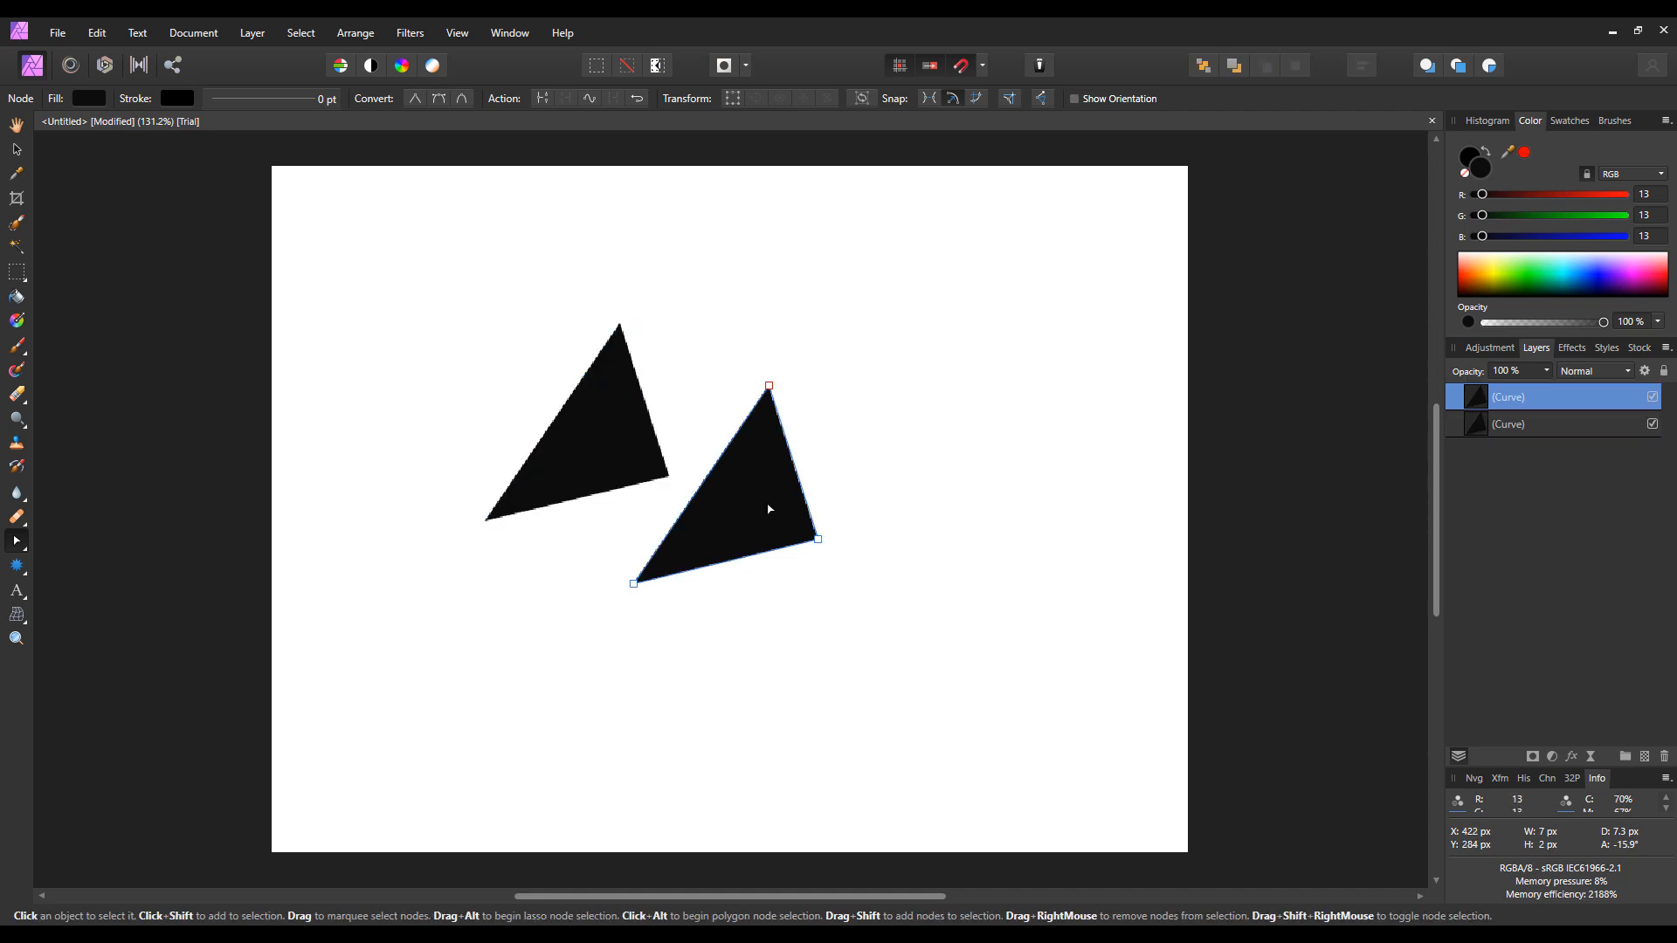
{"action": "left_click", "coordinate": [16, 150]}
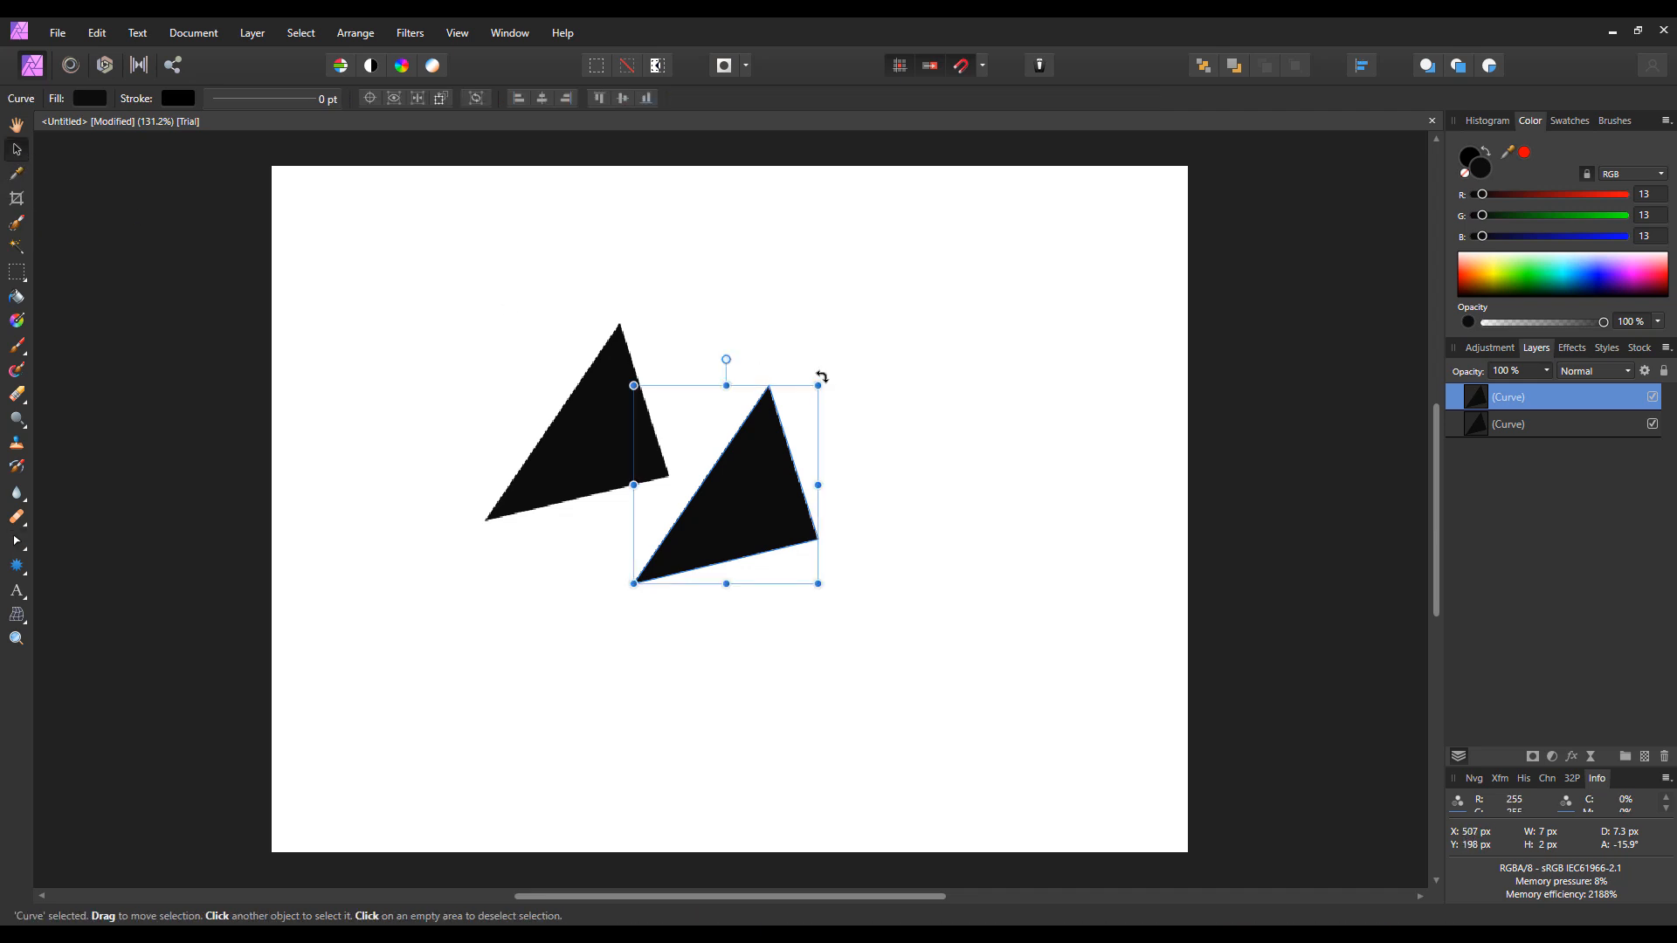
{"action": "left_click_drag", "start_coordinate": [826, 380], "coordinate": [741, 637]}
{"action": "left_click_drag", "start_coordinate": [694, 513], "coordinate": [763, 481]}
Rotate the left triangle counterclockwise and move it up beside the other triangle, with their facing edges parallel
{"action": "left_click", "coordinate": [615, 432]}
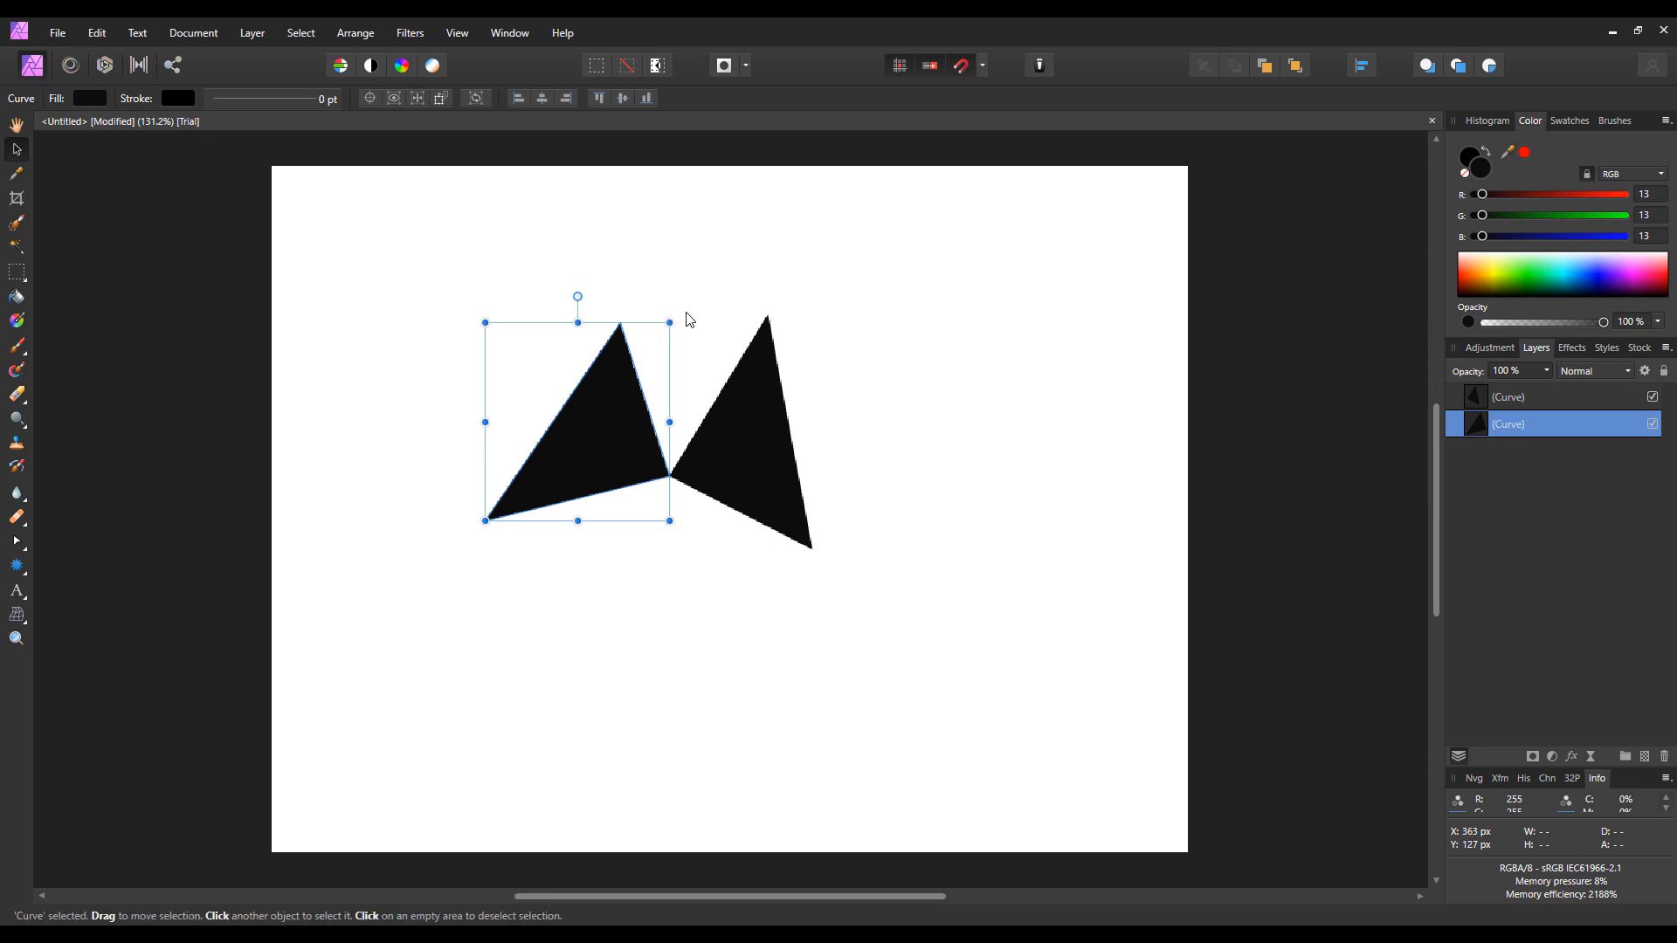
{"action": "left_click_drag", "start_coordinate": [674, 315], "coordinate": [565, 285]}
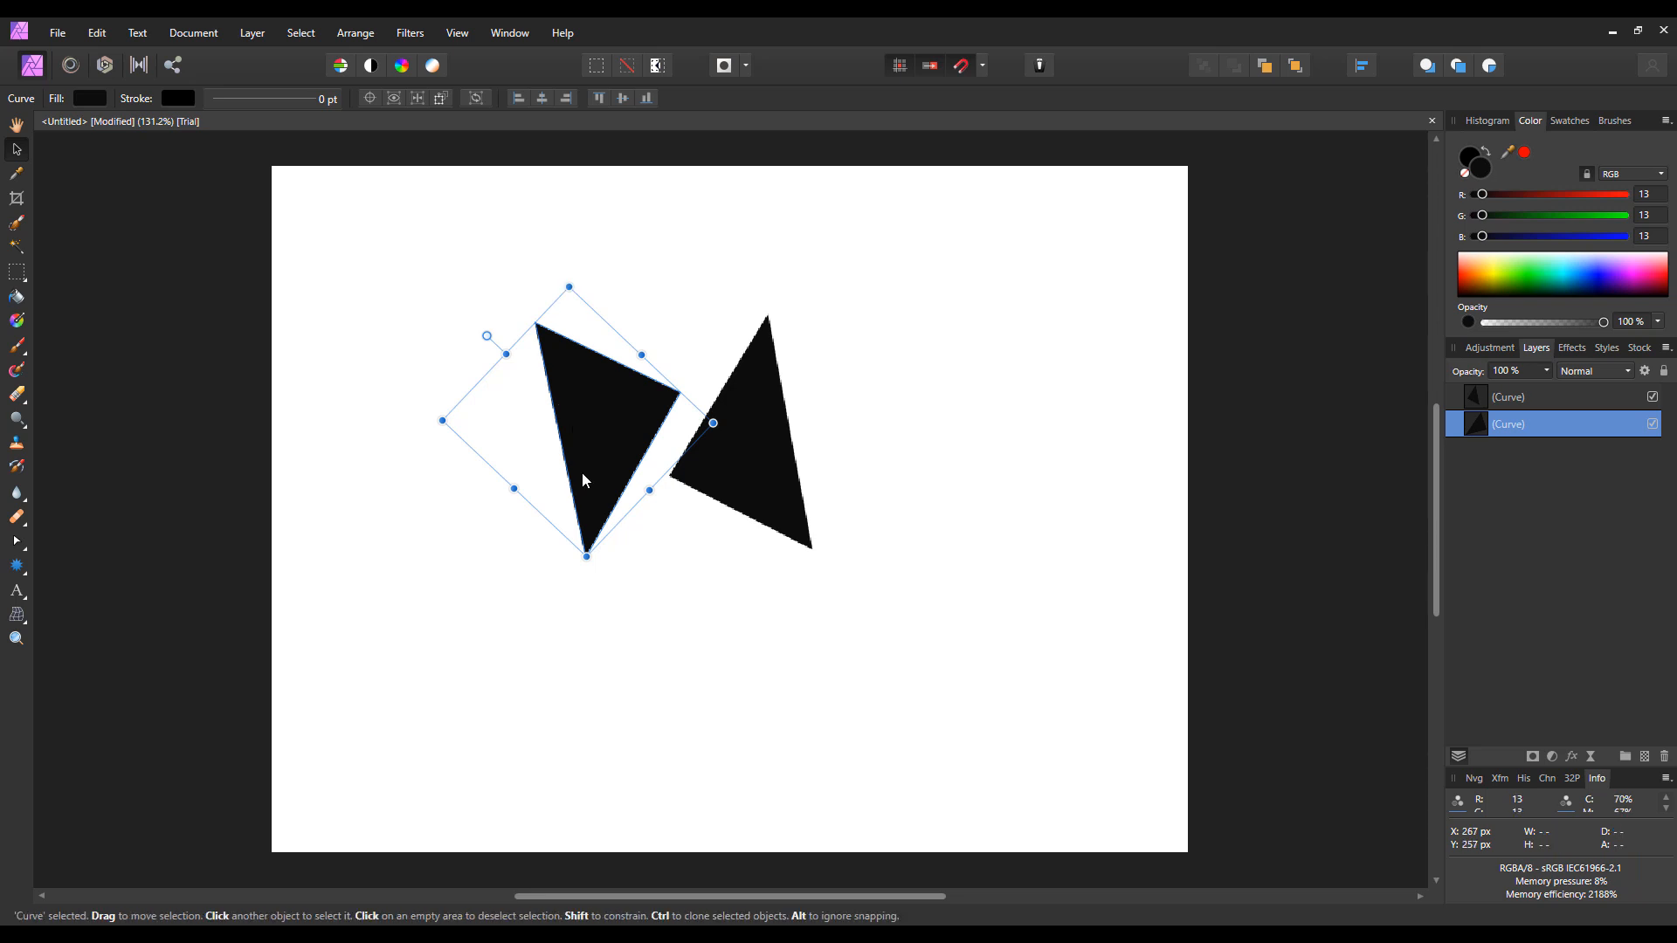
{"action": "left_click_drag", "start_coordinate": [582, 474], "coordinate": [643, 388]}
Move both triangles together down to the middle of the page and deselect them
{"action": "left_click", "coordinate": [760, 475], "text": "shift"}
{"action": "left_click_drag", "start_coordinate": [761, 483], "coordinate": [757, 599]}
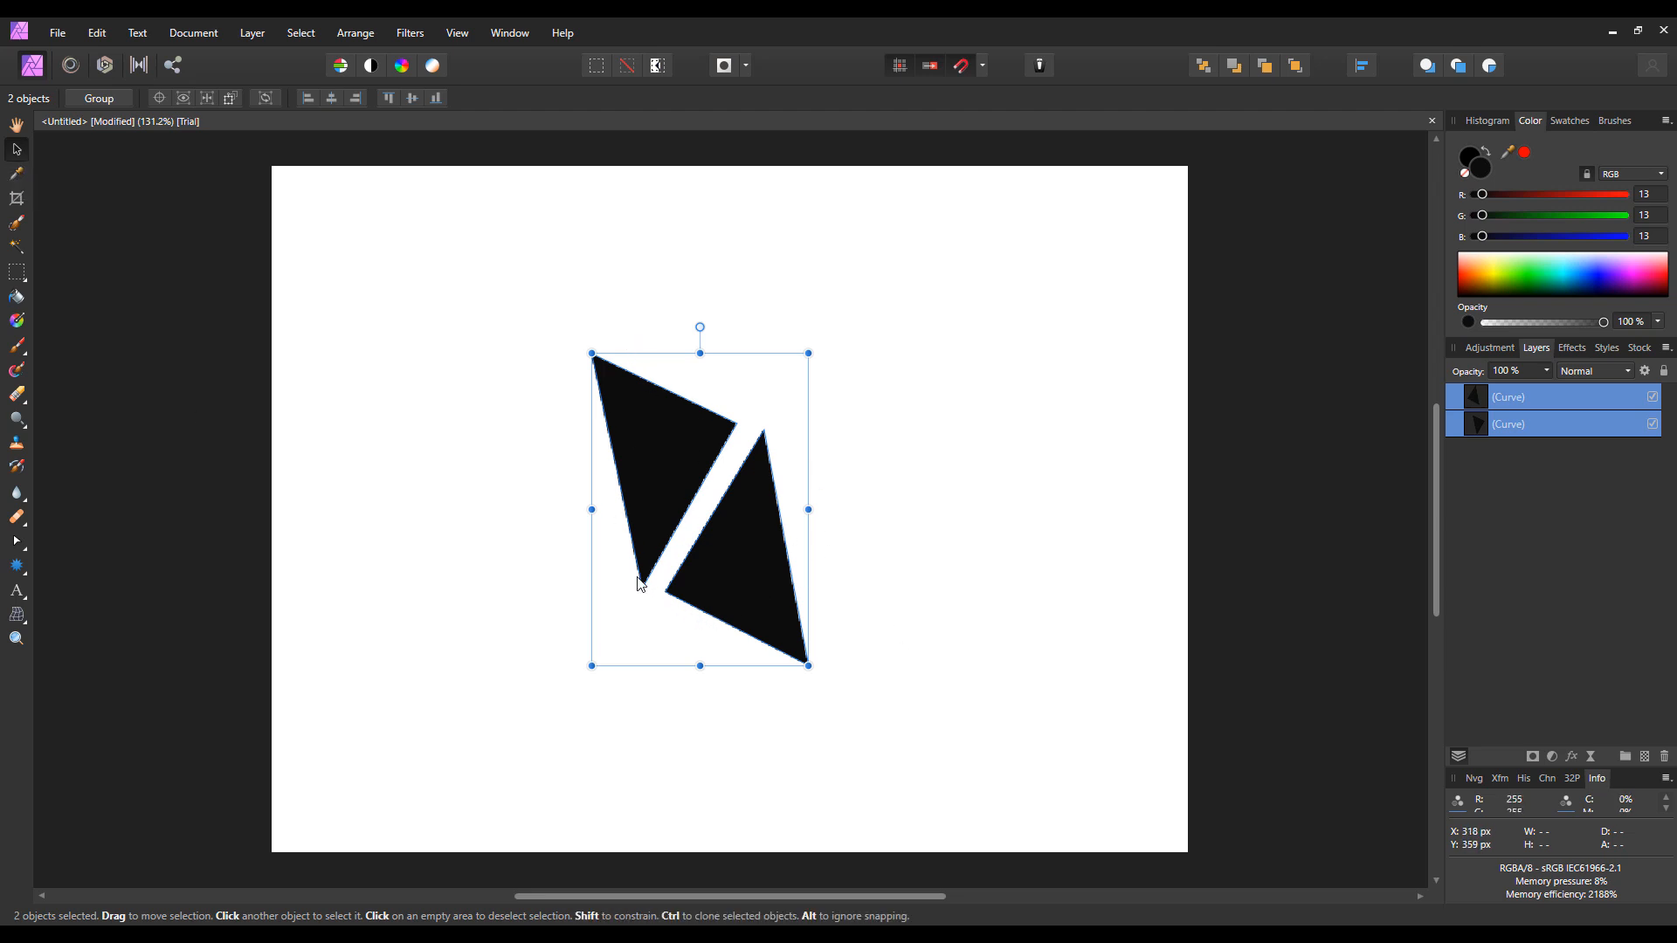
{"action": "left_click", "coordinate": [222, 505]}
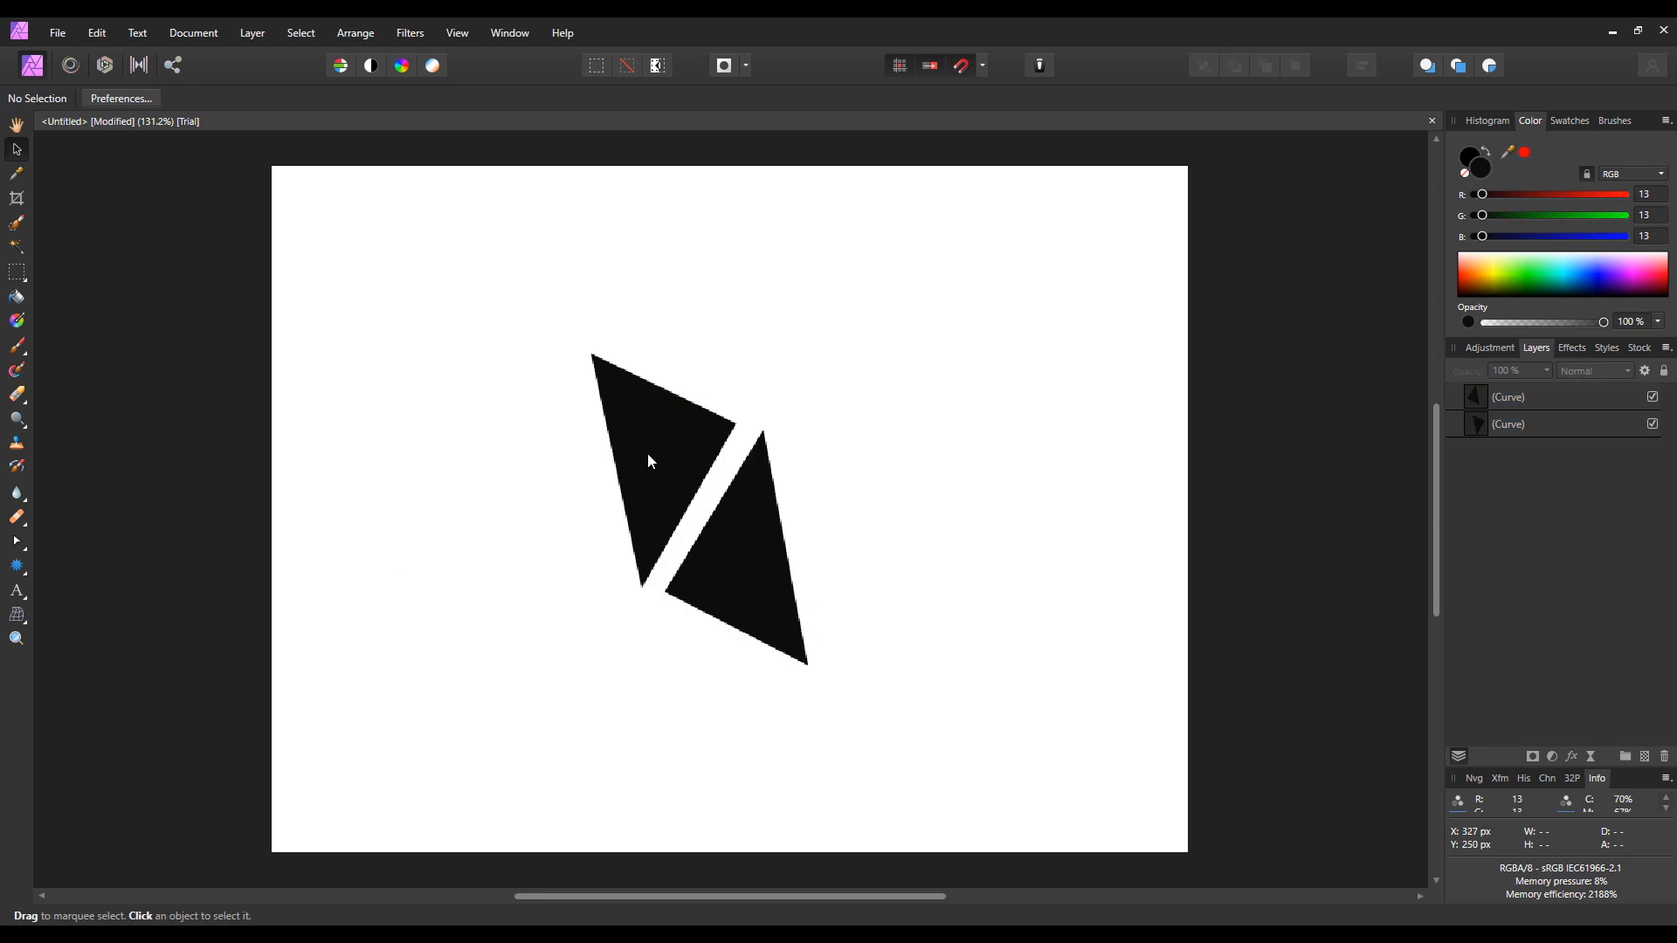
Show the Links panel beside the page and link the vector curves of the two triangles
{"action": "left_click", "coordinate": [457, 33]}
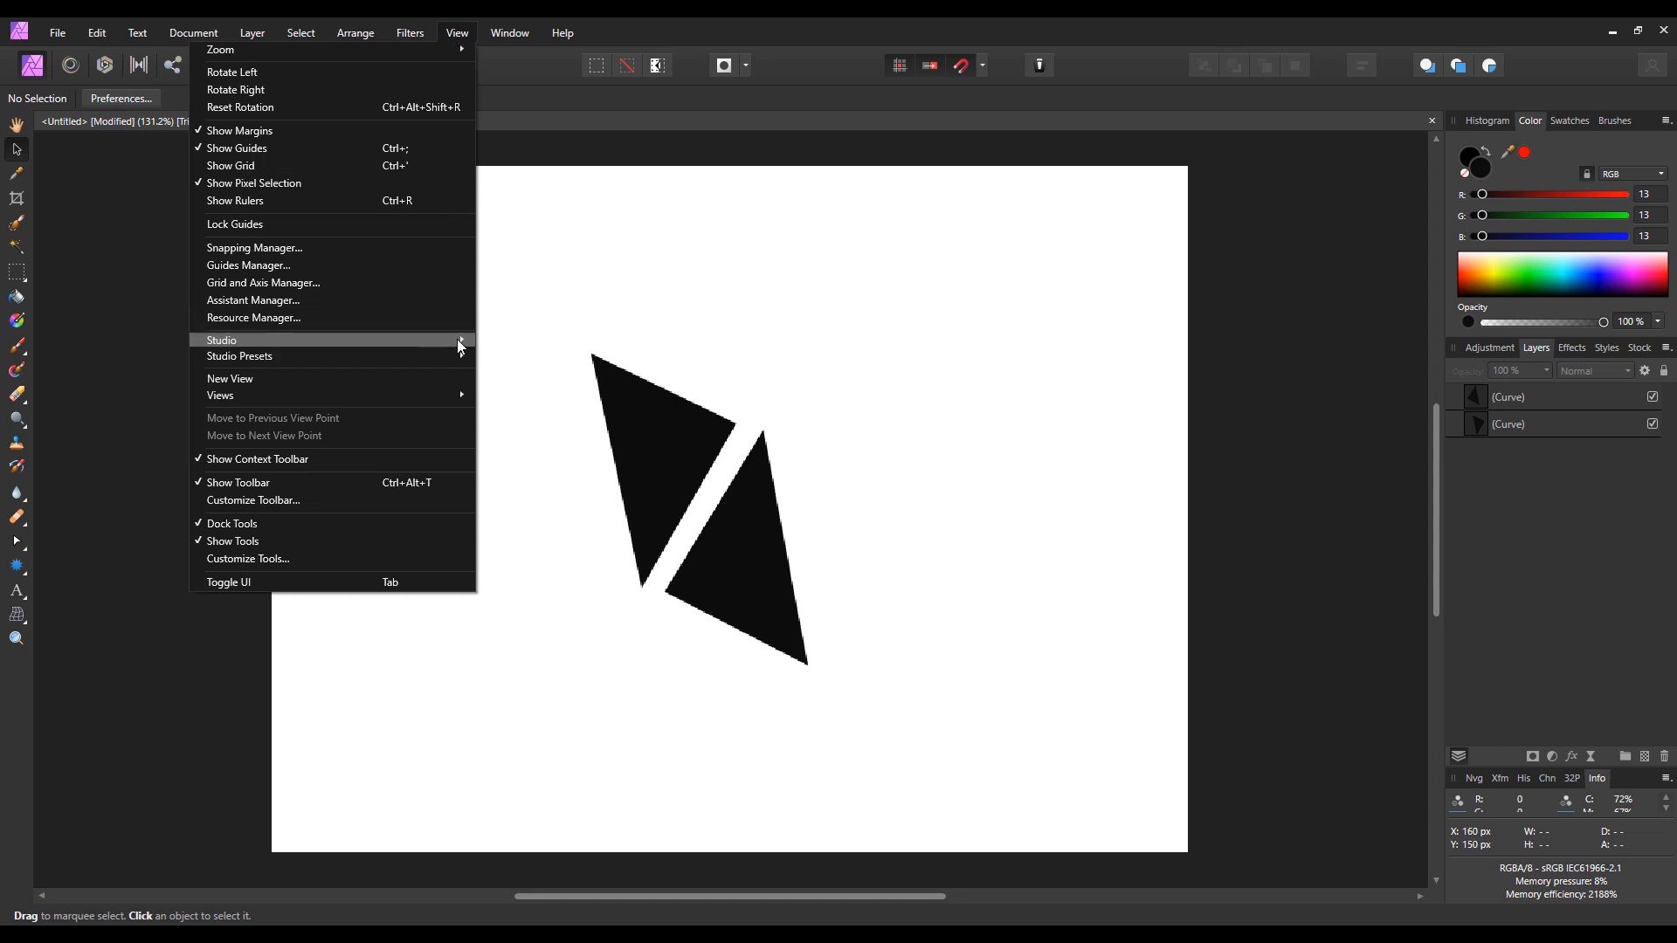
{"action": "mouse_move", "coordinate": [458, 339]}
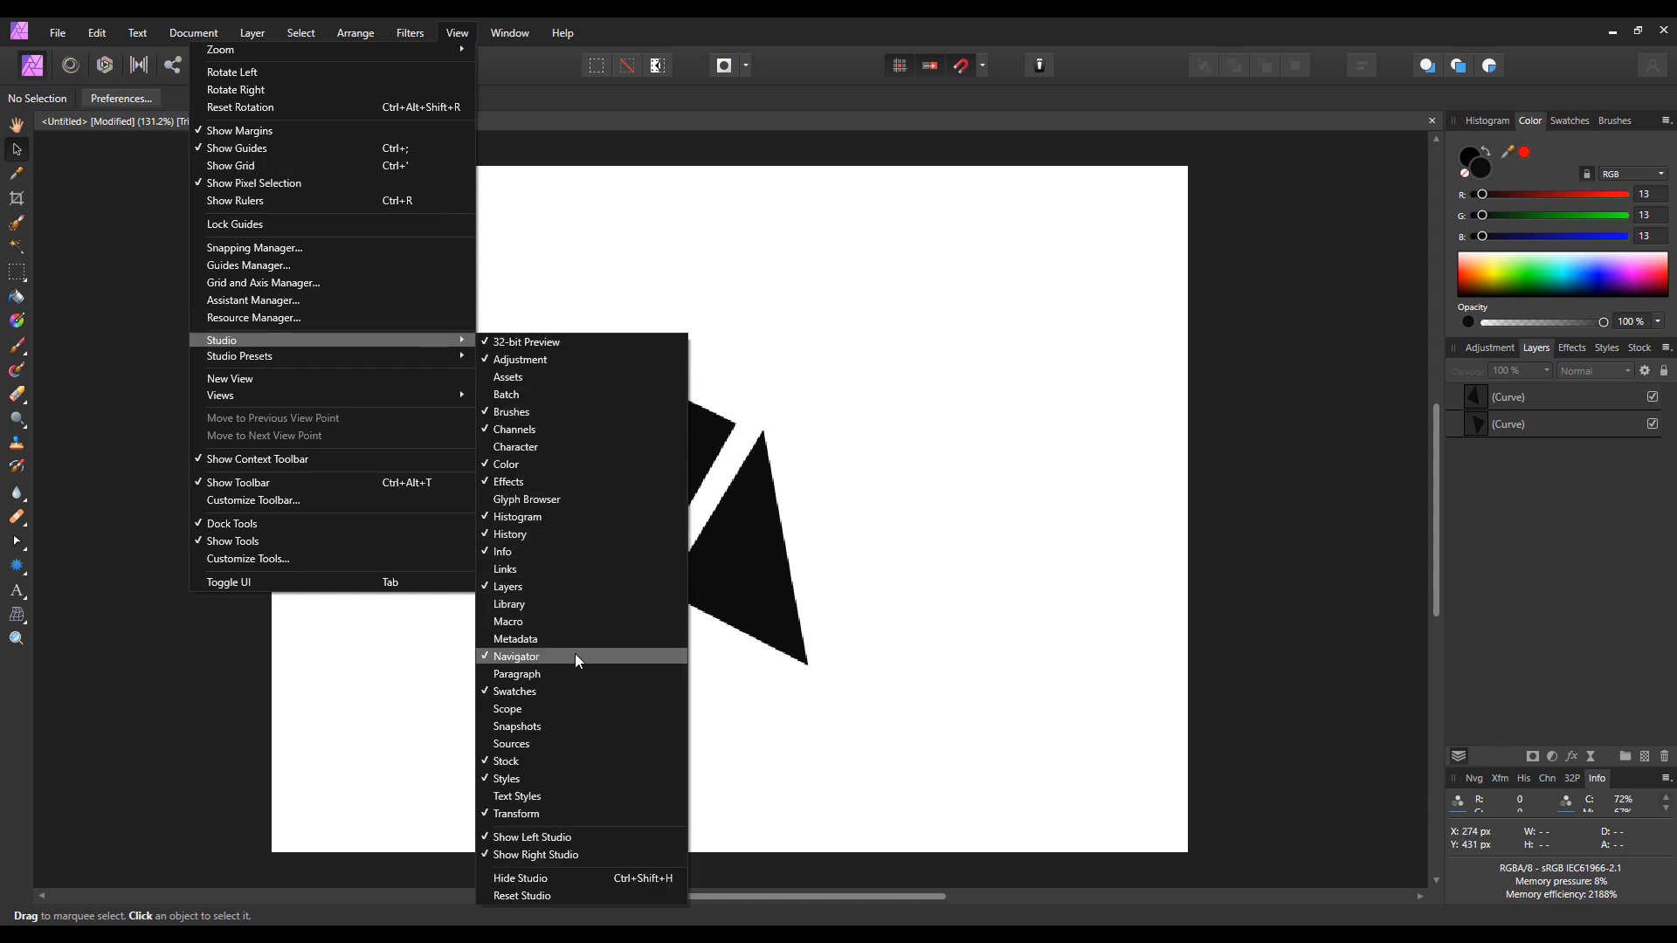
{"action": "left_click", "coordinate": [554, 569]}
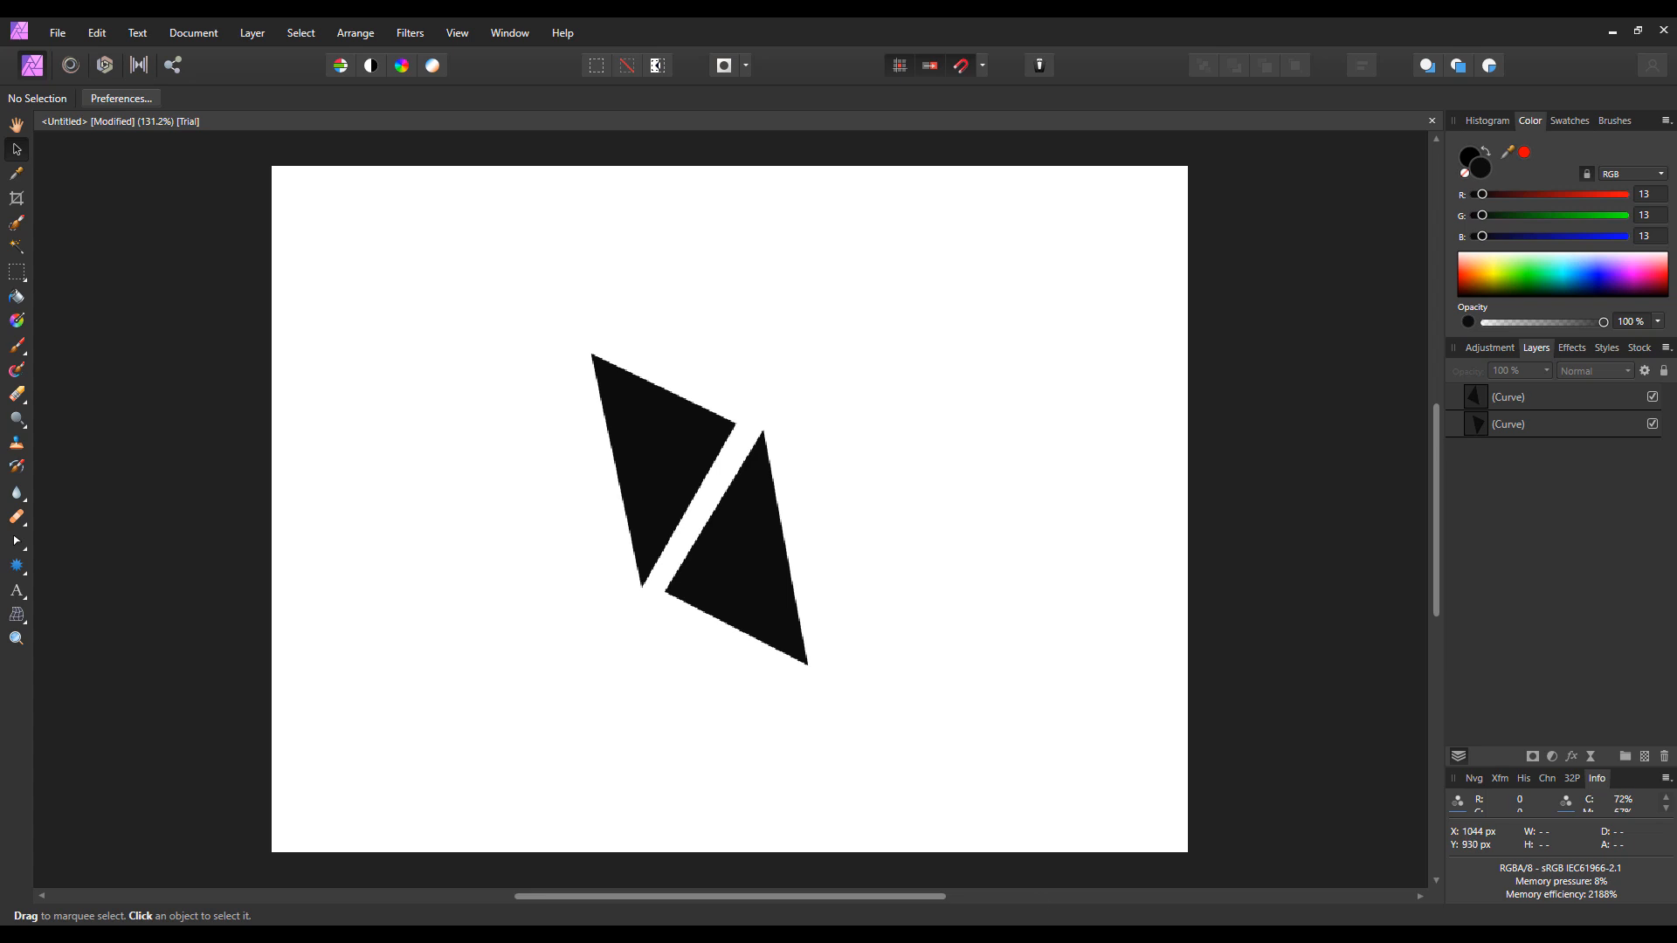
{"action": "left_click_drag", "start_coordinate": [1218, 79], "coordinate": [1298, 140]}
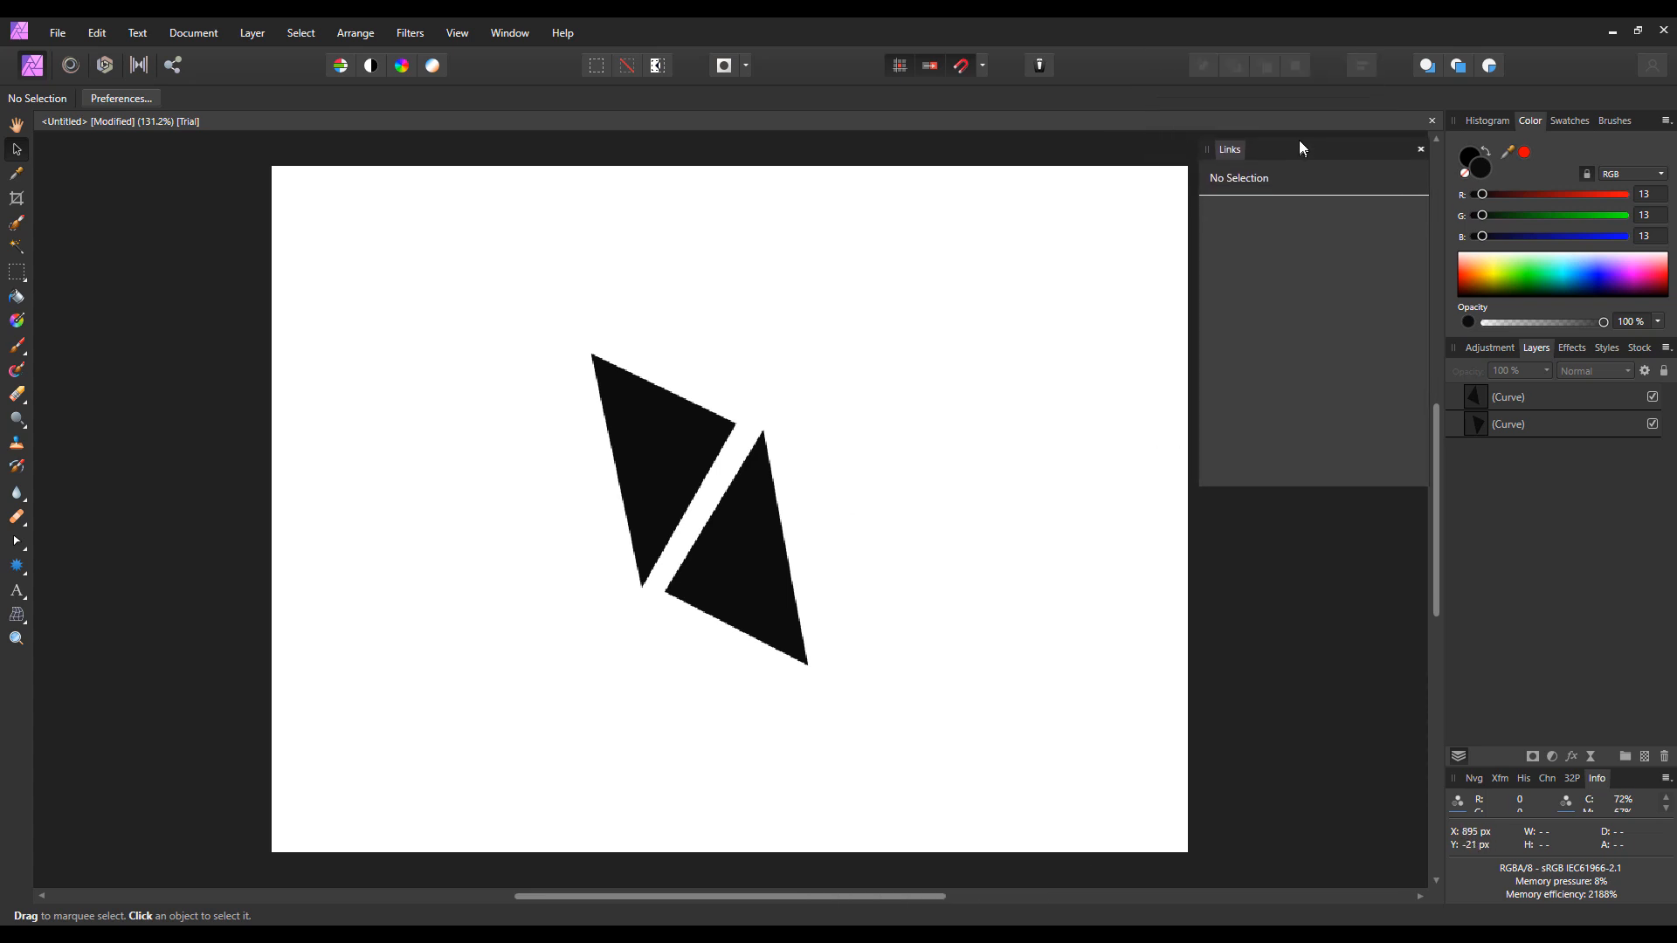
{"action": "left_click", "coordinate": [744, 587]}
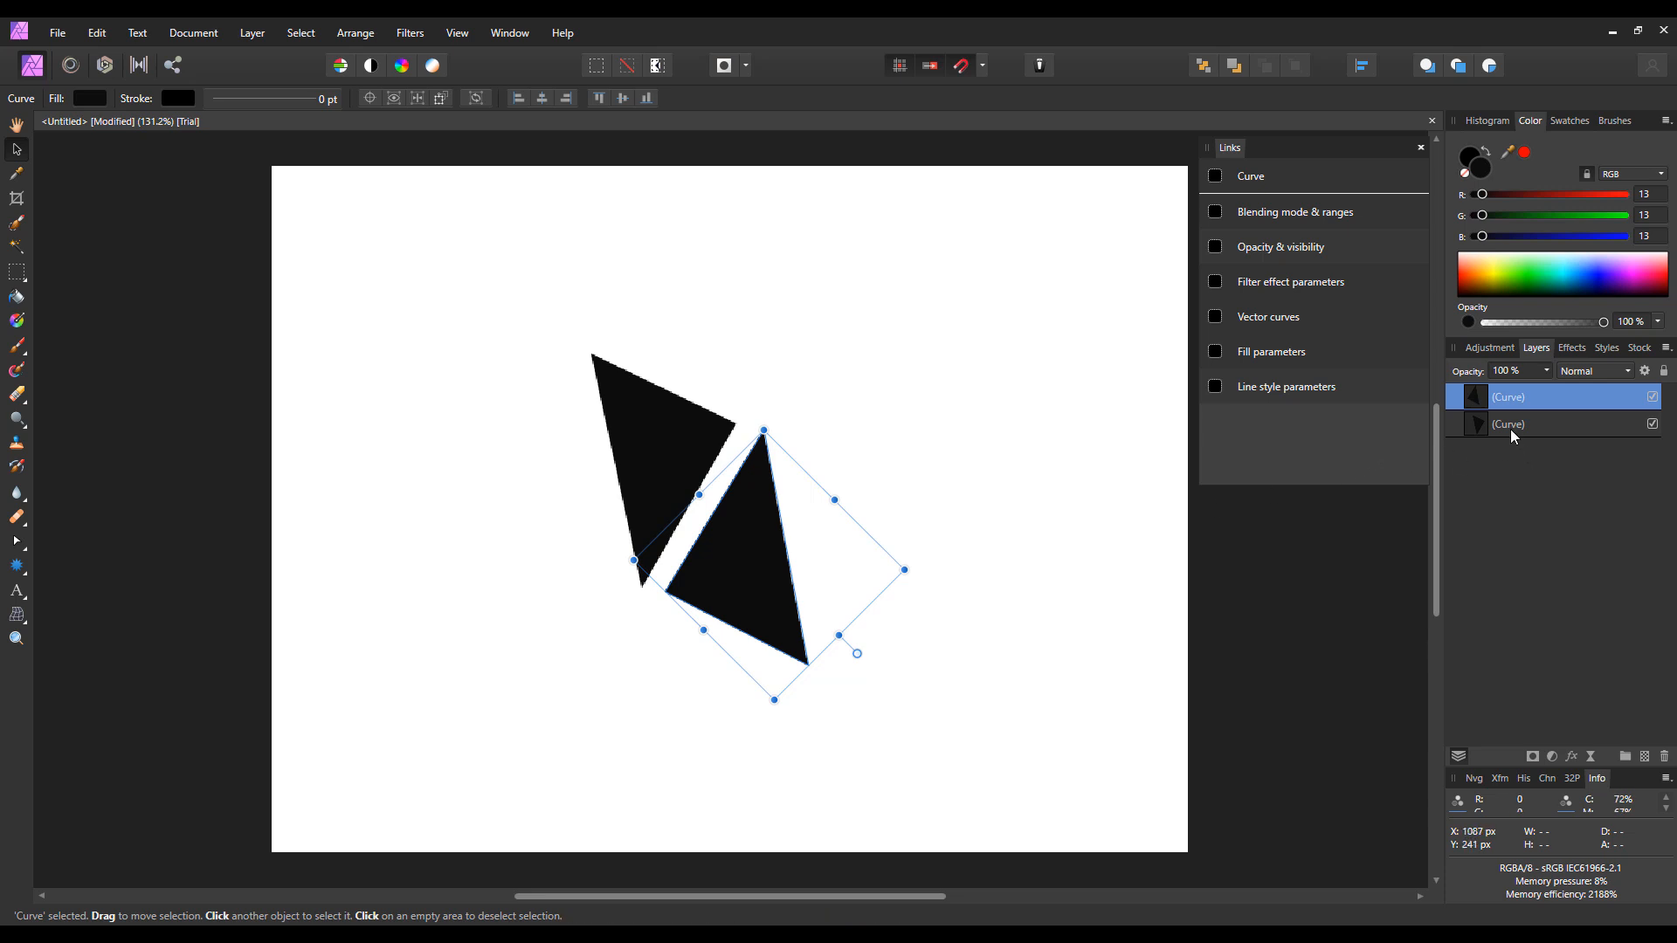
{"action": "left_click_drag", "start_coordinate": [1511, 429], "coordinate": [1215, 320]}
Reshape the linked triangles by moving the right triangle's bottom corner node outward until its base is nearly horizontal, and deselect
{"action": "left_click", "coordinate": [20, 543]}
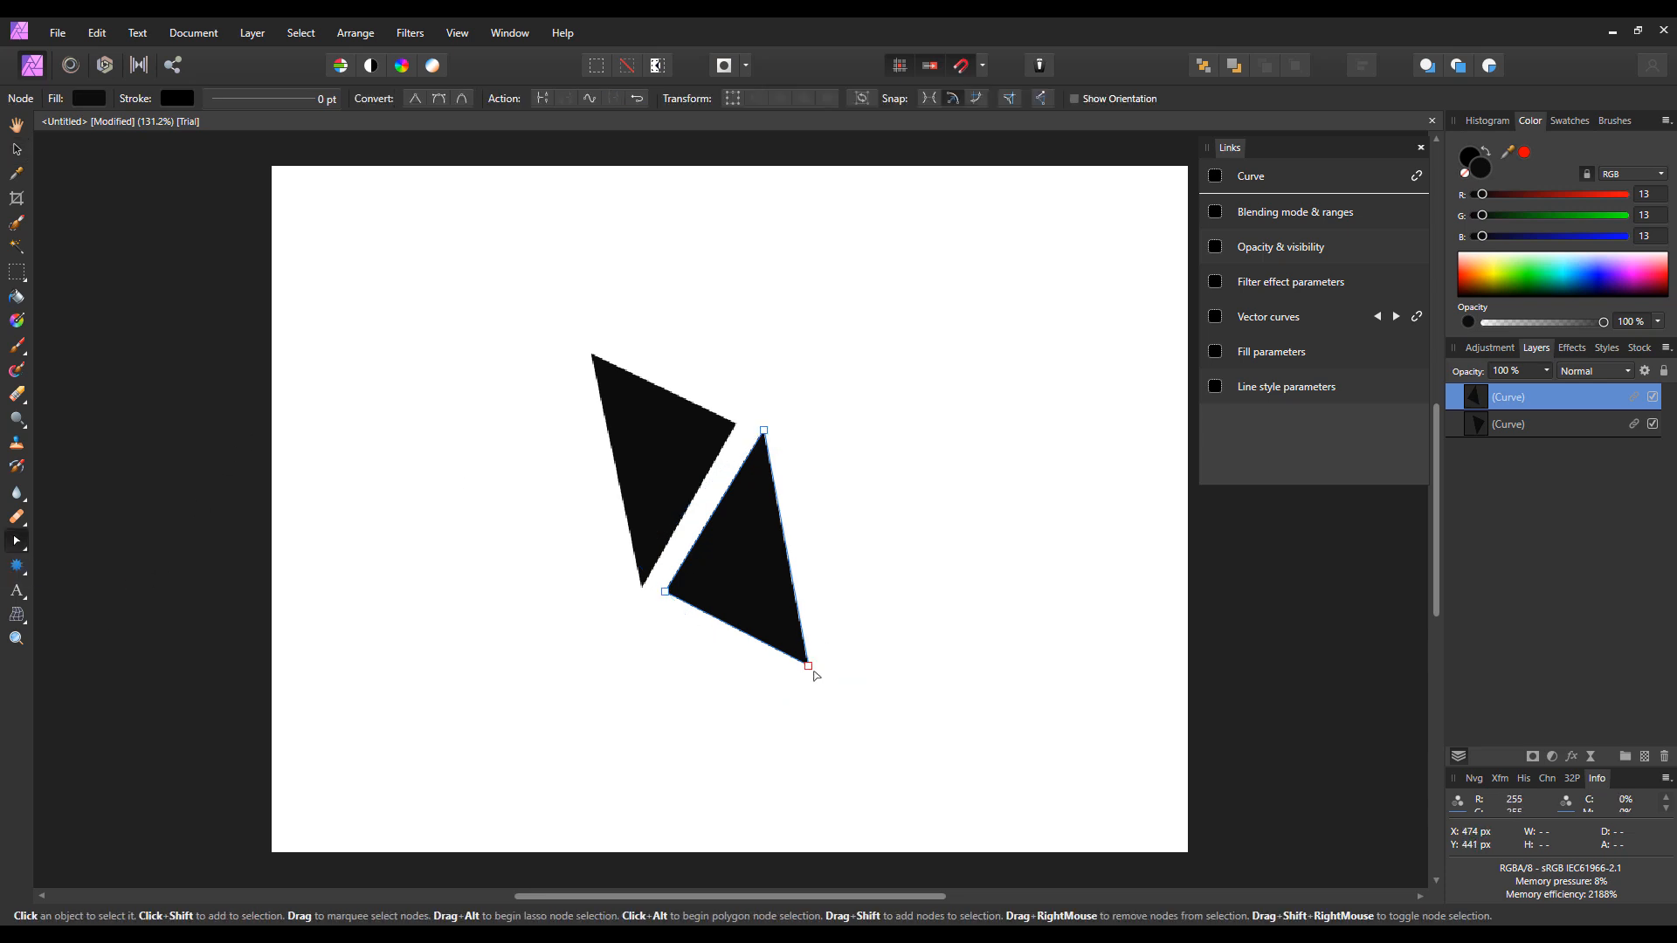
{"action": "left_click_drag", "start_coordinate": [811, 672], "coordinate": [760, 580]}
{"action": "left_click_drag", "start_coordinate": [856, 593], "coordinate": [902, 594]}
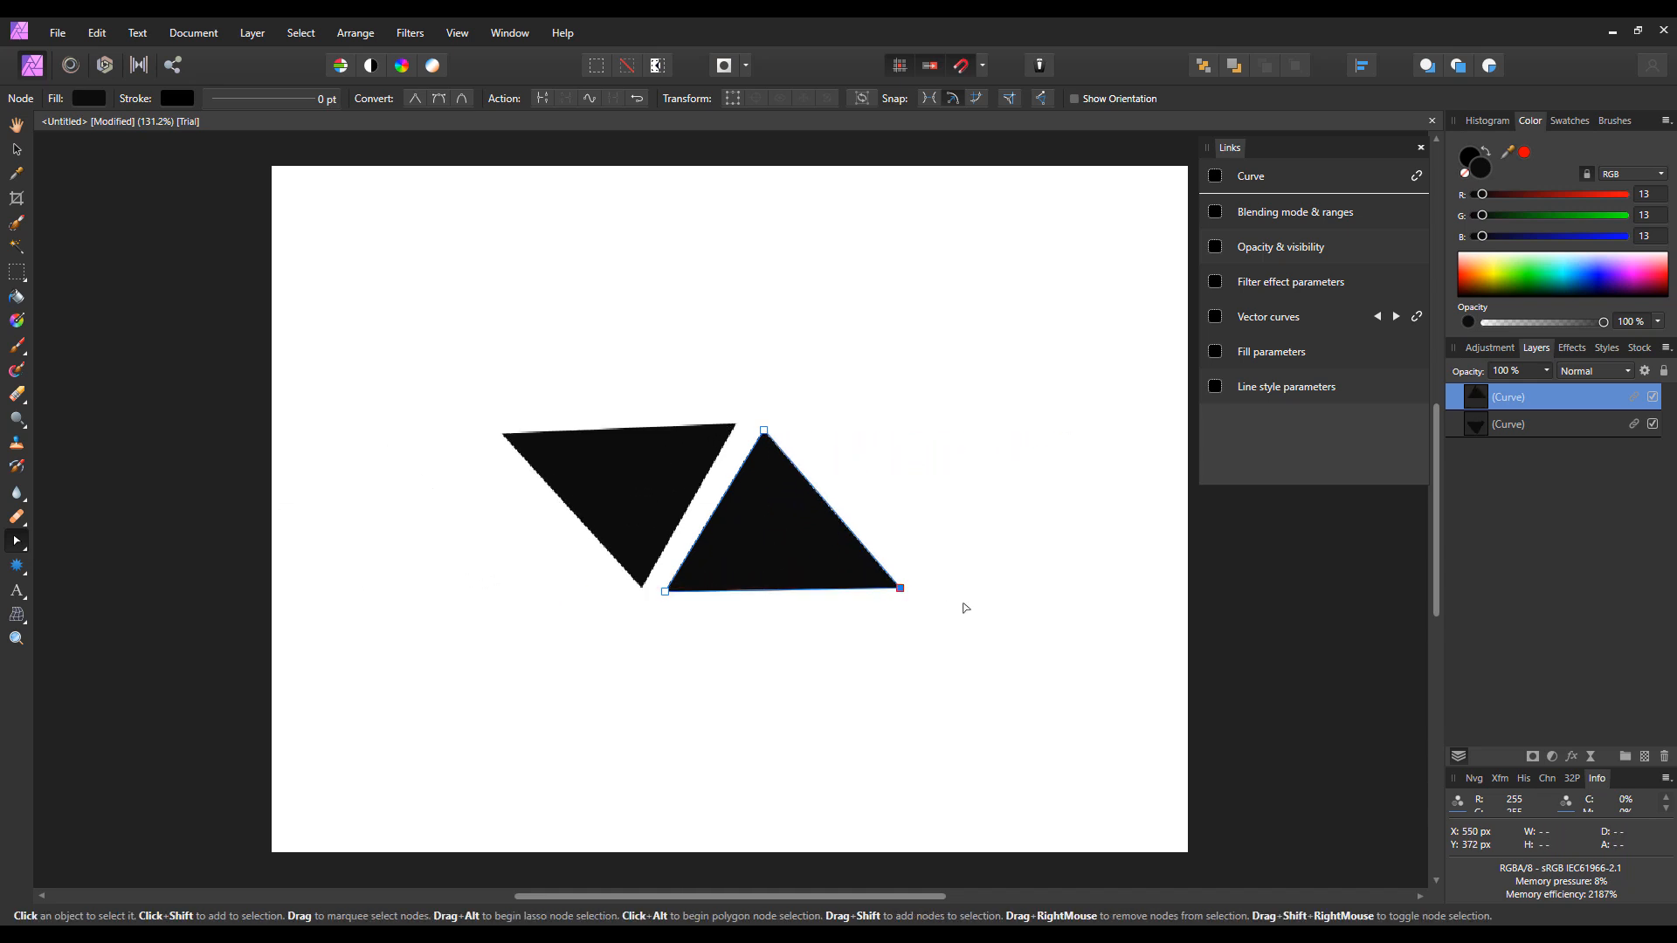
{"action": "left_click", "coordinate": [16, 149]}
{"action": "left_click", "coordinate": [94, 404]}
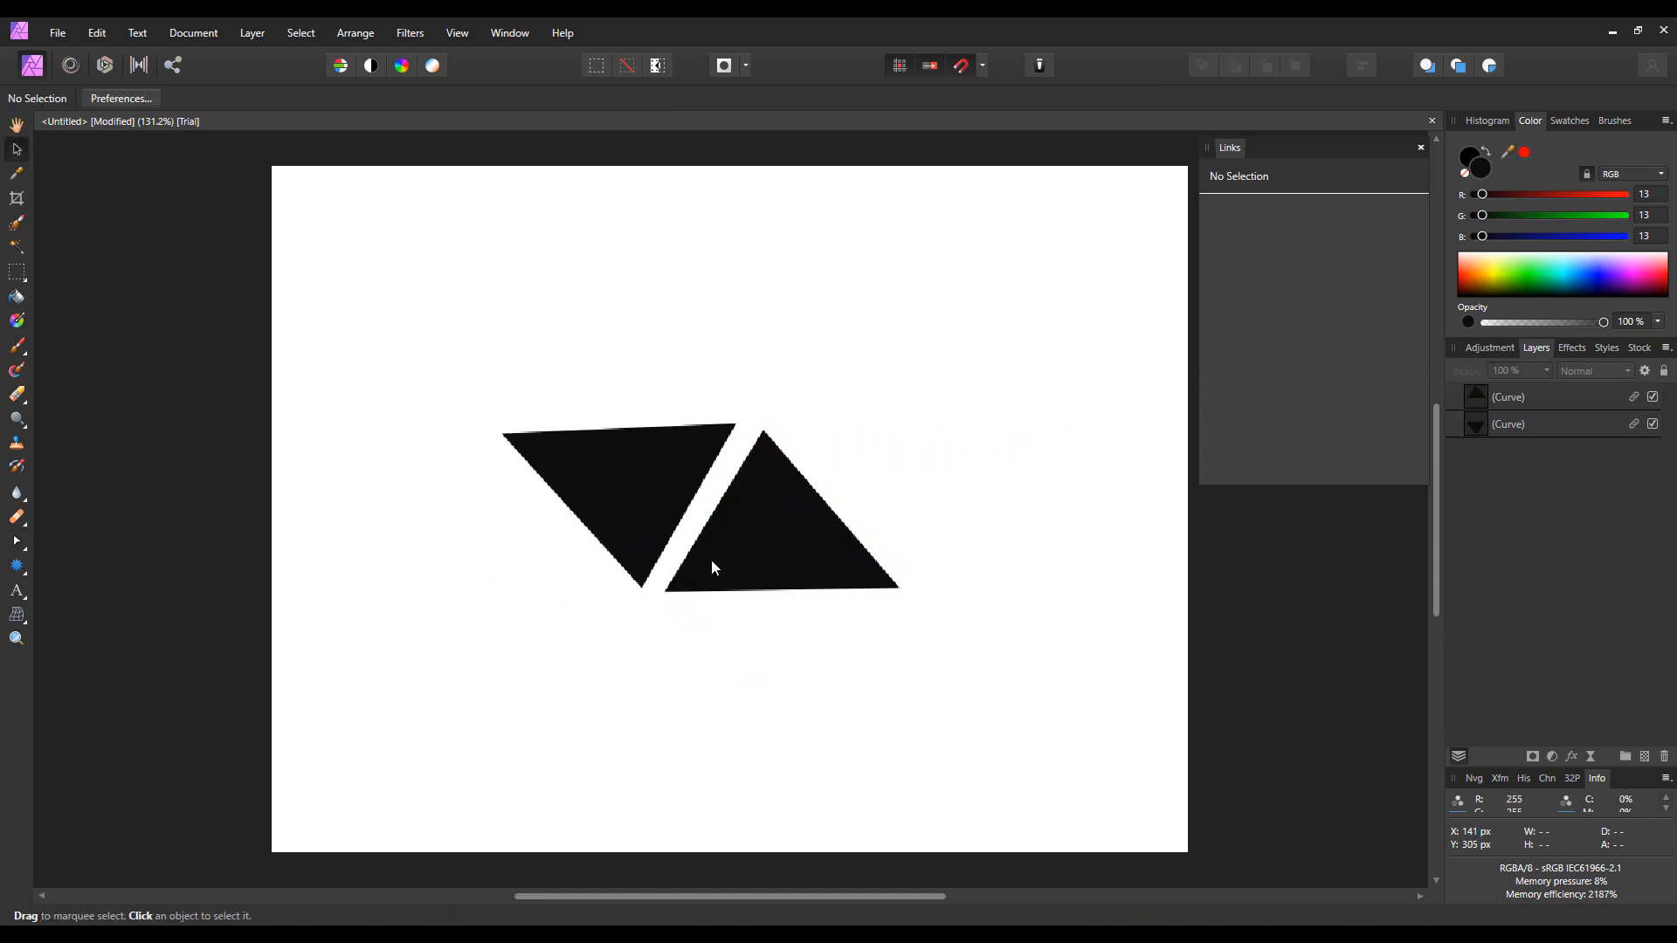
Link the fill parameters of the two triangles and fill them with teal (RGB 0, 177, 139)
{"action": "left_click", "coordinate": [779, 554]}
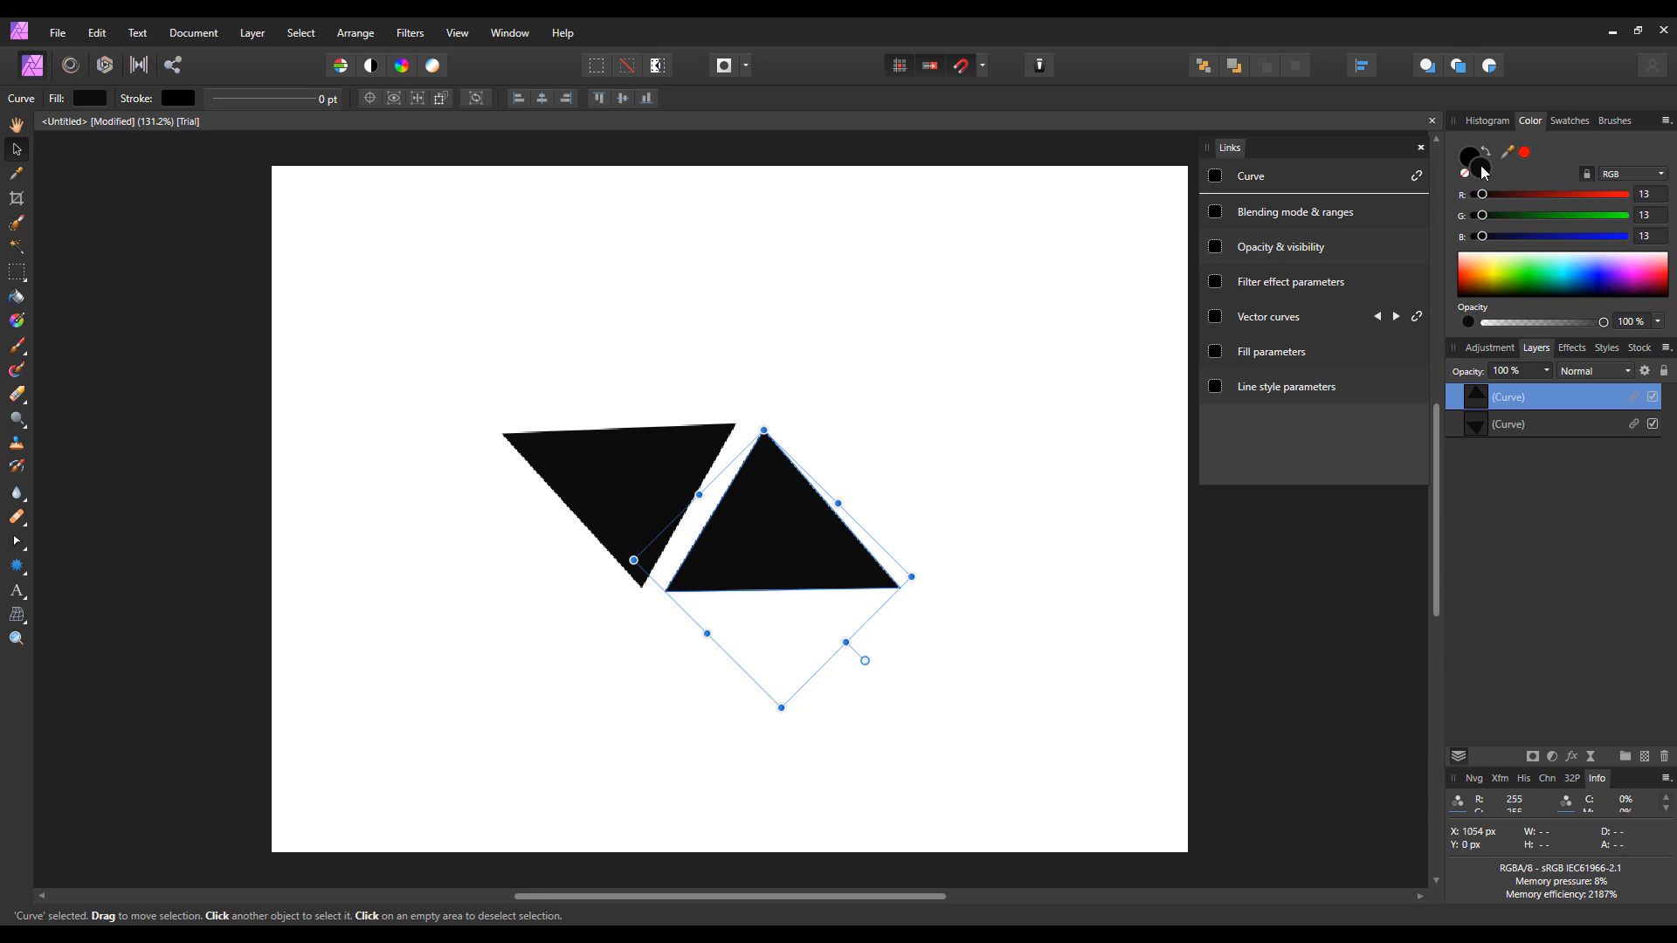
{"action": "mouse_move", "coordinate": [1525, 279]}
{"action": "left_mouse_down"}
{"action": "mouse_move", "coordinate": [1553, 267]}
{"action": "mouse_move", "coordinate": [1528, 267]}
{"action": "left_mouse_up"}
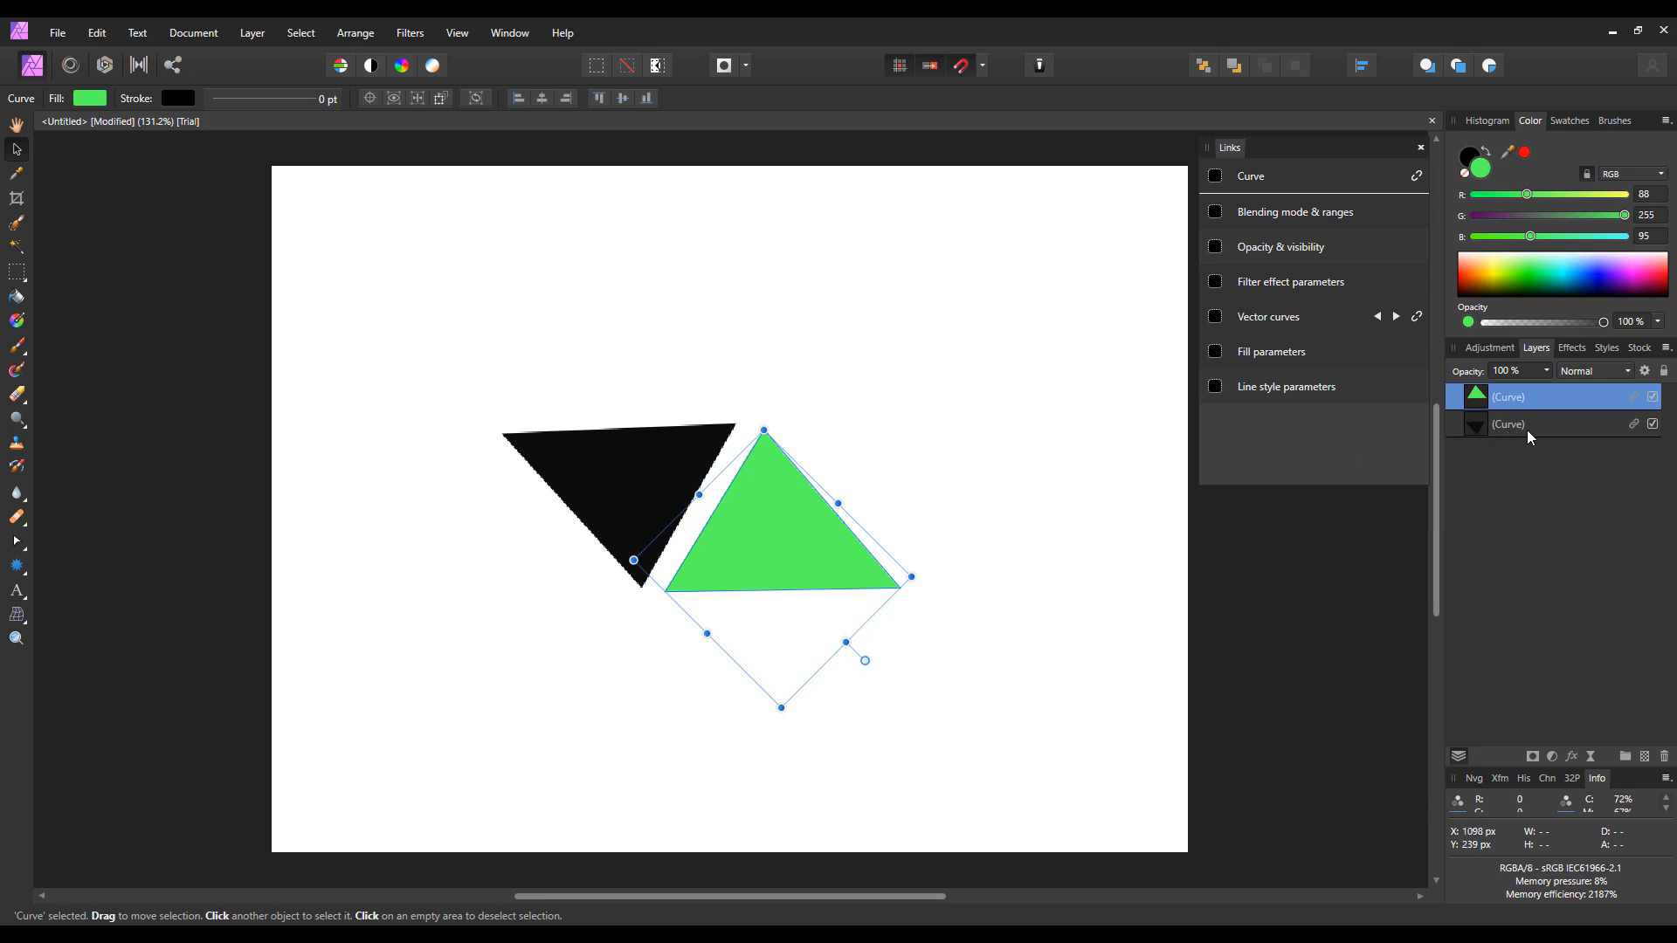
{"action": "left_click_drag", "start_coordinate": [1525, 430], "coordinate": [1221, 356]}
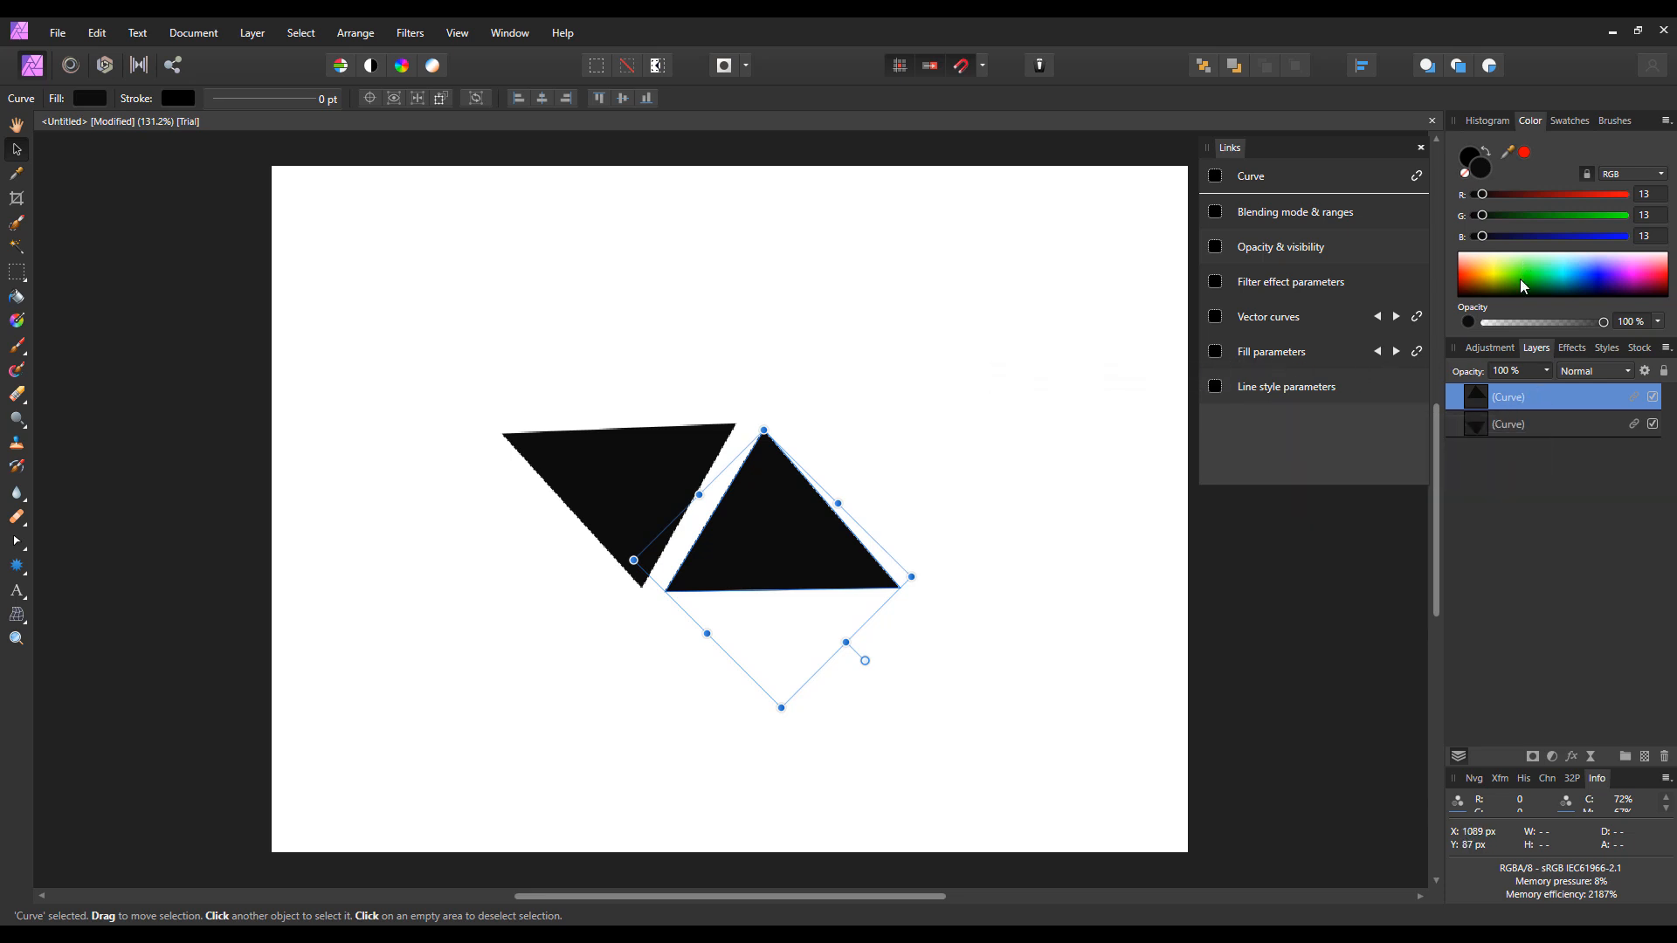
{"action": "left_click_drag", "start_coordinate": [1520, 280], "coordinate": [1555, 282]}
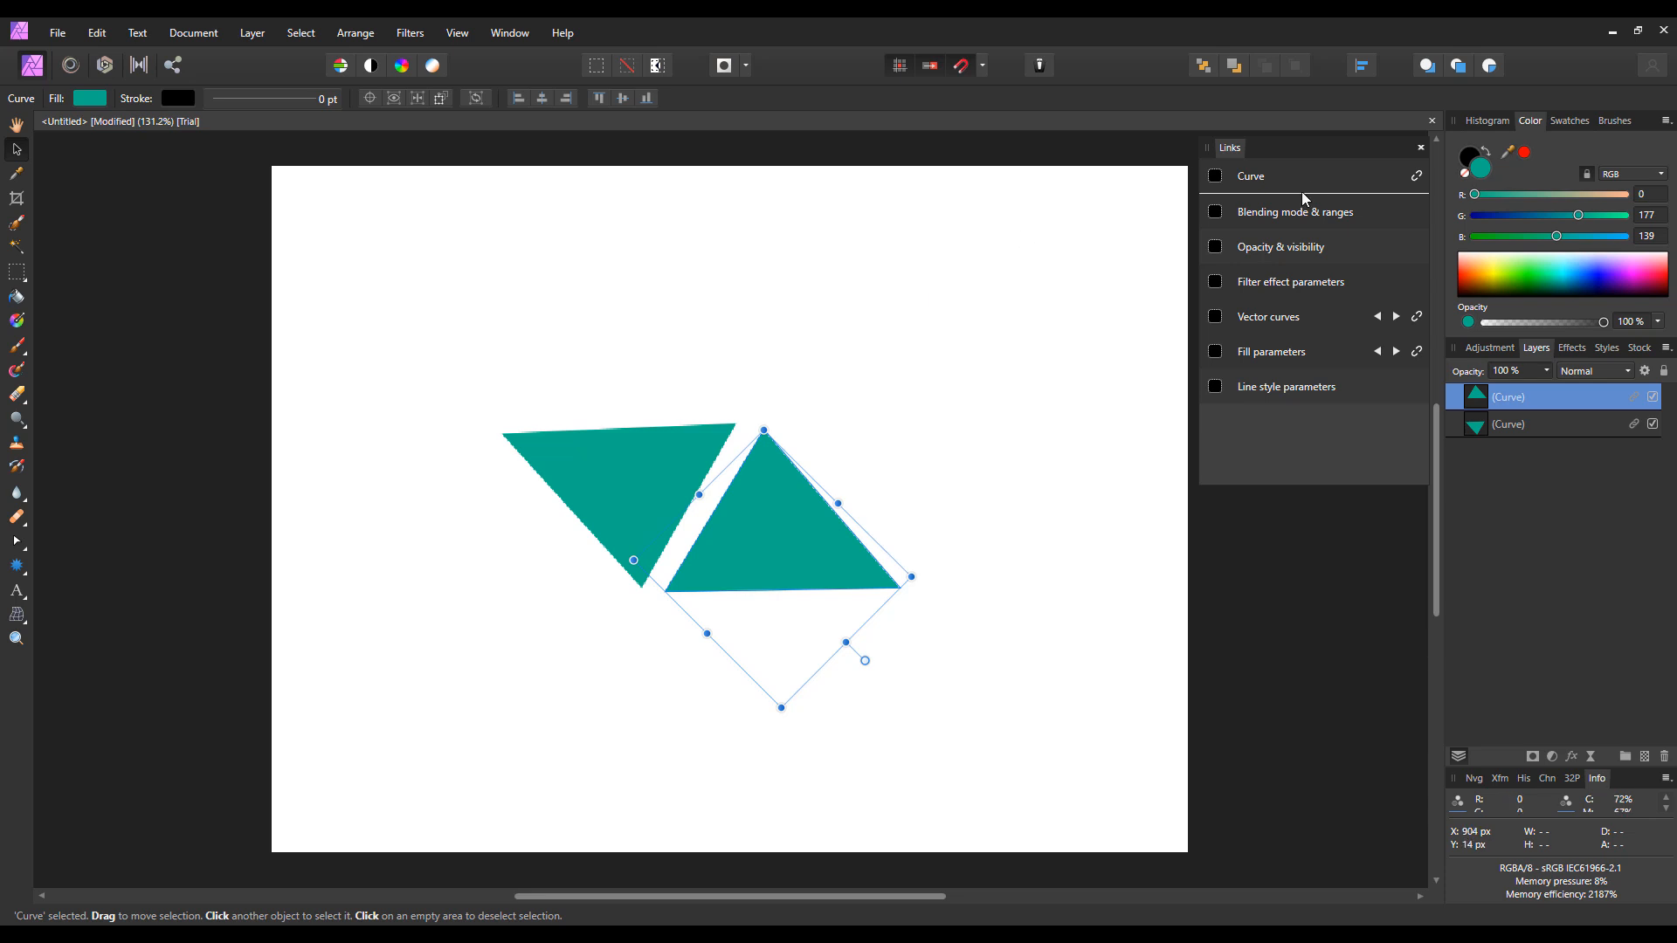
Open the Fragmented sample document from the welcome screen
{"action": "left_click", "coordinate": [516, 35]}
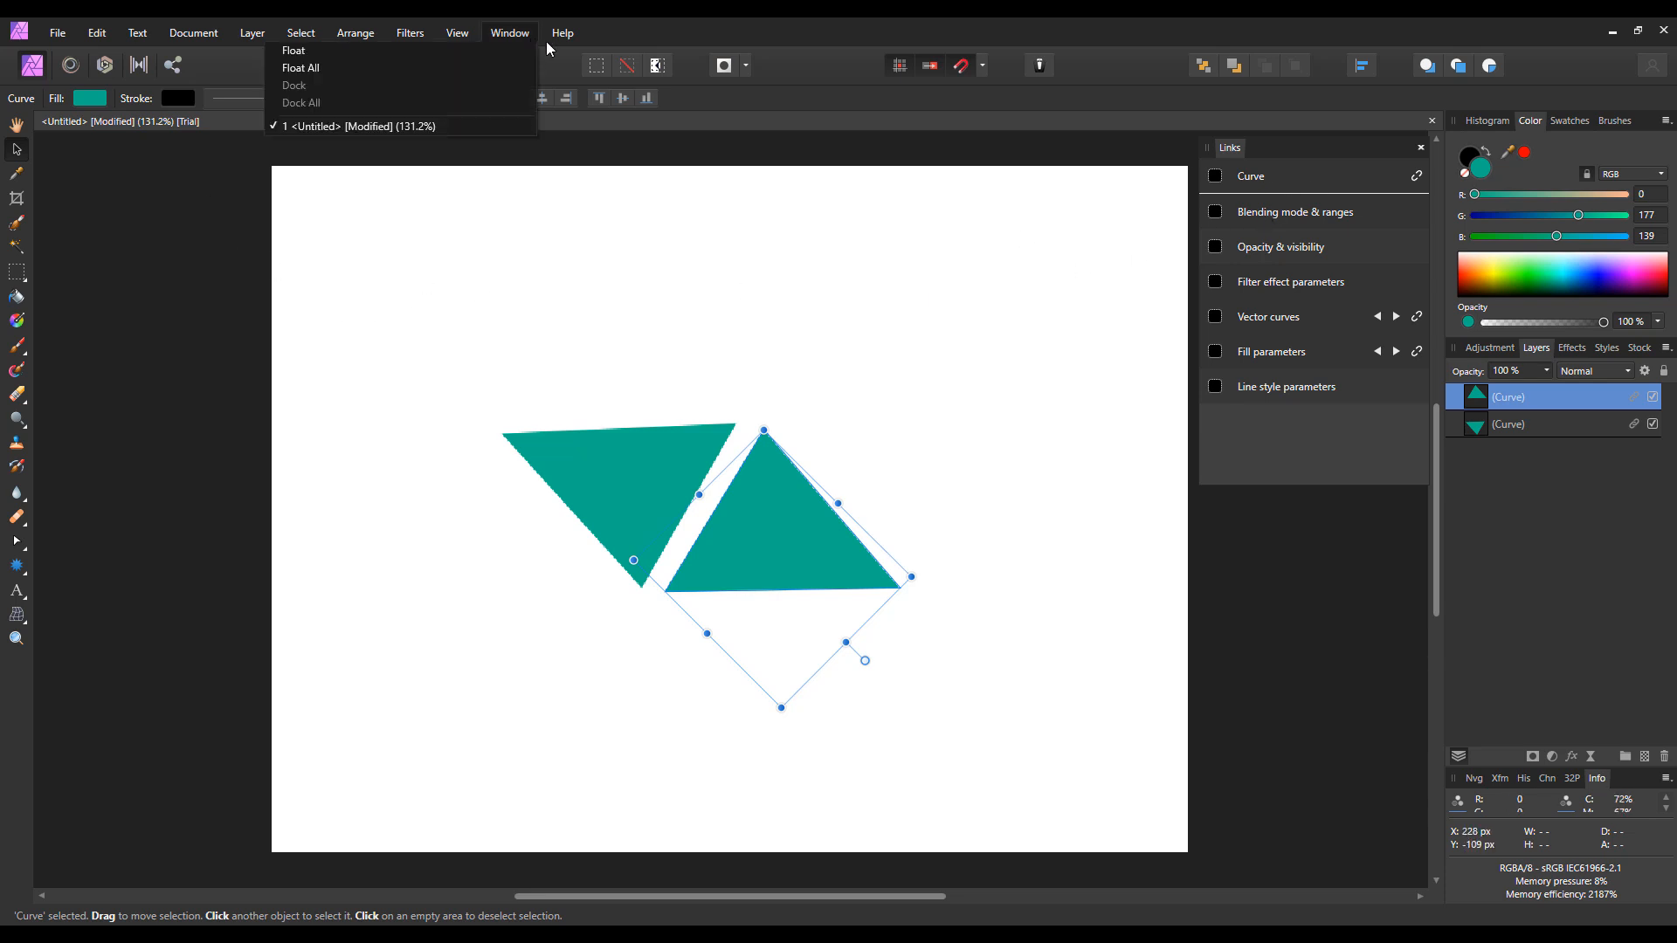
{"action": "mouse_move", "coordinate": [551, 40]}
{"action": "left_click", "coordinate": [449, 74]}
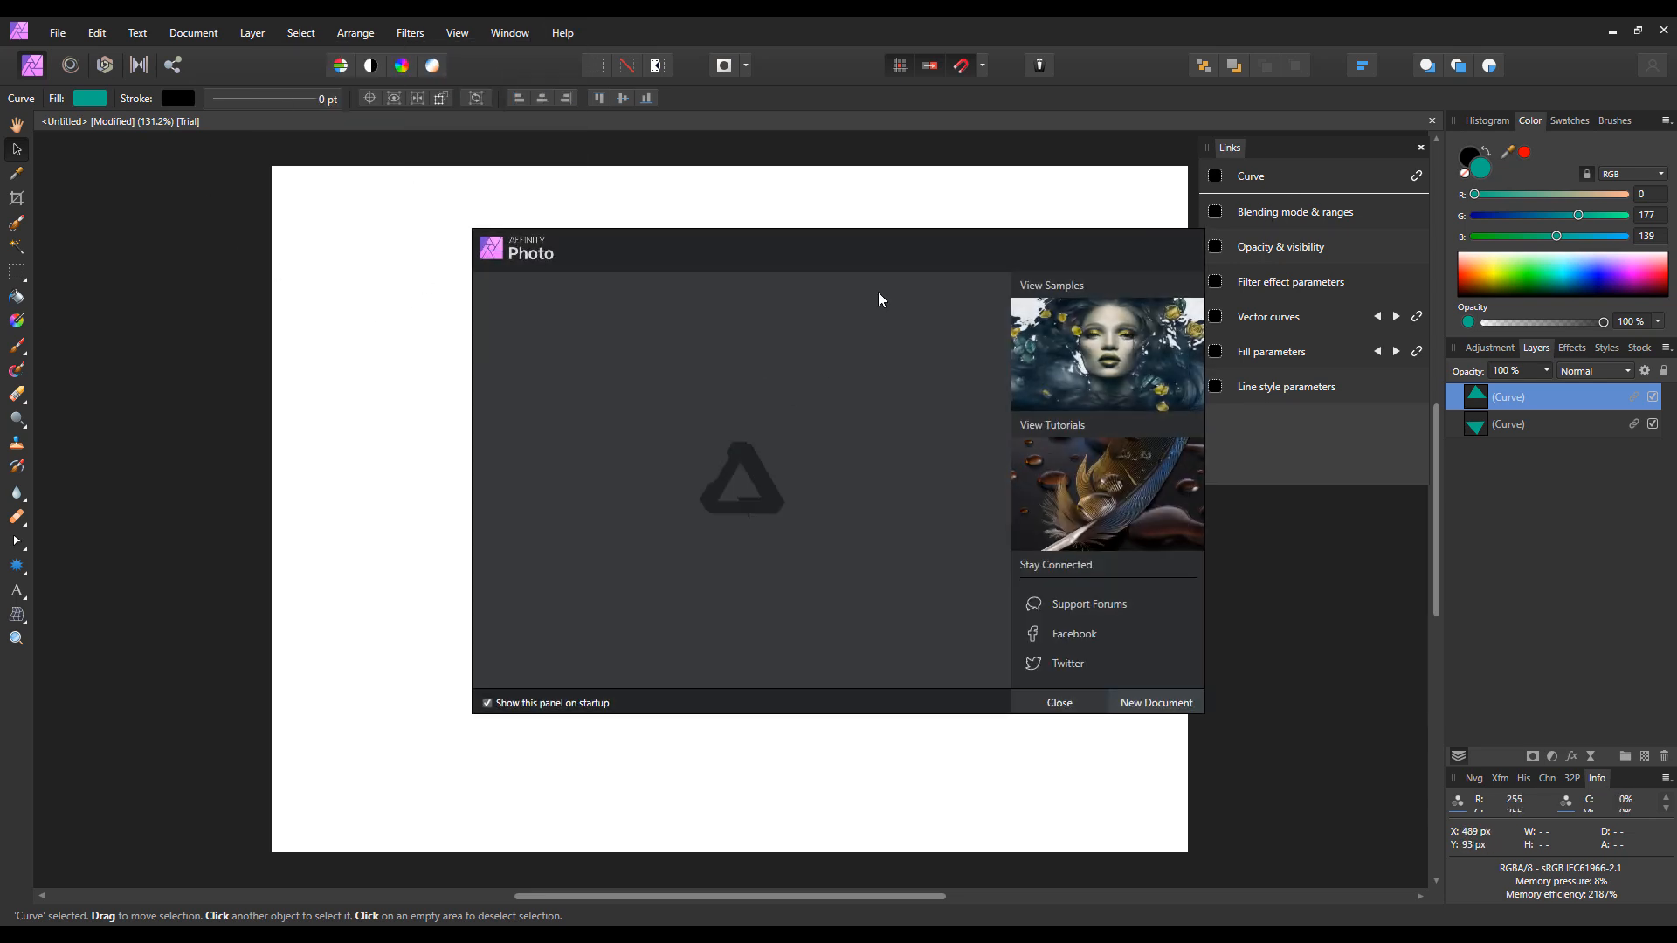
{"action": "left_click", "coordinate": [1118, 524]}
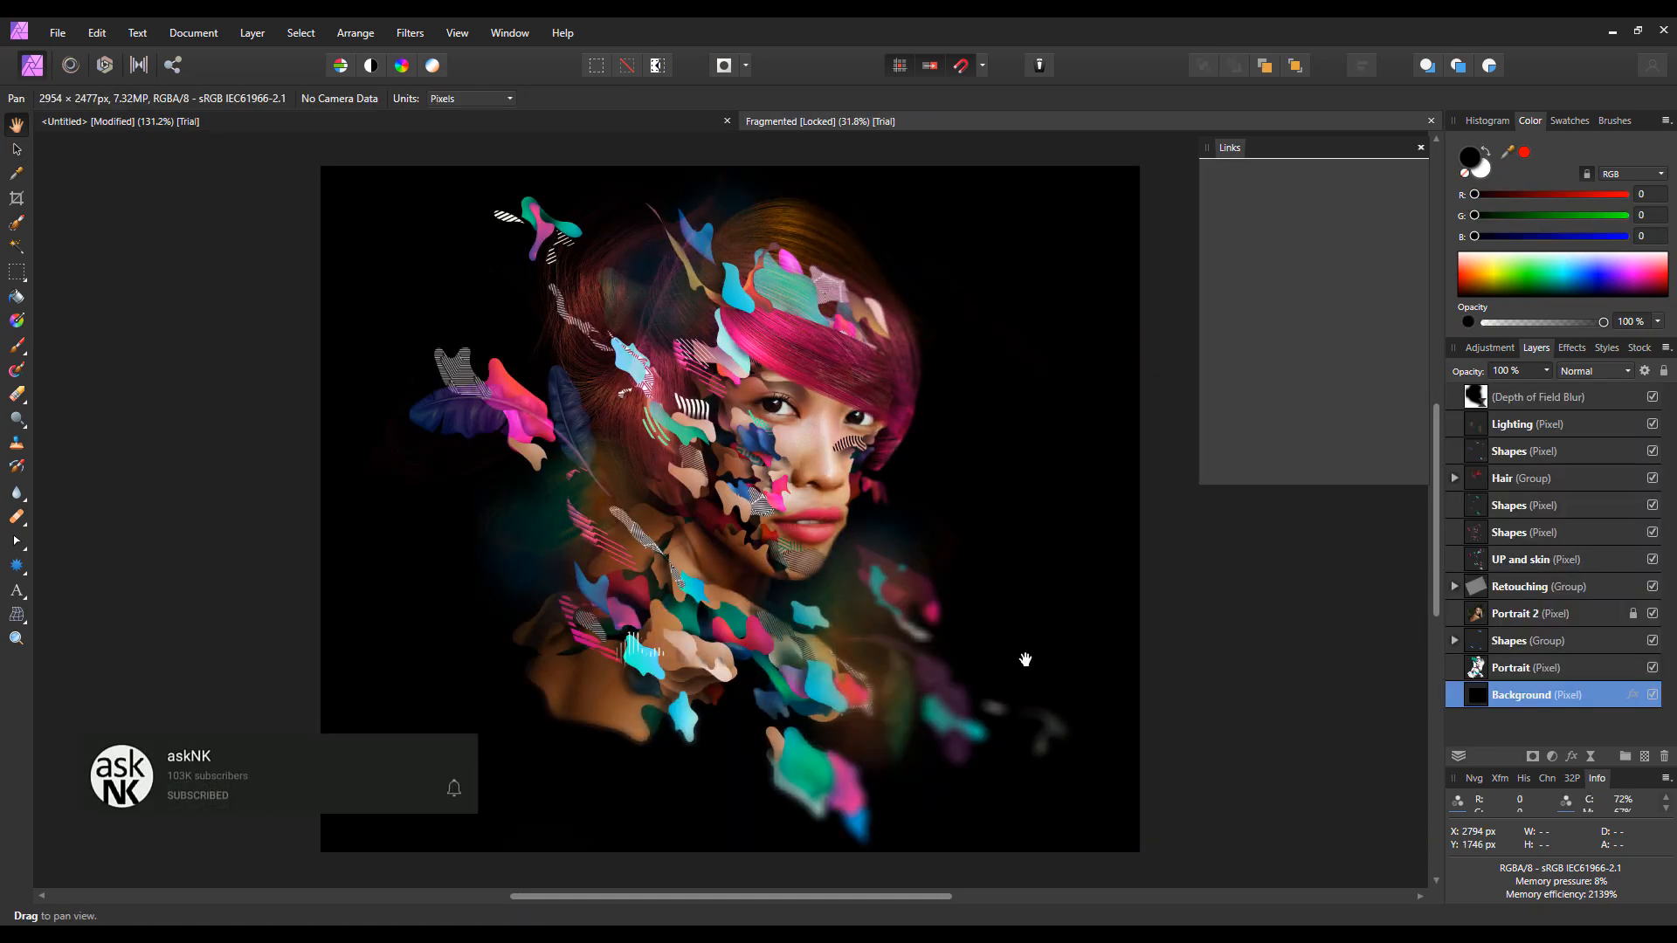
Examine the face, hair and colourful shapes of the Fragmented portrait at different zoom levels
{"action": "scroll", "coordinate": [768, 413], "scroll_direction": "up", "scroll_amount": 5}
{"action": "scroll", "coordinate": [767, 412], "scroll_direction": "up", "scroll_amount": 2}
{"action": "scroll", "coordinate": [768, 413], "scroll_direction": "down", "scroll_amount": 2}
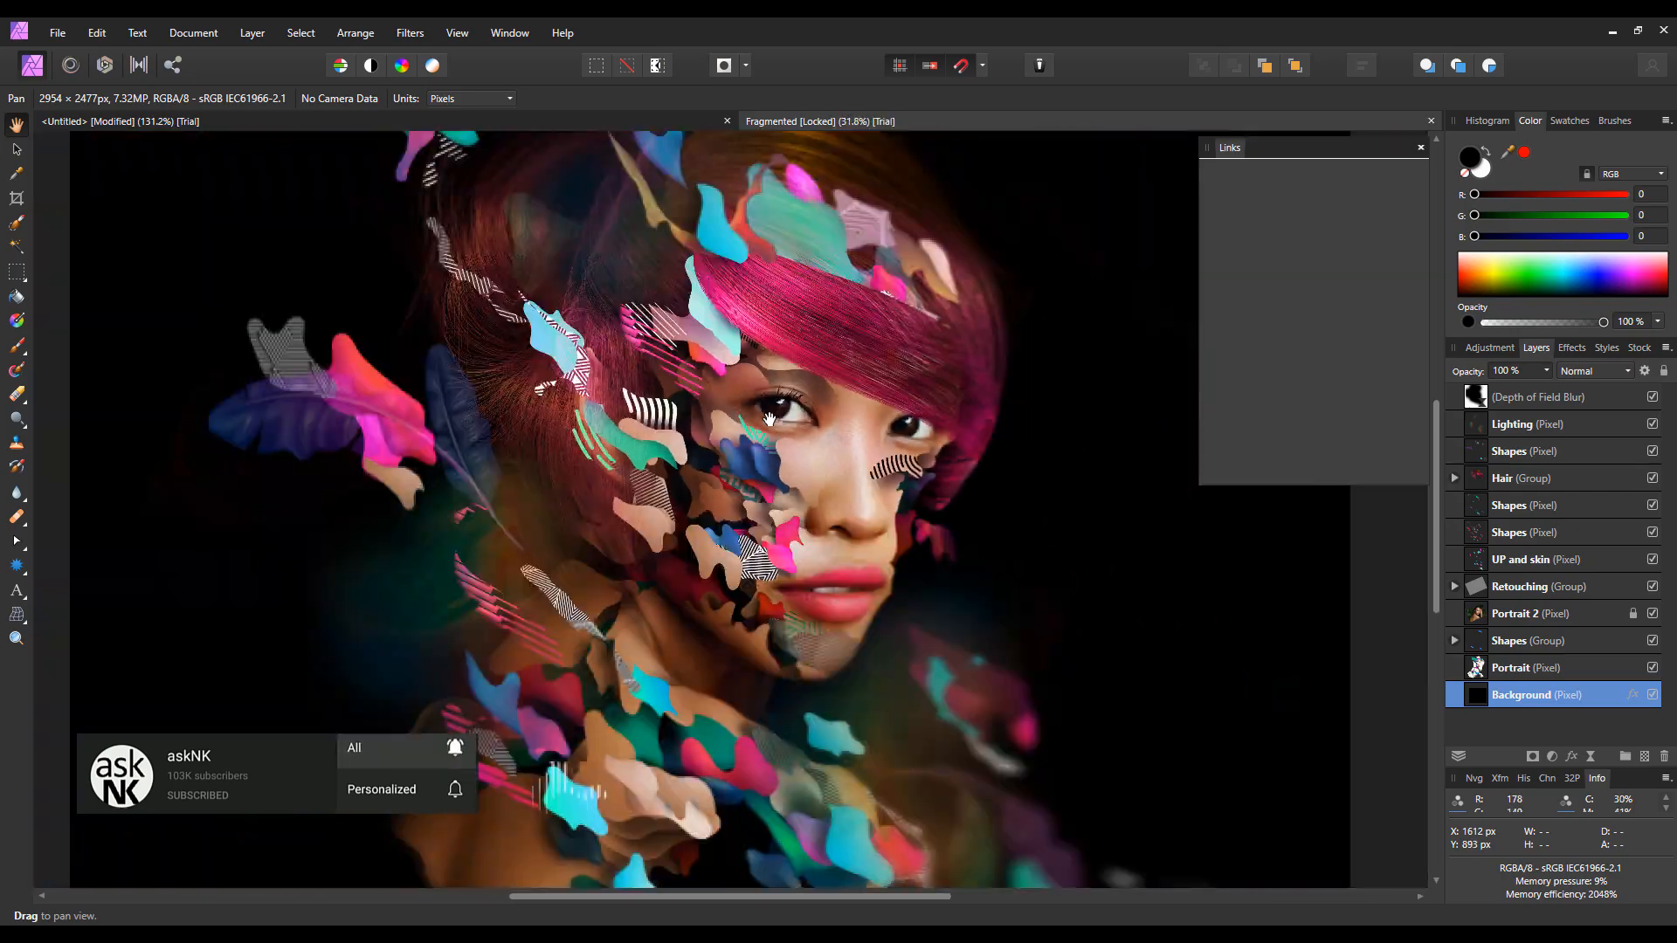
{"action": "scroll", "coordinate": [768, 416], "scroll_direction": "up", "scroll_amount": 2}
{"action": "scroll", "coordinate": [768, 417], "scroll_direction": "down", "scroll_amount": 4}
{"action": "scroll", "coordinate": [770, 419], "scroll_direction": "up", "scroll_amount": 4}
{"action": "left_click_drag", "start_coordinate": [626, 604], "coordinate": [695, 629]}
{"action": "scroll", "coordinate": [588, 583], "scroll_direction": "up", "scroll_amount": 5}
{"action": "scroll", "coordinate": [588, 584], "scroll_direction": "down", "scroll_amount": 5}
{"action": "scroll", "coordinate": [588, 584], "scroll_direction": "up", "scroll_amount": 4}
{"action": "scroll", "coordinate": [588, 583], "scroll_direction": "down", "scroll_amount": 5}
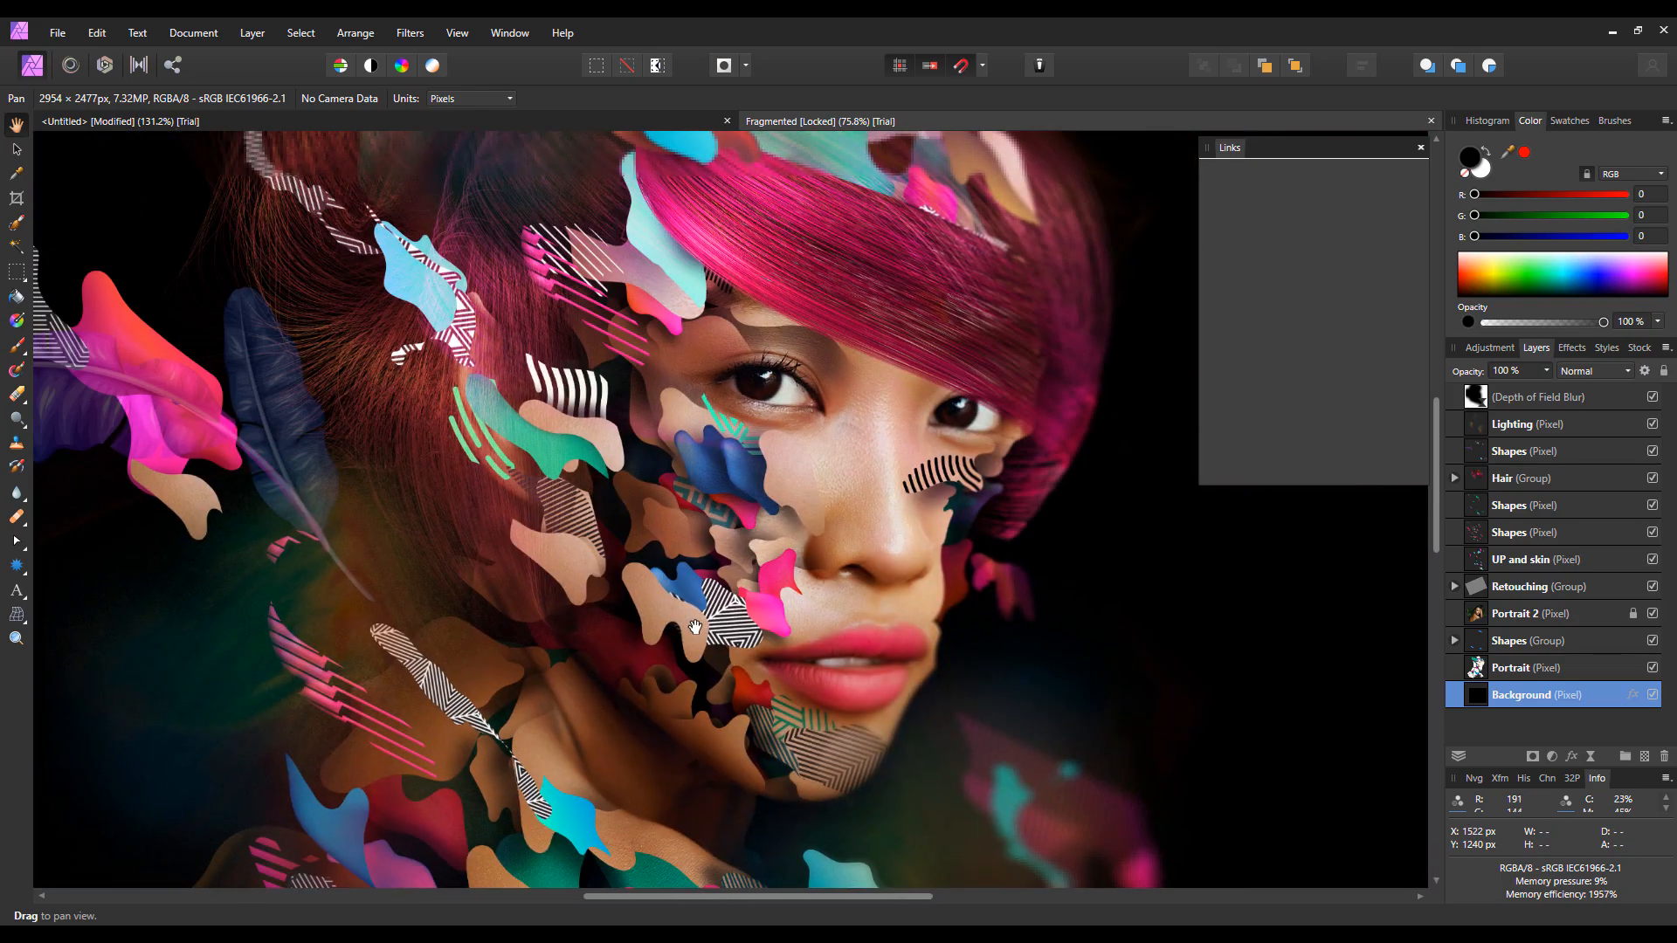
{"action": "scroll", "coordinate": [694, 629], "scroll_direction": "up", "scroll_amount": 4}
{"action": "scroll", "coordinate": [696, 648], "scroll_direction": "down", "scroll_amount": 3}
{"action": "scroll", "coordinate": [695, 669], "scroll_direction": "down", "scroll_amount": 4}
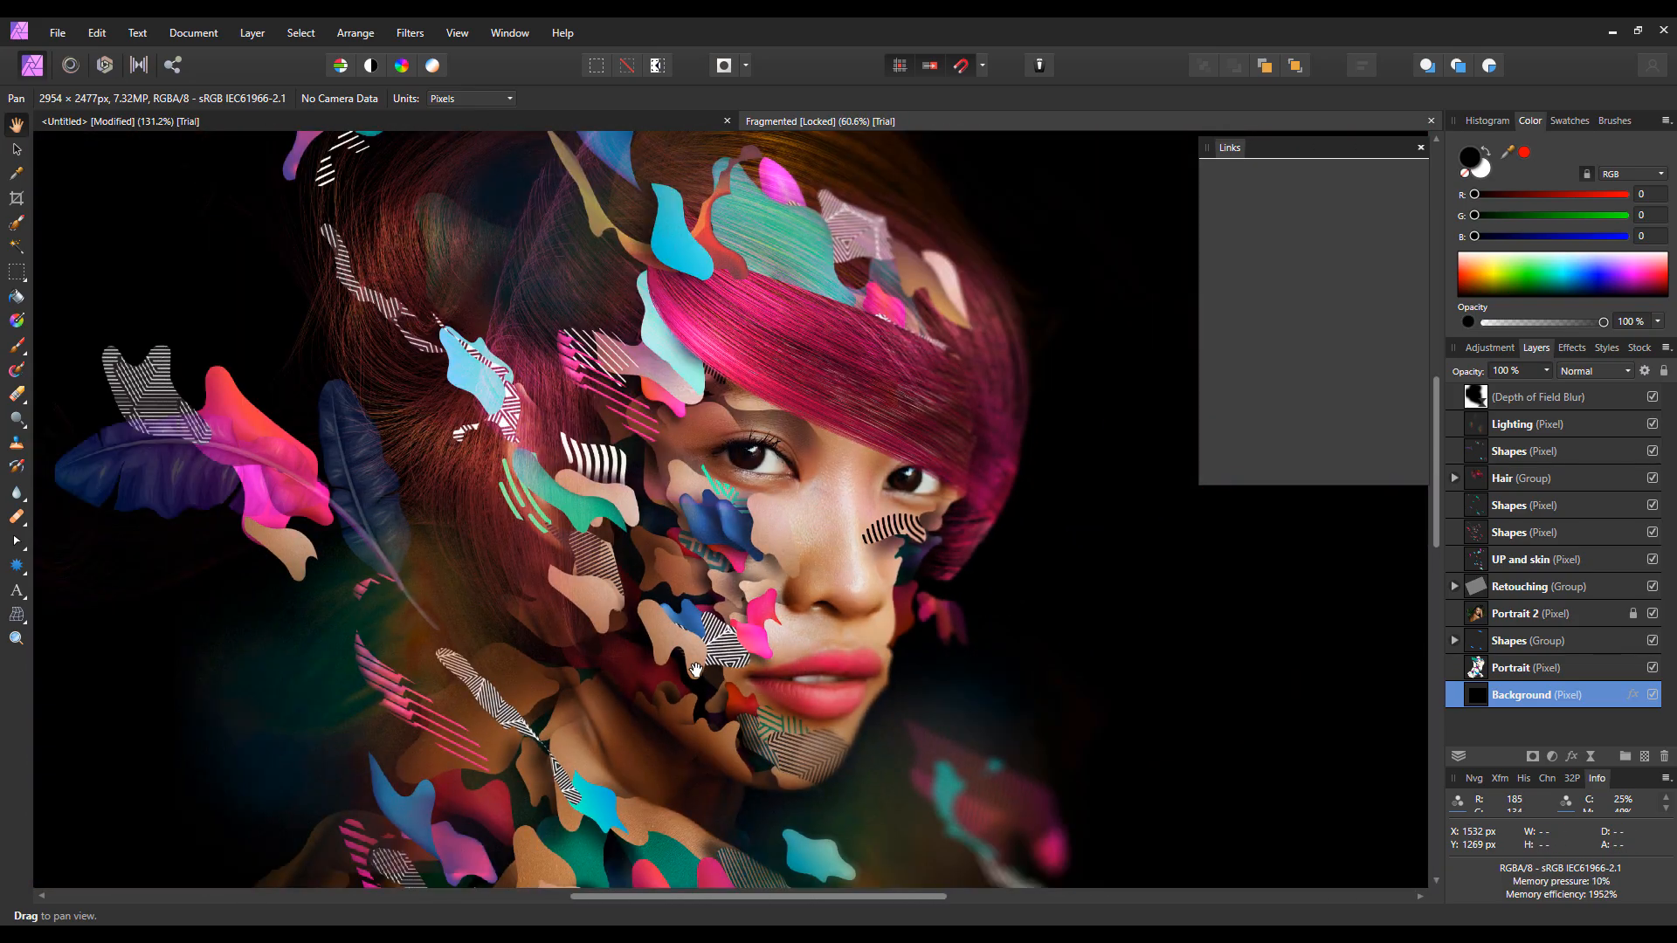
{"action": "scroll", "coordinate": [696, 669], "scroll_direction": "up", "scroll_amount": 2}
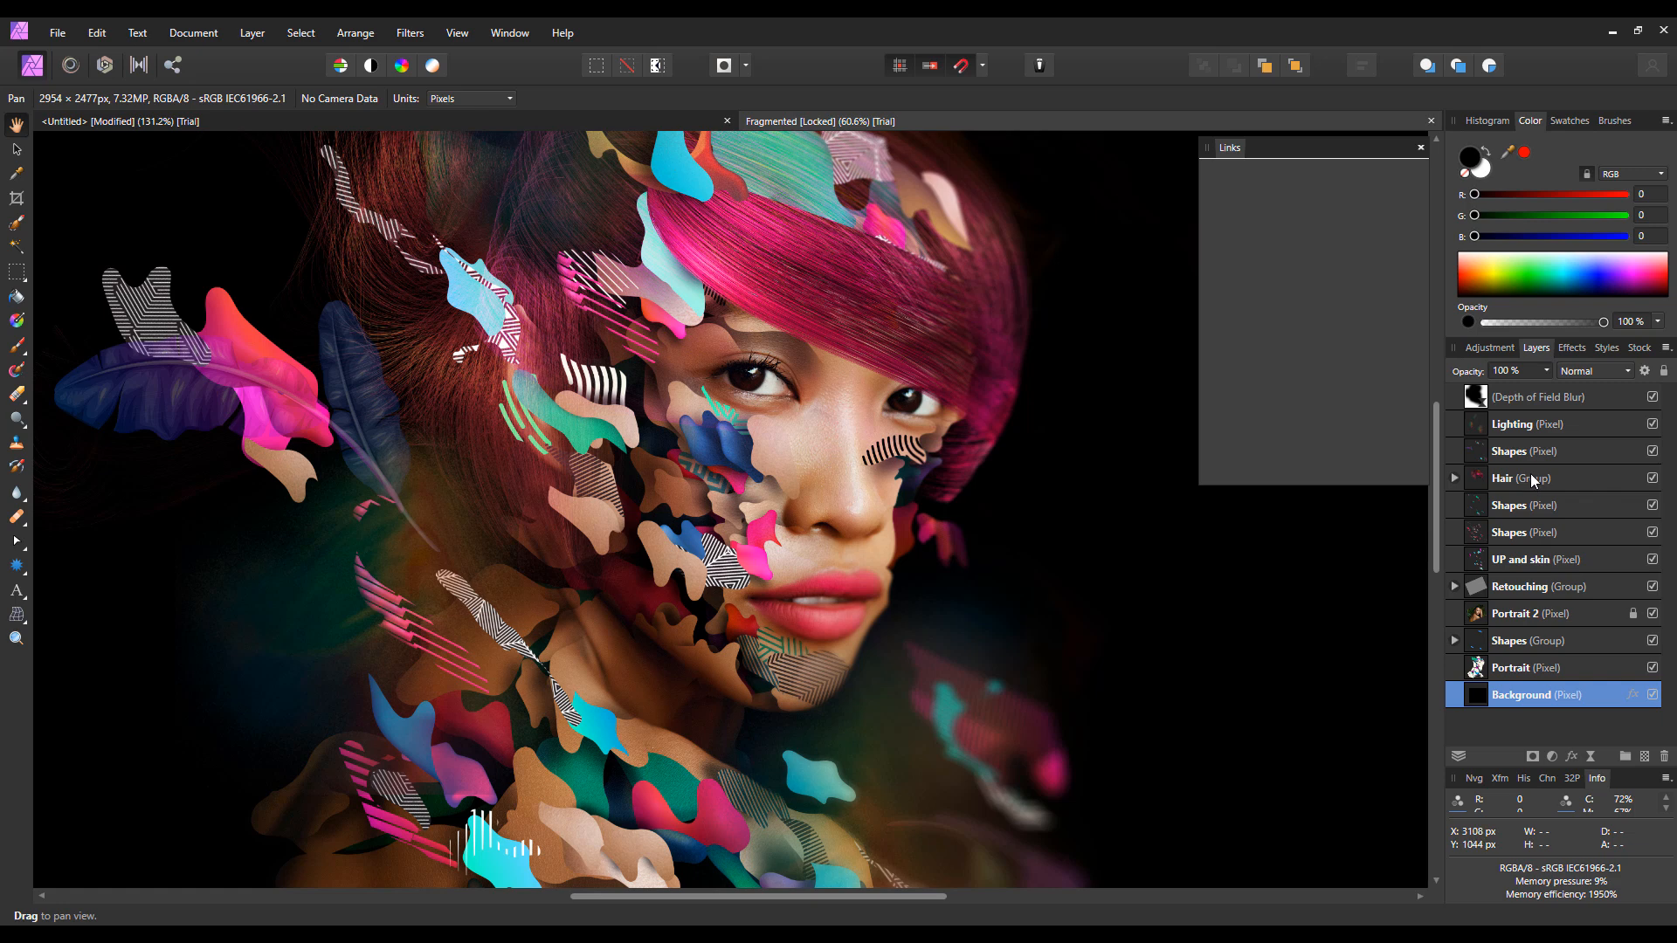
Expand the Hair group and add an HSL adjustment directly above its second Beauty layer
{"action": "left_click", "coordinate": [1470, 486]}
{"action": "left_click", "coordinate": [1455, 480]}
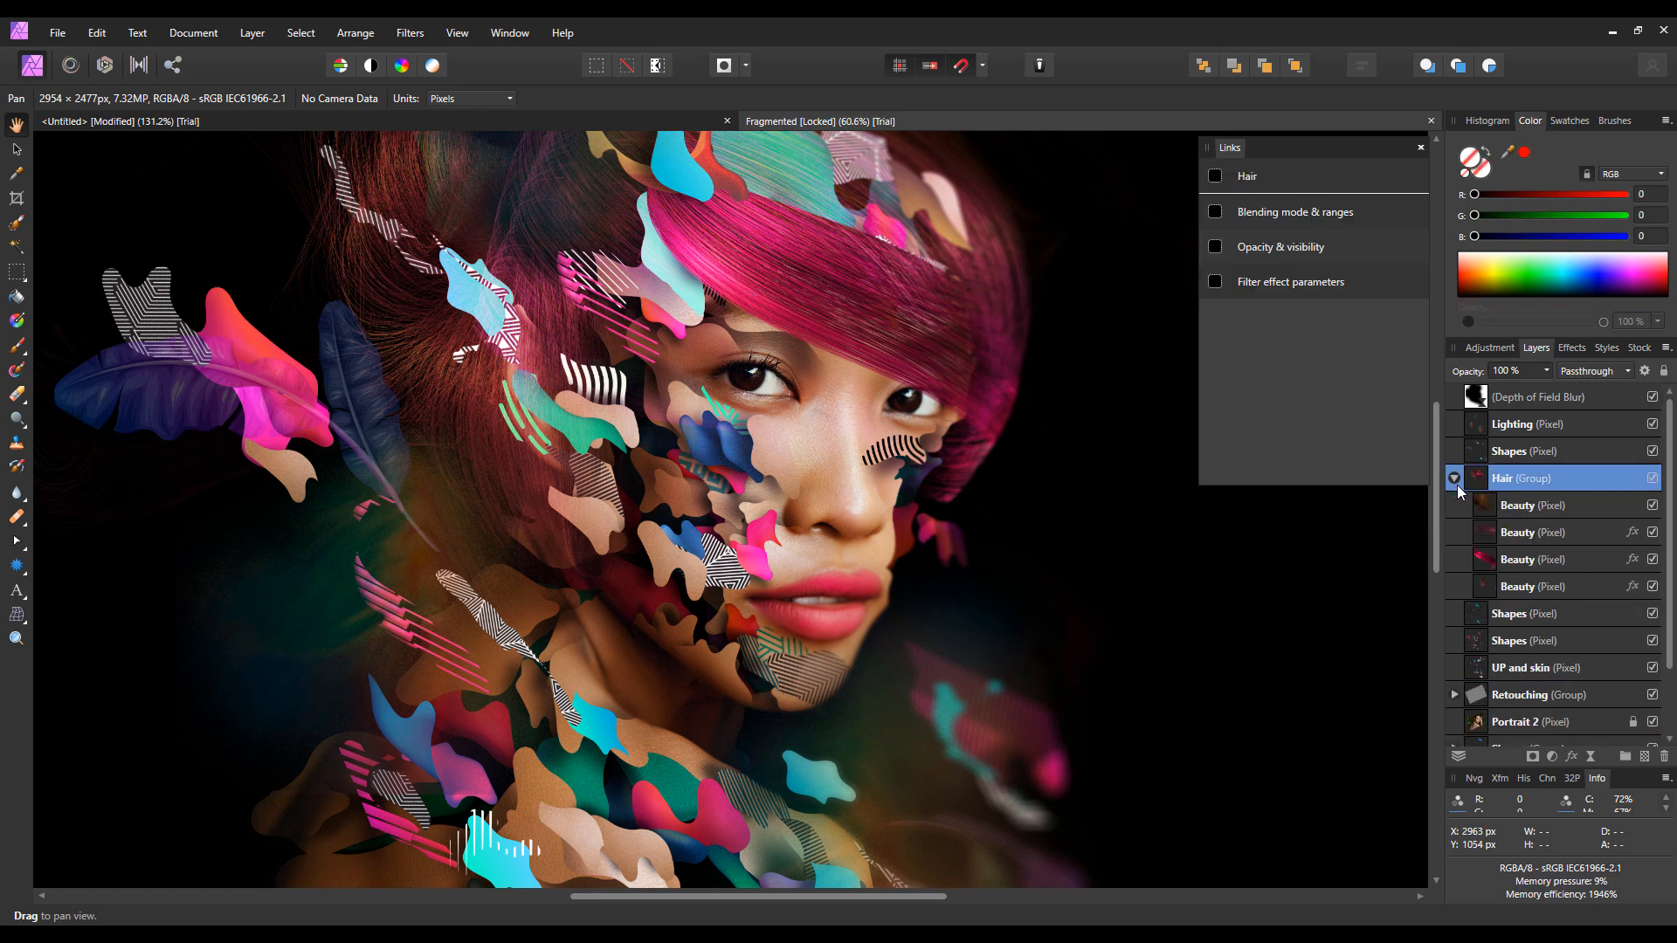
{"action": "left_click", "coordinate": [1454, 480]}
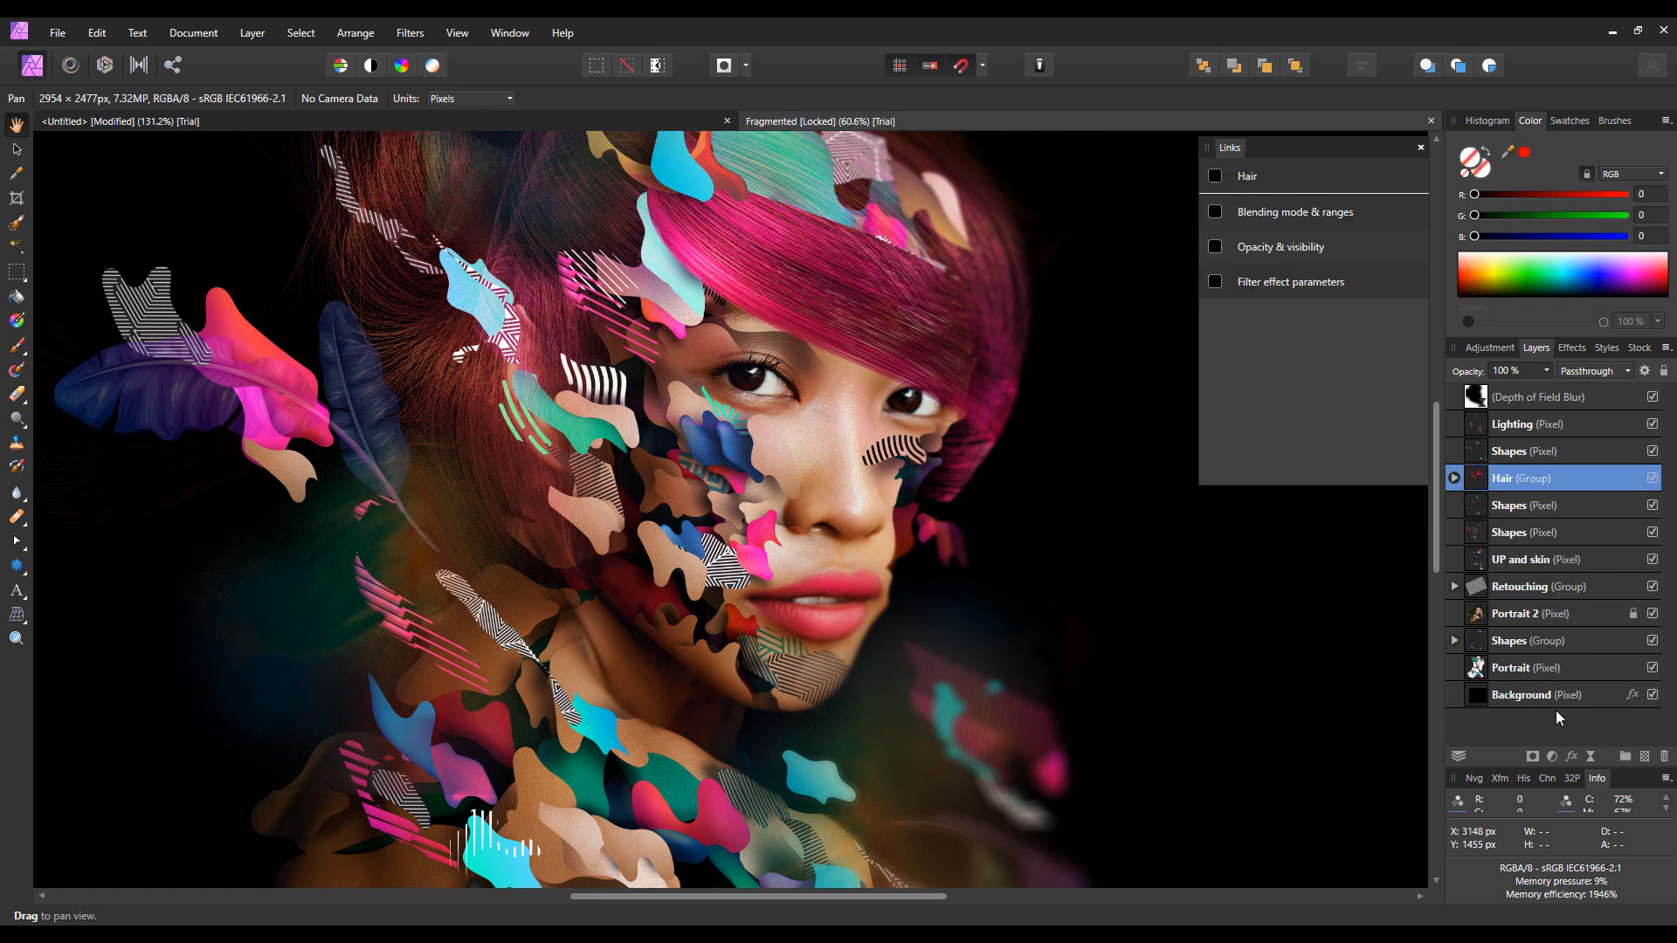
{"action": "left_click", "coordinate": [1454, 479]}
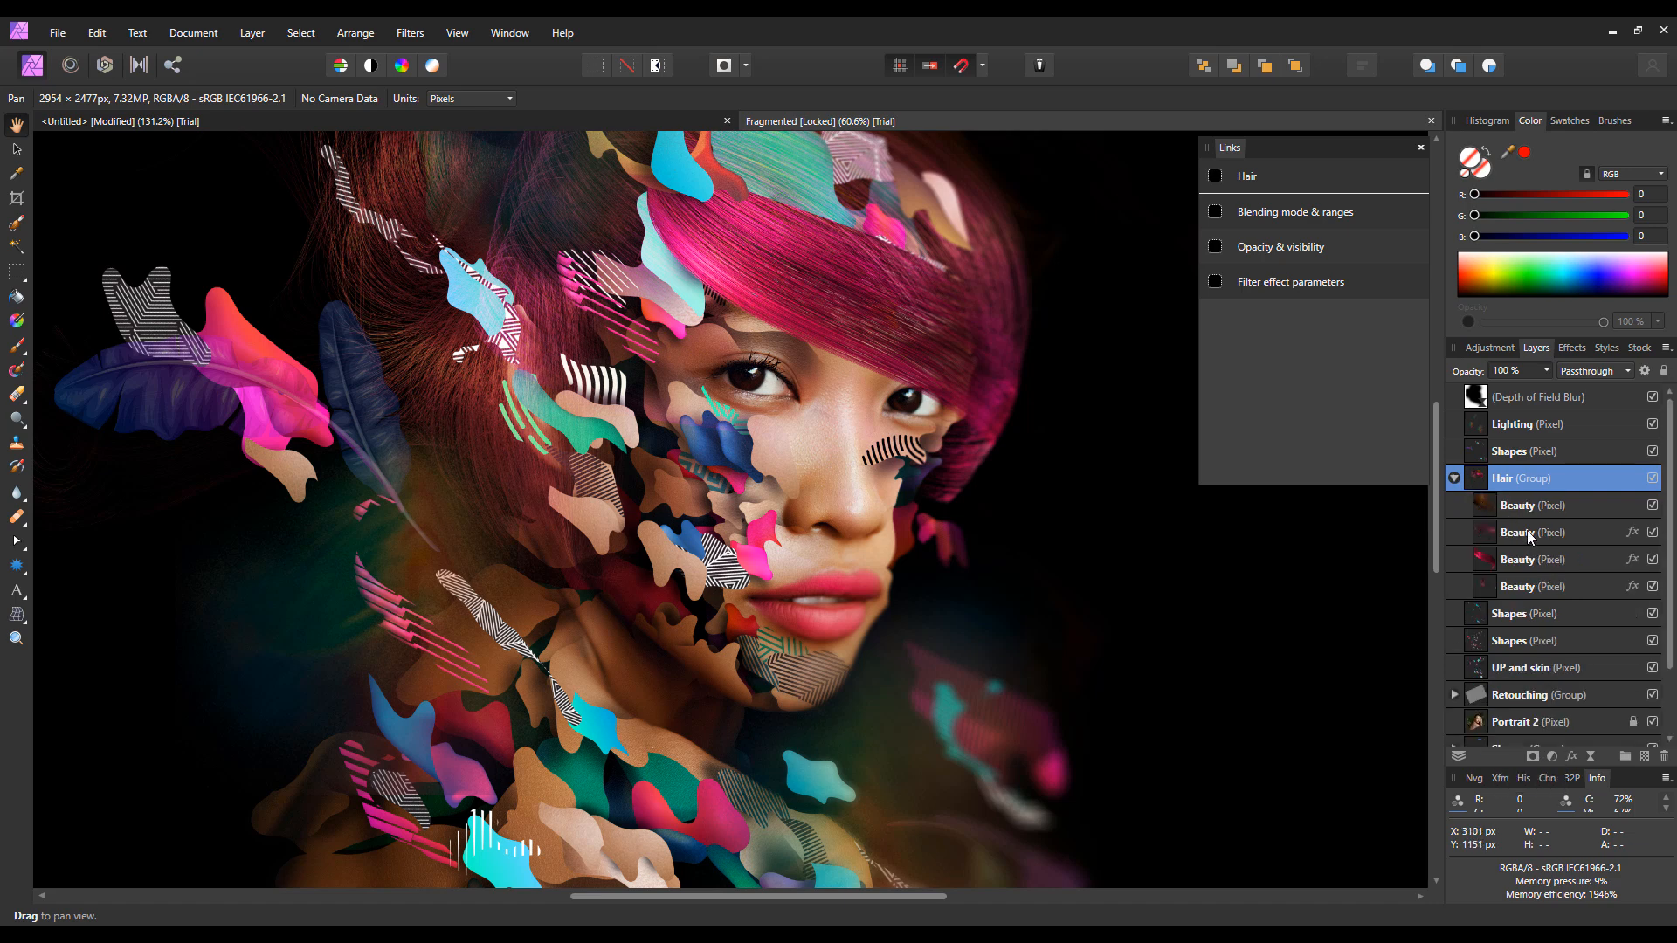
{"action": "left_click", "coordinate": [1527, 532]}
{"action": "left_click", "coordinate": [1551, 756]}
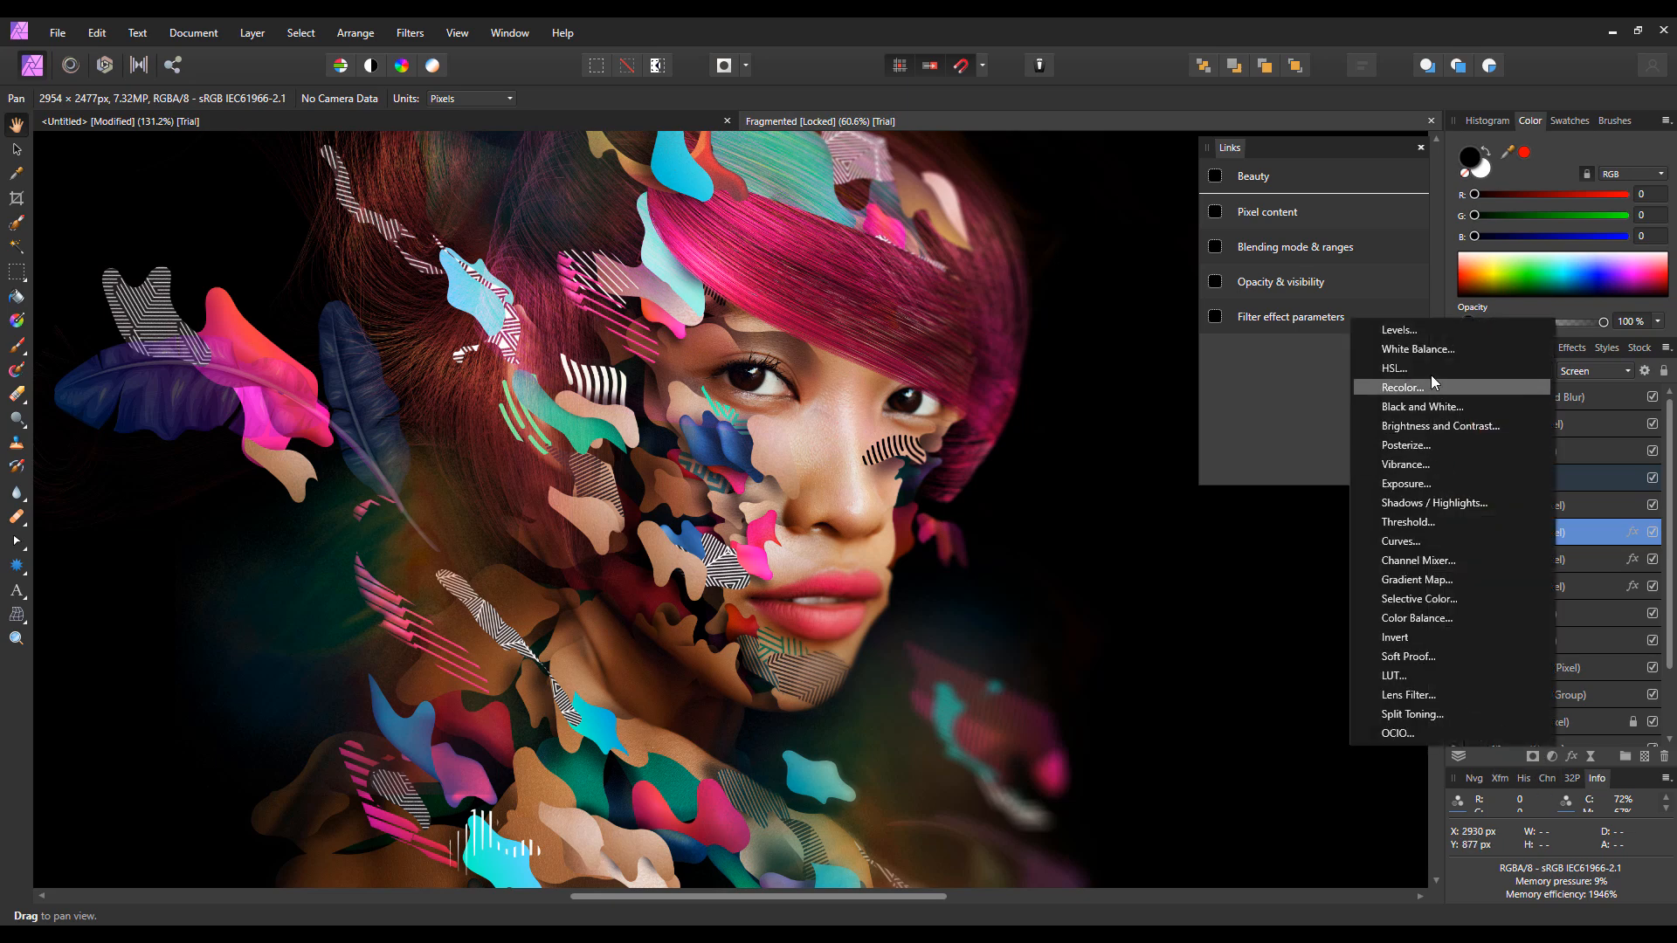
{"action": "left_click", "coordinate": [1410, 392]}
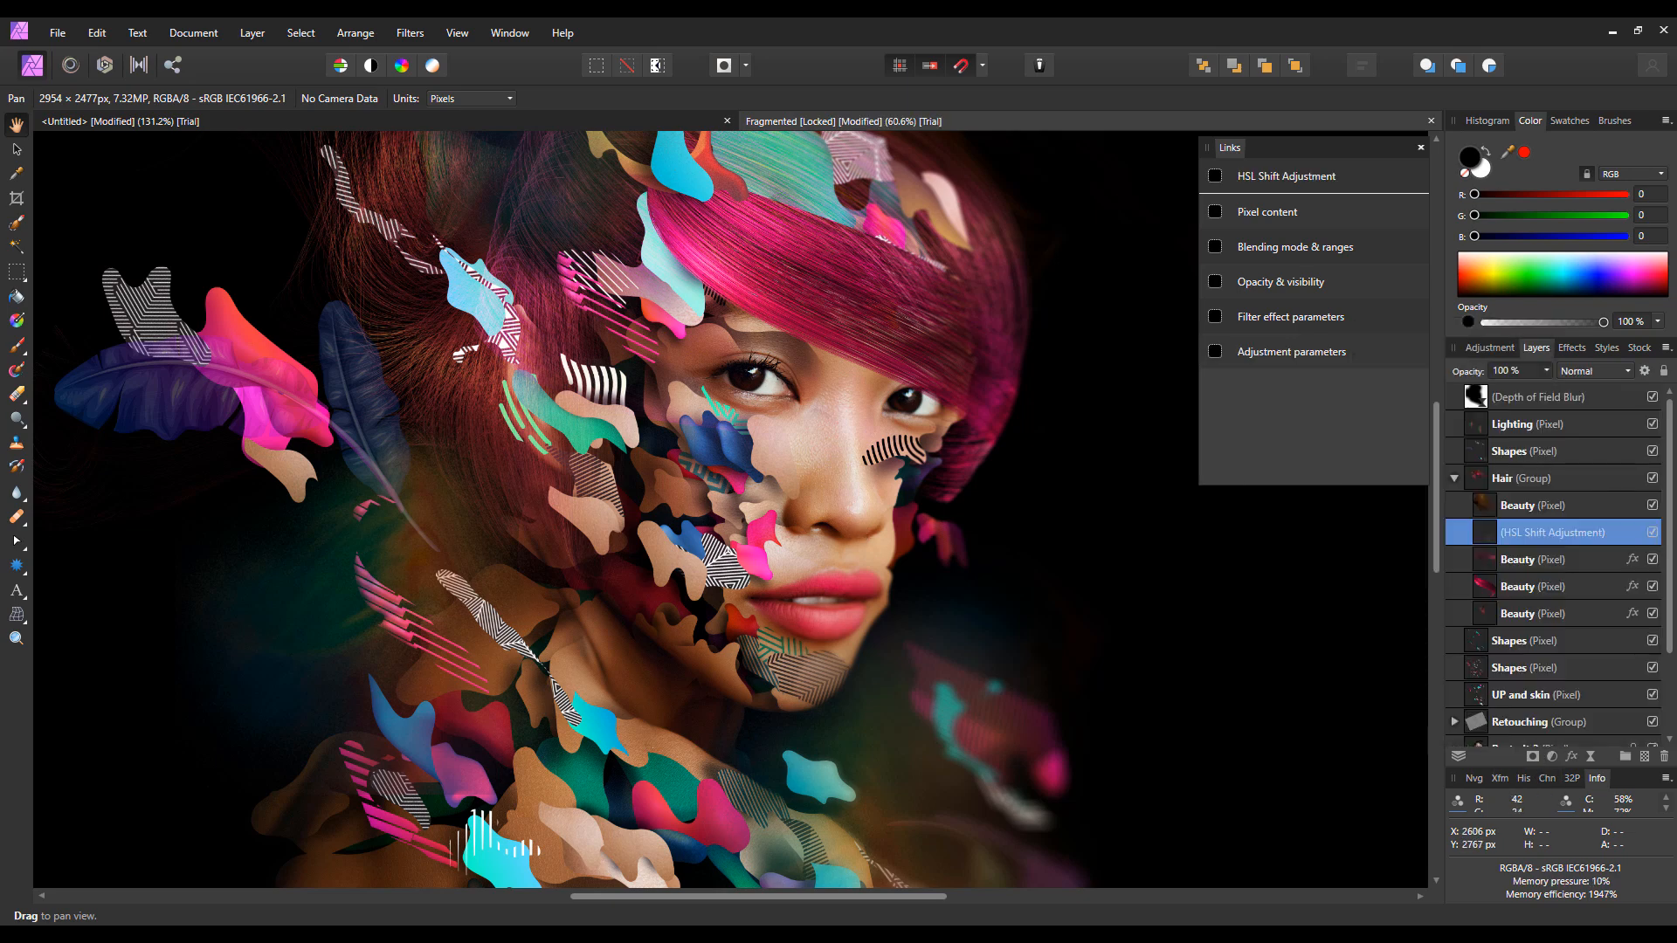
Set the HSL adjustment's hue shift to about -60° for golden hair and close its settings
{"action": "left_click_drag", "start_coordinate": [1064, 427], "coordinate": [1044, 336]}
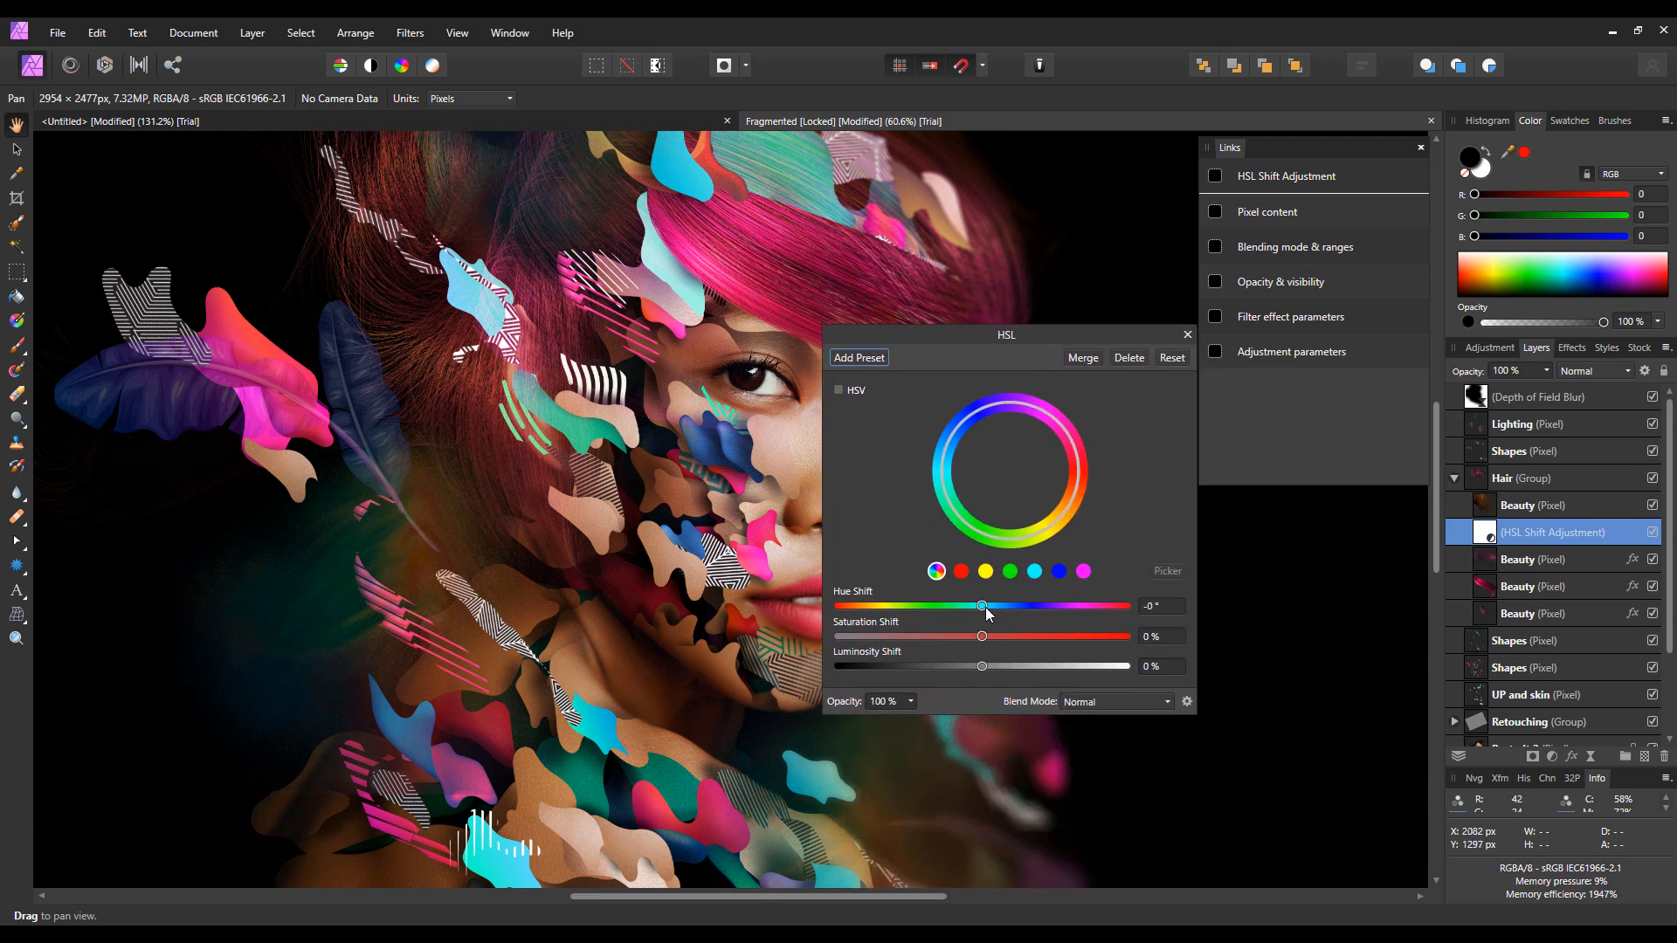
{"action": "left_click_drag", "start_coordinate": [982, 605], "coordinate": [933, 609]}
{"action": "left_click", "coordinate": [1188, 336]}
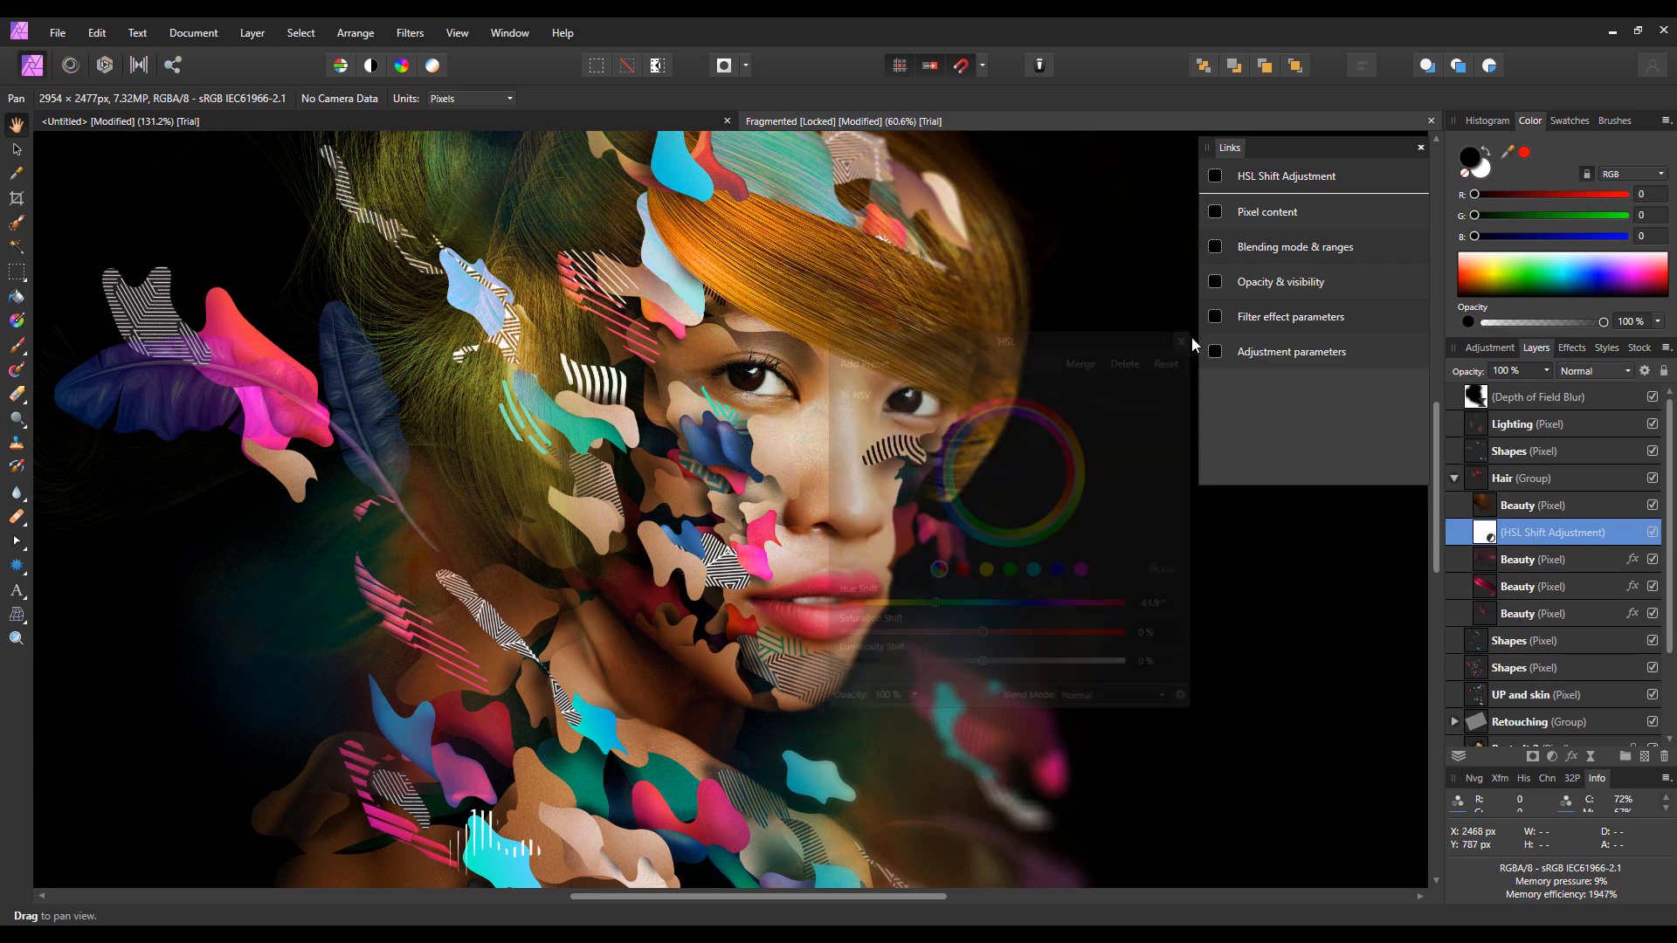
Duplicate the Hair group's HSL adjustment as a linked copy and nest one of the two in the lower Shapes layer below the Hair group
{"action": "scroll", "coordinate": [745, 395], "scroll_direction": "down", "scroll_amount": 3}
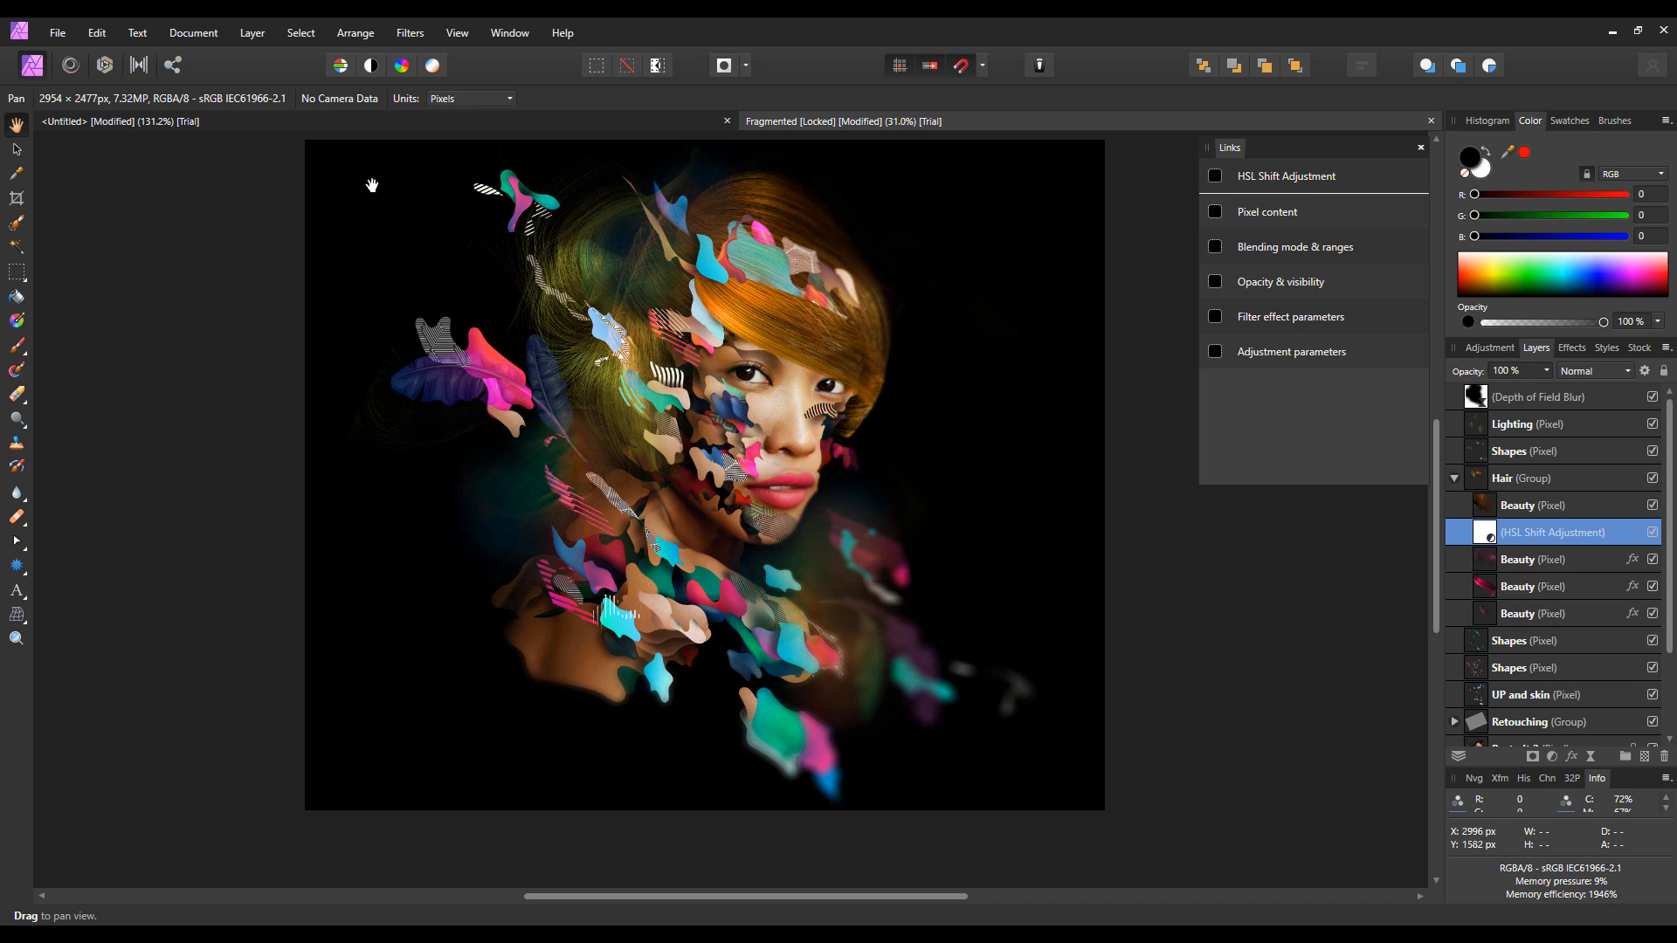
{"action": "left_click", "coordinate": [247, 39]}
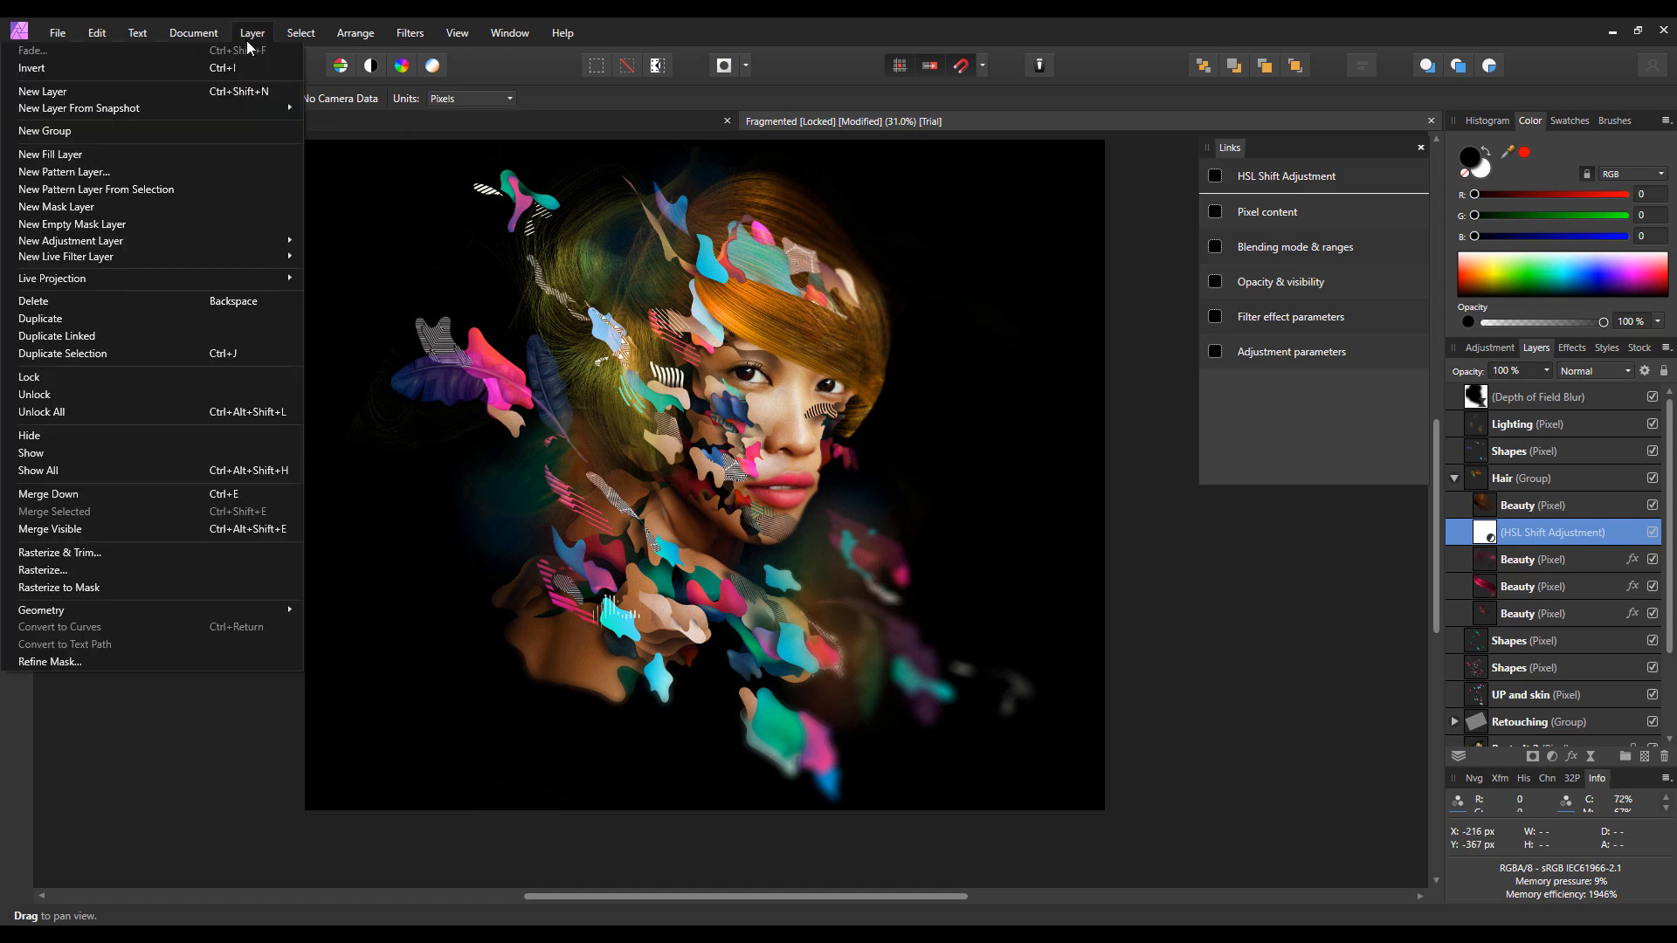
{"action": "left_click", "coordinate": [186, 330]}
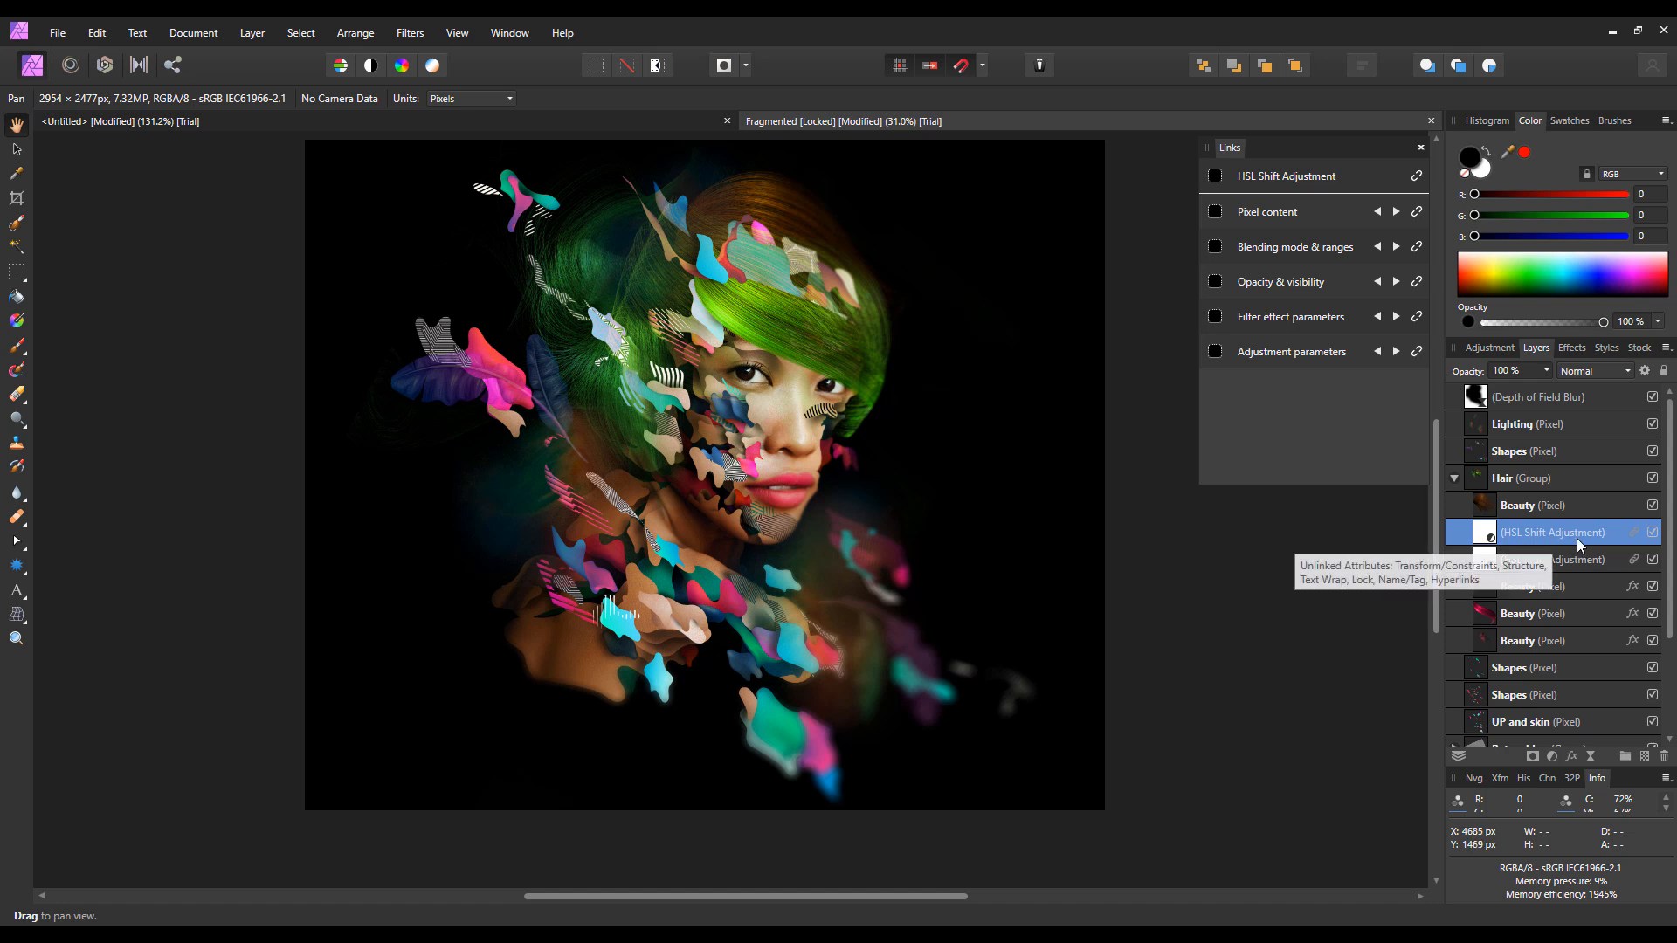
{"action": "scroll", "coordinate": [1598, 524], "scroll_direction": "down", "scroll_amount": 1}
{"action": "left_click", "coordinate": [1618, 481]}
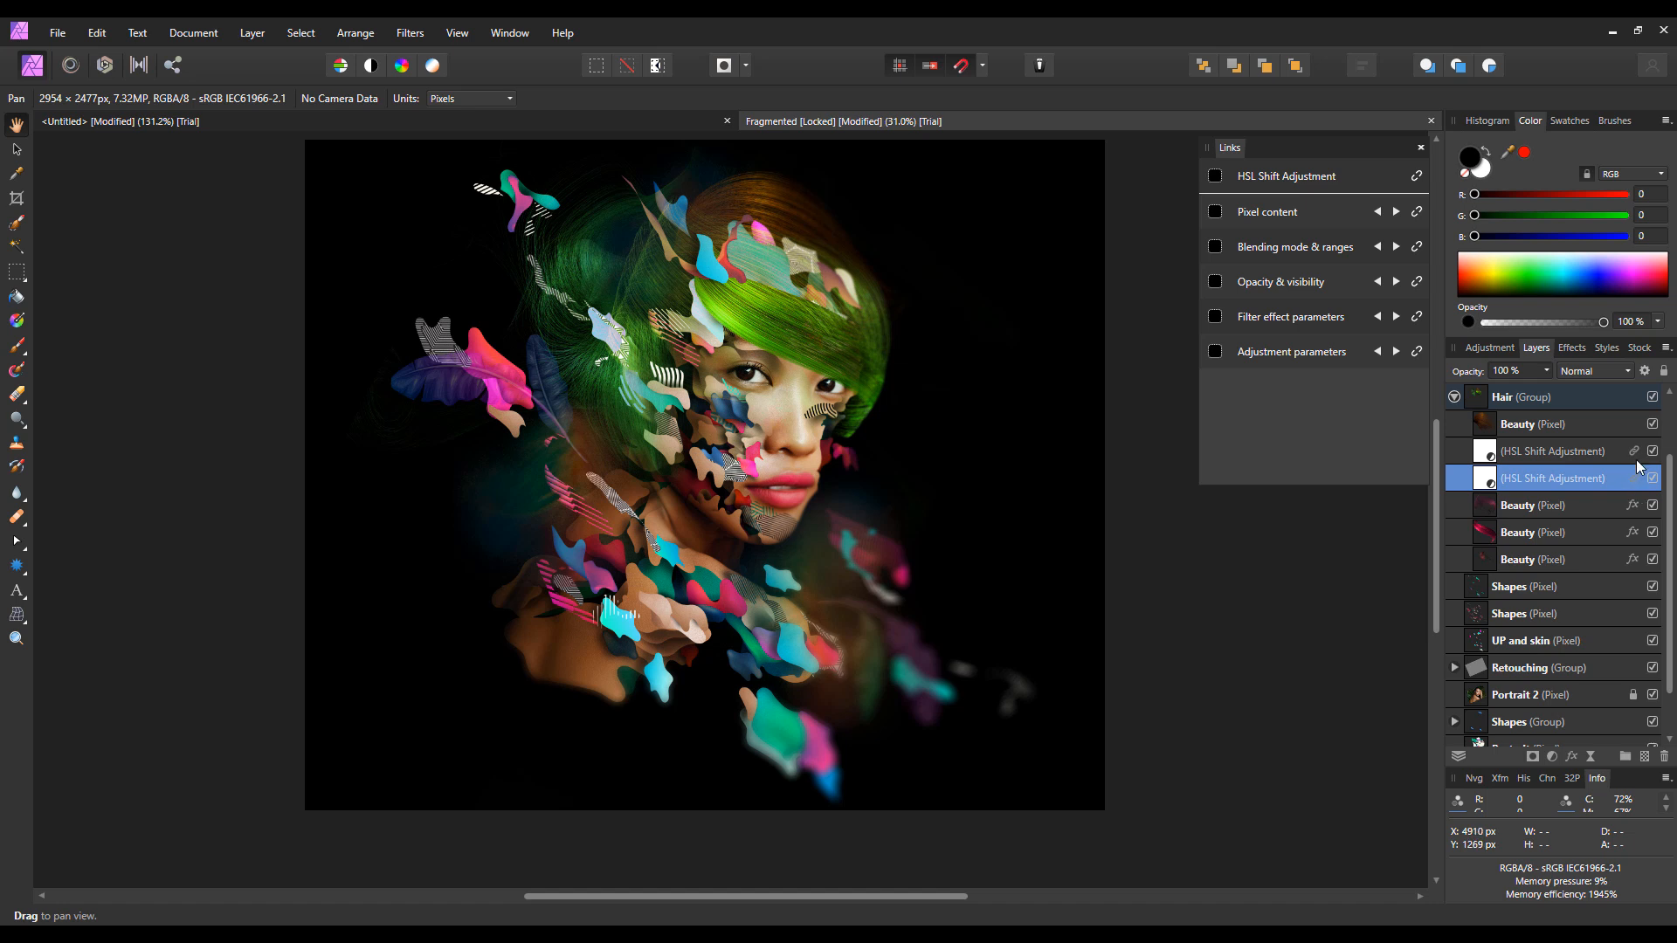
{"action": "left_click", "coordinate": [1555, 465]}
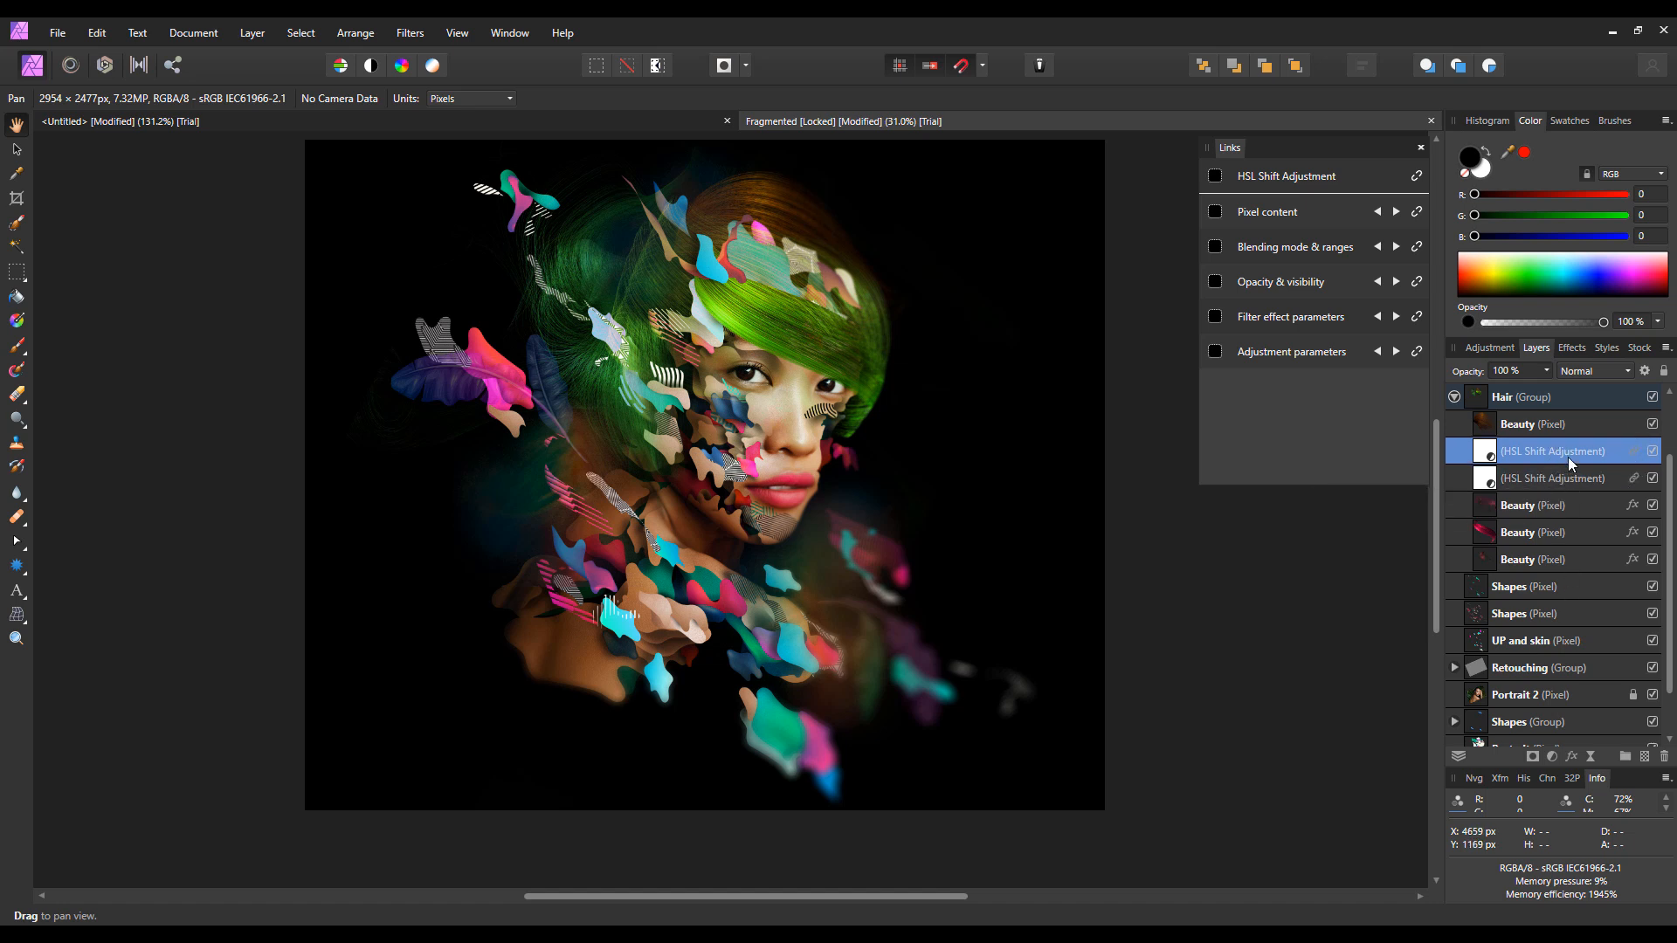
{"action": "left_click_drag", "start_coordinate": [1570, 465], "coordinate": [1538, 573]}
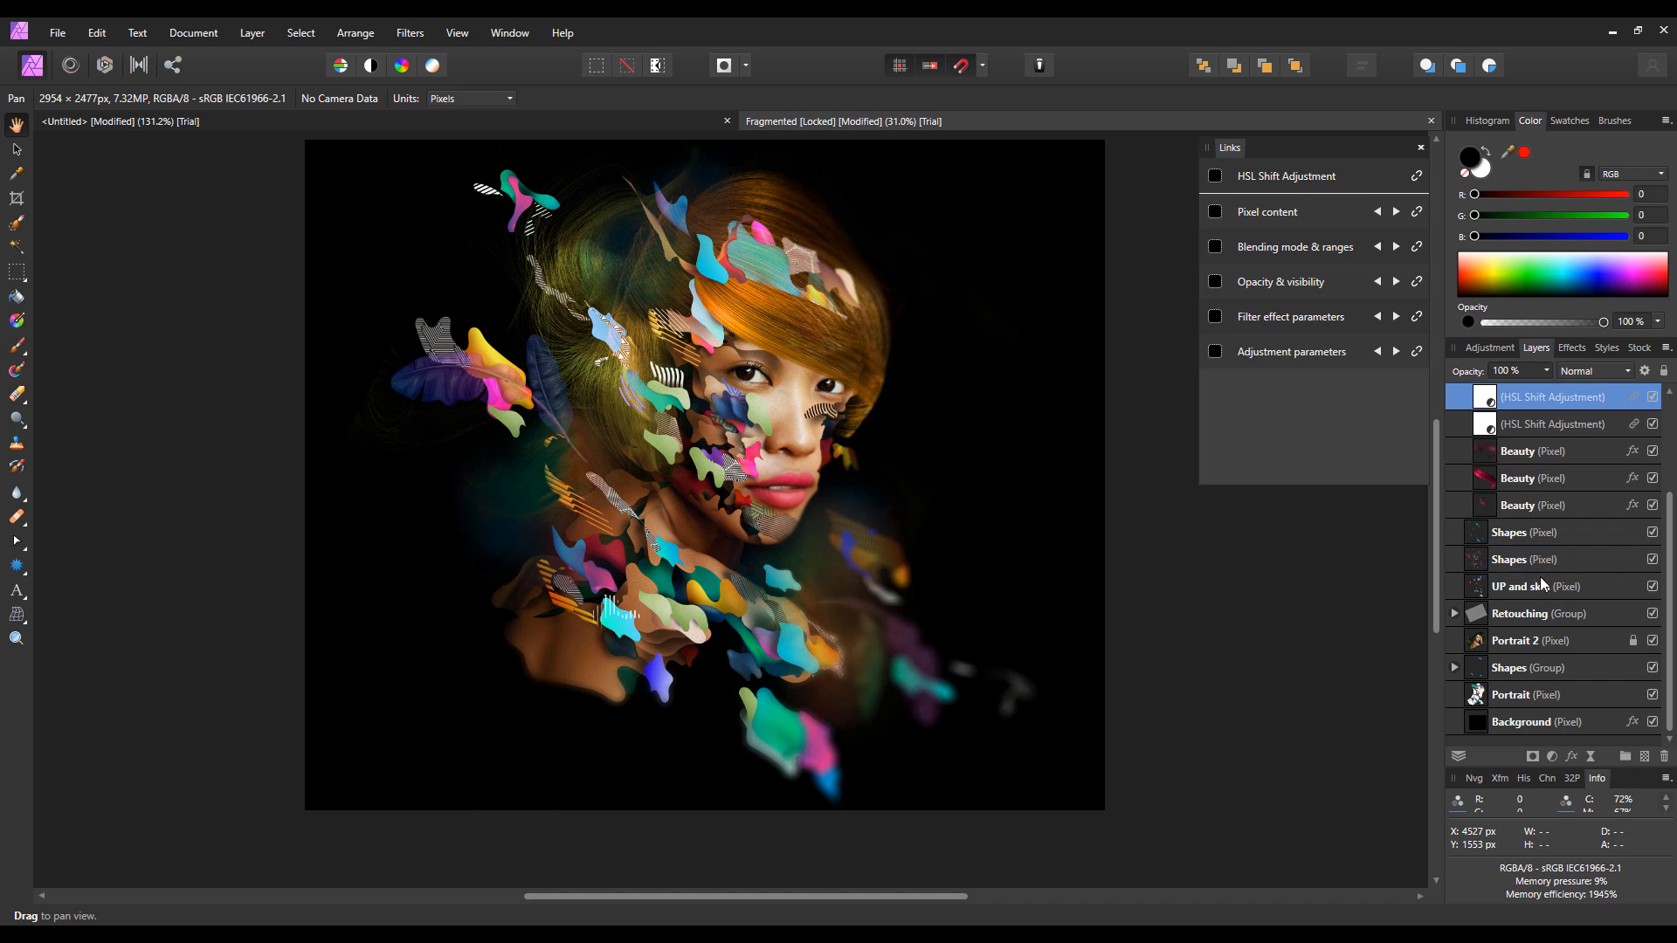
Set the saturation shift of the HSL adjustment remaining in the Hair group to 54% and shift its hue to give deep blue hair
{"action": "left_click", "coordinate": [1501, 428]}
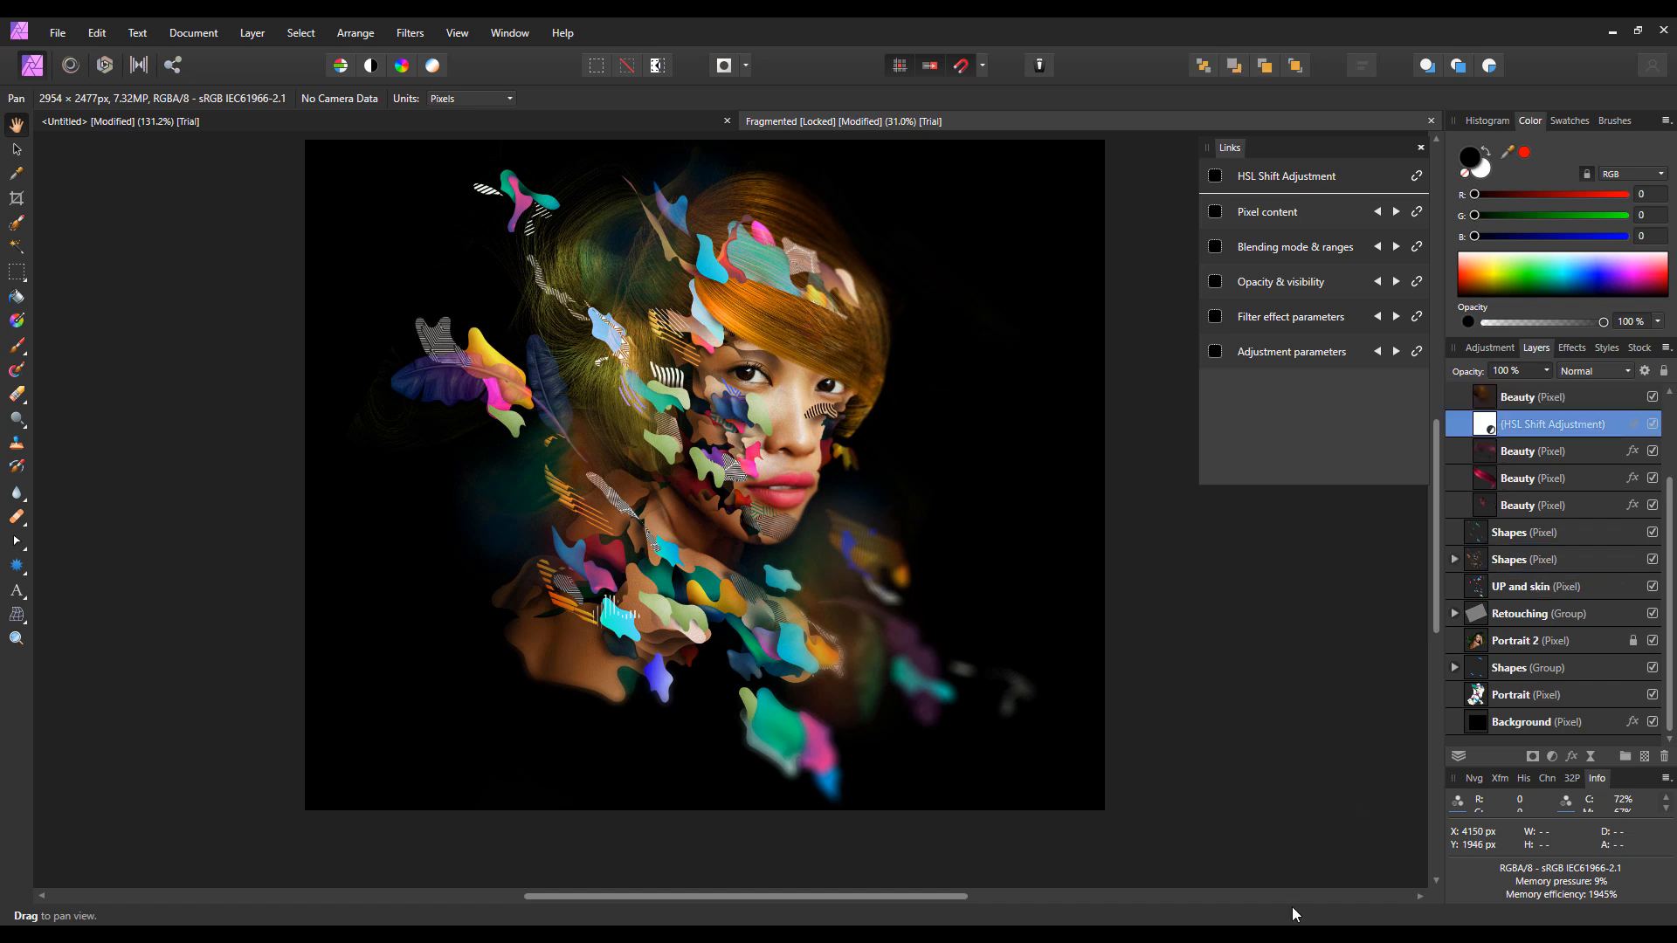
{"action": "double_click", "coordinate": [1485, 424]}
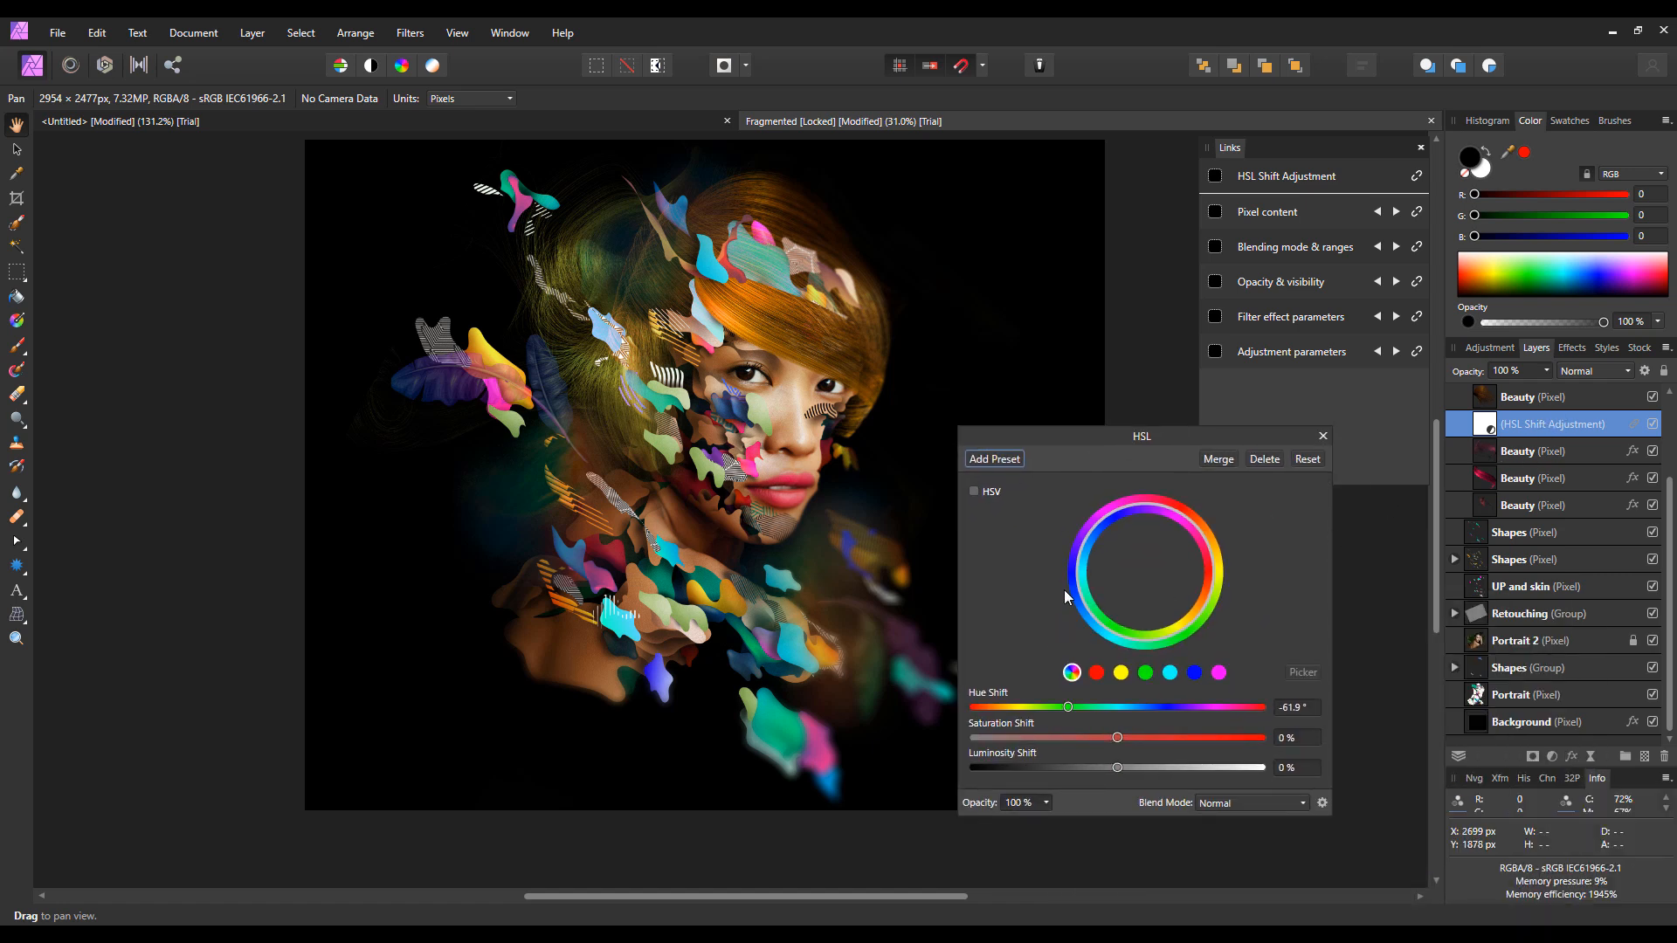
{"action": "left_click_drag", "start_coordinate": [1078, 449], "coordinate": [1177, 430]}
{"action": "left_click_drag", "start_coordinate": [1217, 719], "coordinate": [1295, 717]}
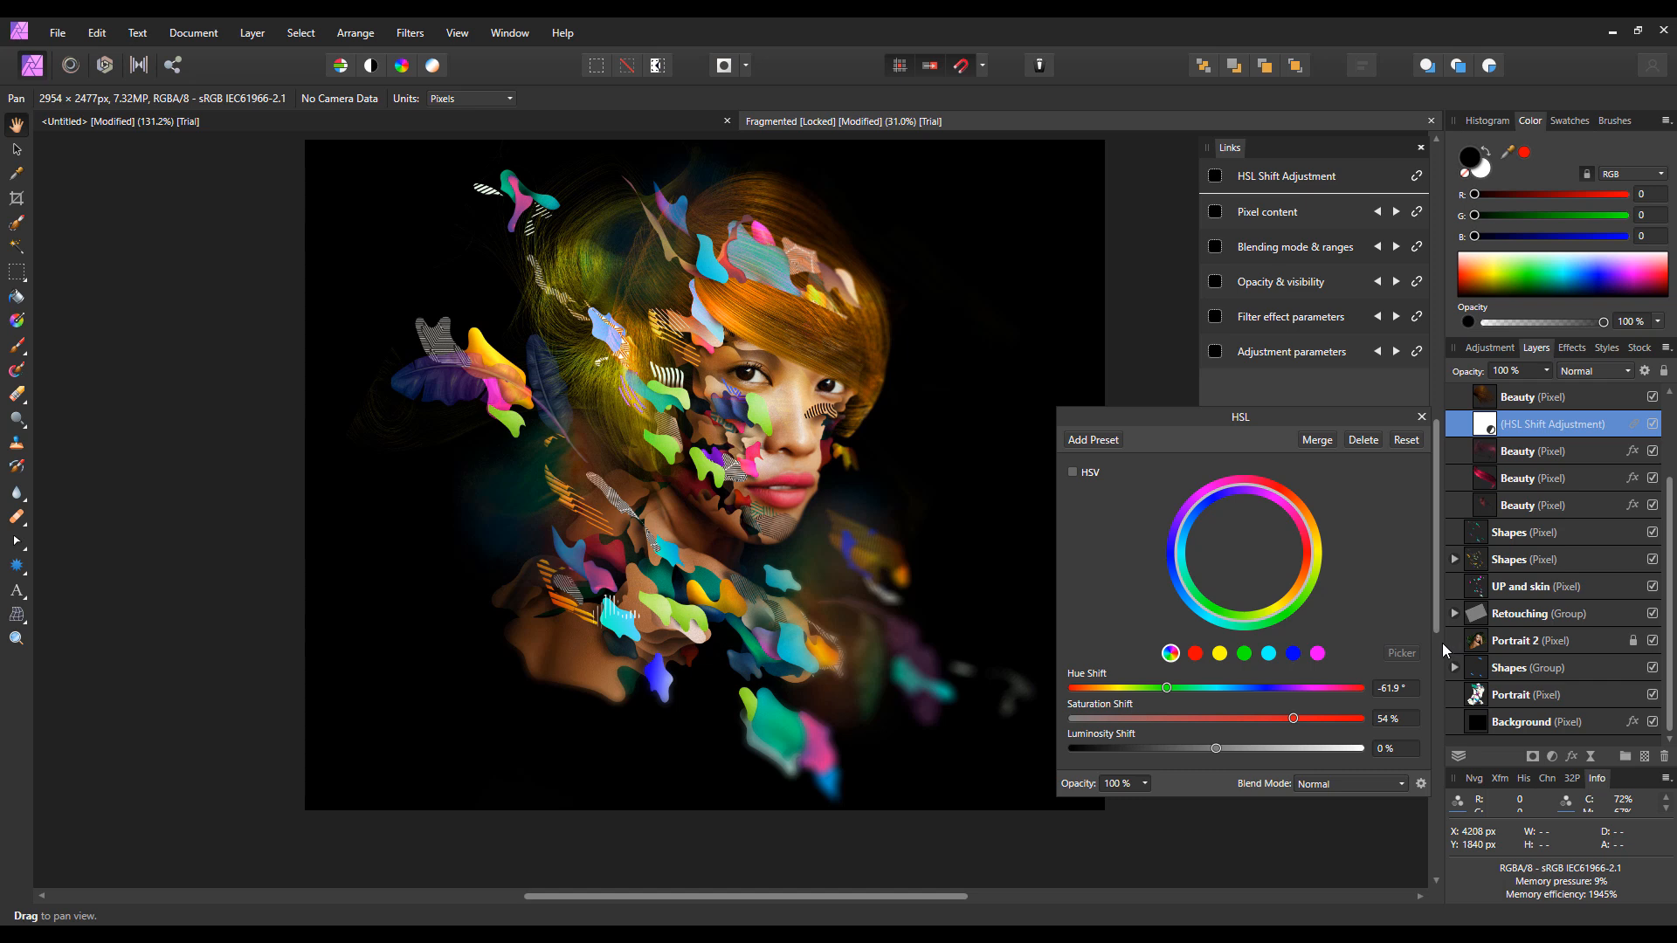
{"action": "left_click", "coordinate": [1212, 688]}
{"action": "left_click", "coordinate": [1286, 689]}
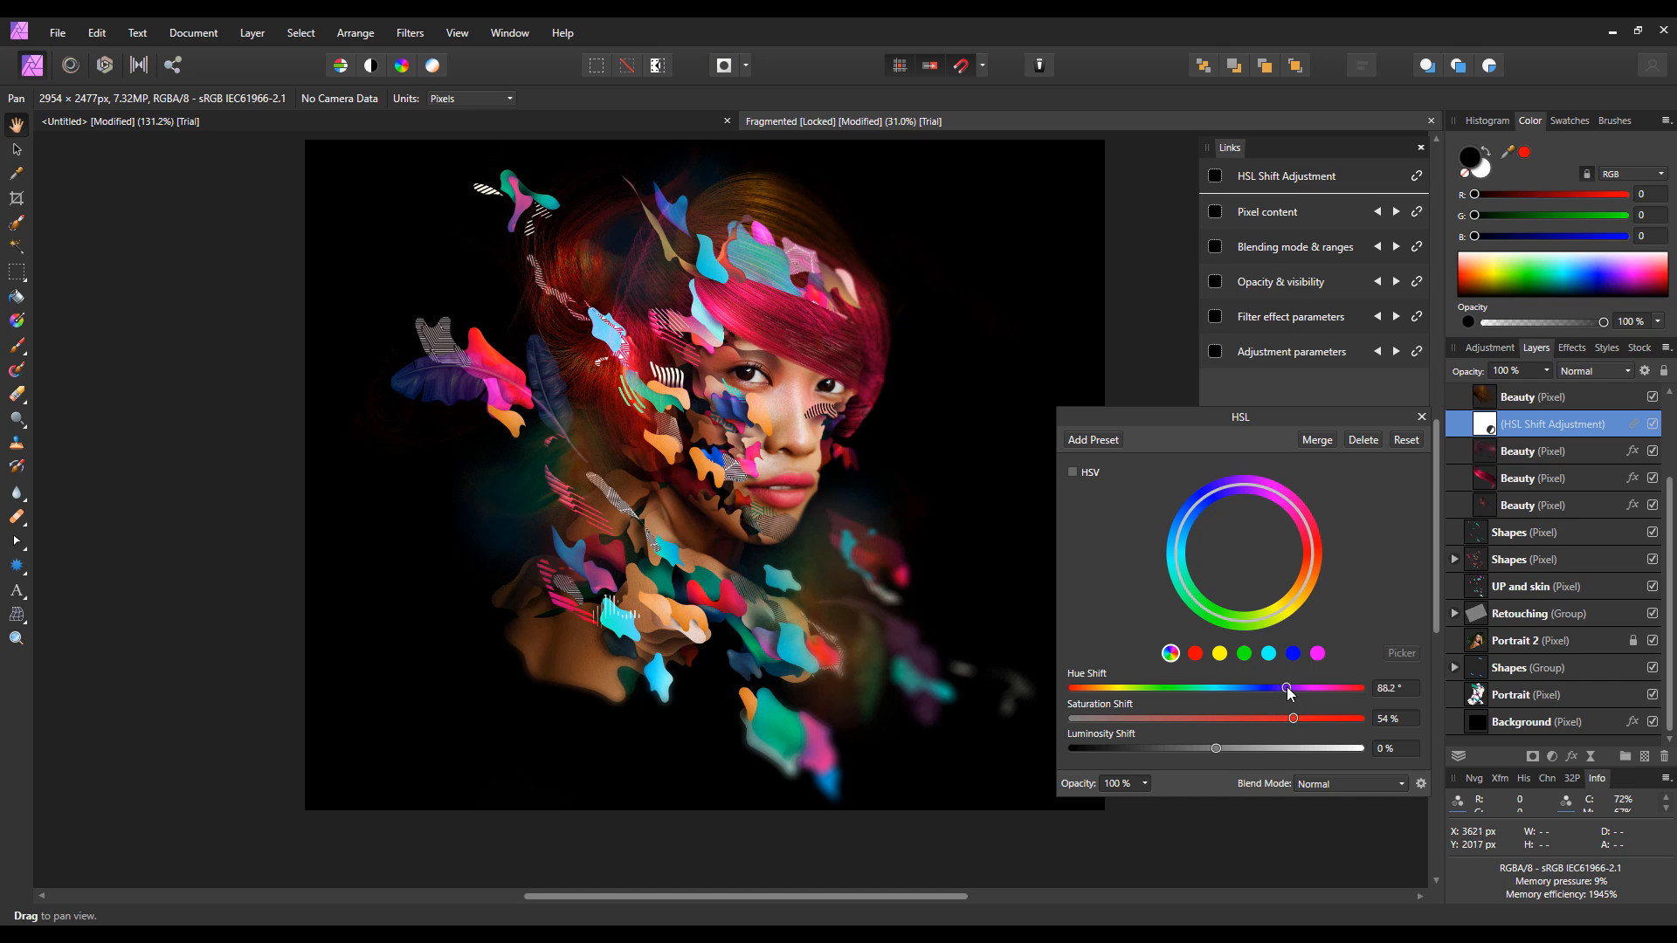
{"action": "left_click", "coordinate": [1422, 416]}
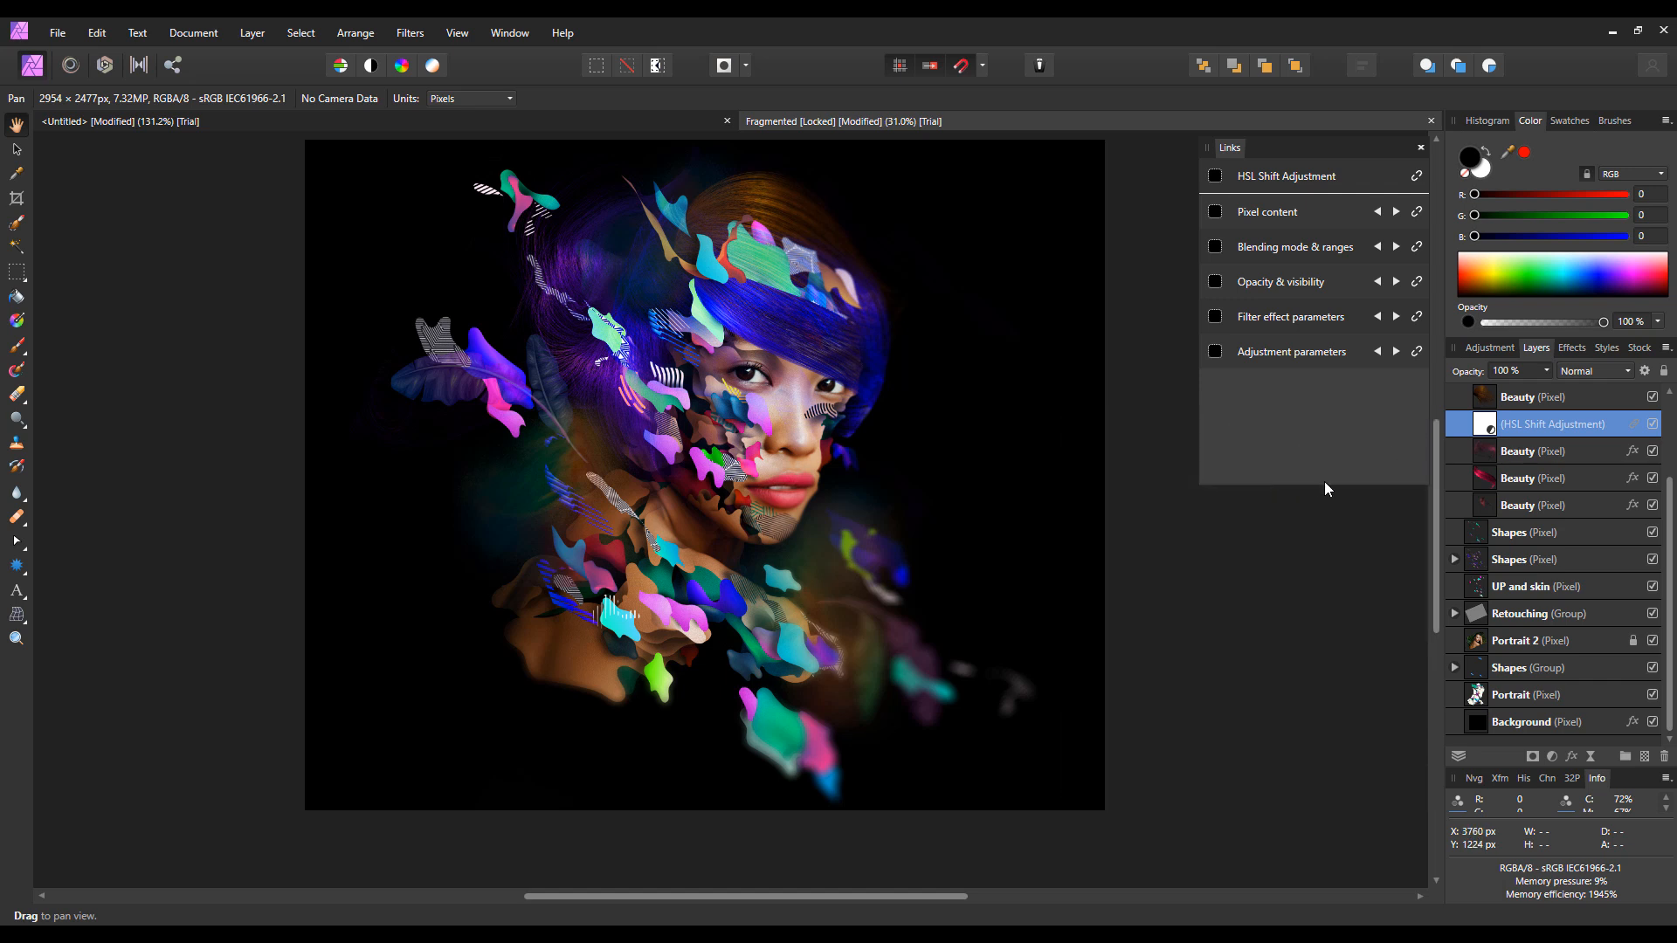
Switch to the untitled document and delete both linked green triangles
{"action": "left_click", "coordinate": [202, 120]}
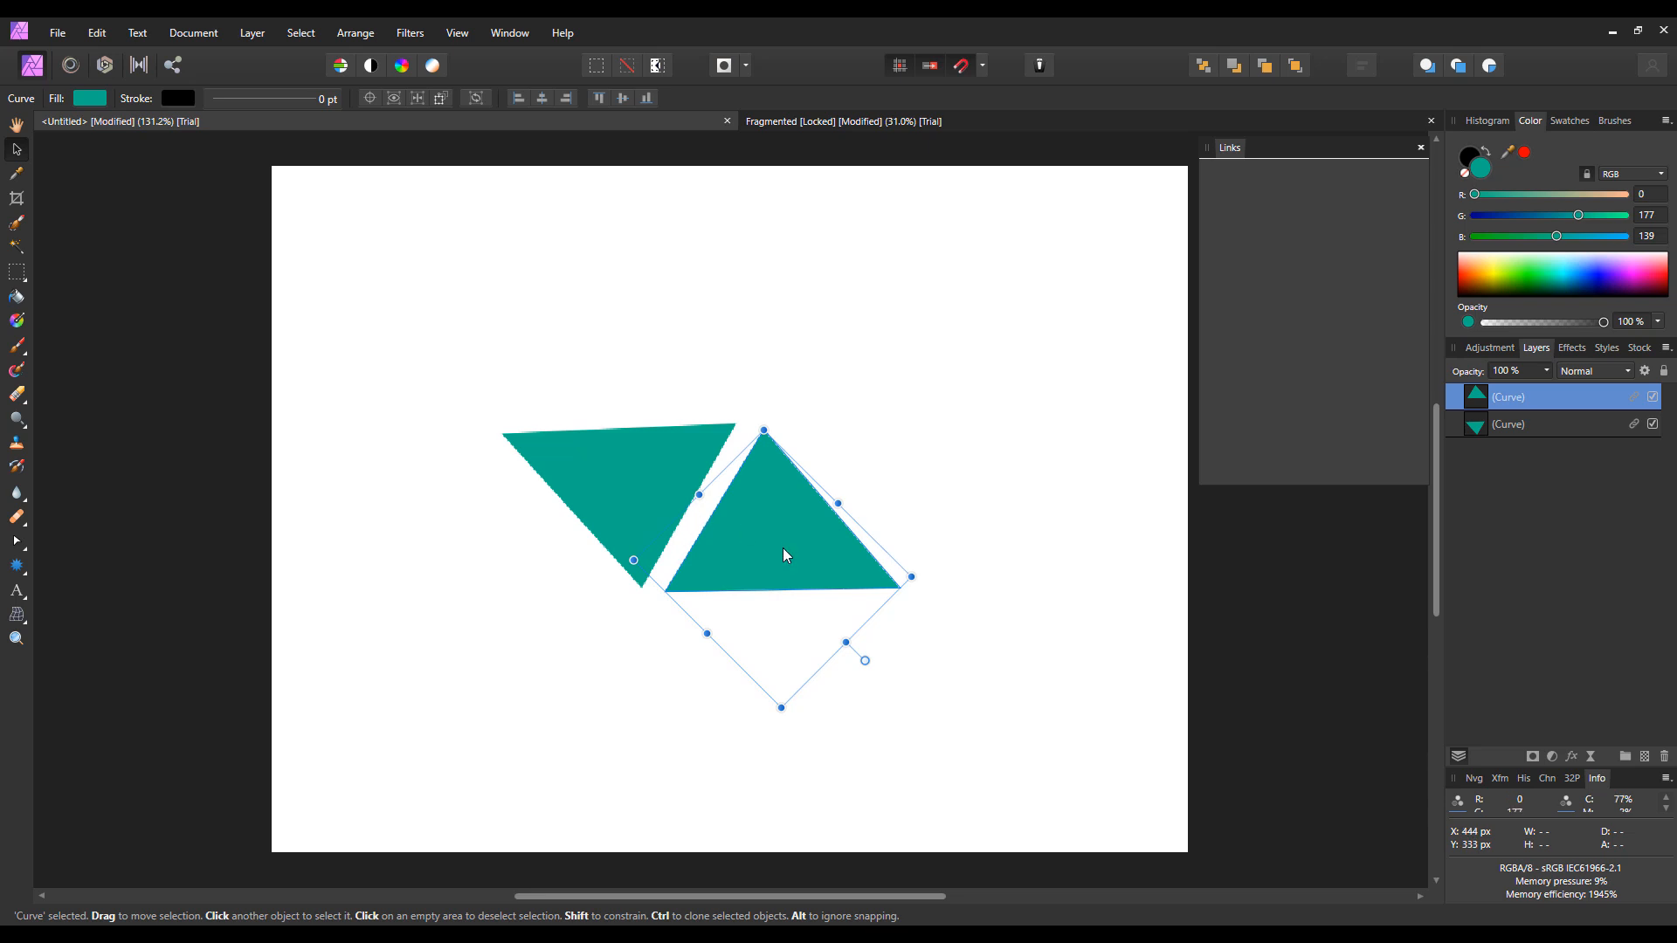
{"action": "left_click_drag", "start_coordinate": [784, 549], "coordinate": [770, 548]}
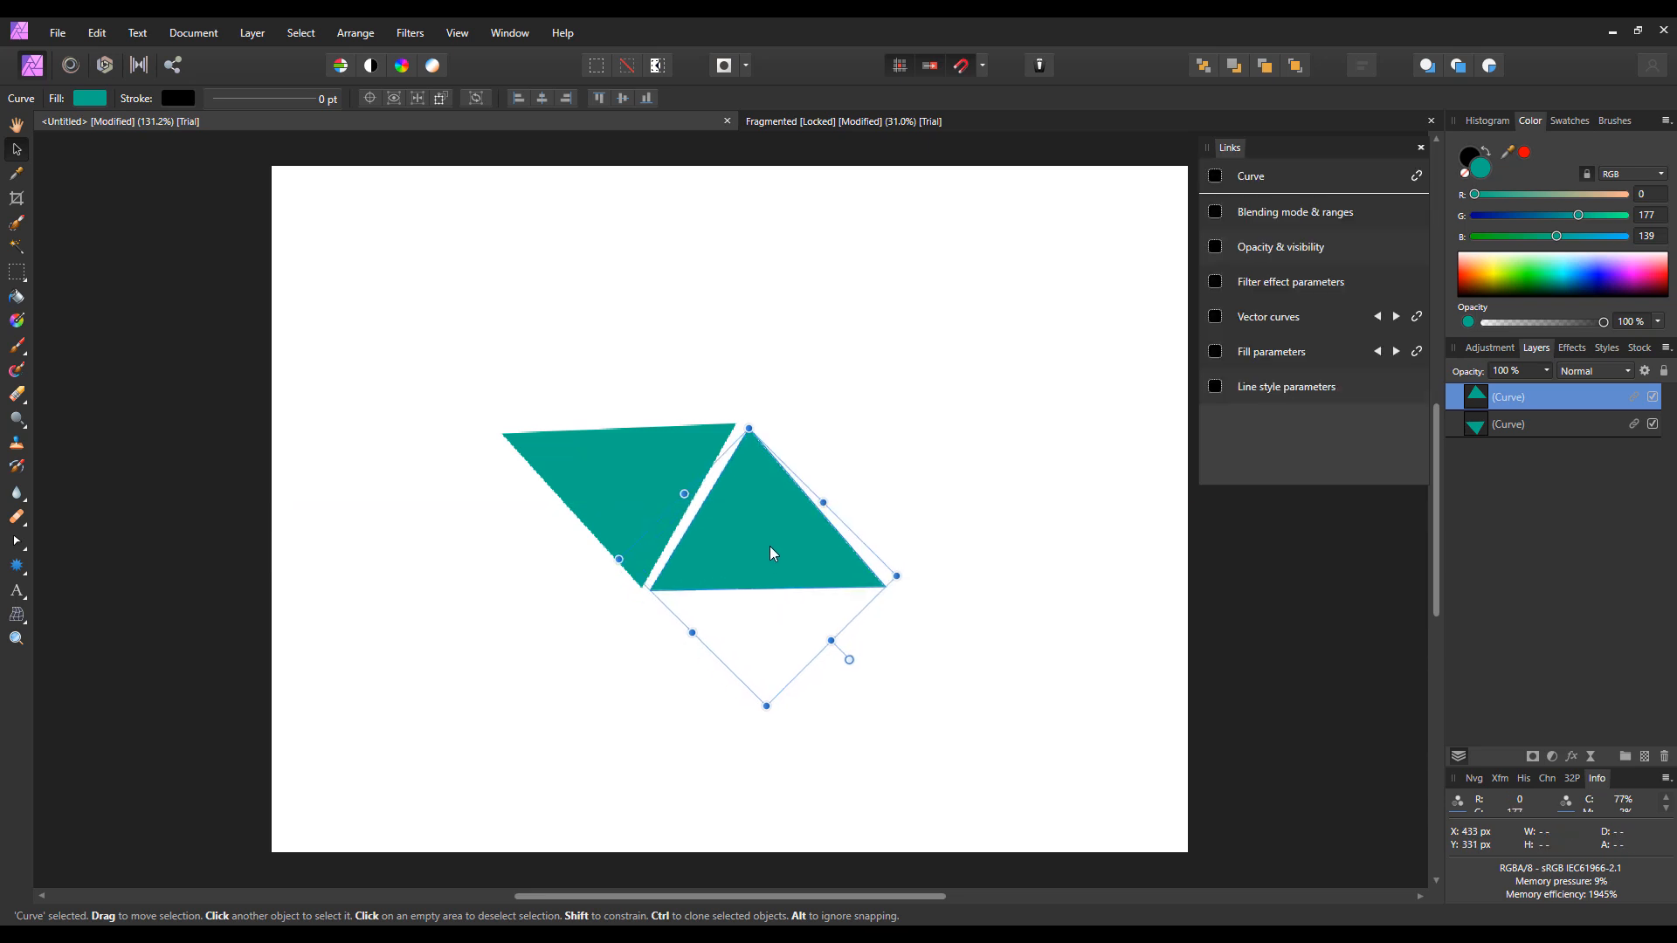
{"action": "key", "text": "Delete"}
{"action": "left_click", "coordinate": [657, 514]}
{"action": "key", "text": "Delete"}
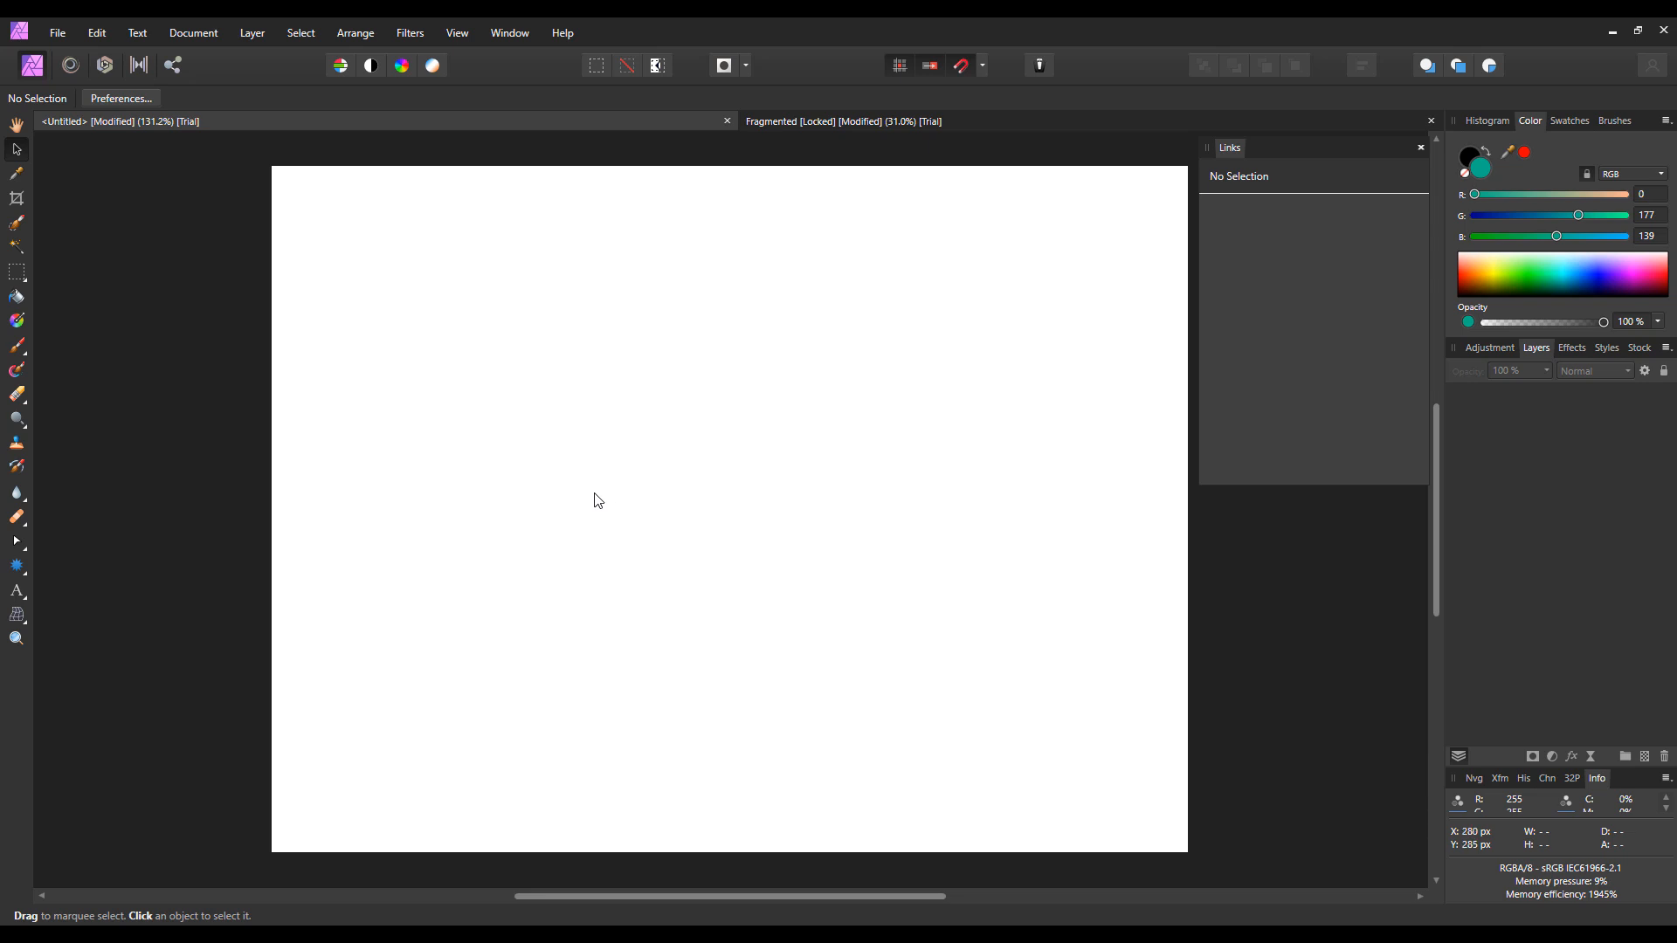
Add a 512 × 512 pattern layer and scale its tile down around the centre to 256 dpi
{"action": "left_click", "coordinate": [217, 32]}
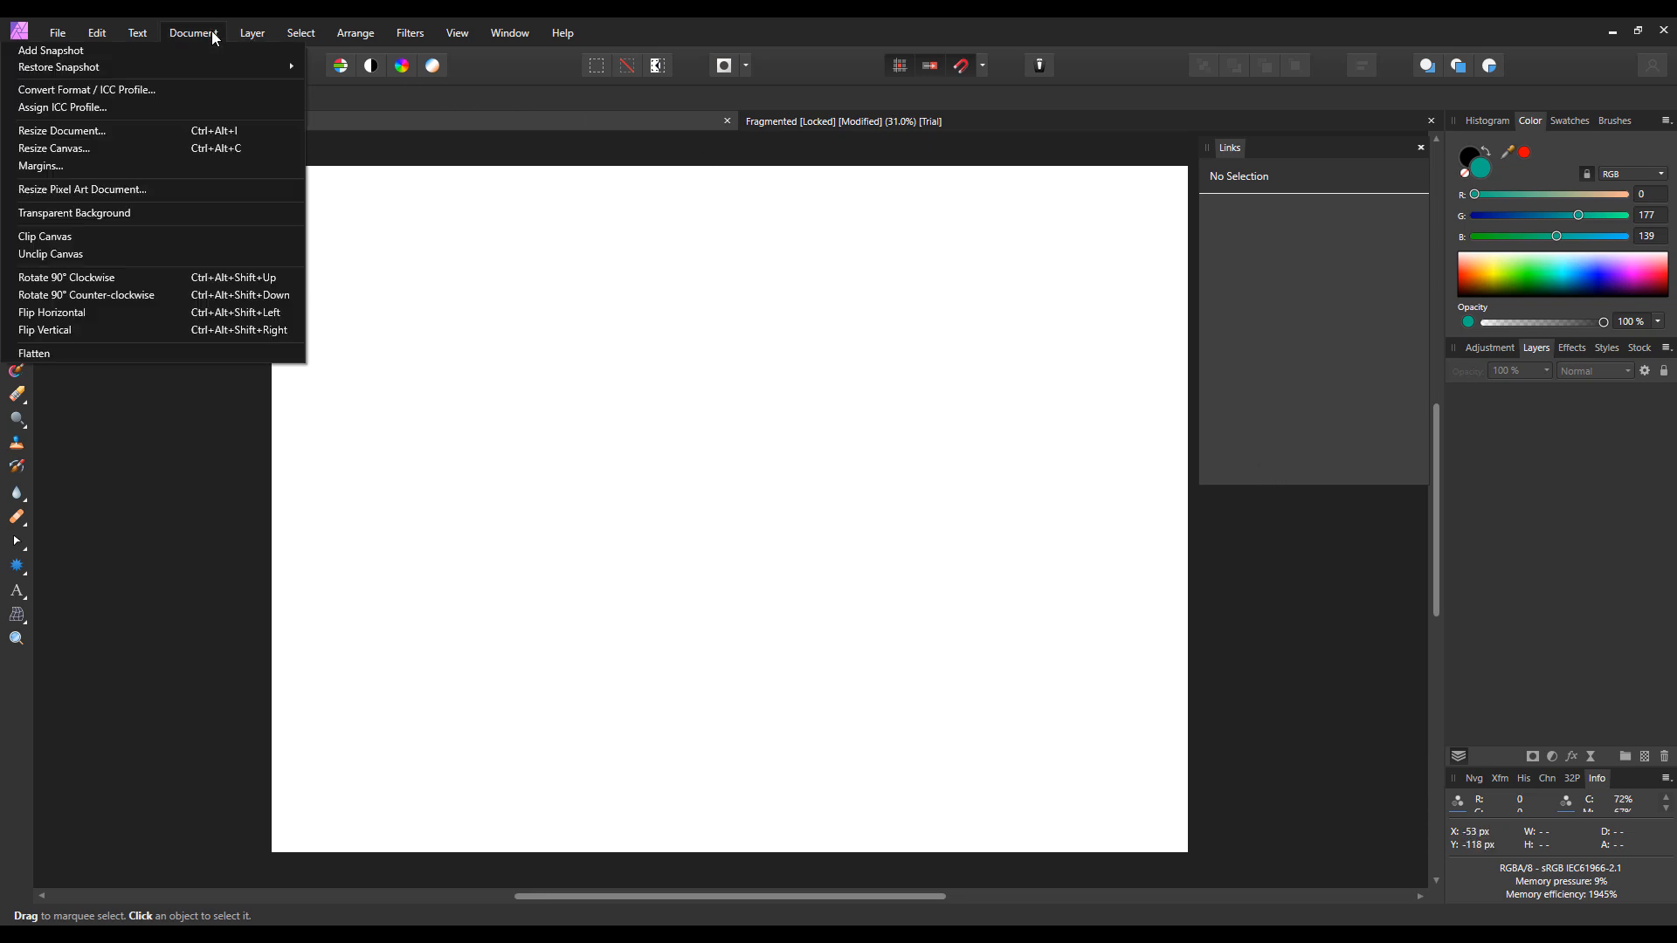
{"action": "left_click", "coordinate": [239, 34]}
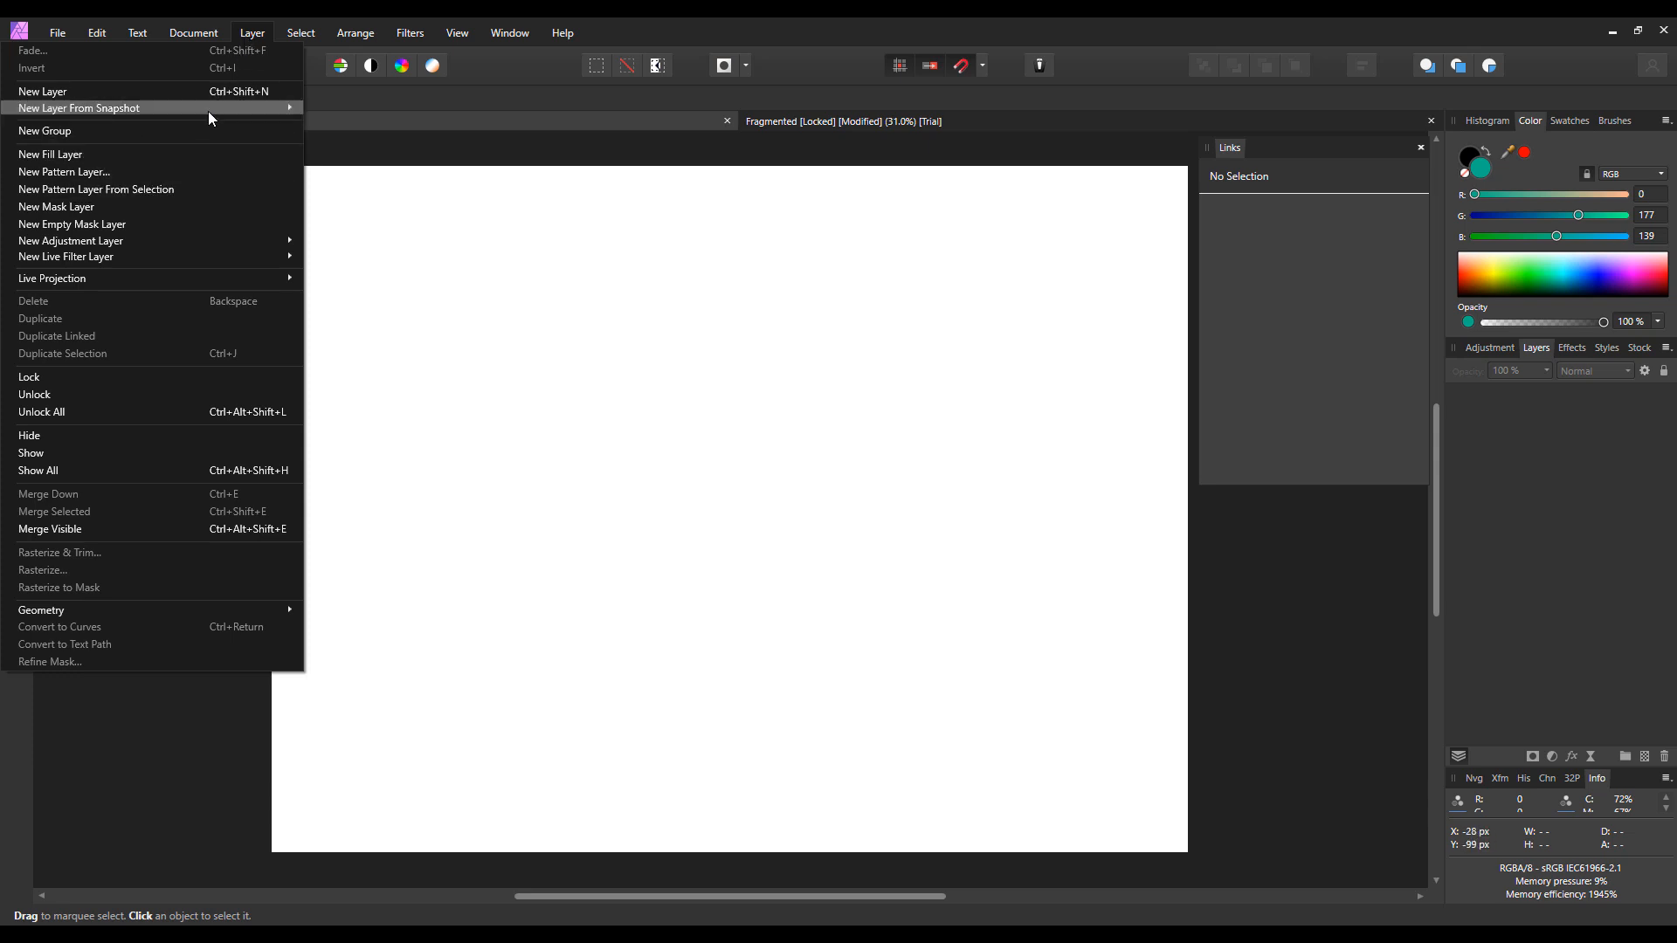
{"action": "left_click", "coordinate": [81, 174]}
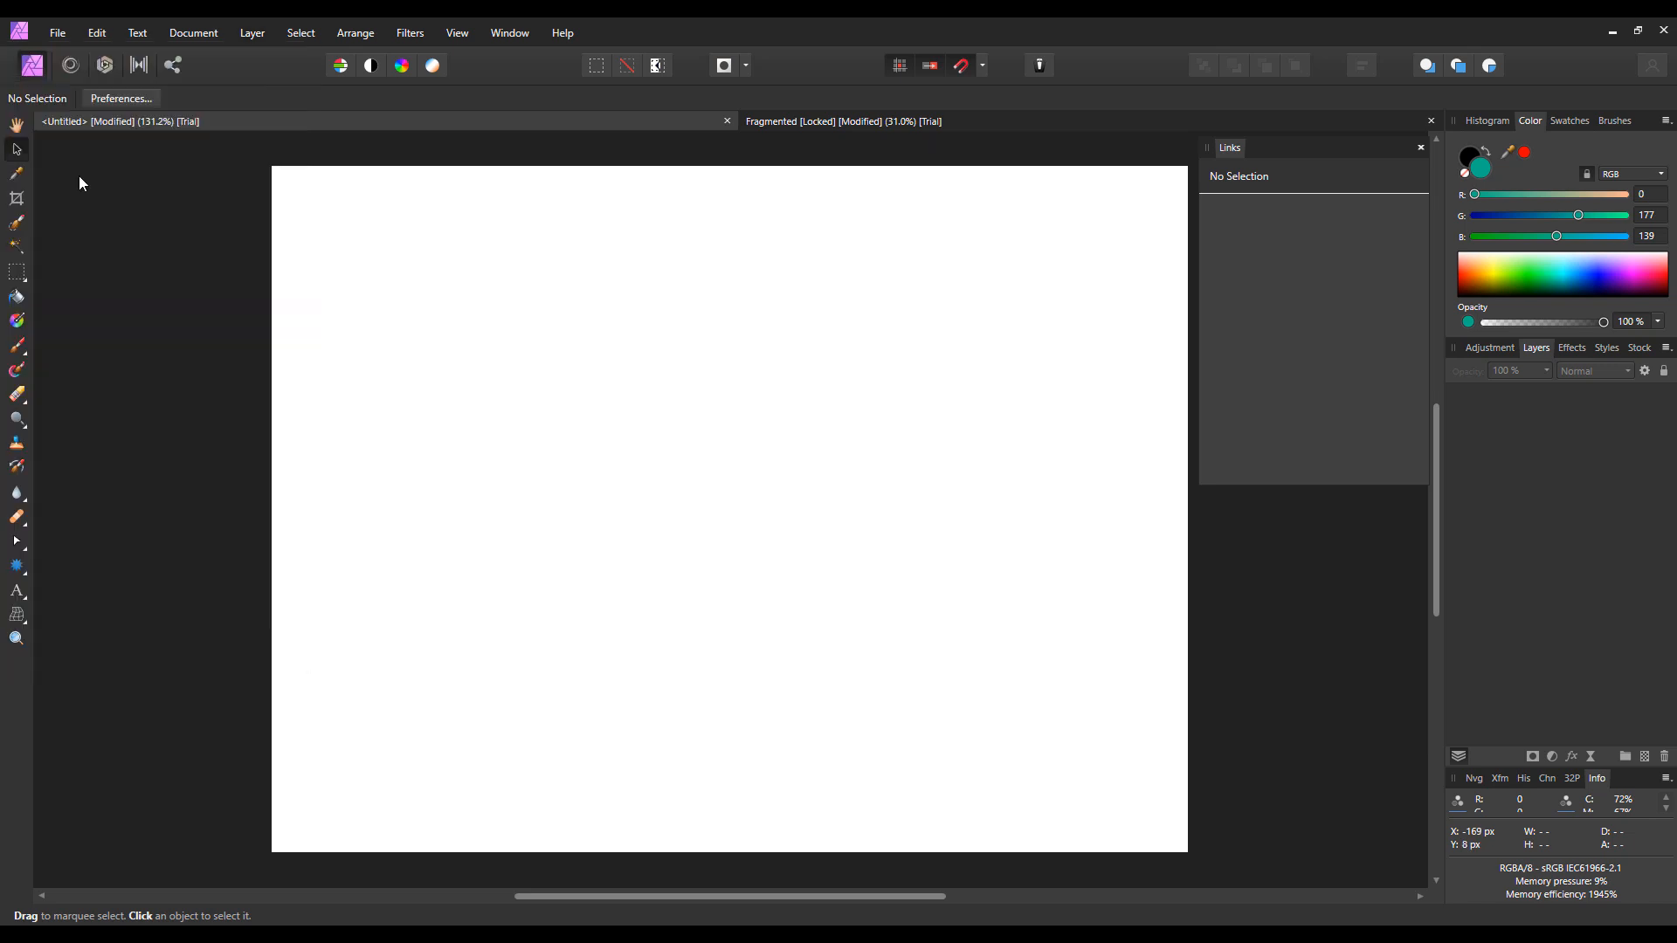
{"action": "double_click", "coordinate": [851, 447]}
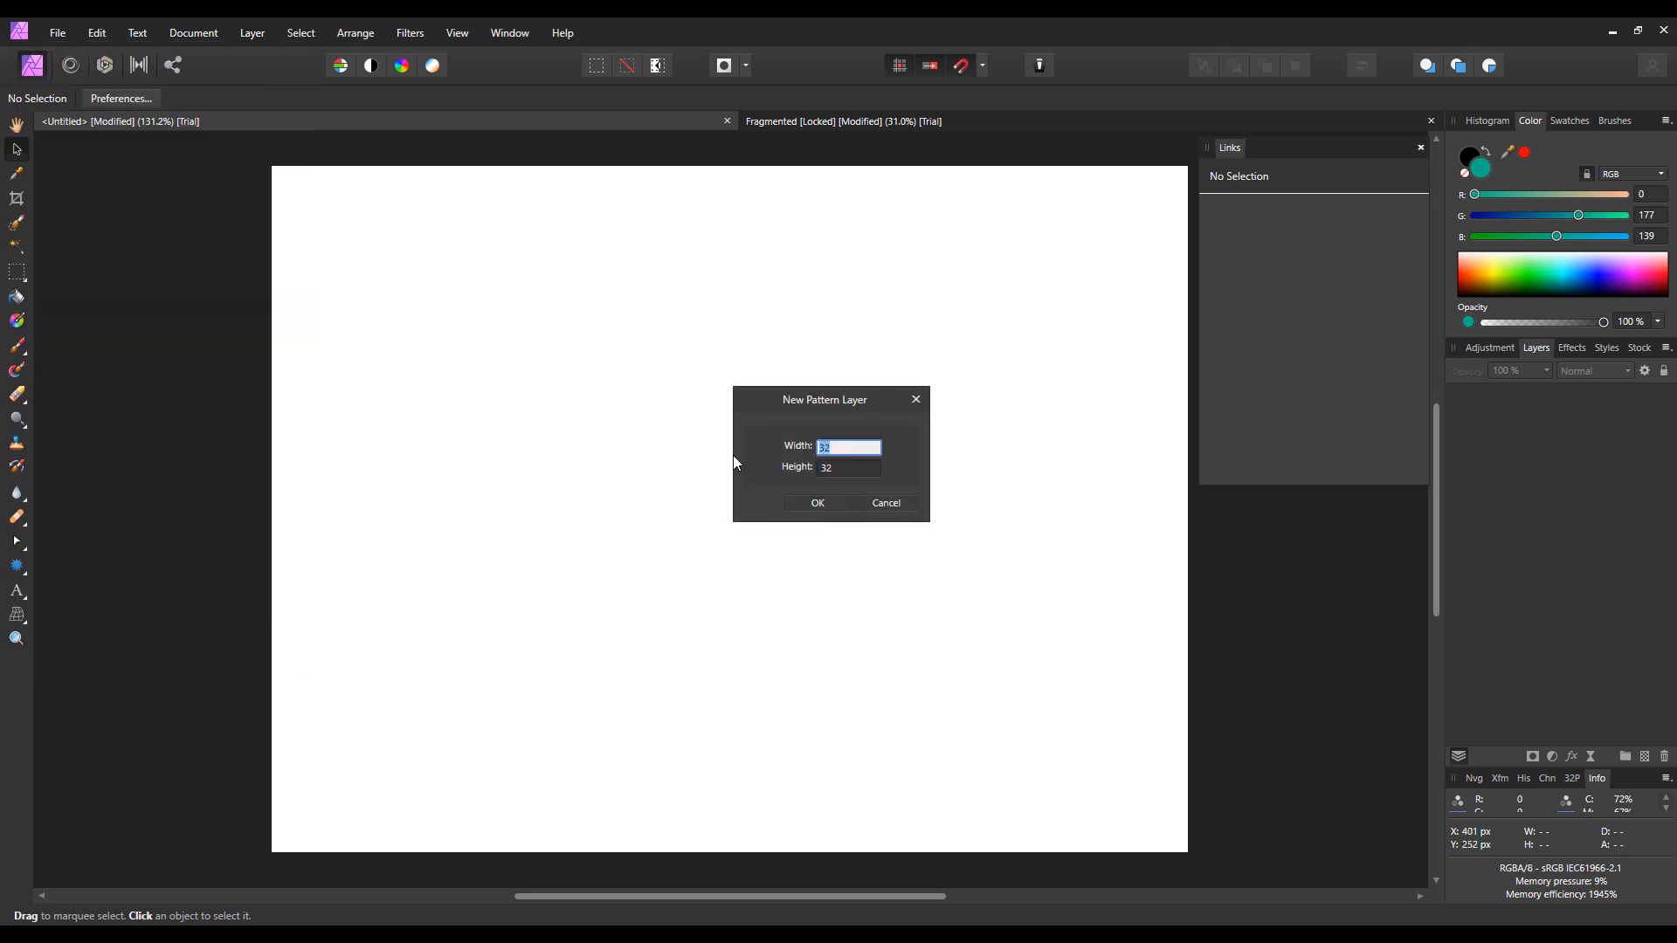
{"action": "type", "text": "512"}
{"action": "key", "text": "Tab"}
{"action": "type", "text": "5"}
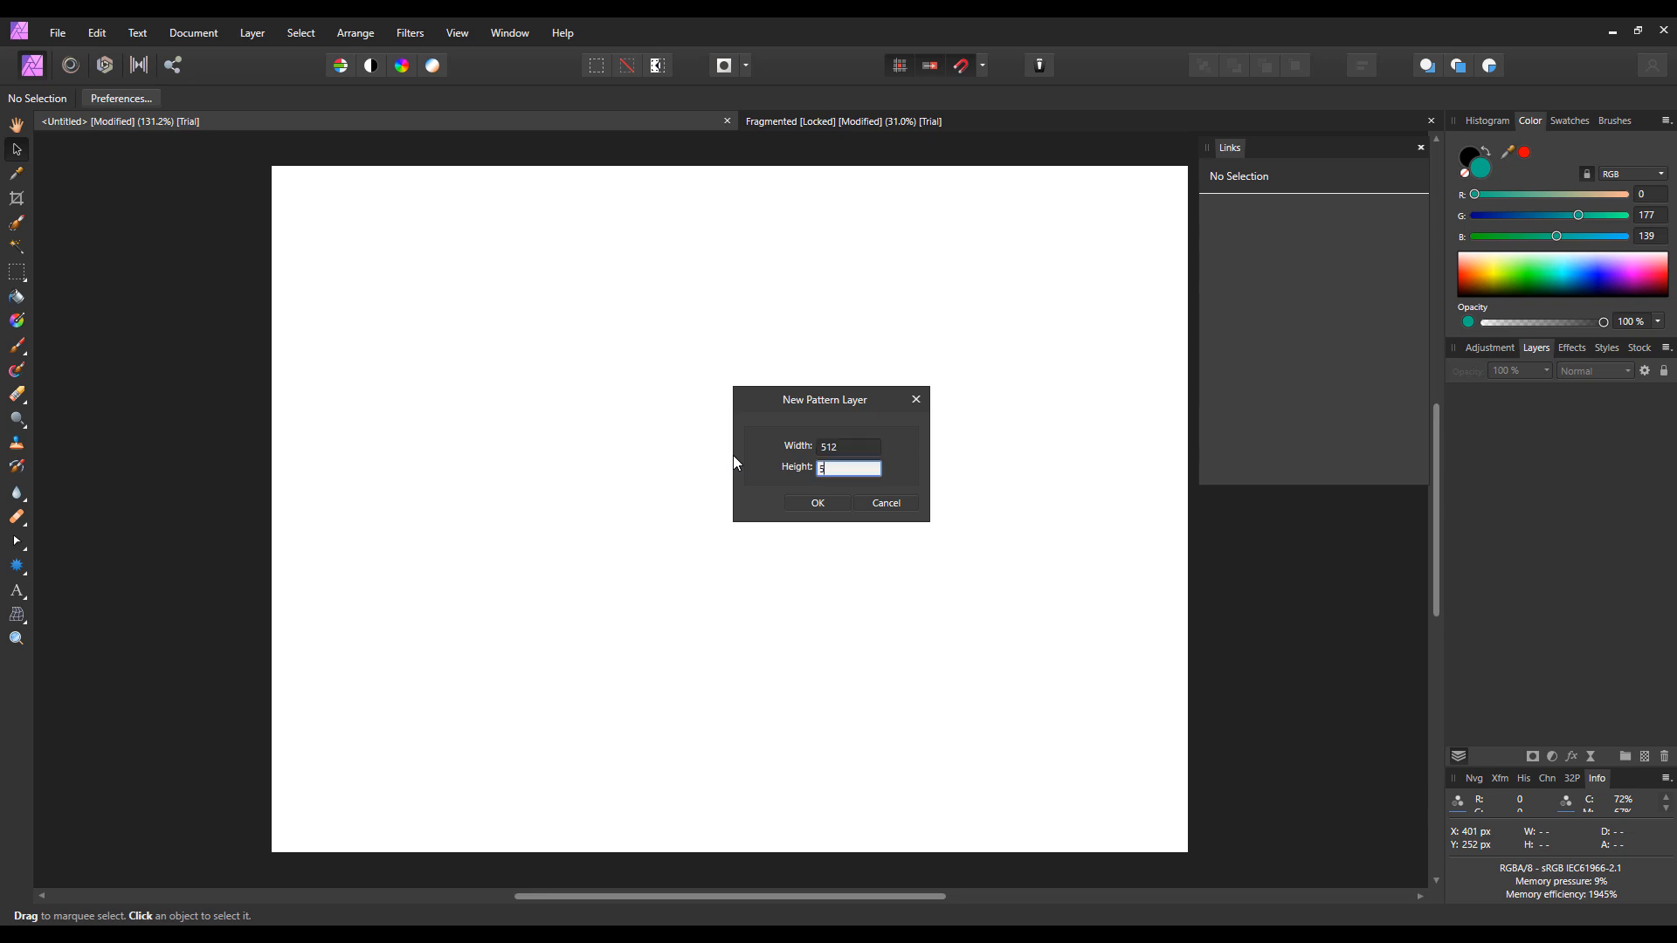
{"action": "type", "text": "12"}
{"action": "left_click", "coordinate": [819, 504]}
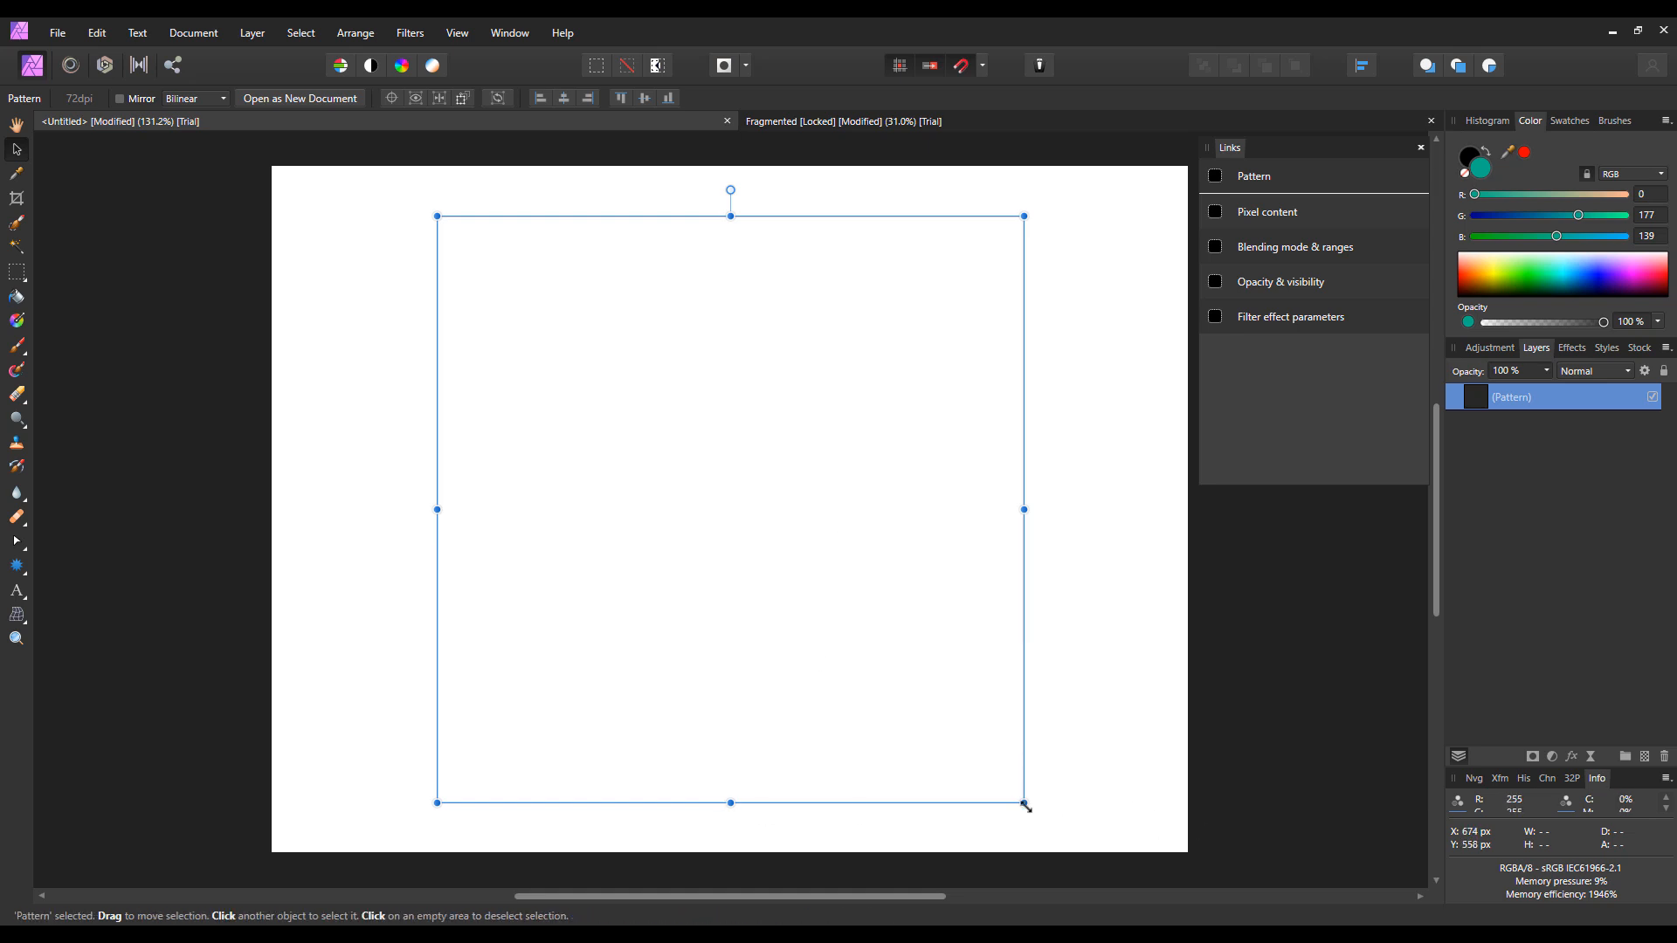
{"action": "left_click_drag", "start_coordinate": [1025, 803], "coordinate": [648, 428]}
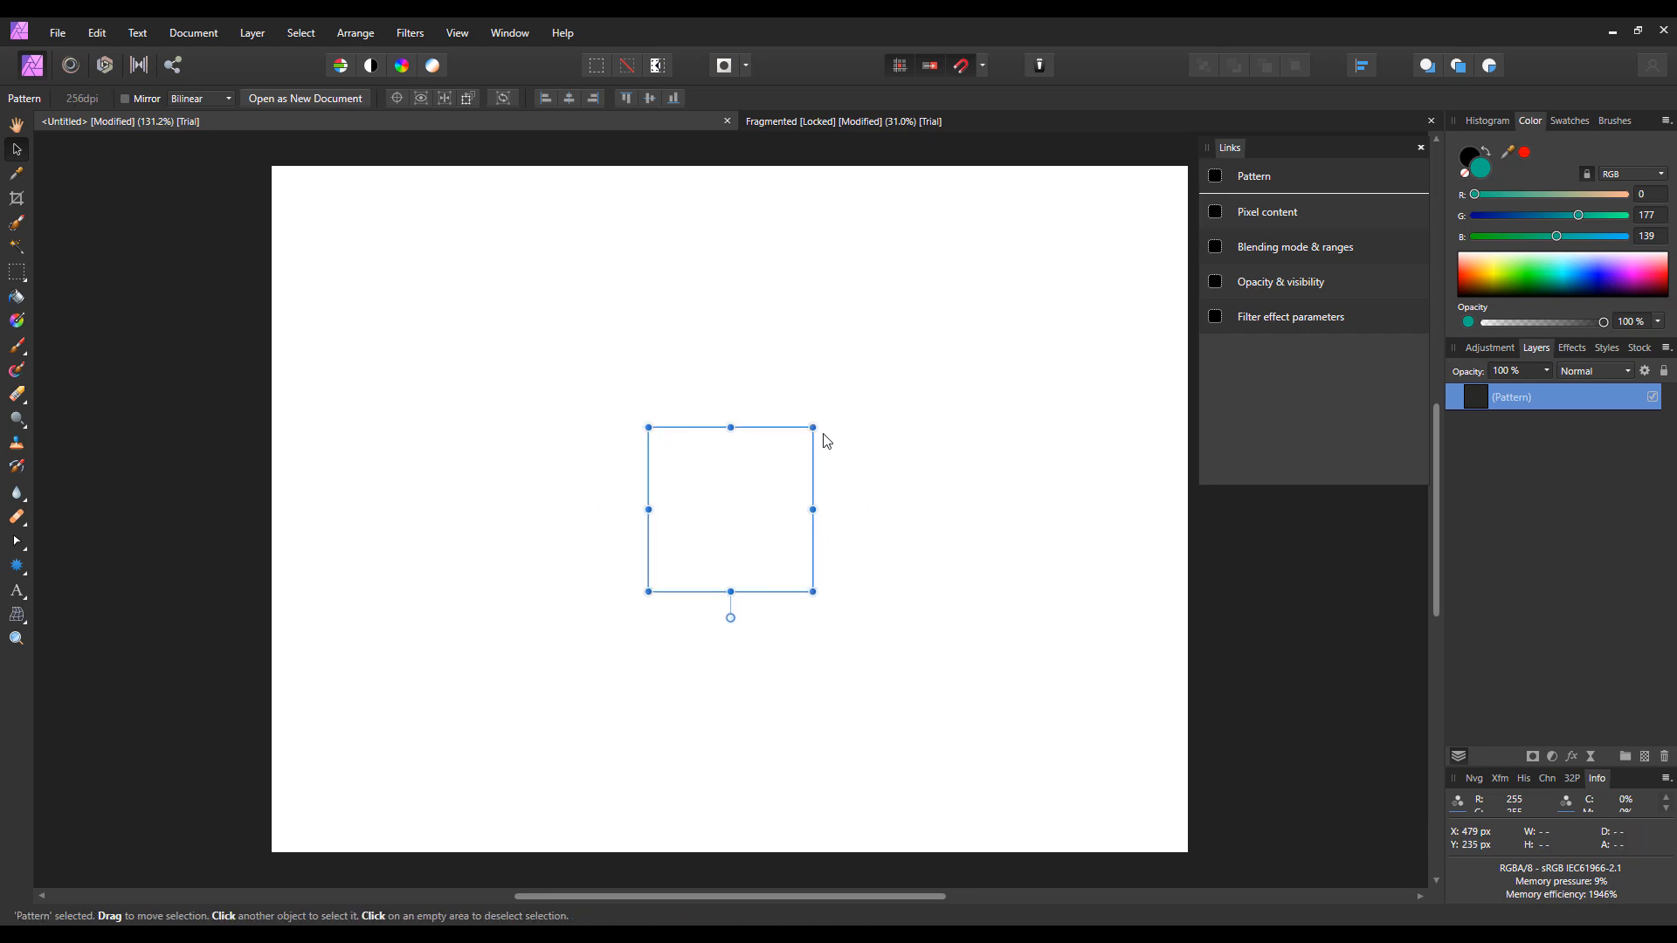
Paint a black diagonal stripe from the pattern tile's upper-left to its lower-right corner with a 35.6 px brush
{"action": "scroll", "coordinate": [832, 570], "scroll_direction": "up", "scroll_amount": 3}
{"action": "scroll", "coordinate": [831, 571], "scroll_direction": "down", "scroll_amount": 3}
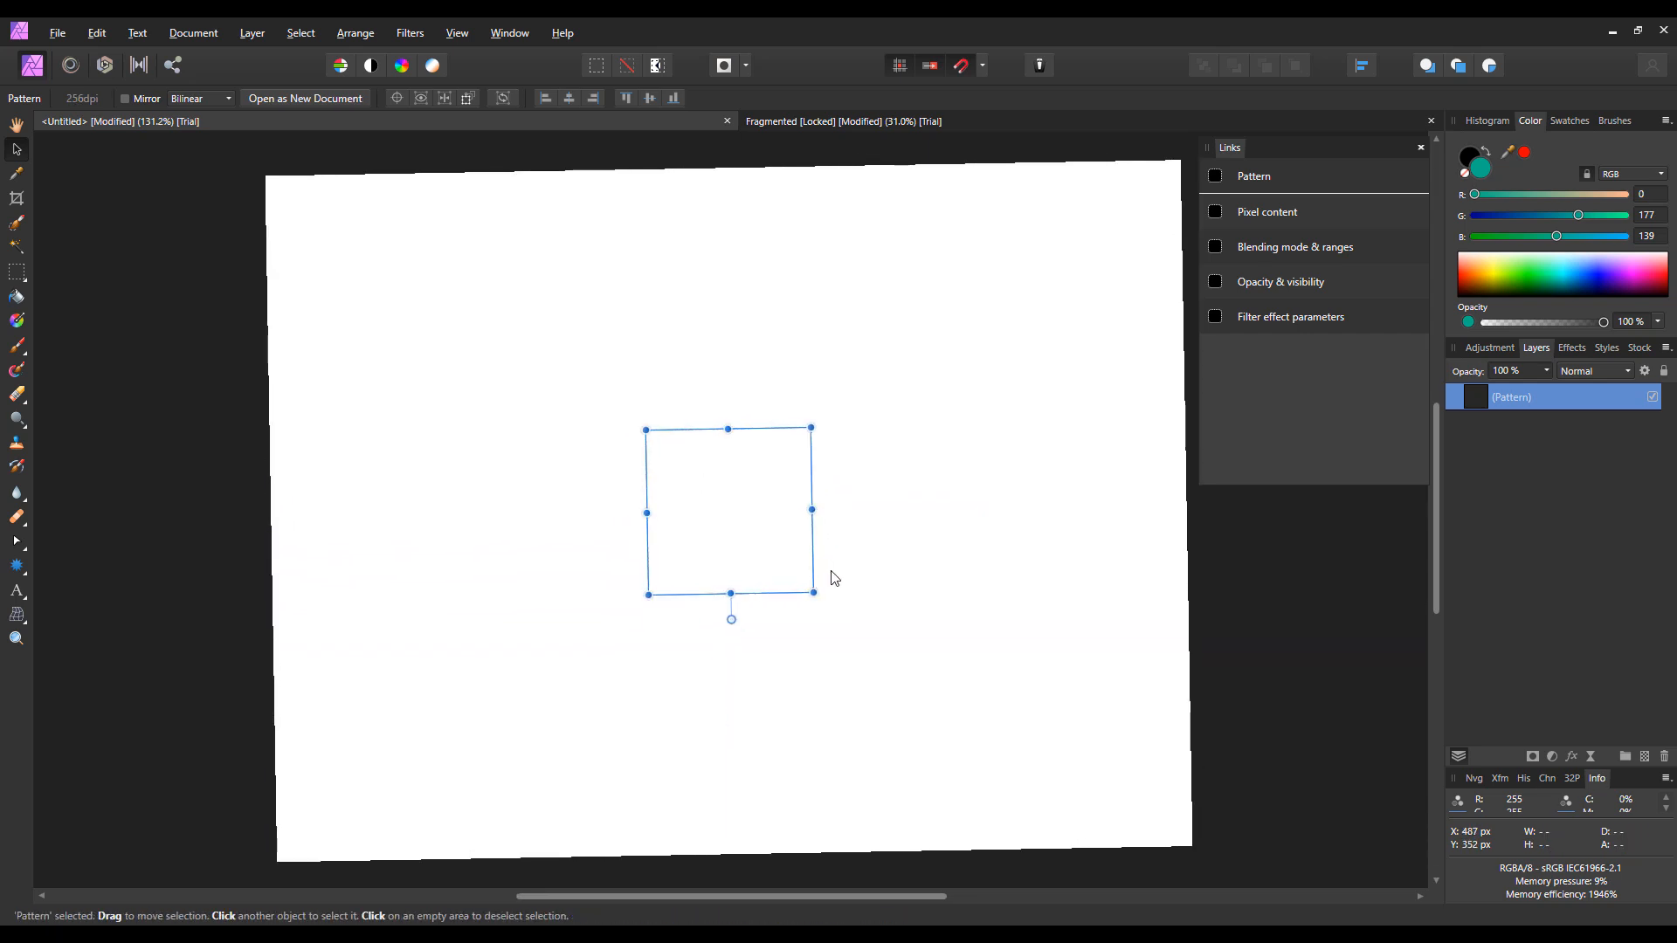
{"action": "scroll", "coordinate": [807, 553], "scroll_direction": "left", "scroll_amount": 1}
{"action": "scroll", "coordinate": [810, 560], "scroll_direction": "up", "scroll_amount": 4}
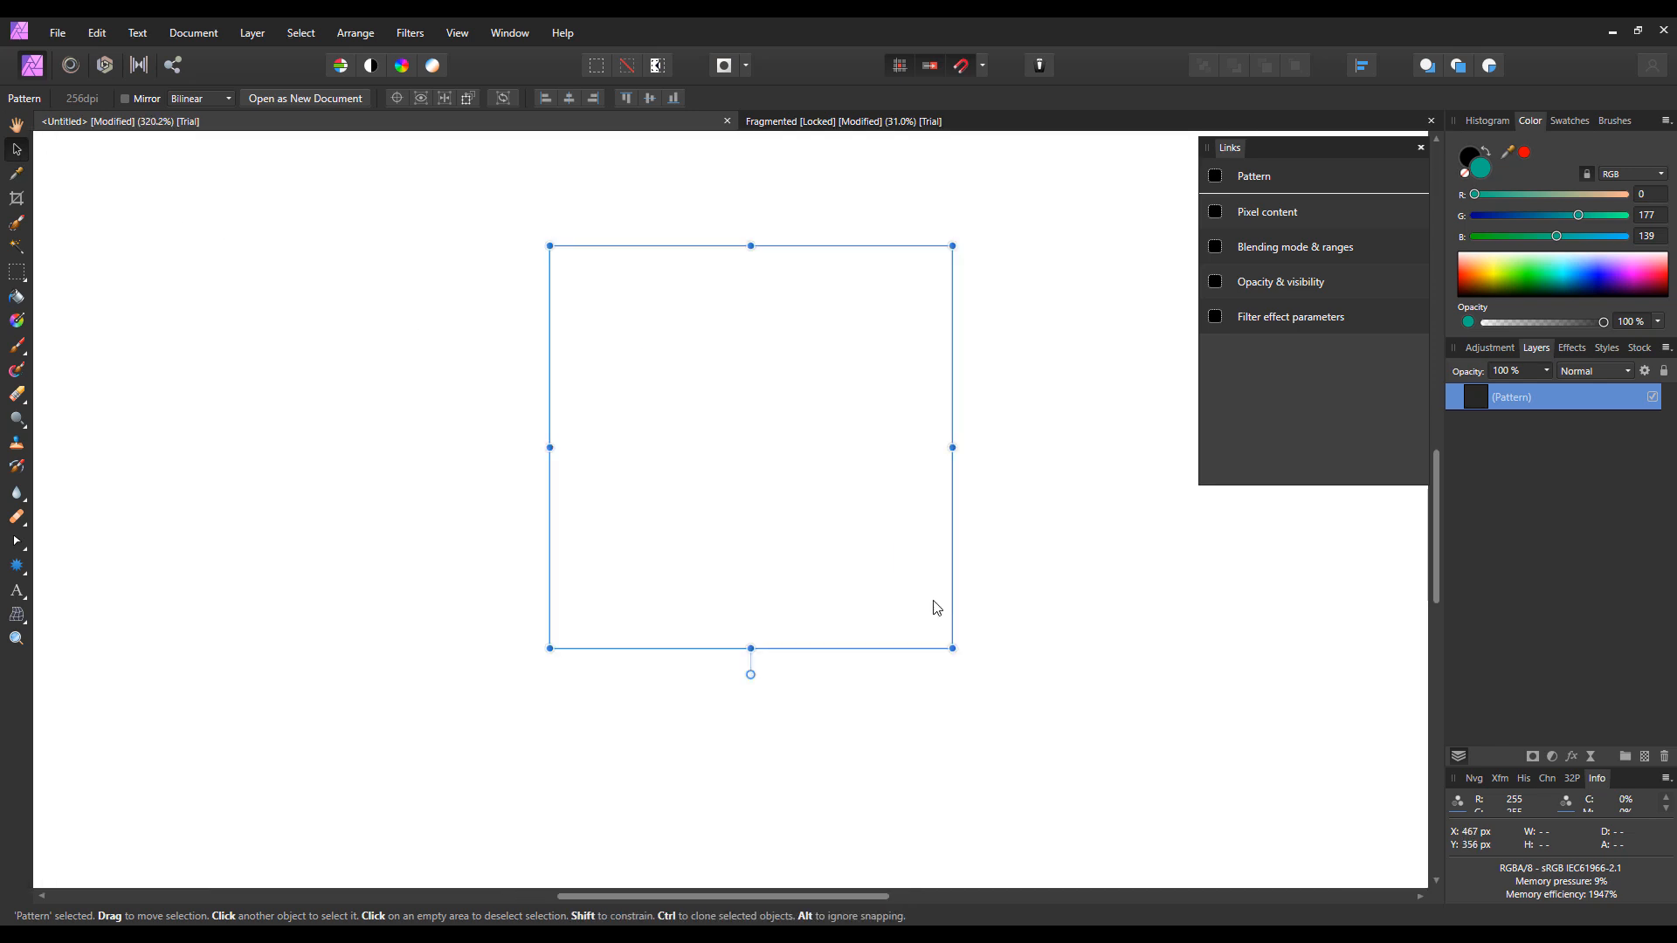
{"action": "key", "text": "b"}
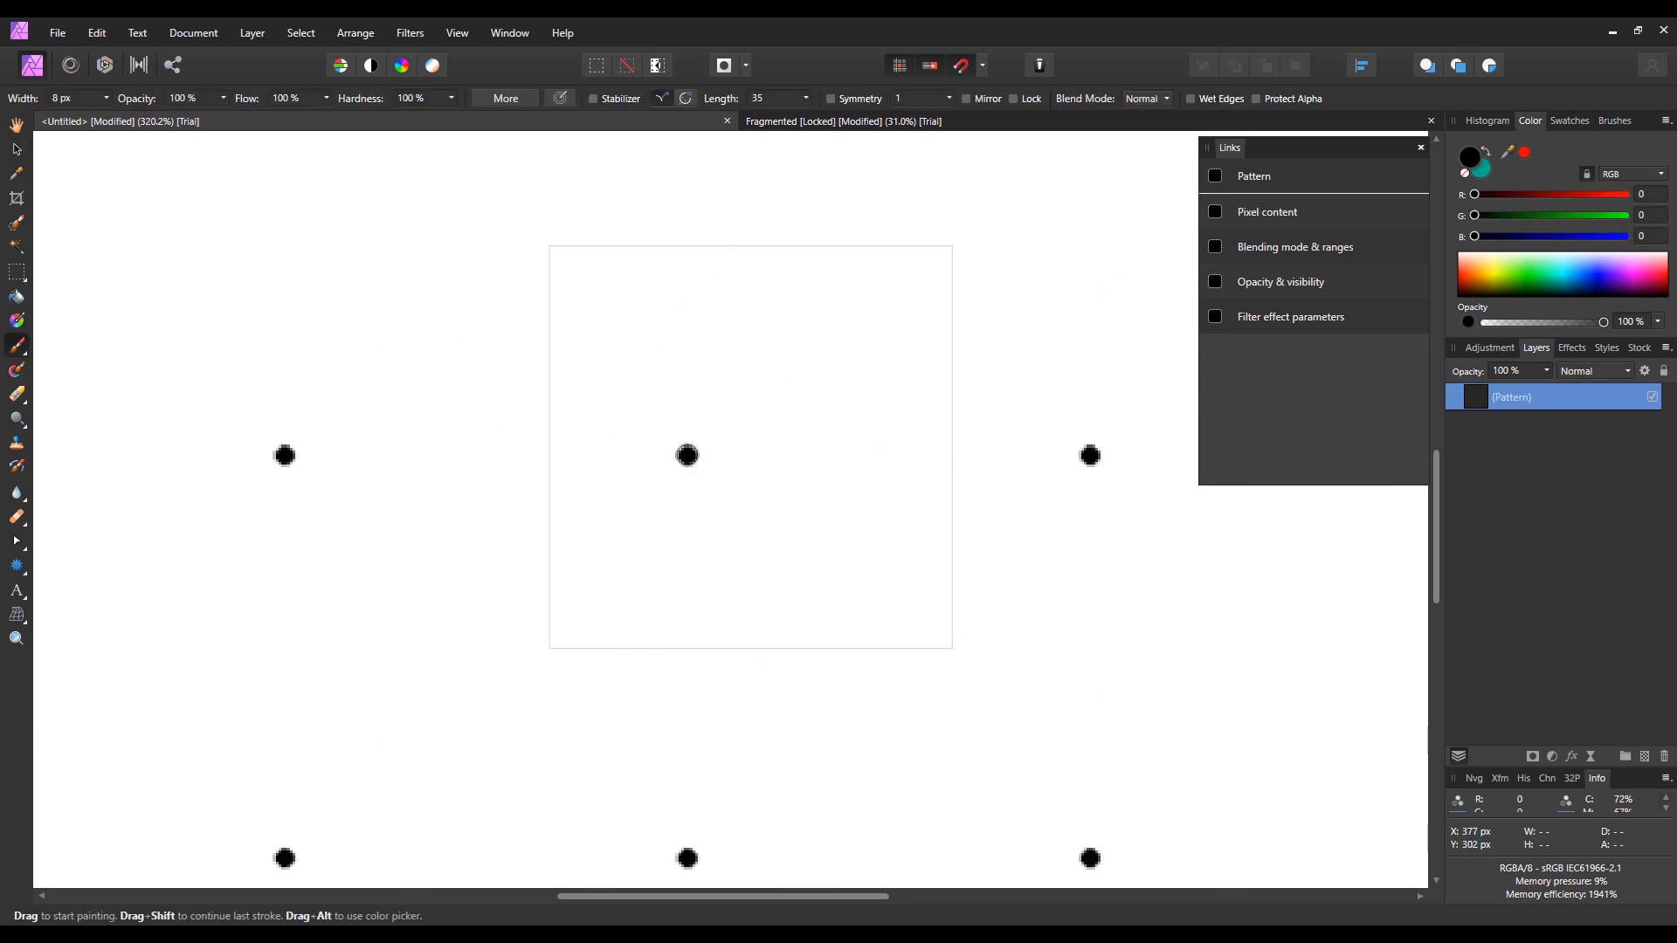
{"action": "key", "text": "bracketright"}
{"action": "key", "text": "bracketright"}
{"action": "key", "text": "bracketright"}
{"action": "key", "text": "bracketright"}
{"action": "key", "text": "bracketright"}
{"action": "key", "text": "bracketright"}
{"action": "key", "text": "bracketright"}
{"action": "key", "text": "bracketright"}
{"action": "key", "text": "bracketright"}
{"action": "key", "text": "bracketright"}
{"action": "key", "text": "bracketright"}
{"action": "key", "text": "bracketright"}
{"action": "key", "text": "bracketright"}
{"action": "key", "text": "bracketright"}
{"action": "key", "text": "bracketright"}
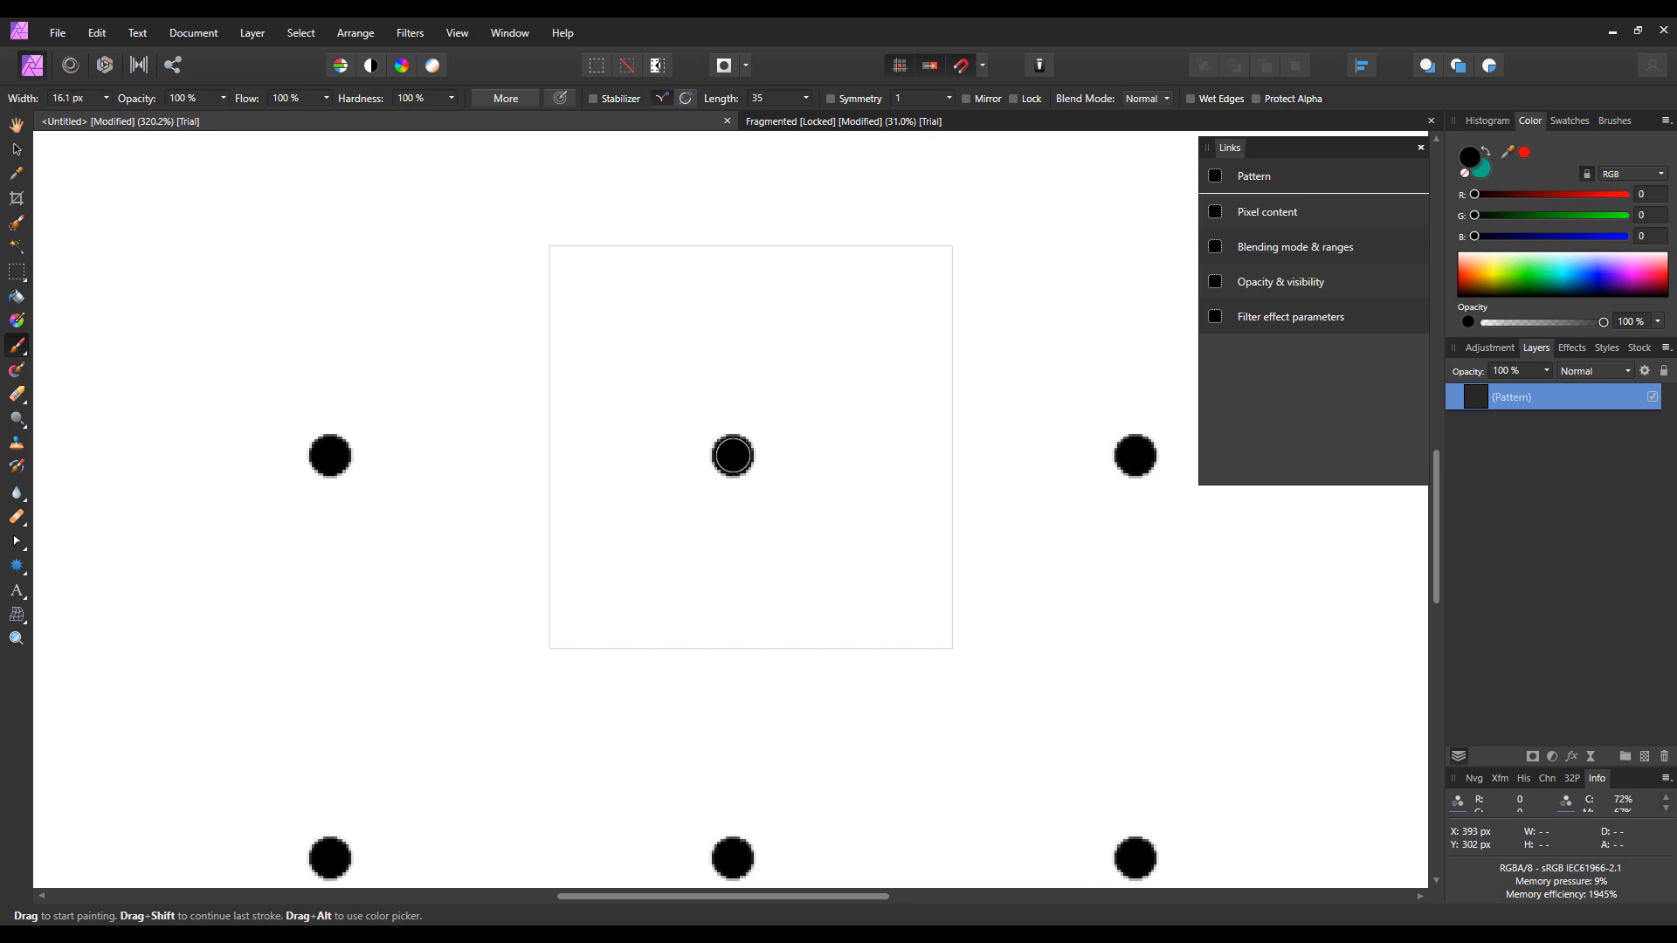
{"action": "key", "text": "bracketright"}
{"action": "key", "text": "bracketright"}
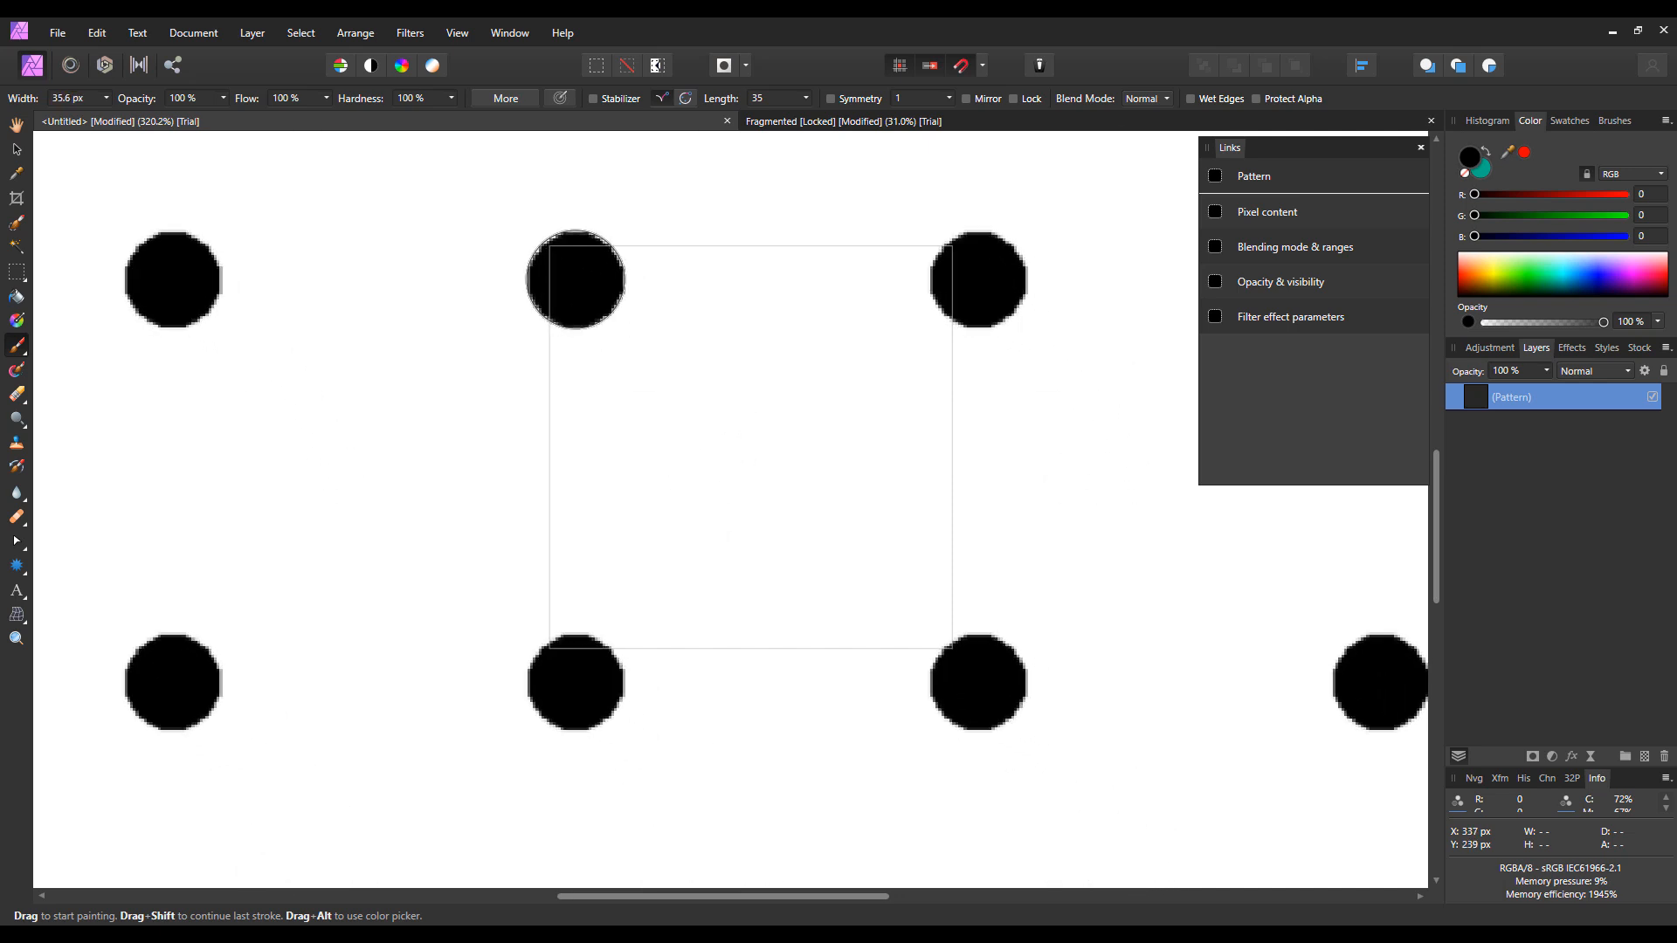
{"action": "mouse_move", "coordinate": [578, 283]}
{"action": "left_mouse_down"}
{"action": "mouse_move", "coordinate": [830, 551]}
{"action": "mouse_move", "coordinate": [958, 647]}
{"action": "left_mouse_up"}
{"action": "left_click", "coordinate": [799, 474]}
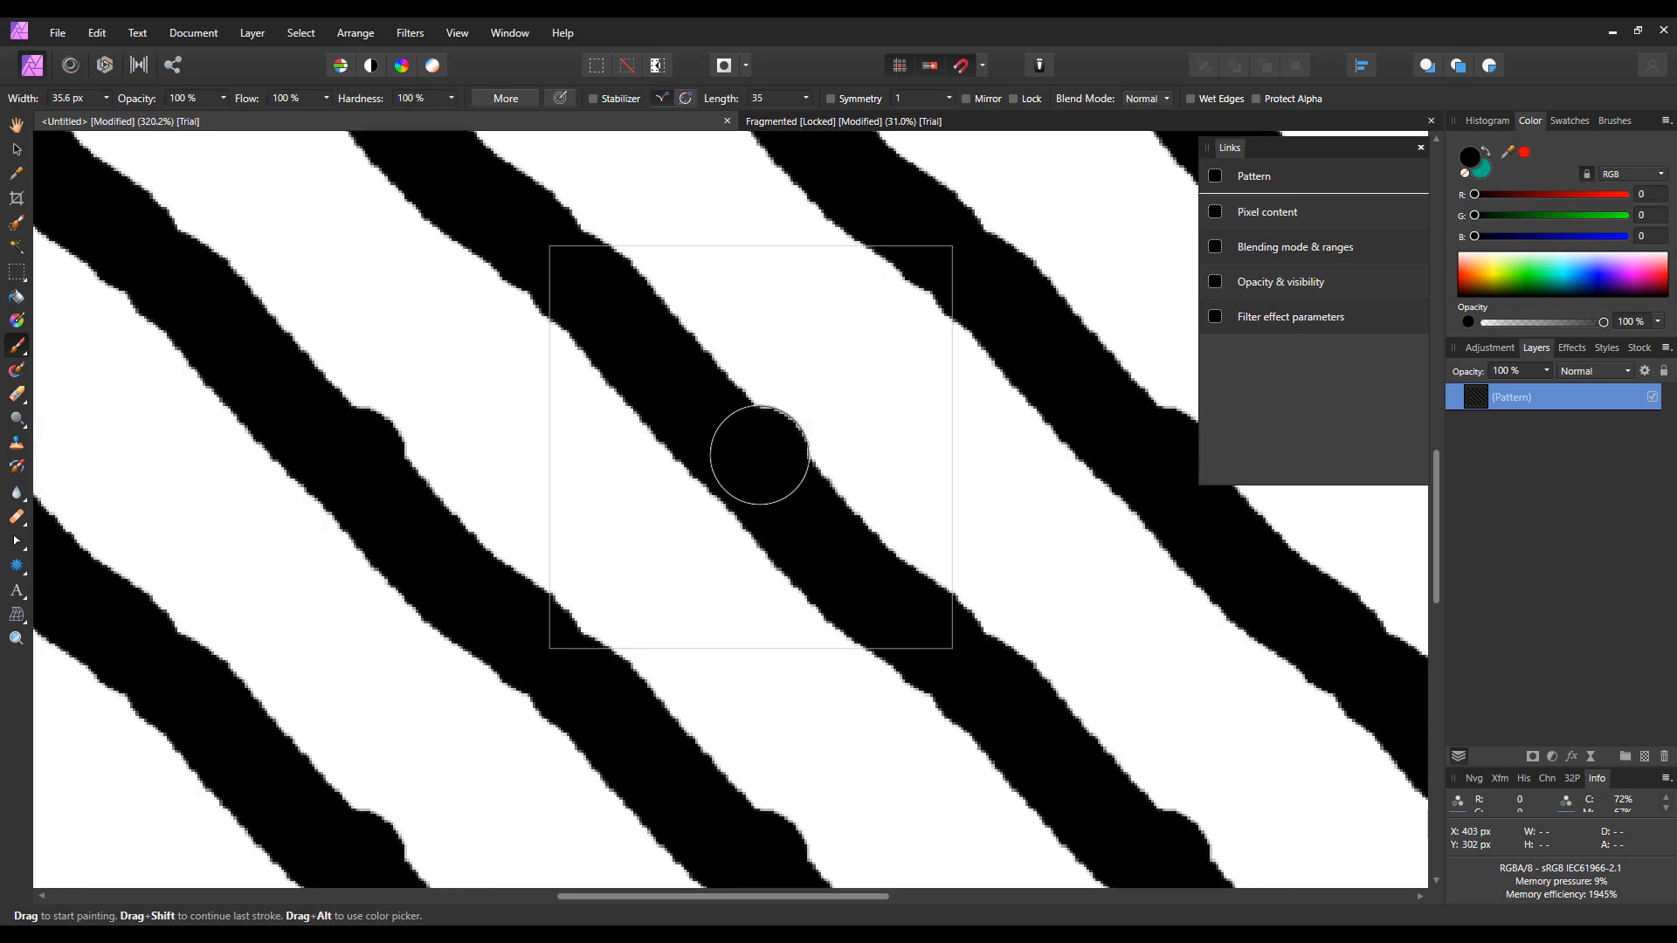
Paint crossing diagonal strokes to form a diamond lattice and add a black dot inside the diamond on the tile's right edge
{"action": "mouse_move", "coordinate": [764, 442]}
{"action": "left_mouse_down"}
{"action": "mouse_move", "coordinate": [929, 259]}
{"action": "mouse_move", "coordinate": [827, 401]}
{"action": "mouse_move", "coordinate": [840, 454]}
{"action": "left_mouse_up"}
{"action": "scroll", "coordinate": [839, 454], "scroll_direction": "down", "scroll_amount": 5}
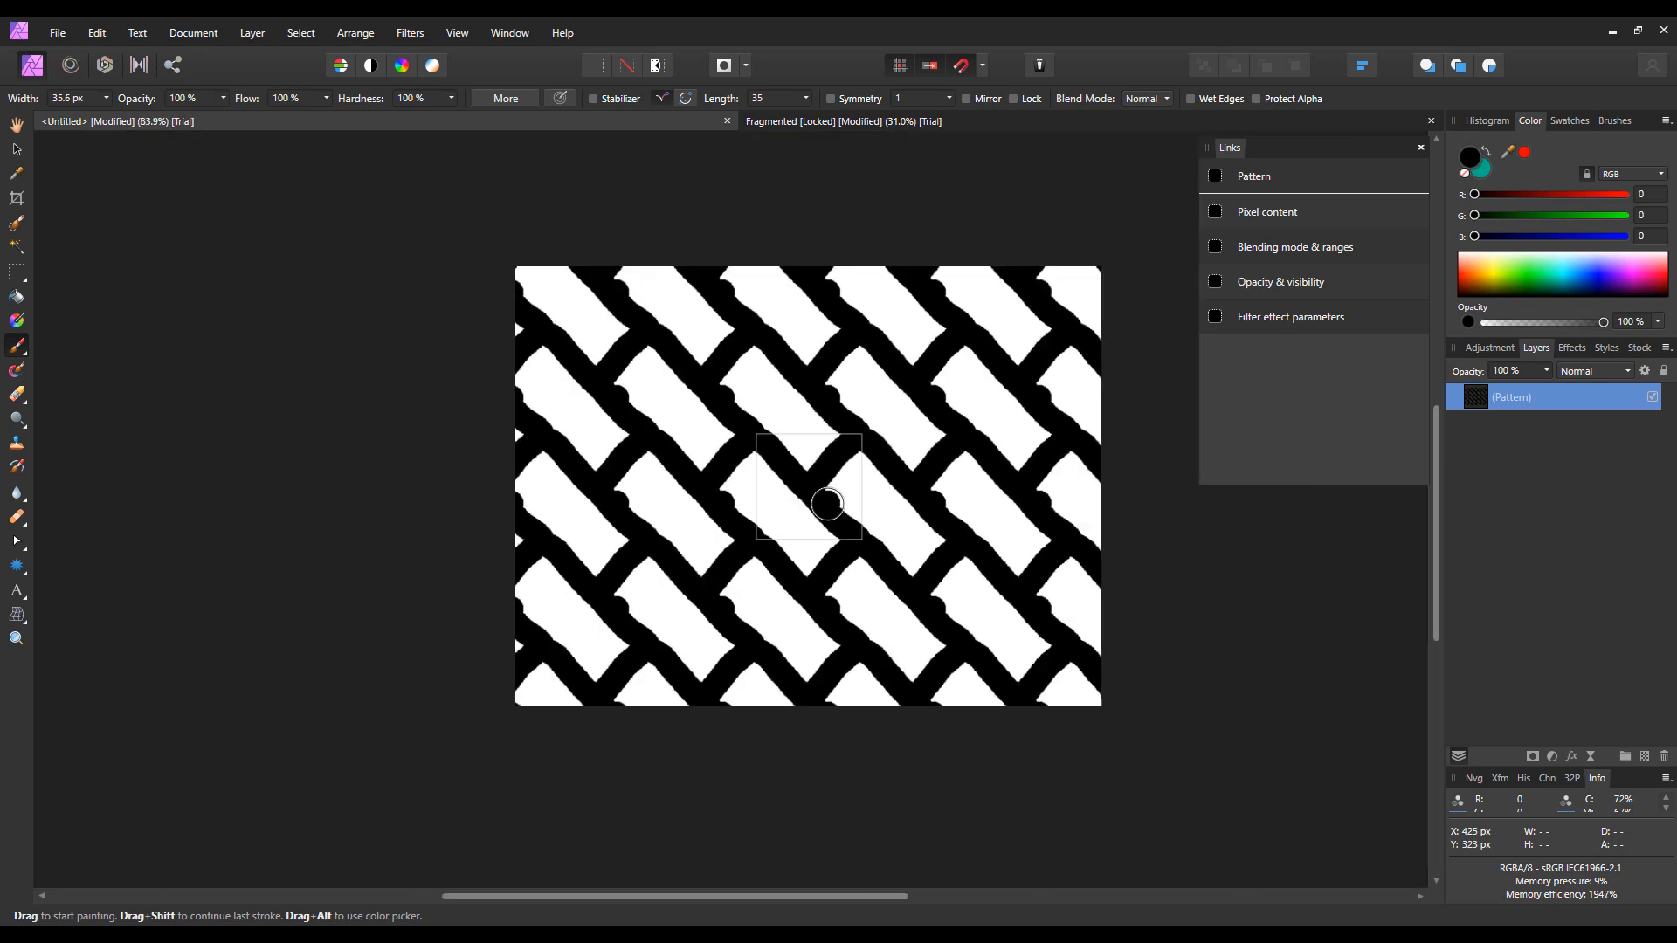
{"action": "scroll", "coordinate": [827, 493], "scroll_direction": "up", "scroll_amount": 4}
{"action": "scroll", "coordinate": [776, 483], "scroll_direction": "up", "scroll_amount": 2}
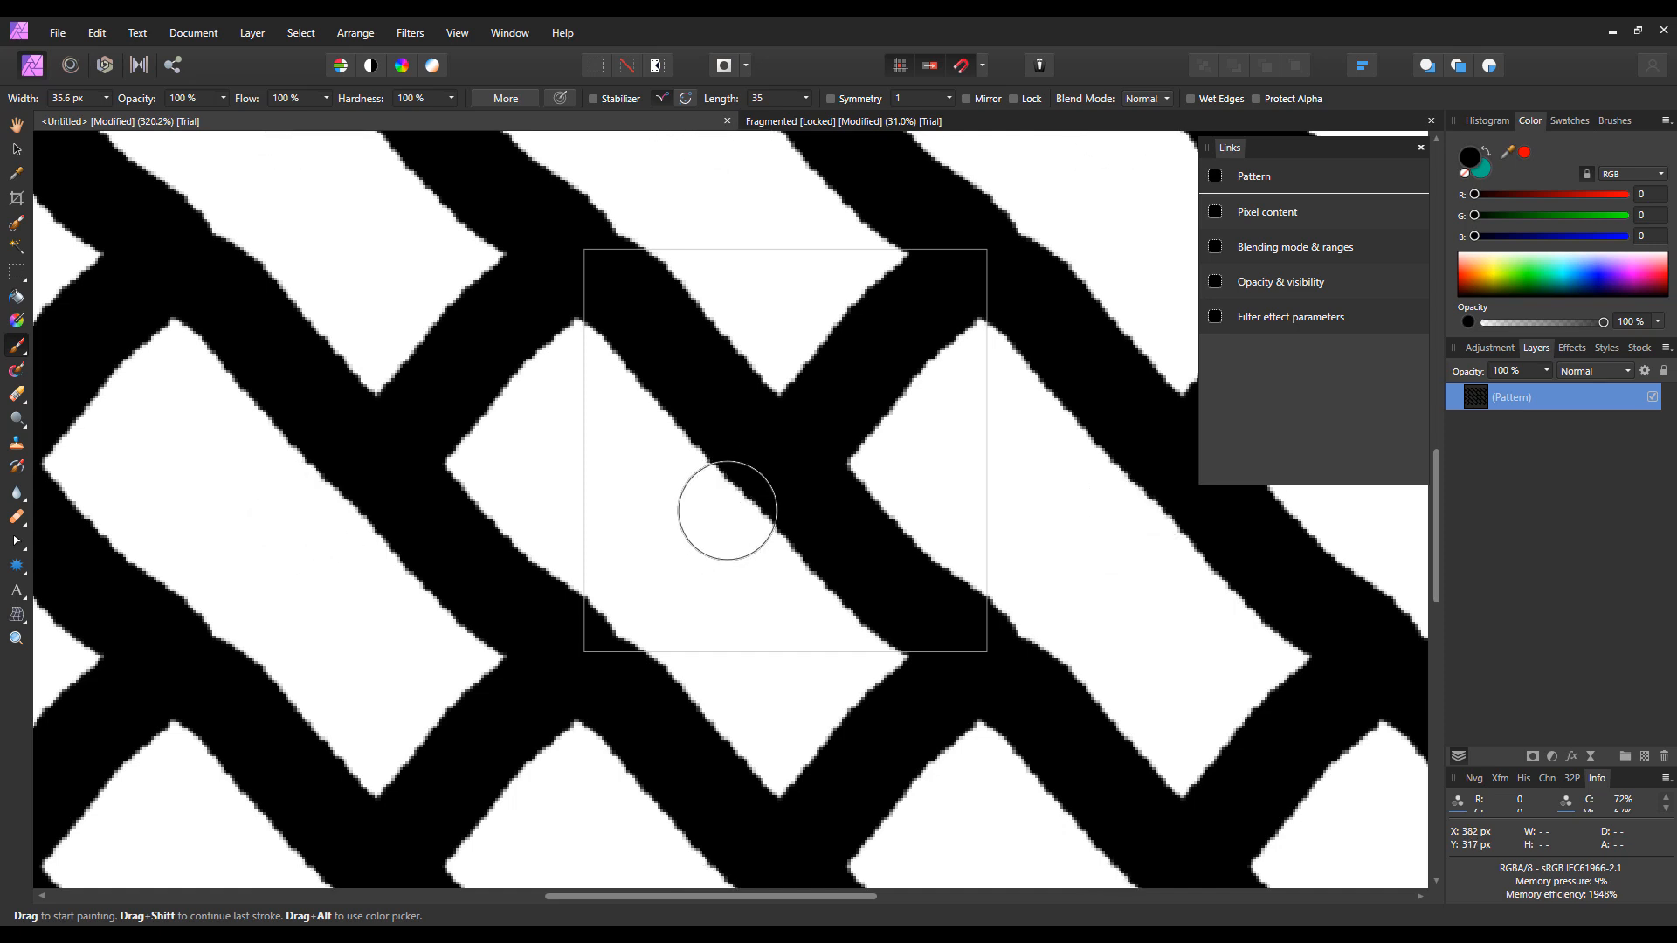
{"action": "mouse_move", "coordinate": [758, 480]}
{"action": "left_mouse_down"}
{"action": "mouse_move", "coordinate": [603, 629]}
{"action": "mouse_move", "coordinate": [636, 595]}
{"action": "left_mouse_up"}
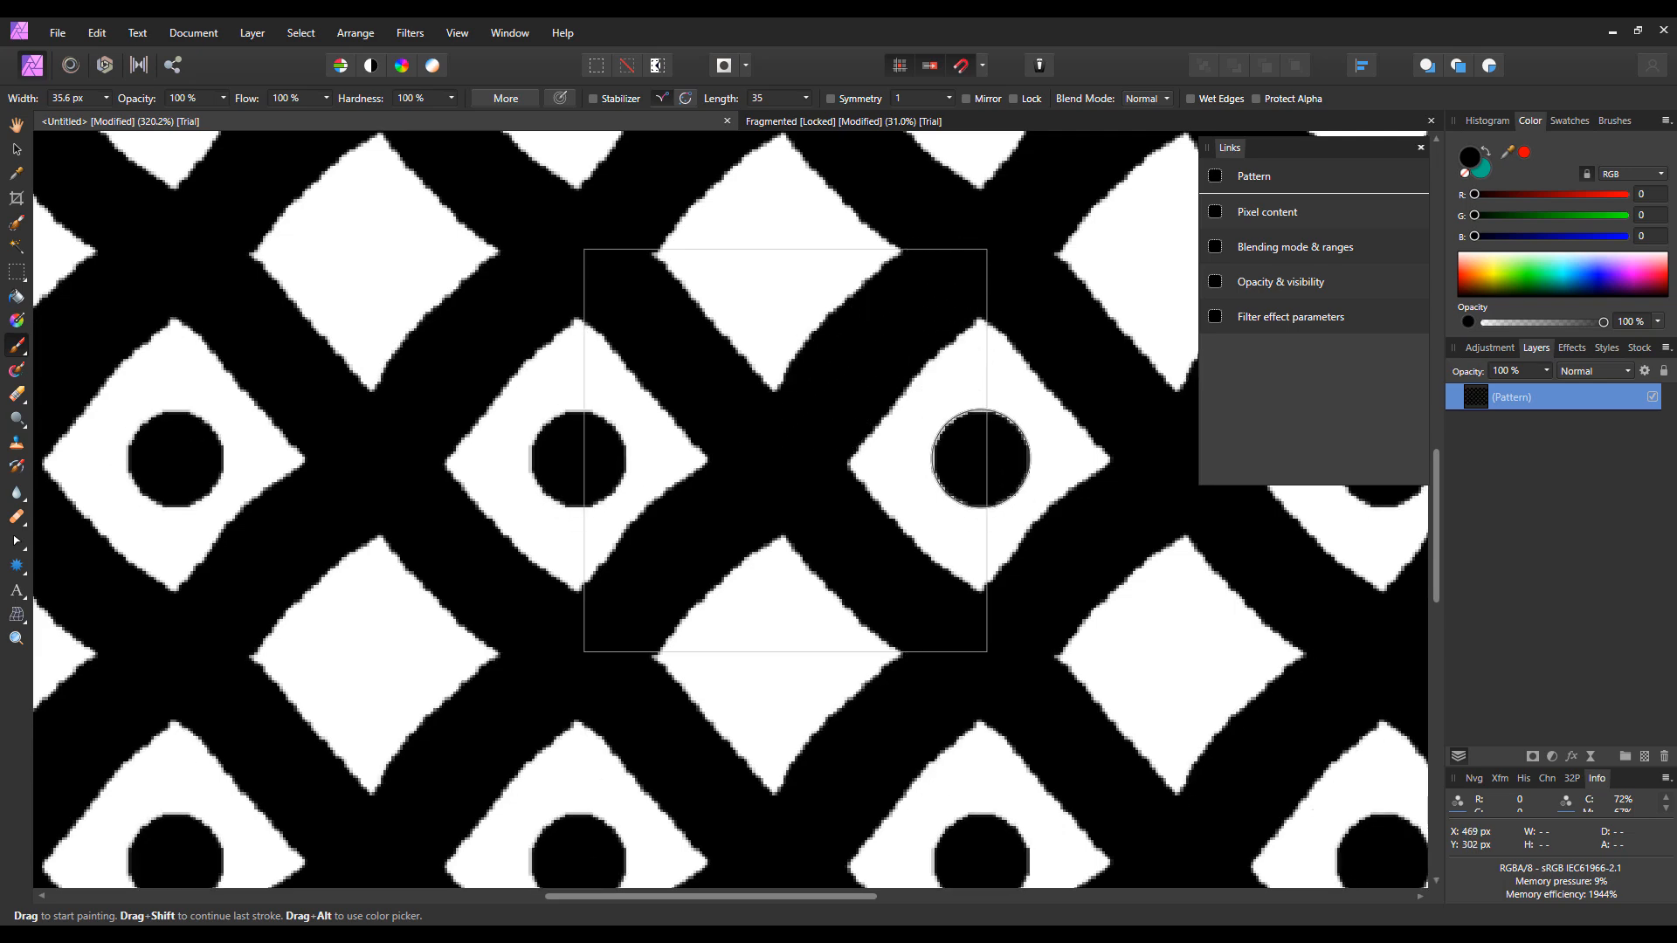
{"action": "left_click", "coordinate": [981, 459]}
{"action": "scroll", "coordinate": [485, 654], "scroll_direction": "down", "scroll_amount": 5}
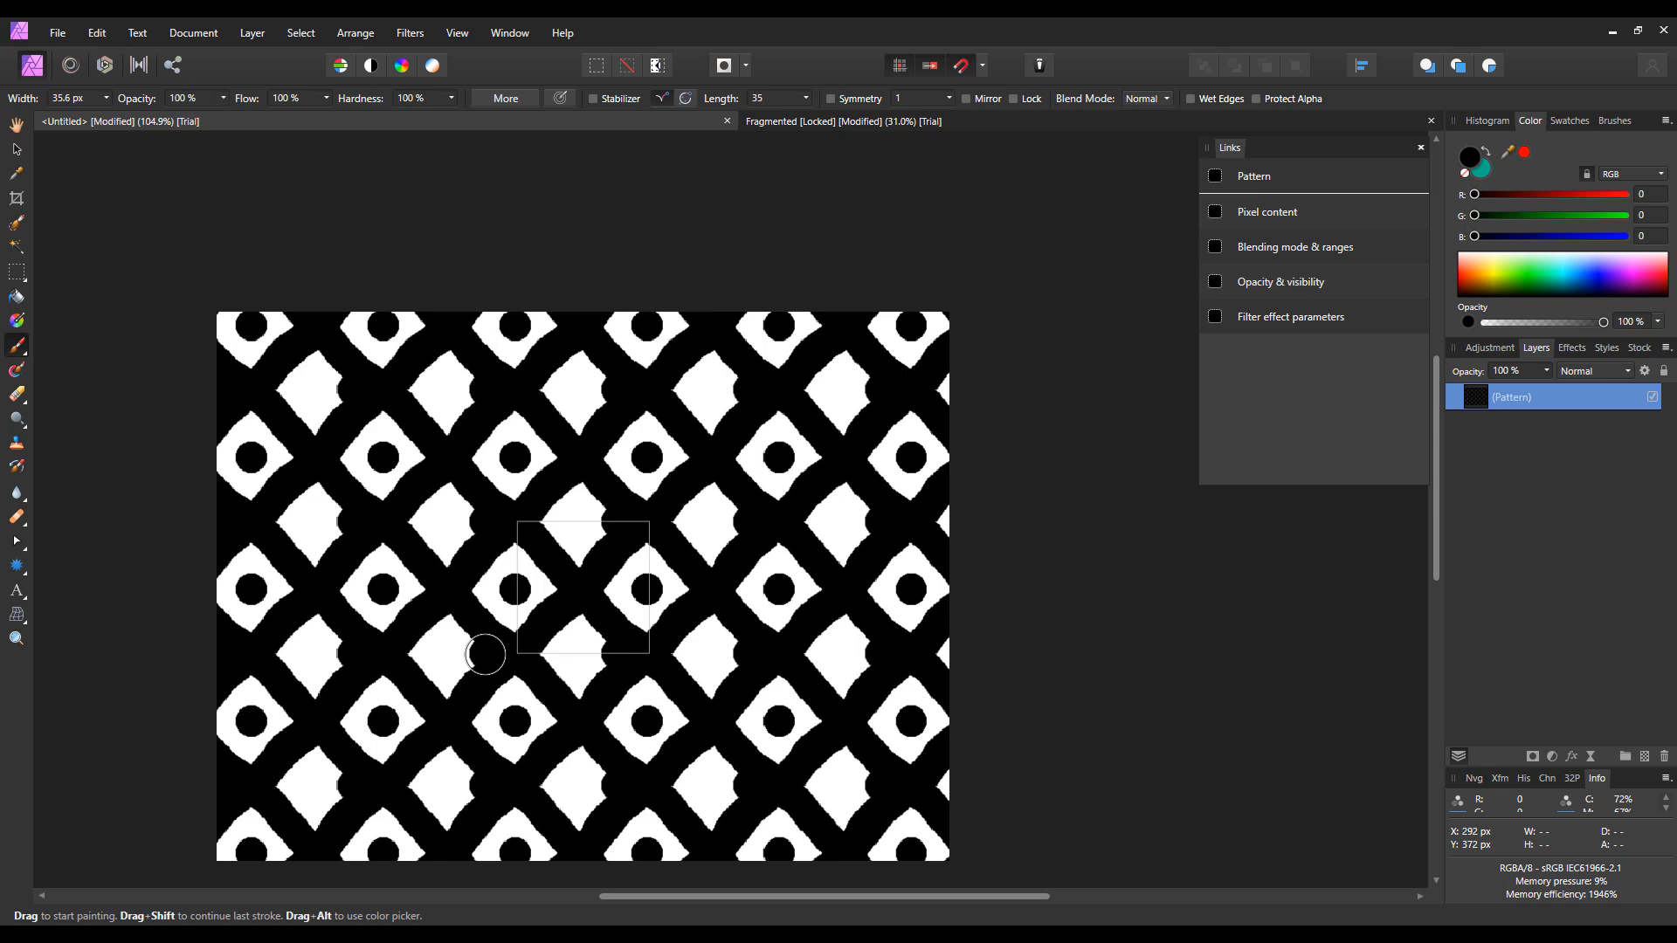
Scale the painted pattern tile down around its centre to 1536 dpi for a much denser repeat, and inspect the result
{"action": "left_click", "coordinate": [15, 152]}
{"action": "scroll", "coordinate": [579, 531], "scroll_direction": "up", "scroll_amount": 2}
{"action": "scroll", "coordinate": [646, 686], "scroll_direction": "down", "scroll_amount": 3}
{"action": "scroll", "coordinate": [648, 682], "scroll_direction": "up", "scroll_amount": 4}
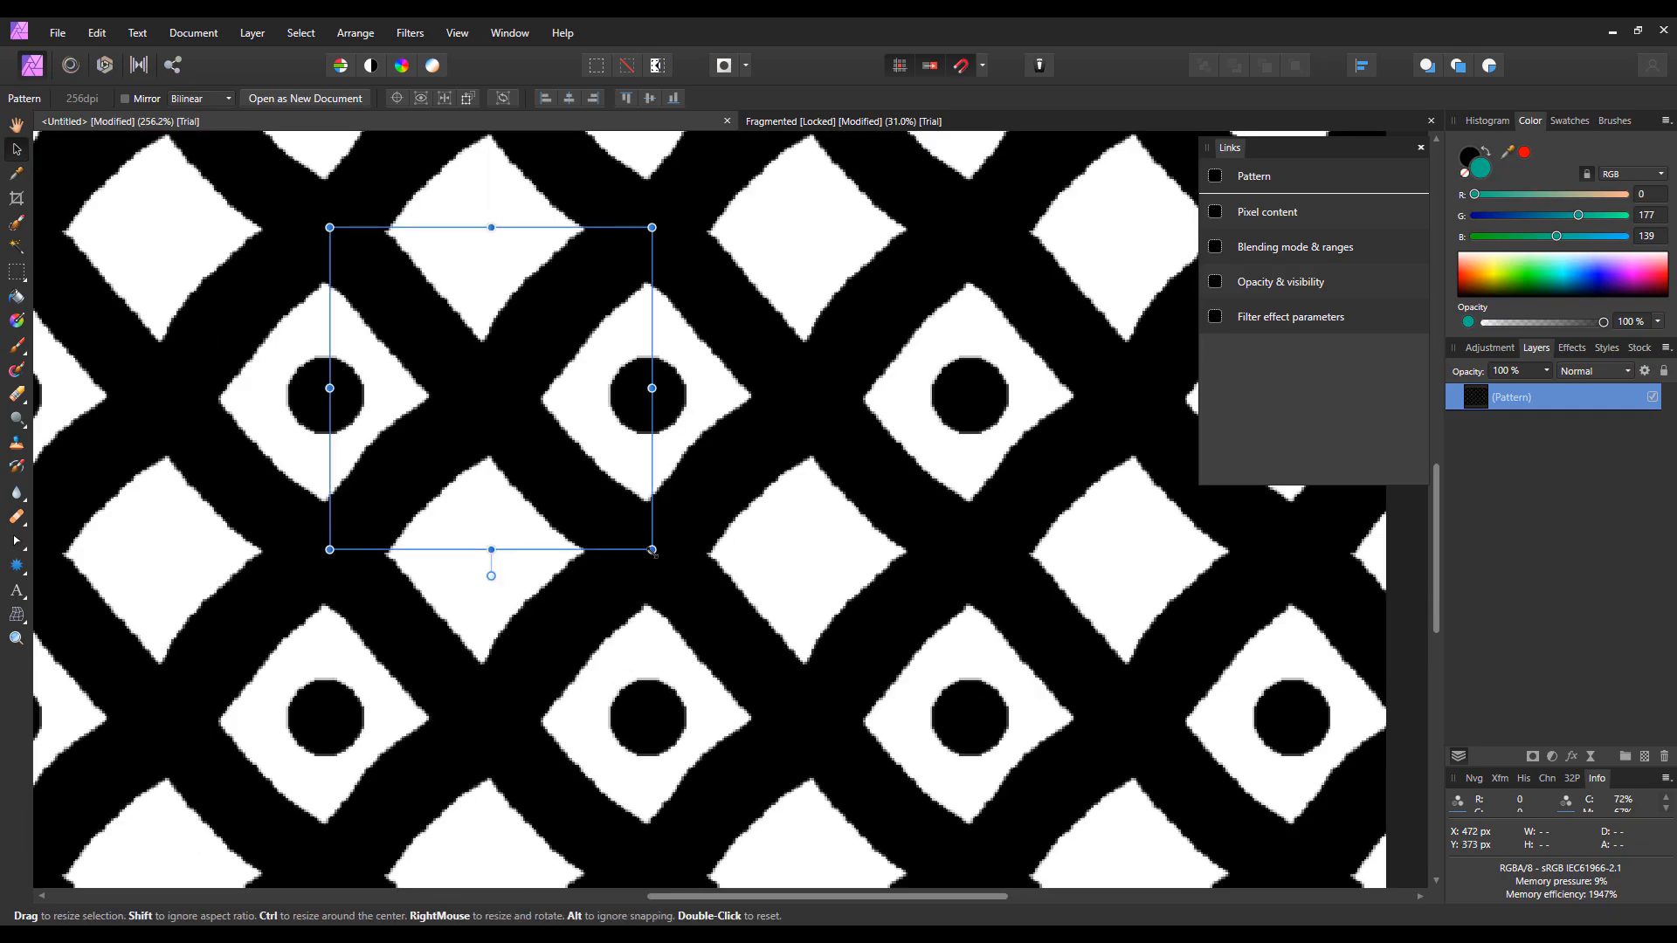
{"action": "left_click_drag", "start_coordinate": [696, 594], "coordinate": [472, 465]}
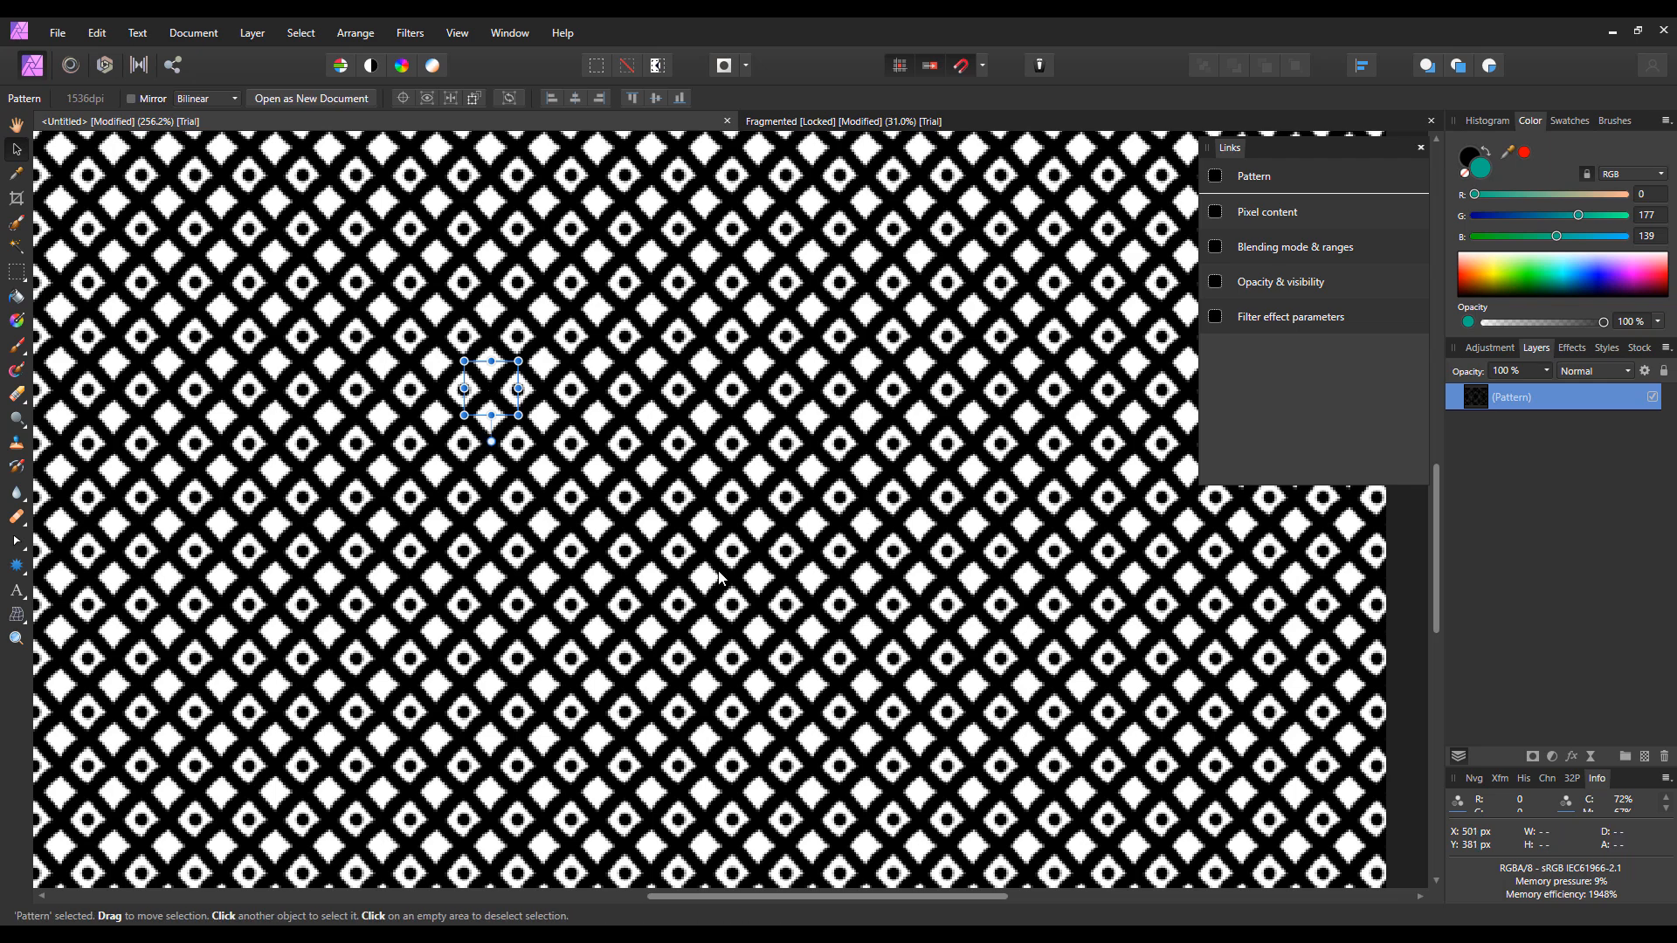
{"action": "scroll", "coordinate": [604, 540], "scroll_direction": "down", "scroll_amount": 3}
{"action": "scroll", "coordinate": [605, 541], "scroll_direction": "up", "scroll_amount": 1}
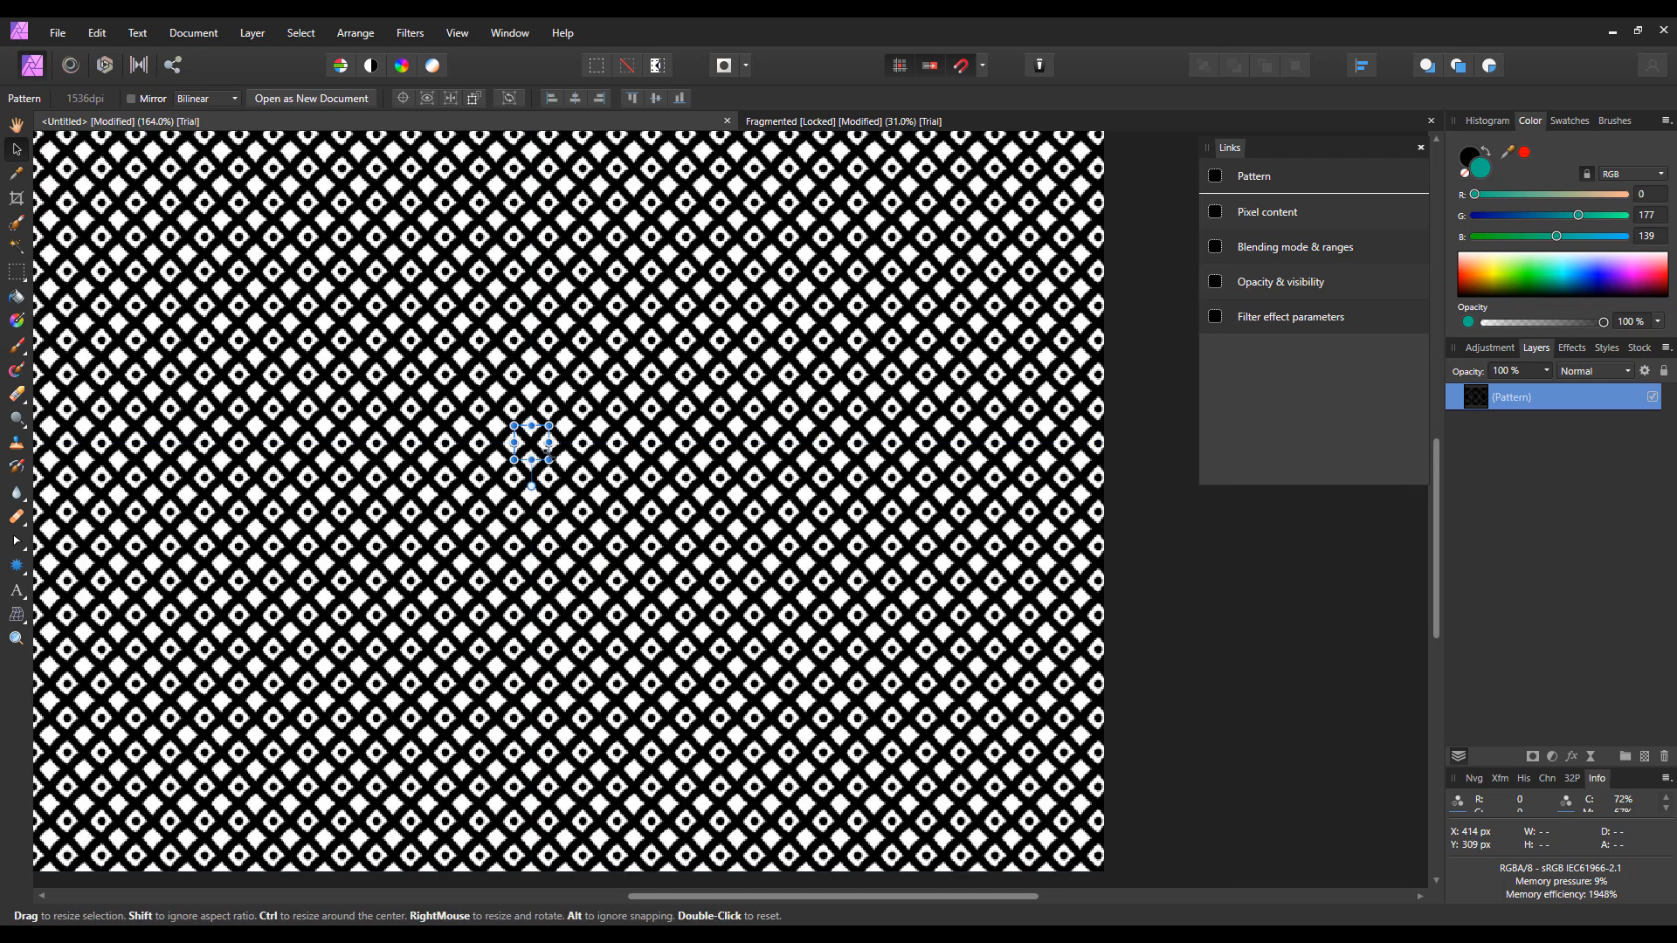
{"action": "scroll", "coordinate": [547, 451], "scroll_direction": "up", "scroll_amount": 2}
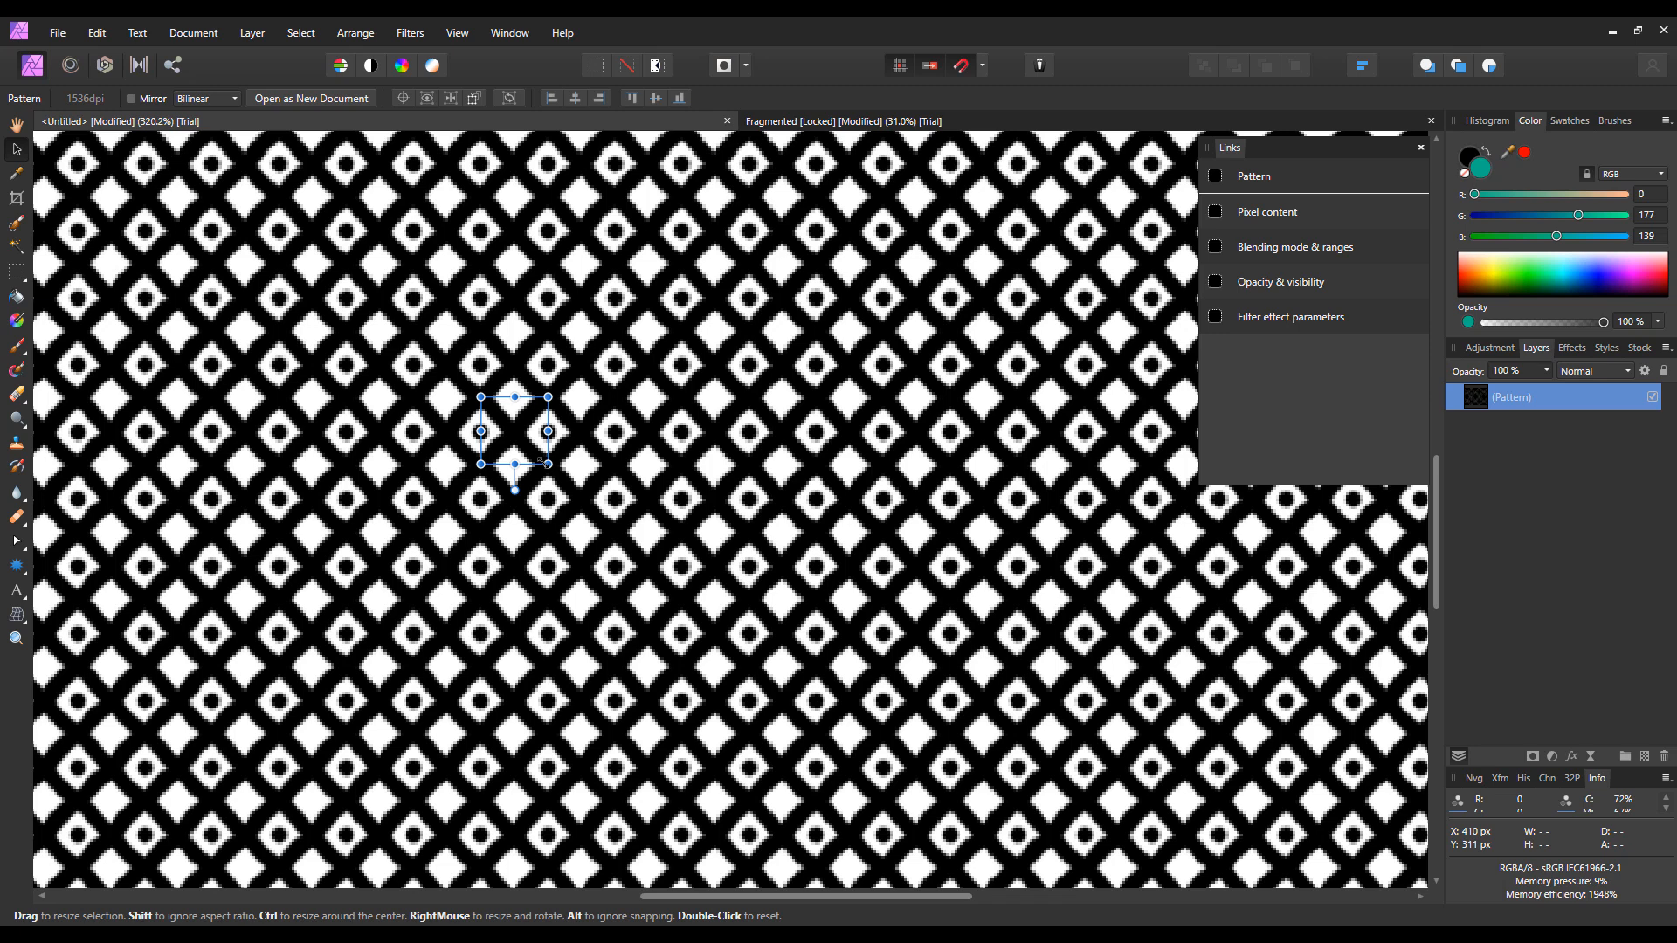
Undo the pattern tile's last scaling and scale the tile down around its centre to 2048 dpi
{"action": "scroll", "coordinate": [521, 463], "scroll_direction": "up", "scroll_amount": 3}
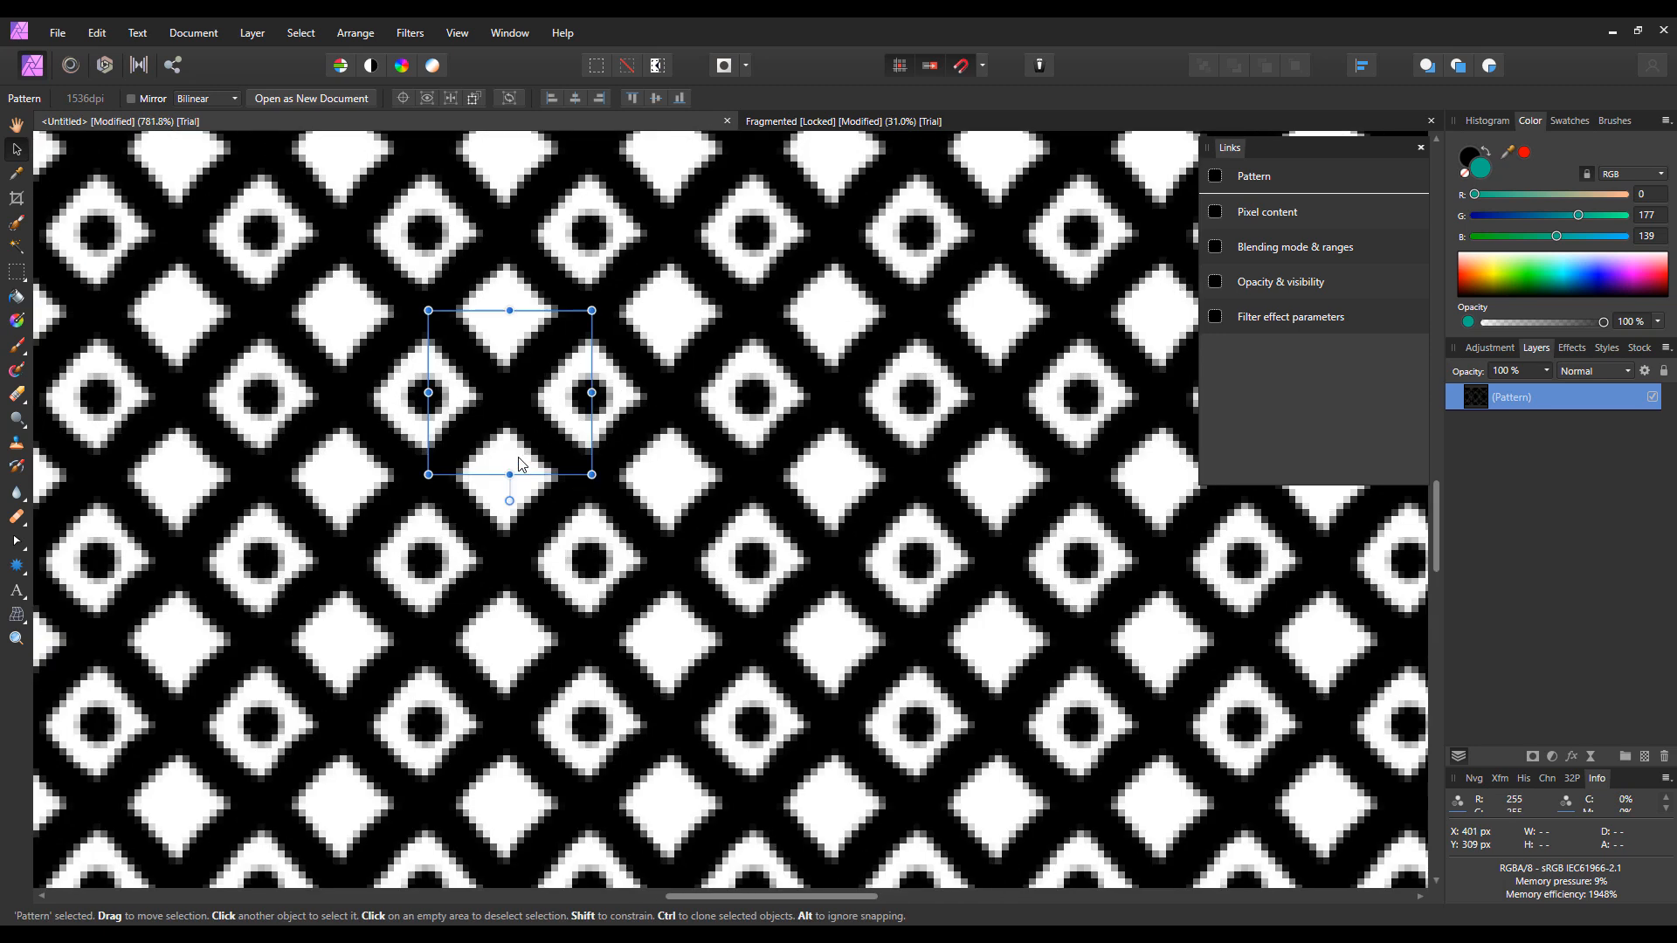
{"action": "scroll", "coordinate": [521, 464], "scroll_direction": "down", "scroll_amount": 4}
{"action": "key", "text": "ctrl+z"}
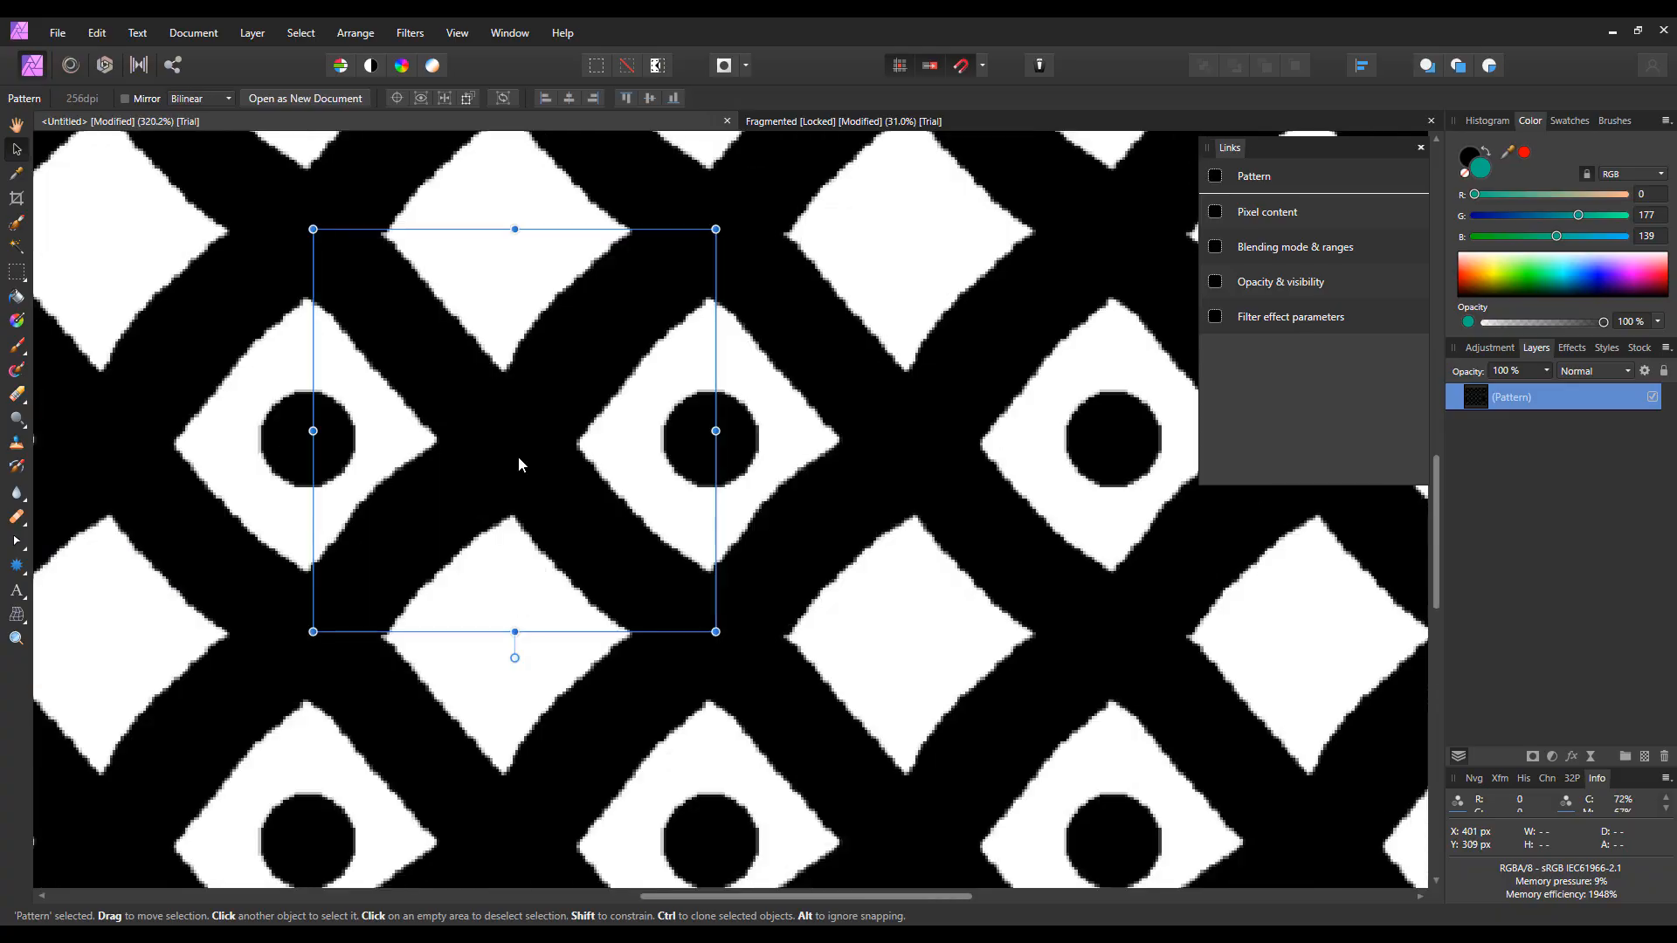
{"action": "left_click_drag", "start_coordinate": [715, 632], "coordinate": [516, 472]}
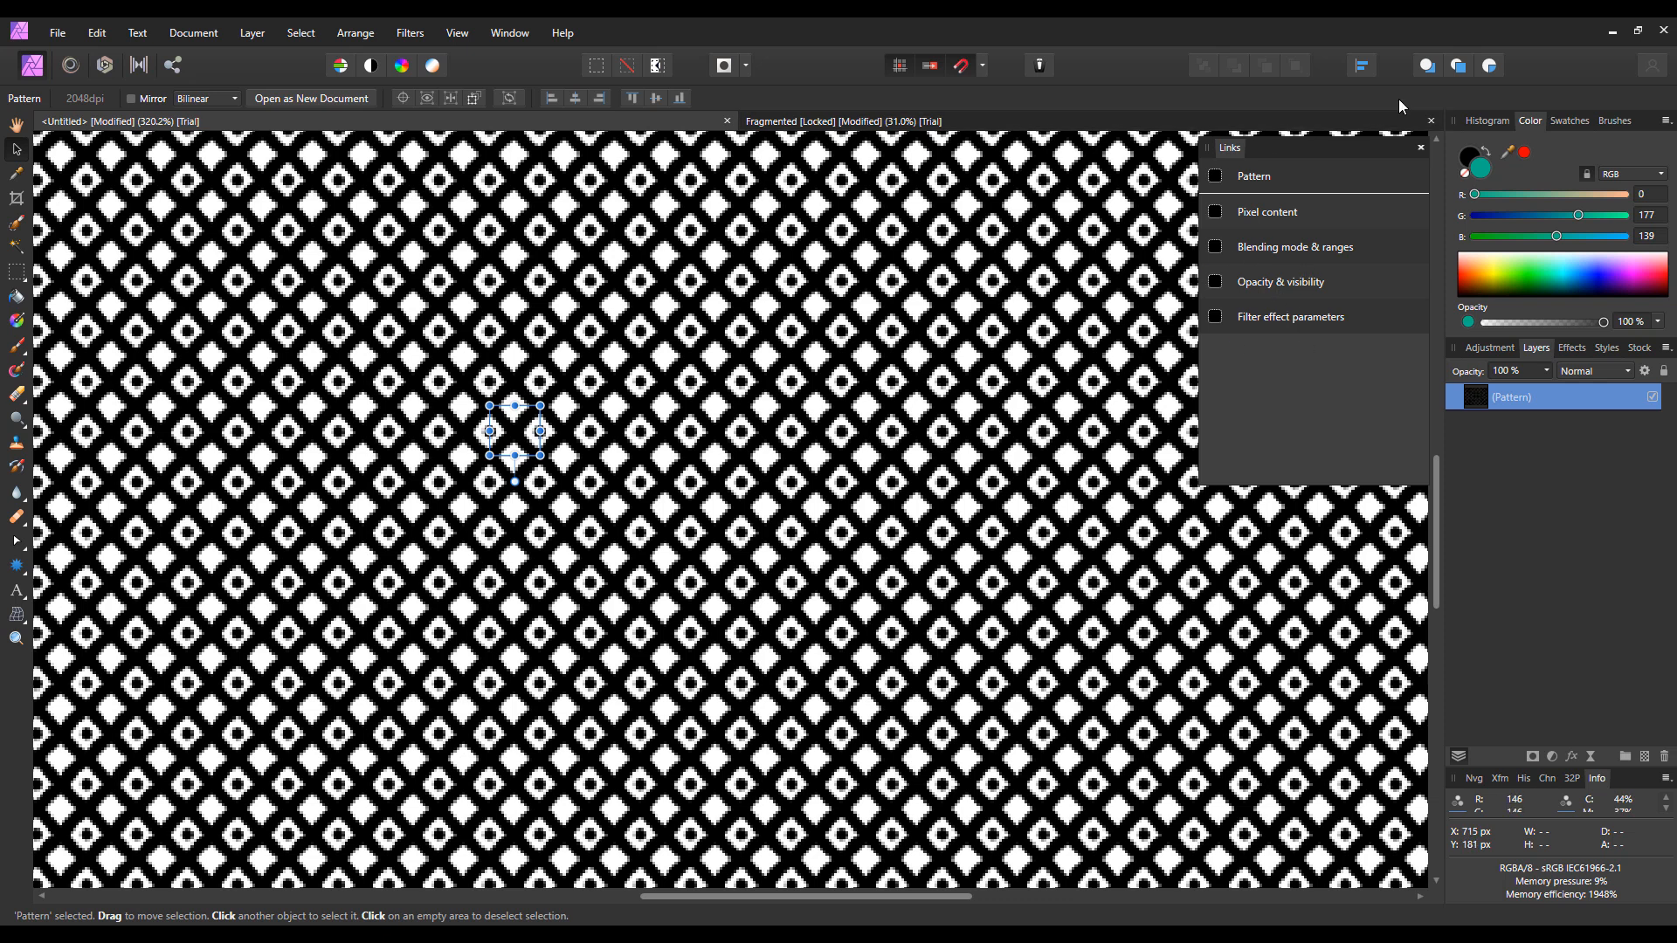
Create a new 800 × 600 px document and search the Unsplash stock photos for "car"
{"action": "left_click", "coordinate": [57, 32]}
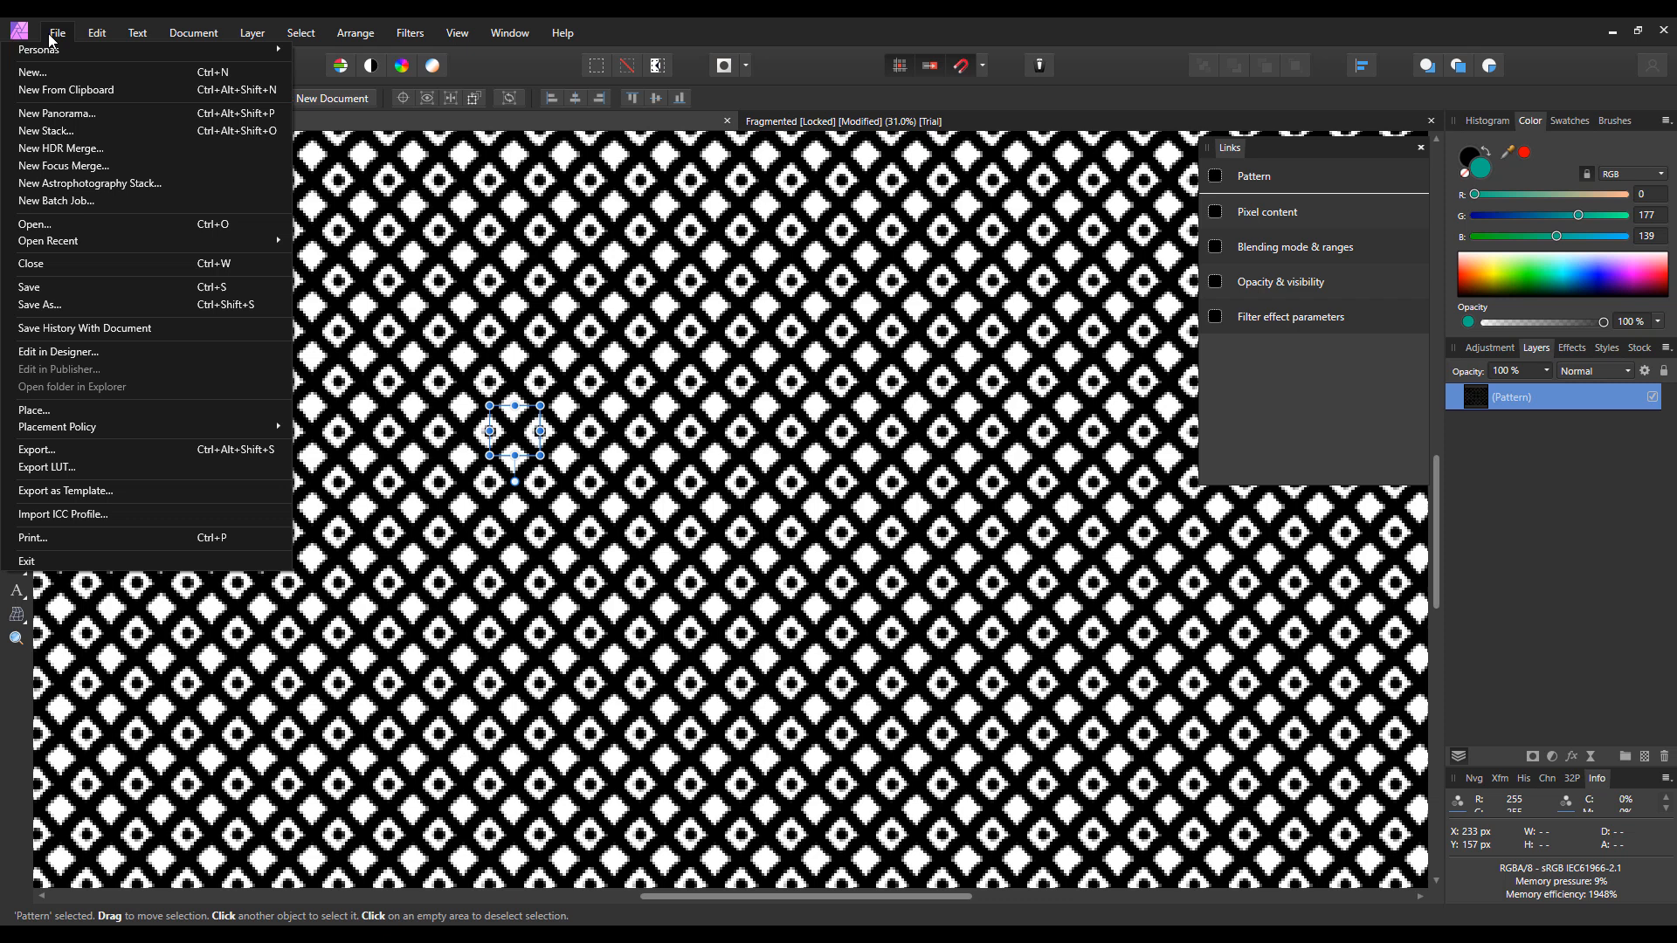
{"action": "left_click", "coordinate": [62, 89]}
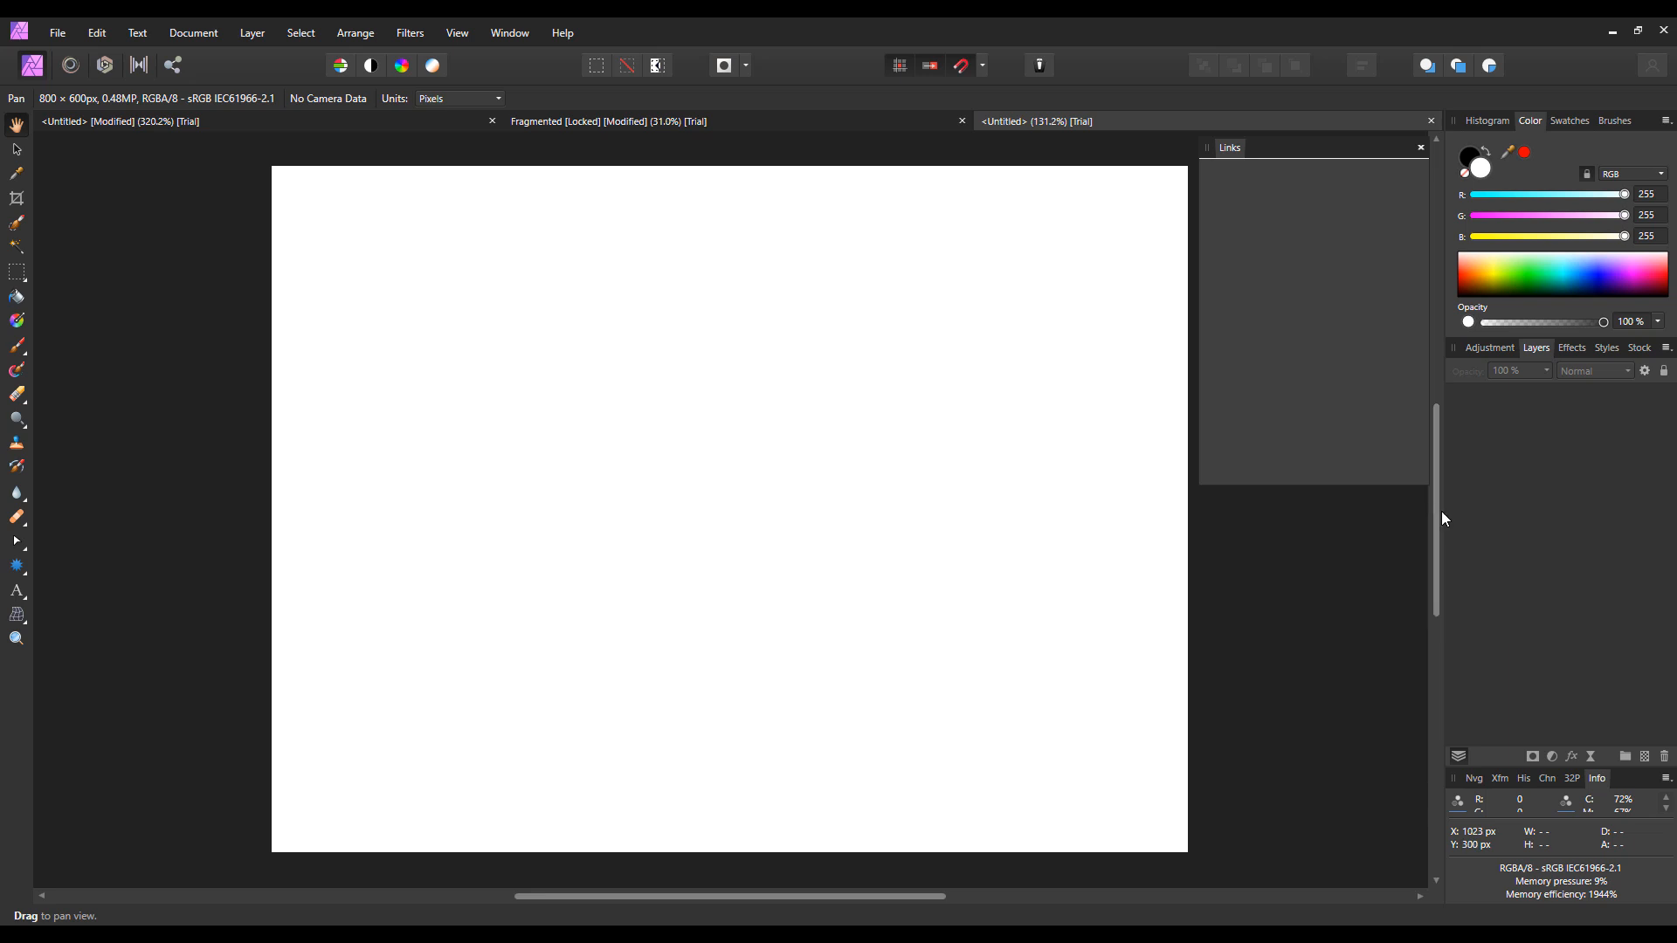
{"action": "left_click", "coordinate": [1639, 347]}
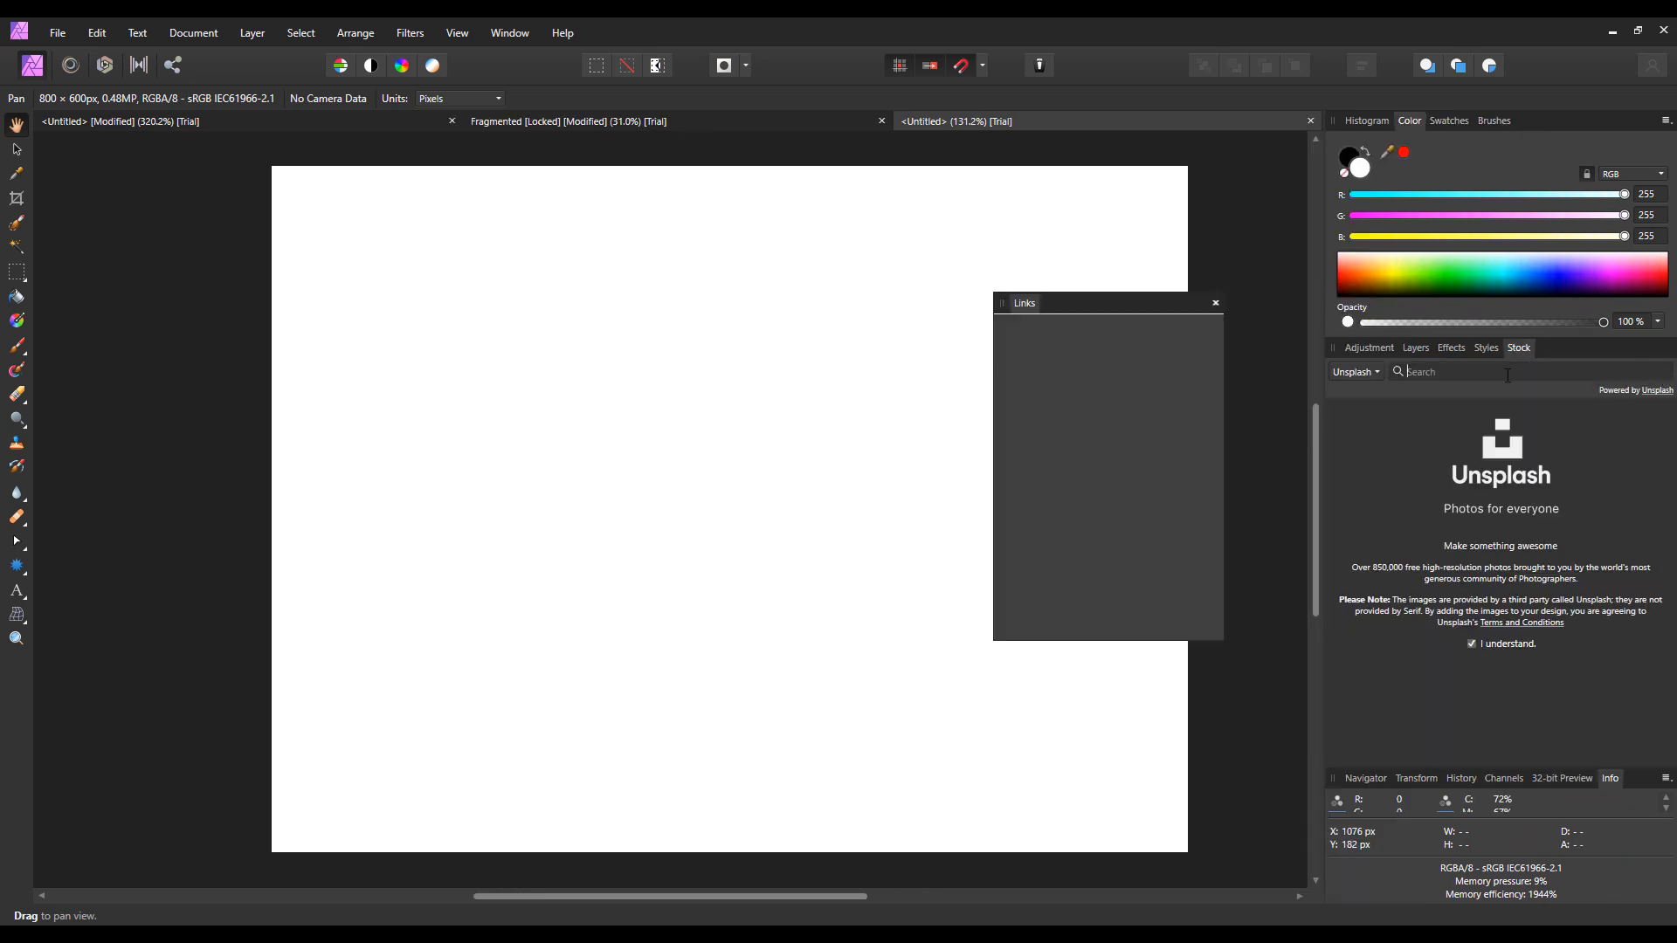
{"action": "type", "text": "car"}
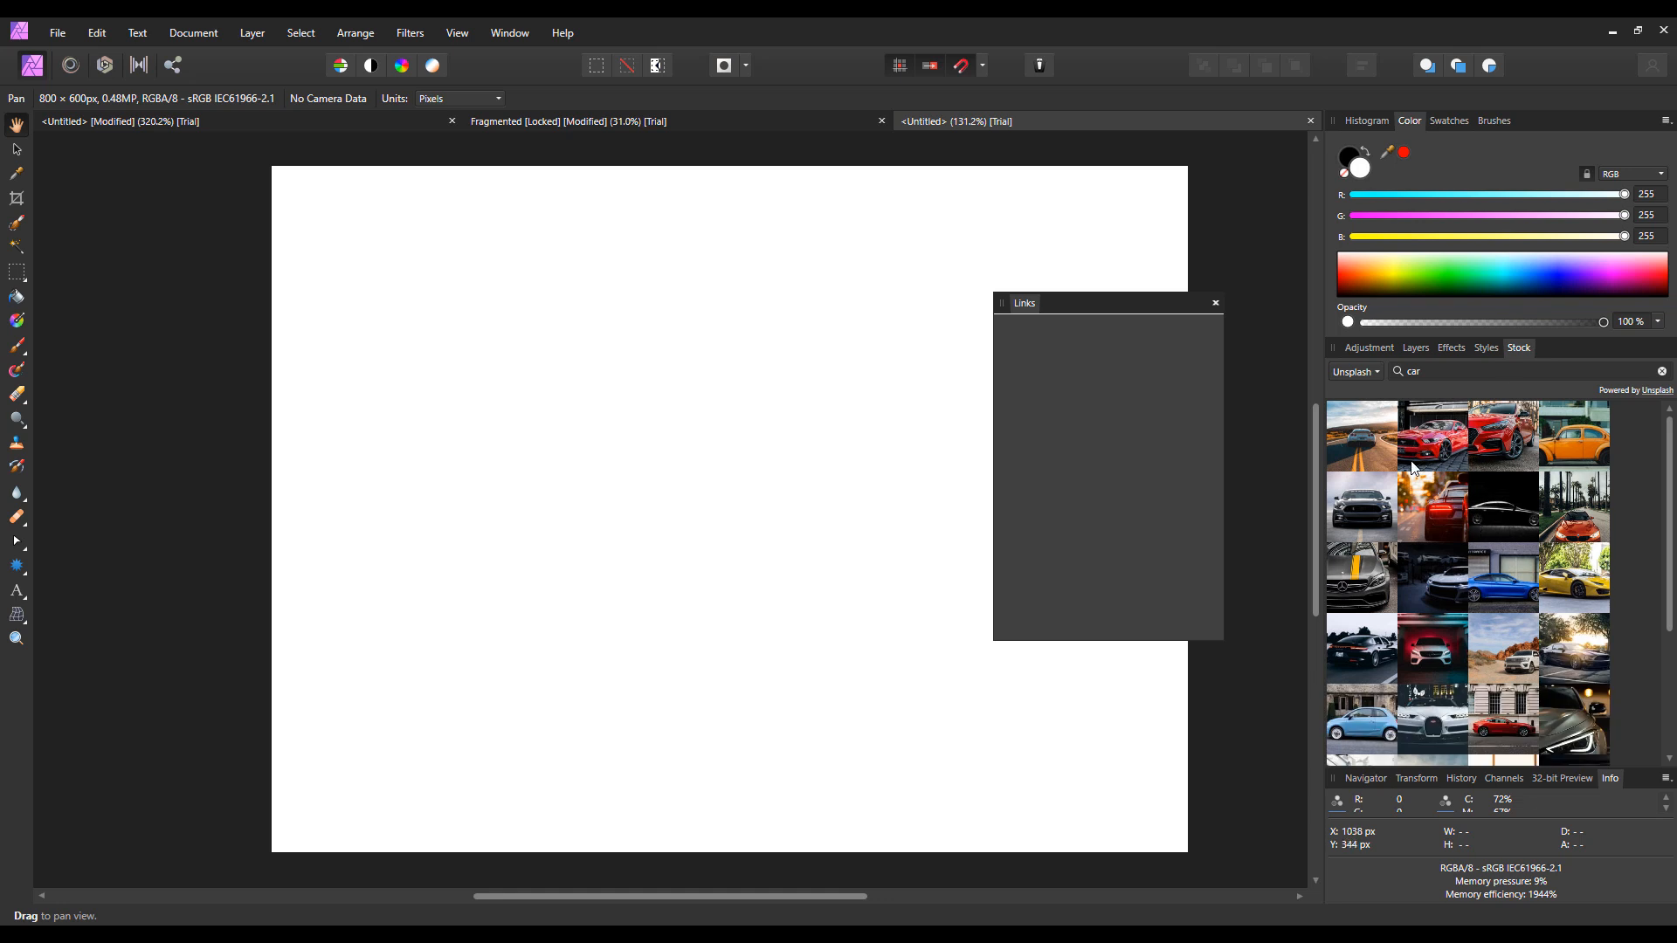
{"action": "left_click", "coordinate": [1355, 374]}
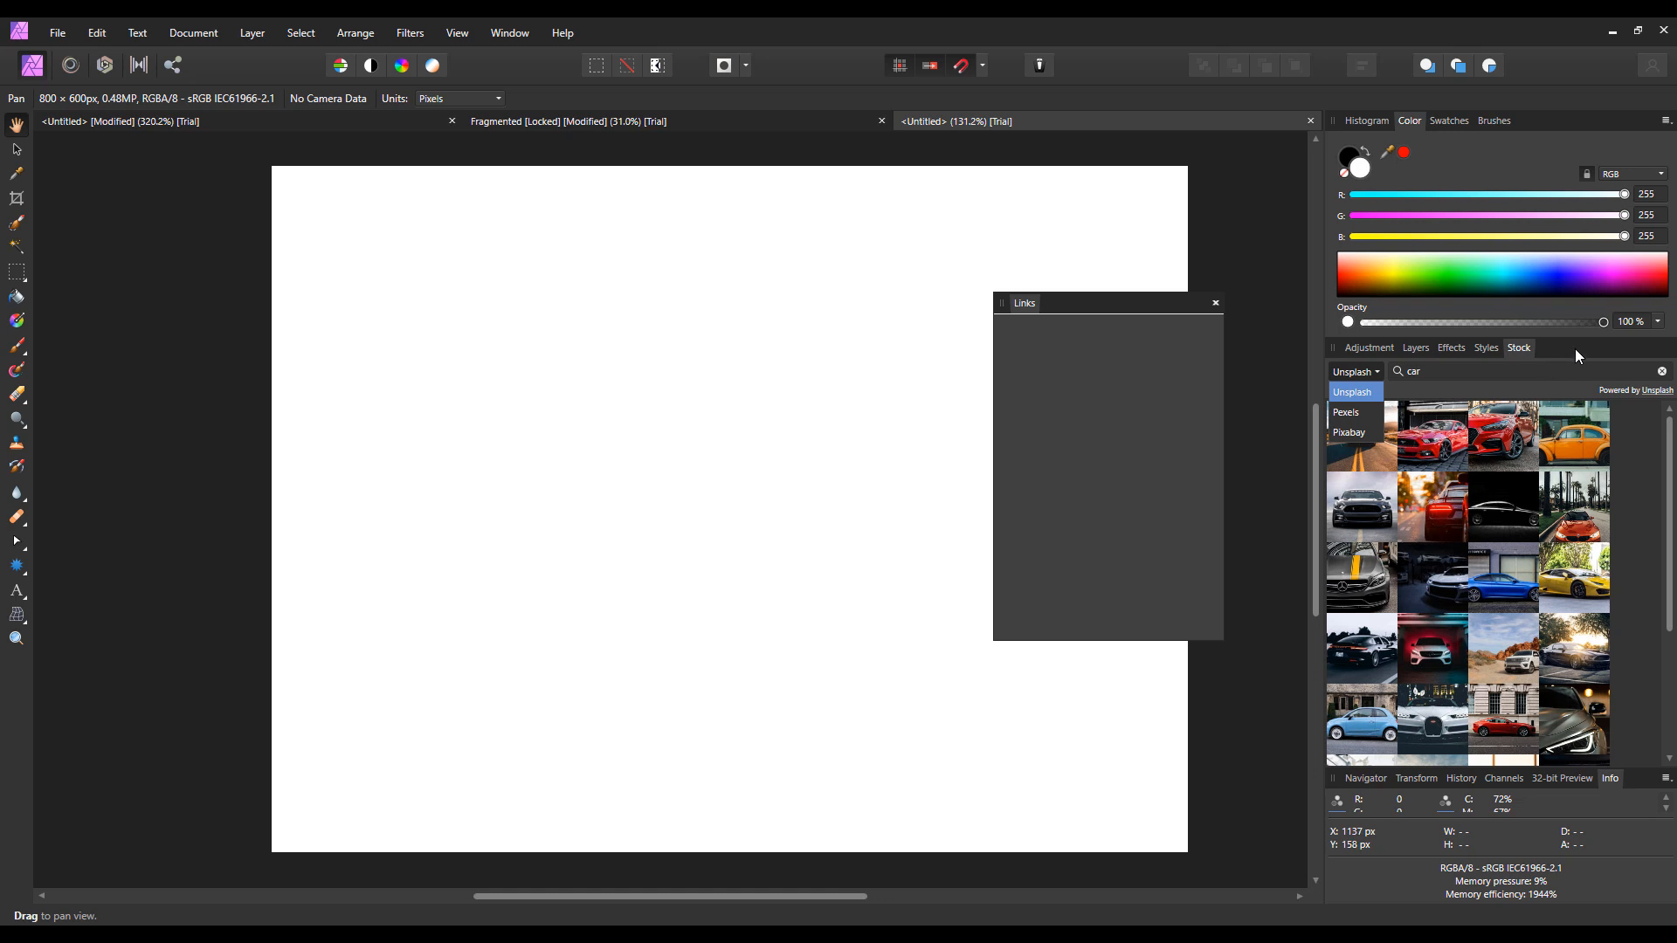
{"action": "left_click", "coordinate": [1630, 557]}
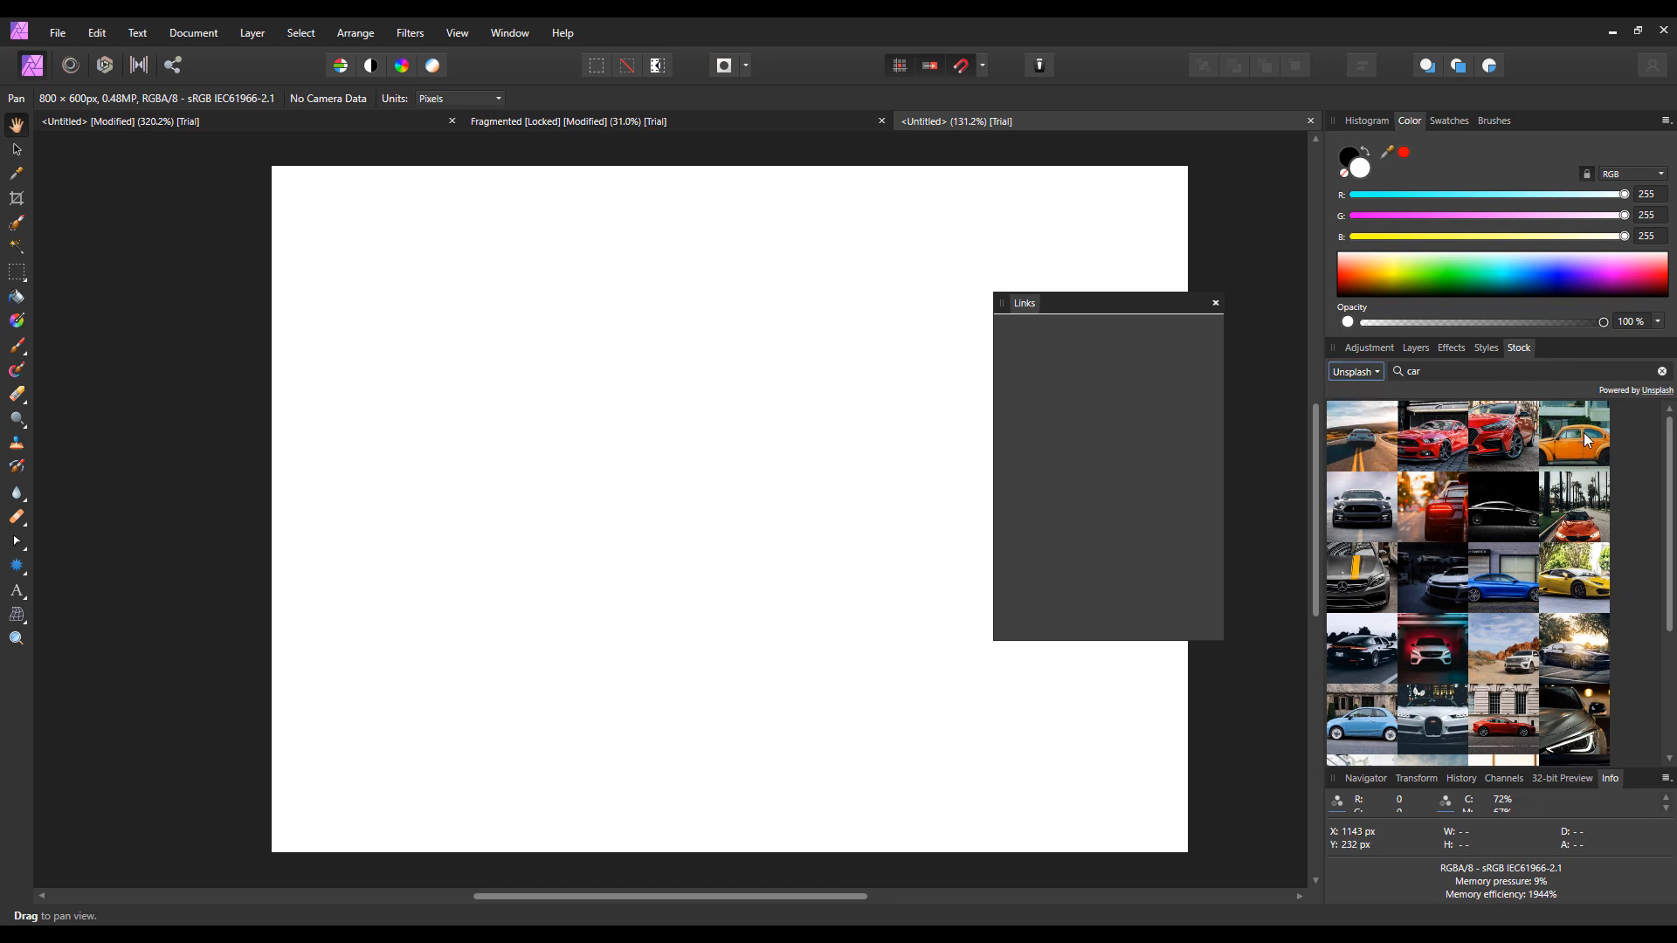
Place the orange Beetle stock photo in the document and scale it down around its centre to 608 dpi
{"action": "left_click_drag", "start_coordinate": [1585, 433], "coordinate": [680, 486]}
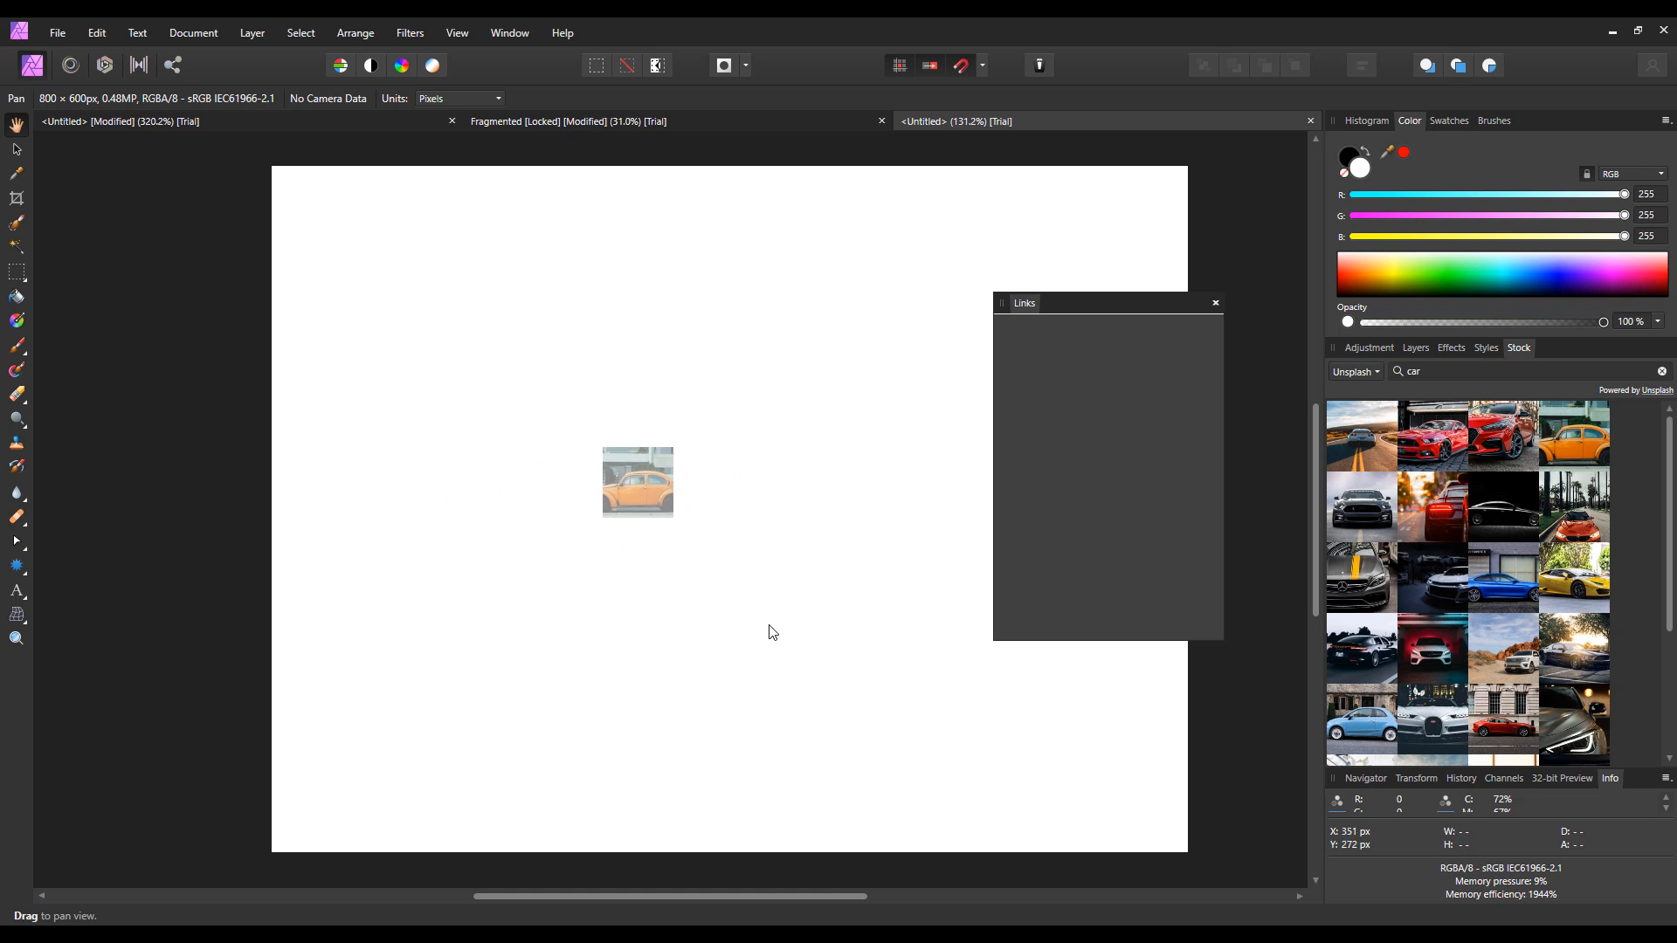
{"action": "scroll", "coordinate": [719, 575], "scroll_direction": "down", "scroll_amount": 4}
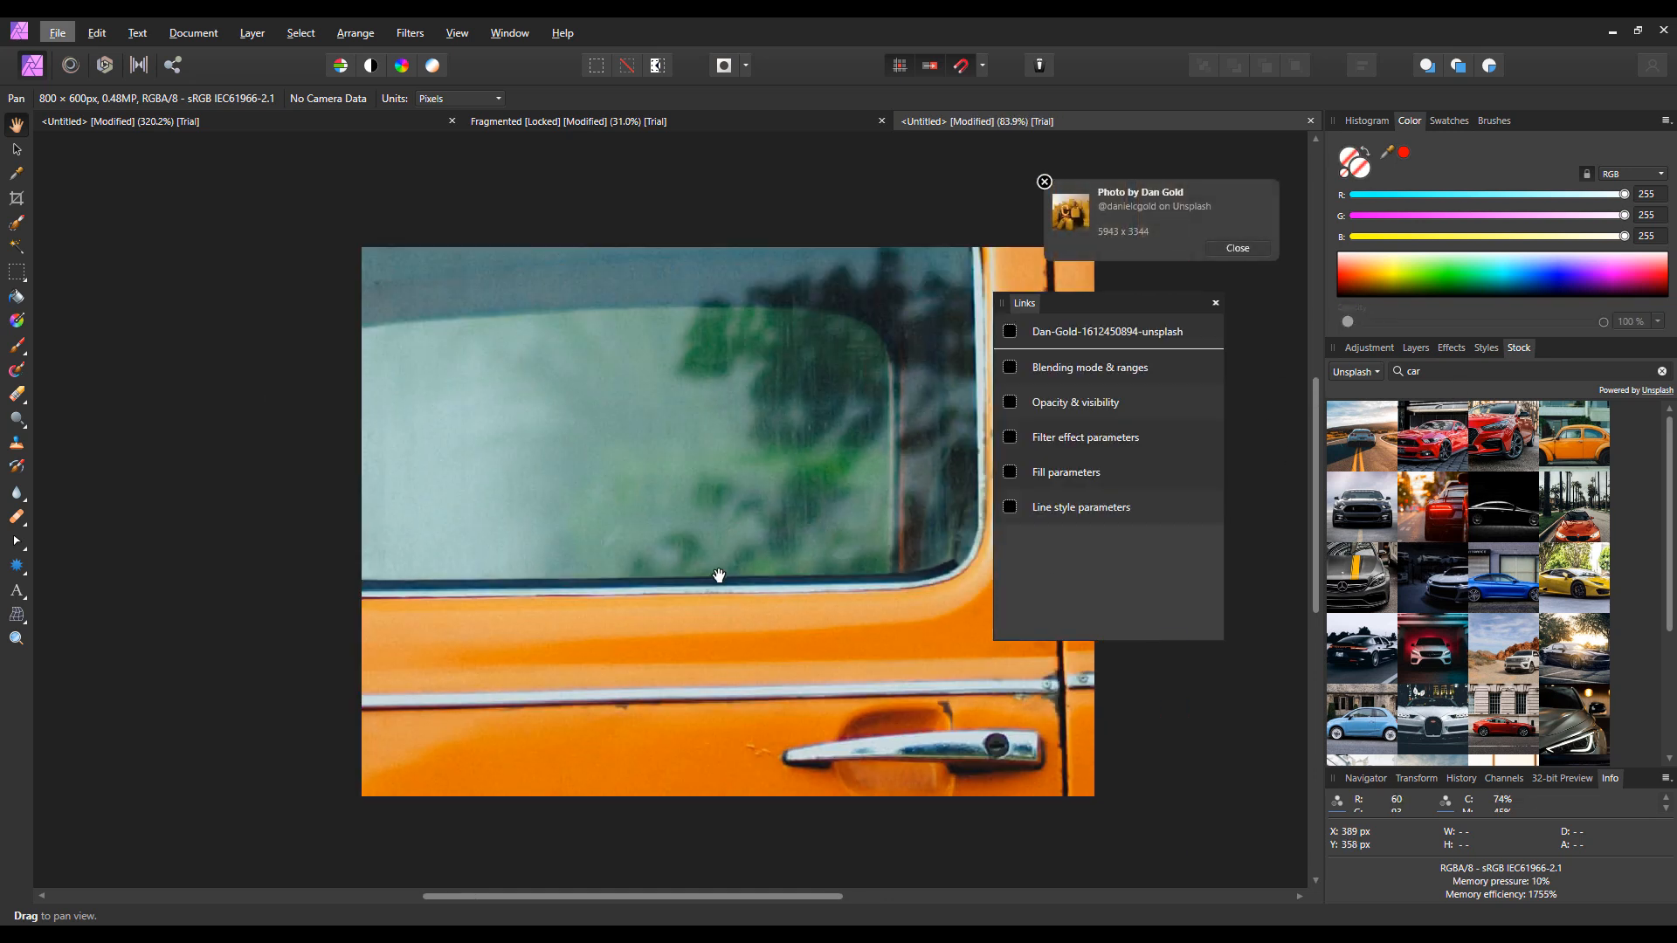
{"action": "scroll", "coordinate": [733, 549], "scroll_direction": "down", "scroll_amount": 1}
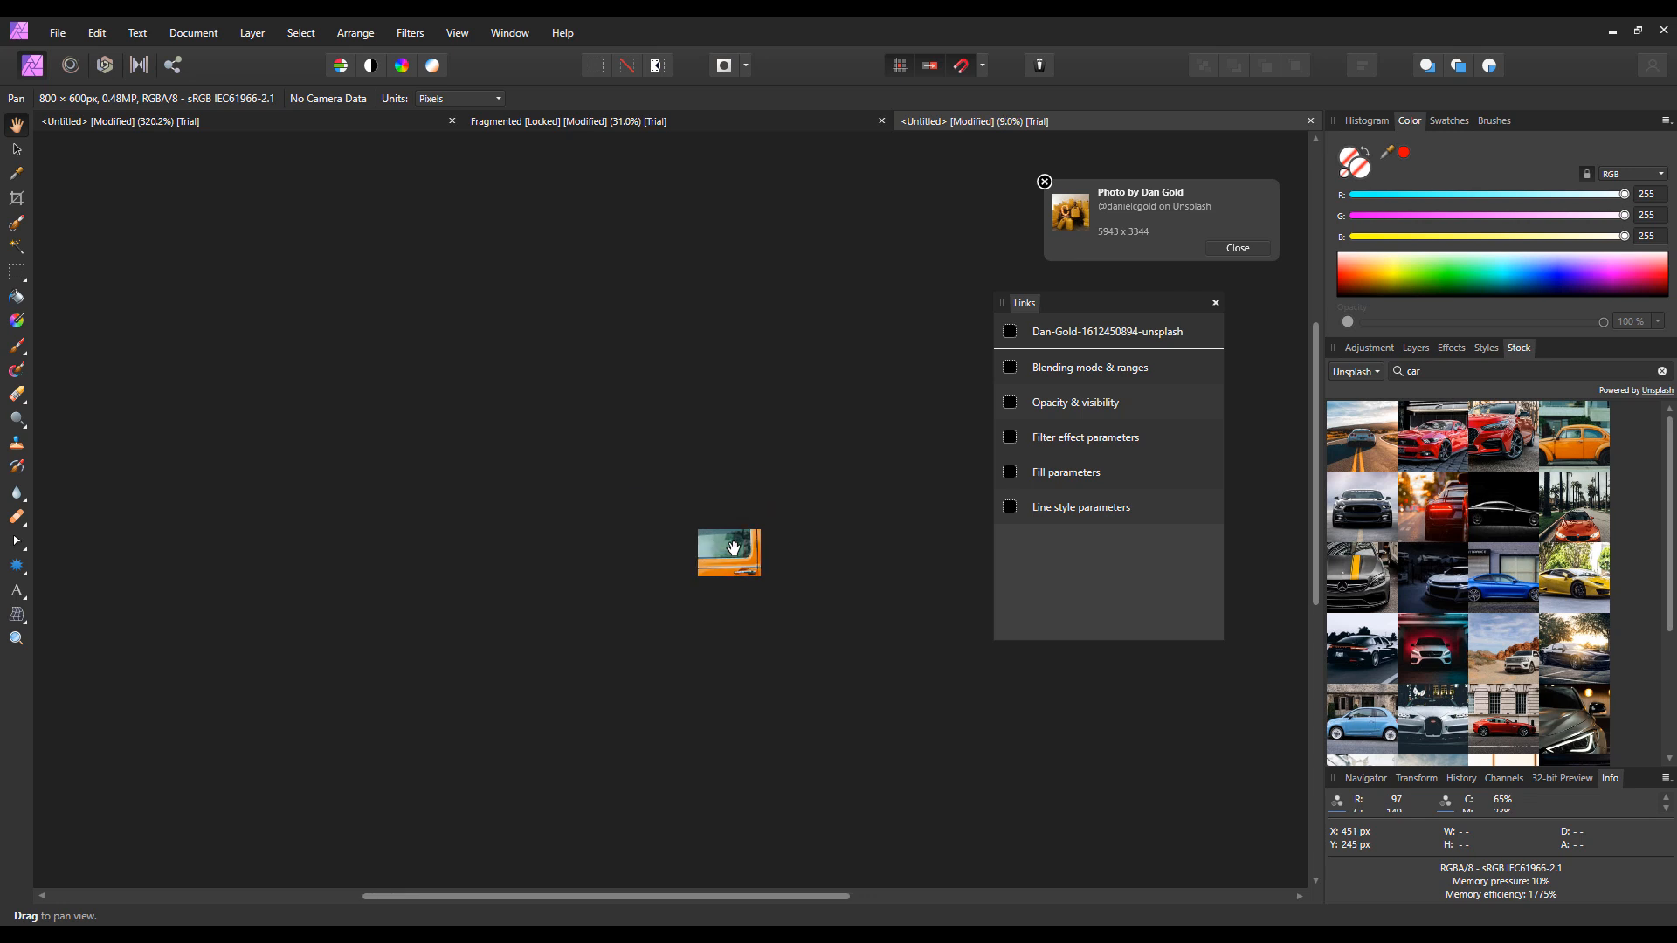
{"action": "left_click", "coordinate": [16, 149]}
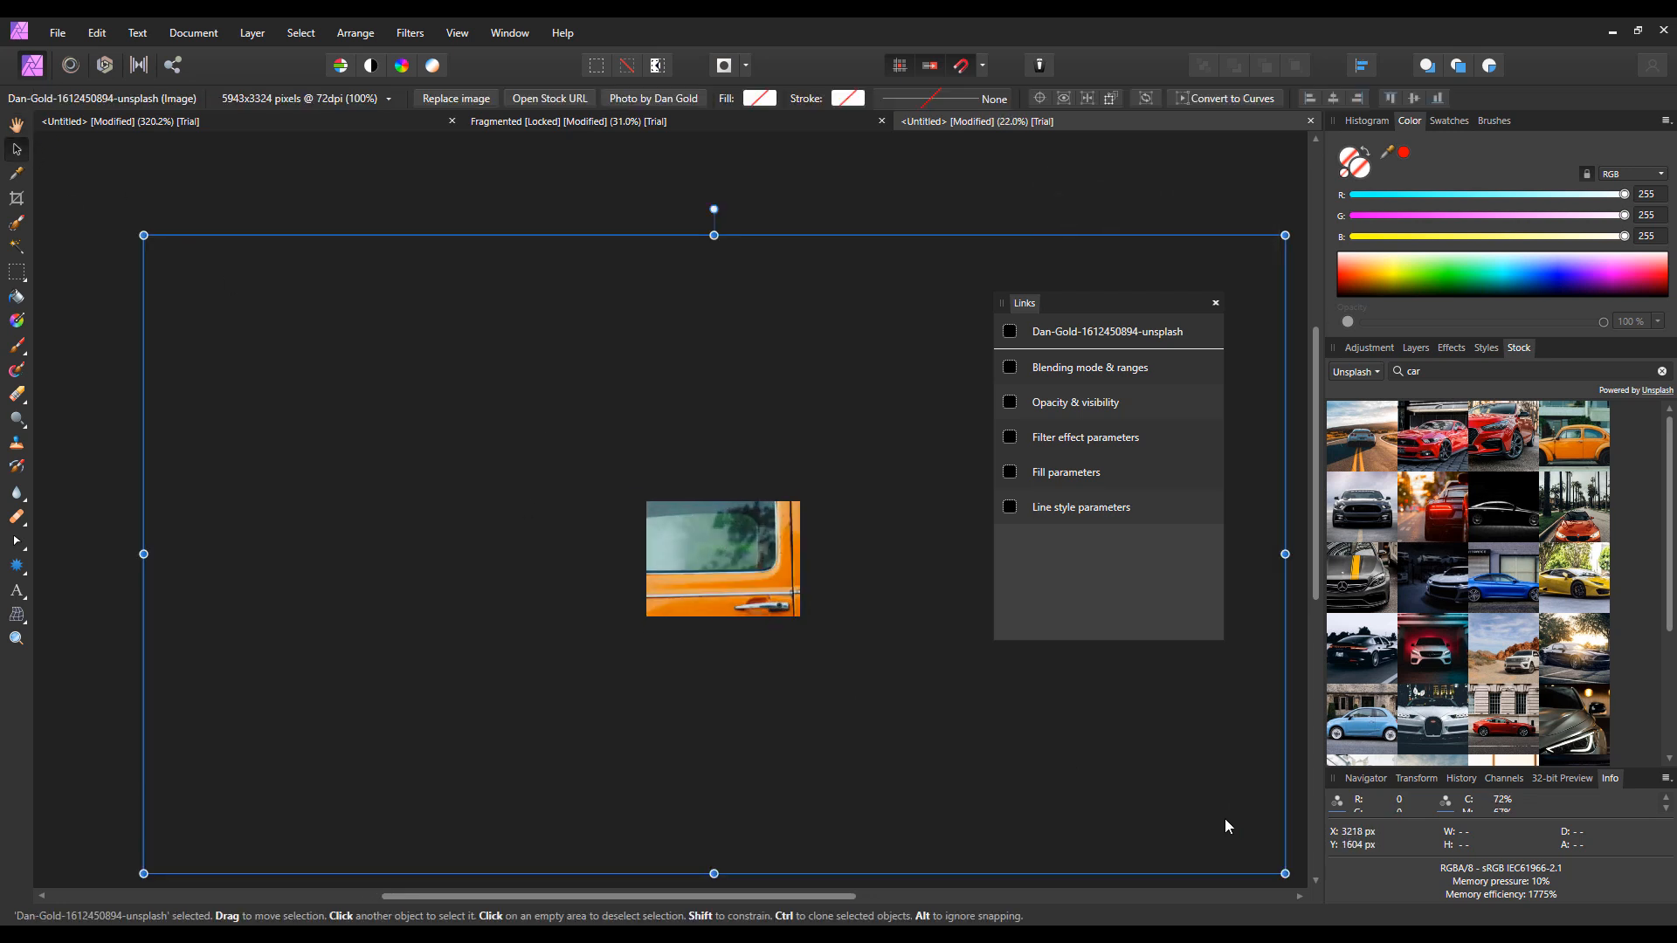
{"action": "left_click_drag", "start_coordinate": [144, 873], "coordinate": [648, 617]}
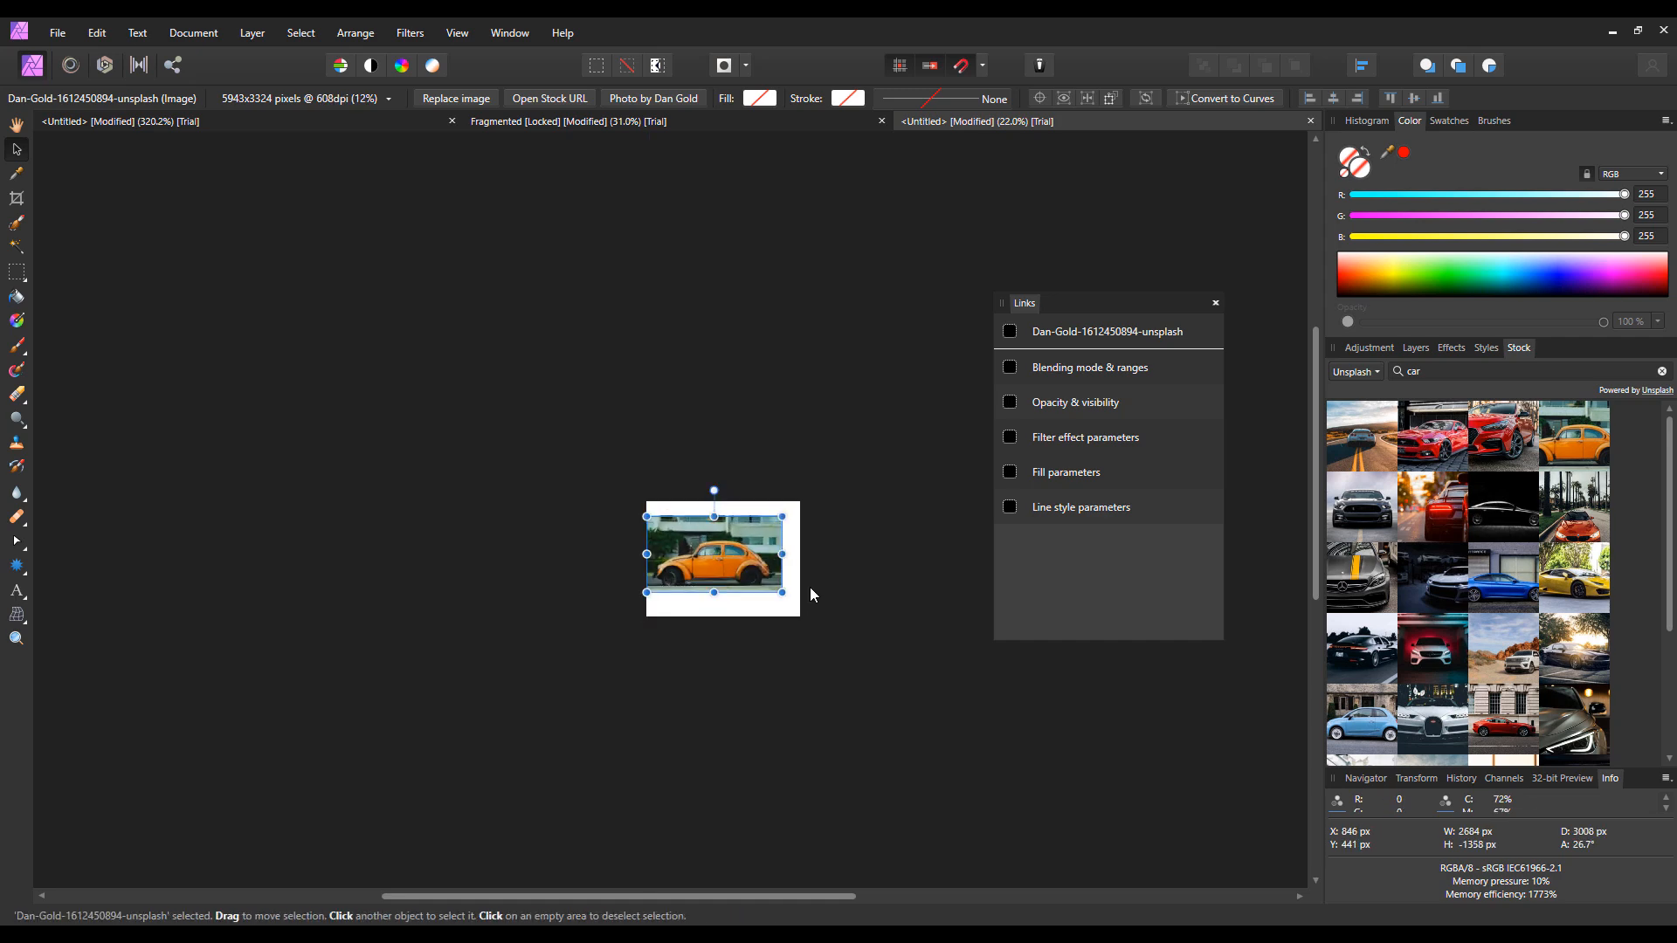
Move the car photo slightly to the right on the page to roughly even out its side margins
{"action": "scroll", "coordinate": [780, 608], "scroll_direction": "up", "scroll_amount": 1}
{"action": "scroll", "coordinate": [783, 615], "scroll_direction": "up", "scroll_amount": 6}
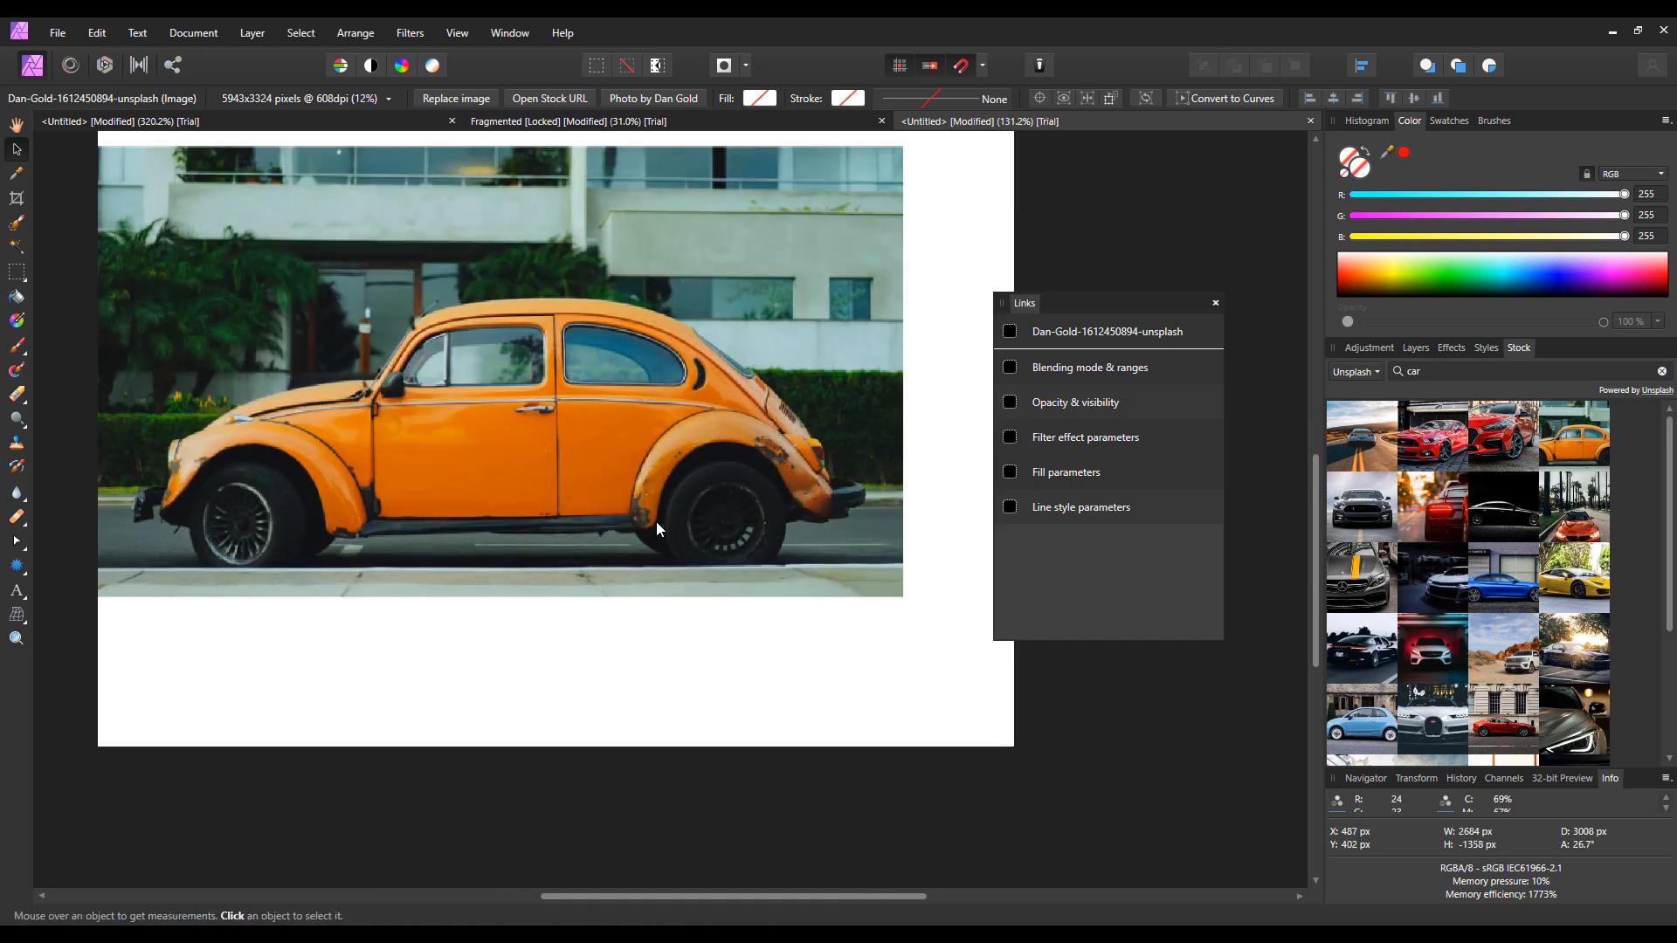
{"action": "left_click_drag", "start_coordinate": [616, 475], "coordinate": [621, 453]}
{"action": "scroll", "coordinate": [620, 479], "scroll_direction": "up", "scroll_amount": 1}
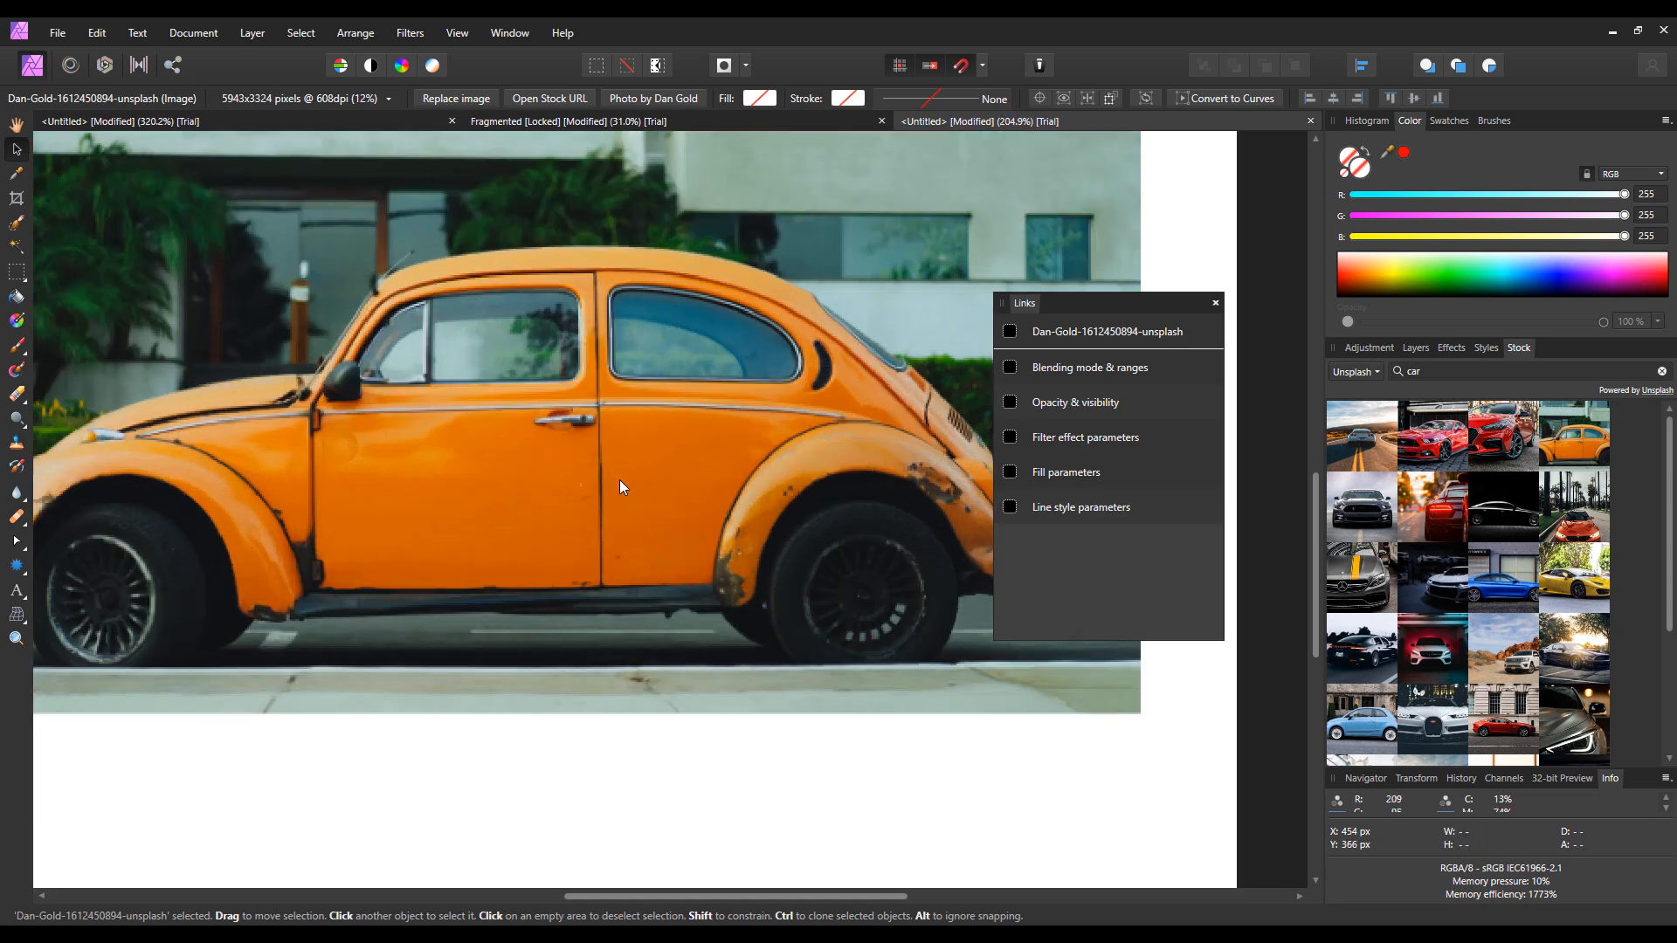
Dismiss the floating Links list and show the document's layers with the whole car photo in view
{"action": "left_click_drag", "start_coordinate": [1087, 306], "coordinate": [1198, 234]}
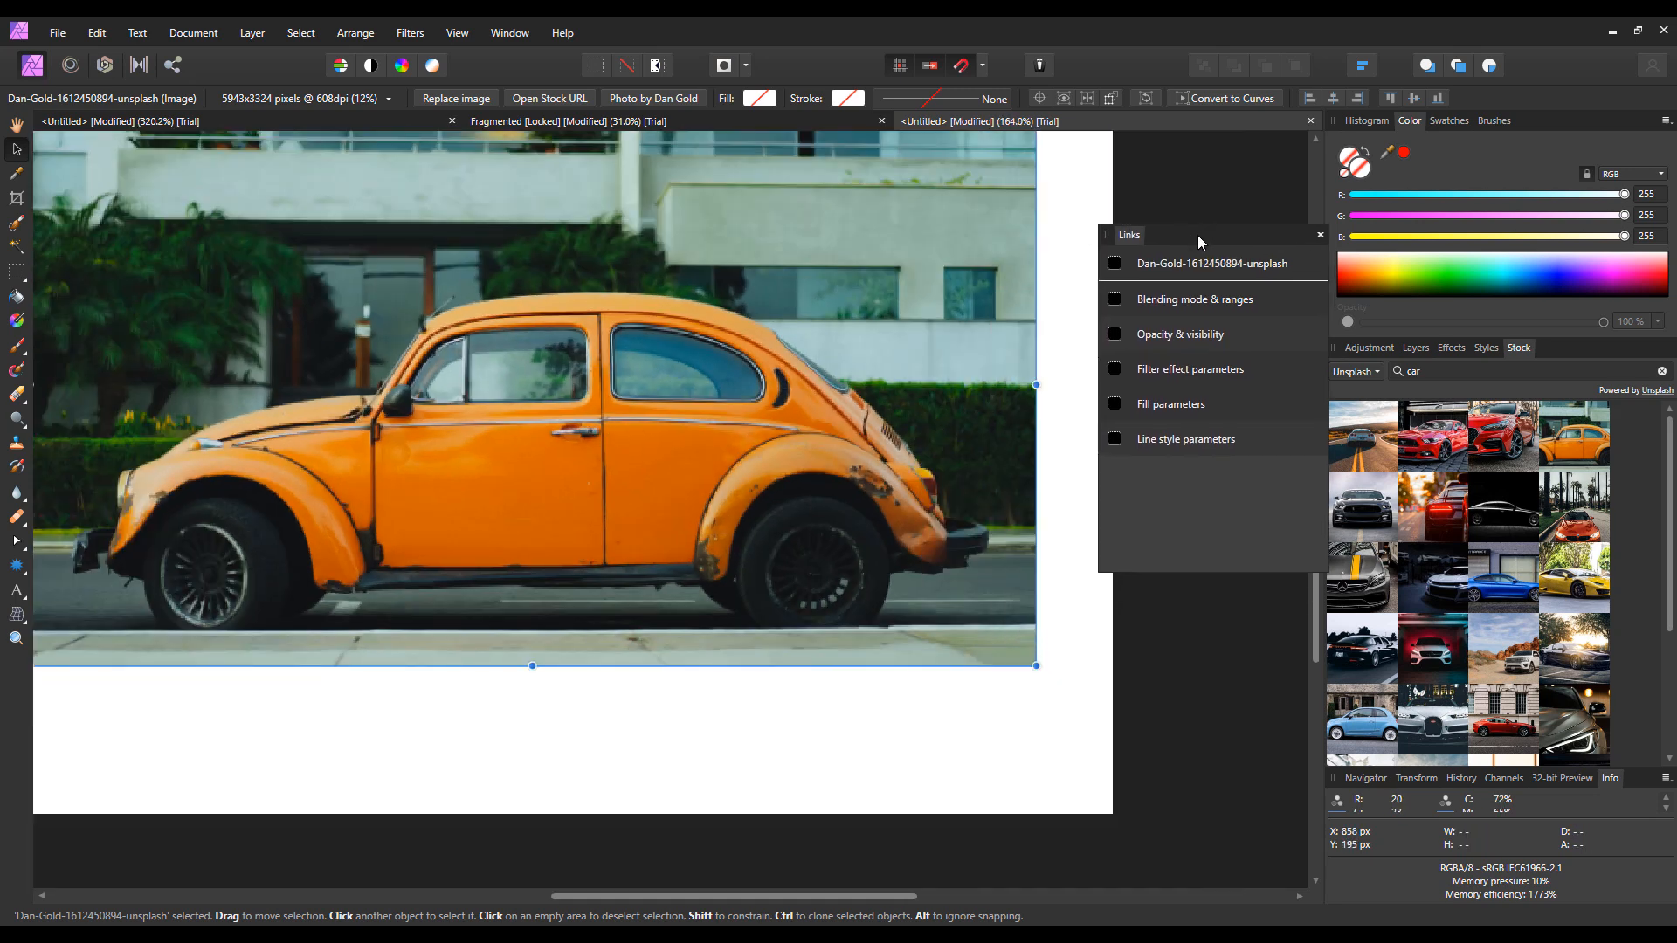
{"action": "left_click", "coordinate": [1306, 220]}
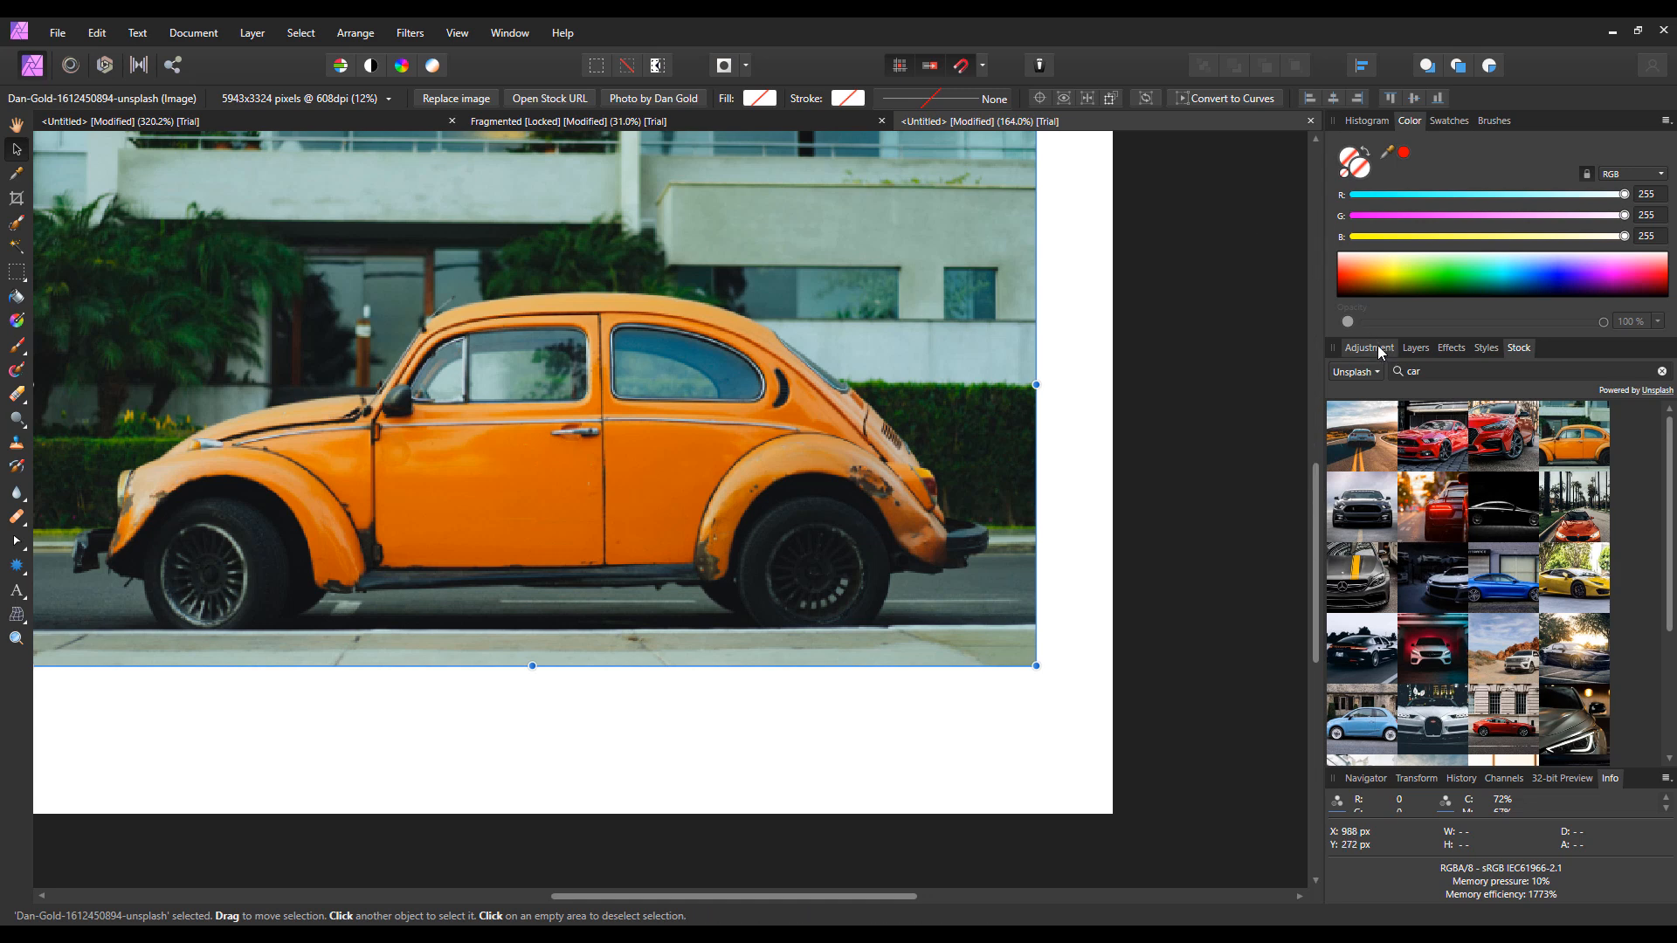
{"action": "left_click", "coordinate": [1375, 348]}
{"action": "left_click", "coordinate": [1416, 348]}
{"action": "scroll", "coordinate": [1083, 627], "scroll_direction": "up", "scroll_amount": 2}
{"action": "scroll", "coordinate": [1082, 627], "scroll_direction": "left", "scroll_amount": 2}
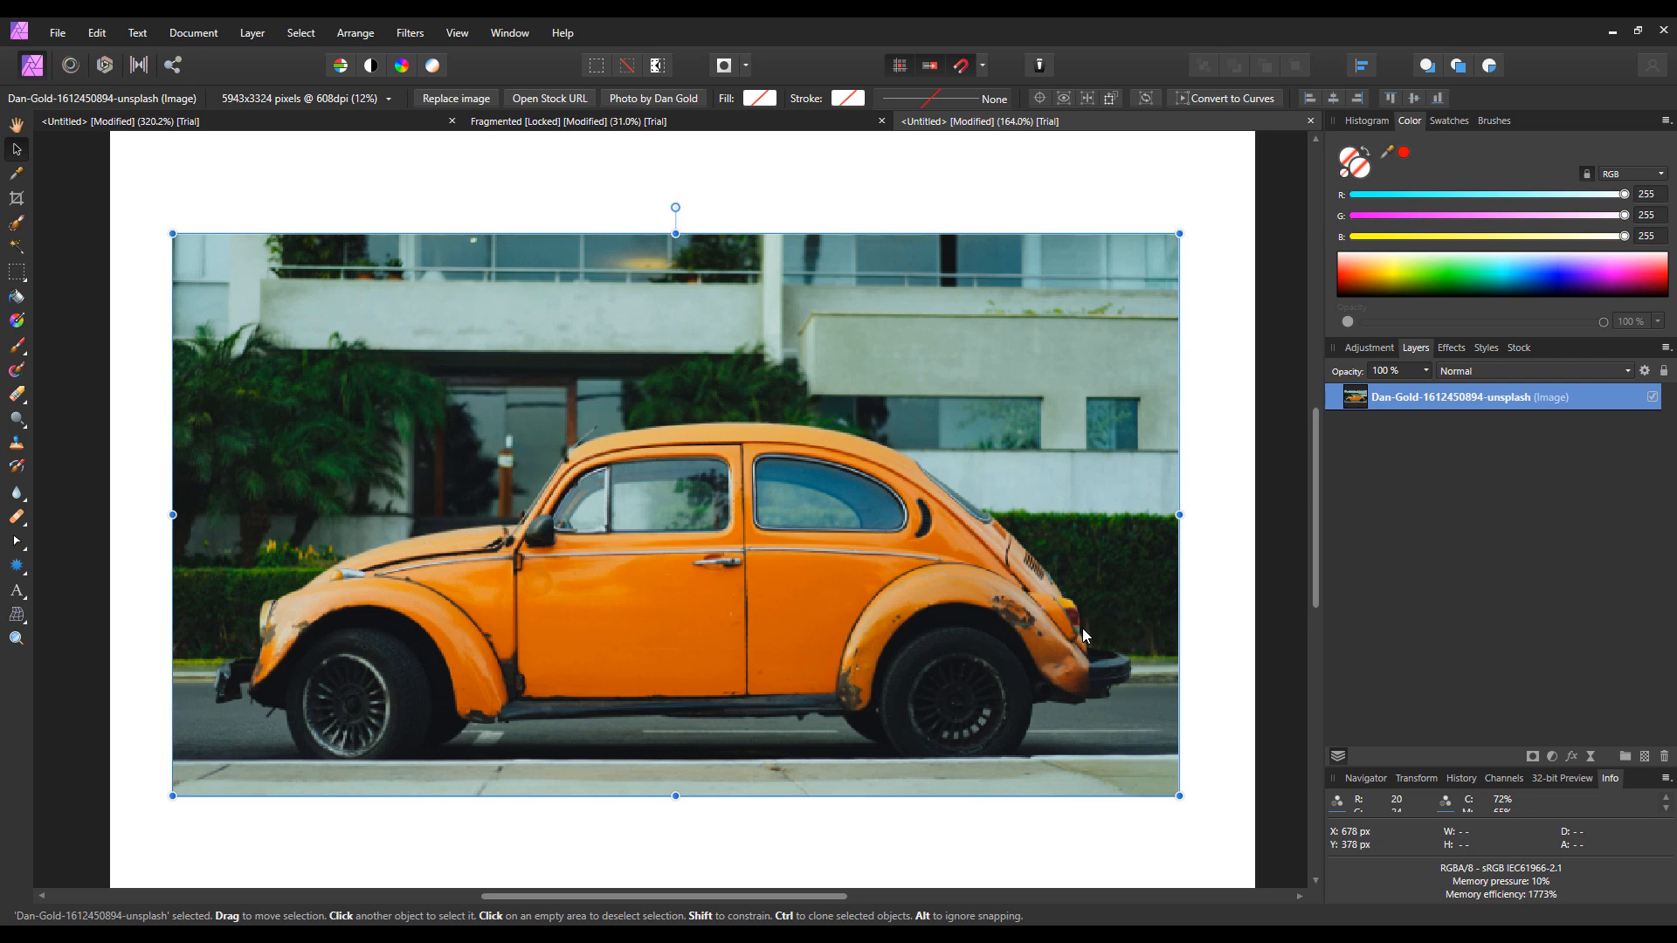
Add a live Motion Blur filter to the car photo with a radius of 11.4 px
{"action": "scroll", "coordinate": [743, 521], "scroll_direction": "up", "scroll_amount": 2}
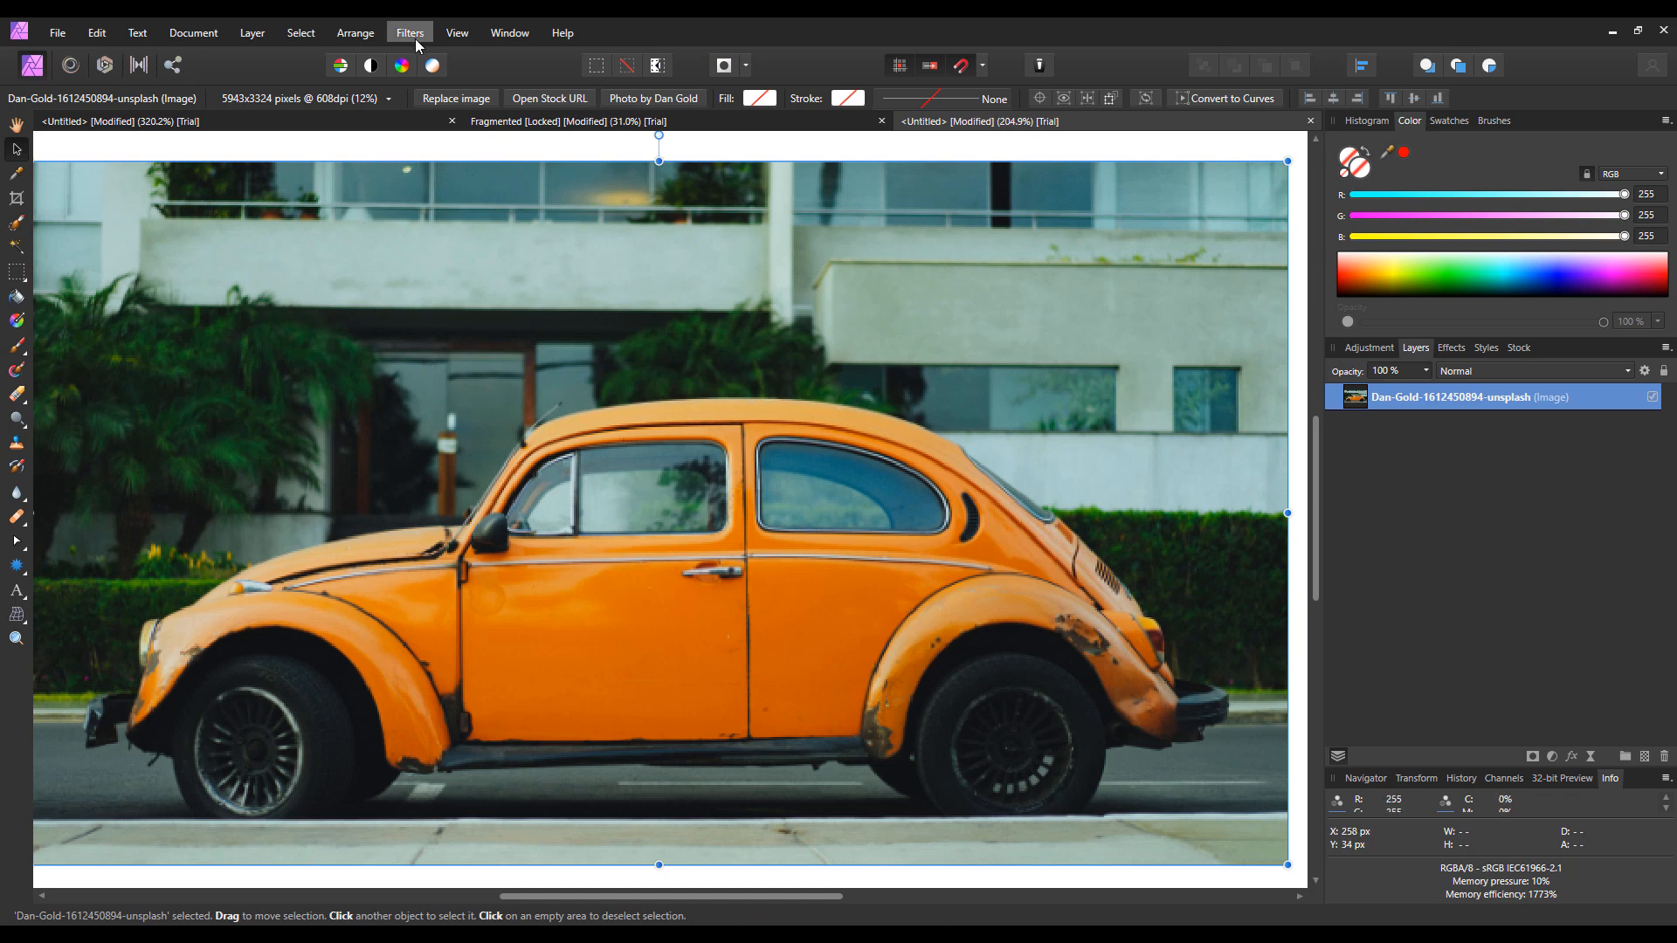
{"action": "left_click", "coordinate": [258, 37]}
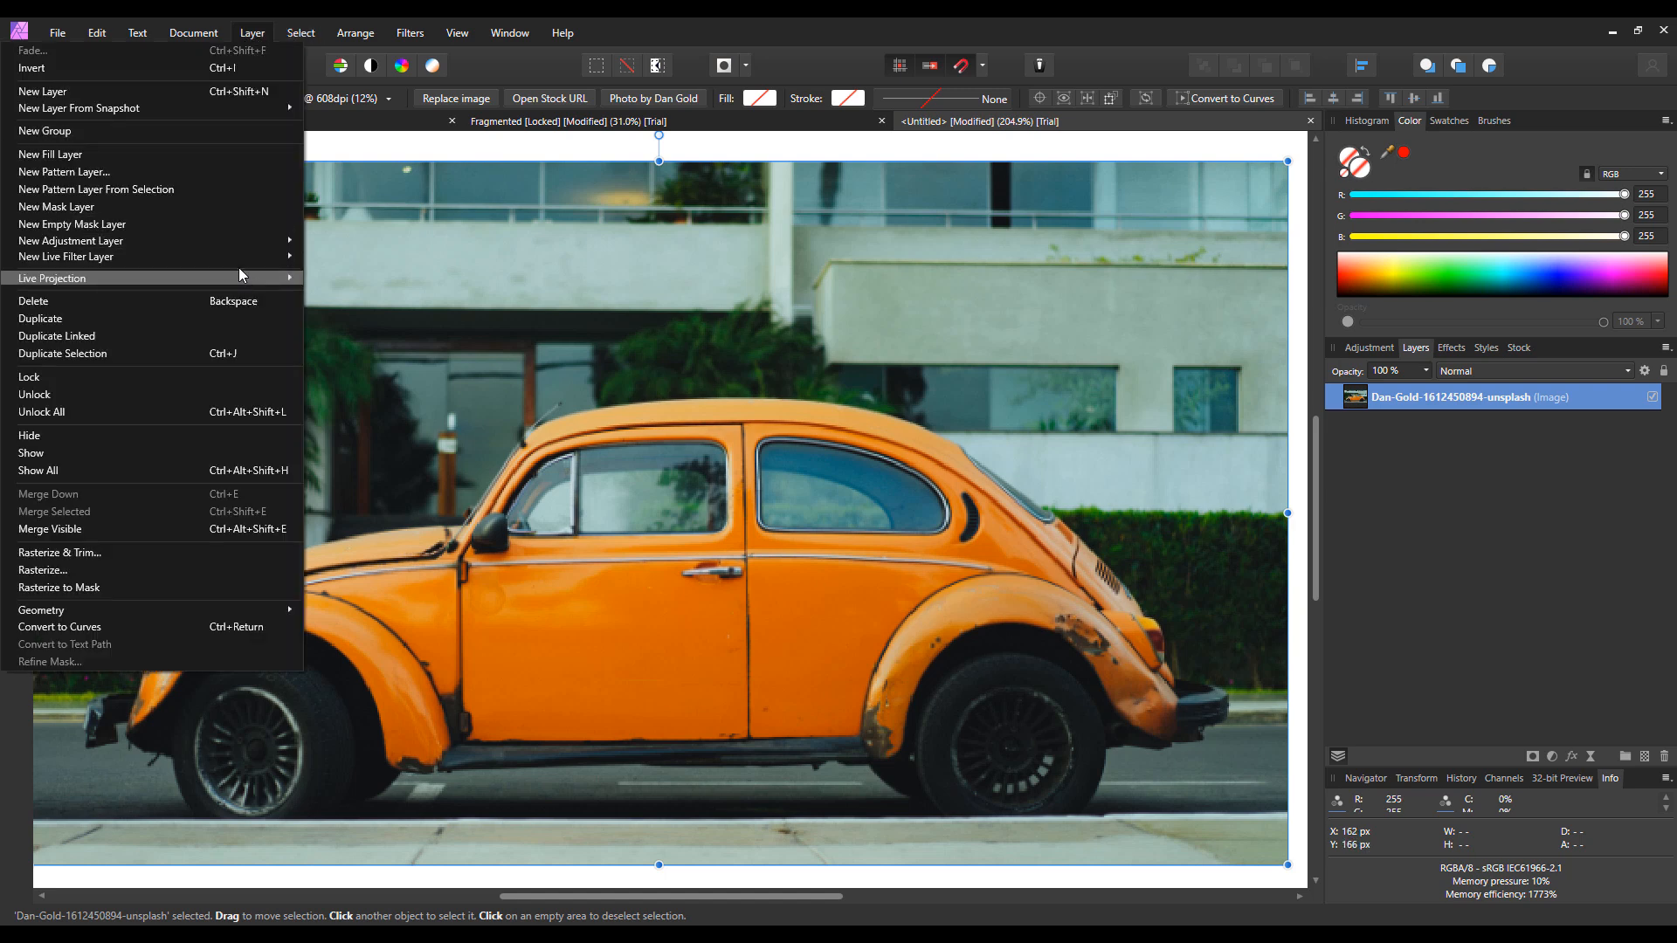
{"action": "mouse_move", "coordinate": [232, 255]}
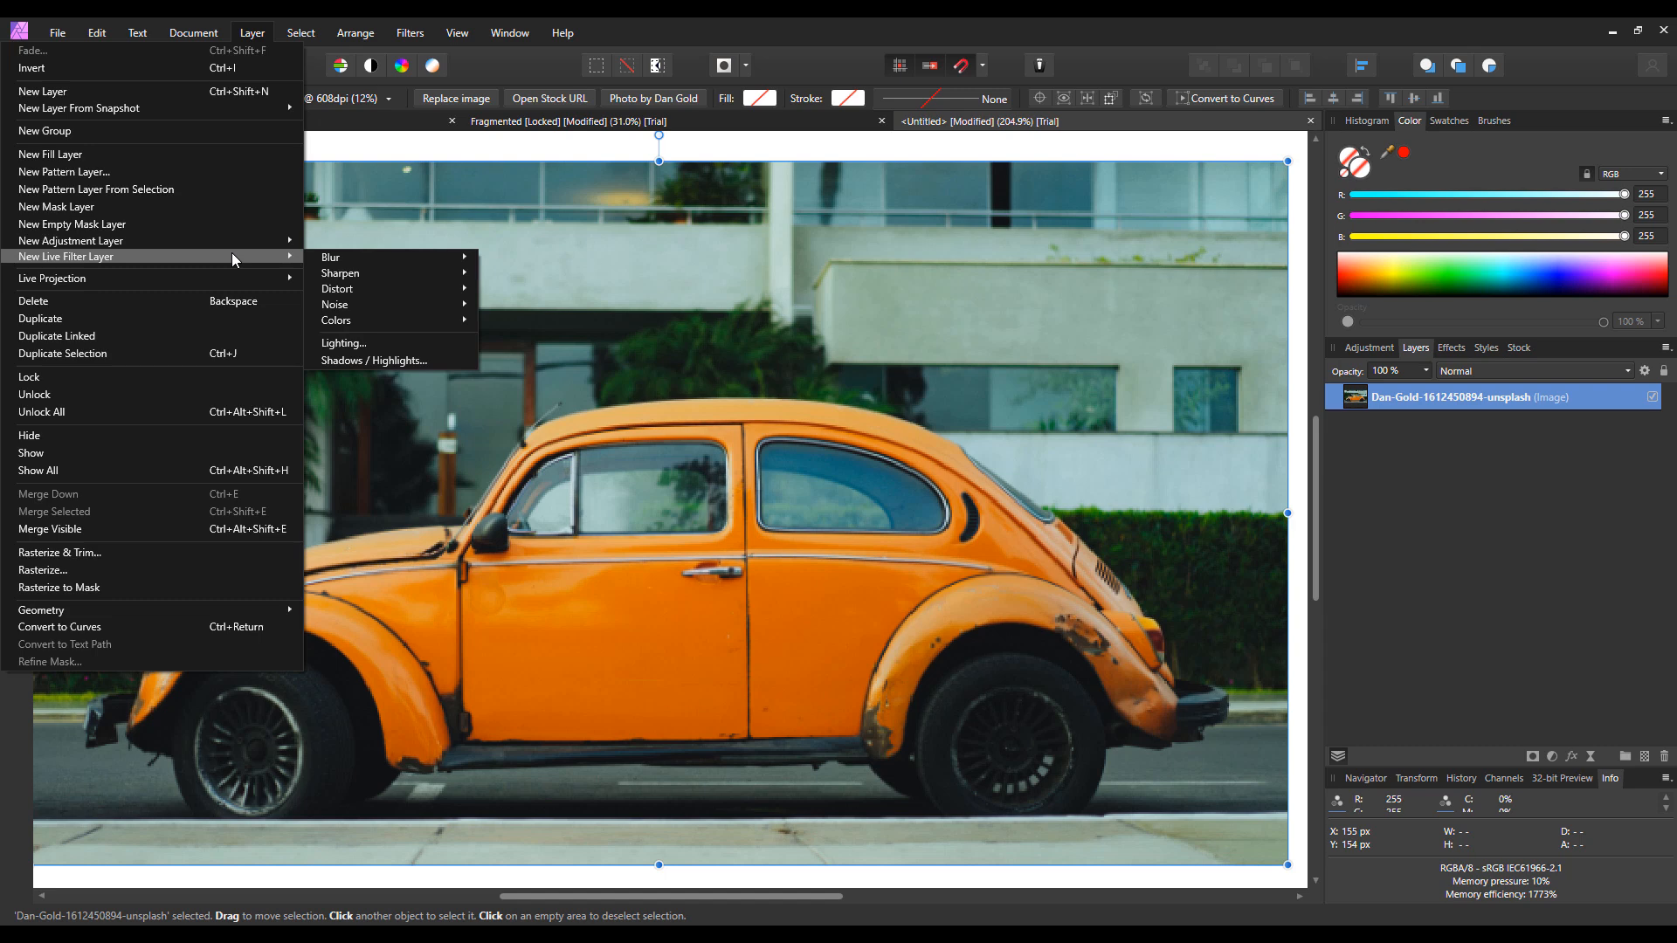
{"action": "mouse_move", "coordinate": [348, 257]}
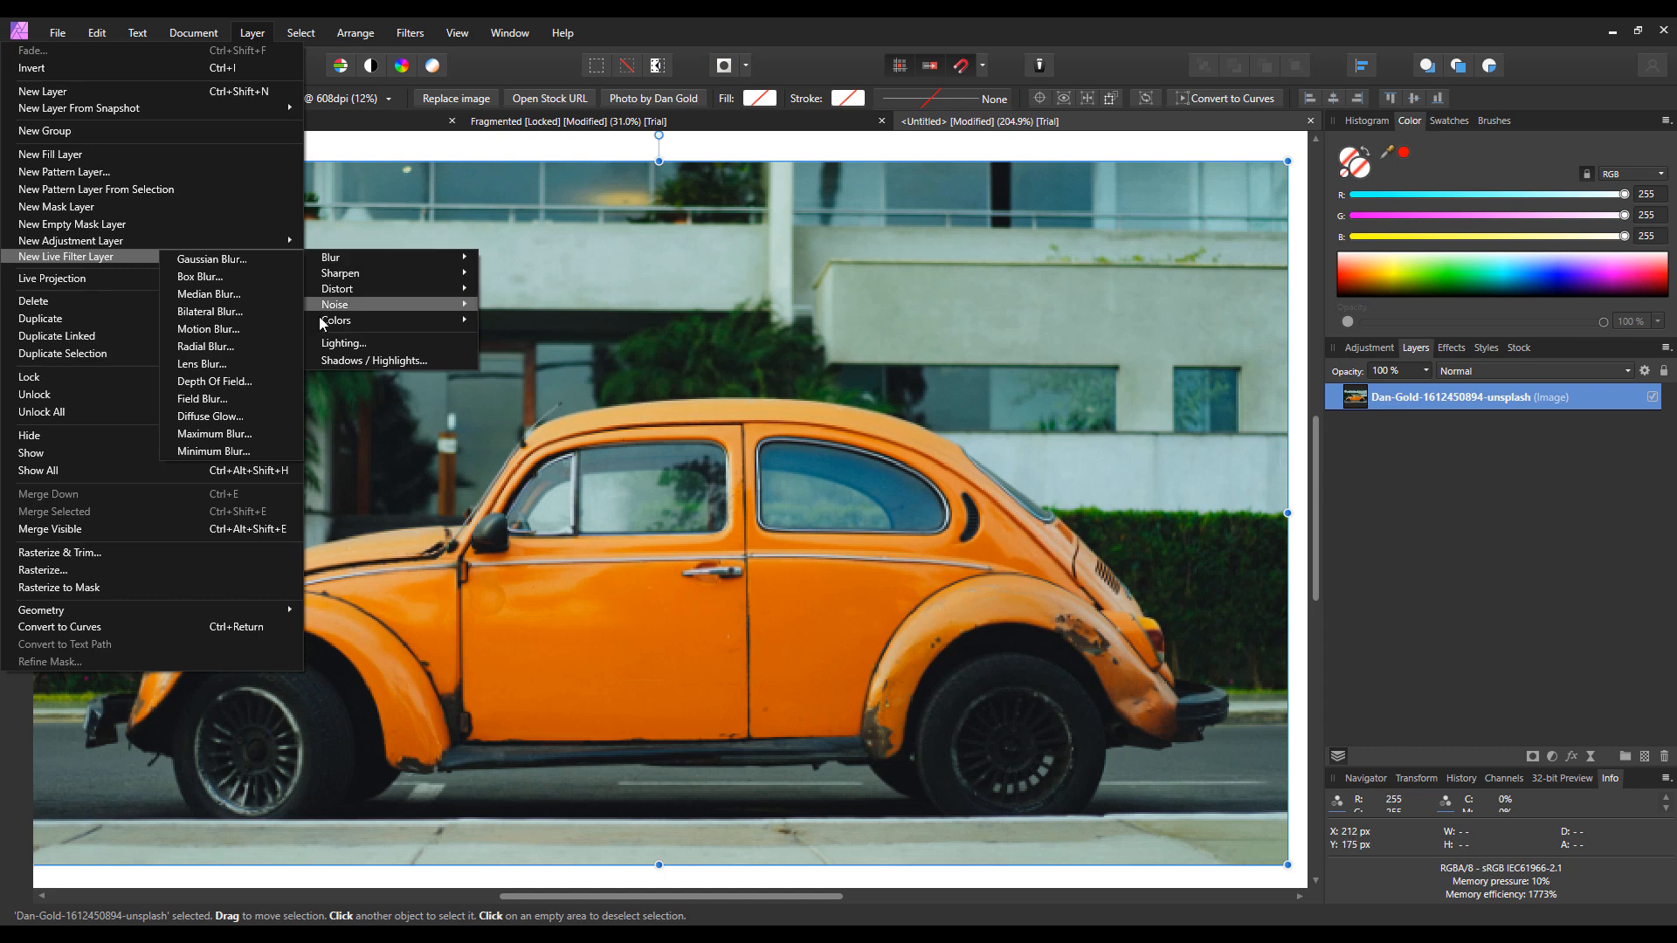
{"action": "left_click", "coordinate": [255, 331]}
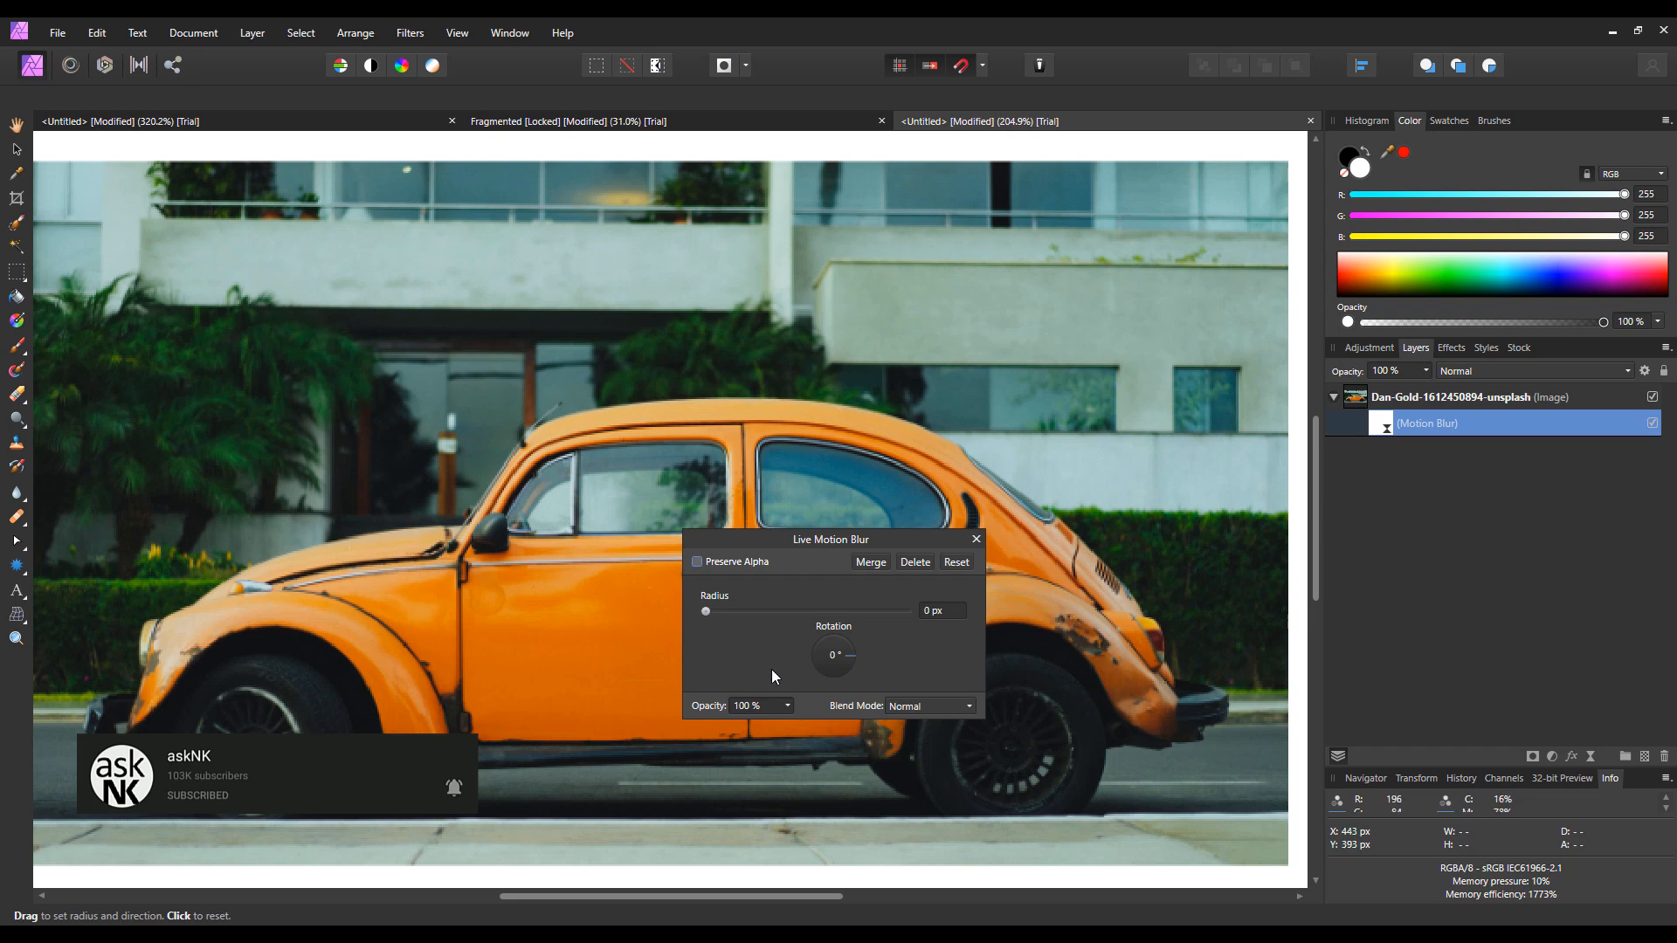
{"action": "left_click_drag", "start_coordinate": [701, 611], "coordinate": [736, 618]}
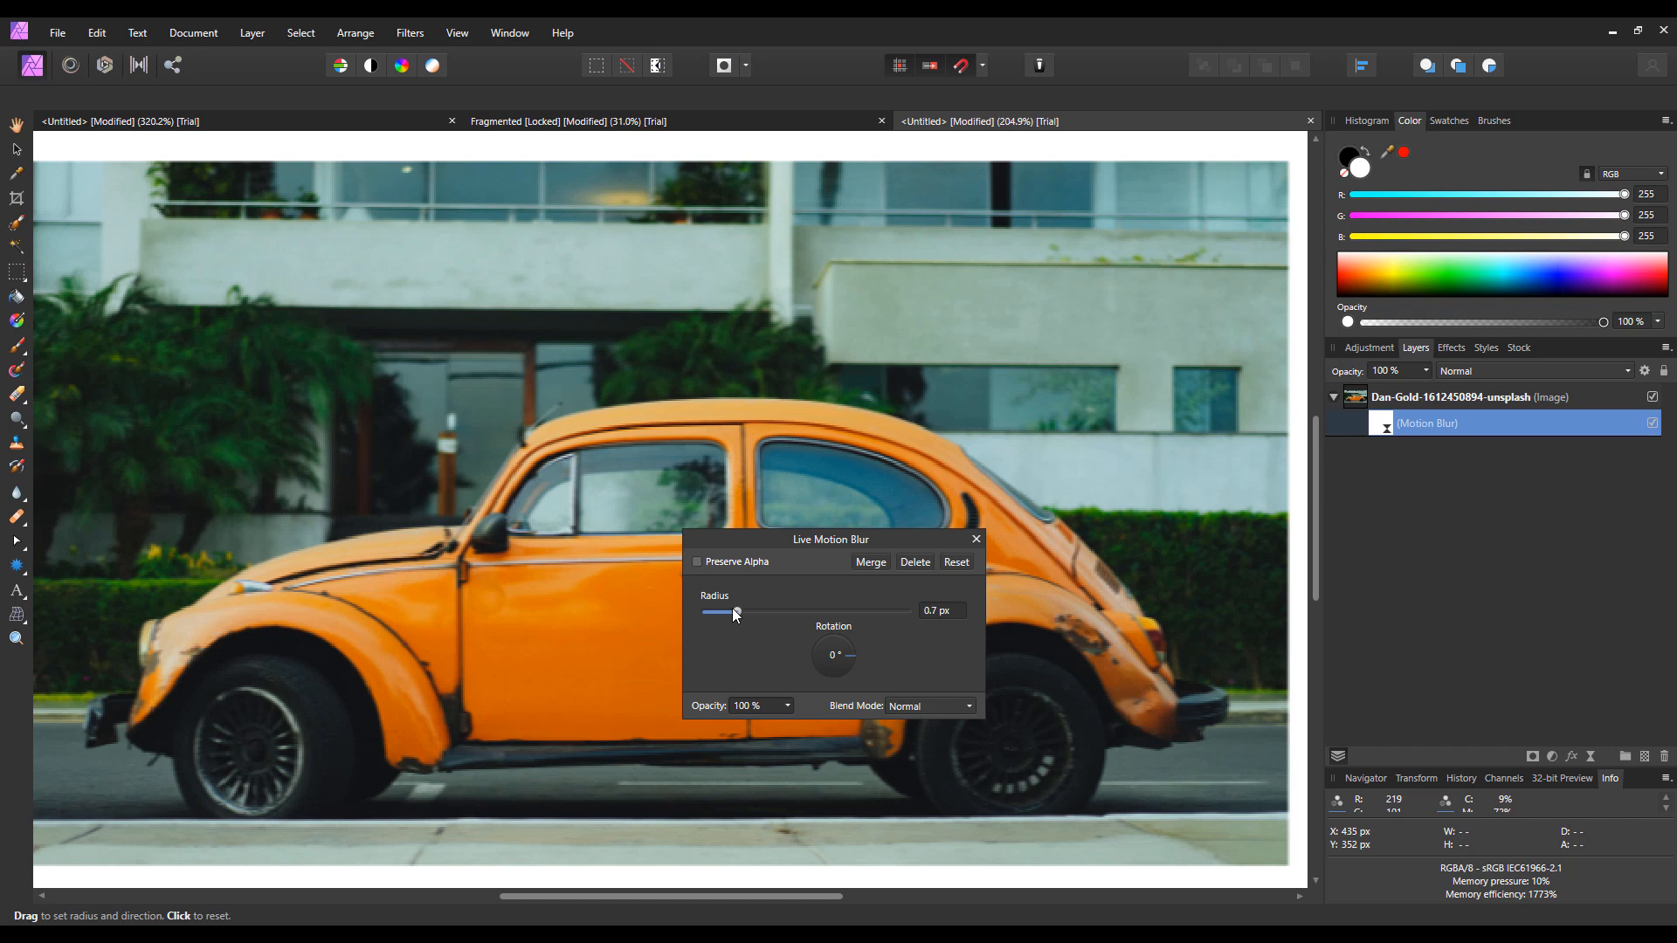
{"action": "left_click_drag", "start_coordinate": [795, 547], "coordinate": [841, 510]}
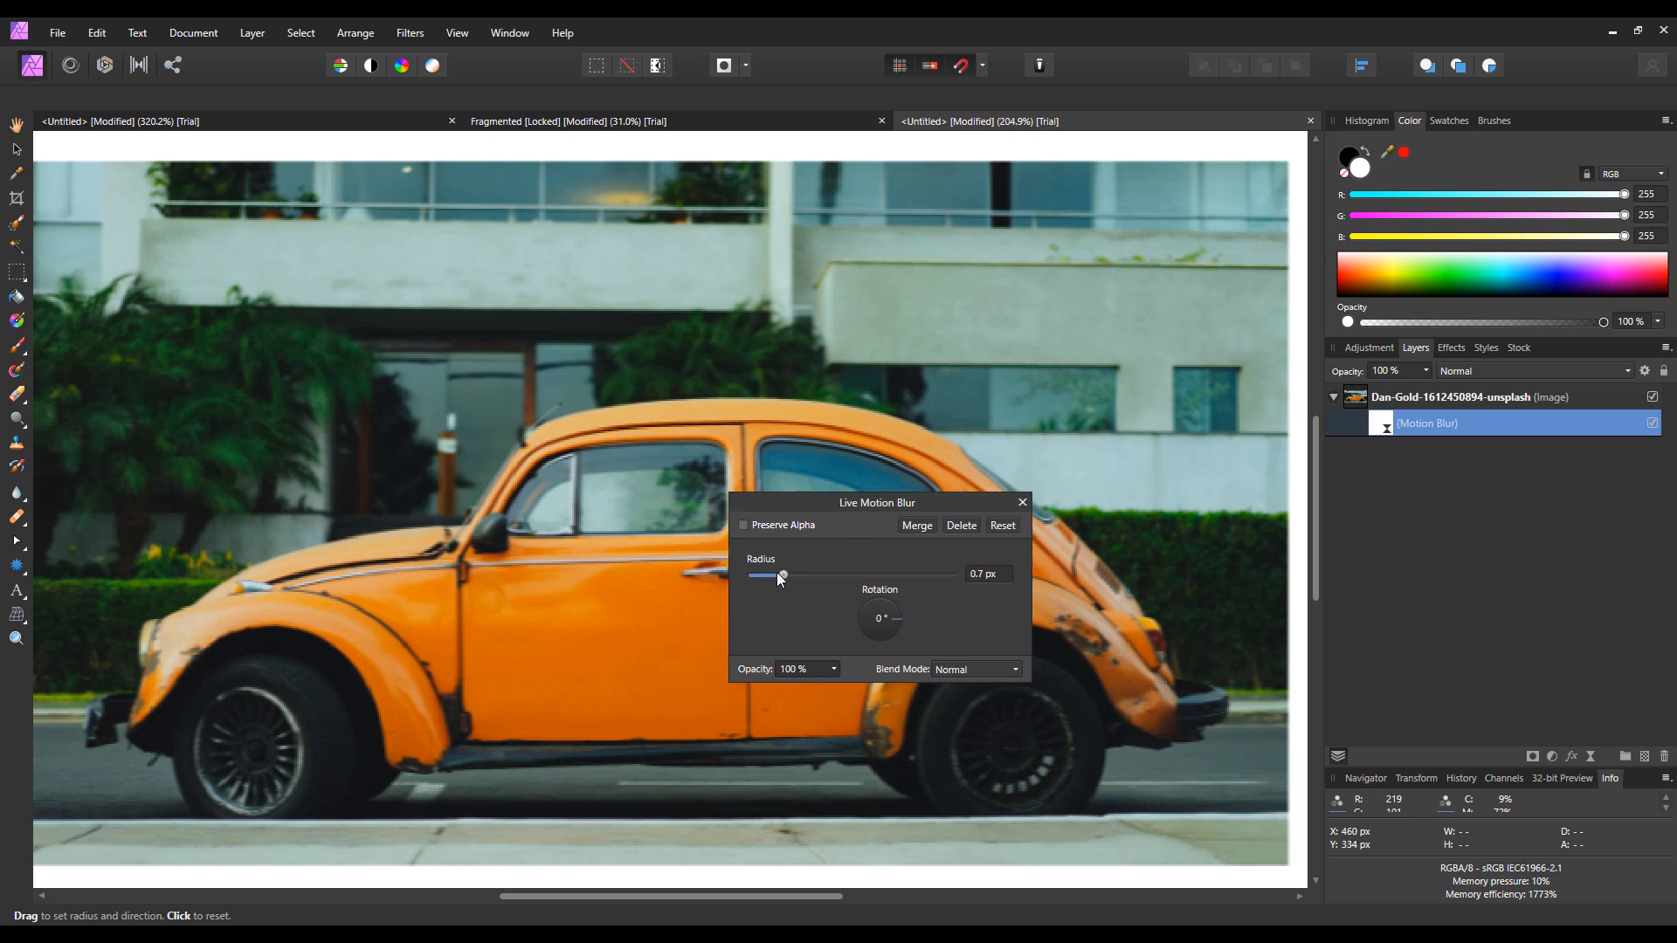
{"action": "left_click_drag", "start_coordinate": [777, 574], "coordinate": [842, 573]}
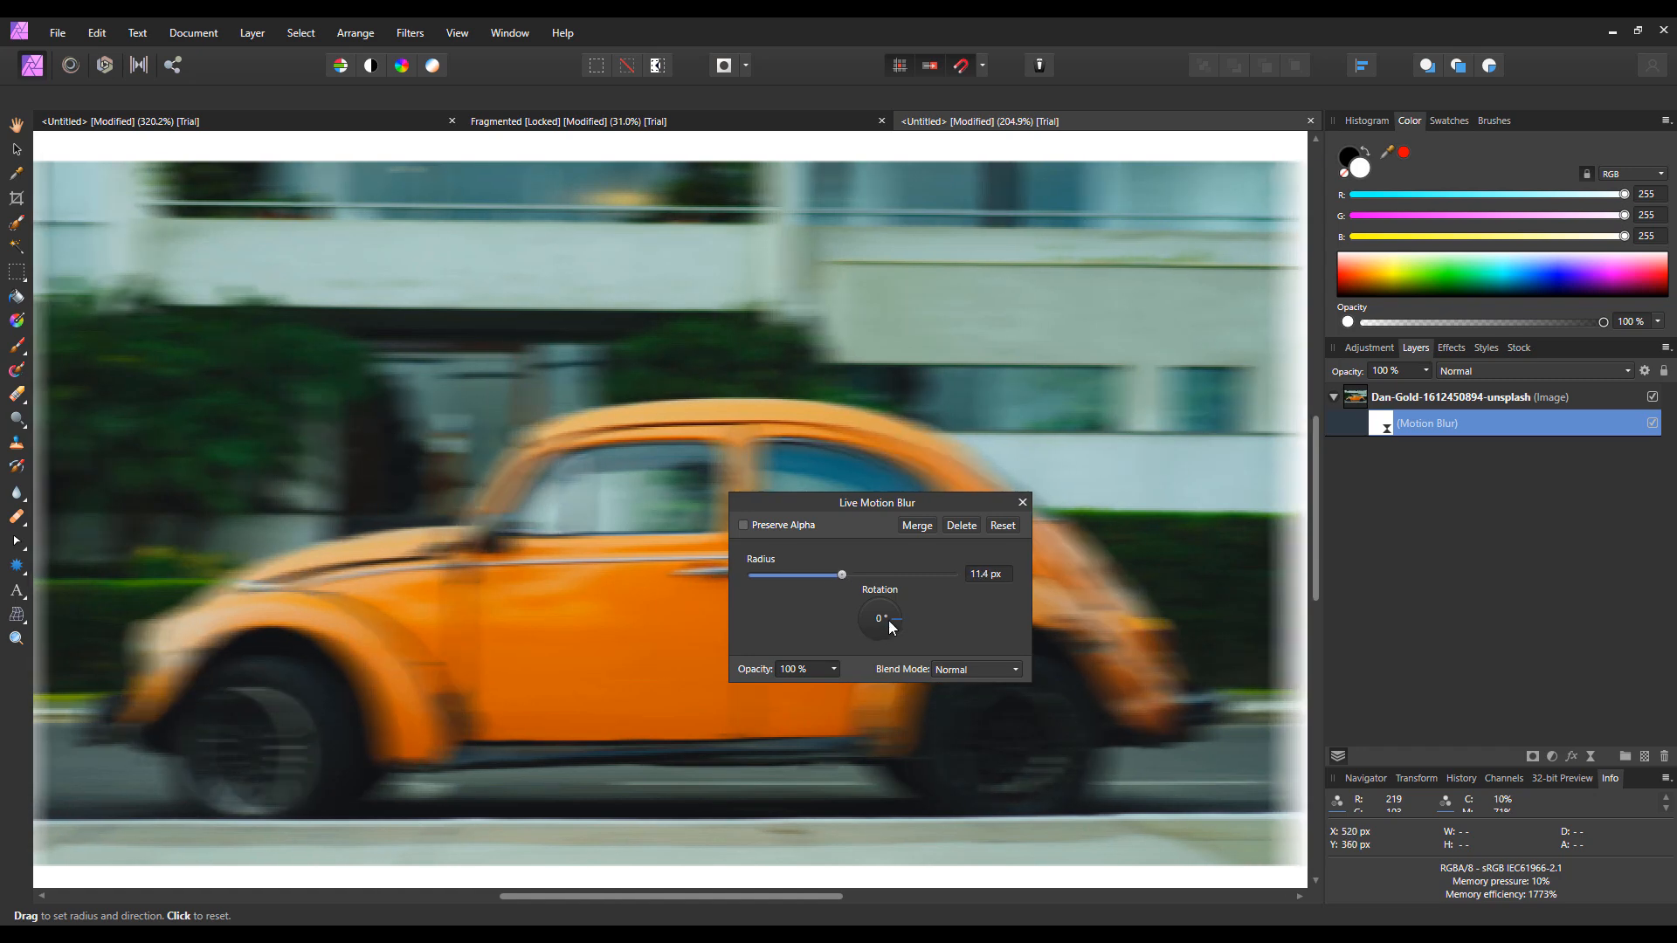
{"action": "left_click", "coordinate": [867, 621]}
Close the Motion Blur settings, hide the filter and delete it from the car photo
{"action": "left_click", "coordinate": [1022, 502]}
{"action": "left_click", "coordinate": [1653, 424]}
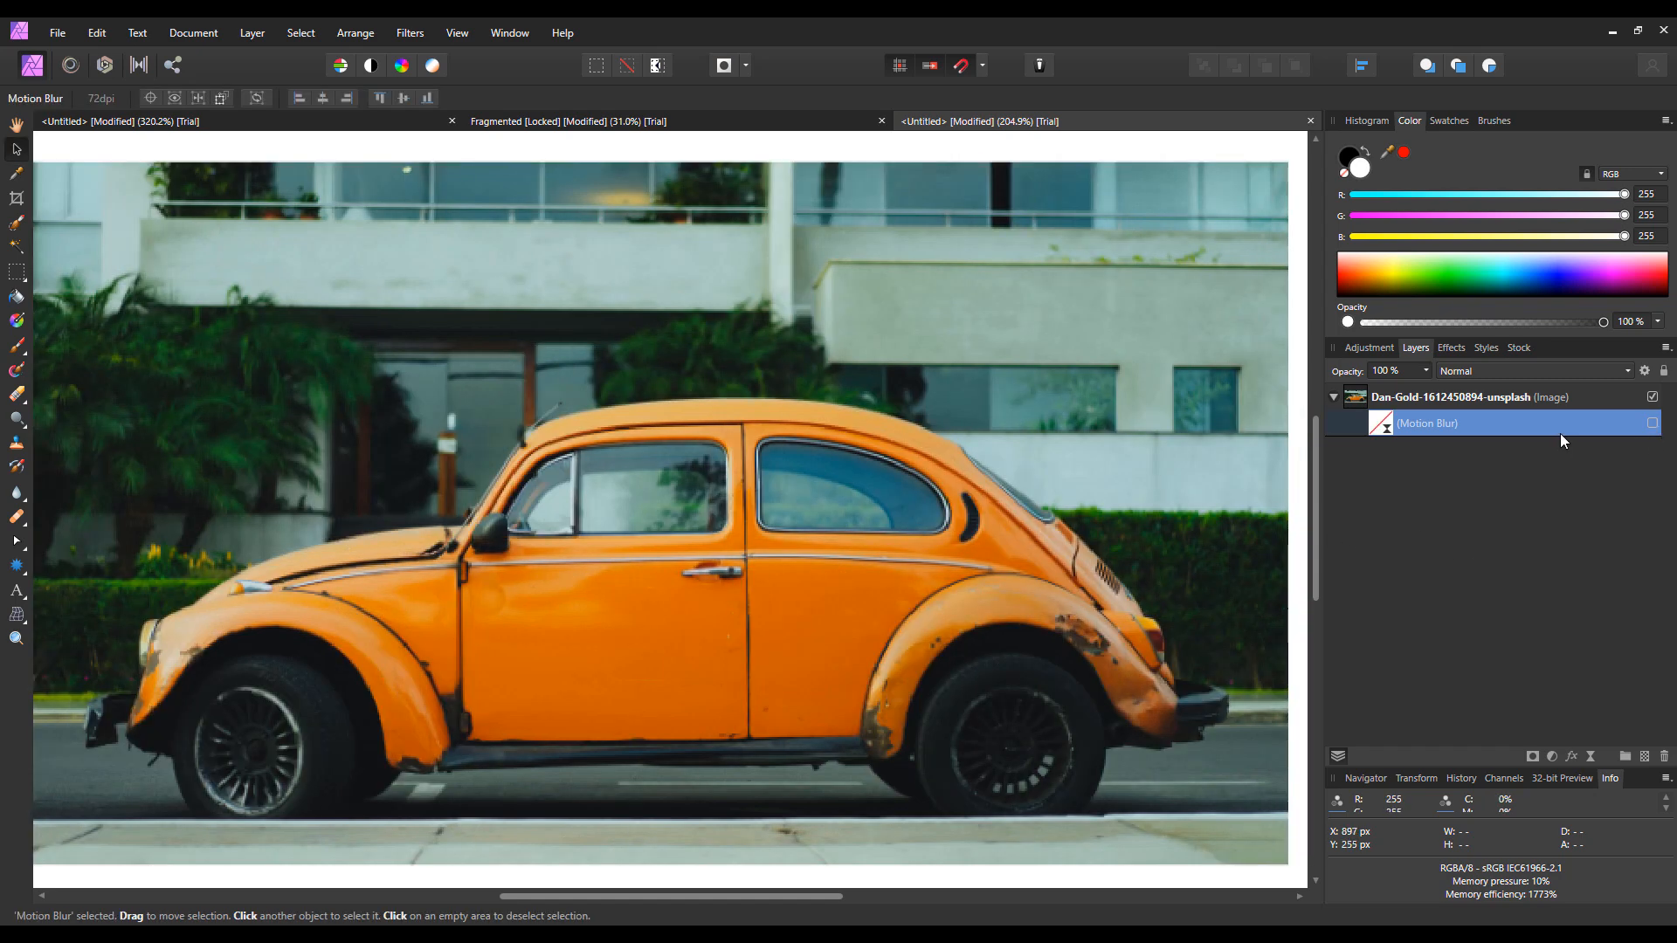
{"action": "key", "text": "Delete"}
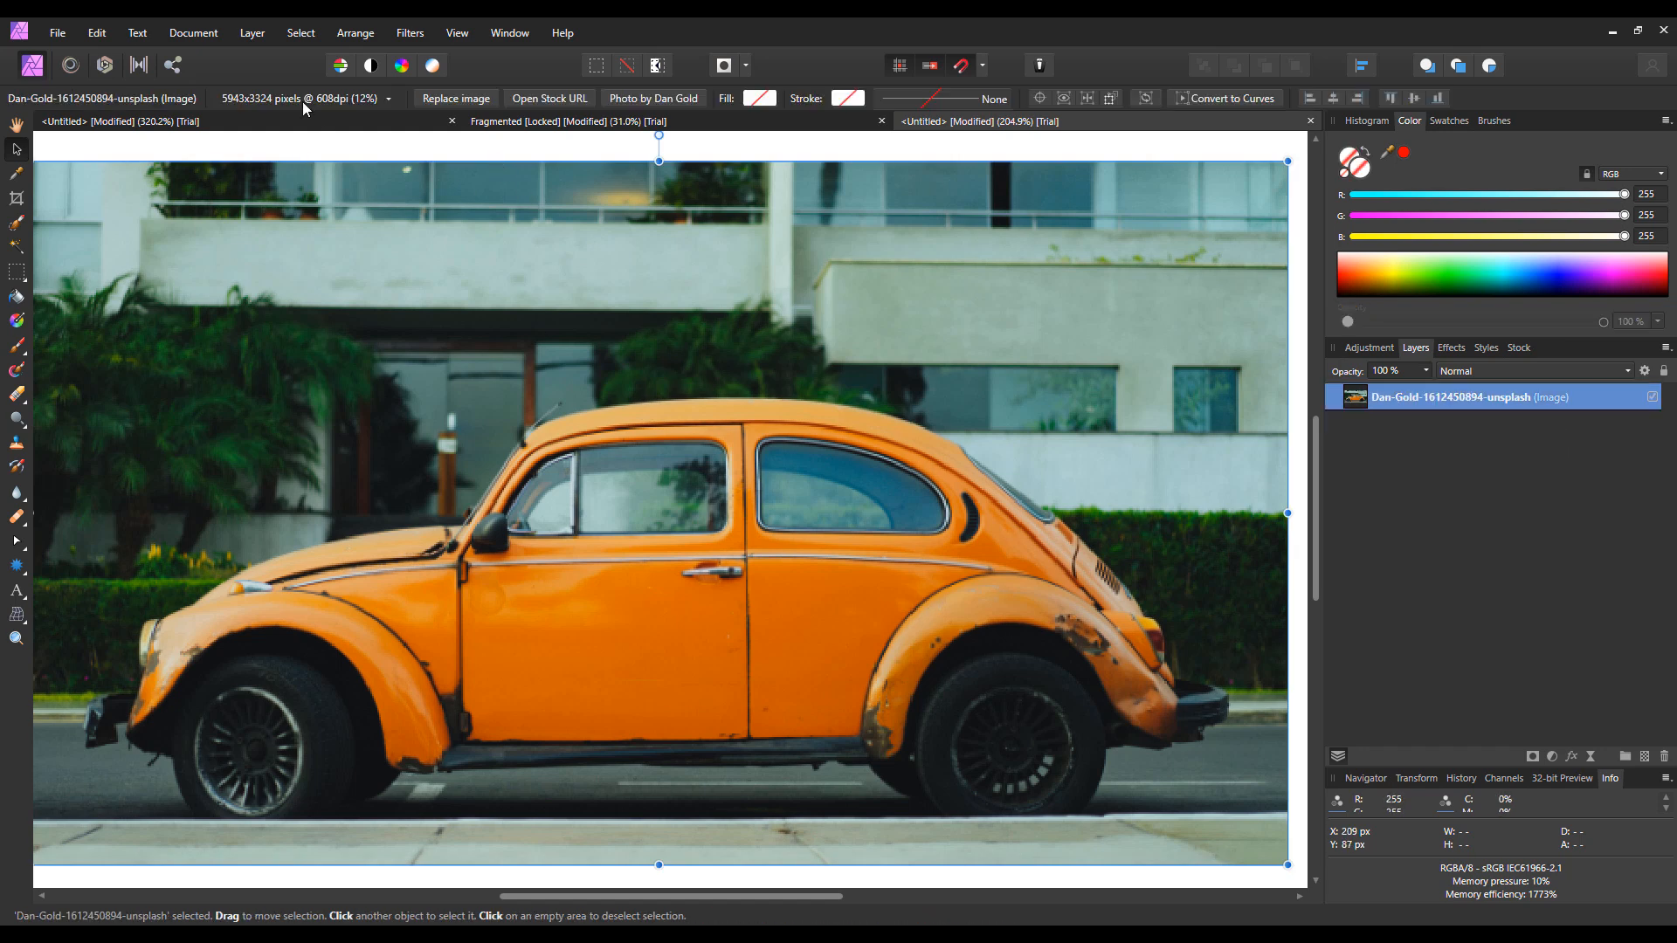
Add a live Liquify filter to the car photo and reduce the push brush size to 100.6 px
{"action": "left_click", "coordinate": [220, 39]}
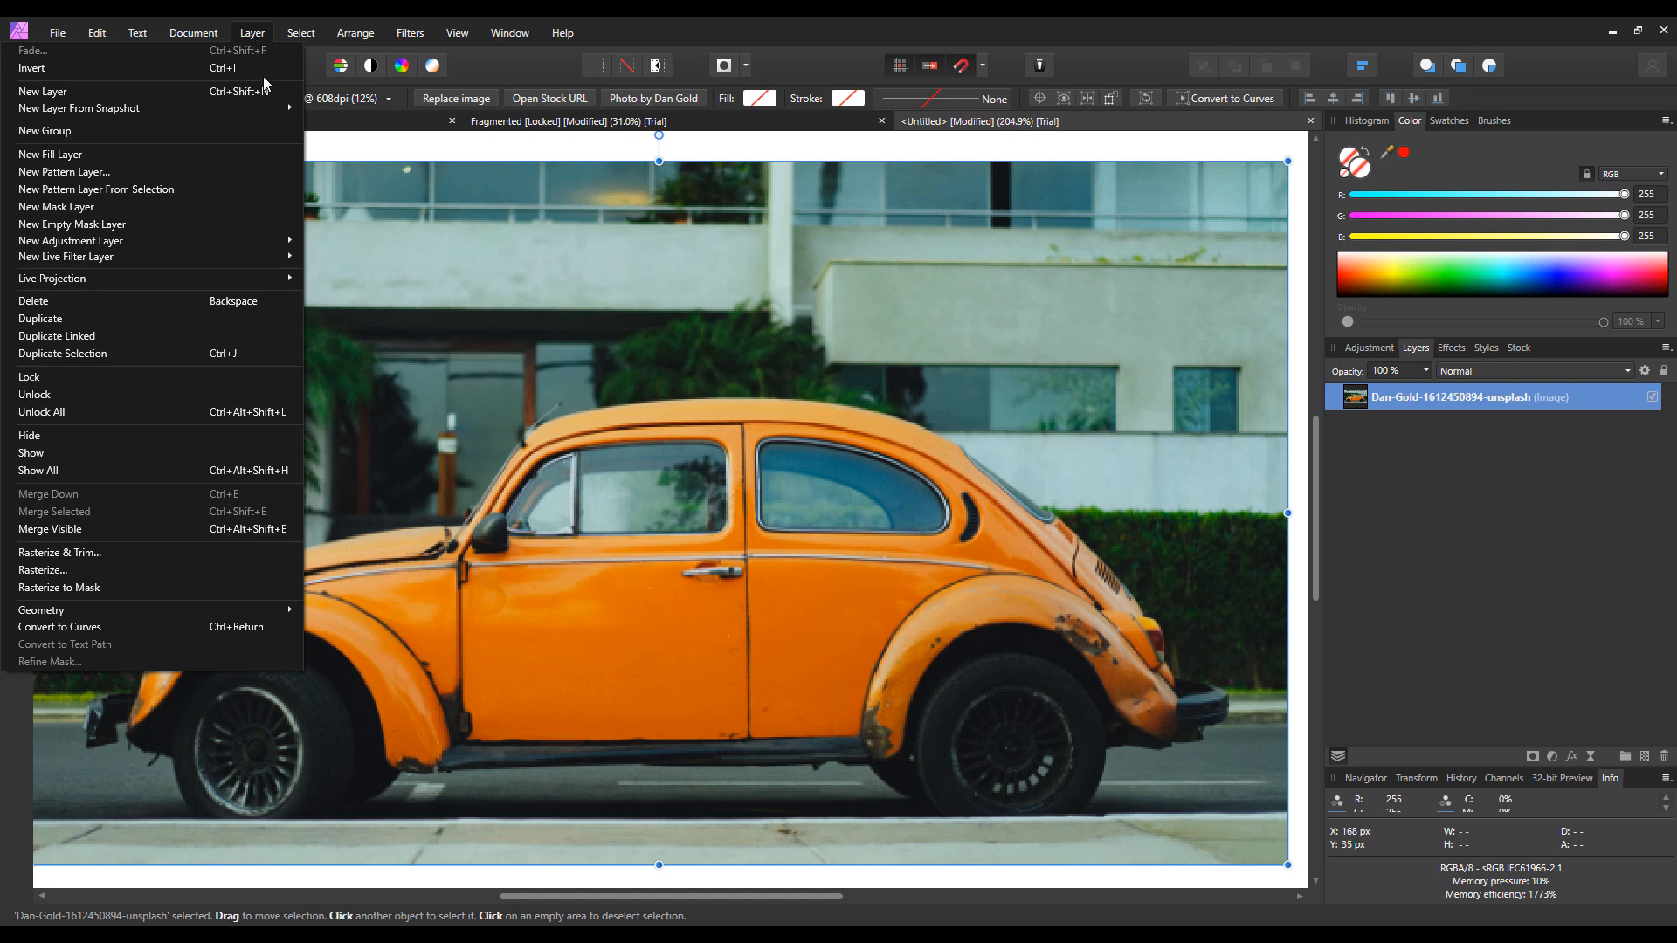
{"action": "mouse_move", "coordinate": [271, 255]}
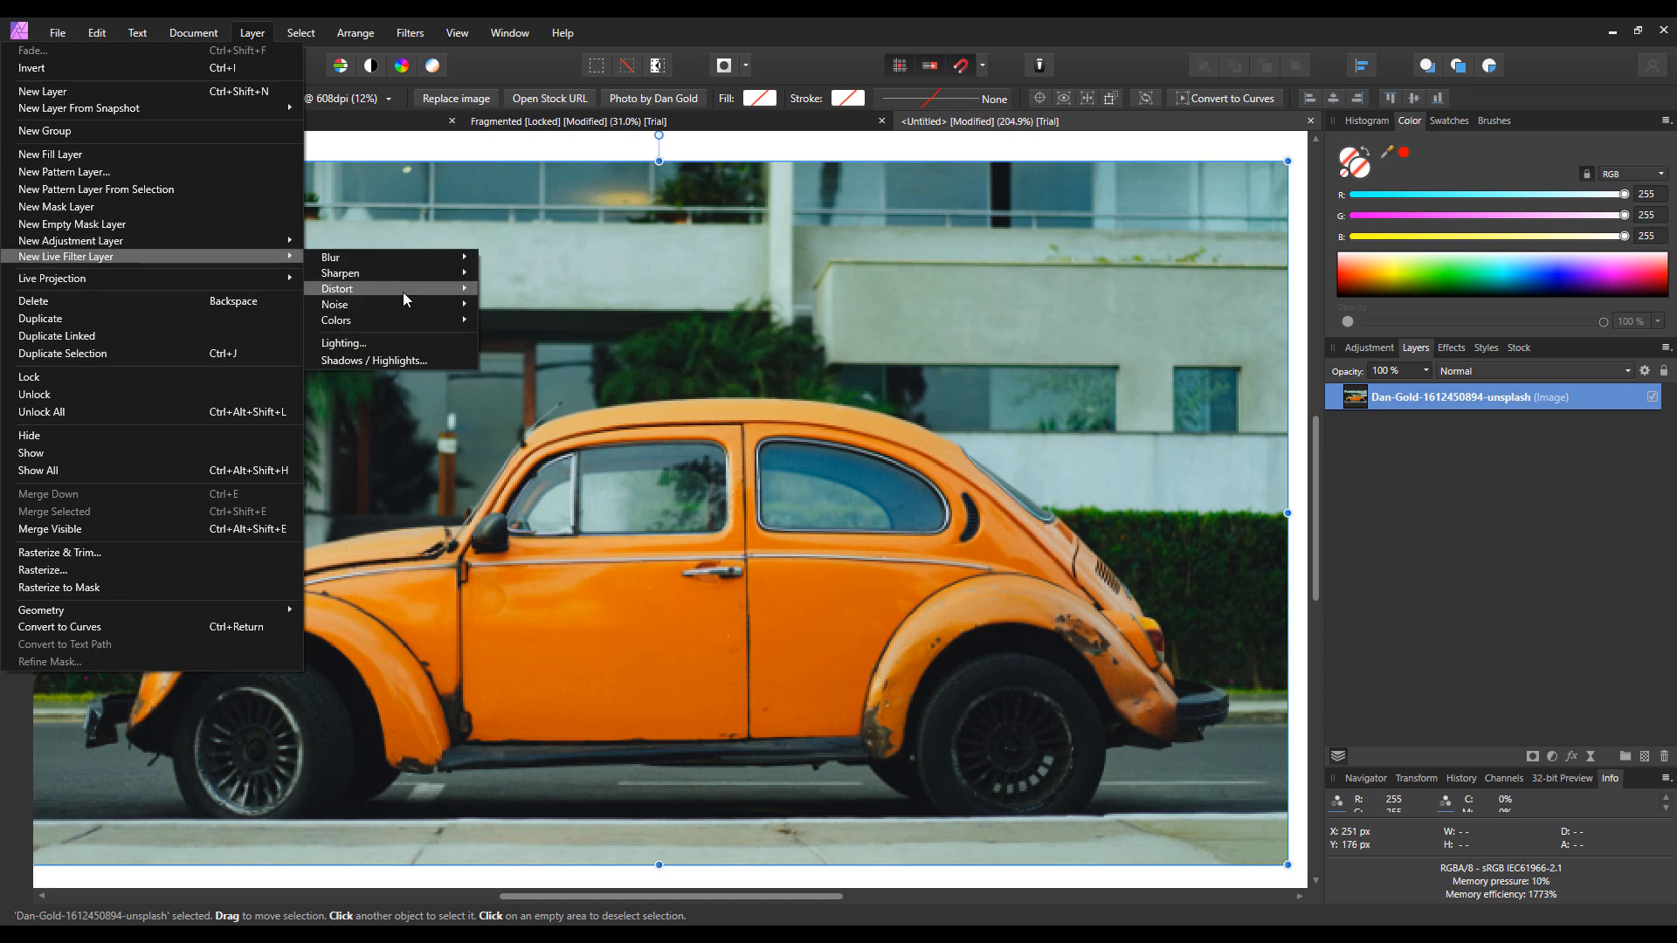
{"action": "mouse_move", "coordinate": [401, 292]}
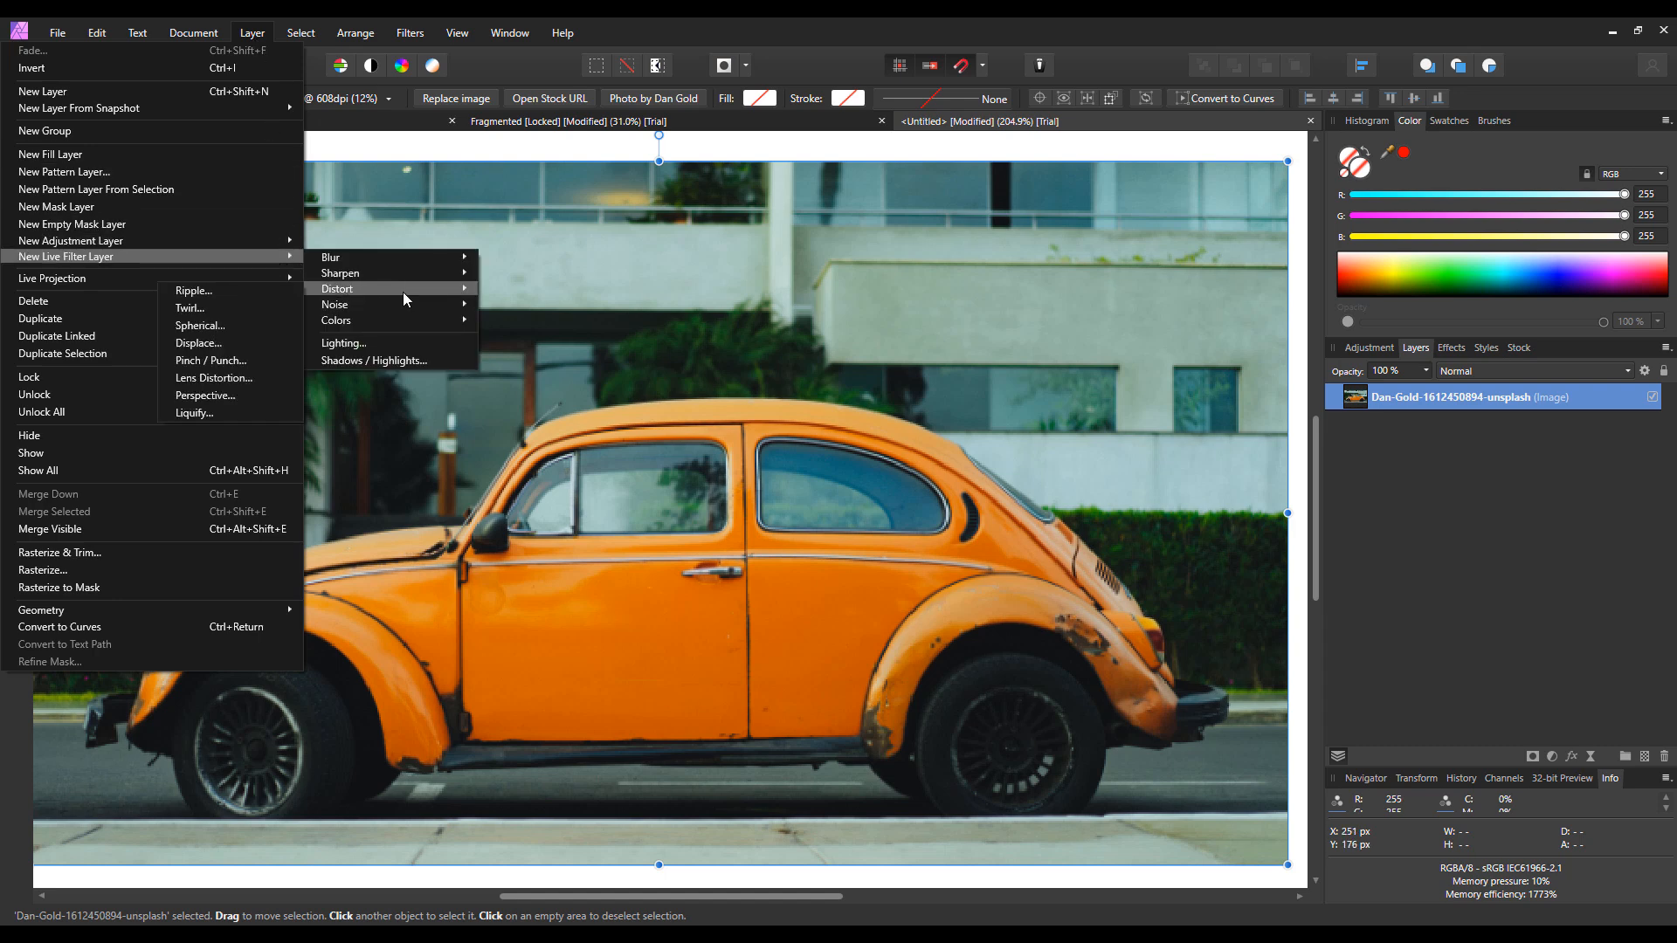
{"action": "left_click", "coordinate": [217, 407]}
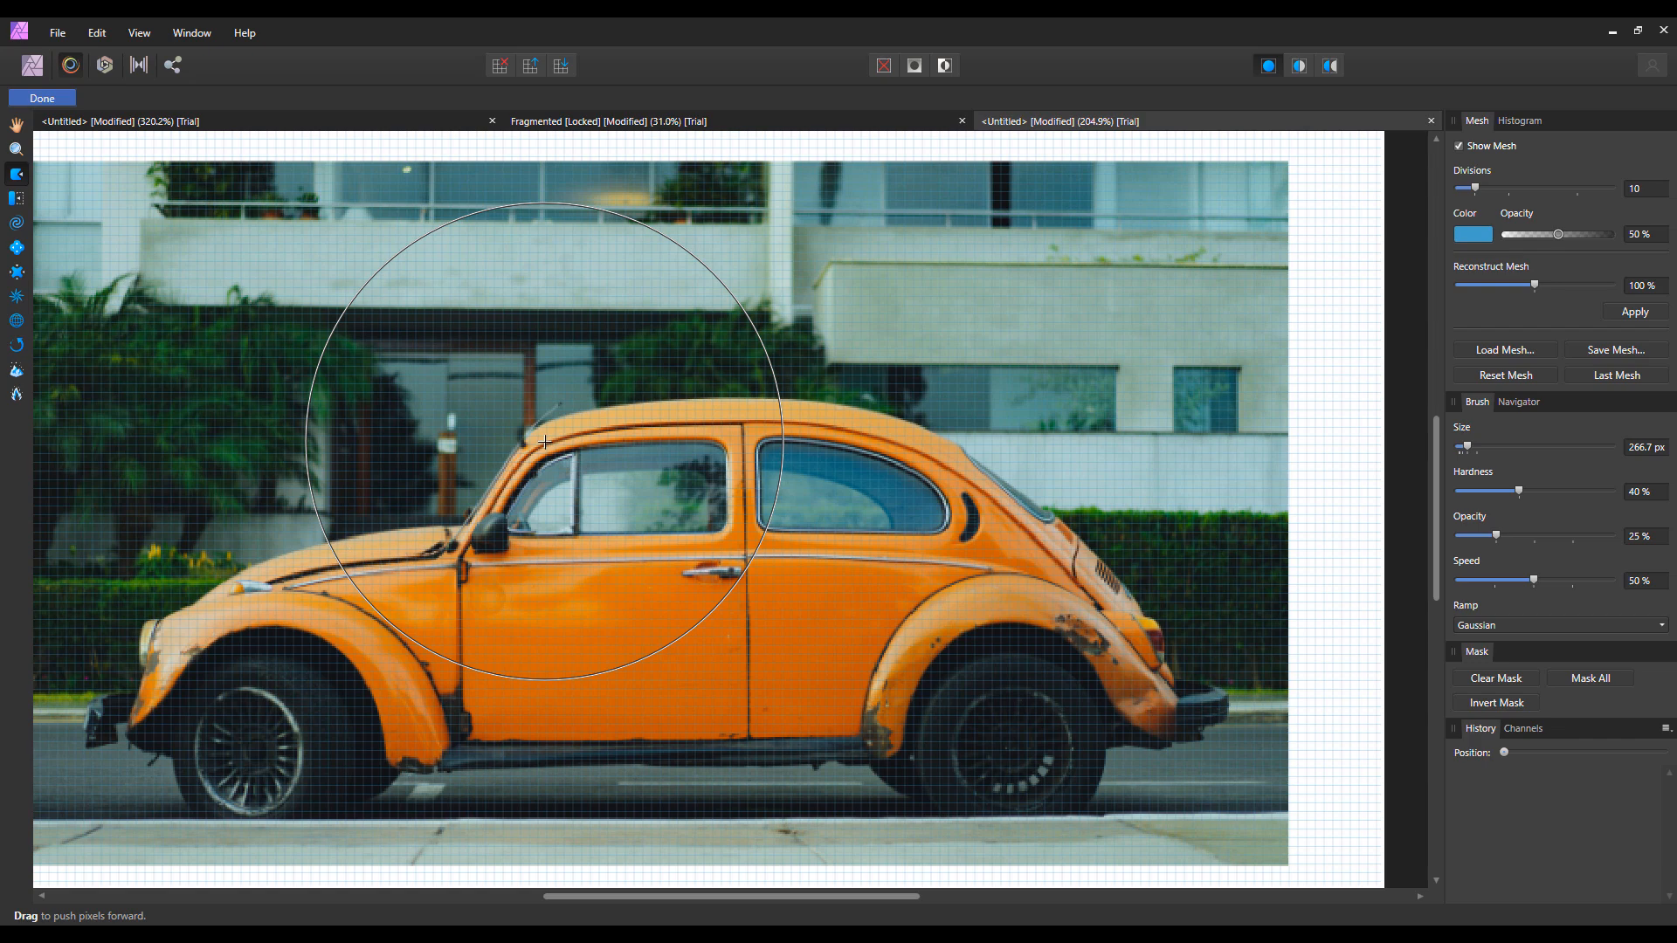
{"action": "key", "text": "bracketleft"}
{"action": "key", "text": "bracketleft"}
{"action": "key", "text": "bracketleft"}
{"action": "key", "text": "bracketleft"}
{"action": "key", "text": "bracketleft"}
{"action": "key", "text": "bracketleft"}
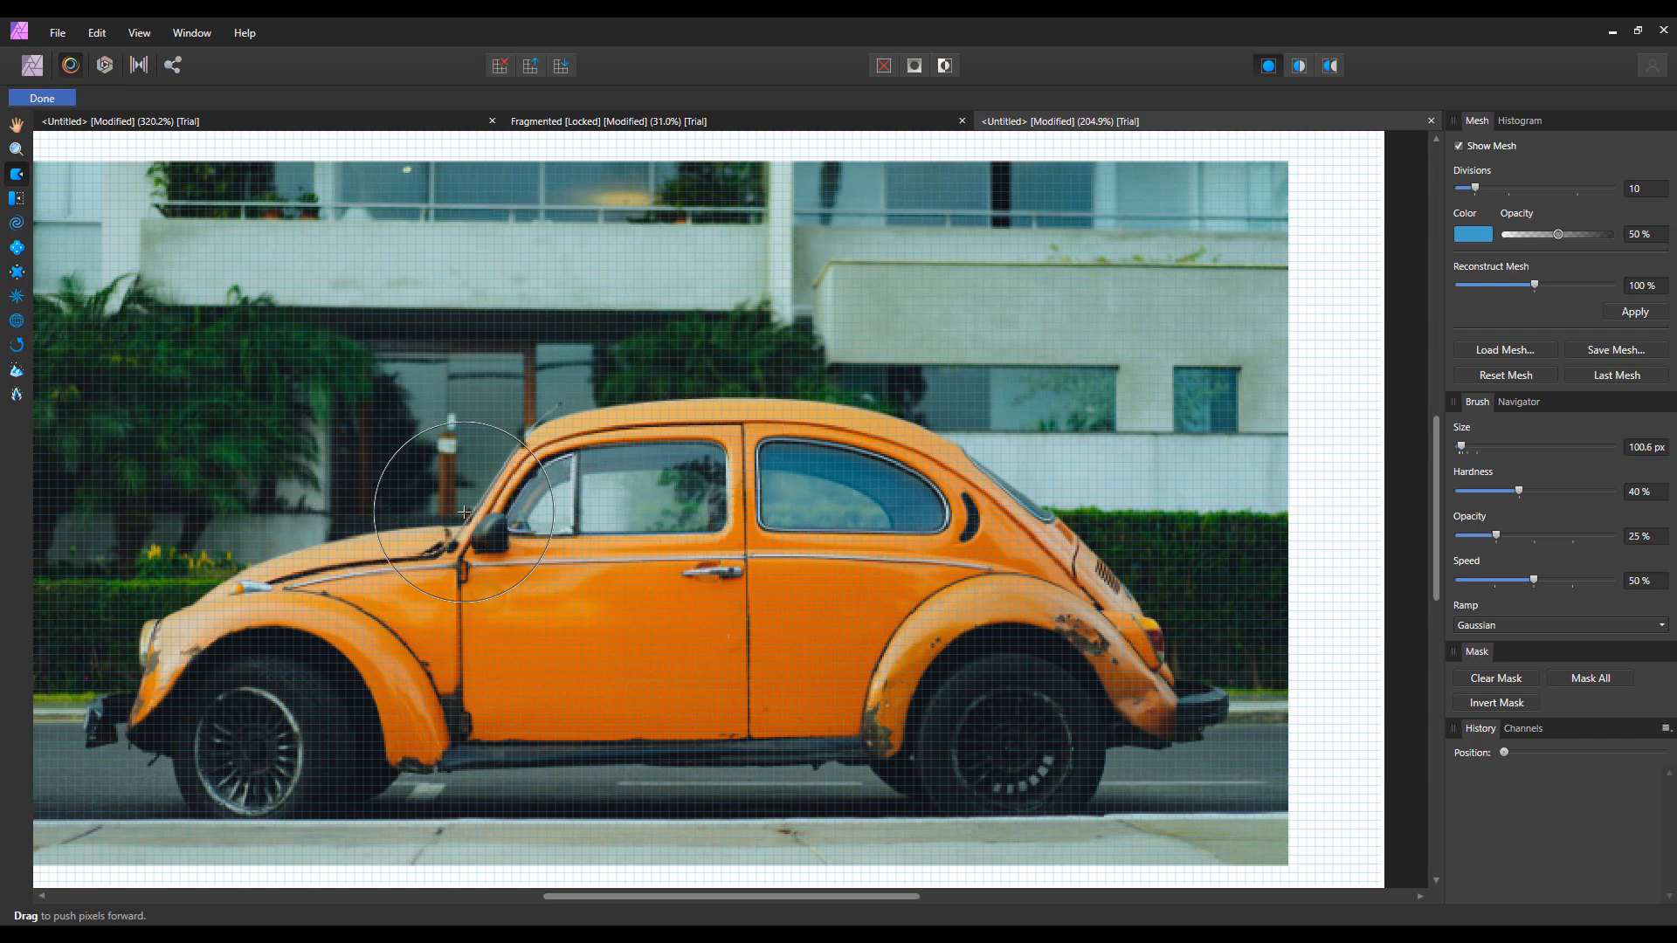
Push the car's windshield base, hood, rear window and rear pillar outward with several short Liquify Push Forward strokes
{"action": "mouse_move", "coordinate": [464, 513]}
{"action": "left_mouse_down"}
{"action": "mouse_move", "coordinate": [428, 458]}
{"action": "mouse_move", "coordinate": [482, 494]}
{"action": "mouse_move", "coordinate": [462, 448]}
{"action": "mouse_move", "coordinate": [380, 559]}
{"action": "mouse_move", "coordinate": [363, 498]}
{"action": "left_mouse_up"}
{"action": "mouse_move", "coordinate": [356, 487]}
{"action": "left_mouse_down"}
{"action": "mouse_move", "coordinate": [362, 538]}
{"action": "mouse_move", "coordinate": [328, 556]}
{"action": "mouse_move", "coordinate": [314, 542]}
{"action": "mouse_move", "coordinate": [271, 567]}
{"action": "mouse_move", "coordinate": [262, 524]}
{"action": "left_mouse_up"}
{"action": "mouse_move", "coordinate": [927, 463]}
{"action": "left_mouse_down"}
{"action": "mouse_move", "coordinate": [1137, 490]}
{"action": "mouse_move", "coordinate": [1126, 528]}
{"action": "mouse_move", "coordinate": [1155, 532]}
{"action": "mouse_move", "coordinate": [1163, 570]}
{"action": "mouse_move", "coordinate": [979, 406]}
{"action": "mouse_move", "coordinate": [900, 398]}
{"action": "left_mouse_up"}
{"action": "left_click_drag", "start_coordinate": [968, 505], "coordinate": [980, 505]}
{"action": "left_click_drag", "start_coordinate": [246, 568], "coordinate": [180, 575]}
{"action": "left_click_drag", "start_coordinate": [373, 538], "coordinate": [374, 532]}
{"action": "left_click_drag", "start_coordinate": [508, 449], "coordinate": [507, 444]}
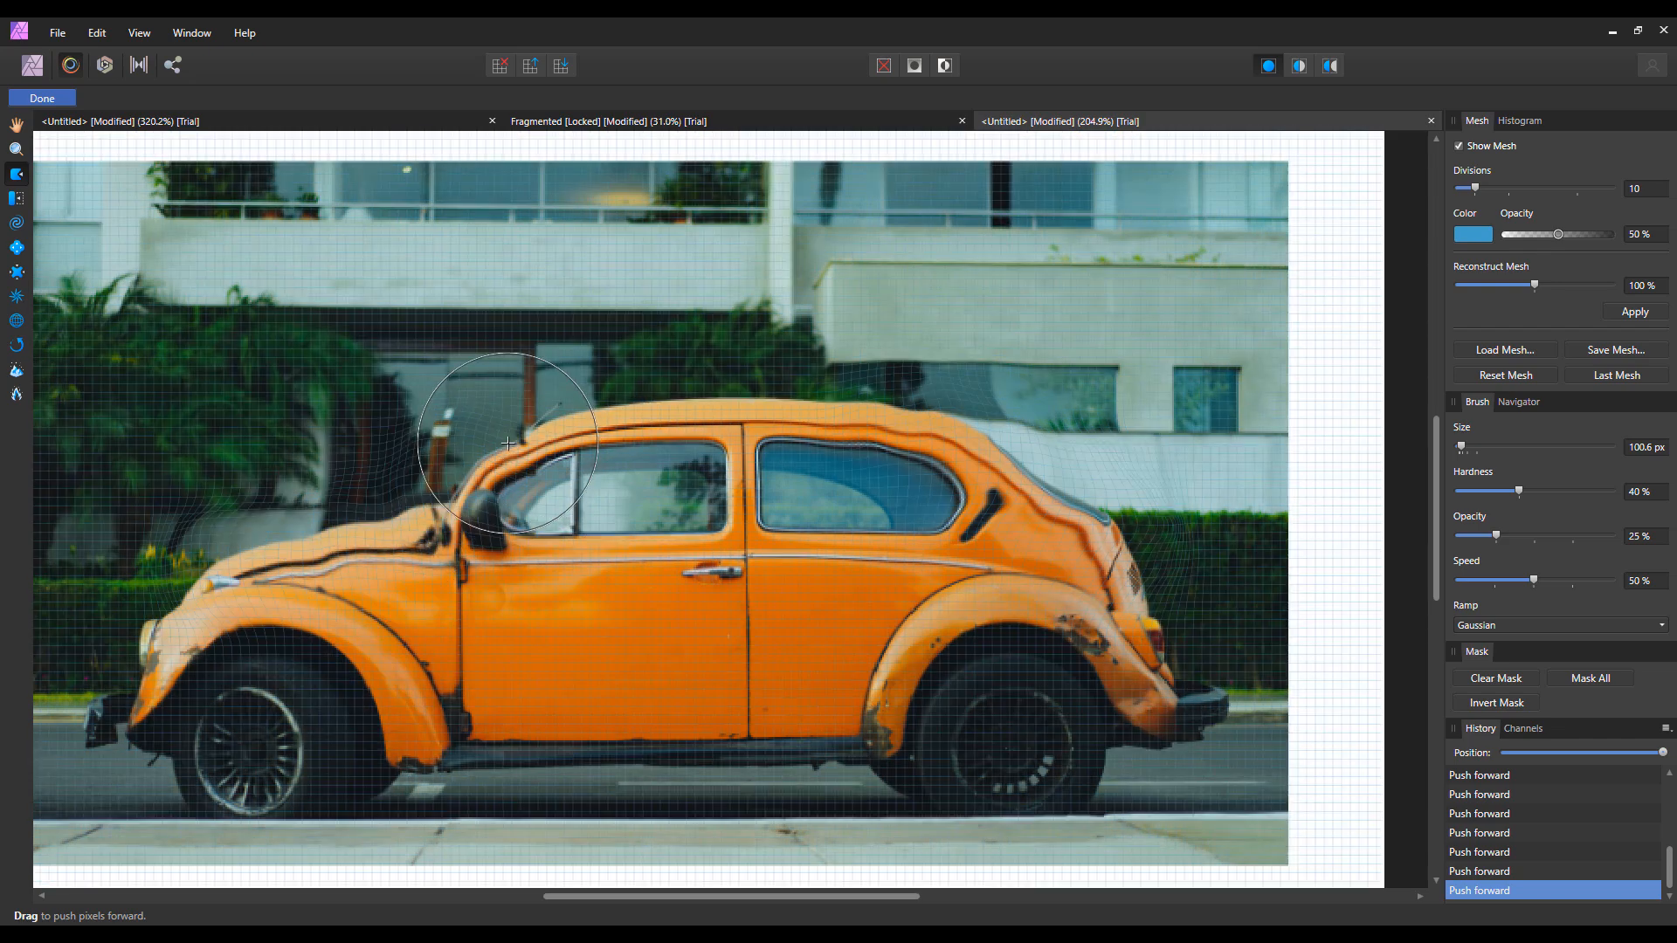
Push the car's windshield, roof edge, rear pillar and rear body outward with more Push Forward strokes and finish the Liquify edit
{"action": "left_click_drag", "start_coordinate": [466, 507], "coordinate": [445, 508]}
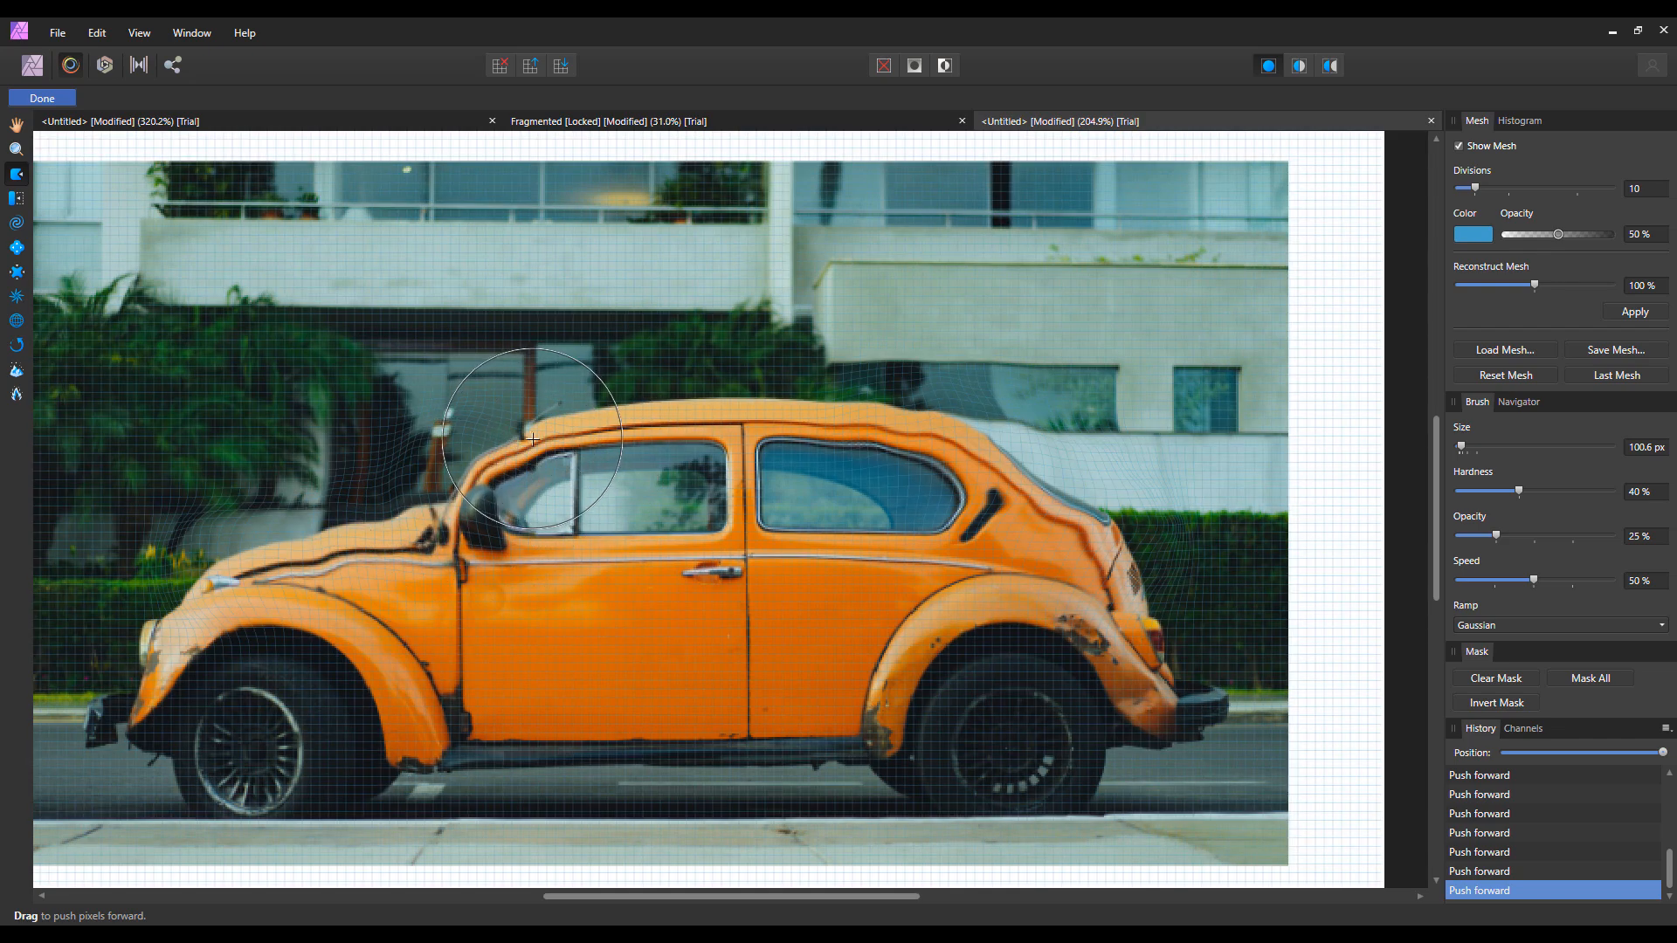
{"action": "left_click_drag", "start_coordinate": [532, 440], "coordinate": [524, 435]}
{"action": "left_click_drag", "start_coordinate": [1052, 484], "coordinate": [1072, 486]}
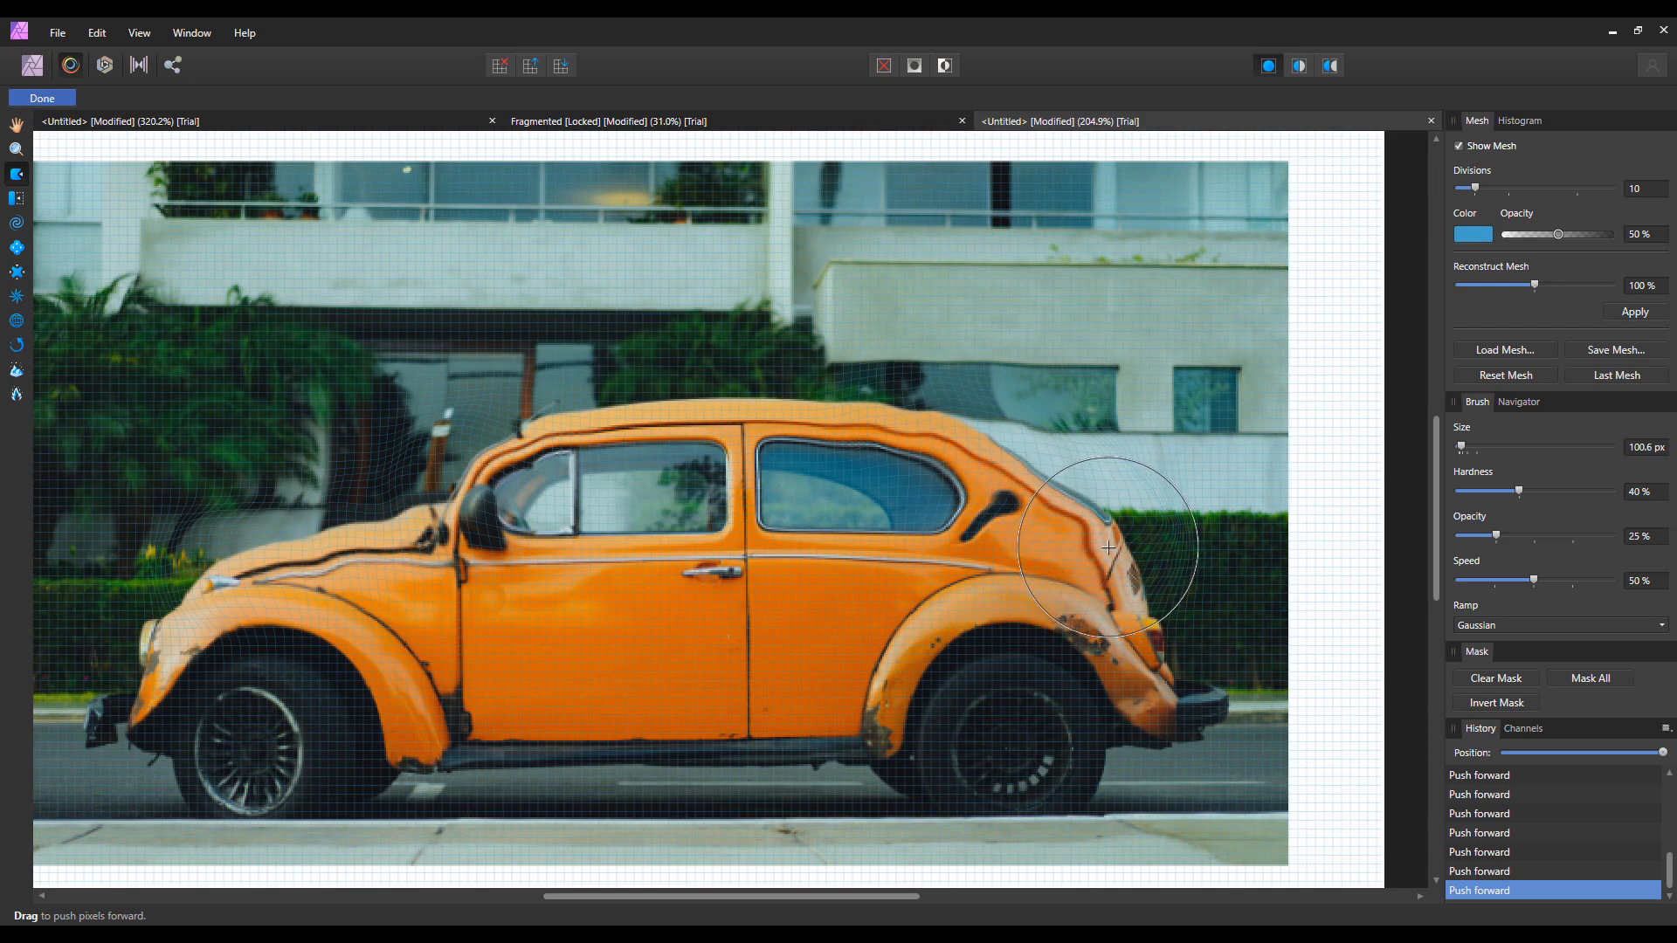
{"action": "mouse_move", "coordinate": [1113, 552]}
{"action": "left_mouse_down"}
{"action": "mouse_move", "coordinate": [1143, 553]}
{"action": "mouse_move", "coordinate": [1127, 583]}
{"action": "left_mouse_up"}
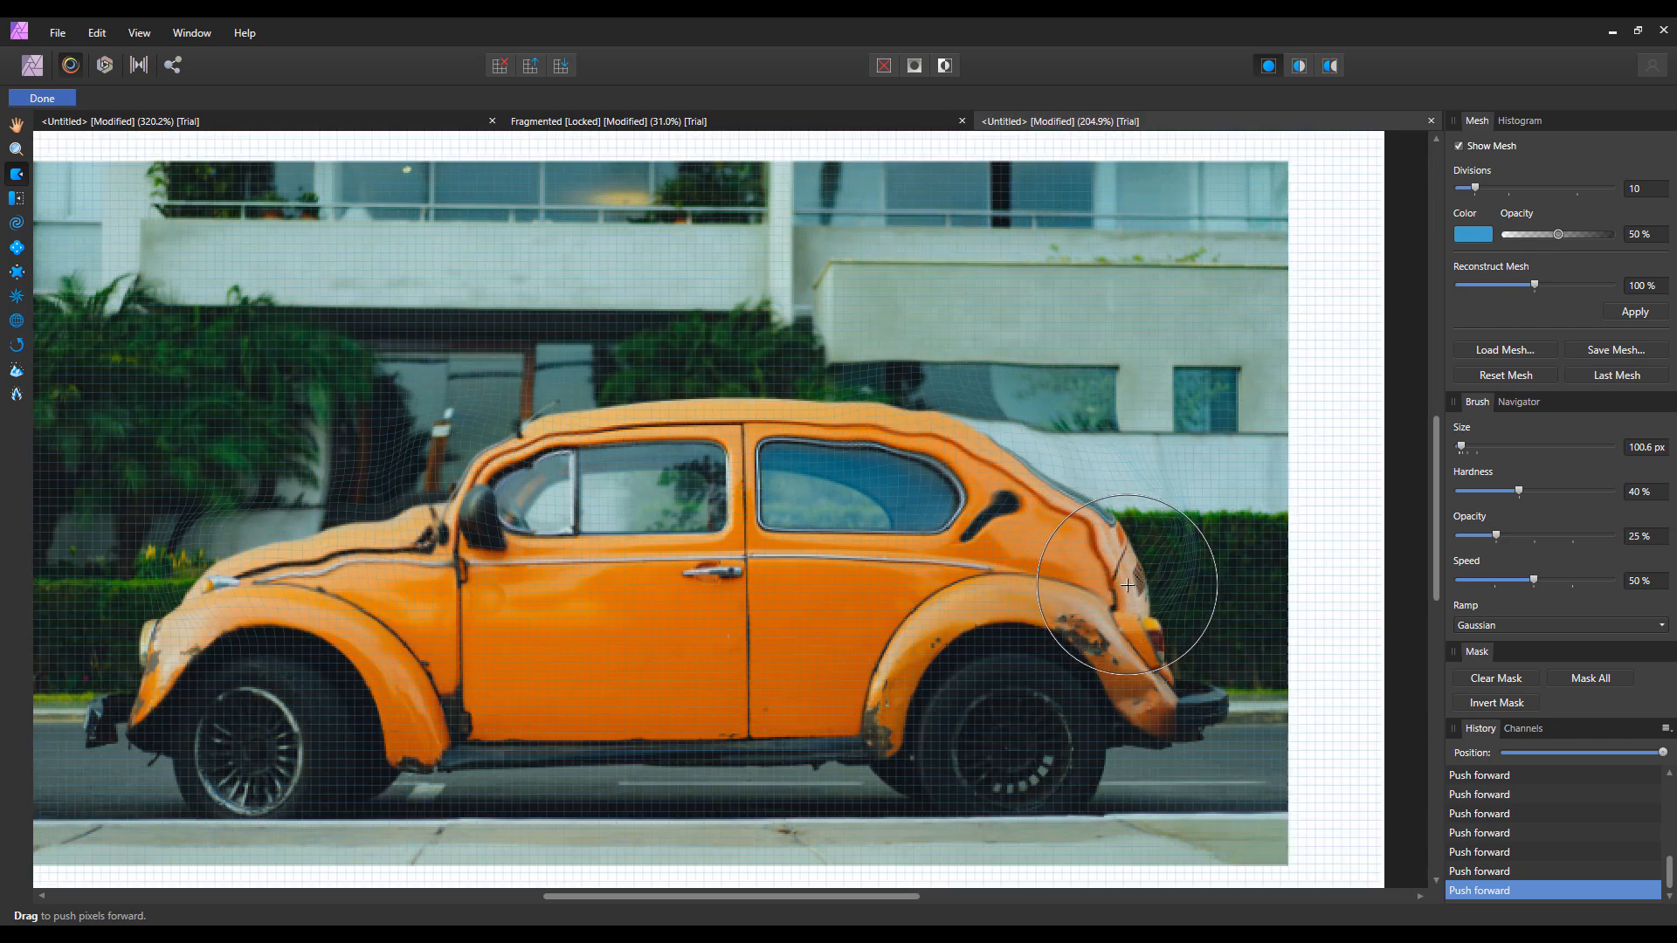
{"action": "left_click_drag", "start_coordinate": [1029, 478], "coordinate": [1054, 467]}
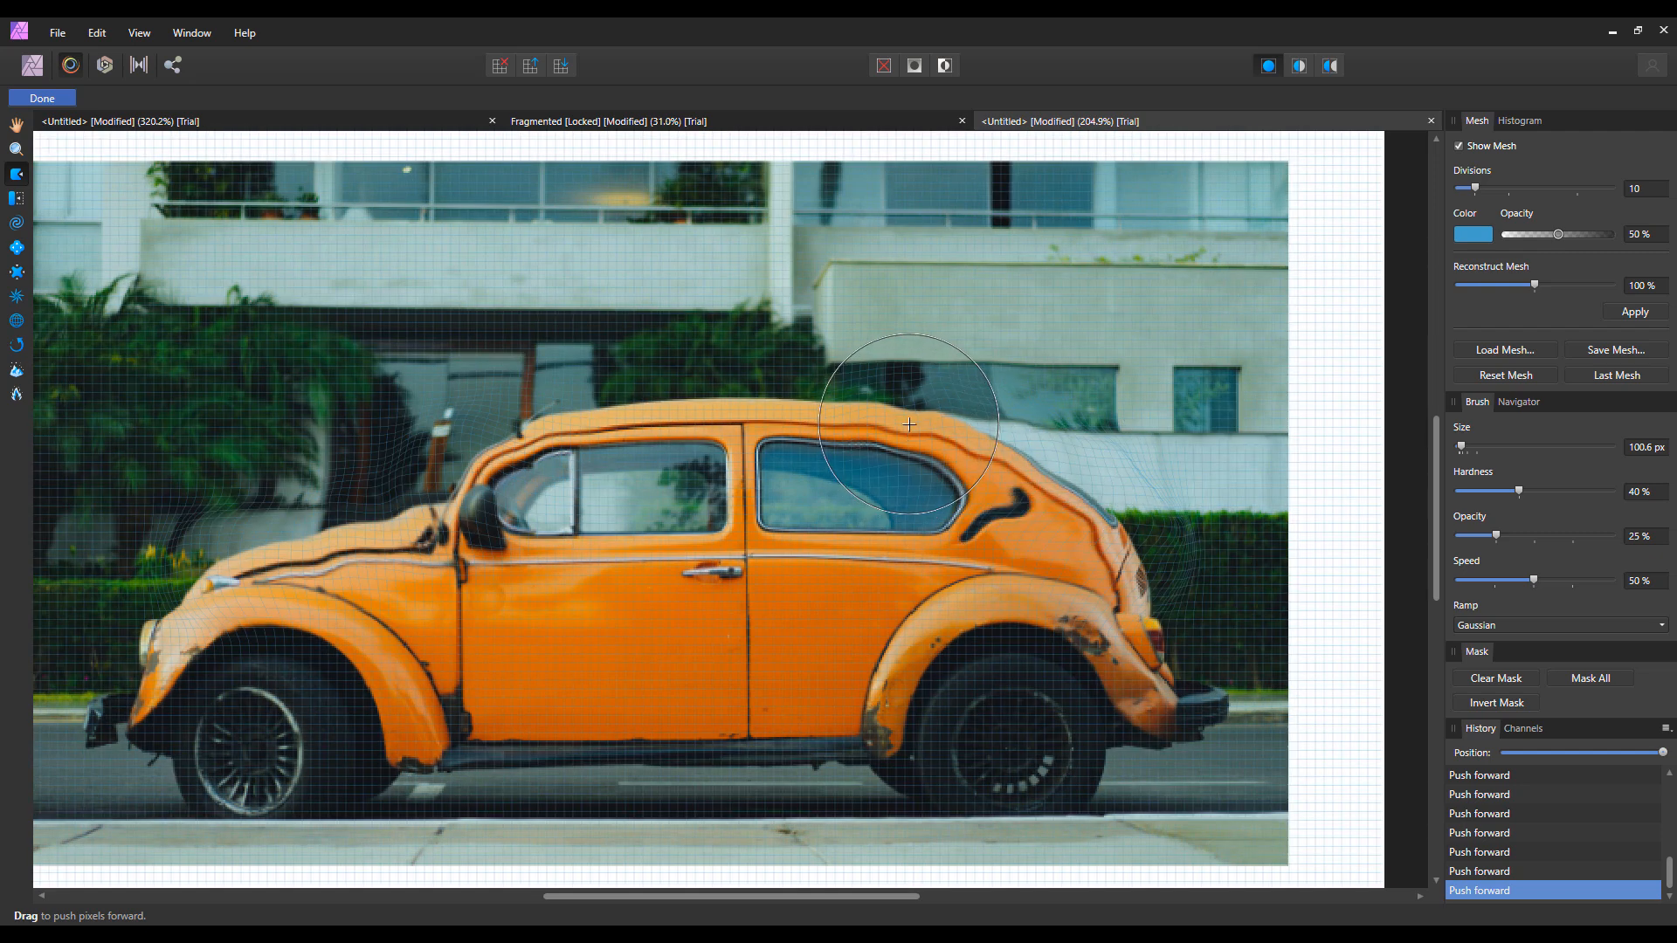
{"action": "left_click_drag", "start_coordinate": [909, 424], "coordinate": [906, 419]}
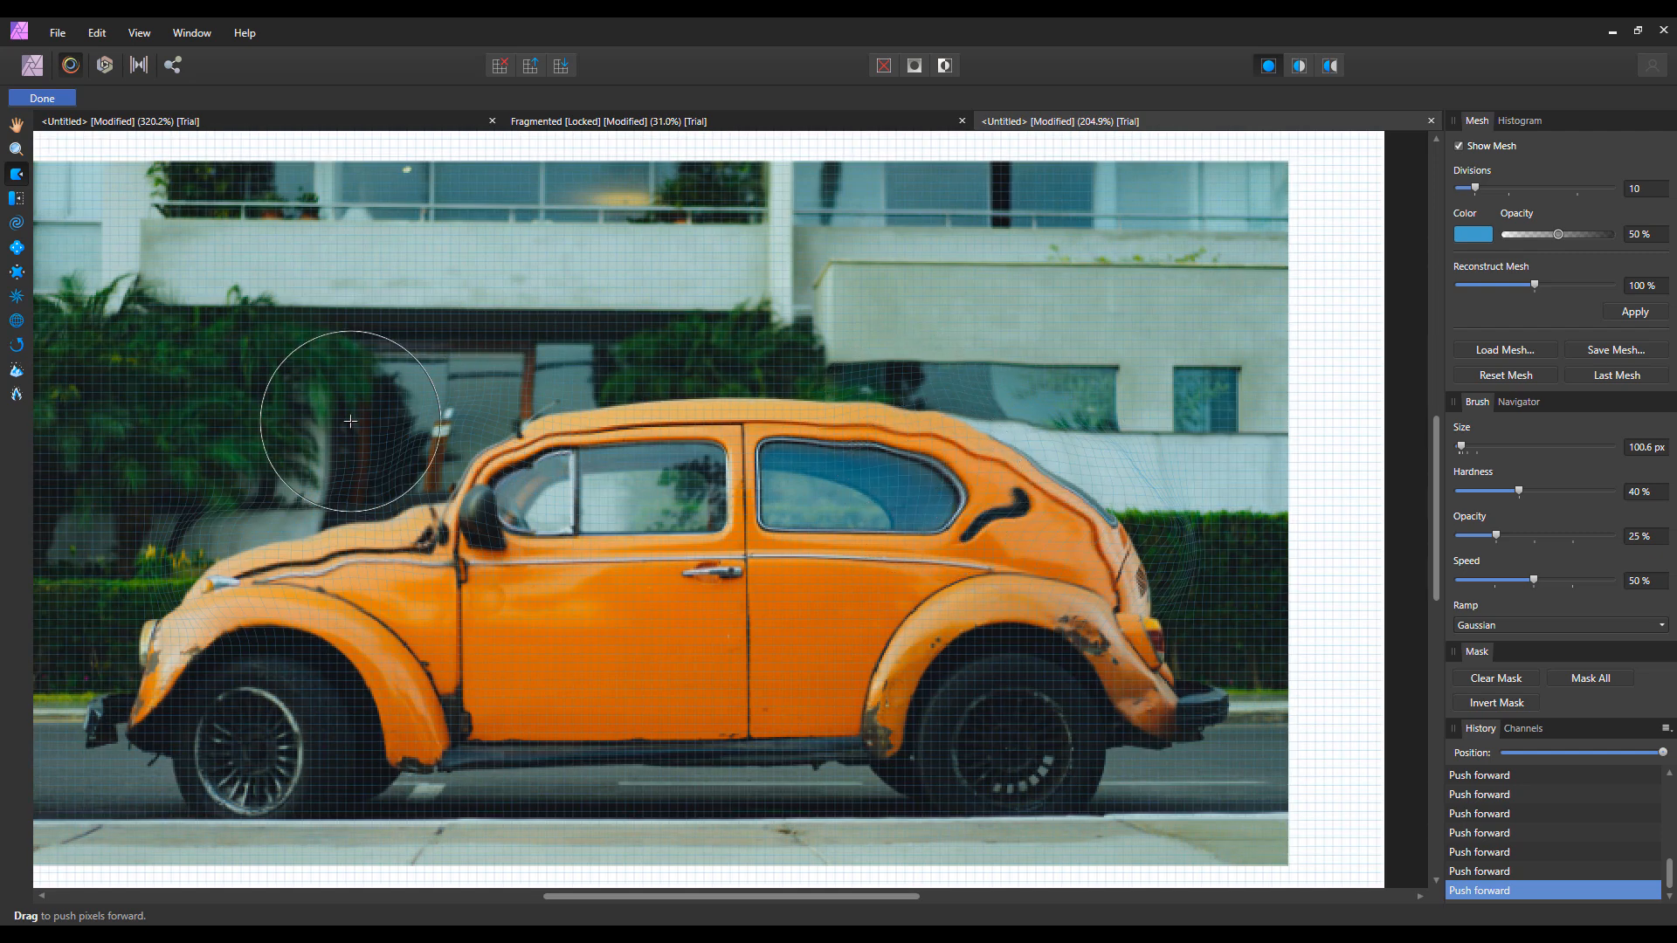
{"action": "left_click", "coordinate": [41, 99]}
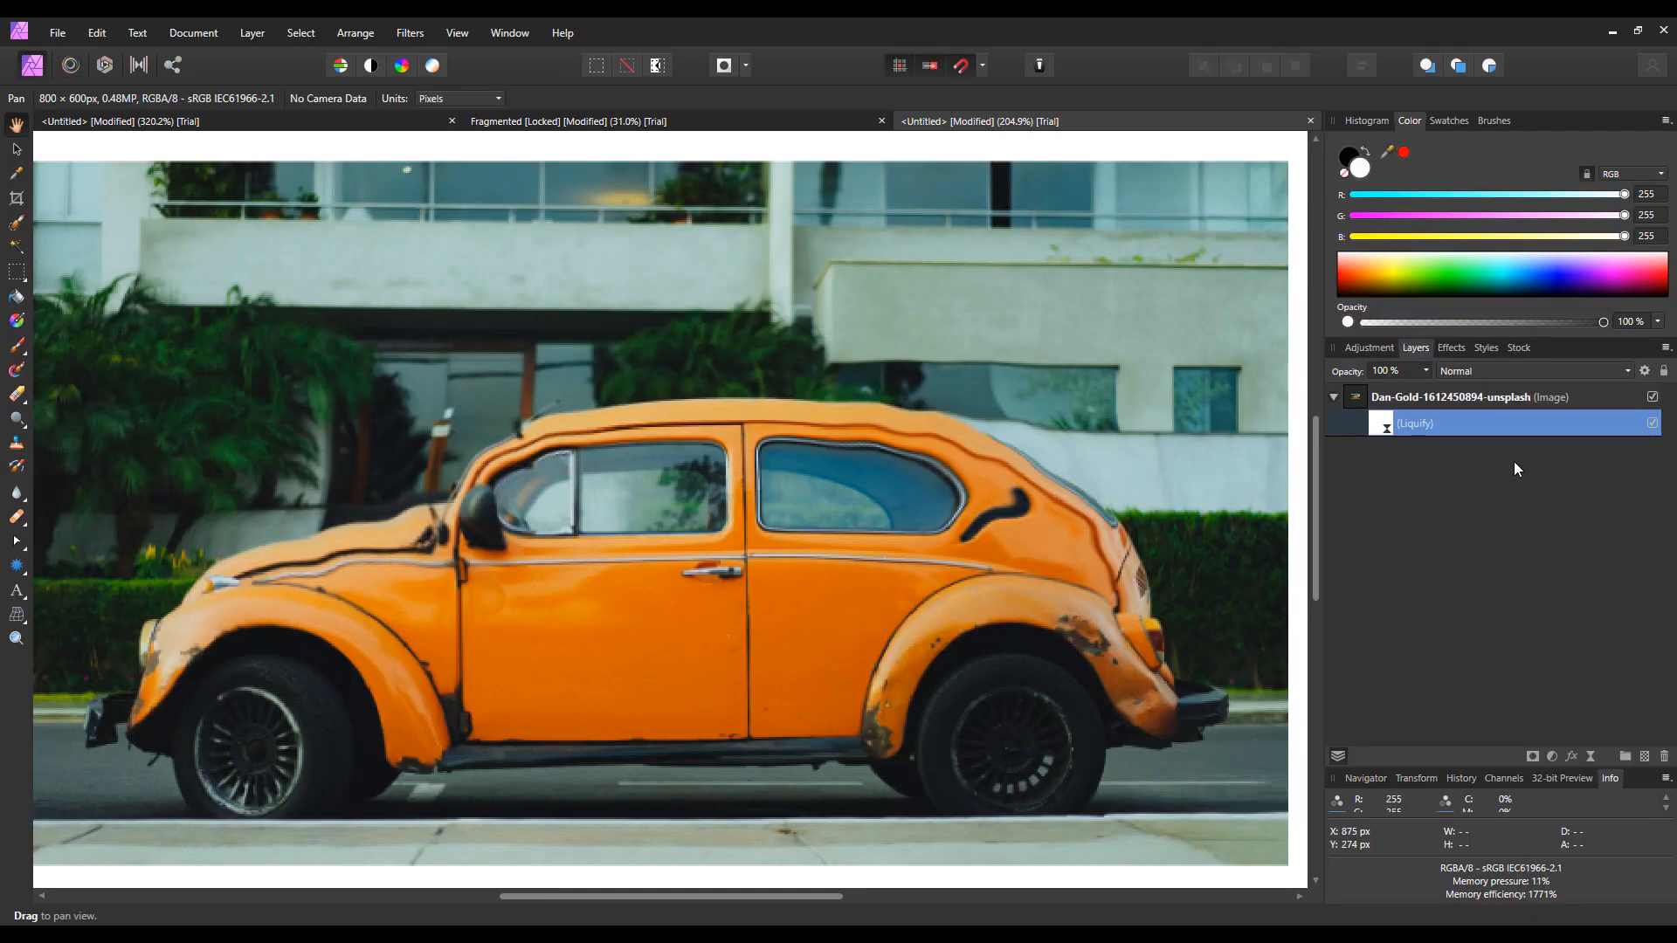
Hide the Liquify filter and show it again to compare the car before and after the distortion
{"action": "left_click", "coordinate": [1653, 423]}
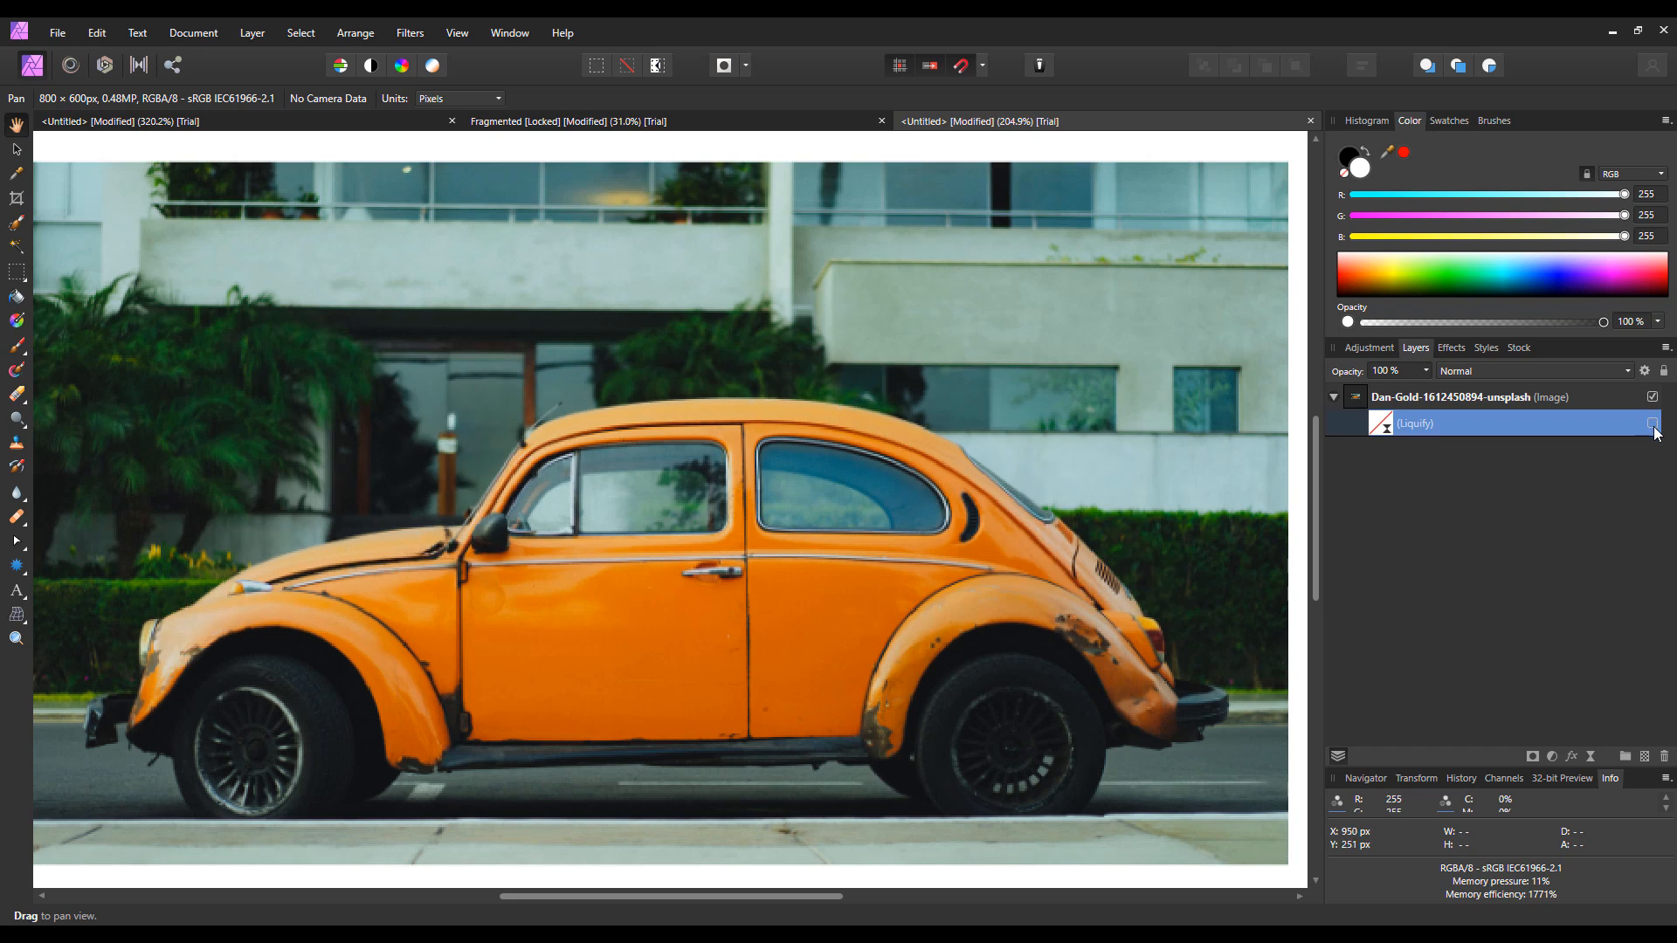
{"action": "left_click", "coordinate": [1653, 423]}
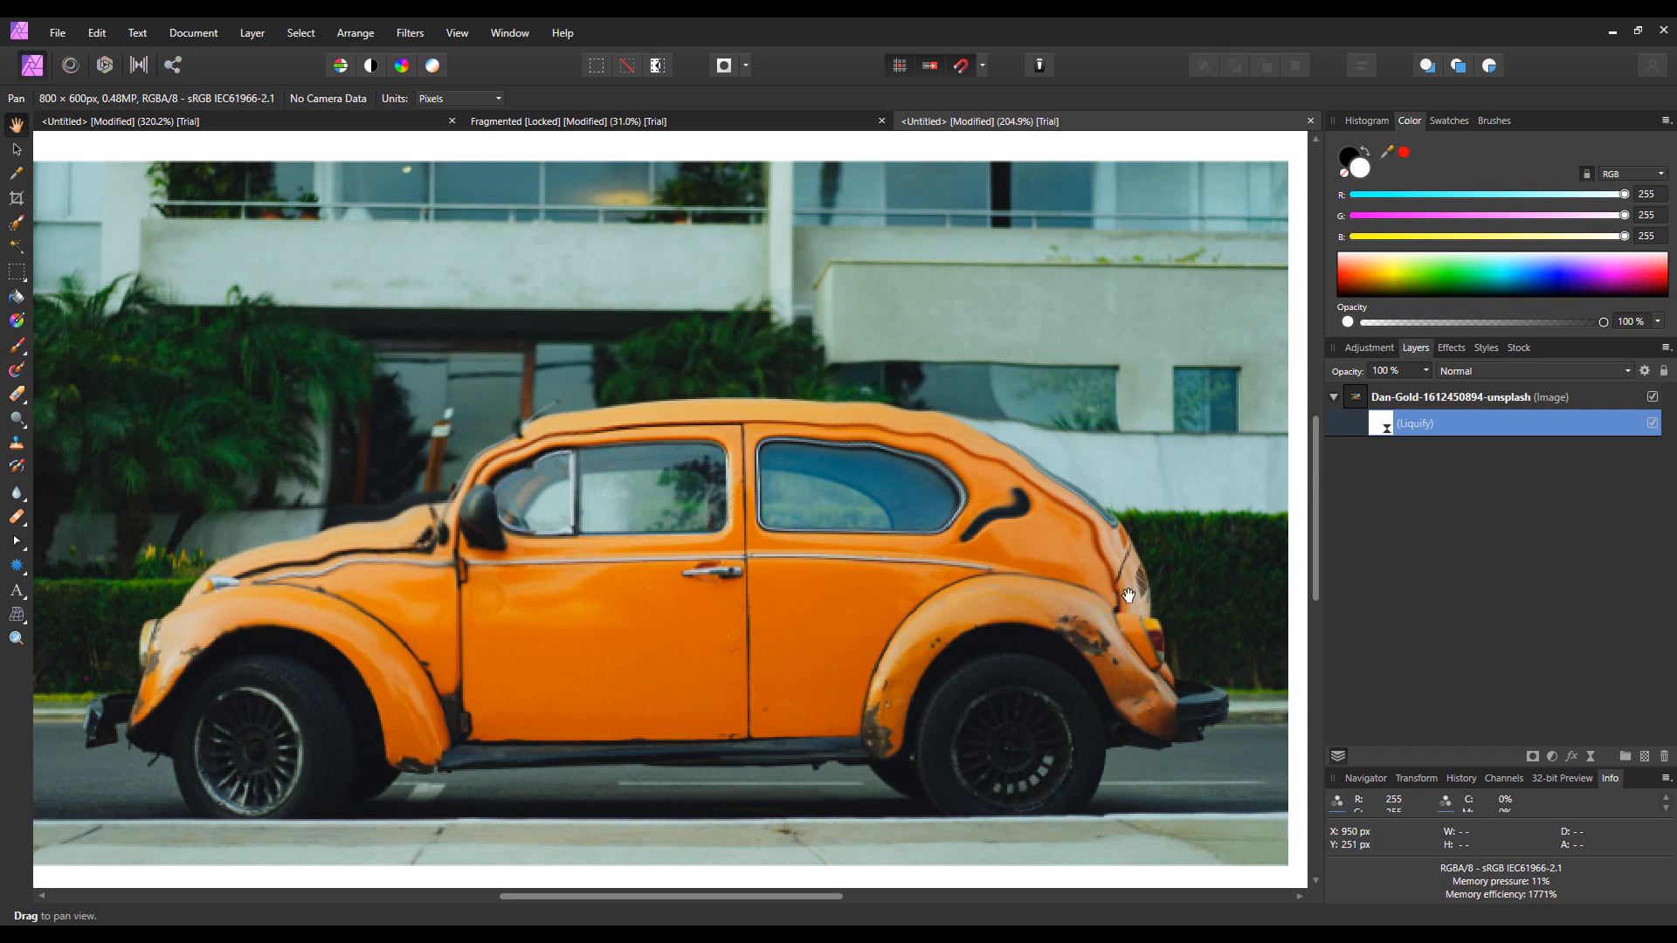
{"action": "scroll", "coordinate": [810, 480], "scroll_direction": "down", "scroll_amount": 3}
{"action": "scroll", "coordinate": [810, 480], "scroll_direction": "up", "scroll_amount": 3}
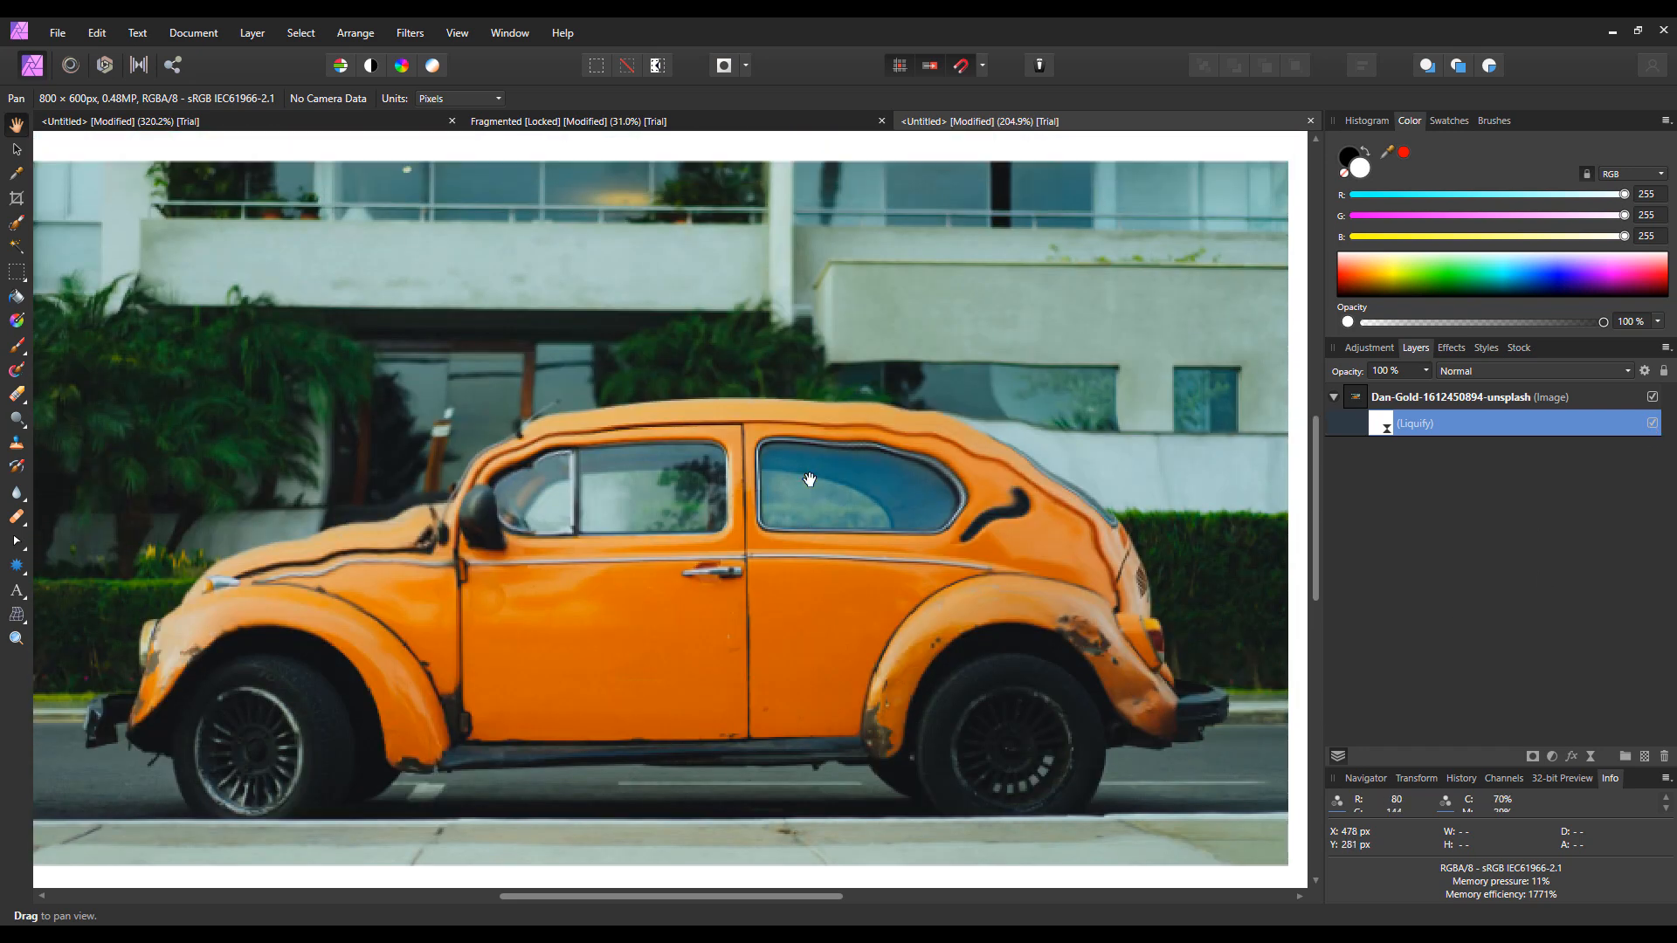
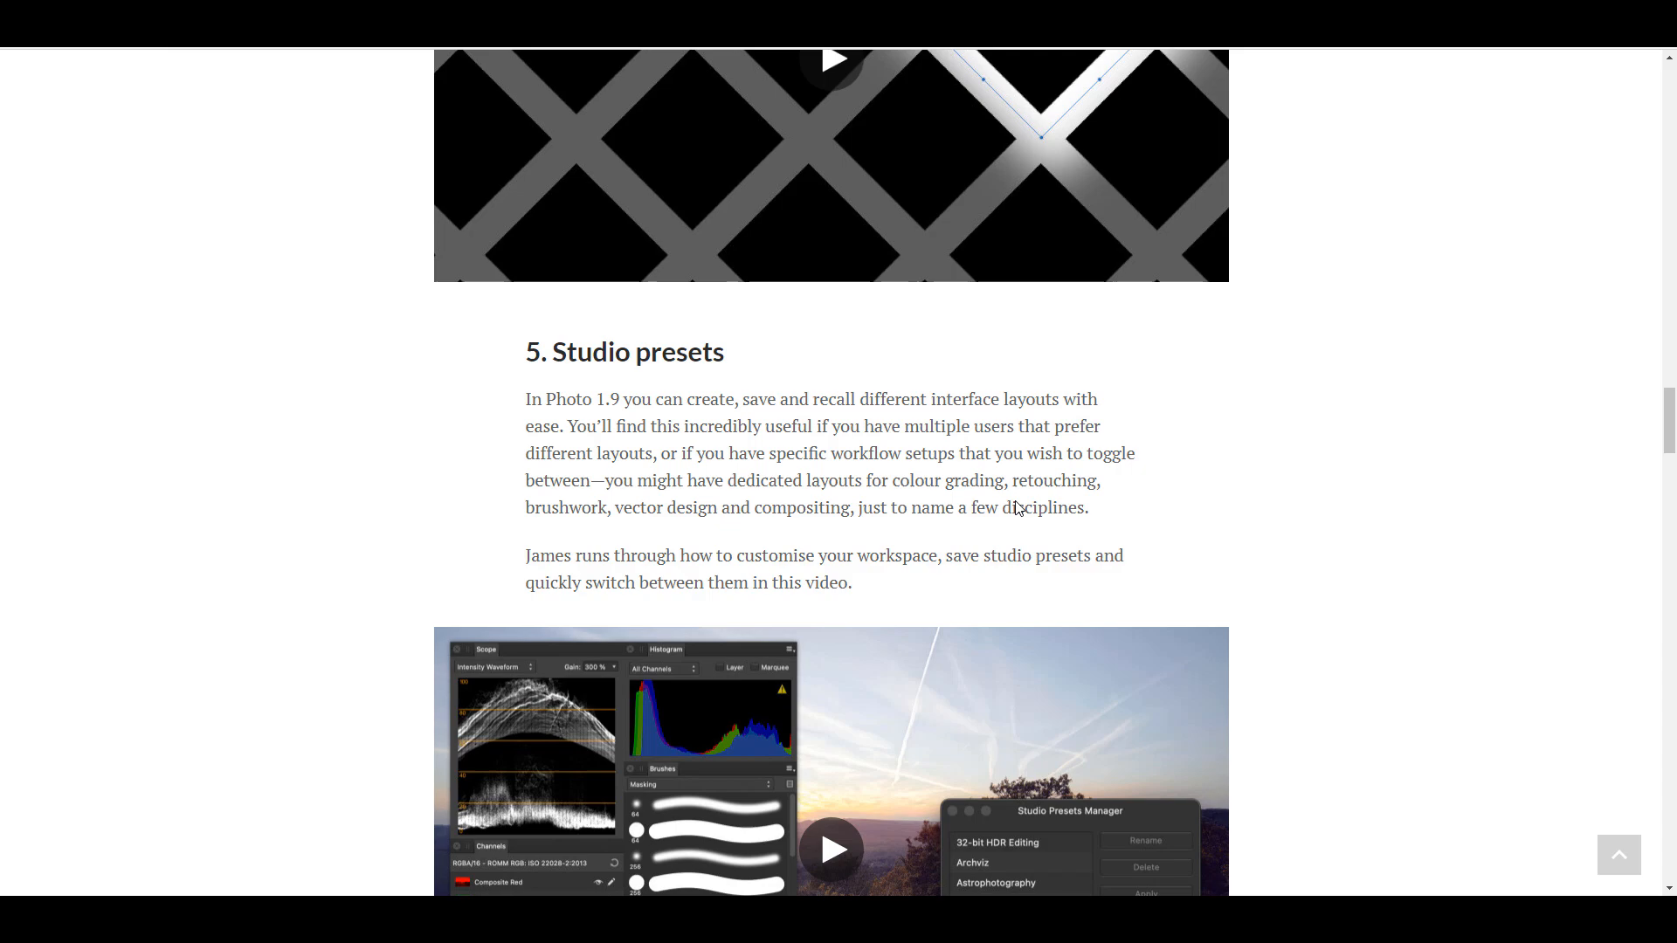
Examine the Affinity Photo 1.9 article's sections on studio presets, live Liquify, LUT improvements, external file linking and astrophotography
{"action": "scroll", "coordinate": [1017, 501], "scroll_direction": "down", "scroll_amount": 7}
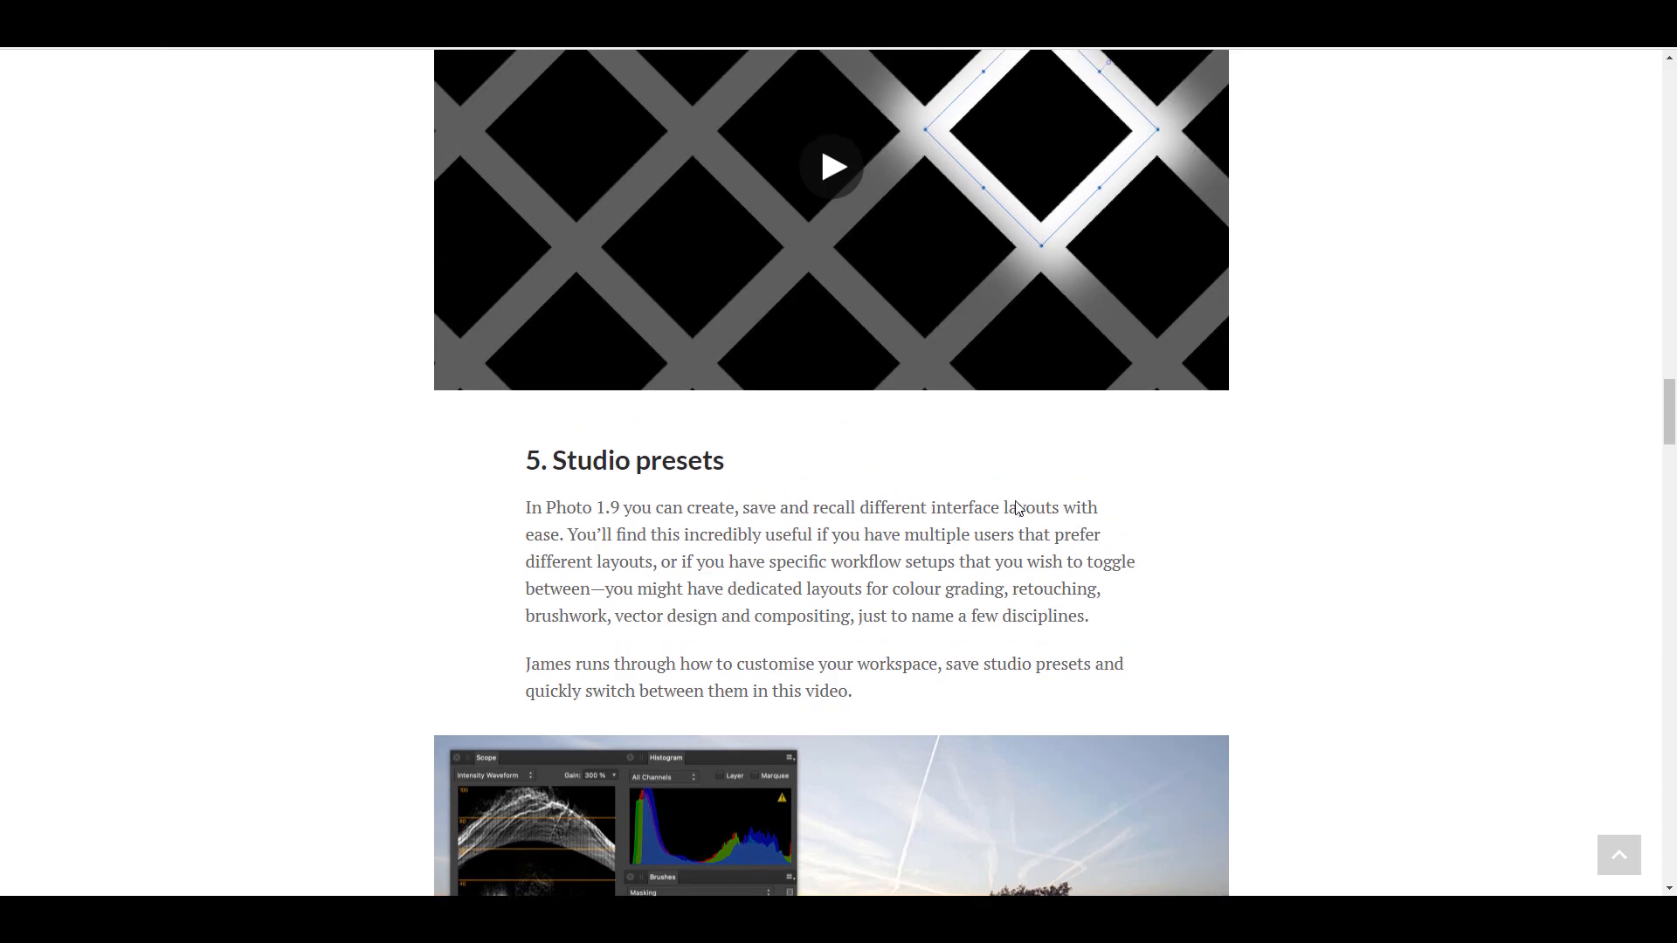
{"action": "scroll", "coordinate": [1017, 501], "scroll_direction": "down", "scroll_amount": 8}
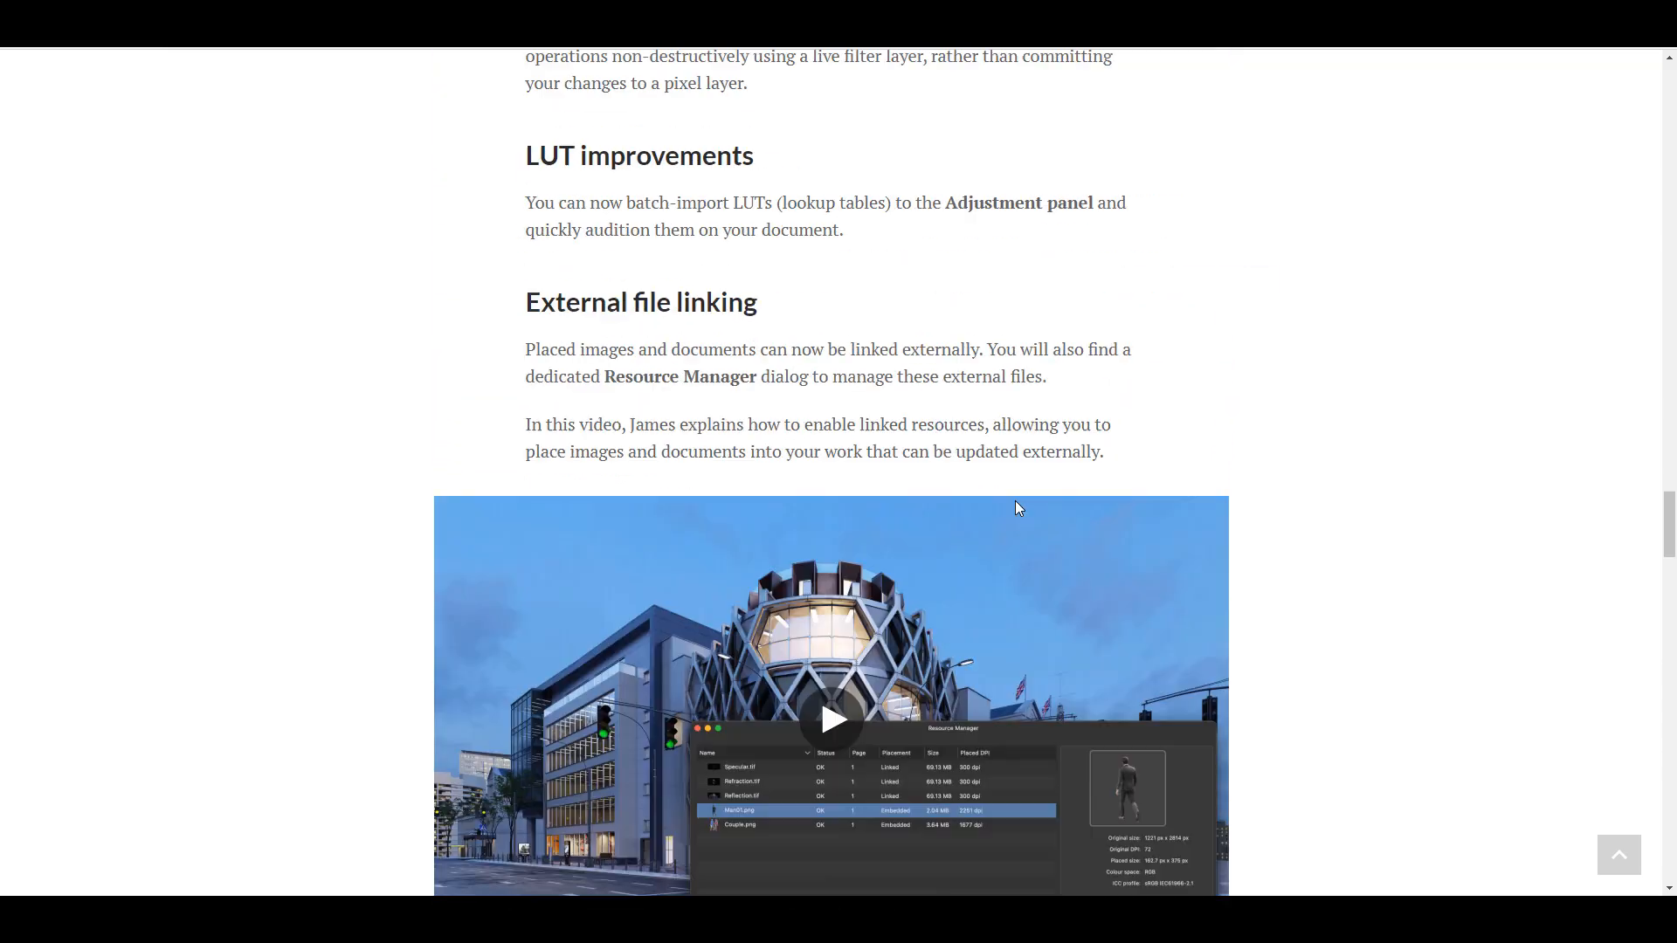
{"action": "scroll", "coordinate": [1017, 501], "scroll_direction": "up", "scroll_amount": 8}
{"action": "scroll", "coordinate": [1017, 501], "scroll_direction": "down", "scroll_amount": 5}
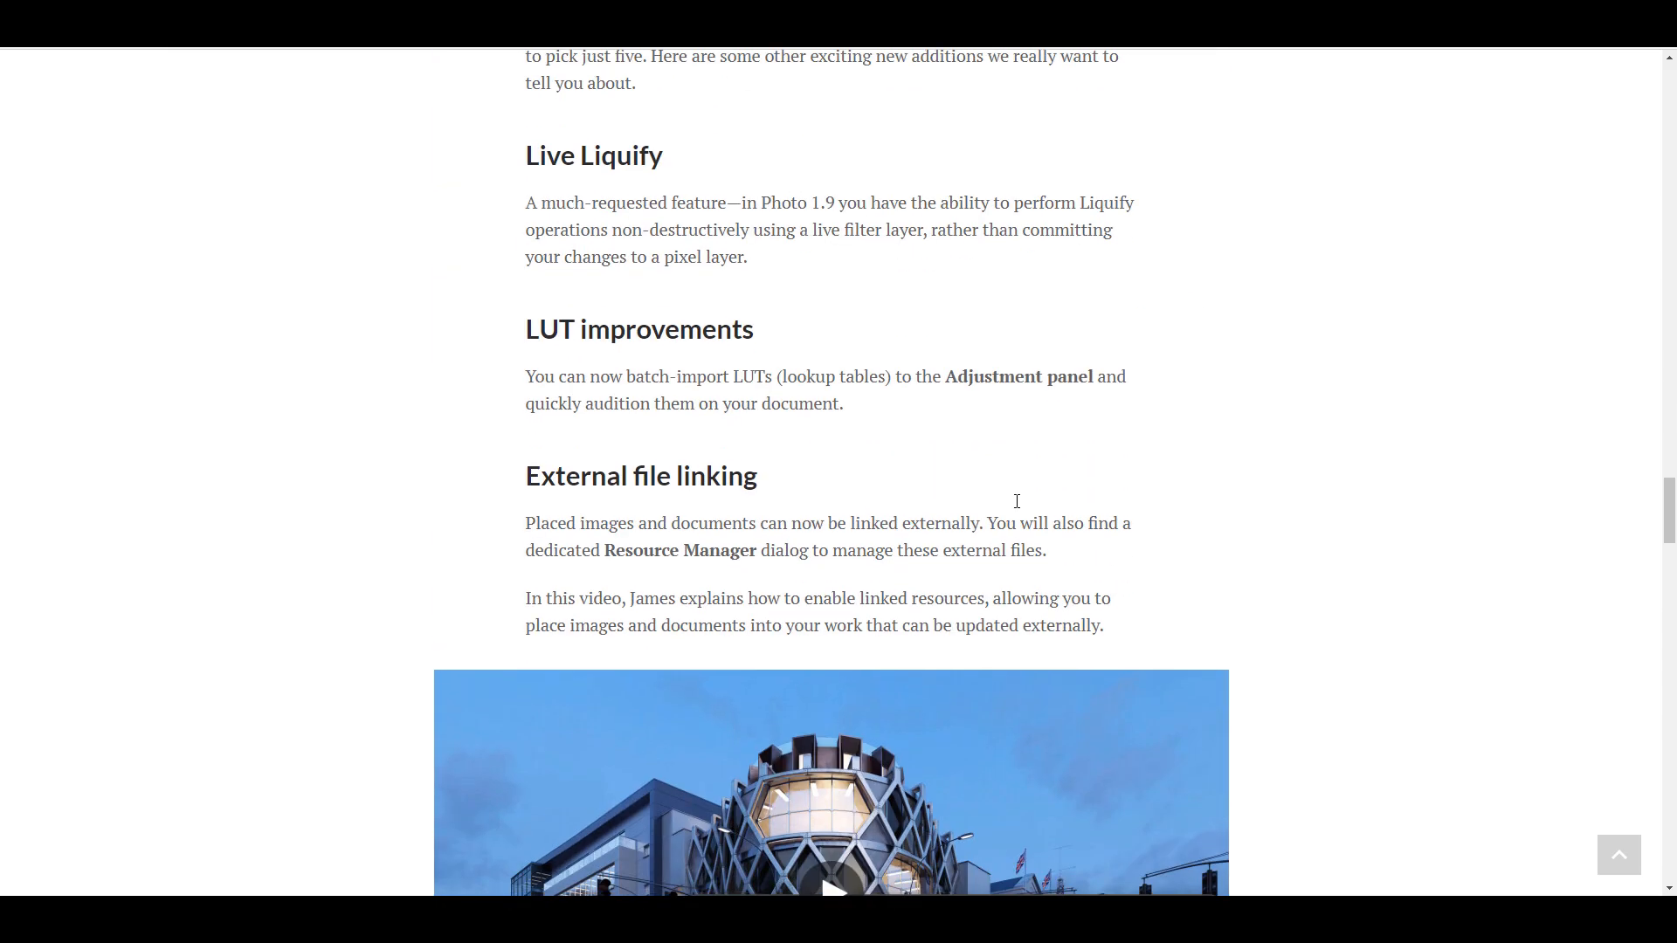
{"action": "scroll", "coordinate": [1017, 501], "scroll_direction": "up", "scroll_amount": 20}
{"action": "scroll", "coordinate": [1017, 508], "scroll_direction": "up", "scroll_amount": 12}
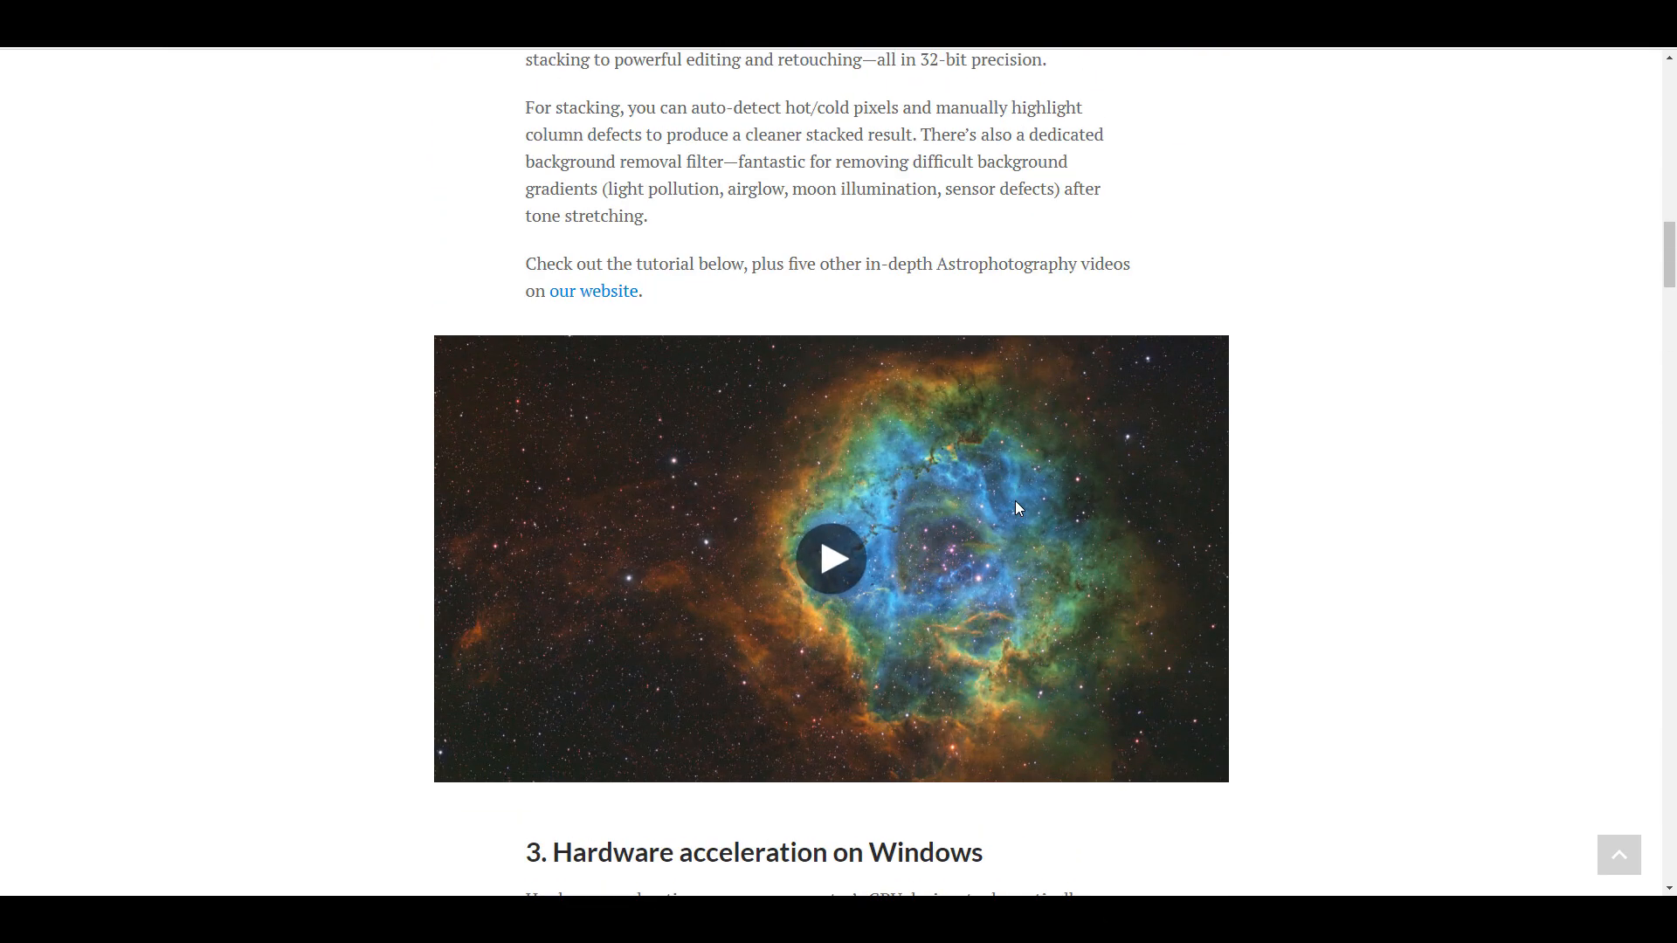
{"action": "scroll", "coordinate": [1017, 504], "scroll_direction": "up", "scroll_amount": 5}
{"action": "scroll", "coordinate": [1017, 505], "scroll_direction": "down", "scroll_amount": 20}
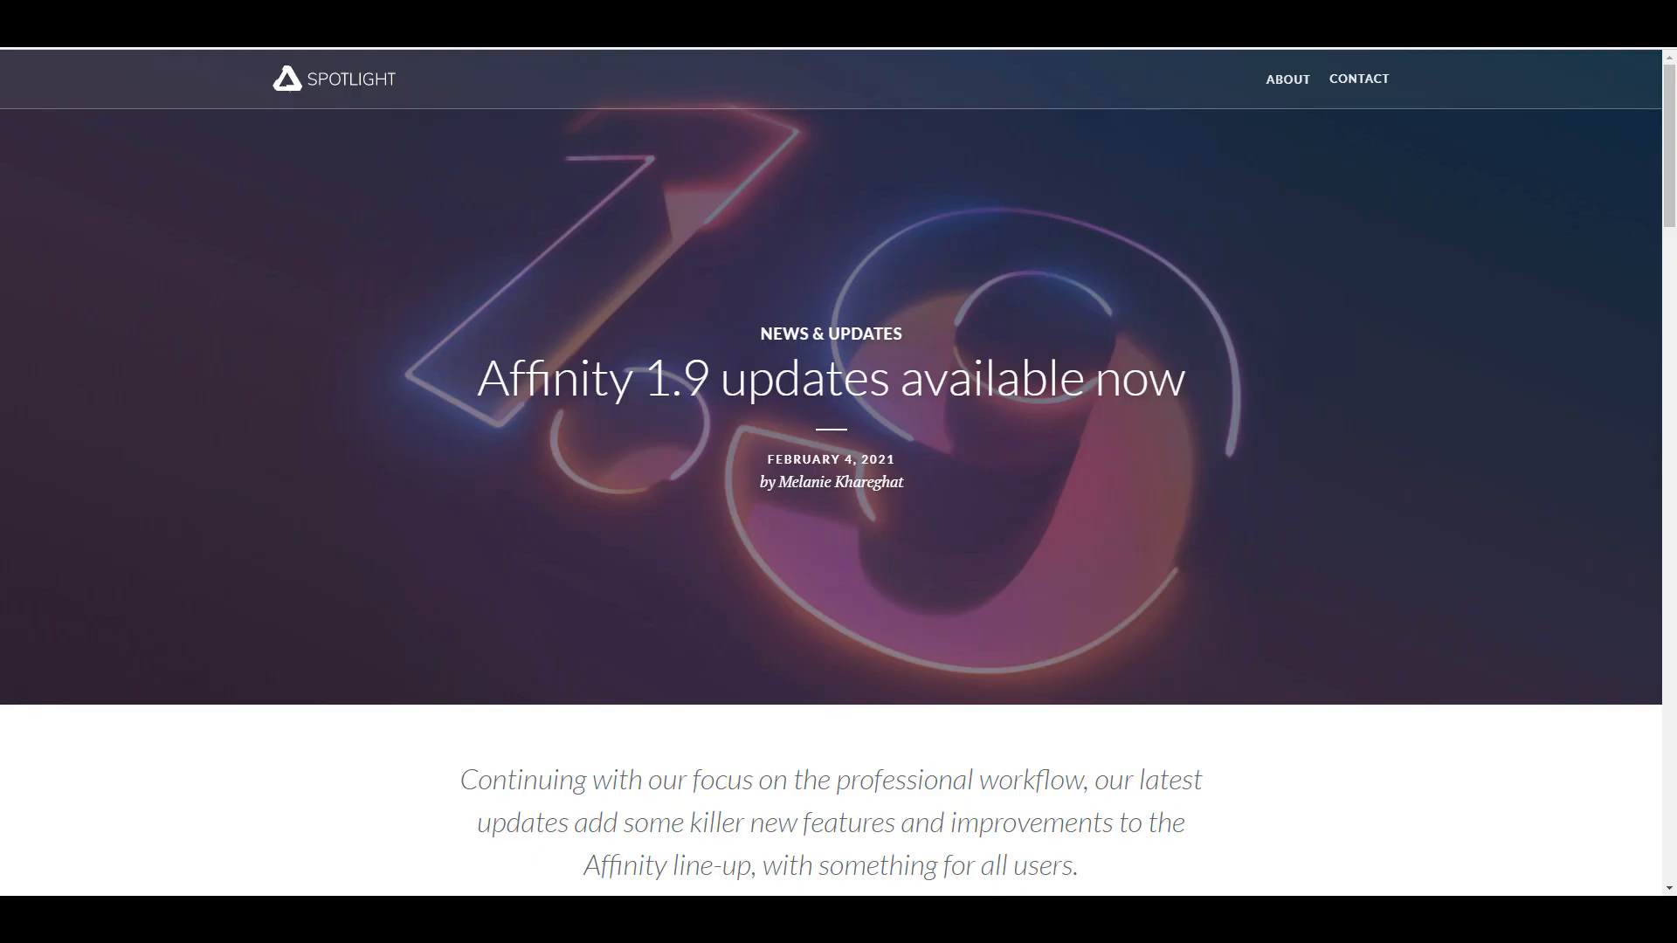
Read through the Affinity Publisher 1.9 article, from Save As Package, Data Merge and PDF passthrough to guide colours and Studio Presets
{"action": "scroll", "coordinate": [1311, 378], "scroll_direction": "down", "scroll_amount": 20}
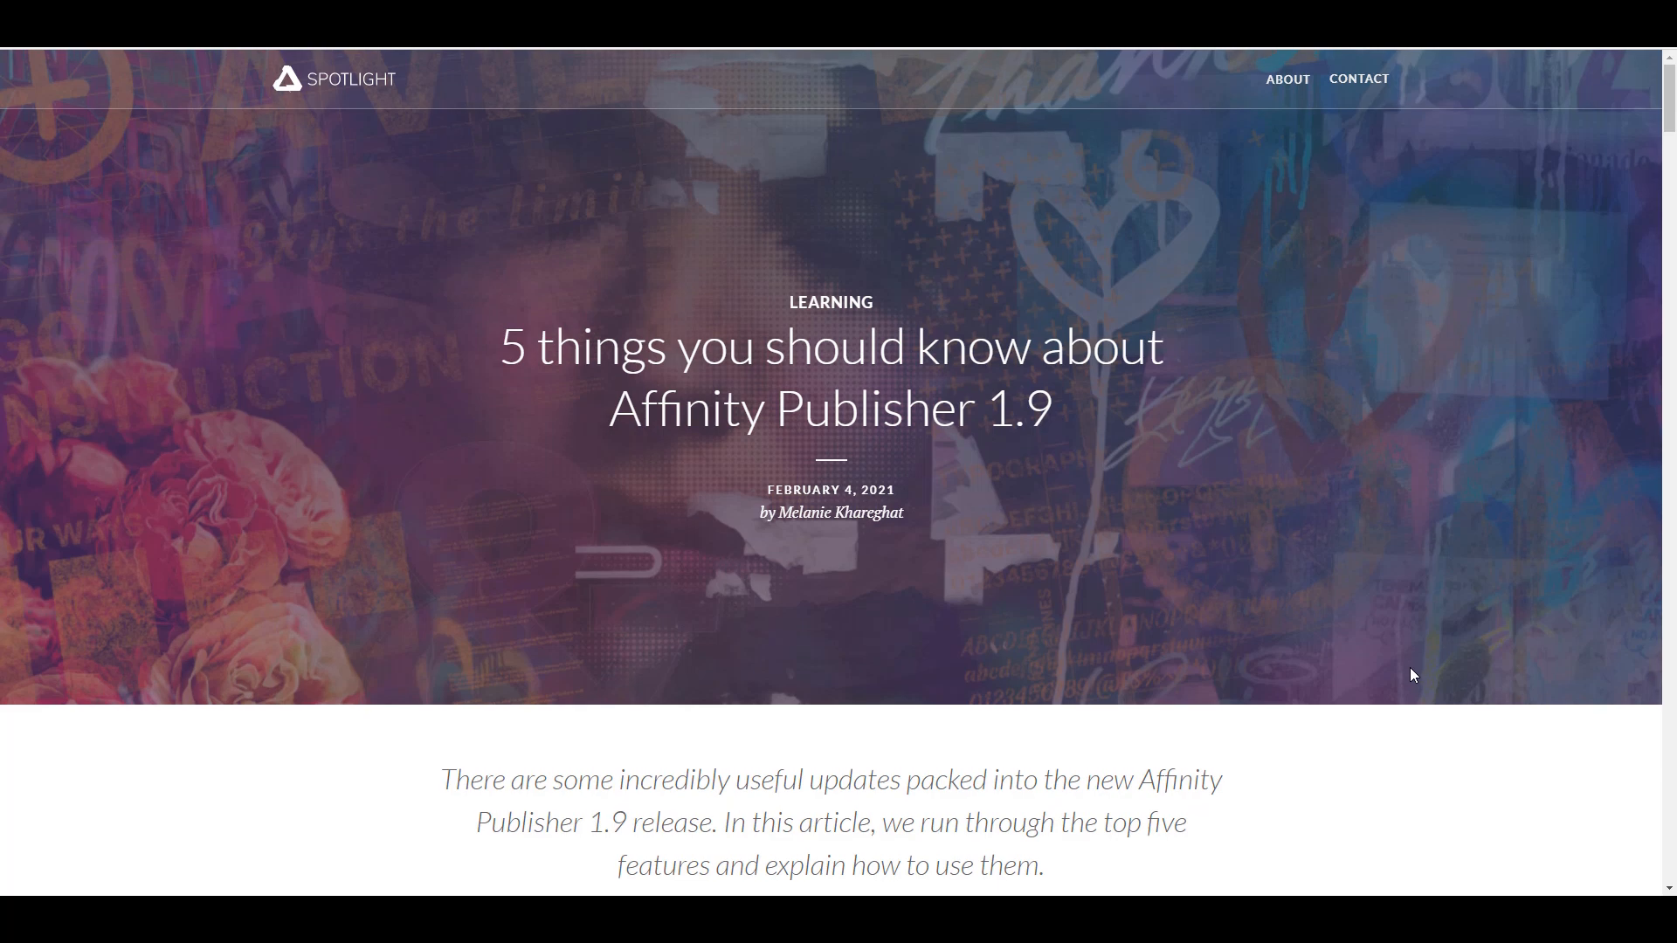
{"action": "scroll", "coordinate": [1410, 668], "scroll_direction": "down", "scroll_amount": 3}
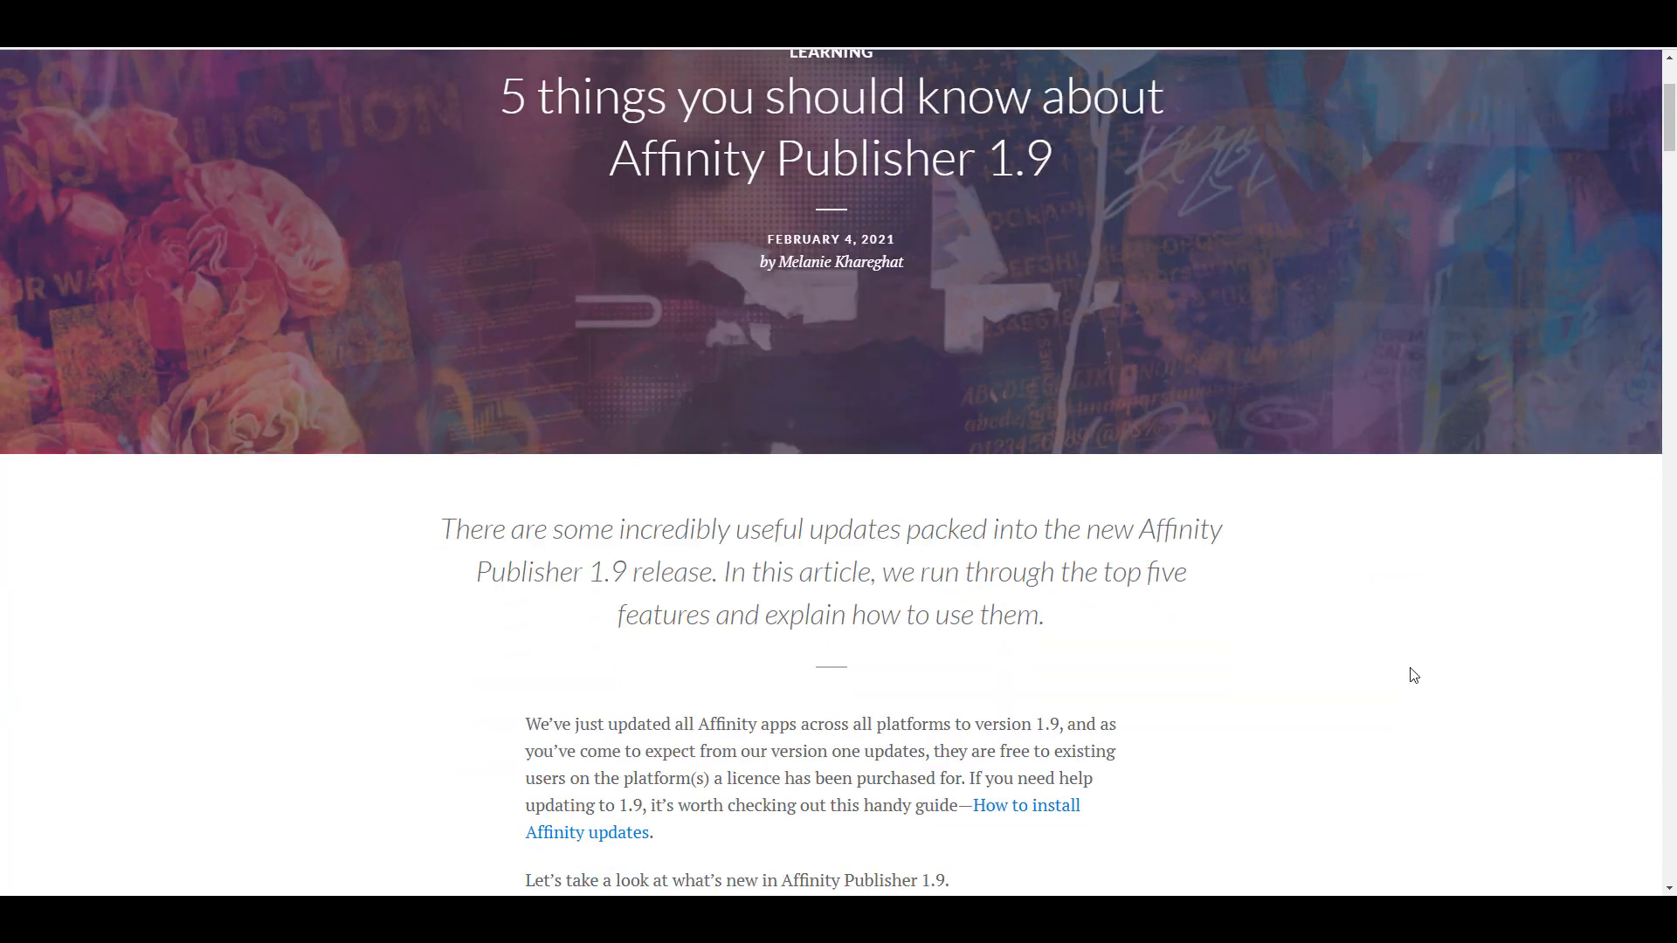
{"action": "scroll", "coordinate": [1410, 667], "scroll_direction": "up", "scroll_amount": 3}
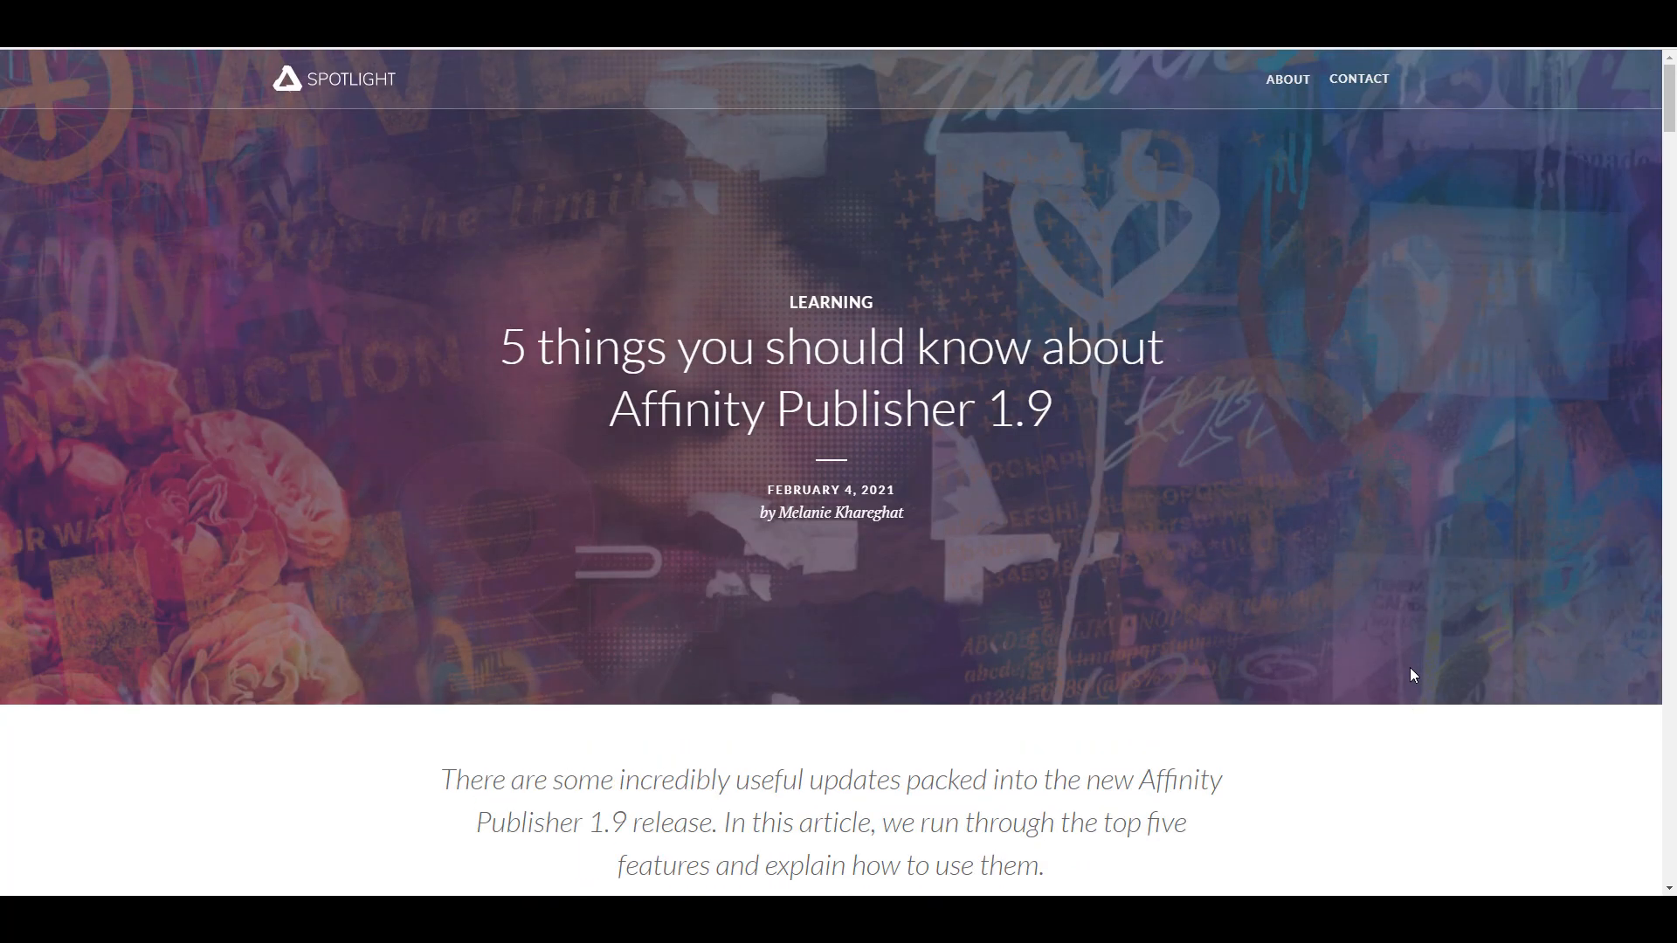
{"action": "scroll", "coordinate": [1410, 669], "scroll_direction": "down", "scroll_amount": 12}
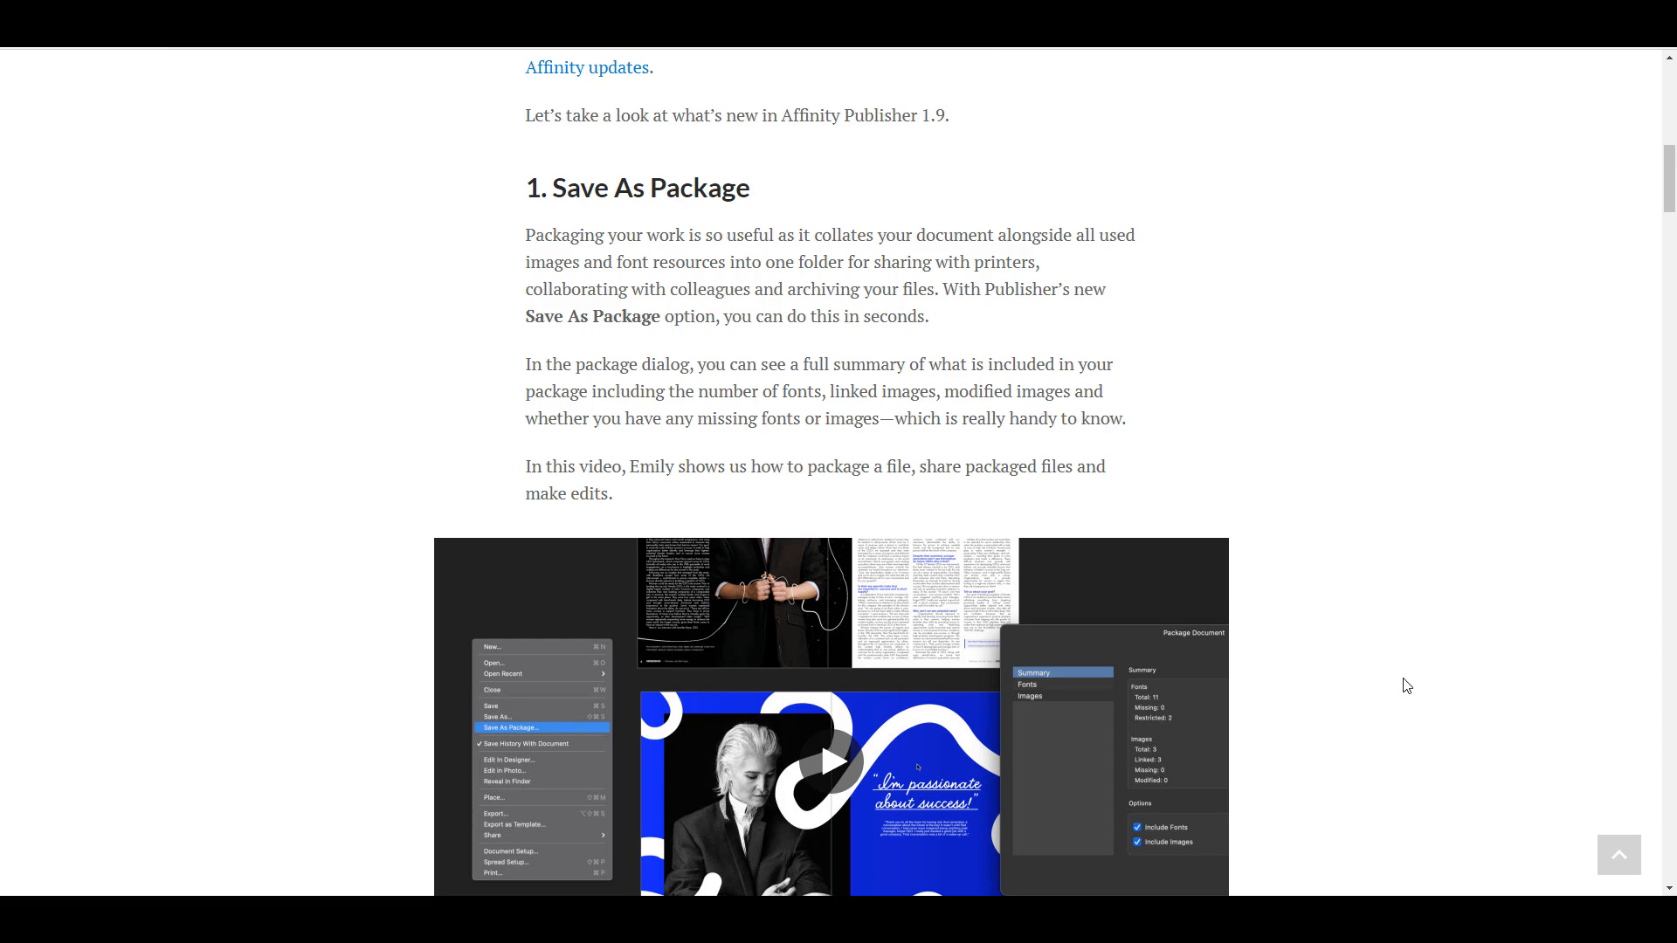
{"action": "scroll", "coordinate": [1407, 685], "scroll_direction": "down", "scroll_amount": 11}
{"action": "scroll", "coordinate": [1407, 686], "scroll_direction": "up", "scroll_amount": 2}
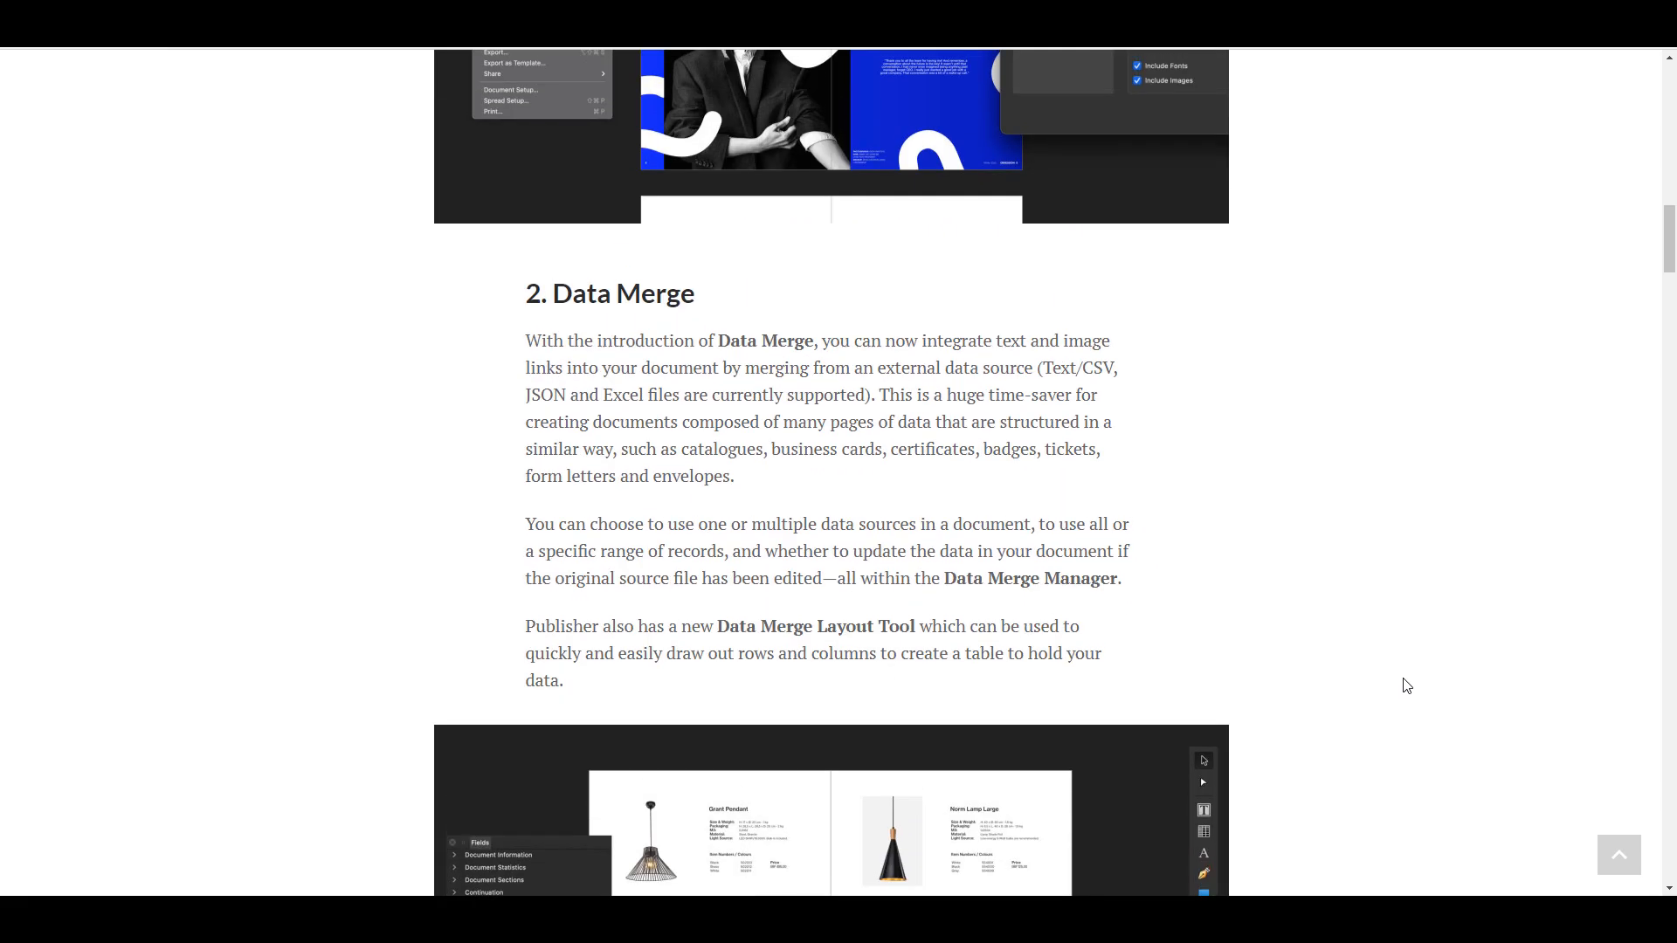
{"action": "scroll", "coordinate": [1408, 686], "scroll_direction": "down", "scroll_amount": 14}
{"action": "scroll", "coordinate": [1408, 686], "scroll_direction": "up", "scroll_amount": 1}
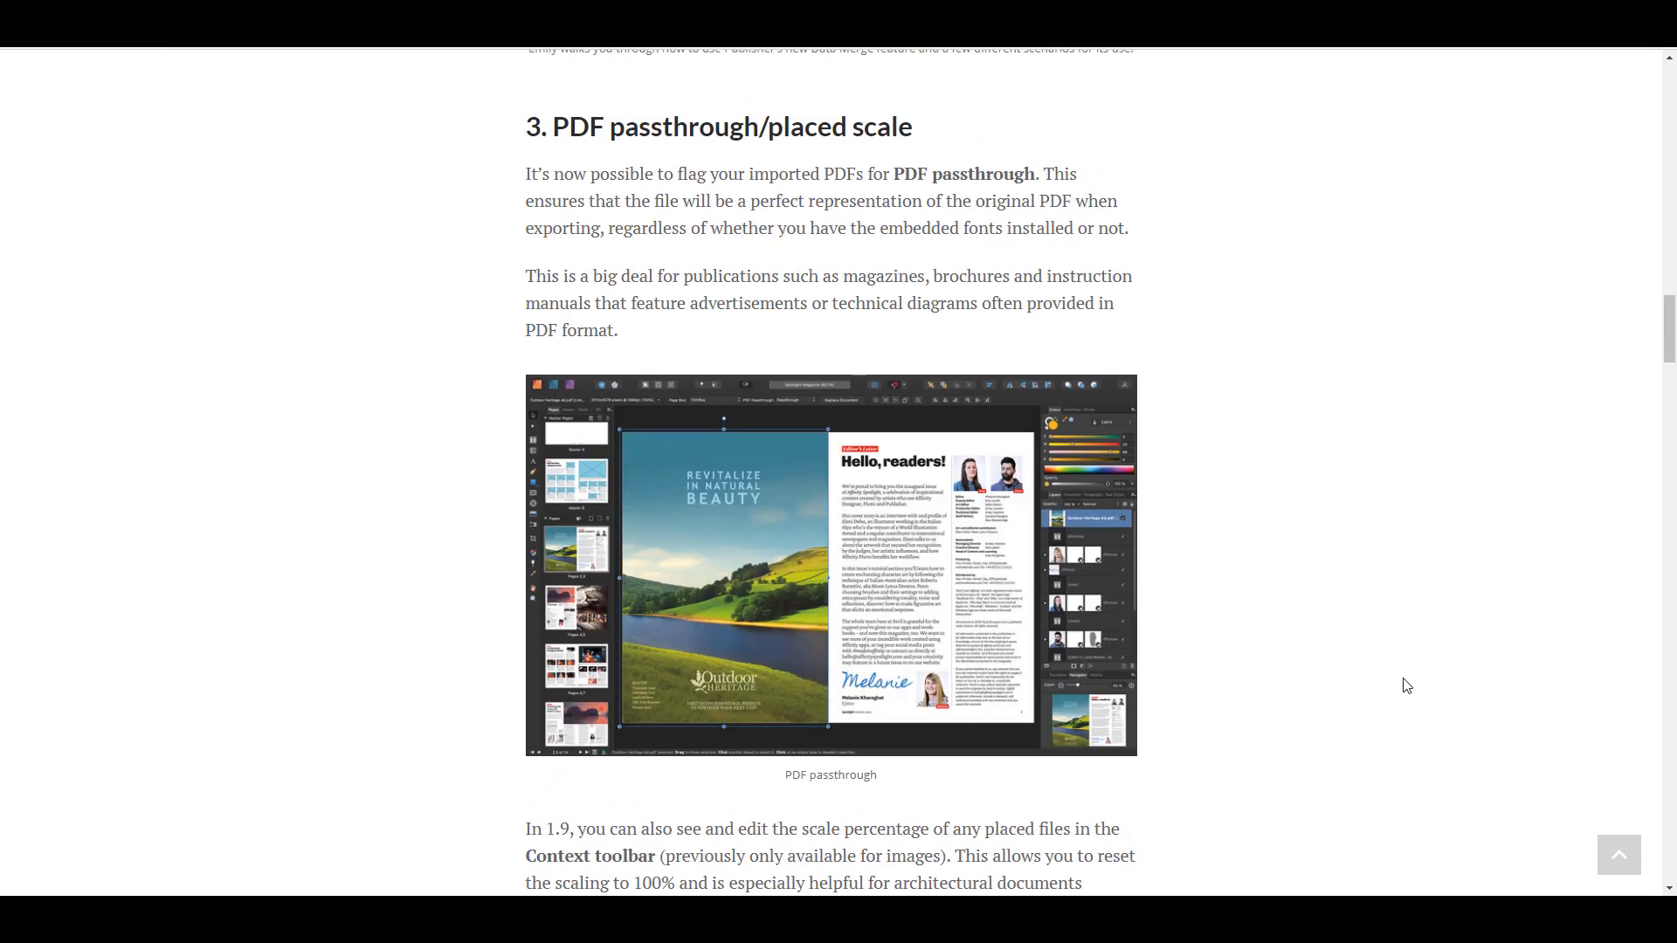
{"action": "scroll", "coordinate": [1407, 686], "scroll_direction": "down", "scroll_amount": 20}
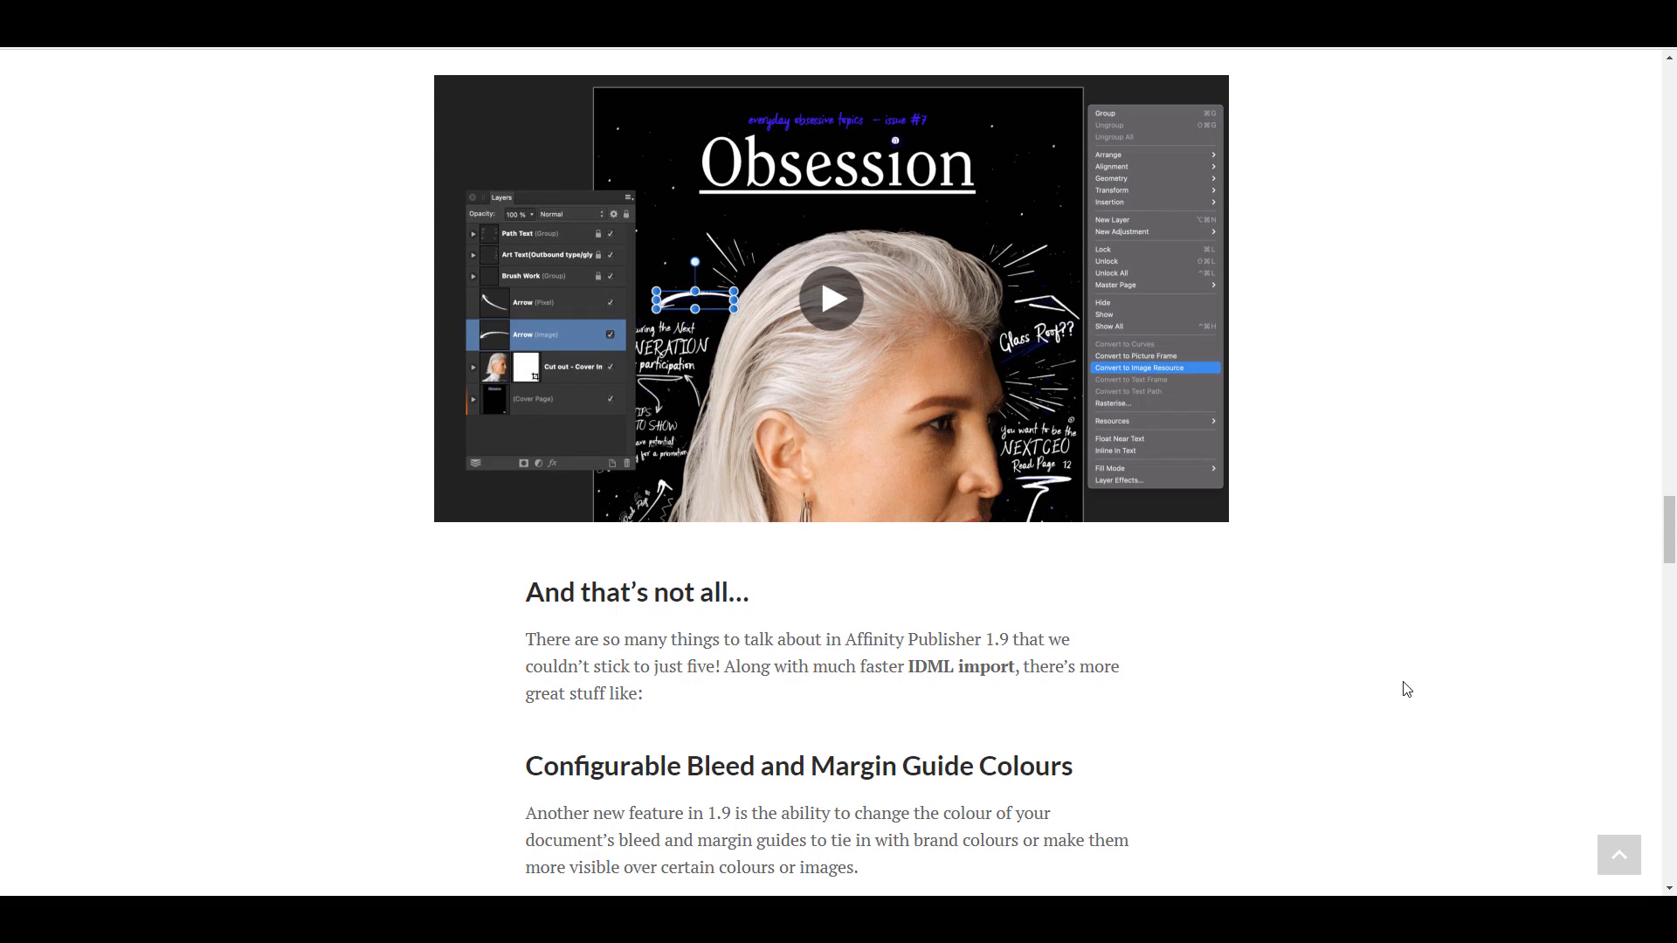
{"action": "scroll", "coordinate": [1406, 687], "scroll_direction": "down", "scroll_amount": 10}
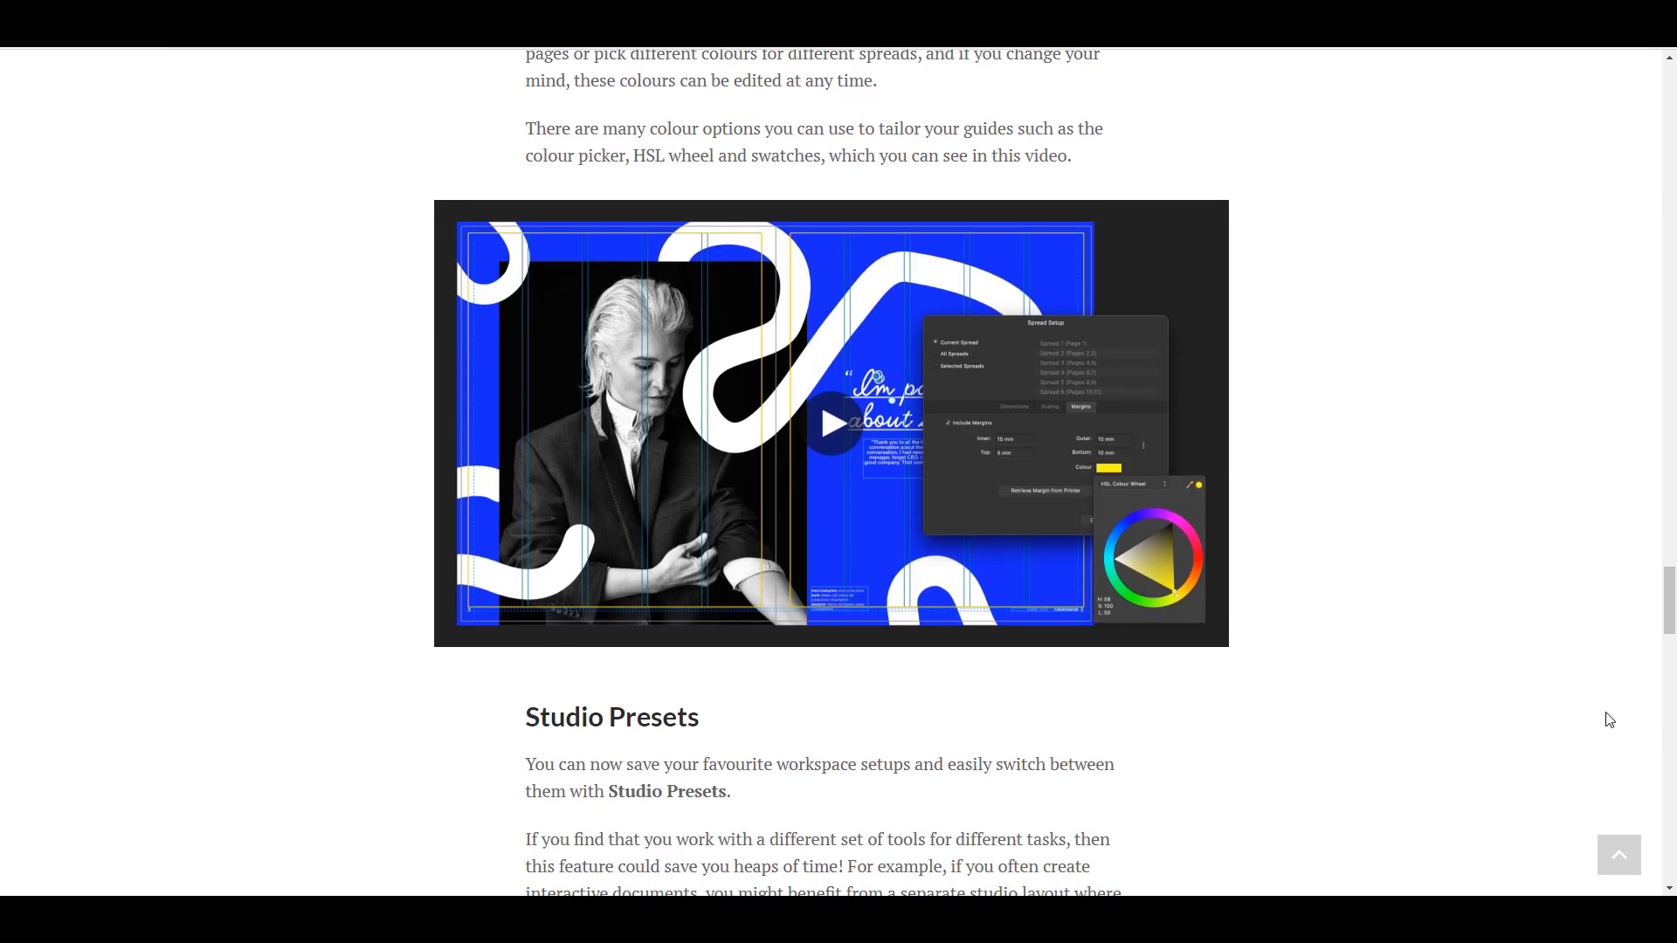
{"action": "scroll", "coordinate": [1606, 718], "scroll_direction": "down", "scroll_amount": 4}
{"action": "scroll", "coordinate": [1594, 712], "scroll_direction": "down", "scroll_amount": 3}
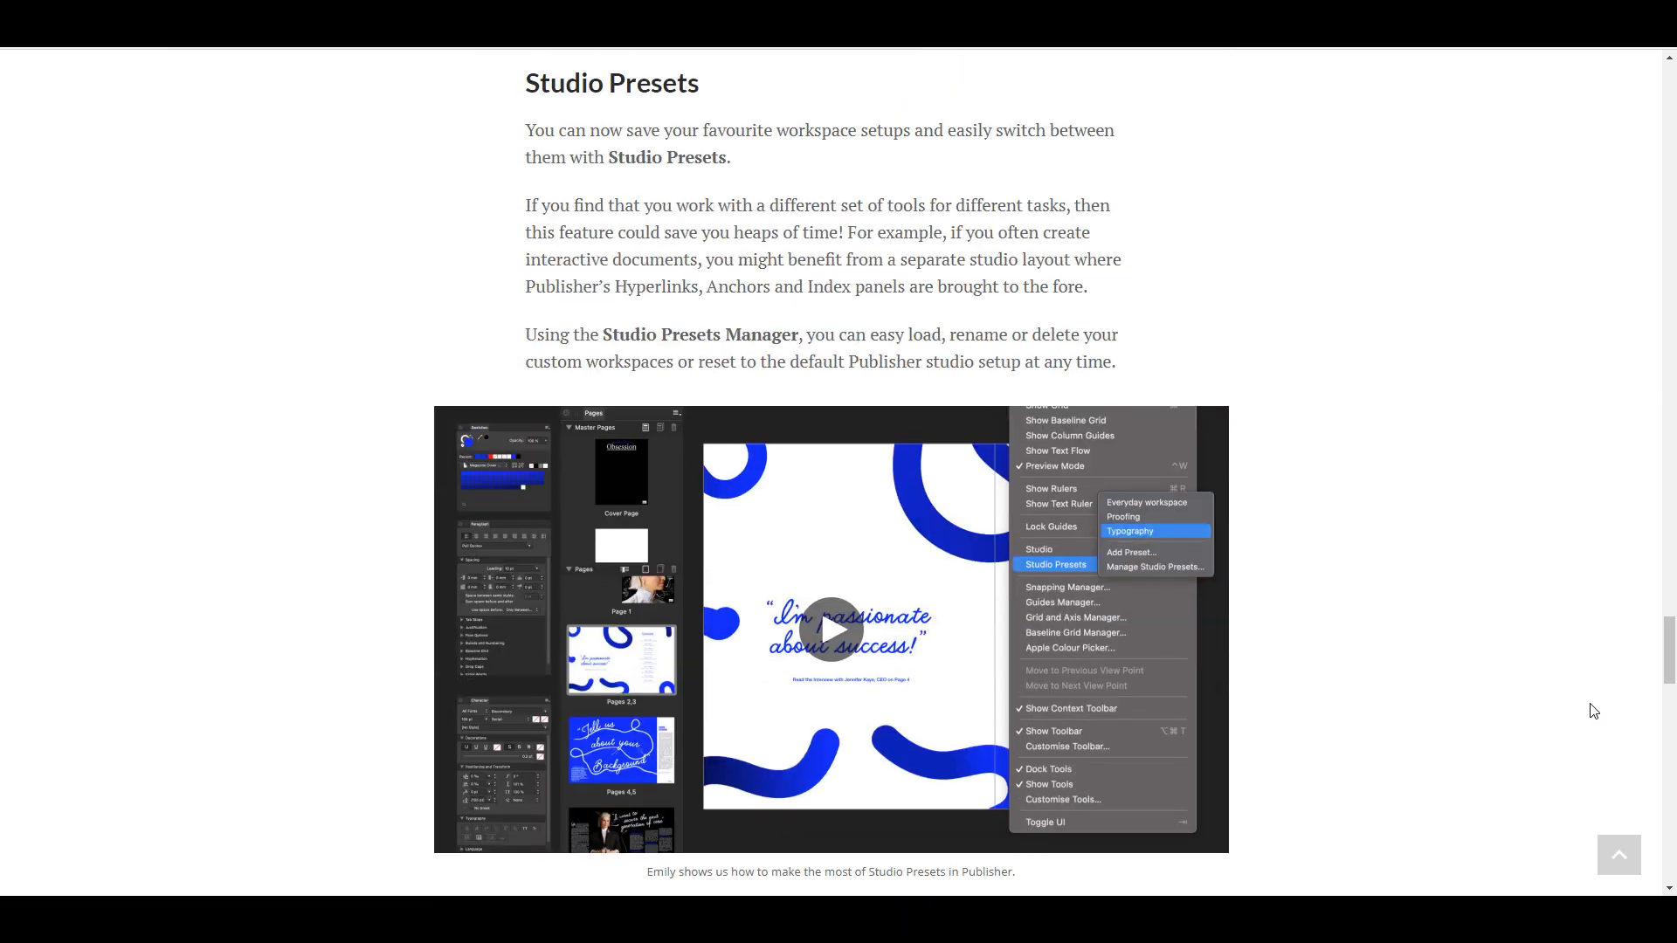
{"action": "middle_click", "coordinate": [1585, 715]}
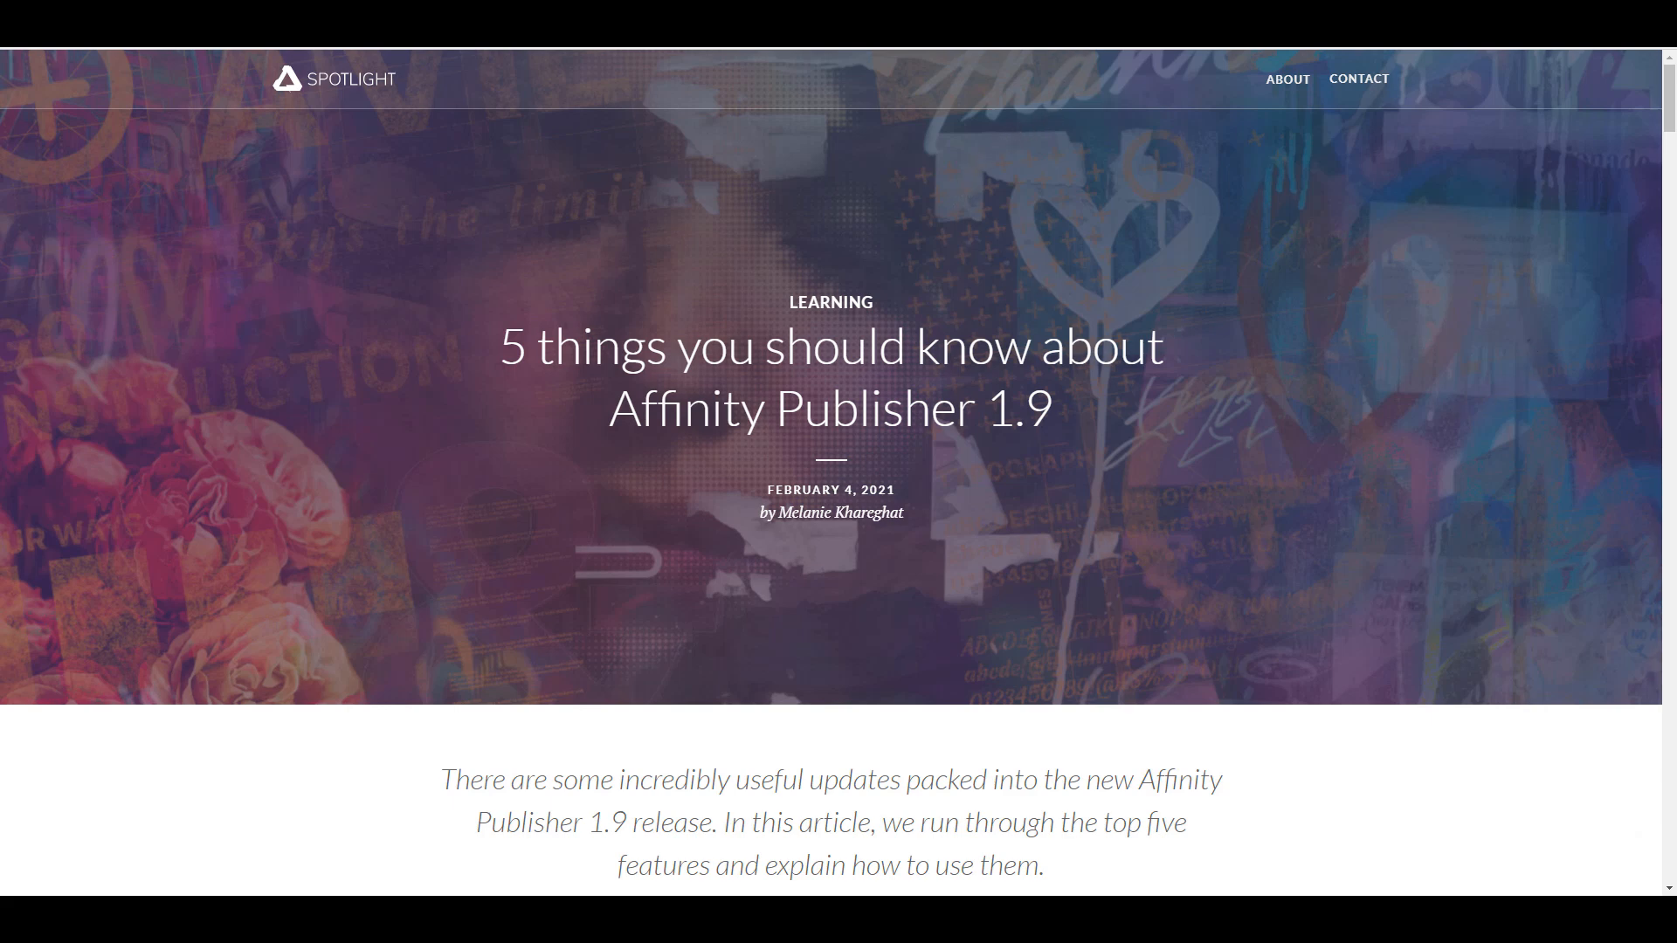
Go to the Affinity Publisher product page, open its StudioLink page and look through the feature description
{"action": "key", "text": "alt+Left"}
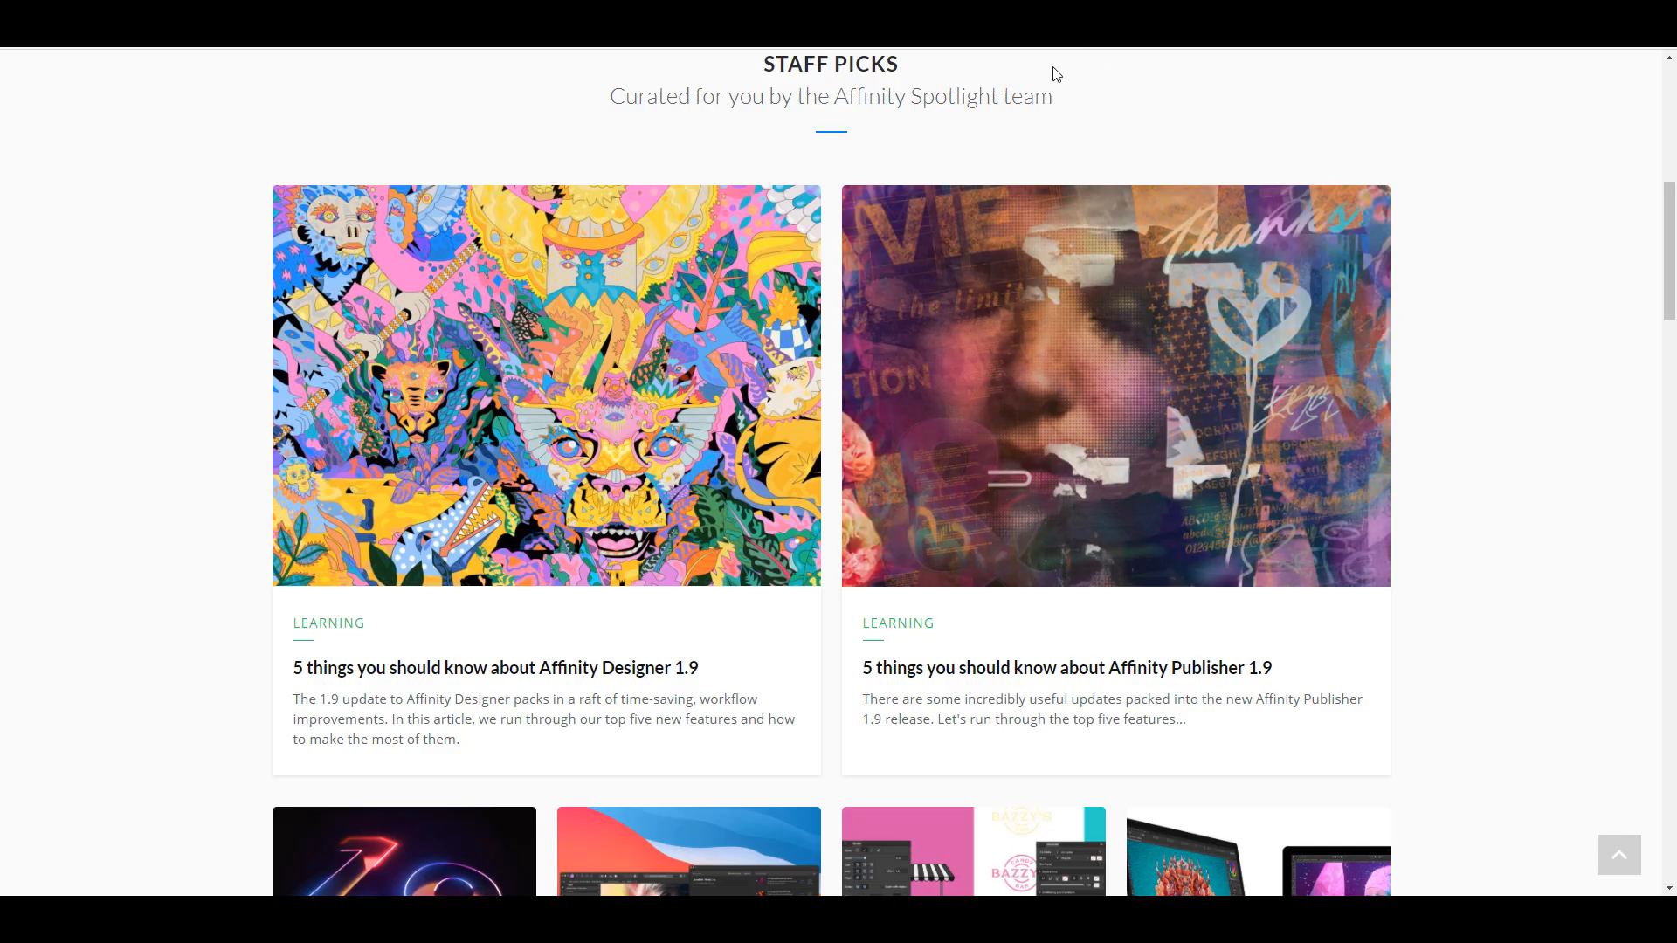
{"action": "key", "text": "alt+Left"}
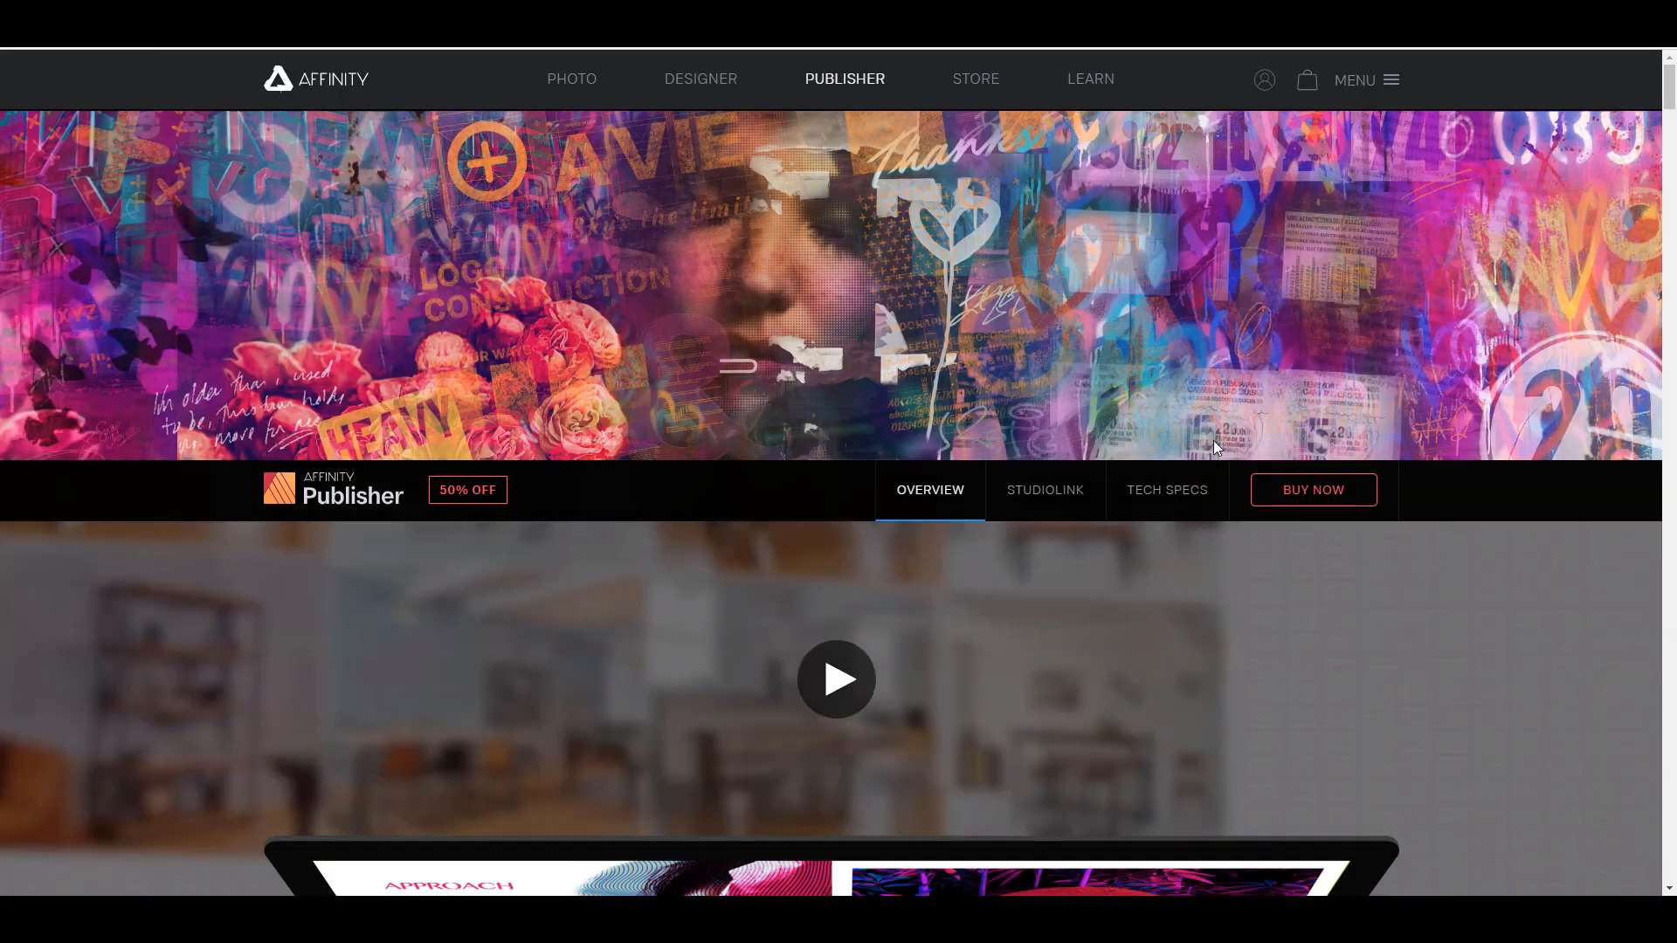
{"action": "scroll", "coordinate": [1223, 431], "scroll_direction": "down", "scroll_amount": 3}
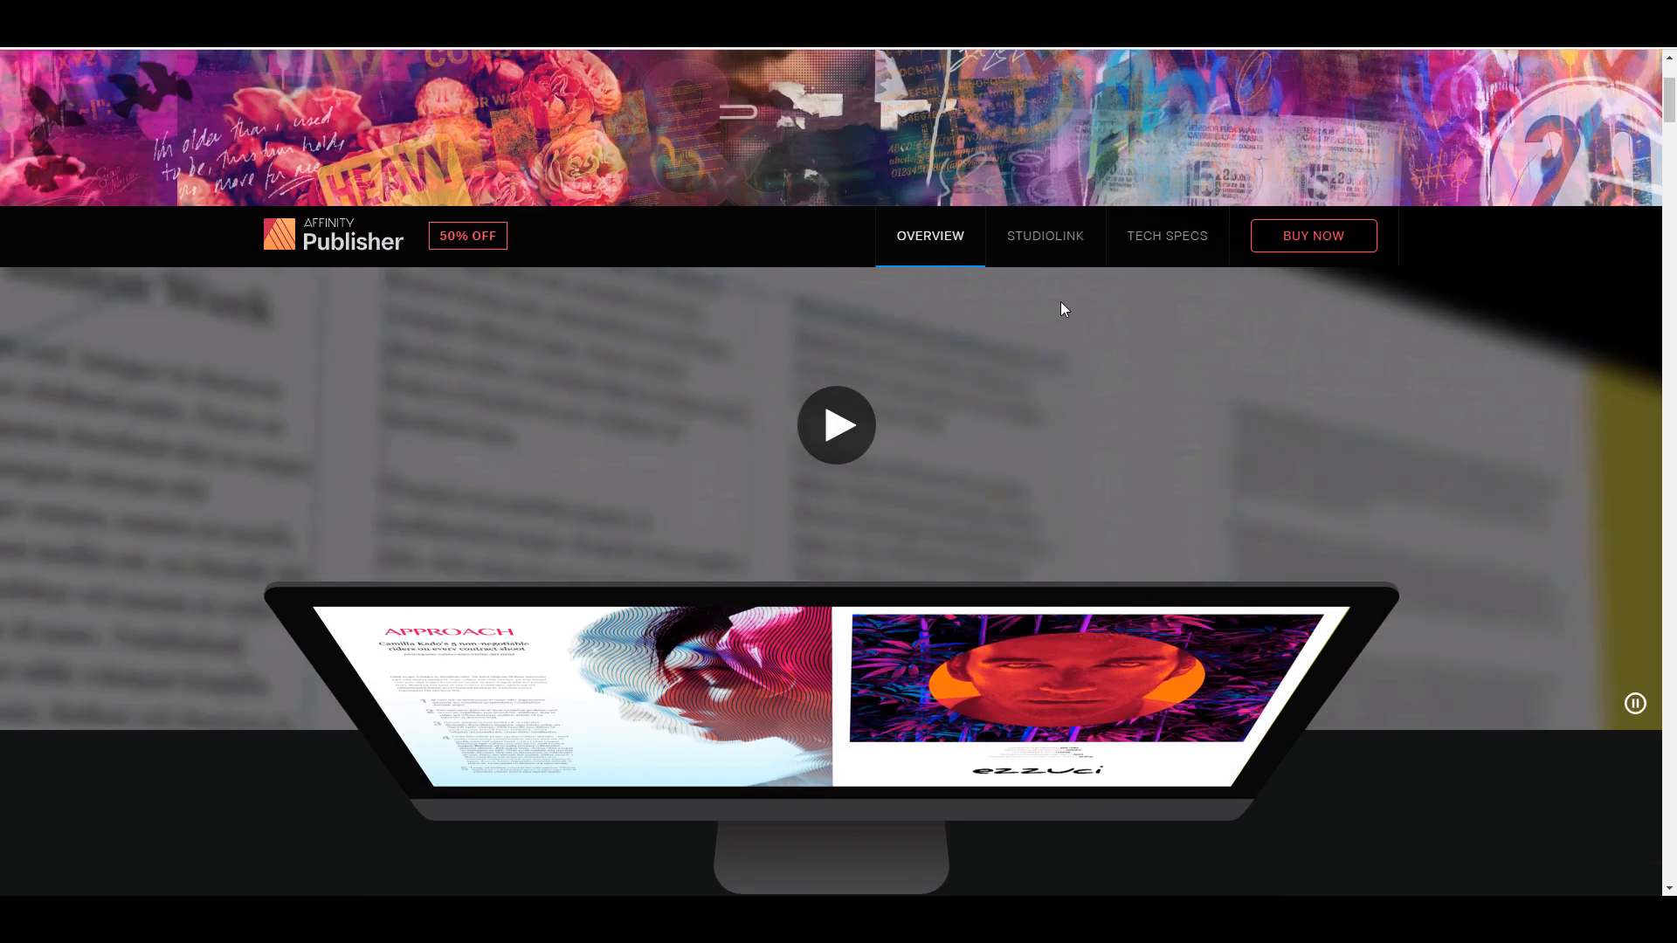
{"action": "left_click", "coordinate": [1045, 238]}
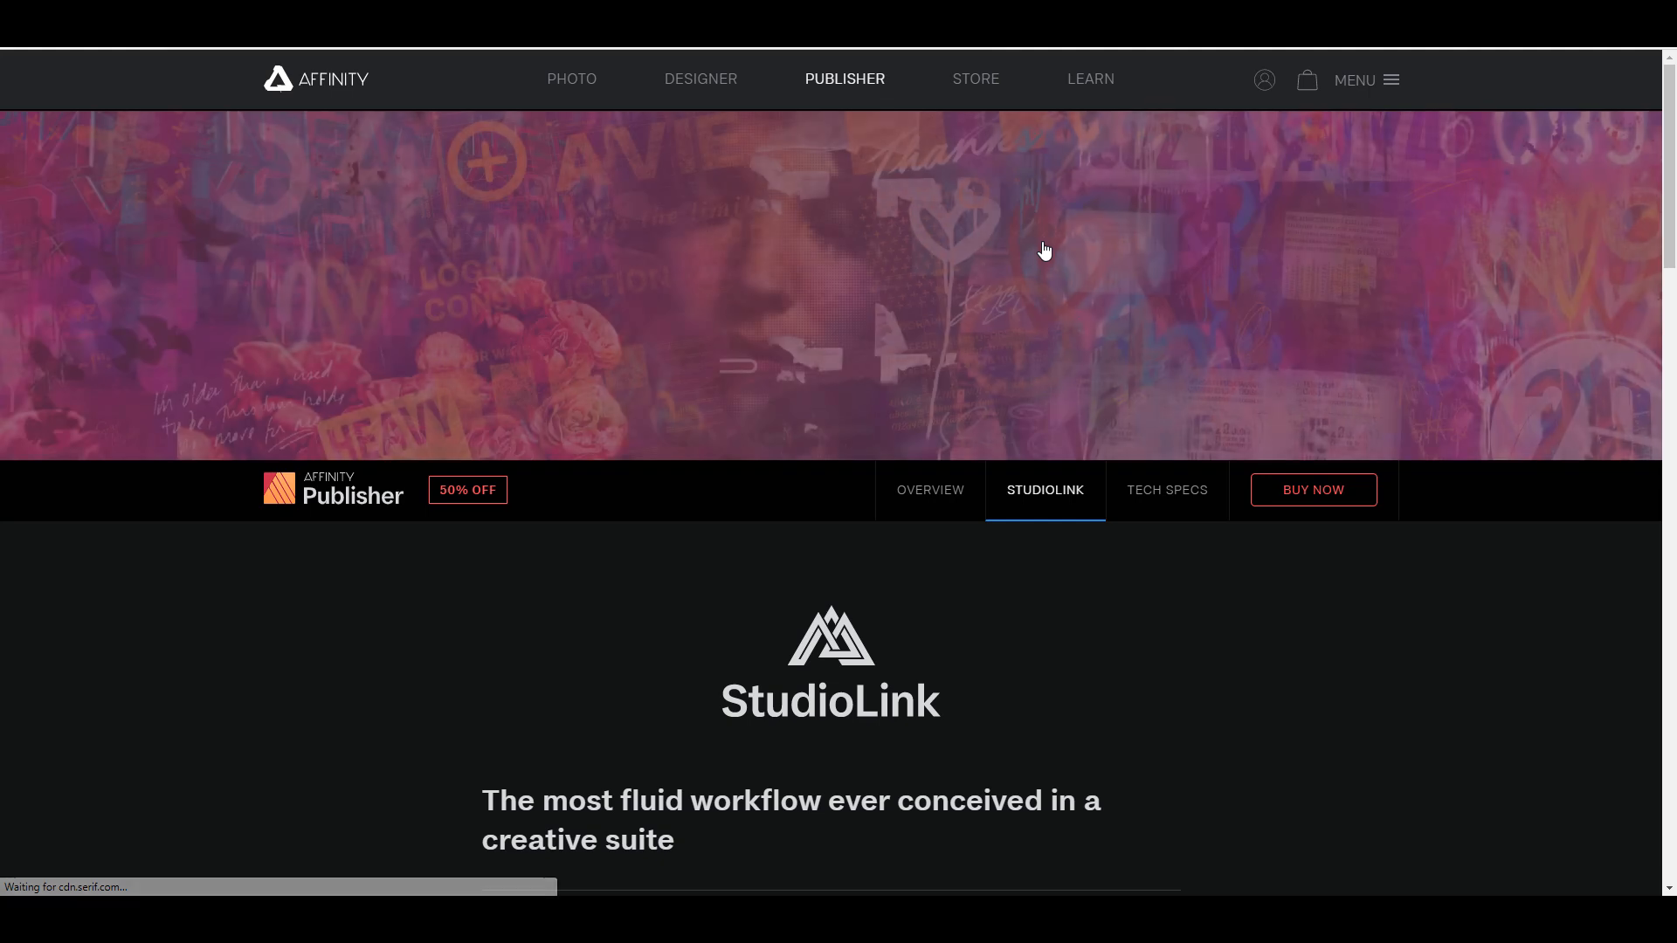
{"action": "scroll", "coordinate": [991, 524], "scroll_direction": "down", "scroll_amount": 4}
{"action": "scroll", "coordinate": [991, 524], "scroll_direction": "up", "scroll_amount": 1}
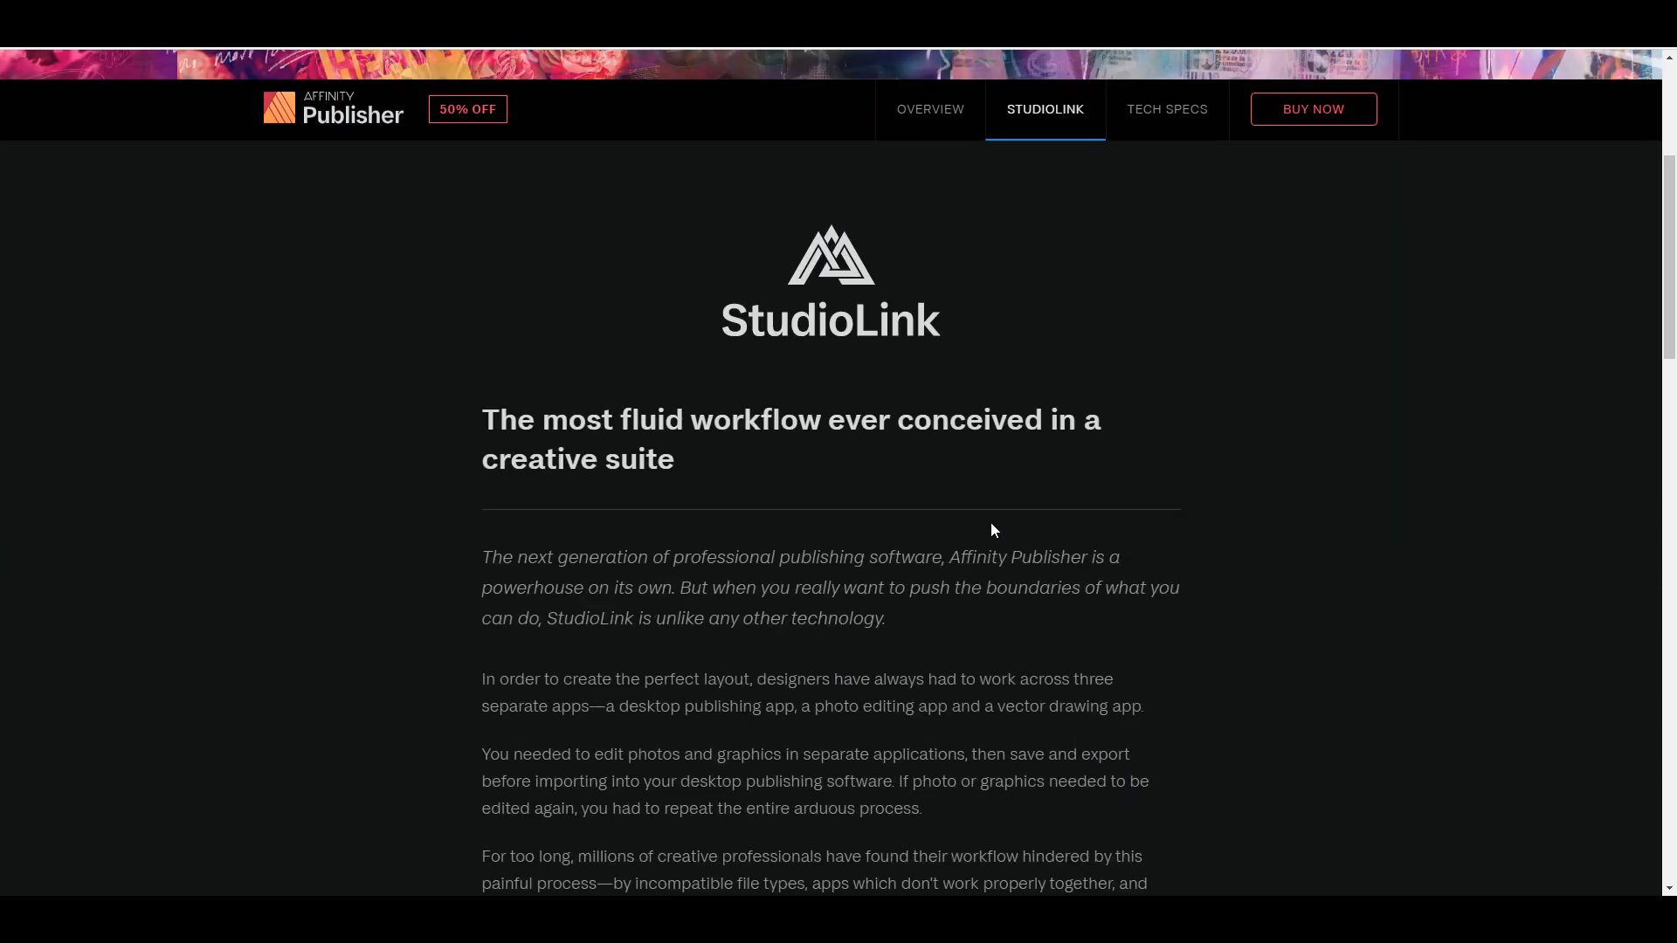
{"action": "scroll", "coordinate": [991, 530], "scroll_direction": "down", "scroll_amount": 6}
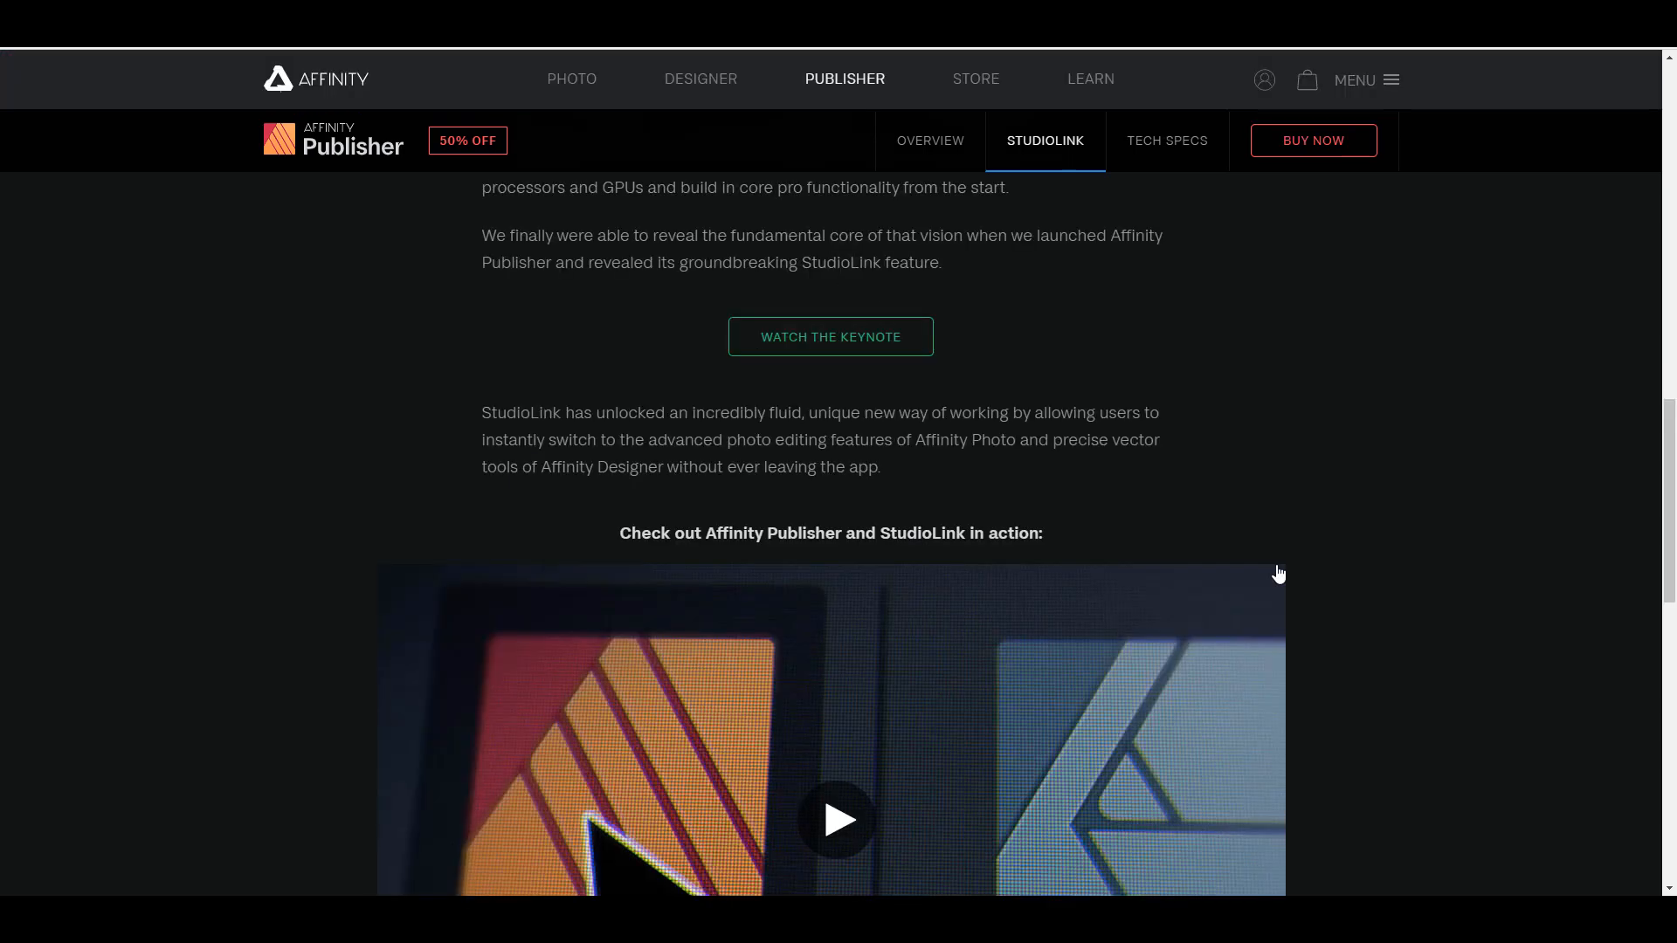
{"action": "scroll", "coordinate": [1277, 575], "scroll_direction": "down", "scroll_amount": 2}
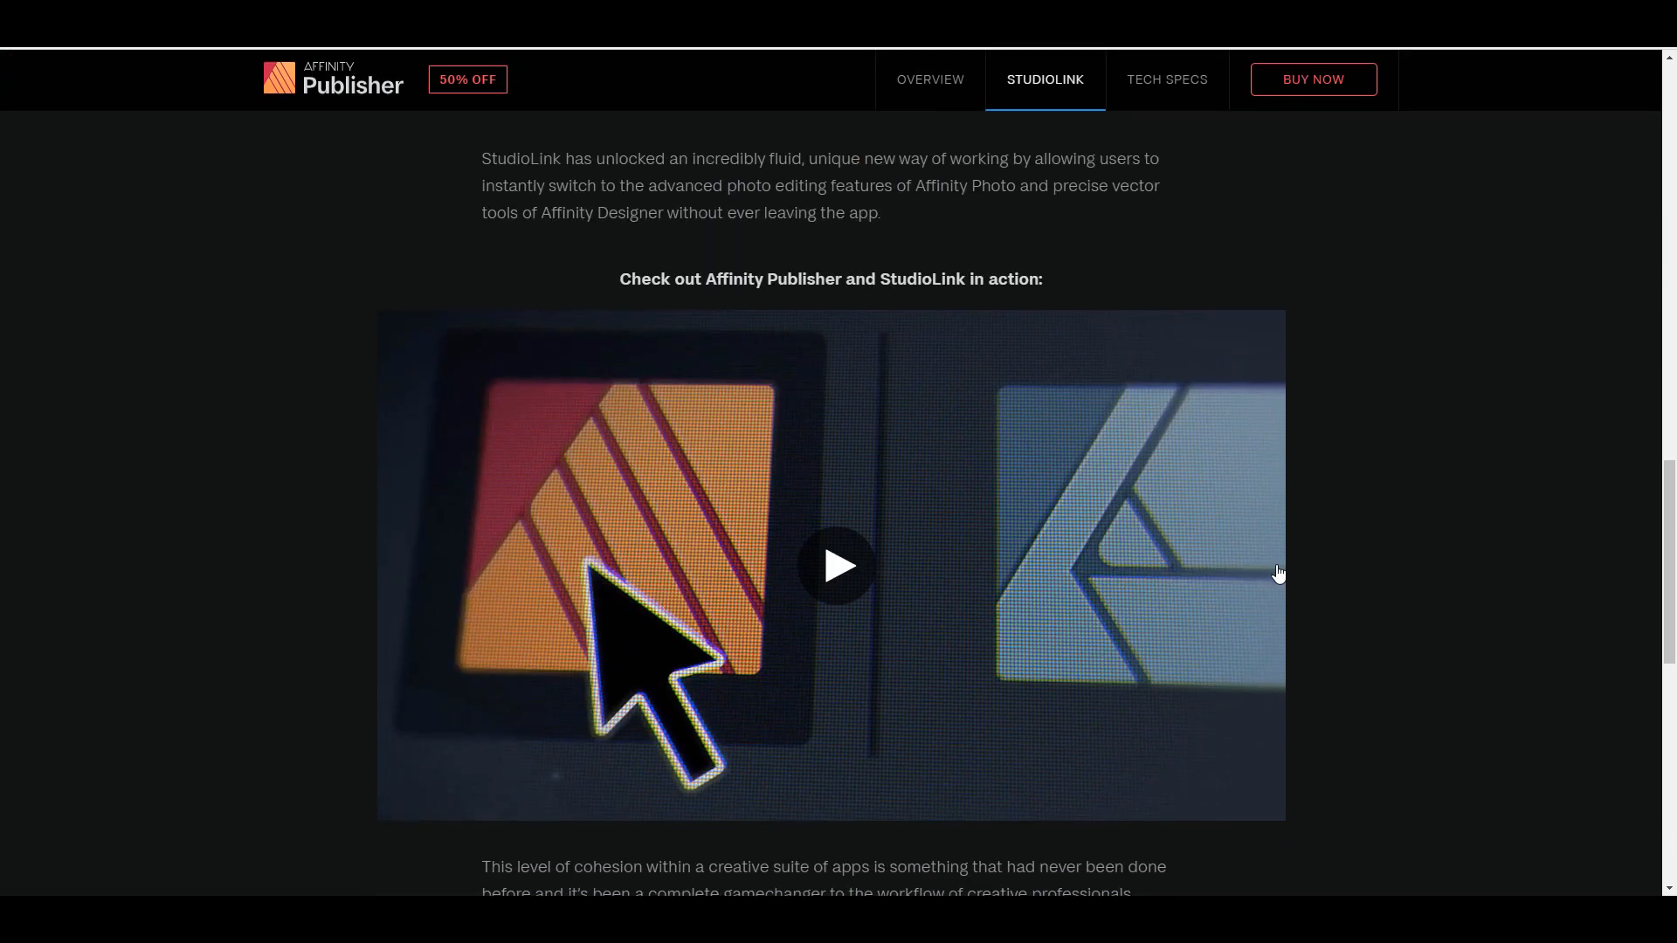
{"action": "scroll", "coordinate": [1476, 524], "scroll_direction": "up", "scroll_amount": 5}
{"action": "scroll", "coordinate": [1478, 519], "scroll_direction": "up", "scroll_amount": 10}
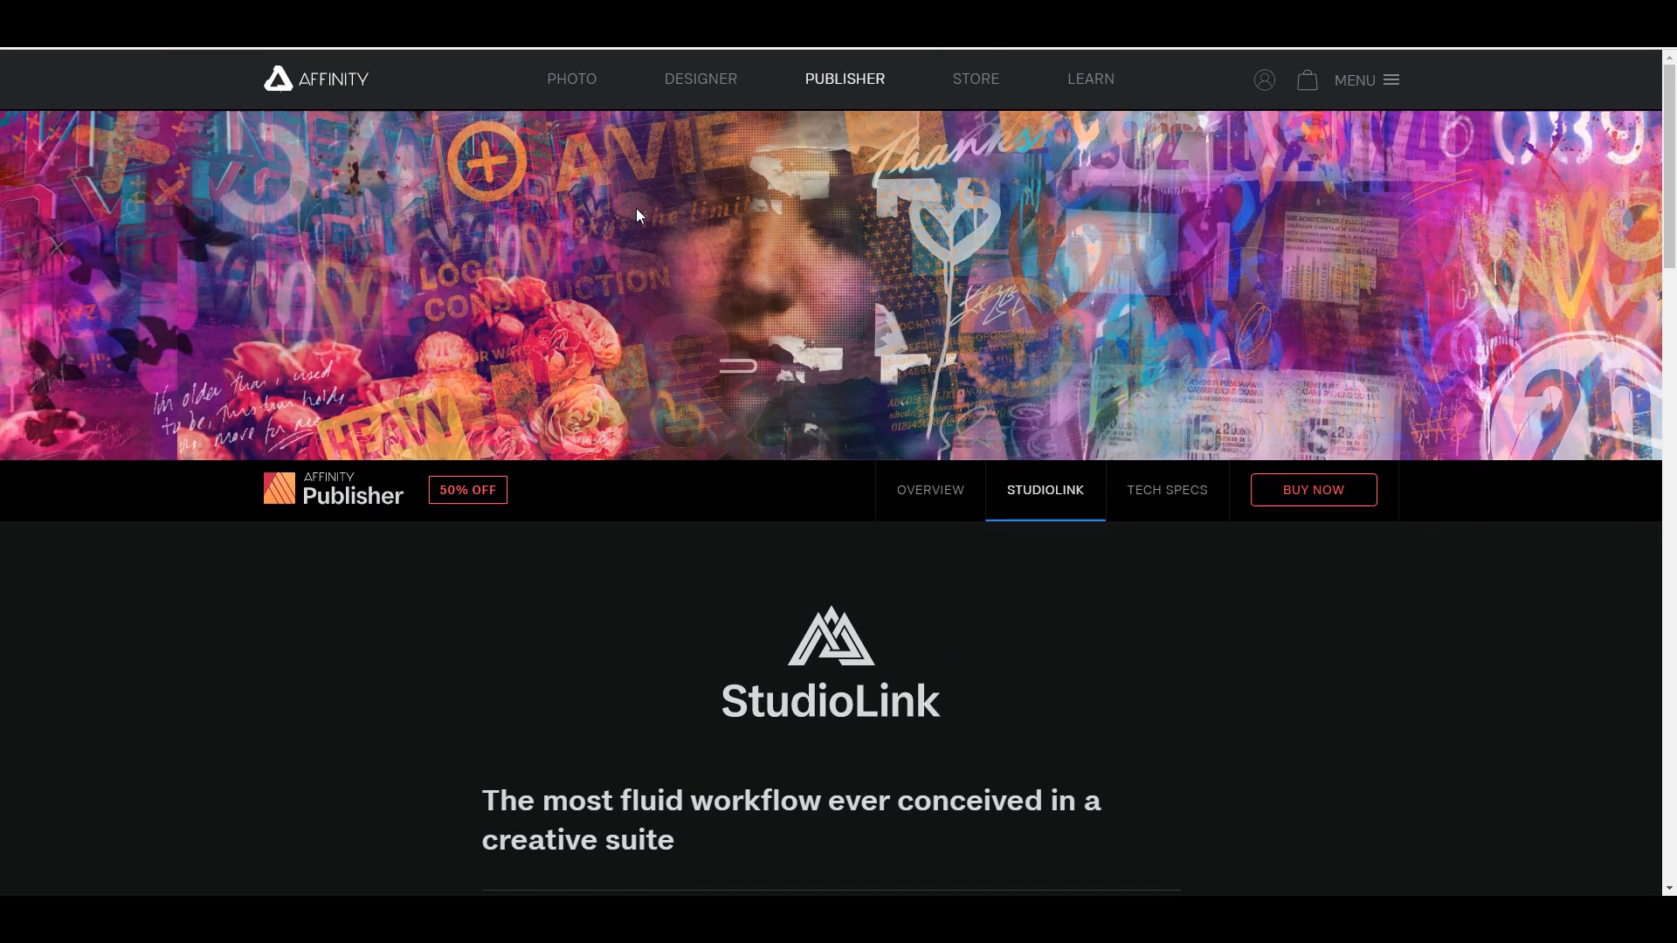
Open the Affinity Photo product page and look at its overview and iPad pages
{"action": "left_click", "coordinate": [578, 85]}
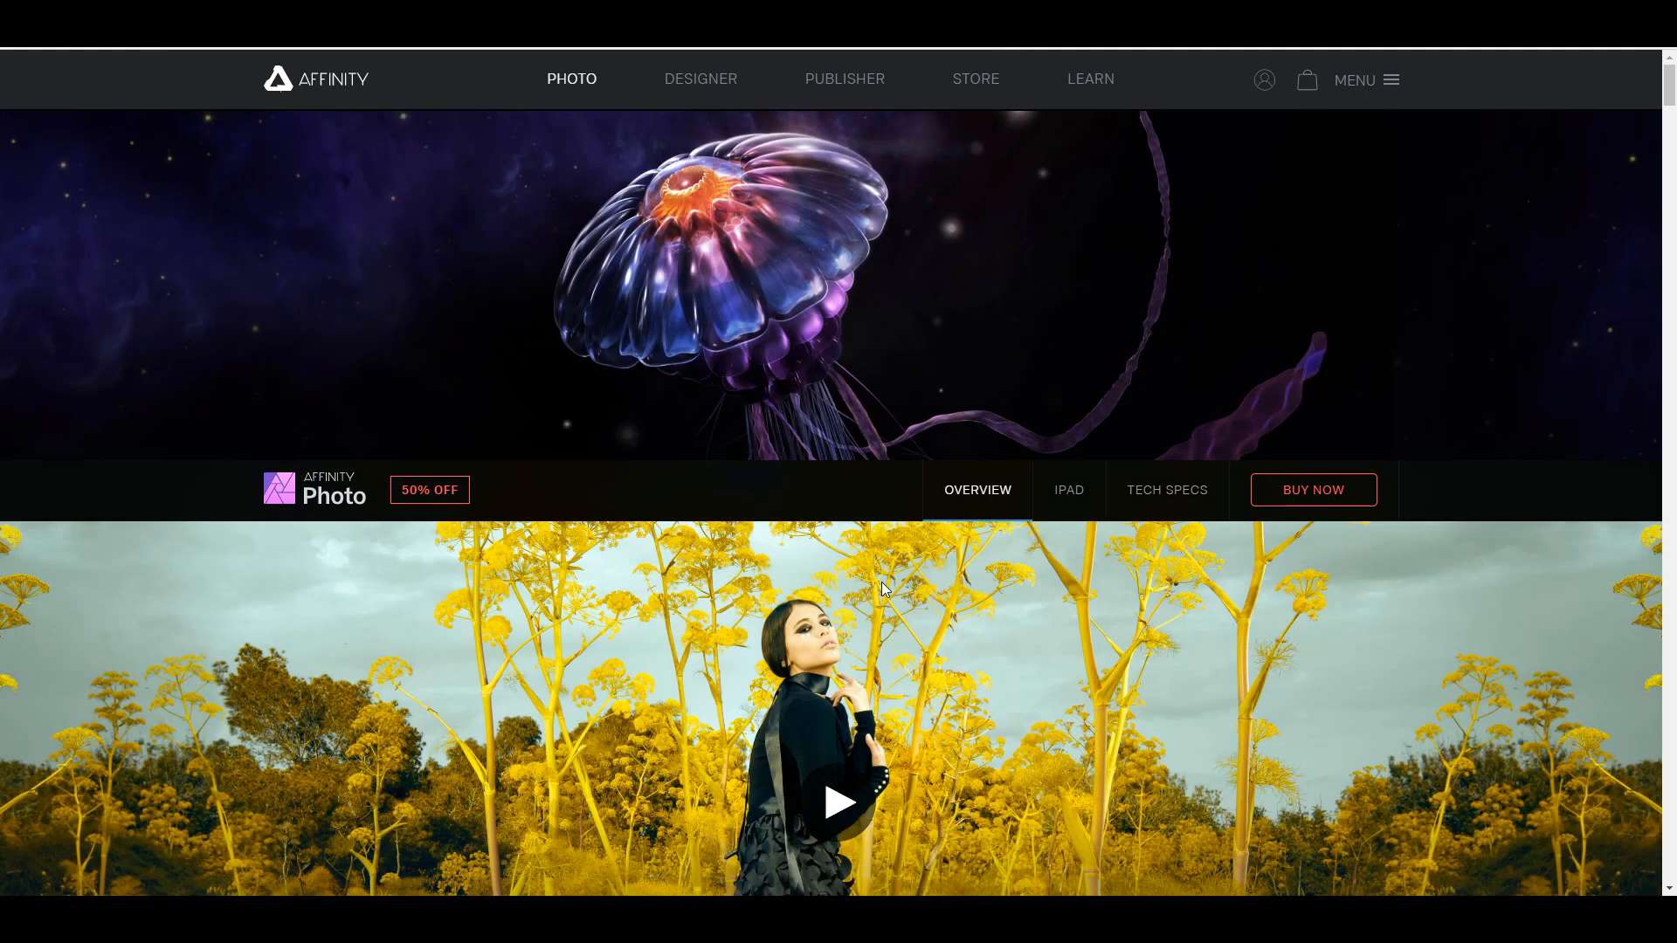
{"action": "scroll", "coordinate": [882, 587], "scroll_direction": "down", "scroll_amount": 5}
{"action": "scroll", "coordinate": [882, 583], "scroll_direction": "down", "scroll_amount": 5}
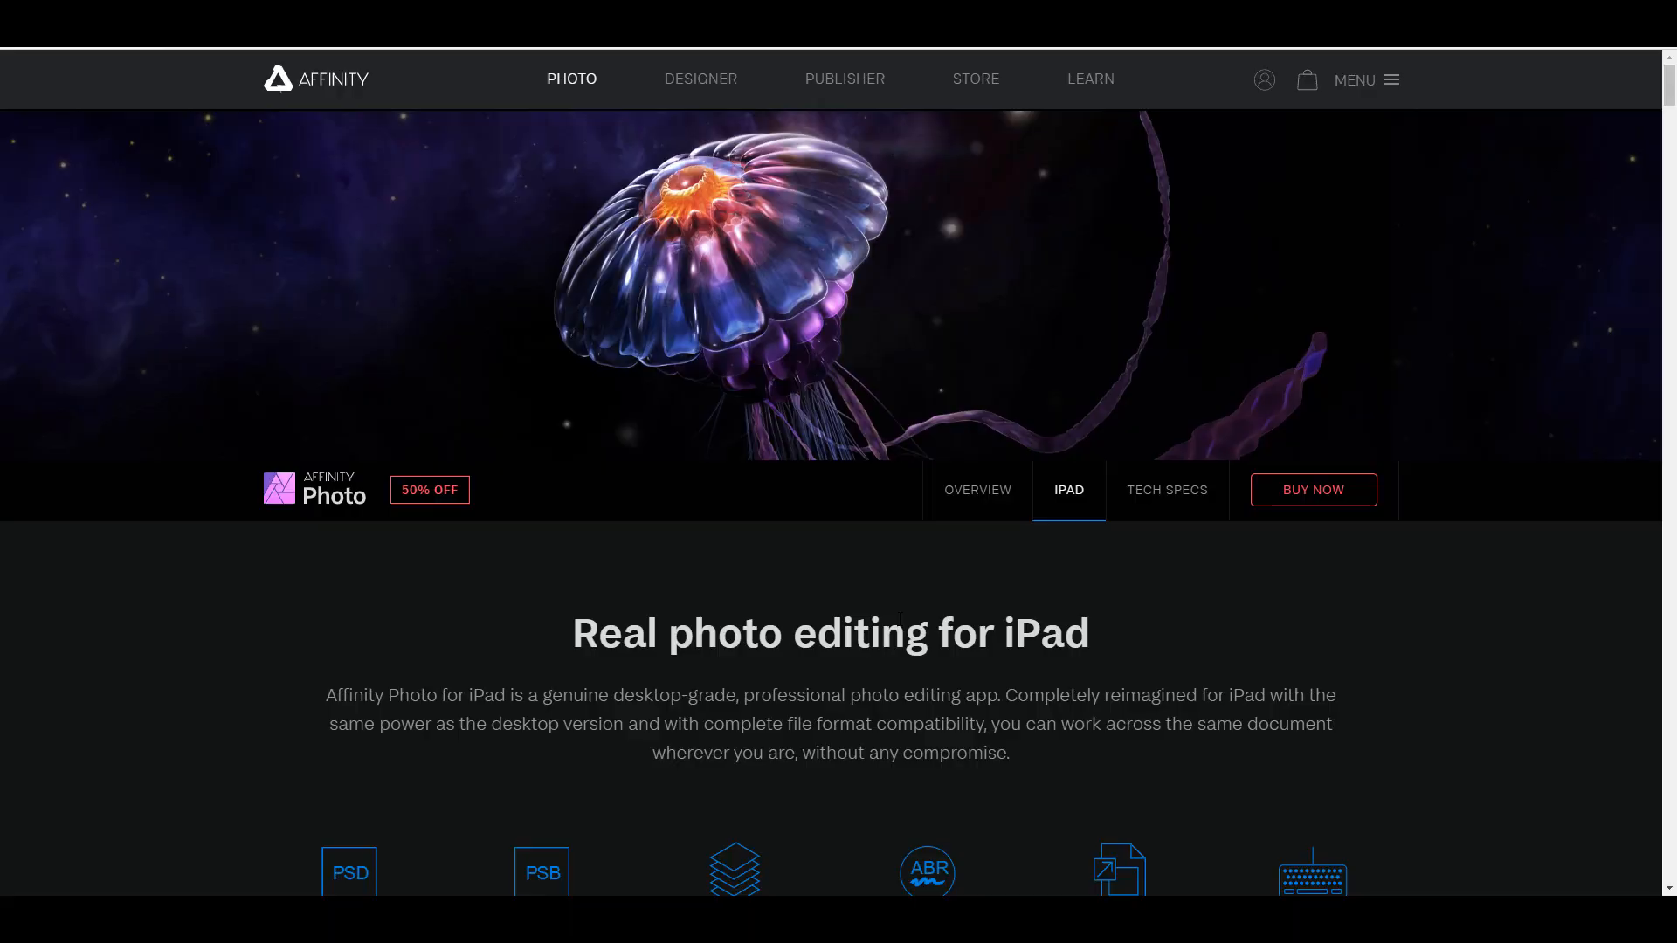
Look through the Affinity Photo iPad page, covering the purchase offer, retouching brushes, colour spaces, selection tools and layer features
{"action": "scroll", "coordinate": [831, 503], "scroll_direction": "down", "scroll_amount": 6}
{"action": "scroll", "coordinate": [898, 622], "scroll_direction": "down", "scroll_amount": 18}
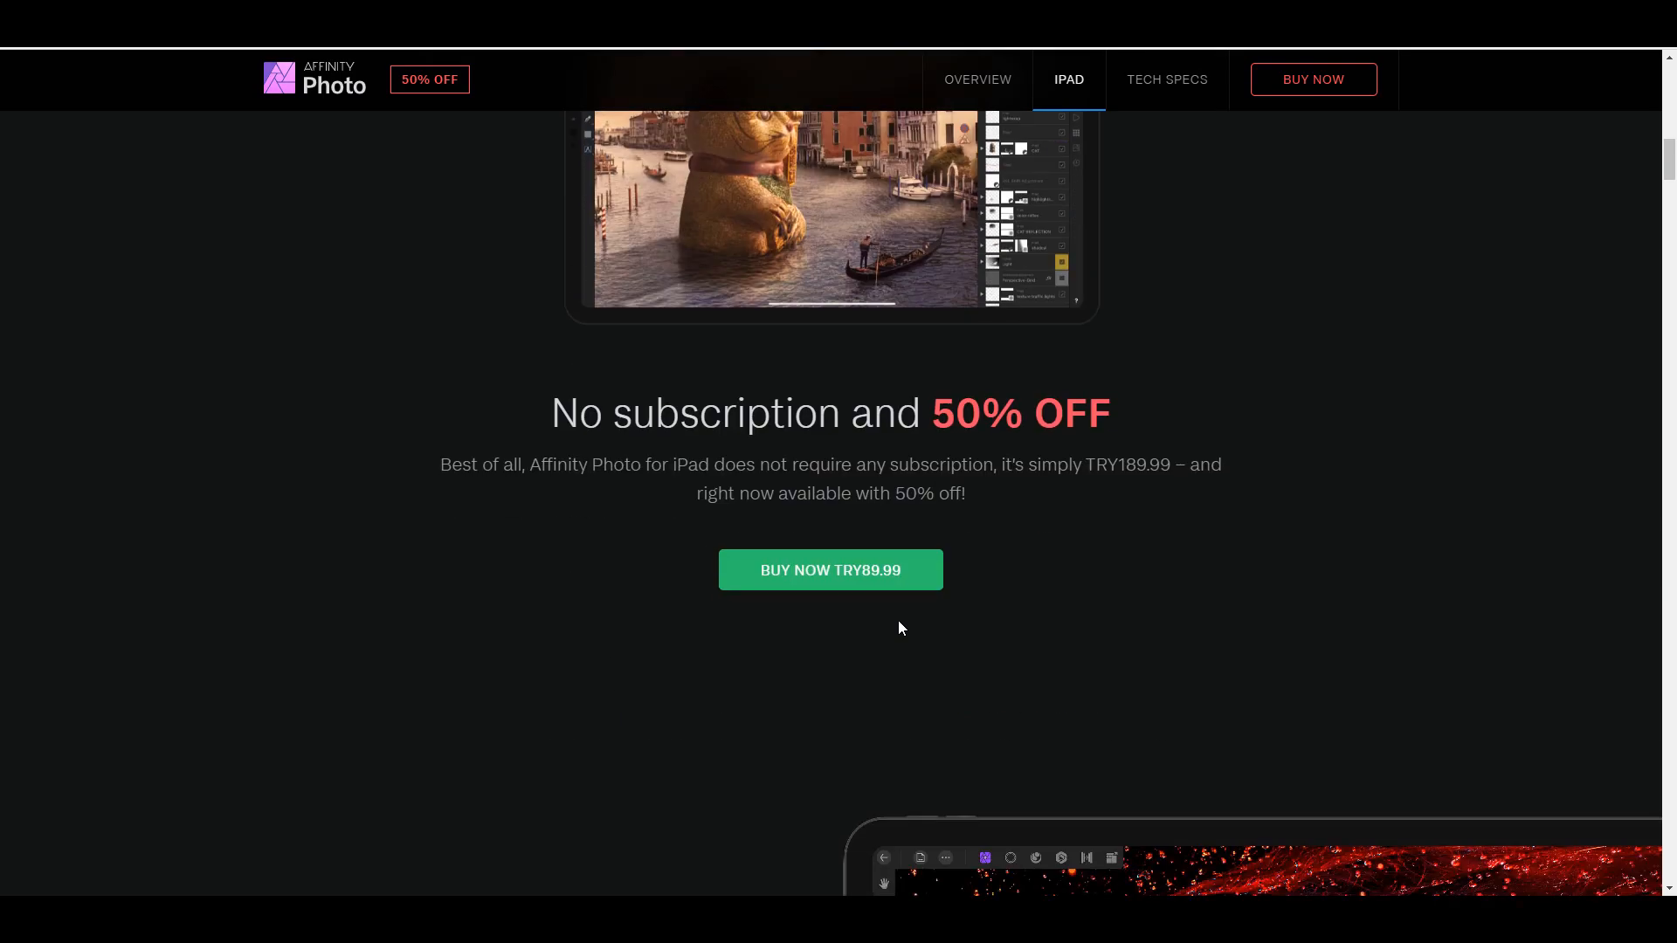
{"action": "scroll", "coordinate": [900, 625], "scroll_direction": "down", "scroll_amount": 12}
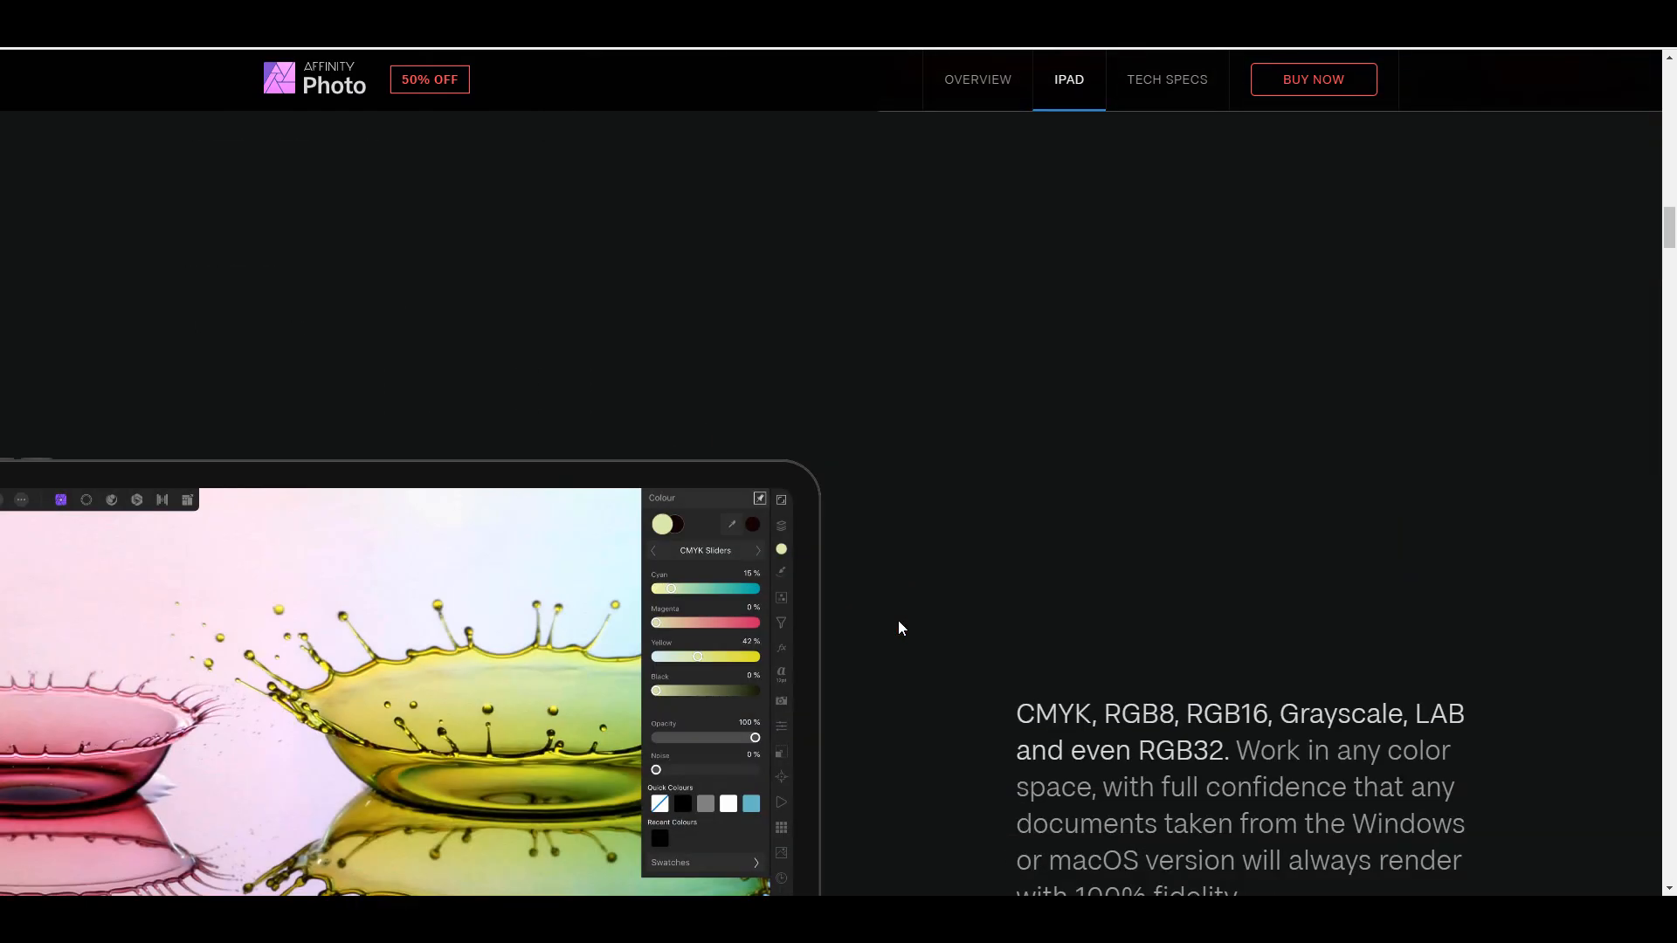
{"action": "scroll", "coordinate": [900, 627], "scroll_direction": "down", "scroll_amount": 11}
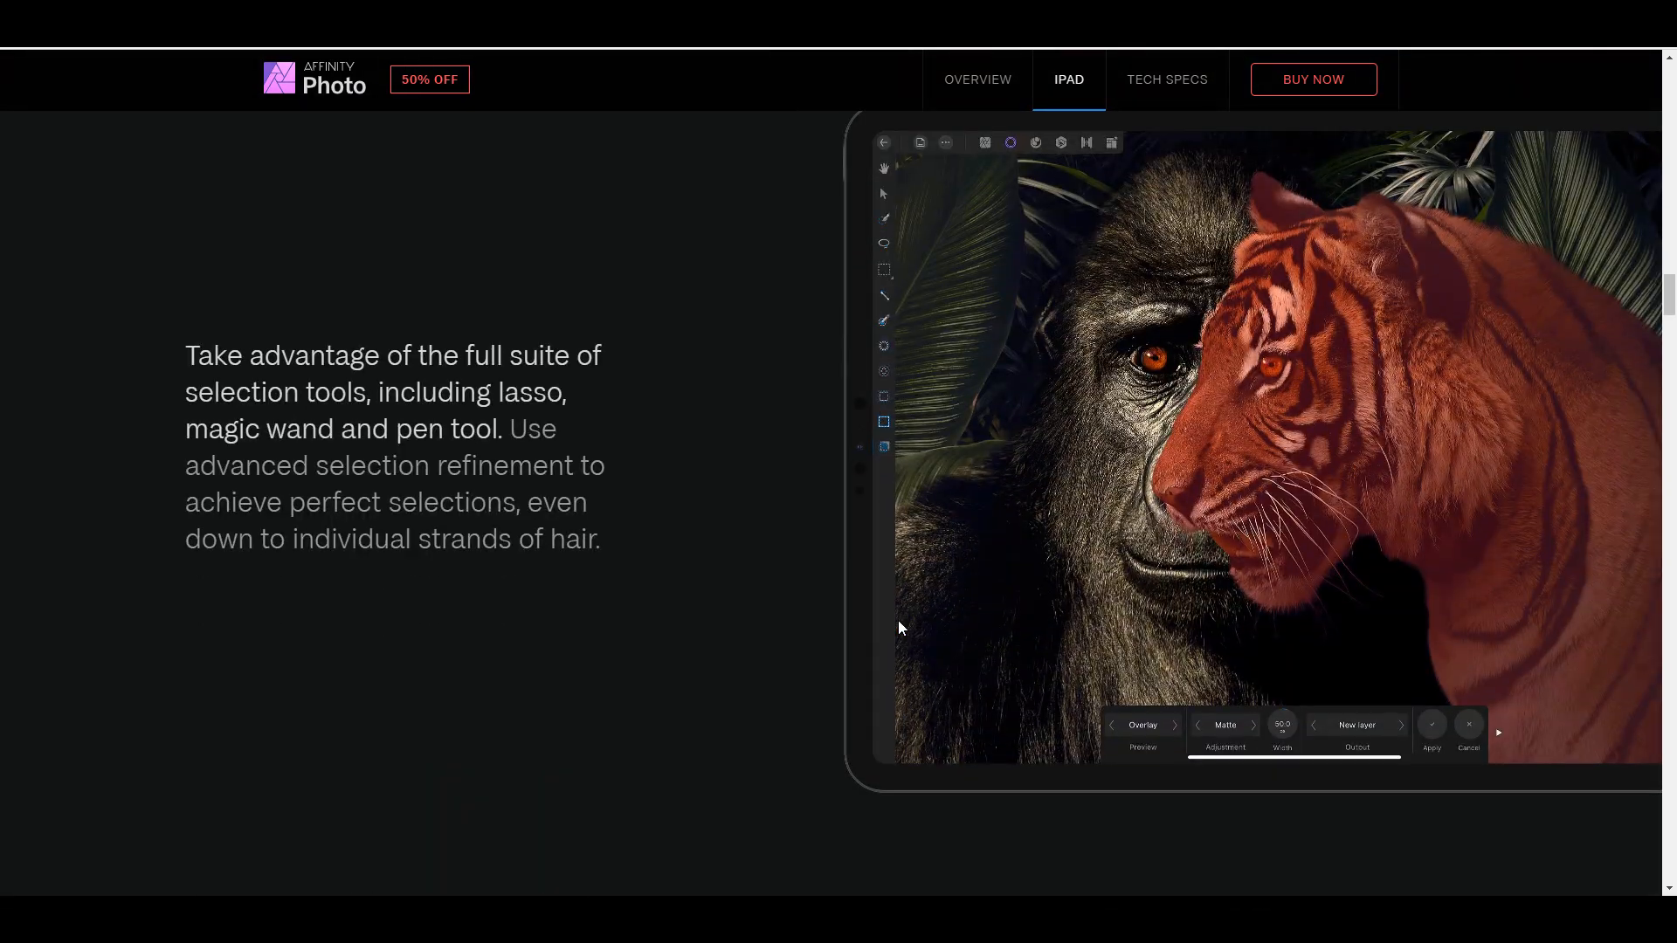
{"action": "scroll", "coordinate": [900, 627], "scroll_direction": "down", "scroll_amount": 10}
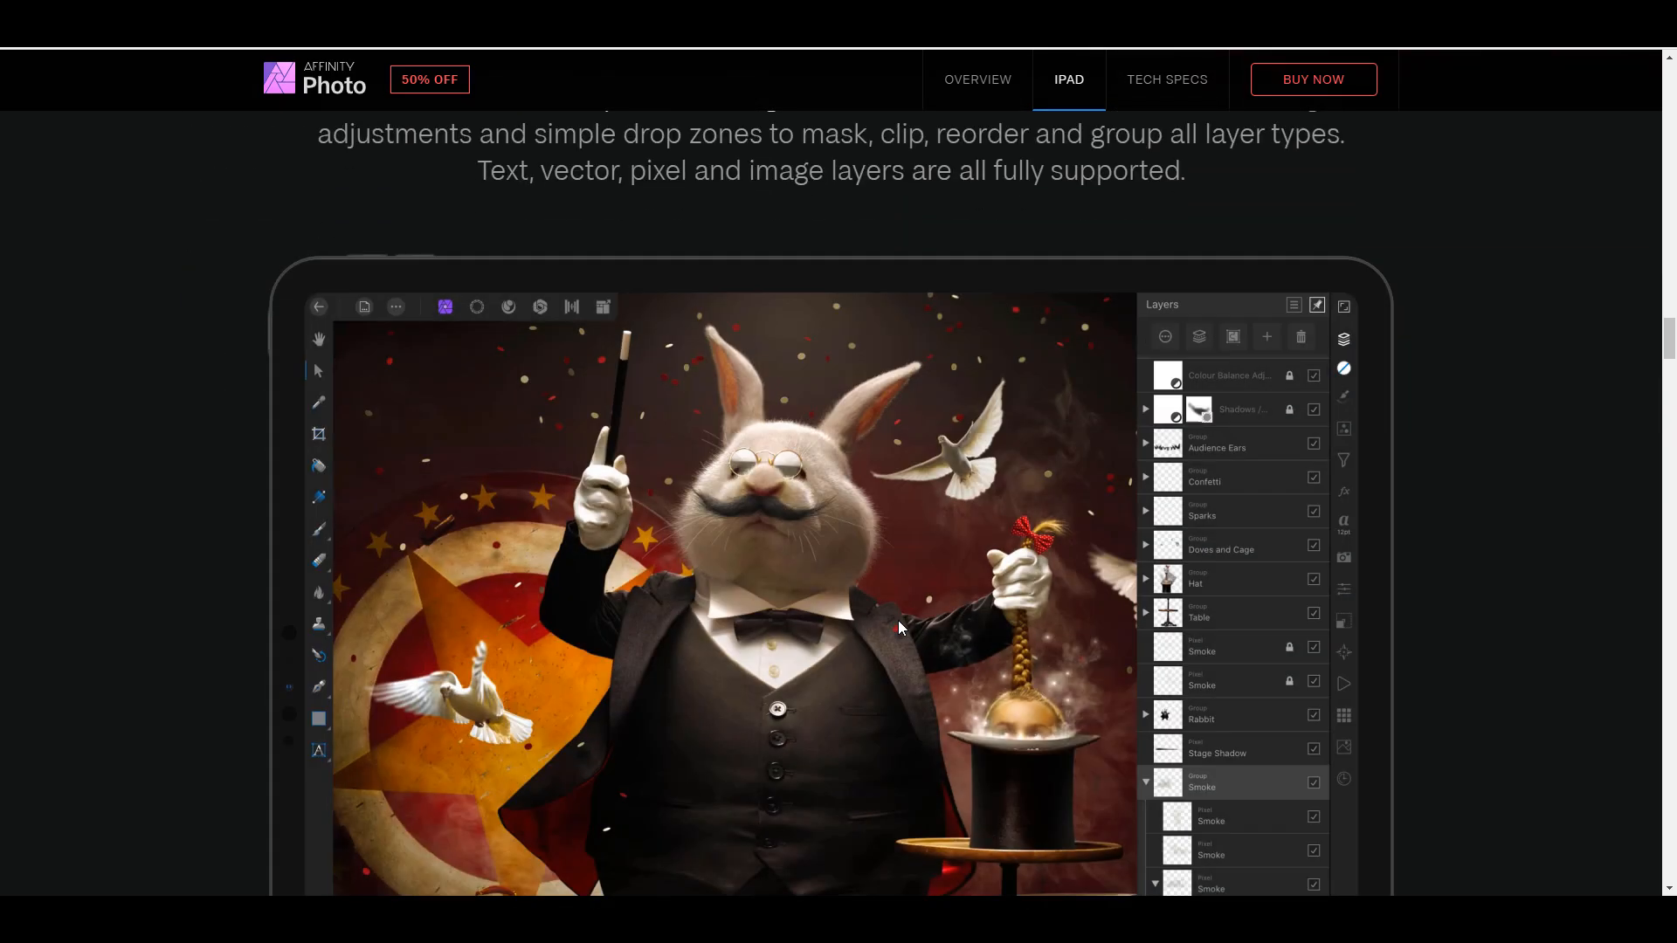
{"action": "scroll", "coordinate": [900, 627], "scroll_direction": "down", "scroll_amount": 2}
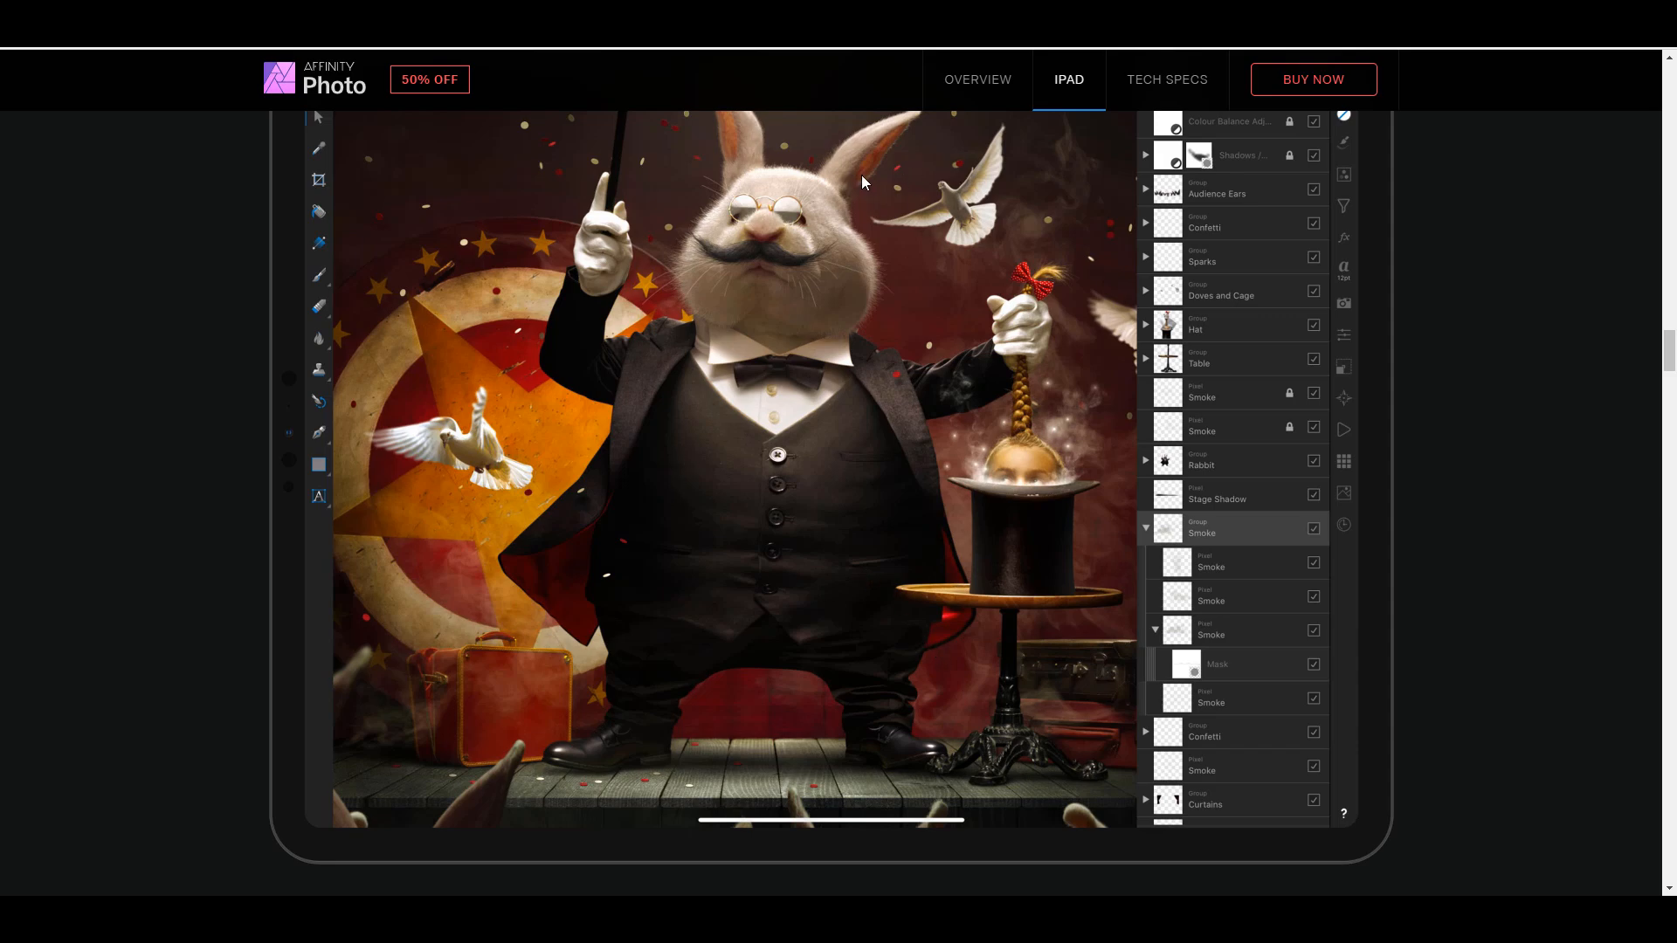
{"action": "scroll", "coordinate": [1130, 524], "scroll_direction": "up", "scroll_amount": 10}
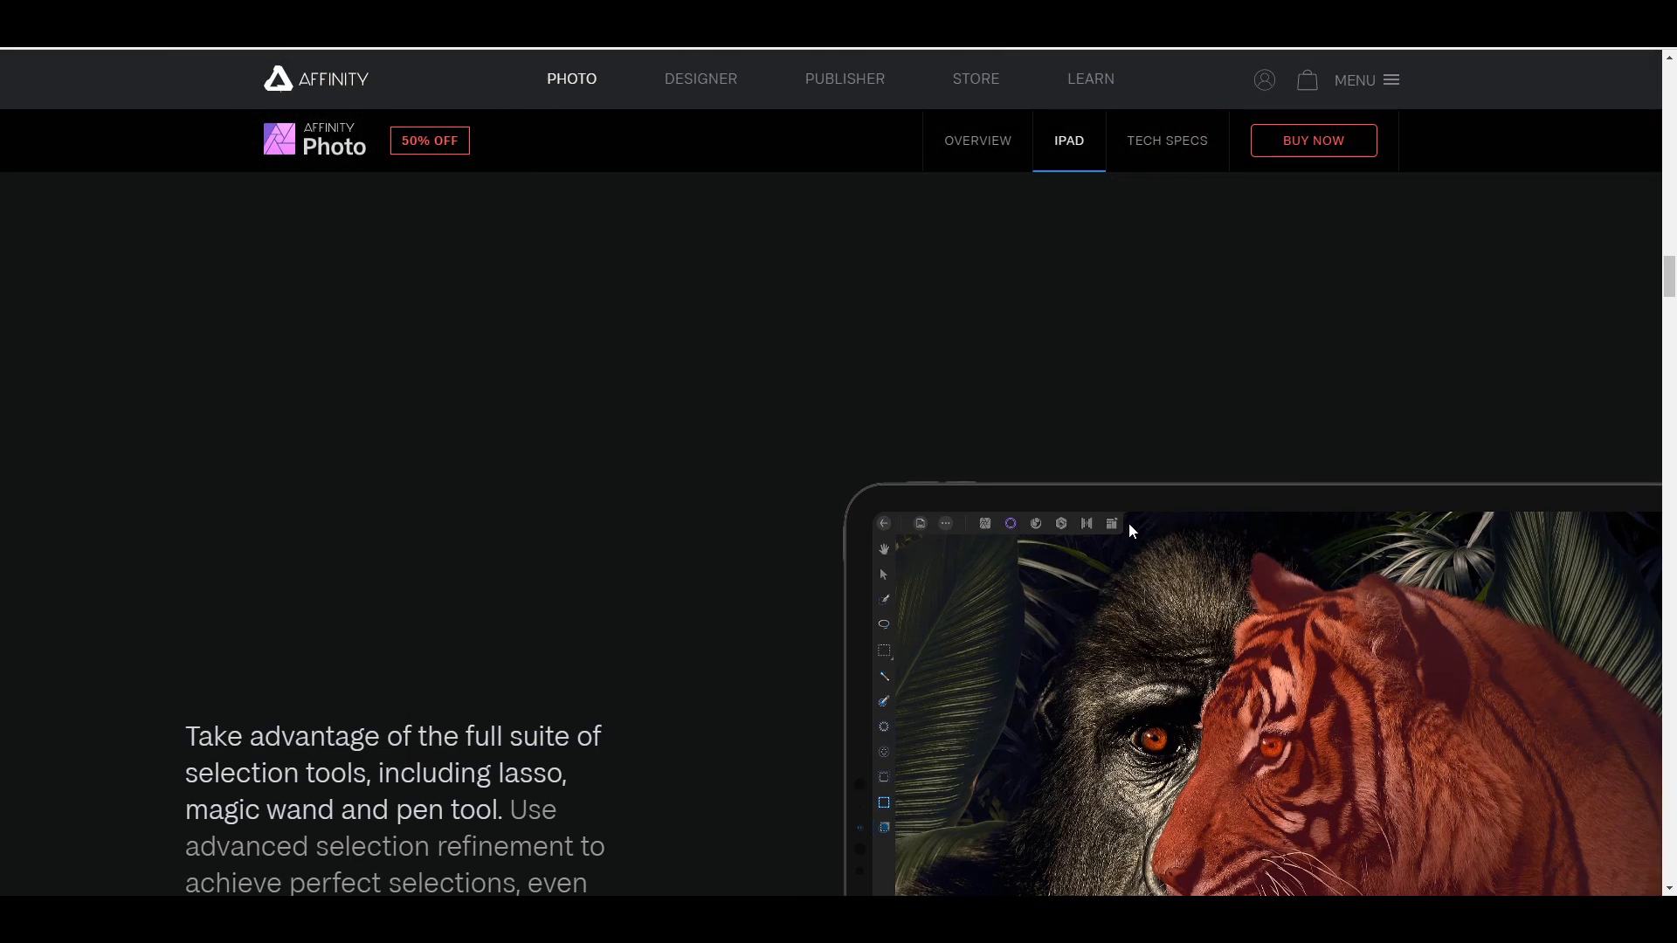
{"action": "scroll", "coordinate": [1127, 522], "scroll_direction": "up", "scroll_amount": 10}
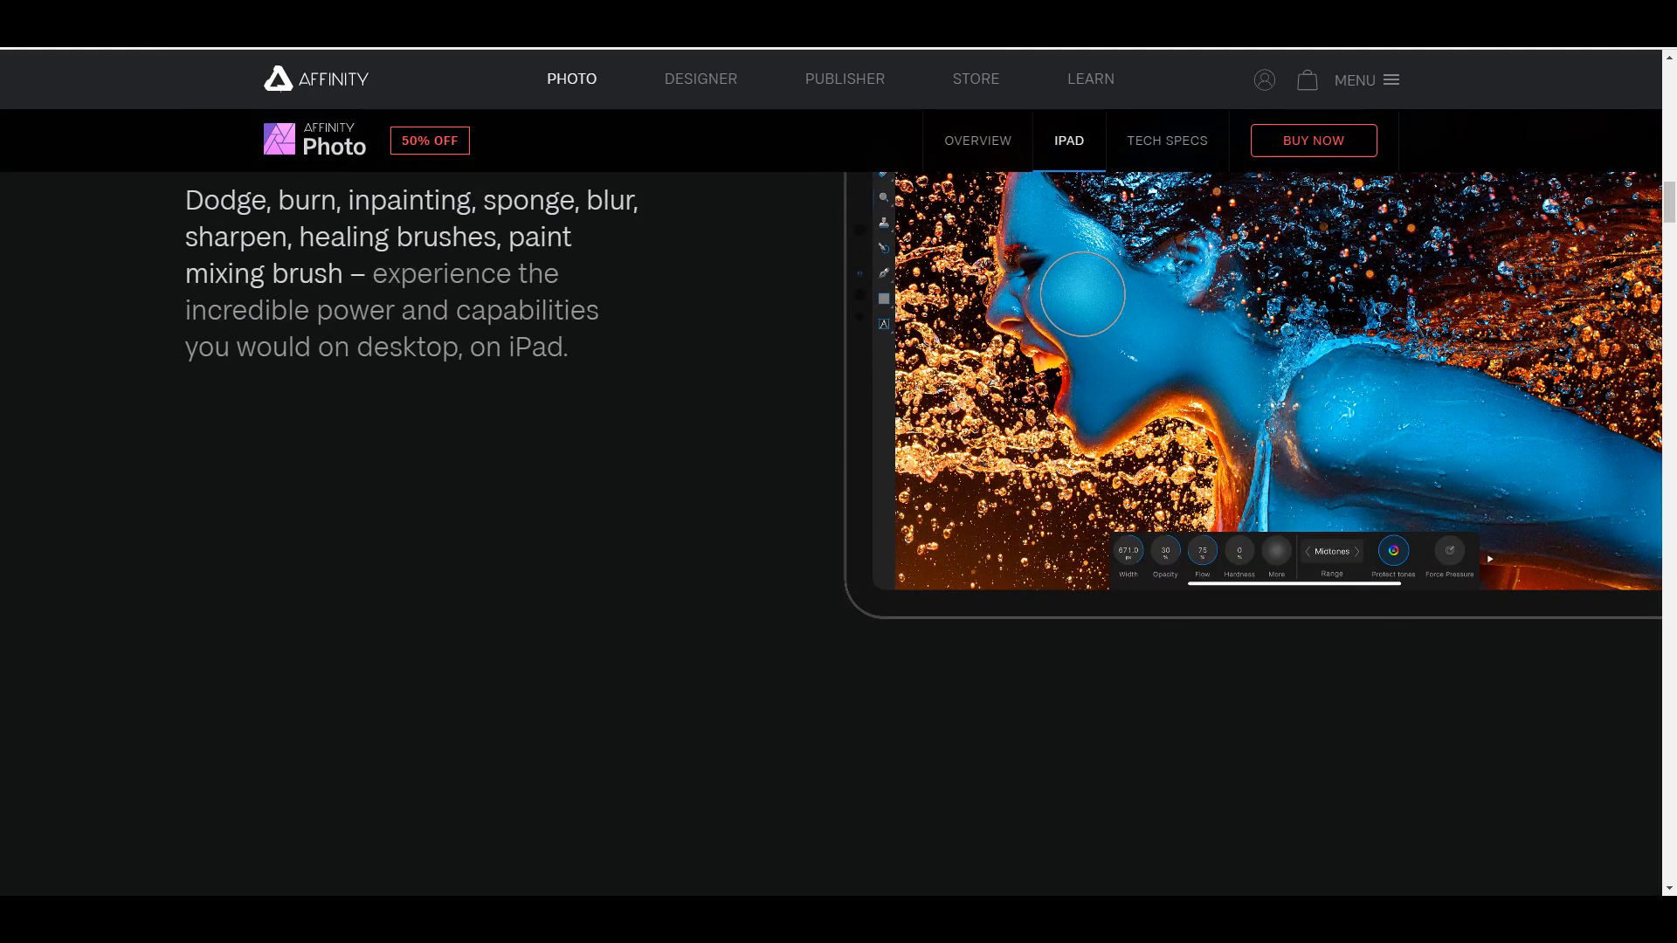
{"action": "scroll", "coordinate": [1127, 523], "scroll_direction": "up", "scroll_amount": 10}
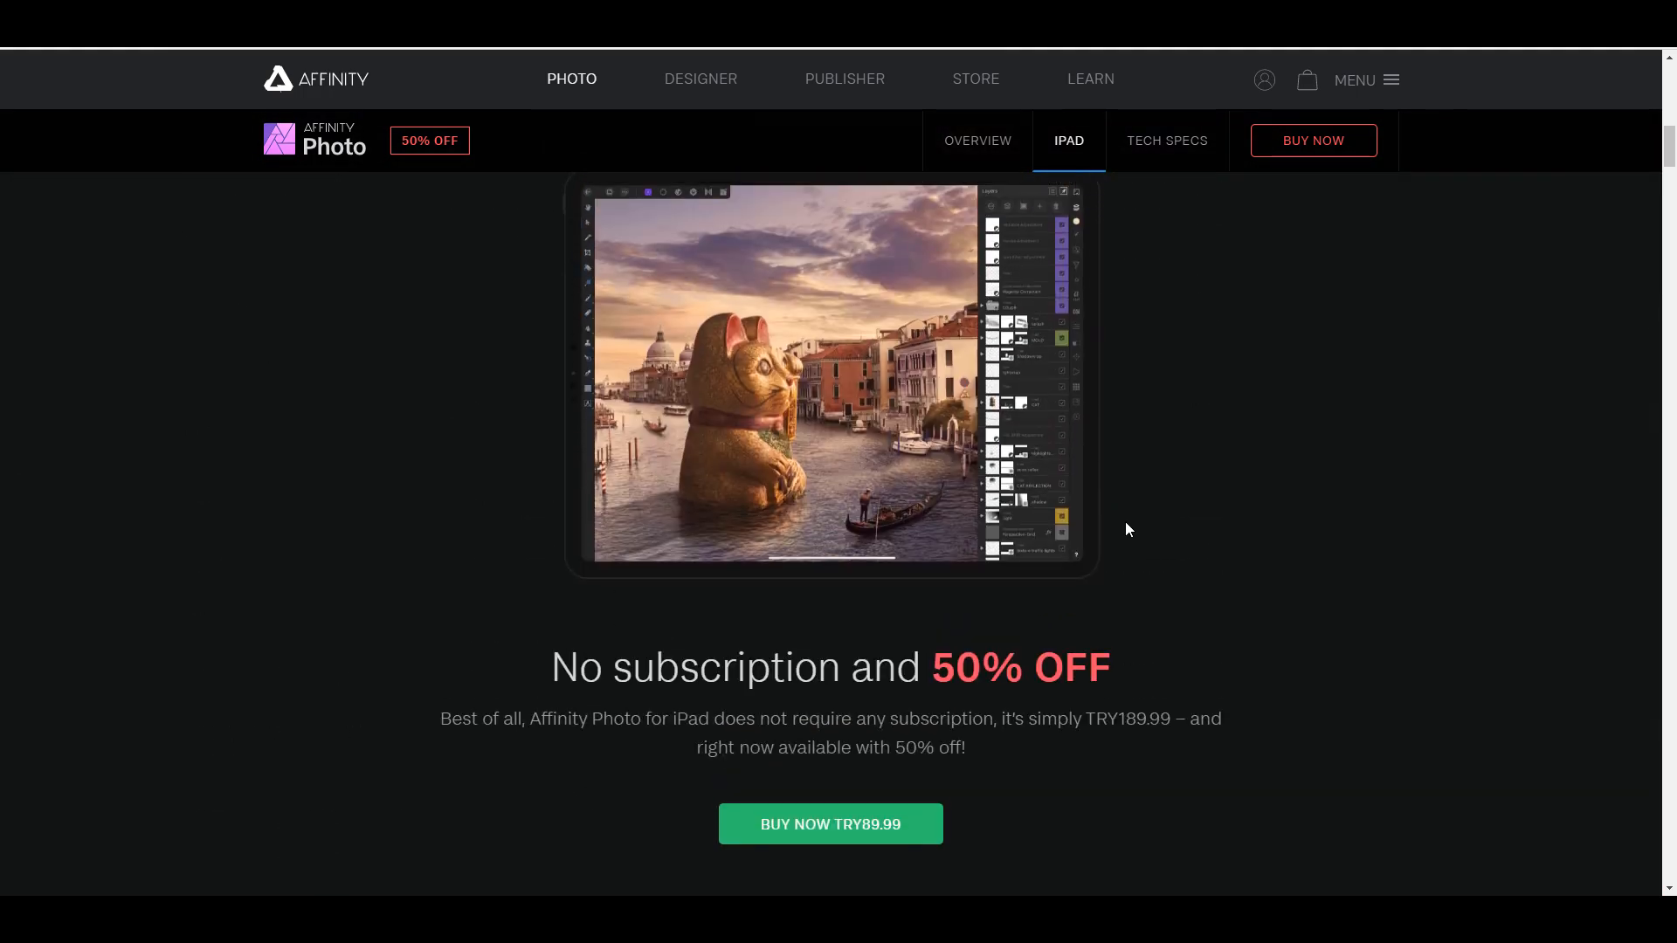
{"action": "scroll", "coordinate": [1125, 529], "scroll_direction": "up", "scroll_amount": 10}
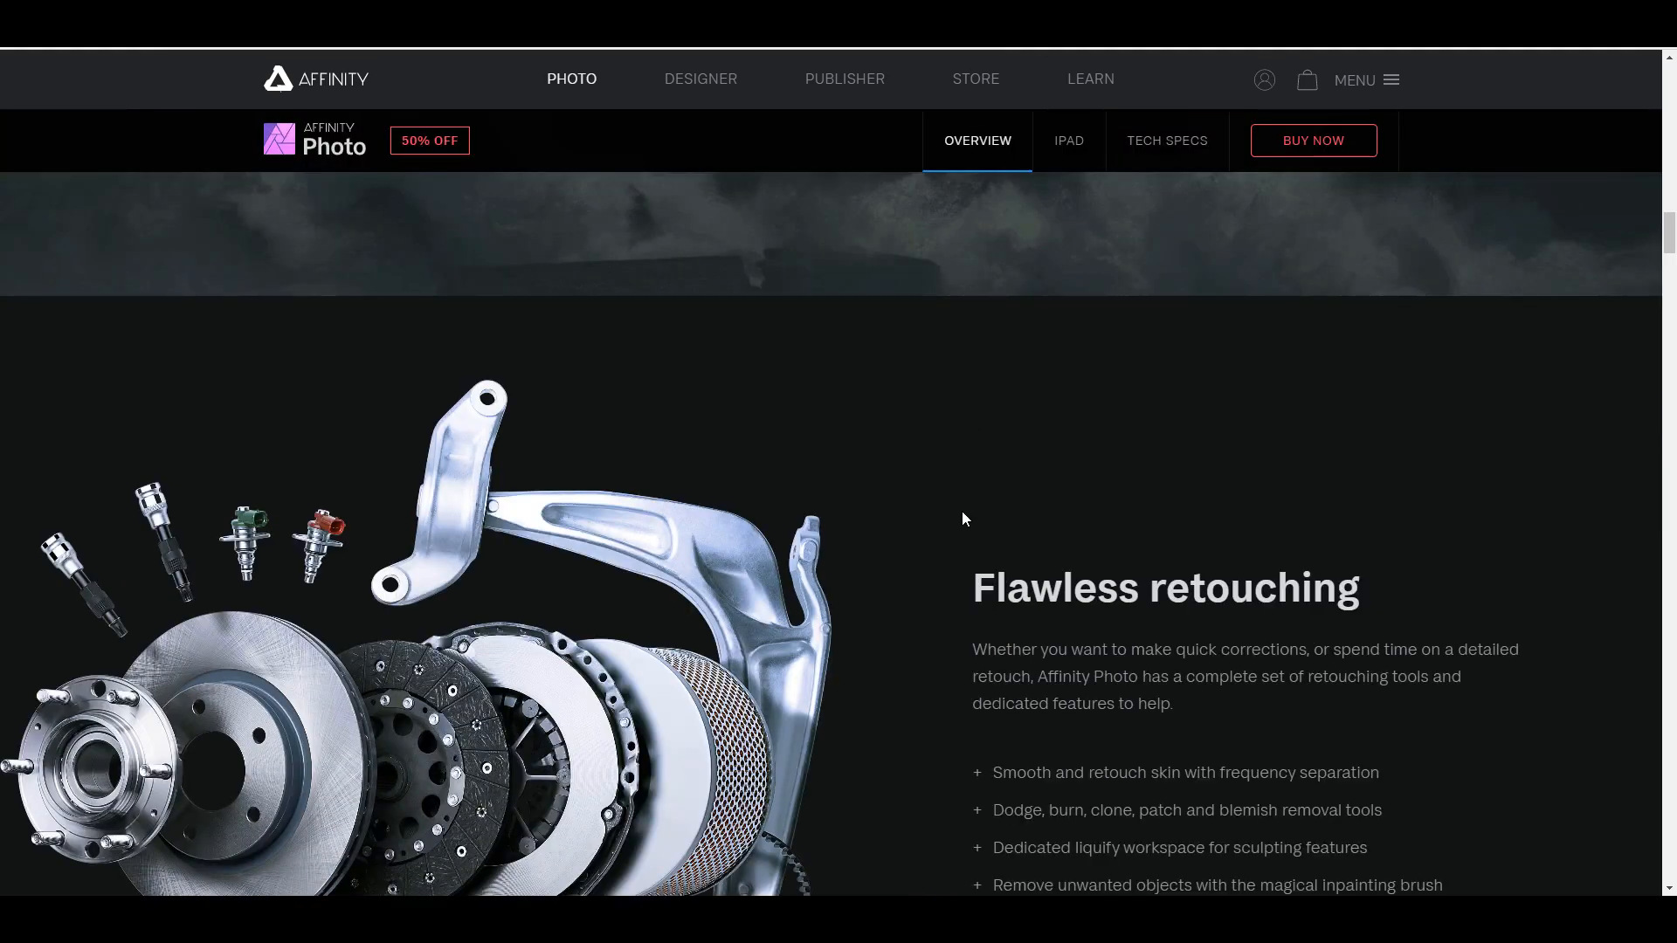
Review the Affinity Photo overview page, from retouching, live filter layers and brushes to refined selections, path text and the purchase options
{"action": "scroll", "coordinate": [962, 519], "scroll_direction": "down", "scroll_amount": 15}
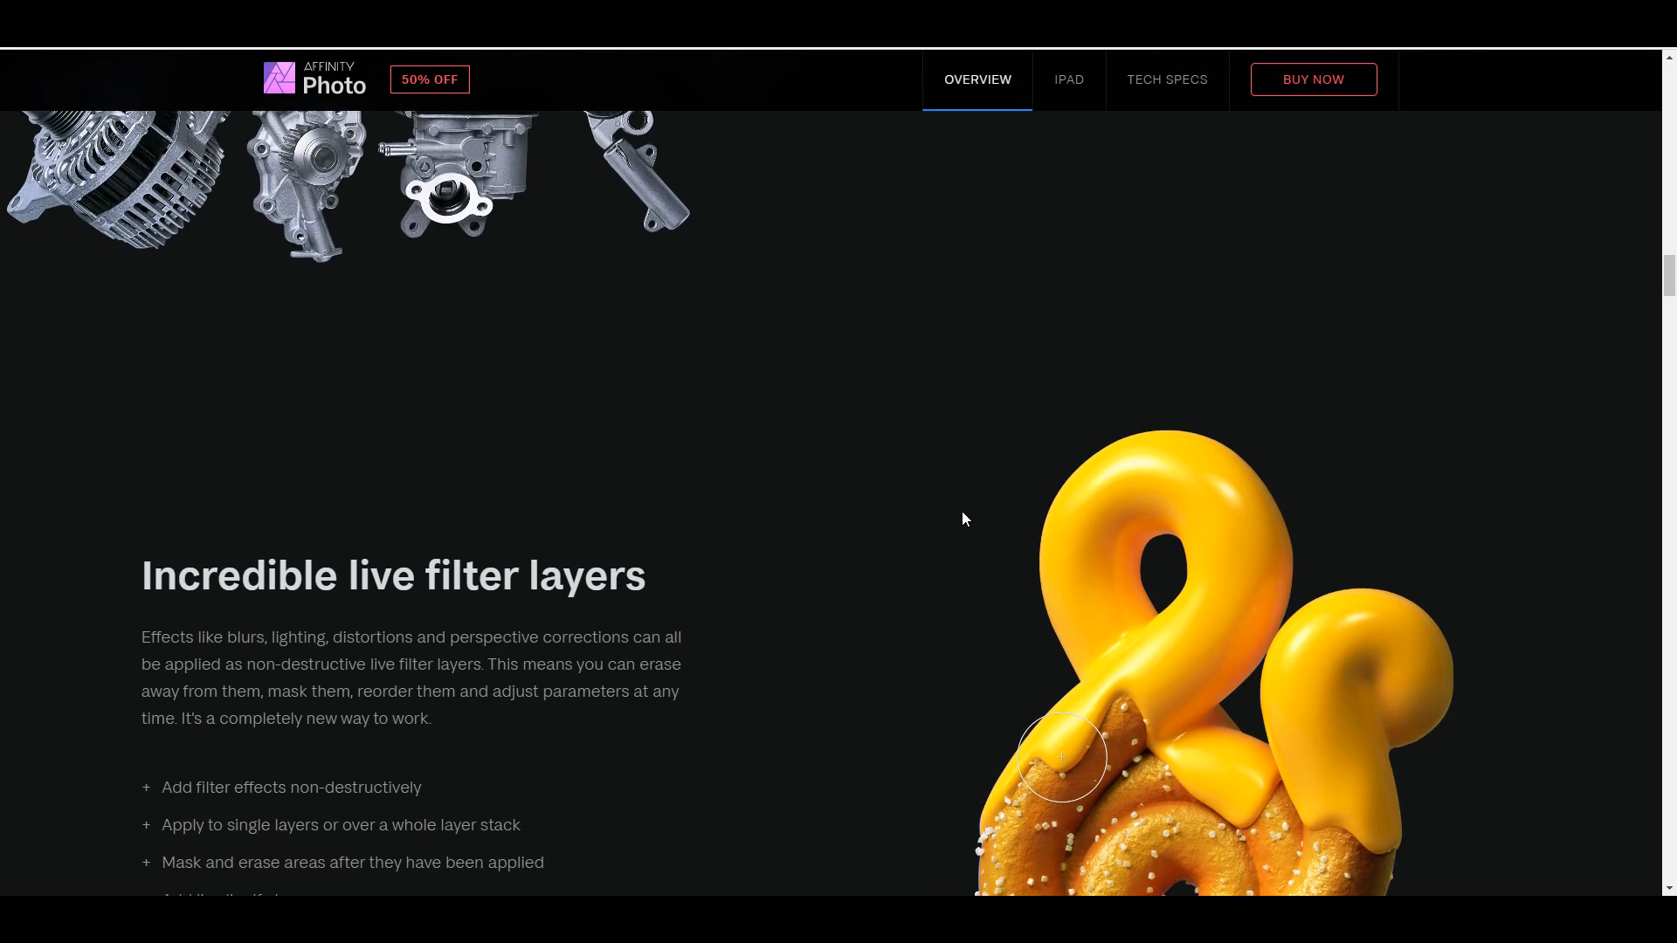
{"action": "scroll", "coordinate": [961, 519], "scroll_direction": "up", "scroll_amount": 6}
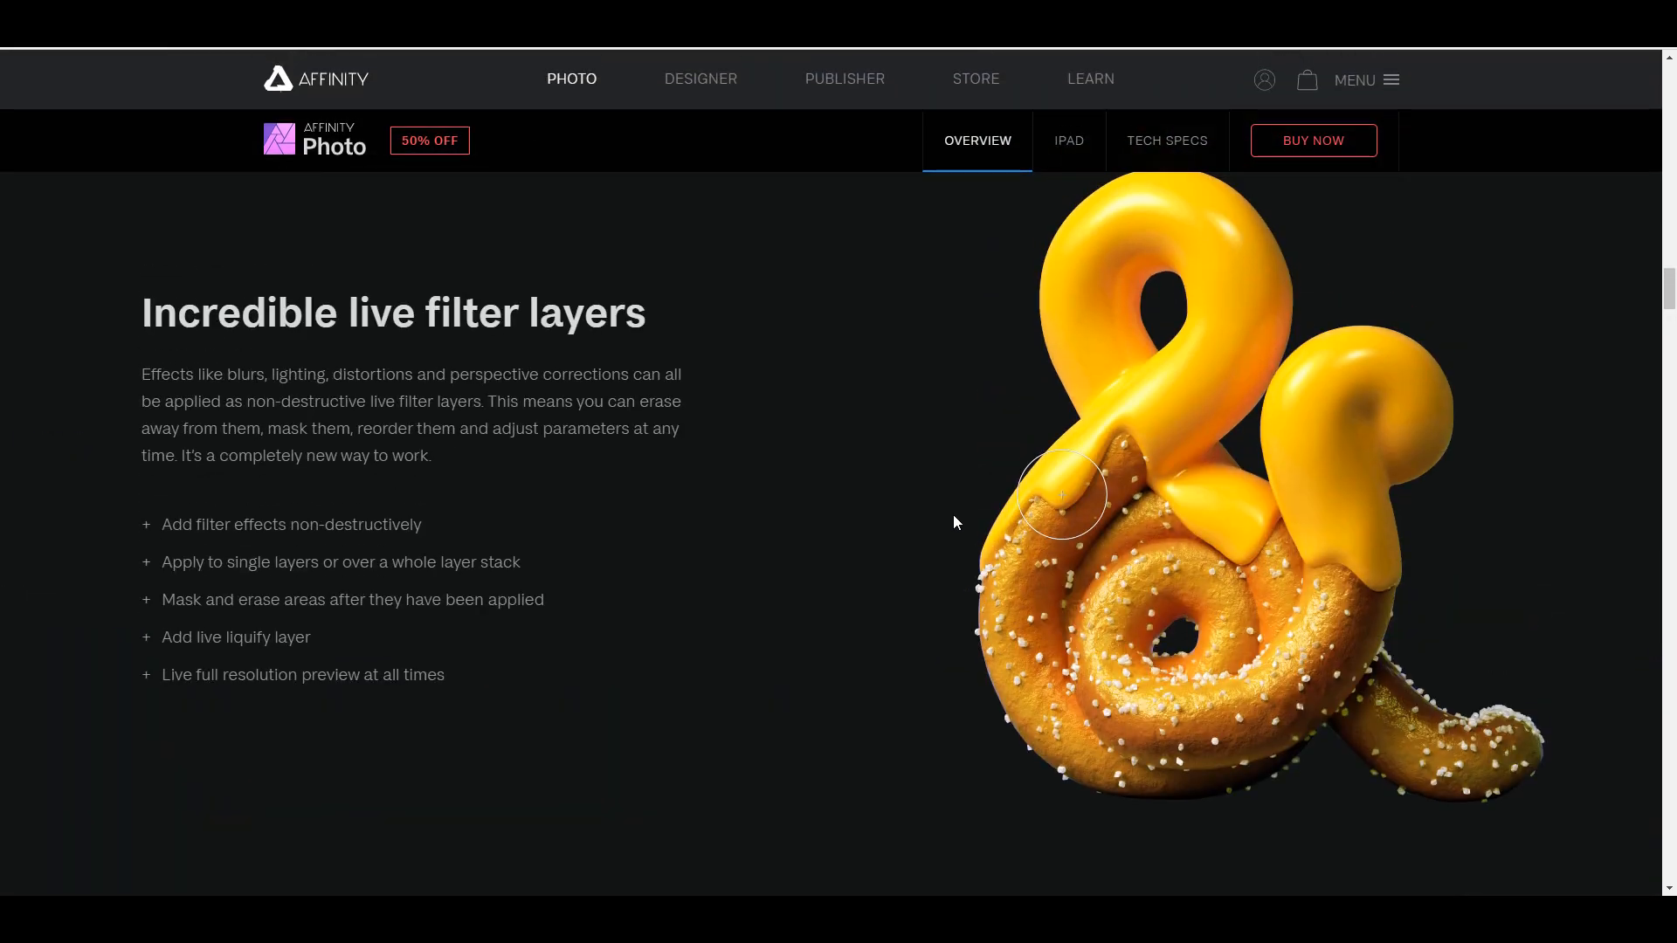
{"action": "scroll", "coordinate": [954, 516], "scroll_direction": "down", "scroll_amount": 10}
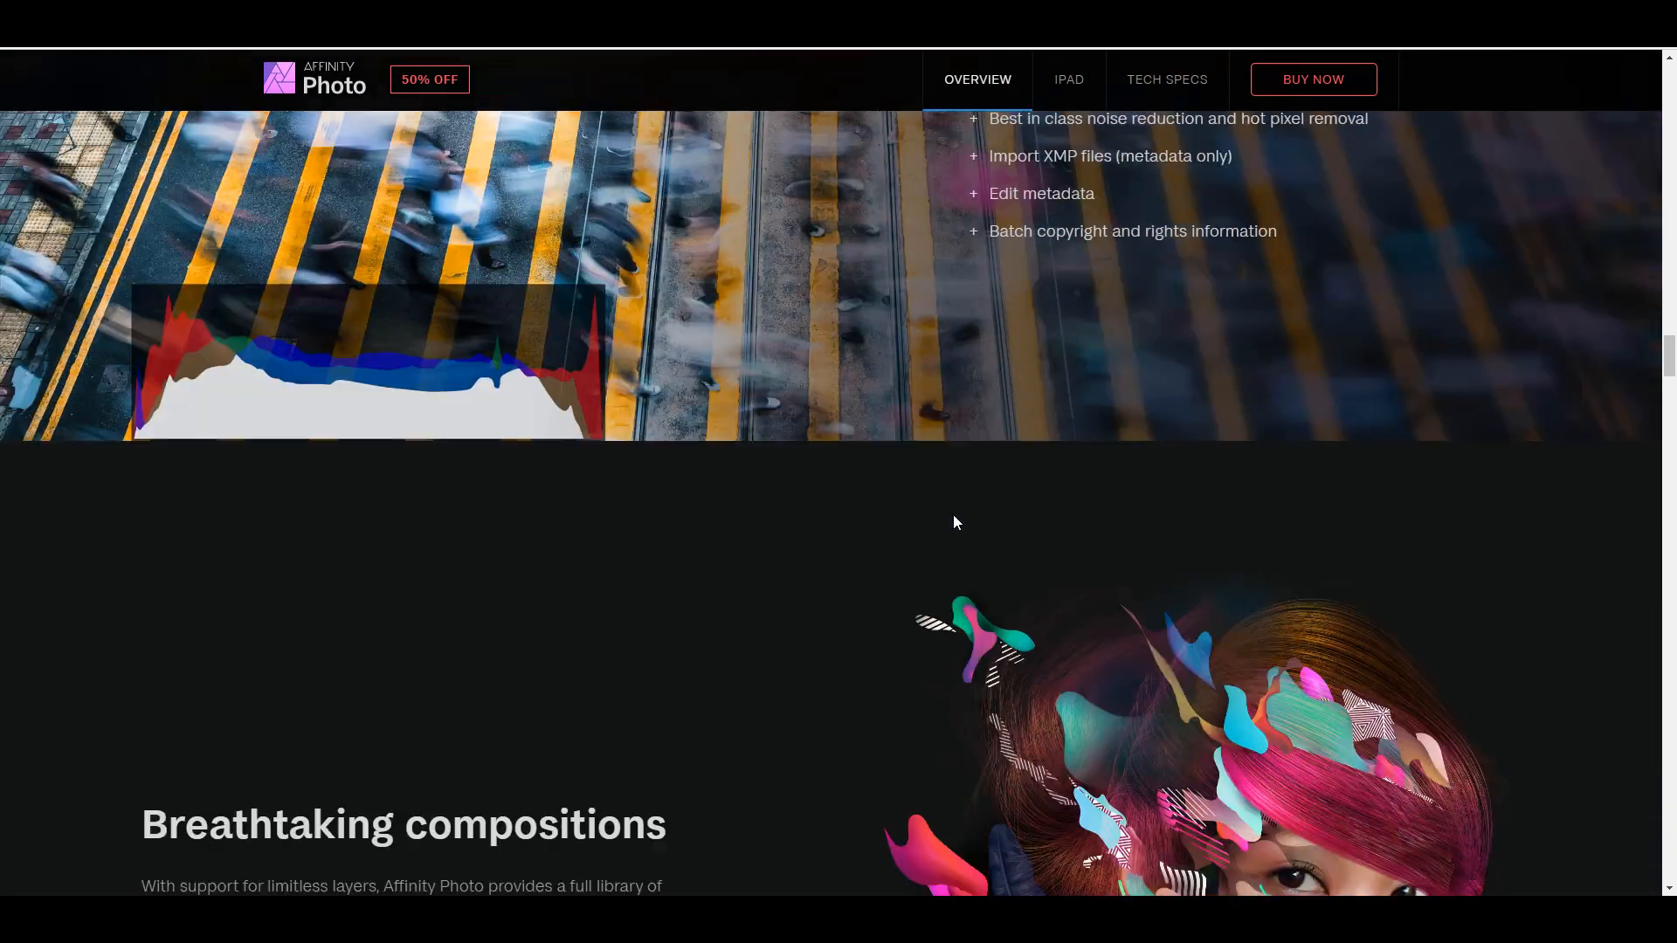
{"action": "scroll", "coordinate": [955, 523], "scroll_direction": "down", "scroll_amount": 15}
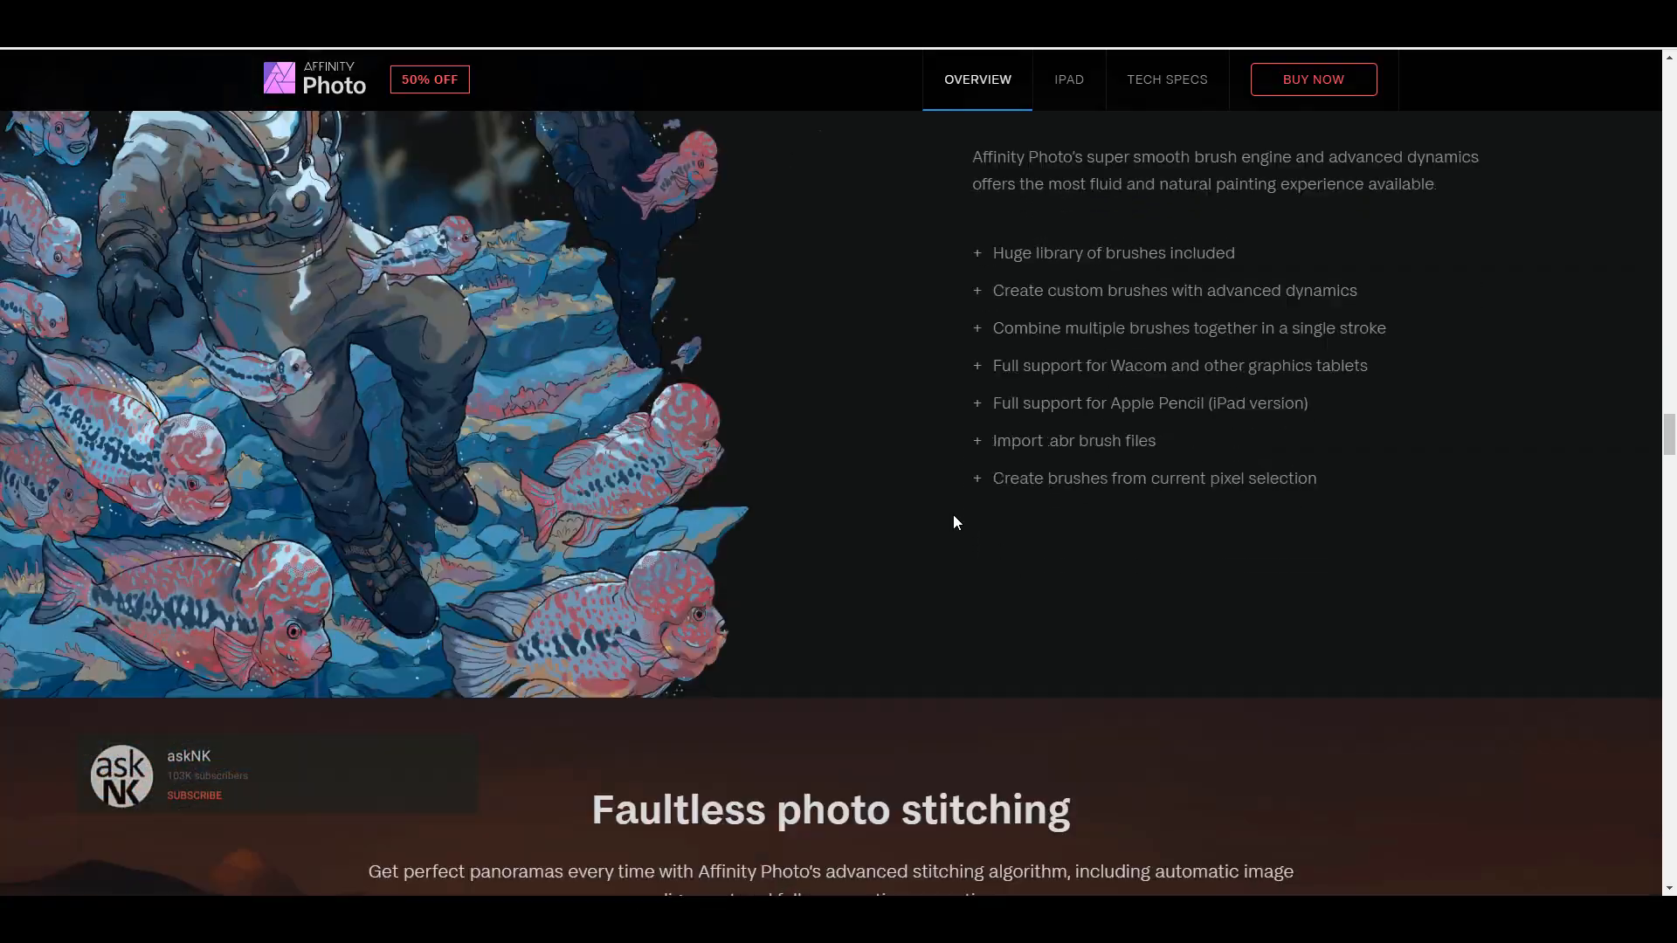
{"action": "scroll", "coordinate": [954, 522], "scroll_direction": "down", "scroll_amount": 5}
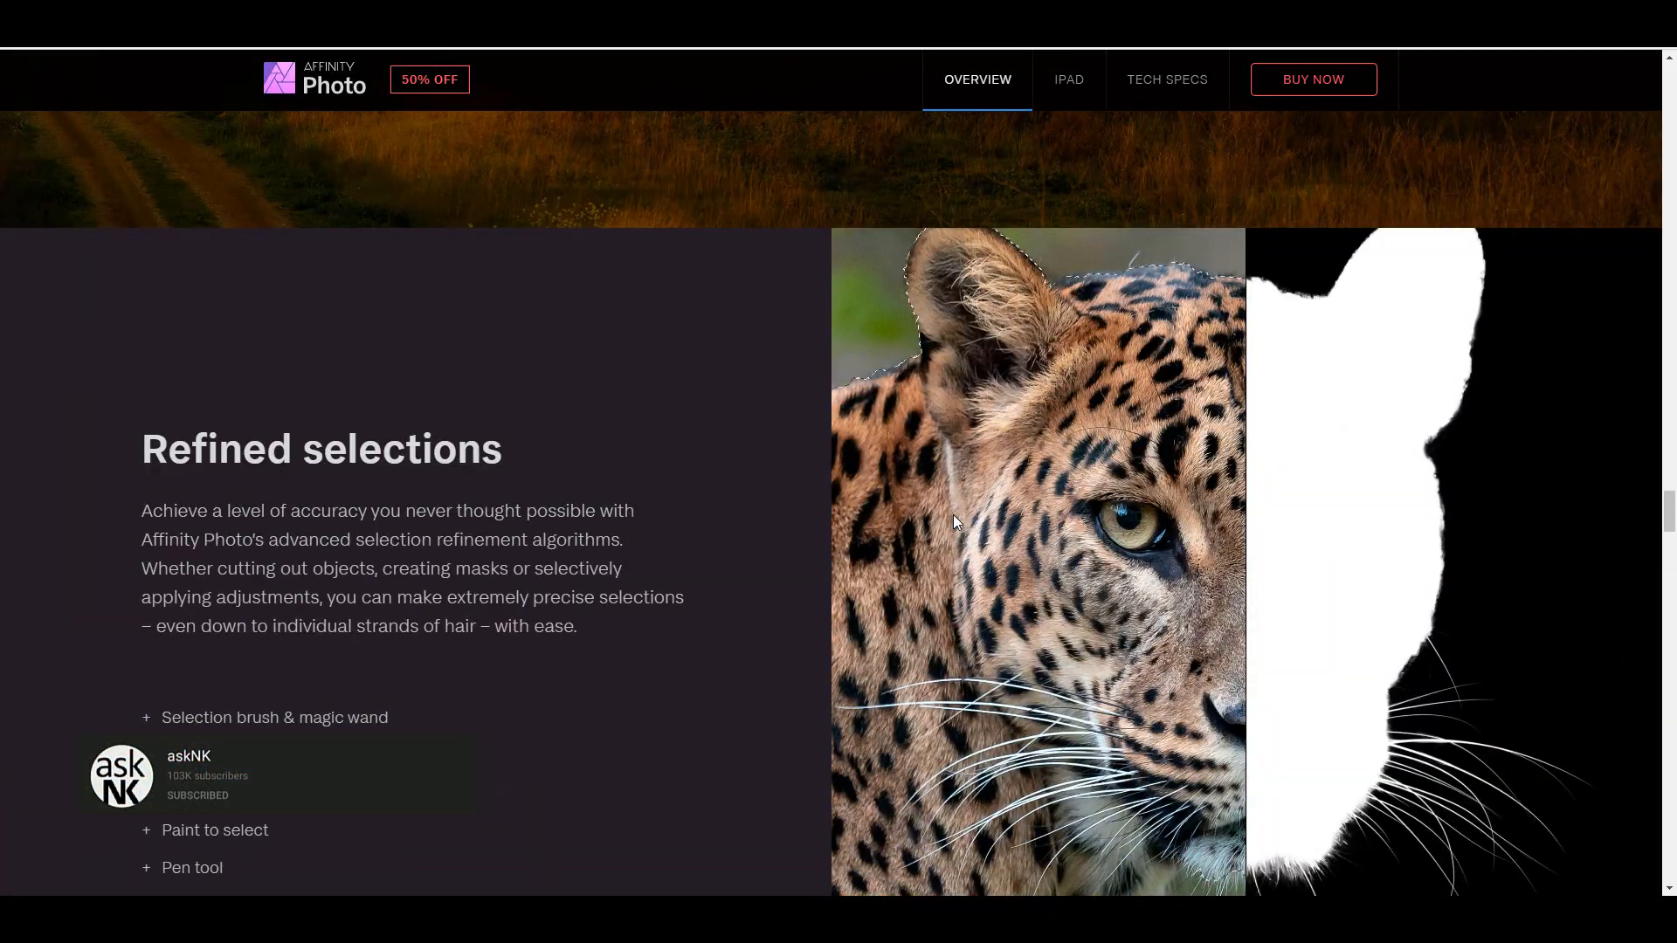
{"action": "scroll", "coordinate": [954, 523], "scroll_direction": "down", "scroll_amount": 8}
{"action": "scroll", "coordinate": [954, 522], "scroll_direction": "down", "scroll_amount": 20}
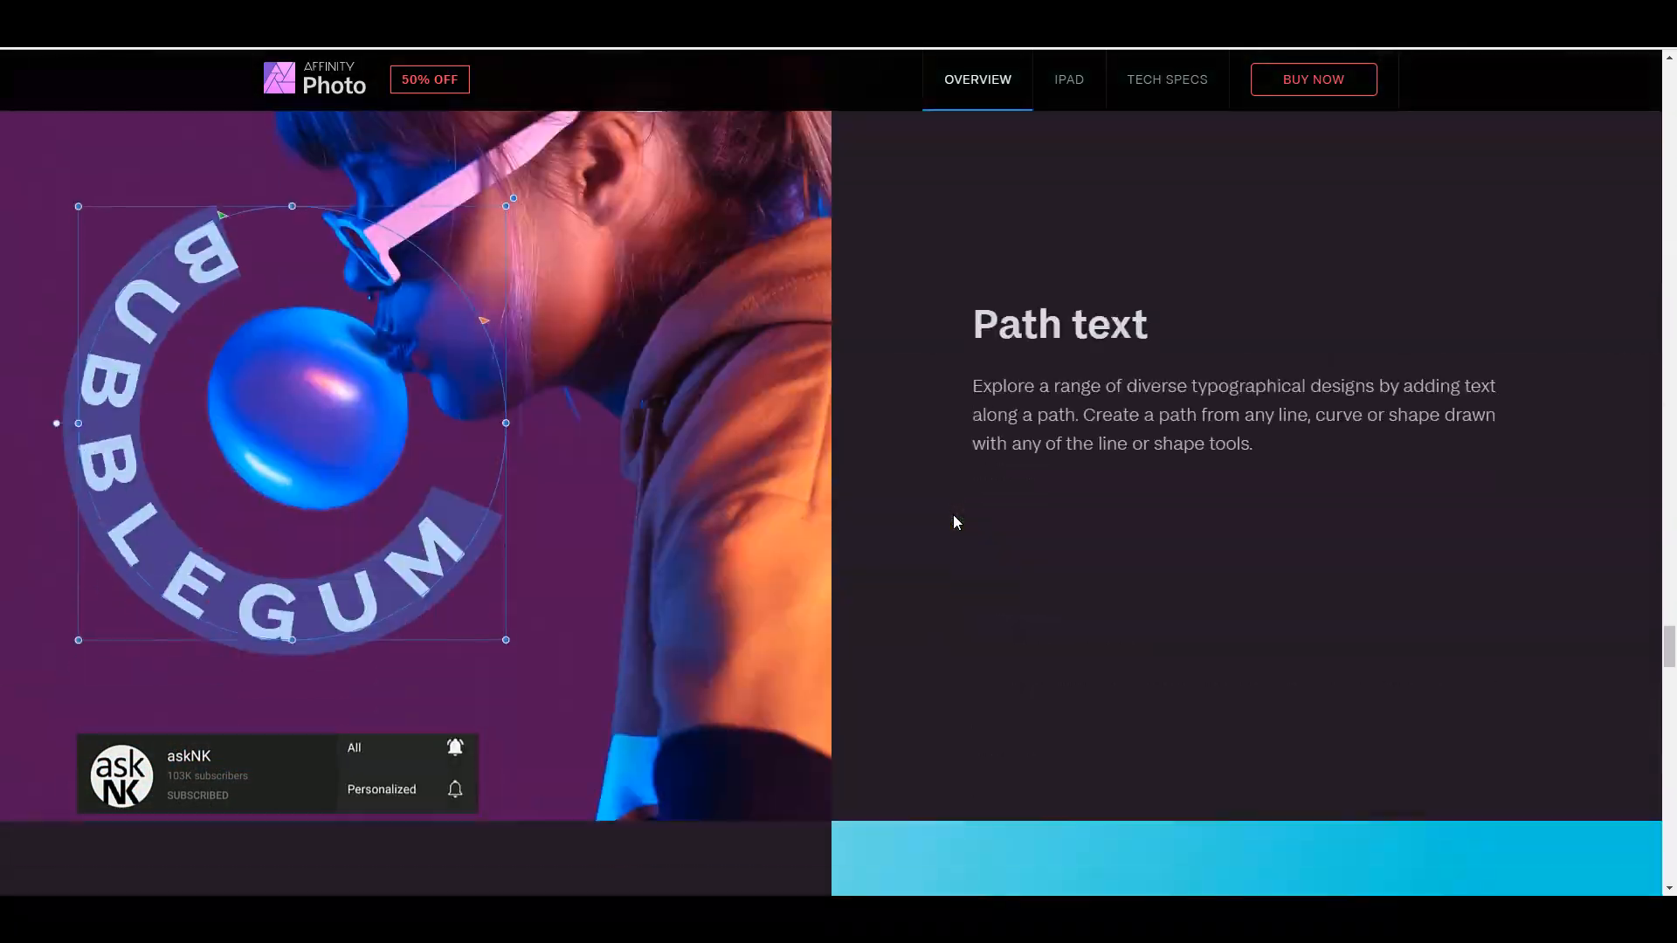
{"action": "scroll", "coordinate": [954, 521], "scroll_direction": "down", "scroll_amount": 15}
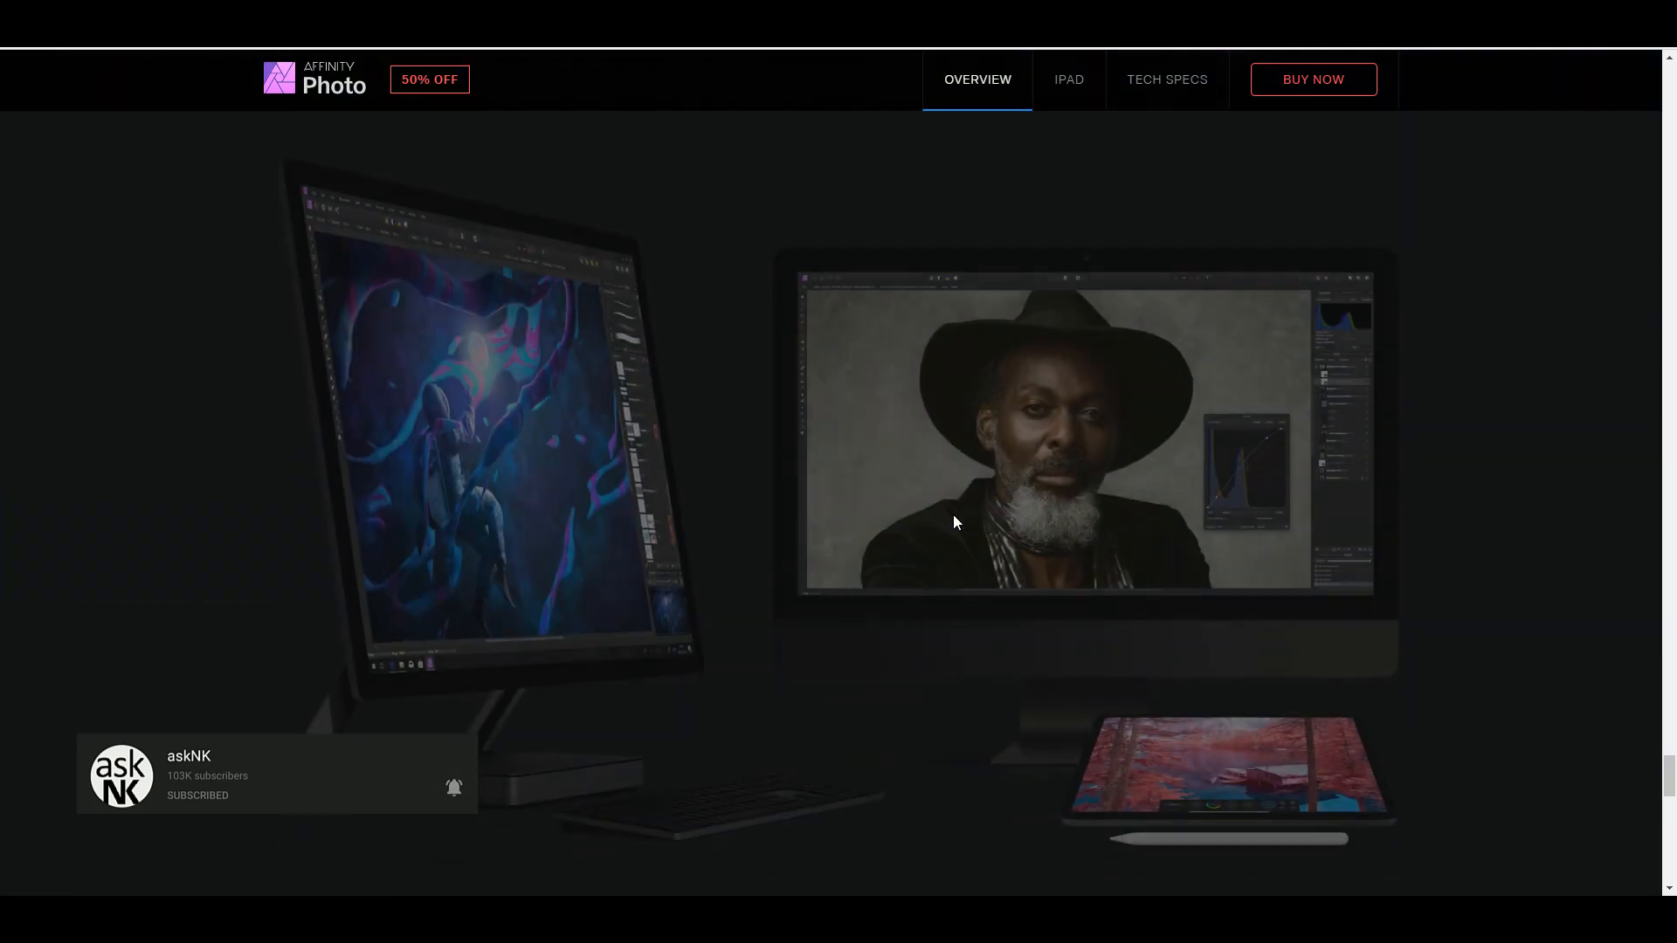
{"action": "scroll", "coordinate": [954, 523], "scroll_direction": "down", "scroll_amount": 15}
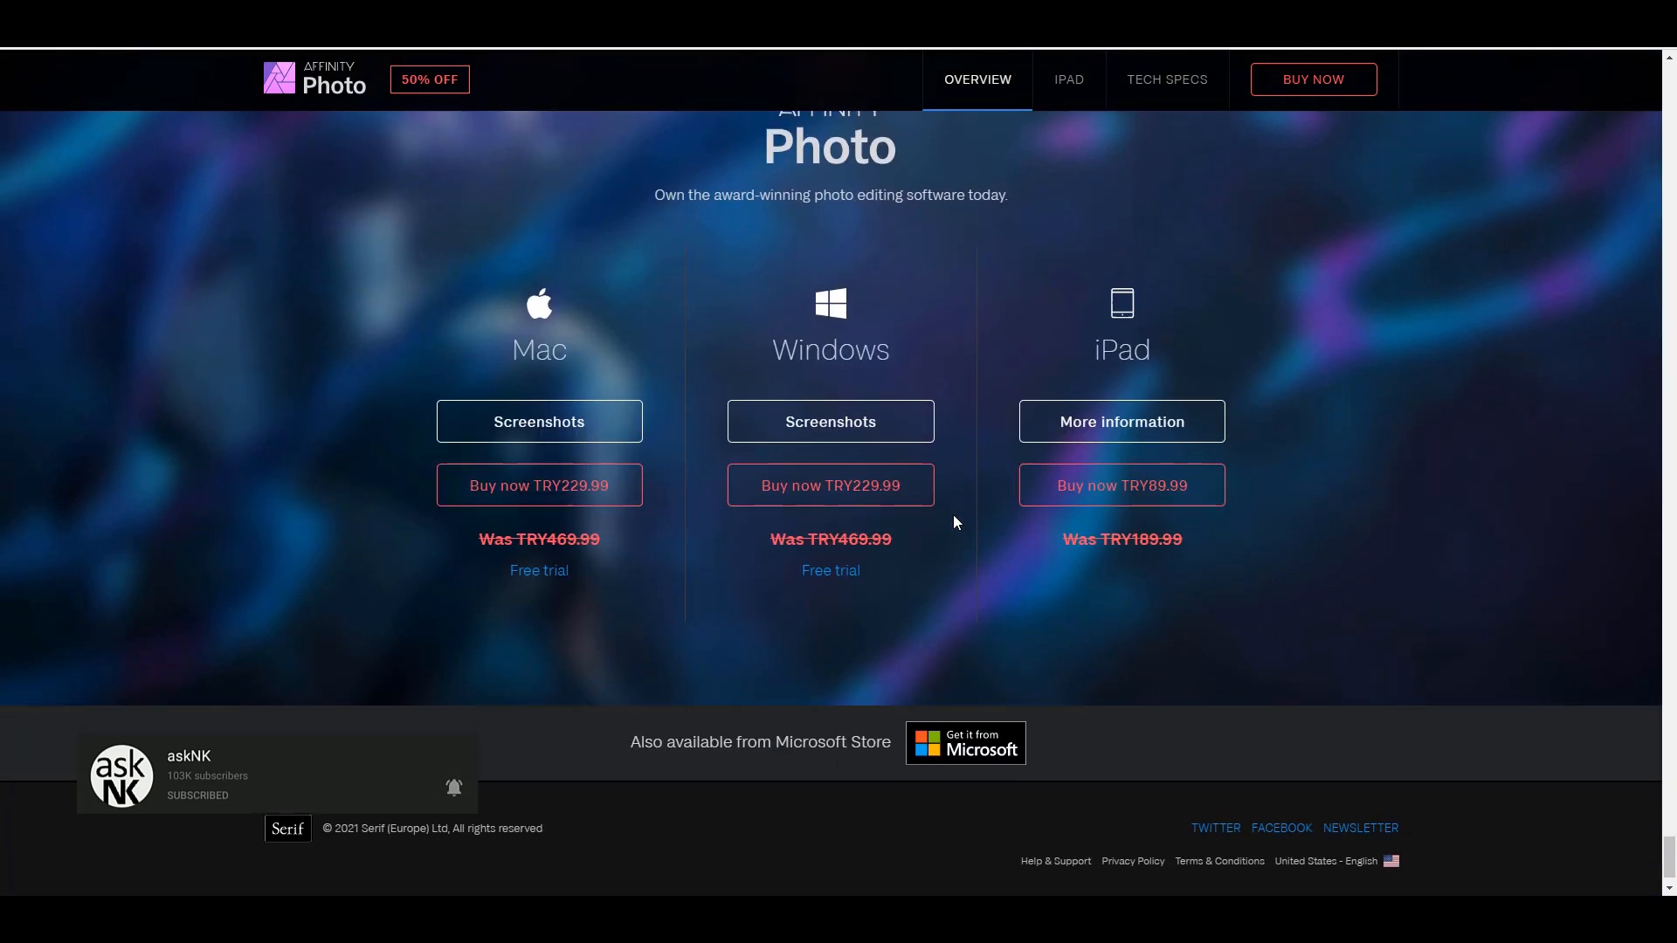
{"action": "scroll", "coordinate": [954, 522], "scroll_direction": "up", "scroll_amount": 2}
{"action": "scroll", "coordinate": [954, 522], "scroll_direction": "up", "scroll_amount": 15}
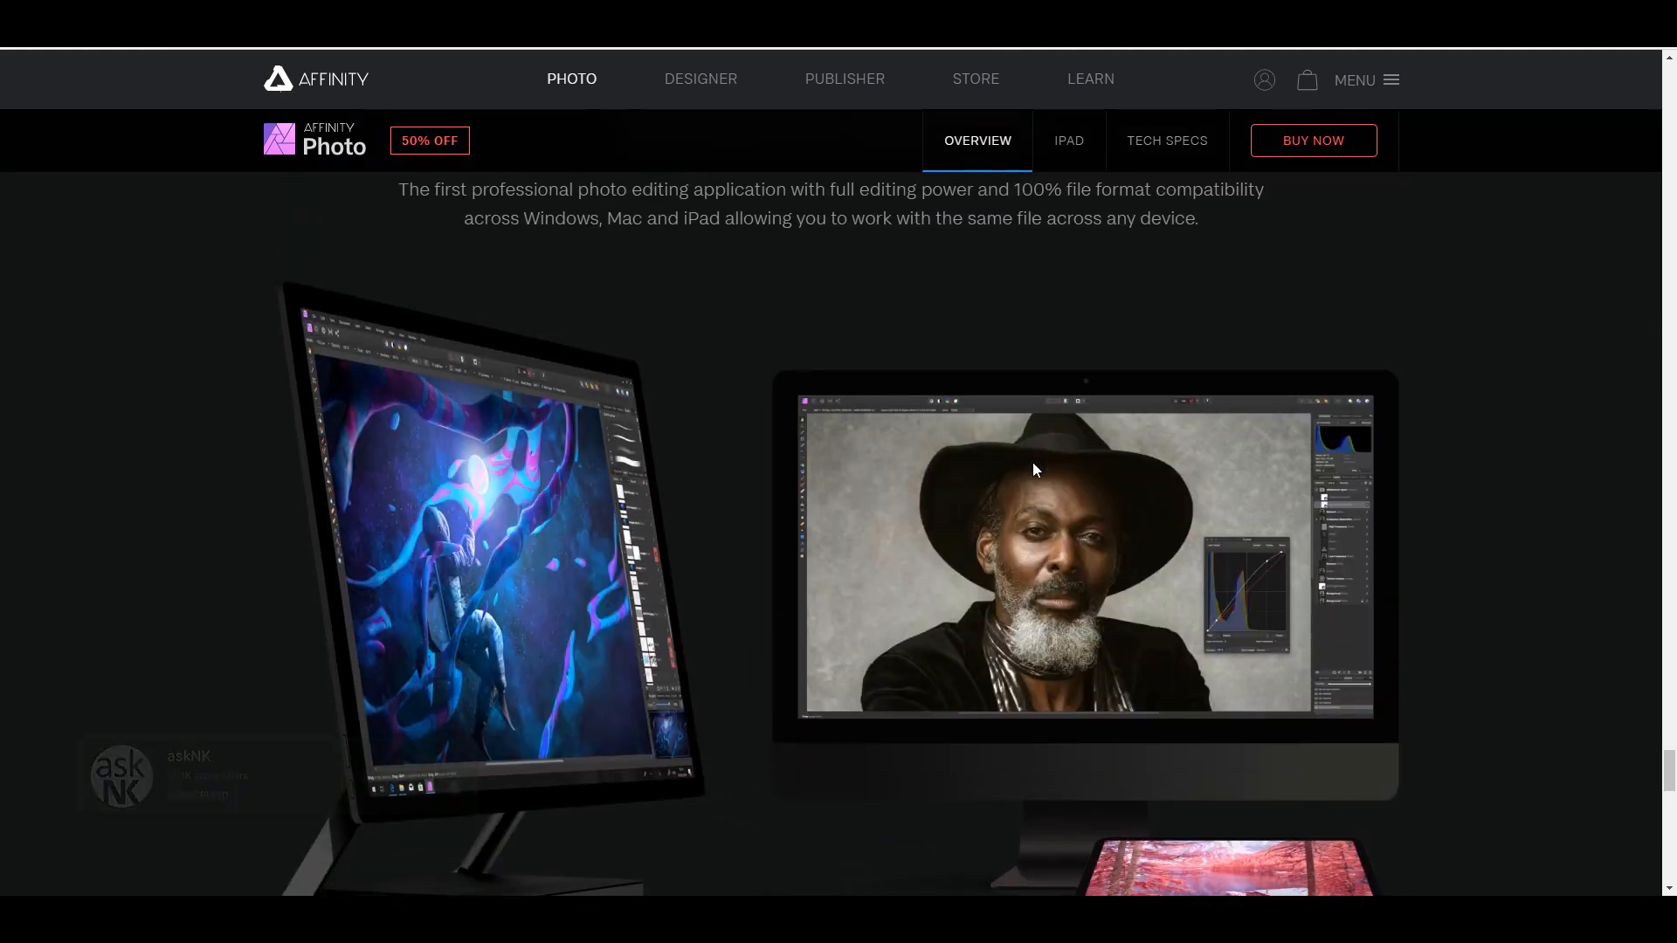
{"action": "scroll", "coordinate": [1454, 467], "scroll_direction": "up", "scroll_amount": 20}
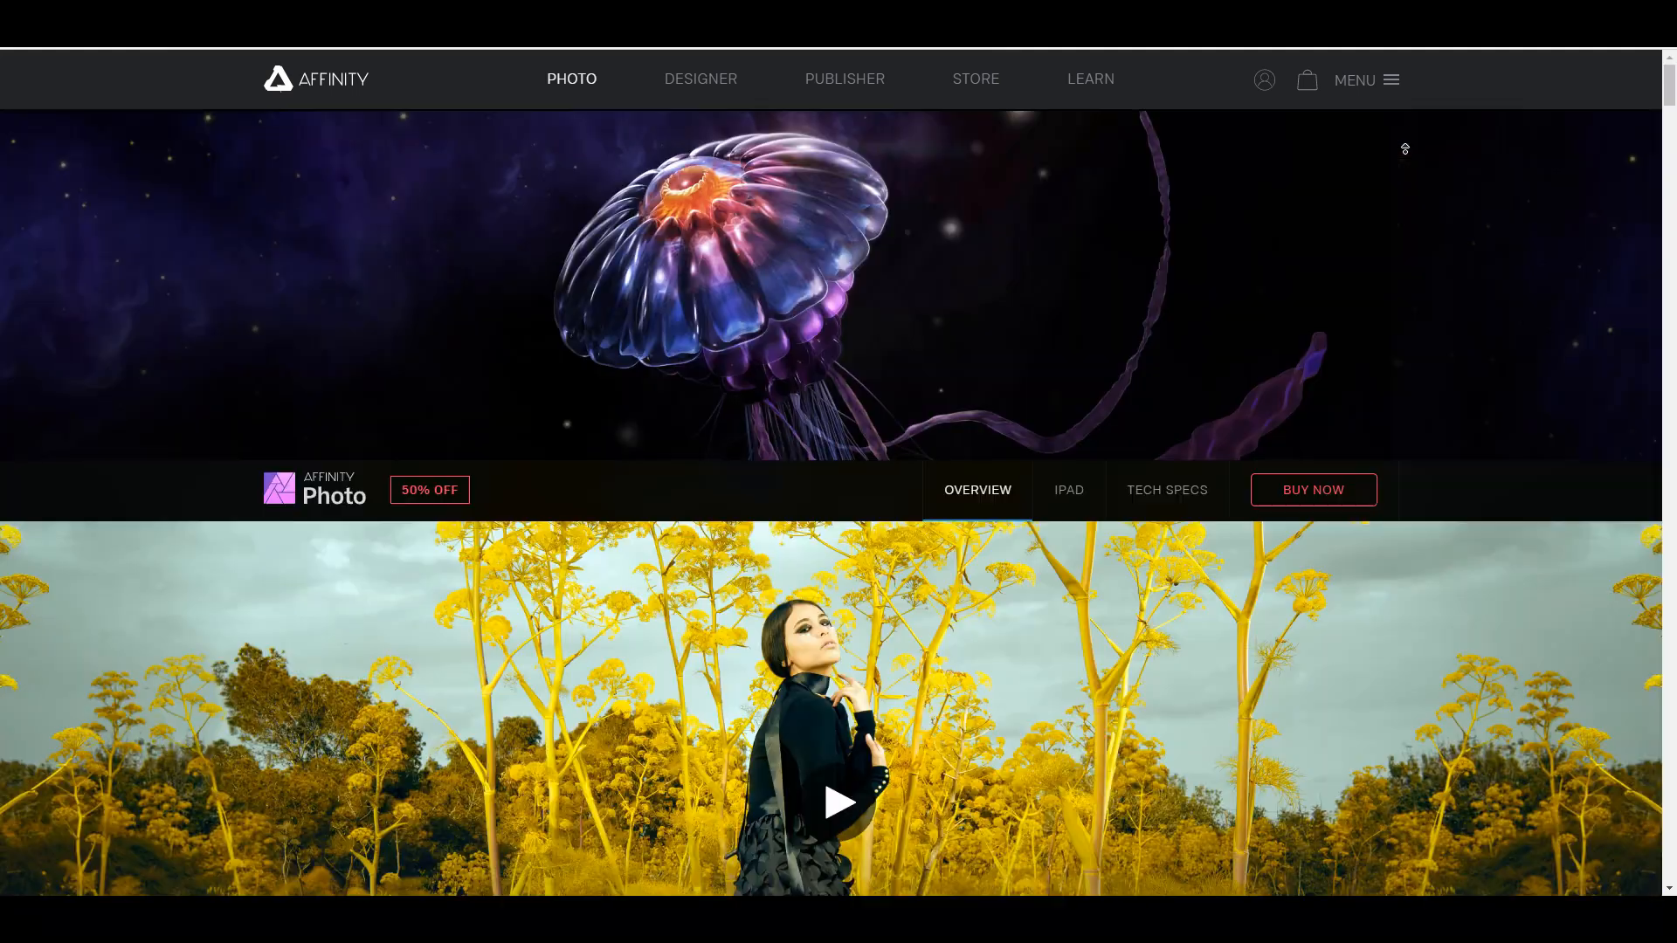